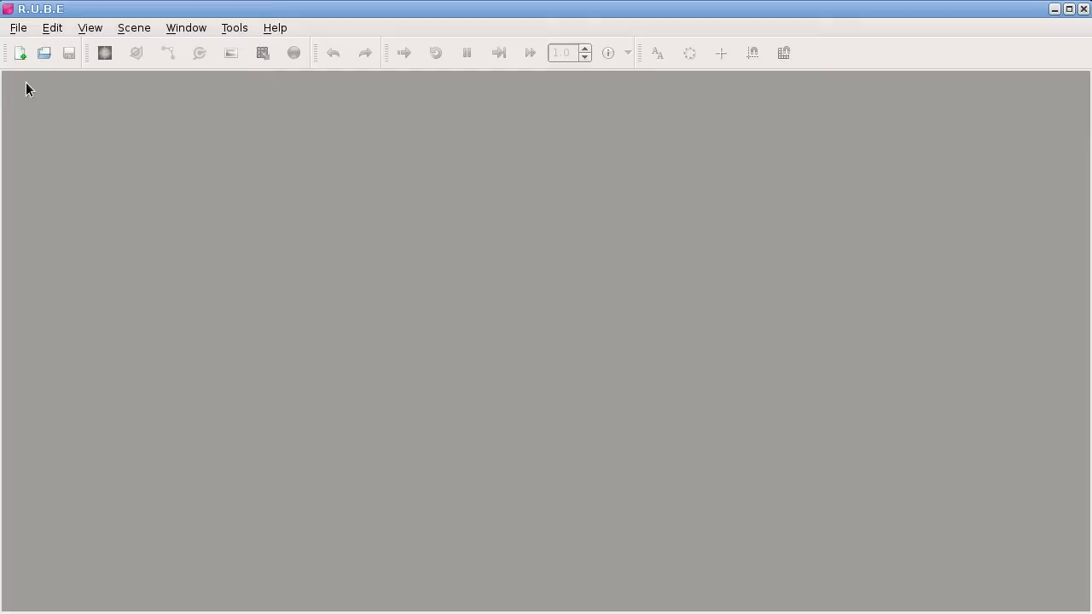
Create a new empty scene and move the carbody.png preview clear of the scene's origin.
{"action": "left_click", "coordinate": [21, 54]}
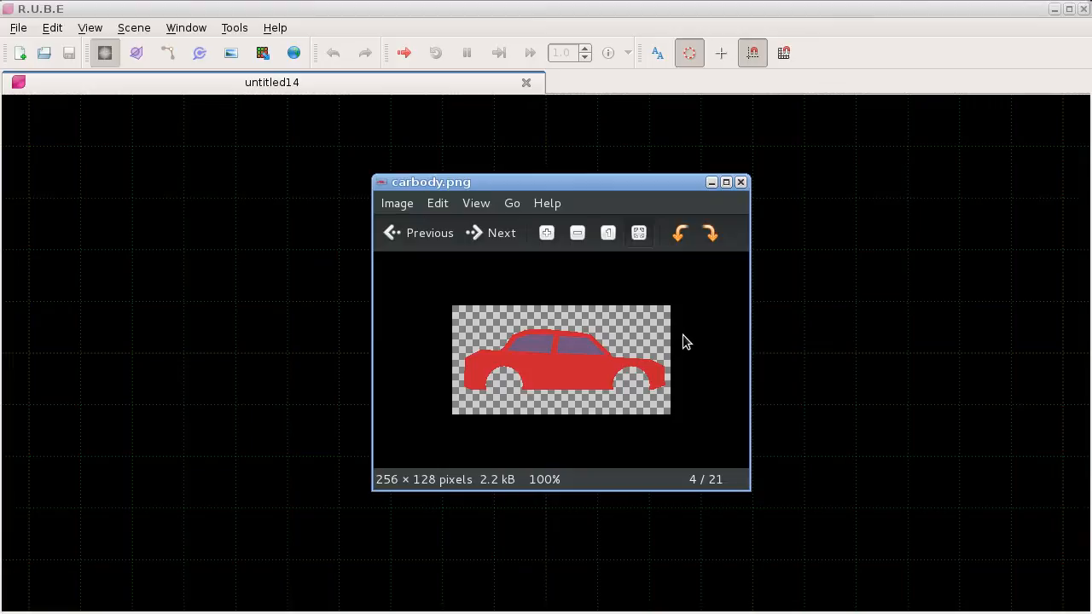
{"action": "left_click_drag", "start_coordinate": [564, 188], "coordinate": [815, 180]}
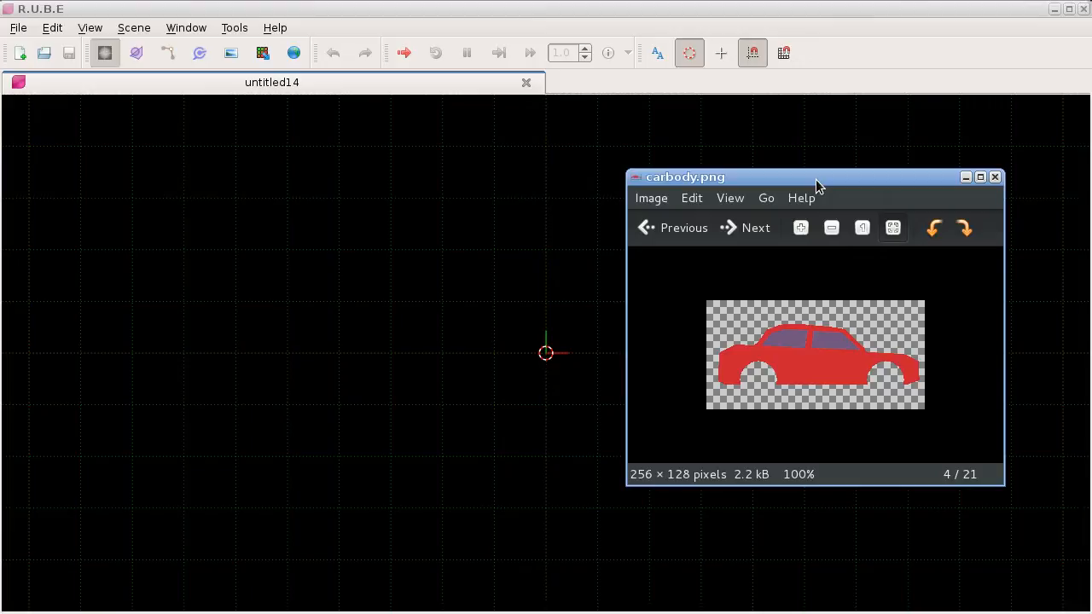
{"action": "left_click_drag", "start_coordinate": [858, 177], "coordinate": [868, 177]}
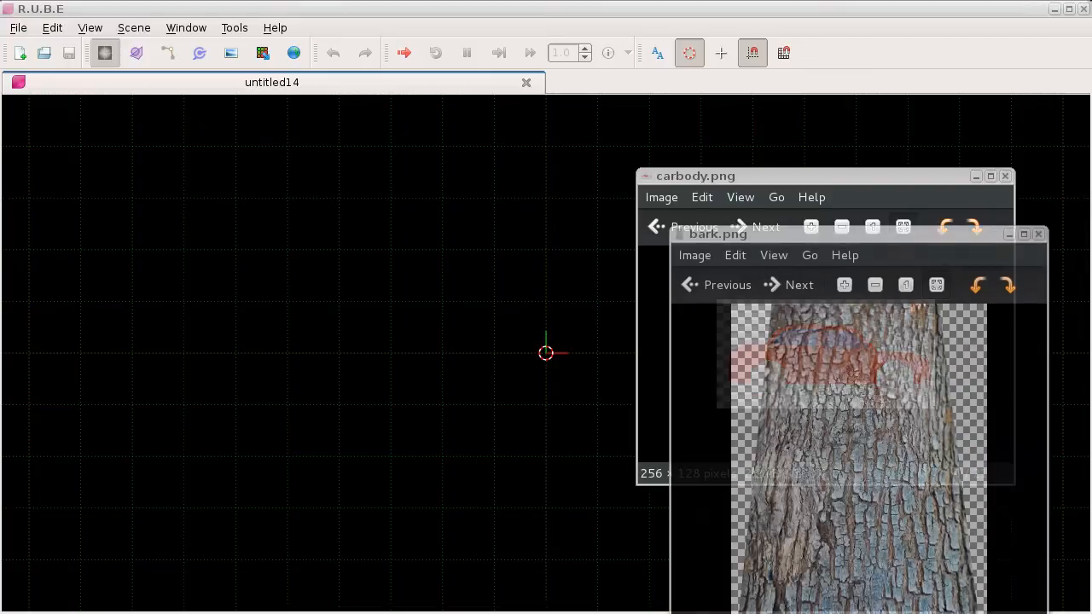
Browse the transparent PNG samples from bark.png through leaf.png and the tree outputs to output4.png, and close their viewer.
{"action": "left_click_drag", "start_coordinate": [876, 233], "coordinate": [534, 70]}
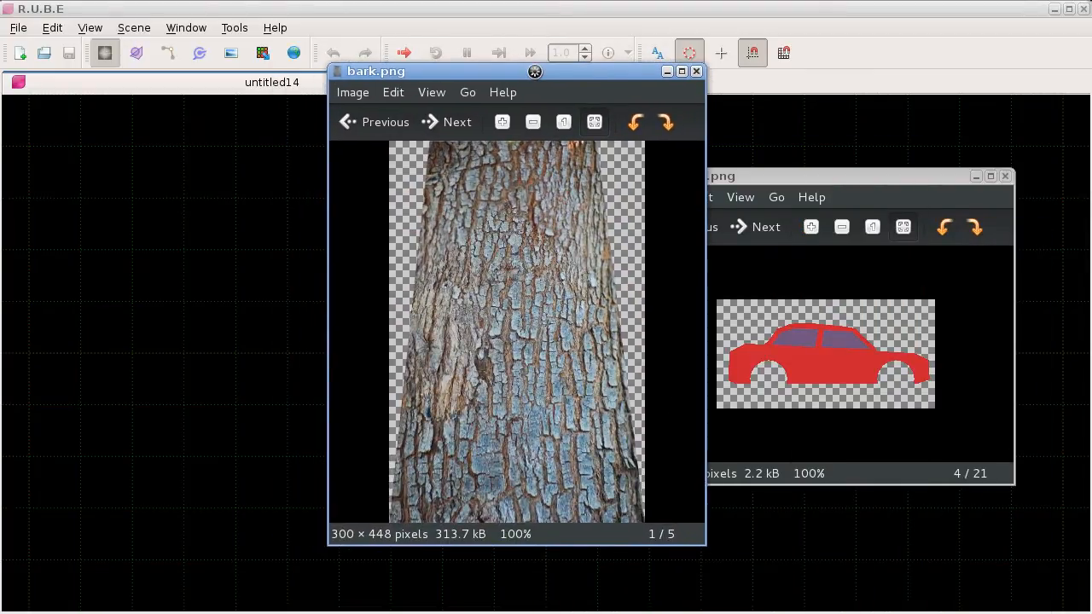
{"action": "double_click", "coordinate": [534, 71]}
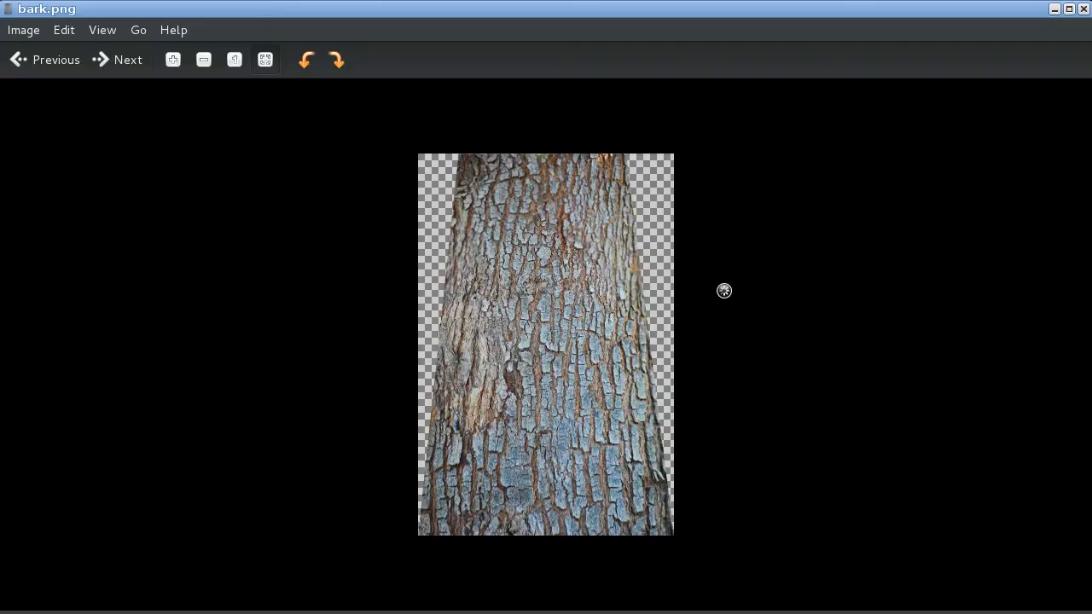
{"action": "key", "text": "Right"}
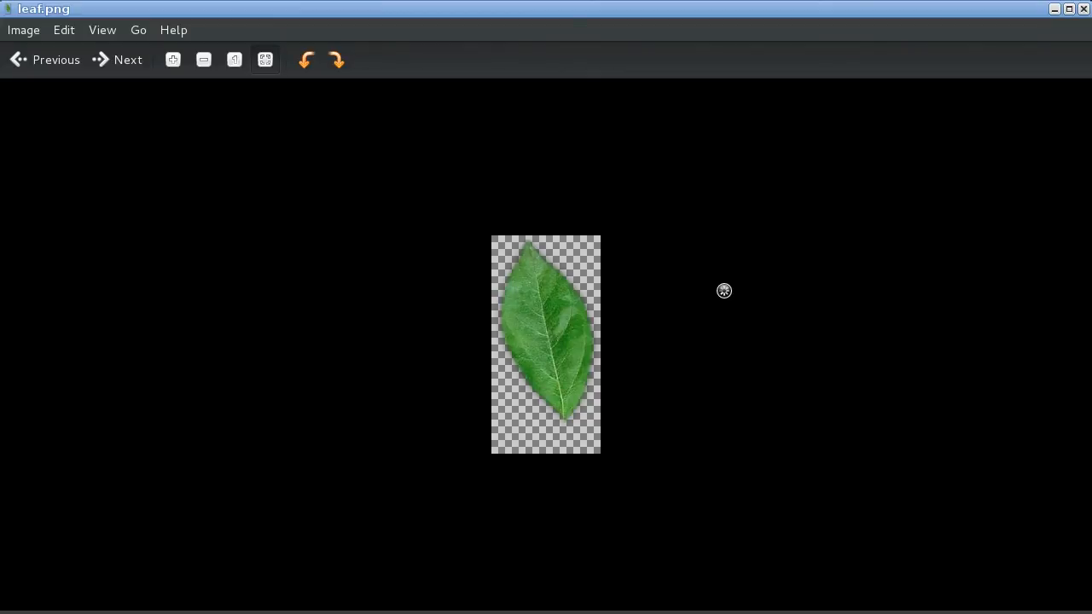
{"action": "key", "text": "Right"}
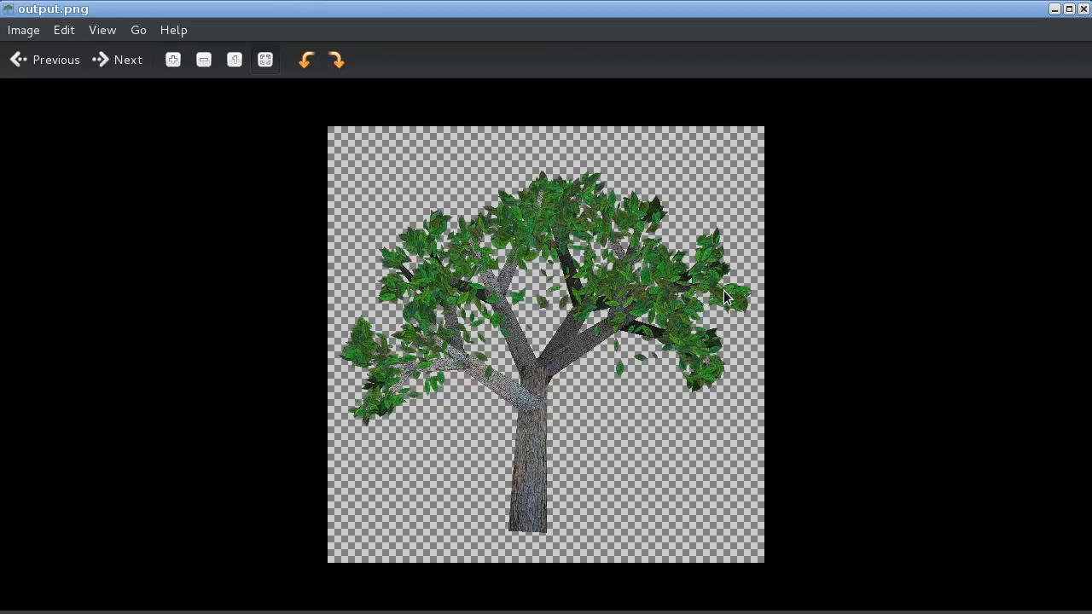
{"action": "key", "text": "Right"}
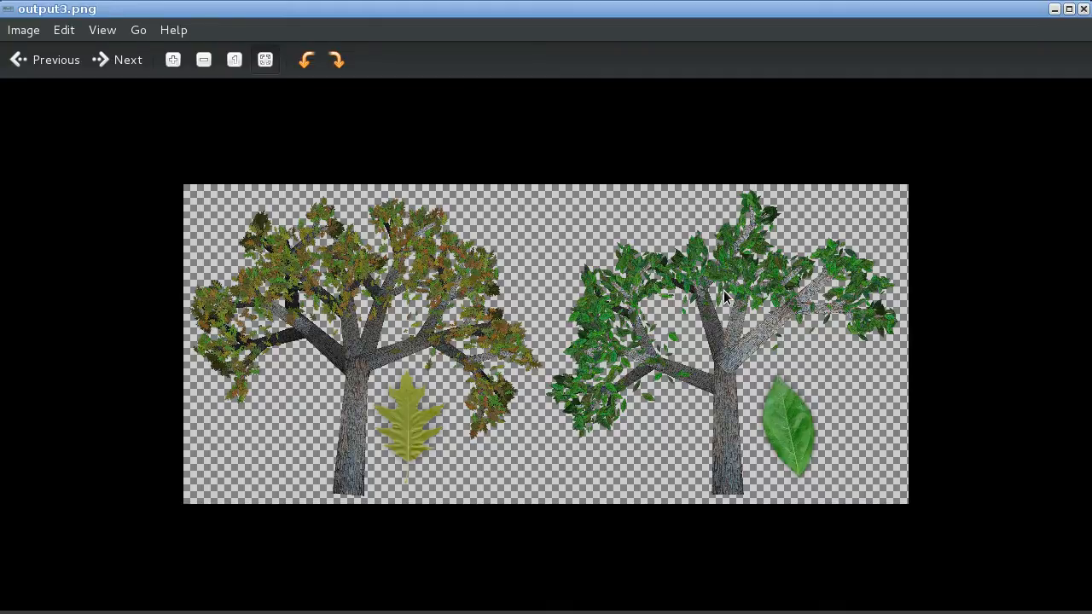
{"action": "key", "text": "Right"}
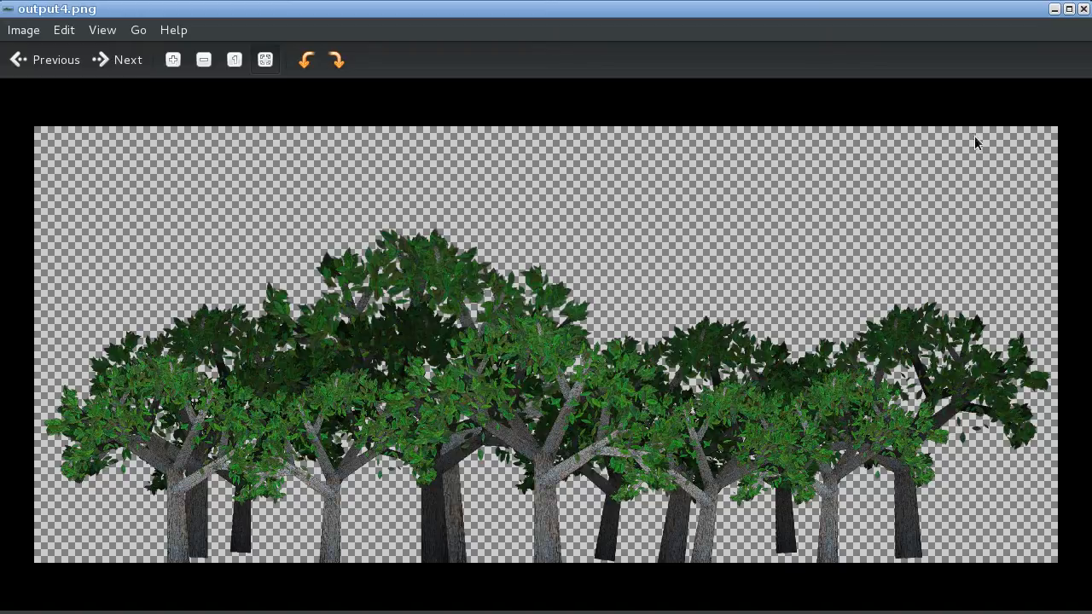
{"action": "left_click", "coordinate": [1084, 9]}
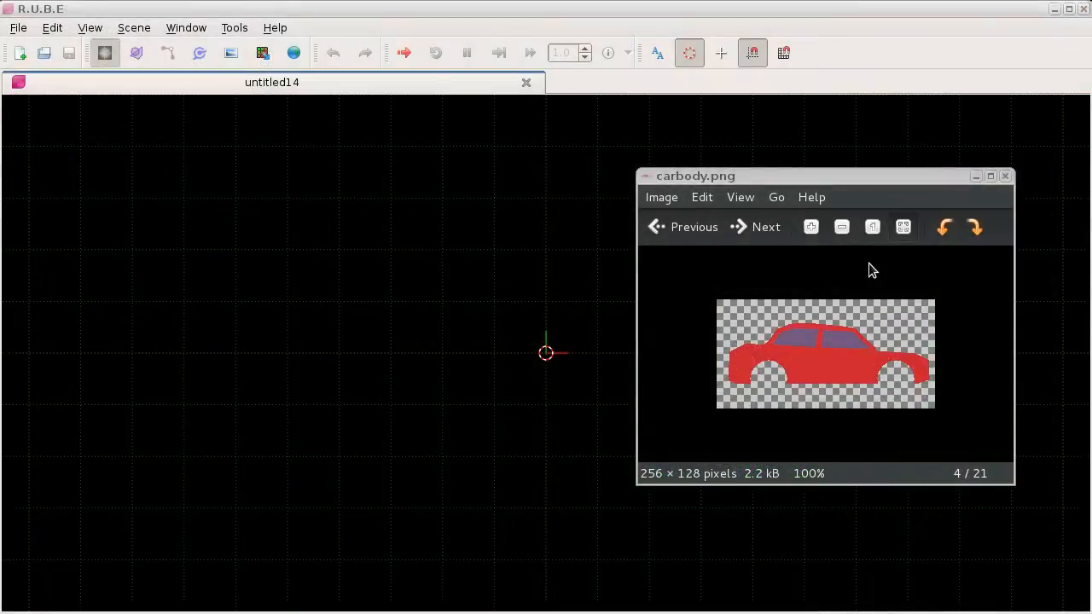
Add the carbody.png image to the scene just above the origin.
{"action": "left_click_drag", "start_coordinate": [793, 178], "coordinate": [846, 178]}
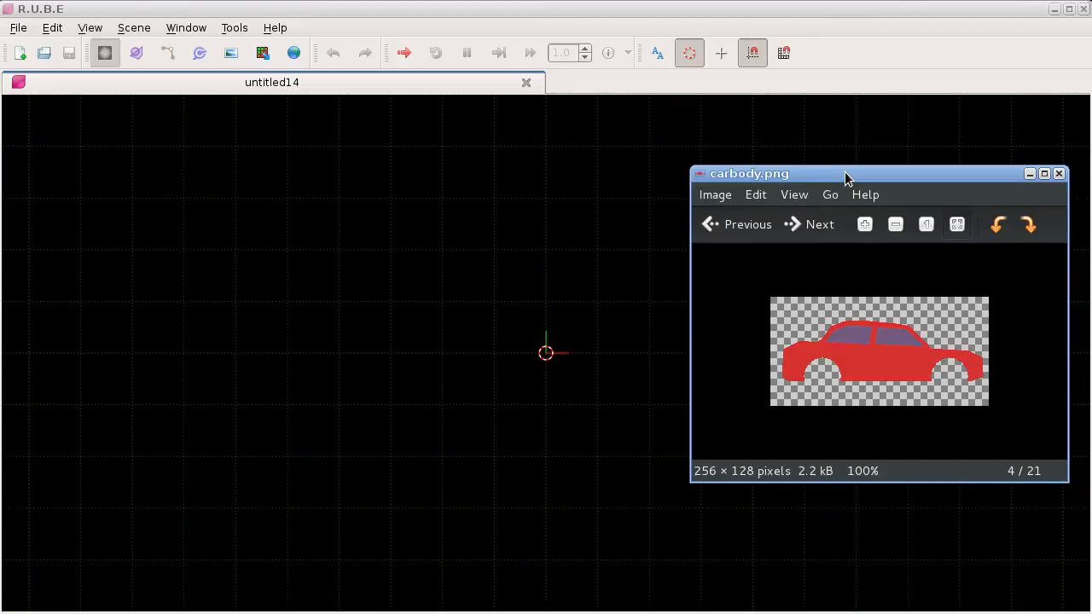
{"action": "left_click_drag", "start_coordinate": [885, 179], "coordinate": [884, 170]}
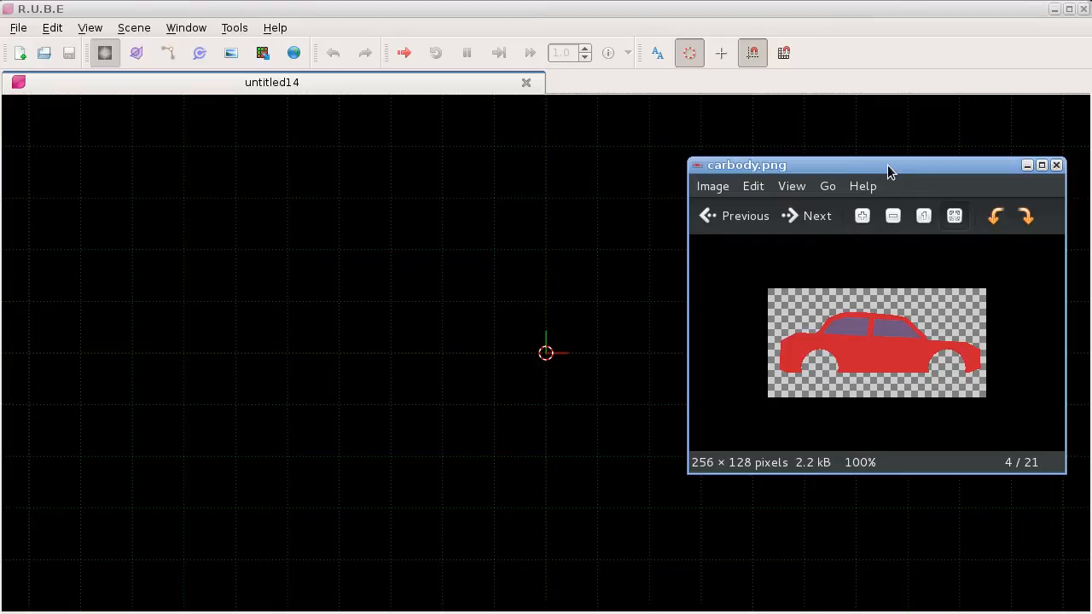
{"action": "left_click_drag", "start_coordinate": [888, 165], "coordinate": [899, 132]}
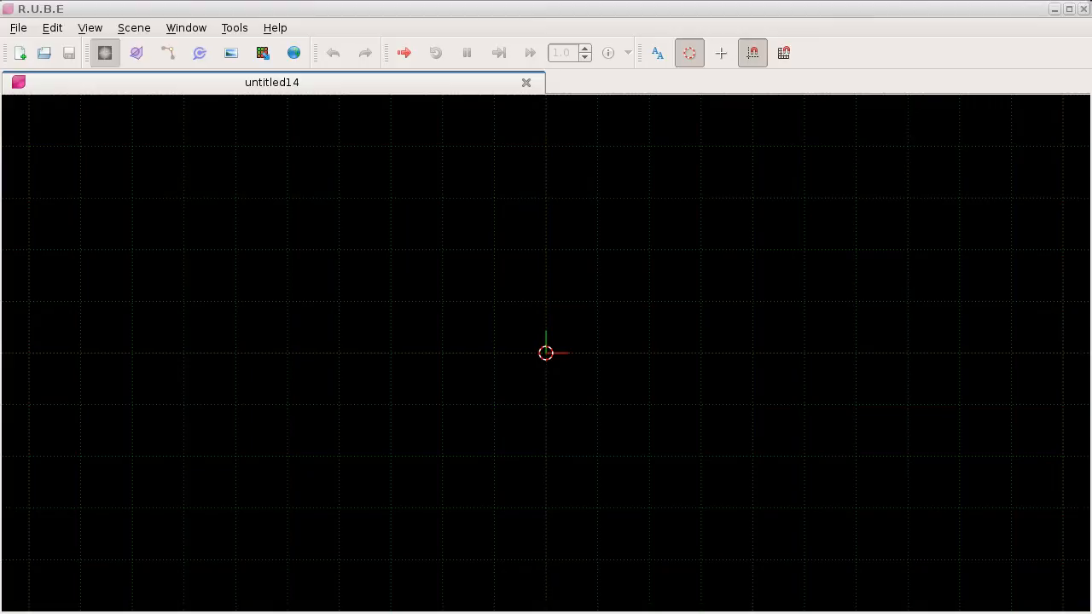
{"action": "left_click_drag", "start_coordinate": [675, 239], "coordinate": [524, 307]}
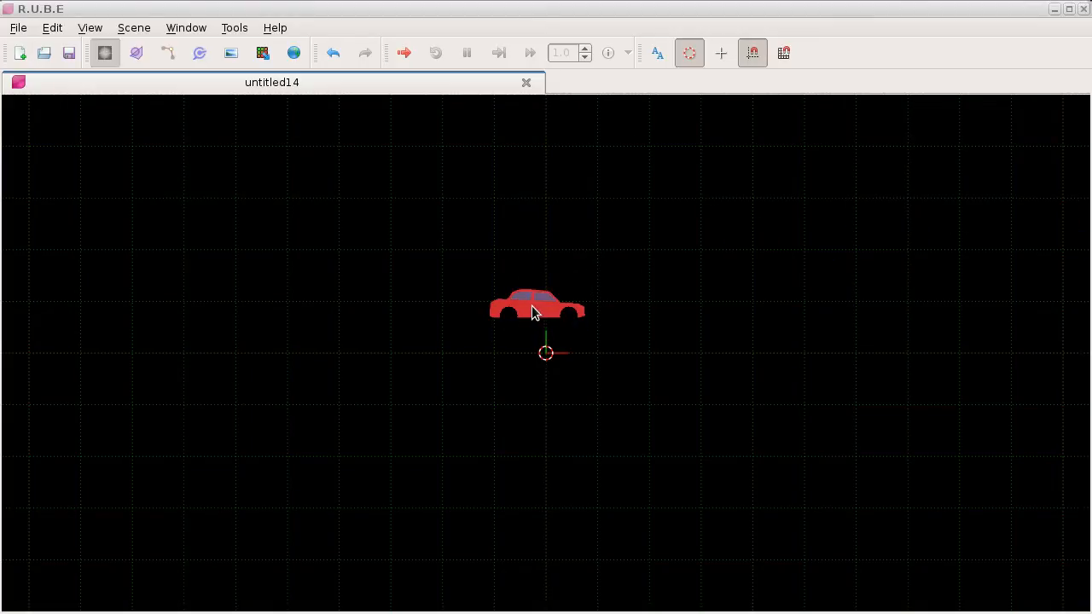
Create a body and fixture from the car image with 100 max points and a min angle of 15, without keeping the sampler.
{"action": "right_click_drag", "start_coordinate": [534, 302], "coordinate": [536, 299]}
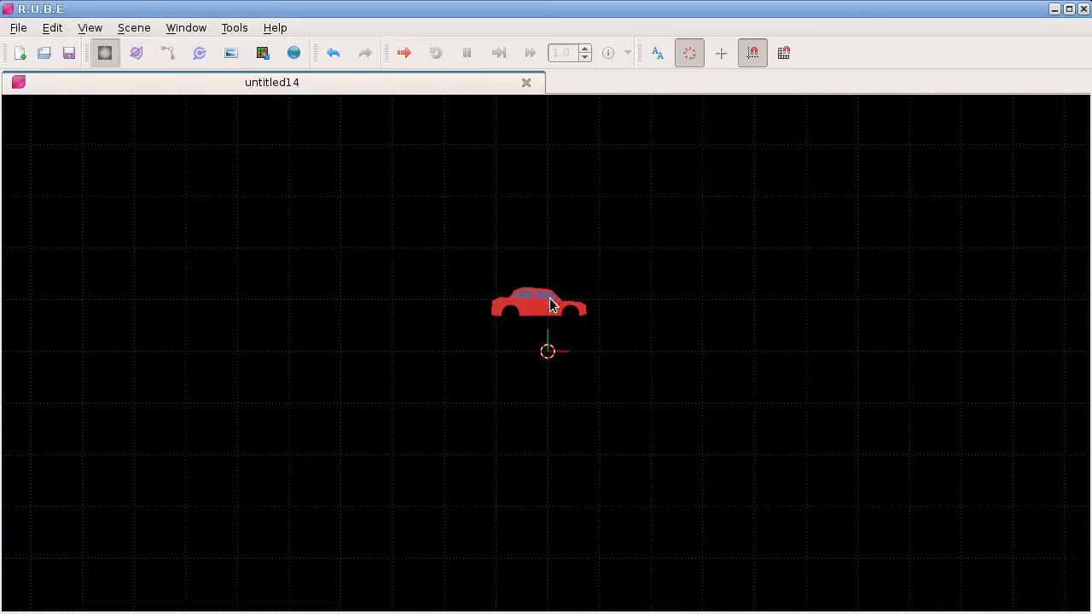
{"action": "left_click", "coordinate": [546, 302]}
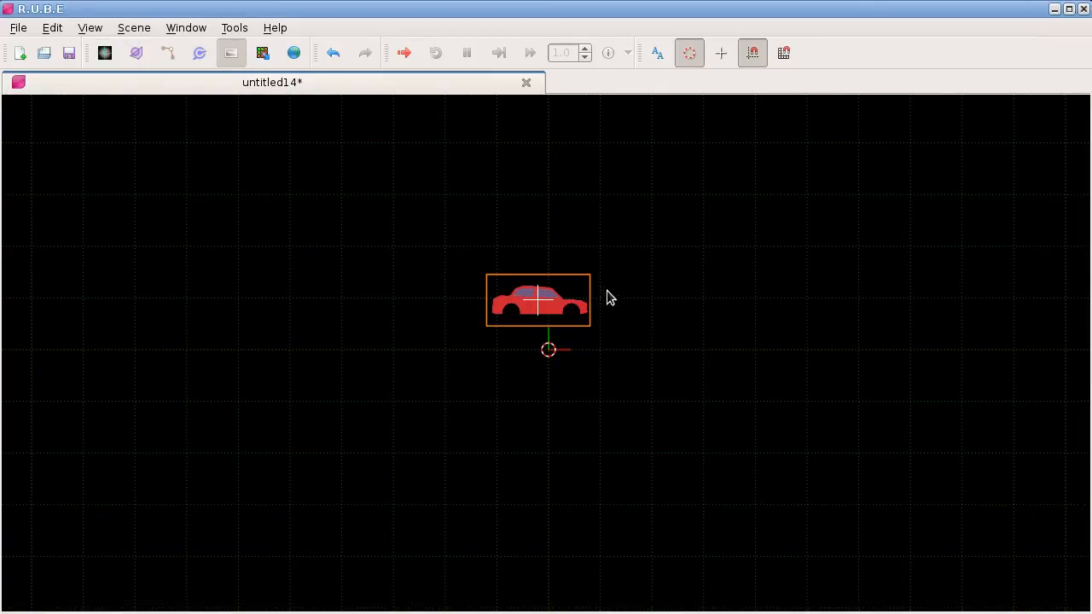
{"action": "right_click", "coordinate": [624, 240]}
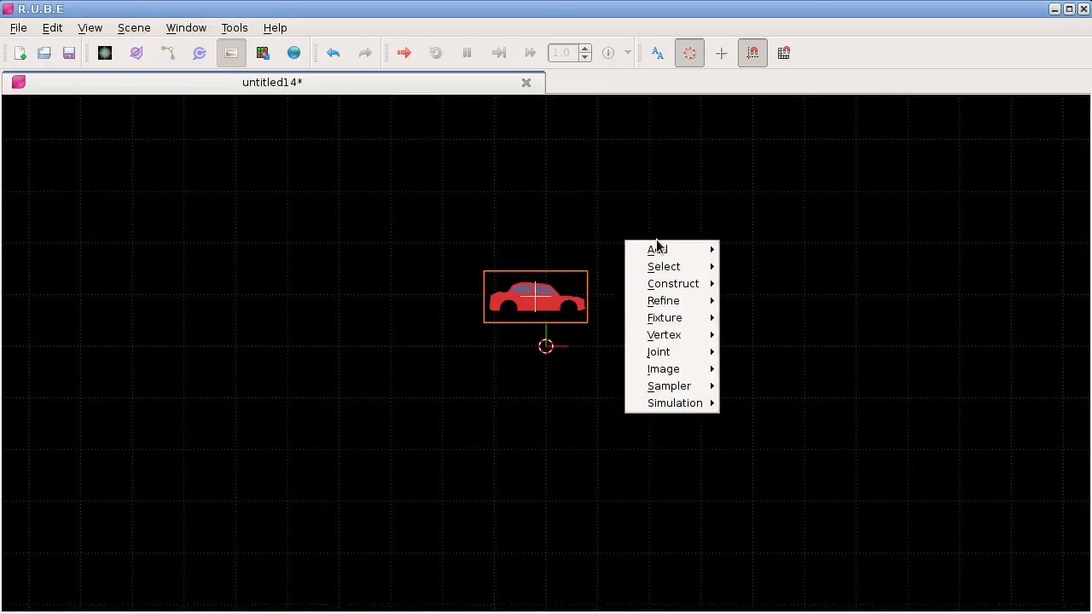
{"action": "mouse_move", "coordinate": [661, 249]}
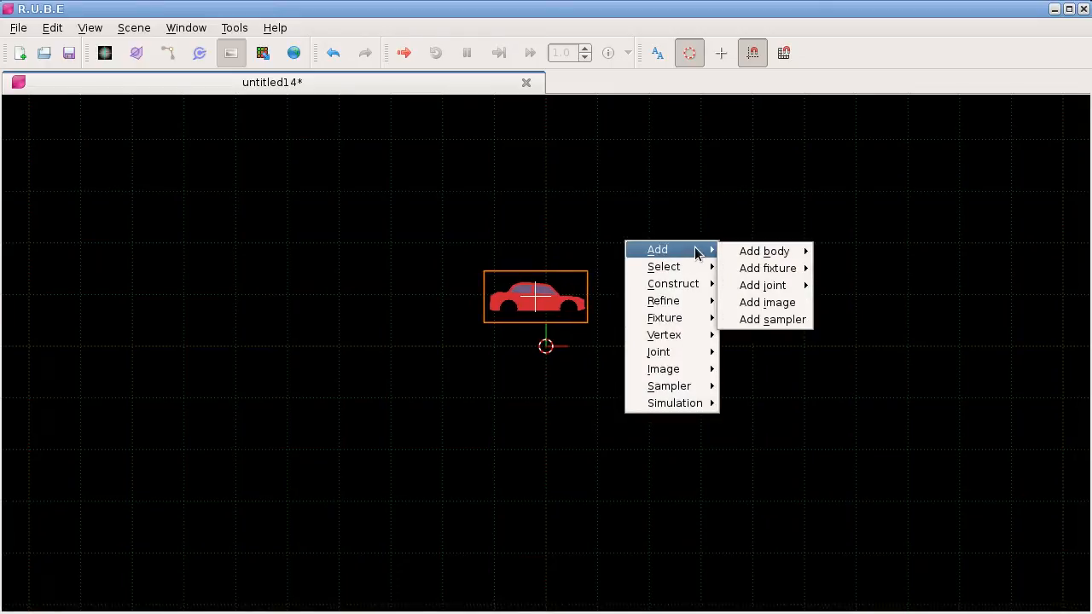
{"action": "mouse_move", "coordinate": [695, 387]}
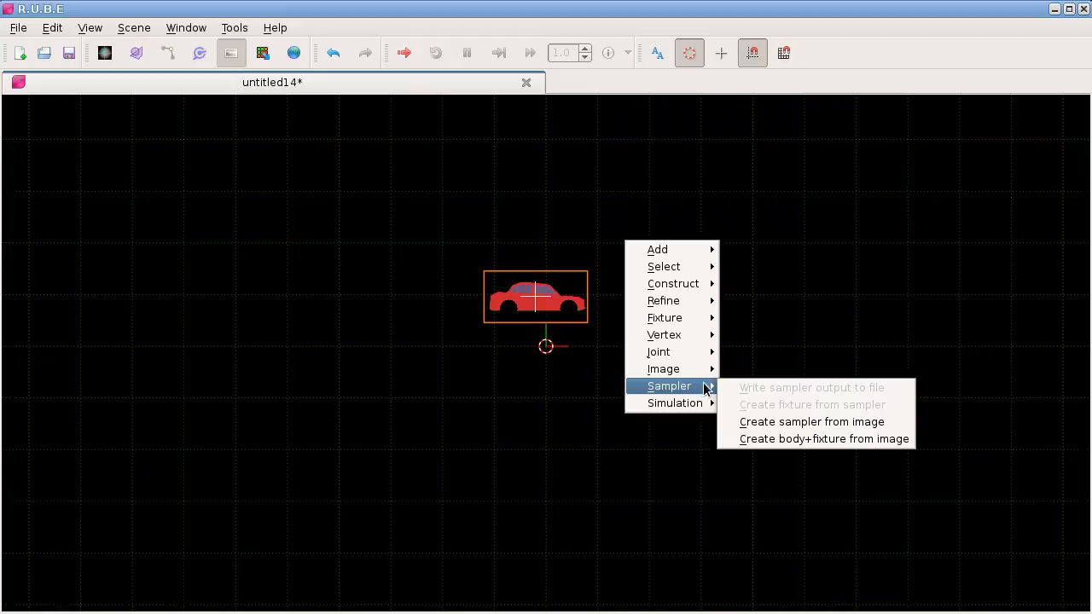
{"action": "left_click", "coordinate": [822, 439]}
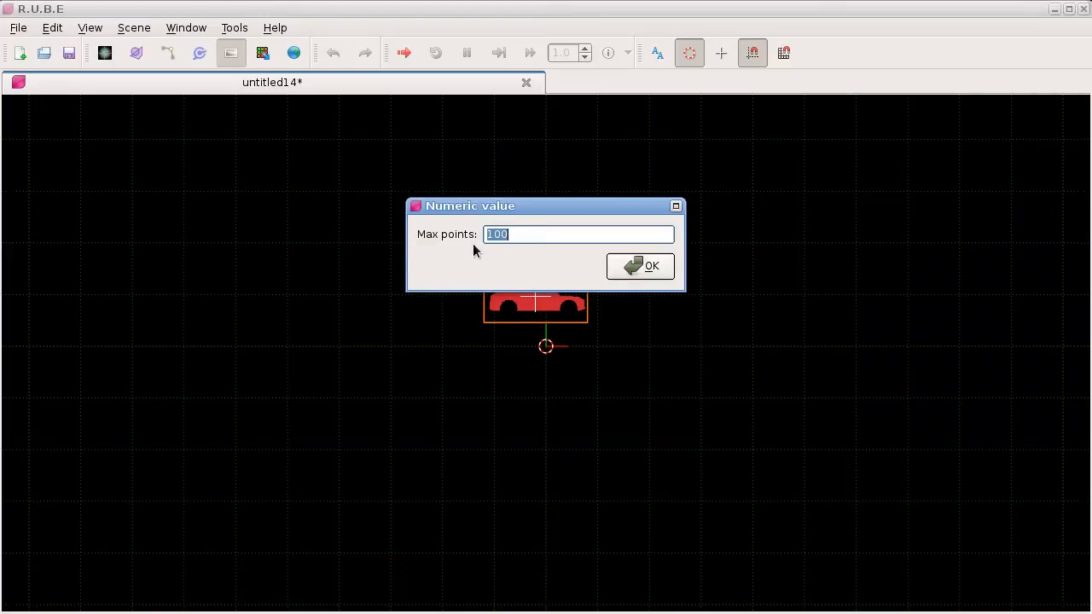
{"action": "left_click", "coordinate": [637, 267]}
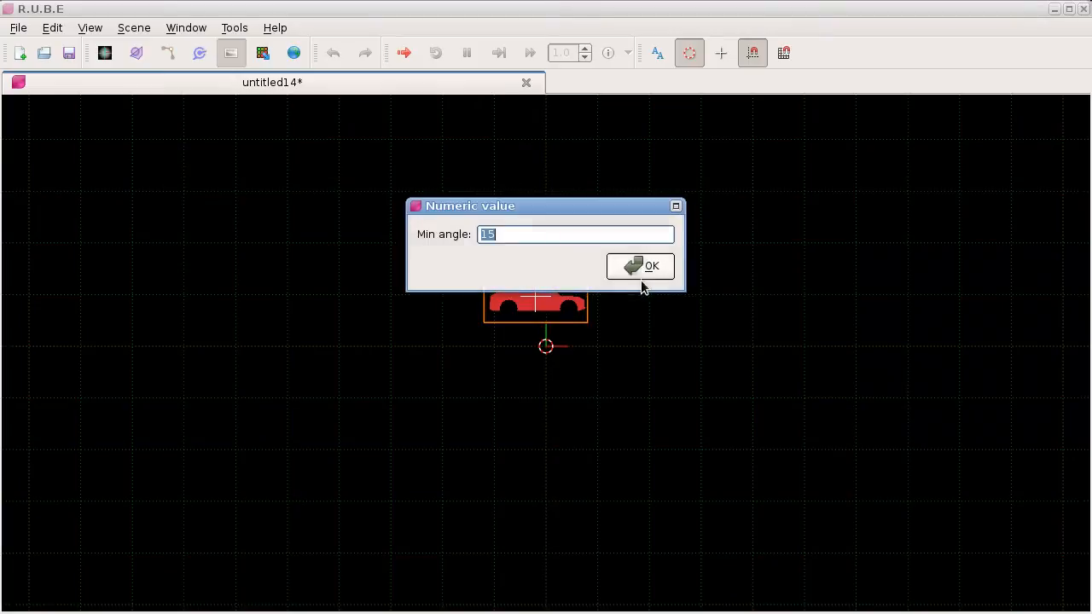
{"action": "left_click", "coordinate": [637, 267]}
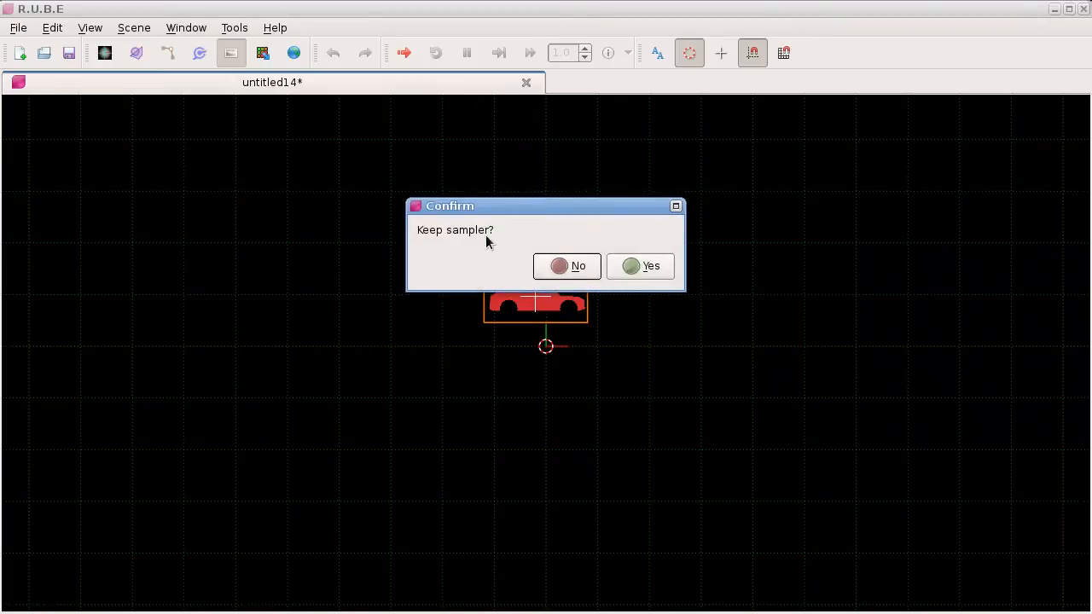
{"action": "left_click", "coordinate": [574, 269]}
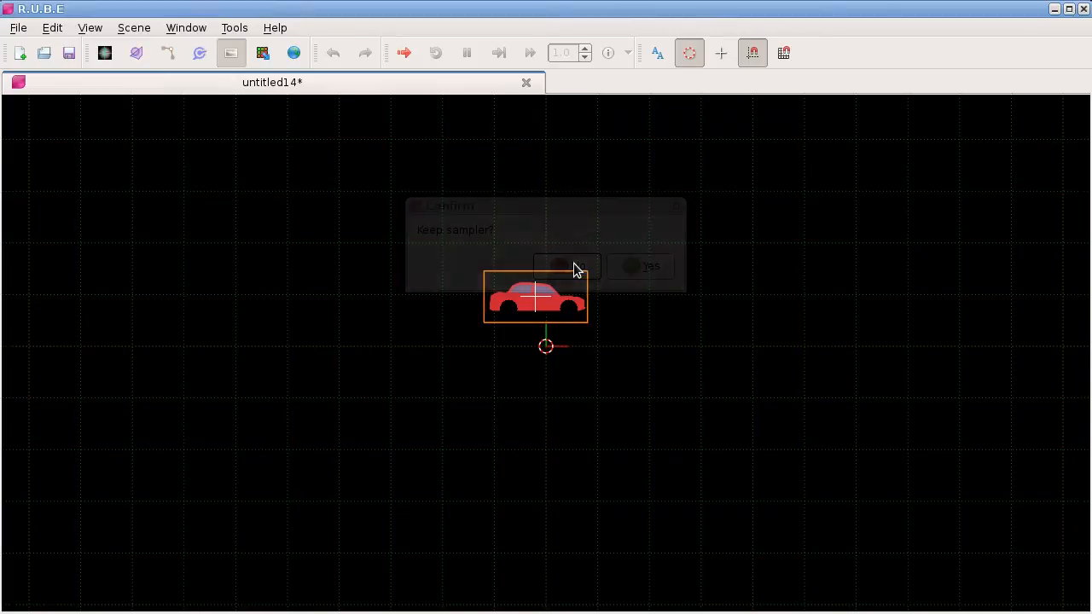
Inspect the car's generated fixture by temporarily shifting it off the image, cancelling the shift and displaying its vertices.
{"action": "scroll", "coordinate": [529, 292], "scroll_direction": "up", "scroll_amount": 1}
{"action": "scroll", "coordinate": [531, 293], "scroll_direction": "up", "scroll_amount": 3}
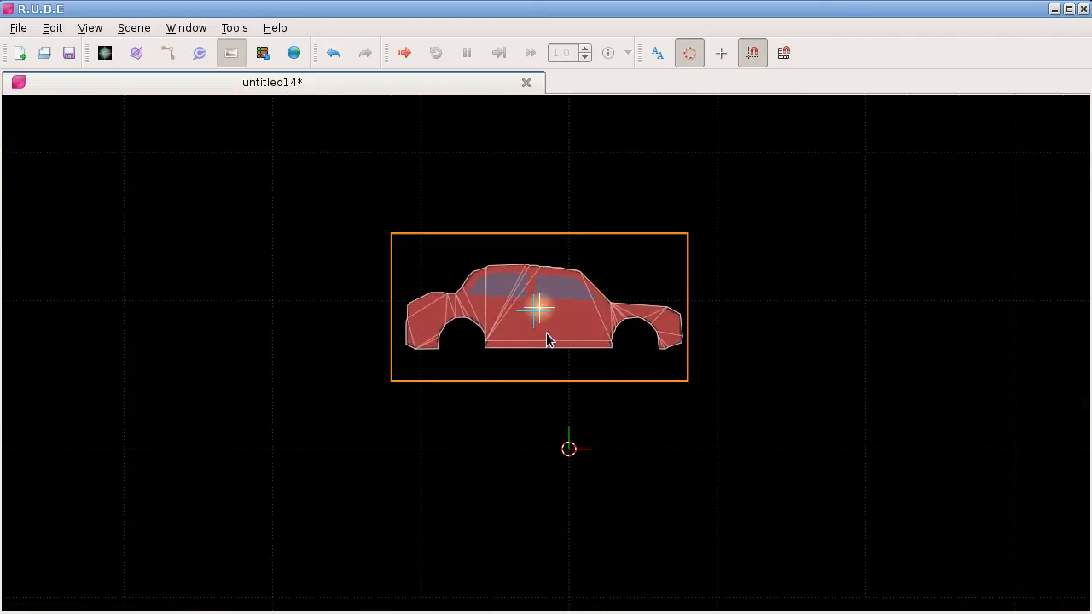
{"action": "key", "text": "f"}
{"action": "key", "text": "t"}
{"action": "scroll", "coordinate": [534, 401], "scroll_direction": "up", "scroll_amount": 3}
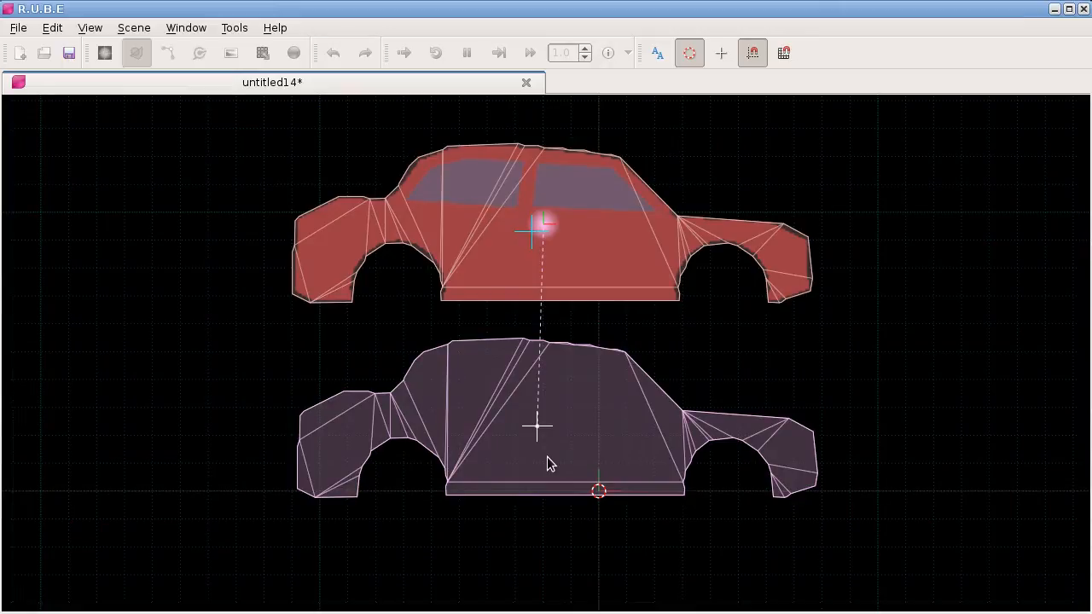
{"action": "key", "text": "Escape"}
{"action": "key", "text": "Tab"}
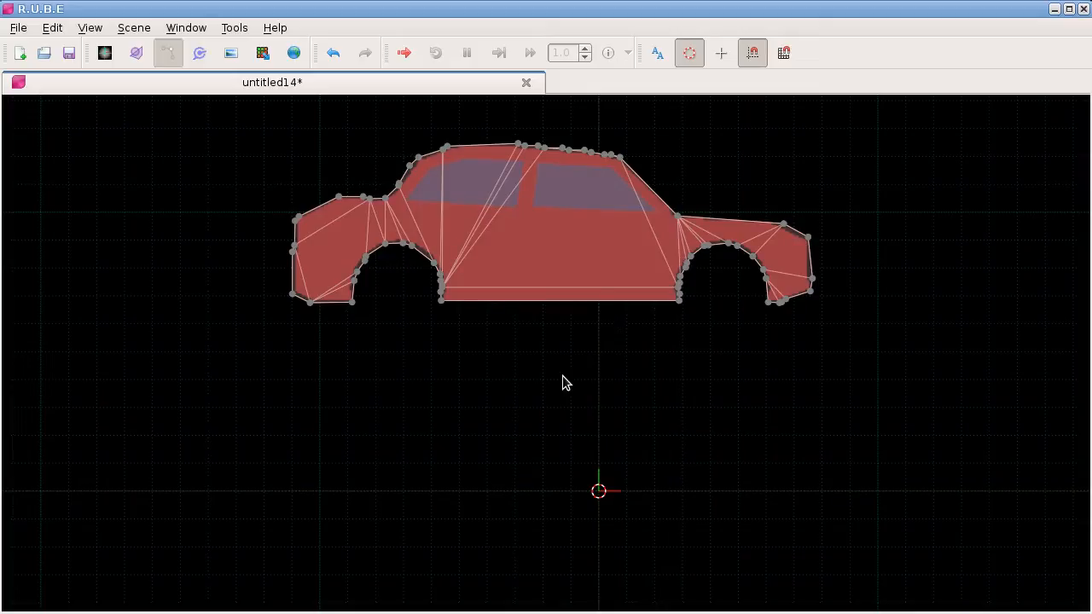
Test the car body in a simulation by pulling it around, and close the simulation.
{"action": "scroll", "coordinate": [577, 399], "scroll_direction": "down", "scroll_amount": 5}
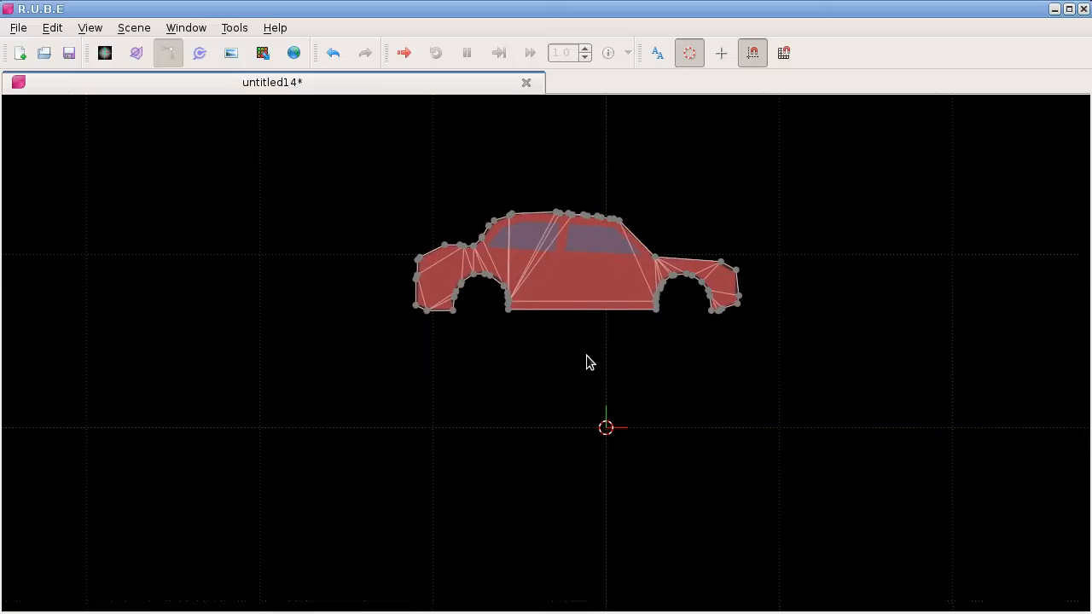
{"action": "key", "text": "F5"}
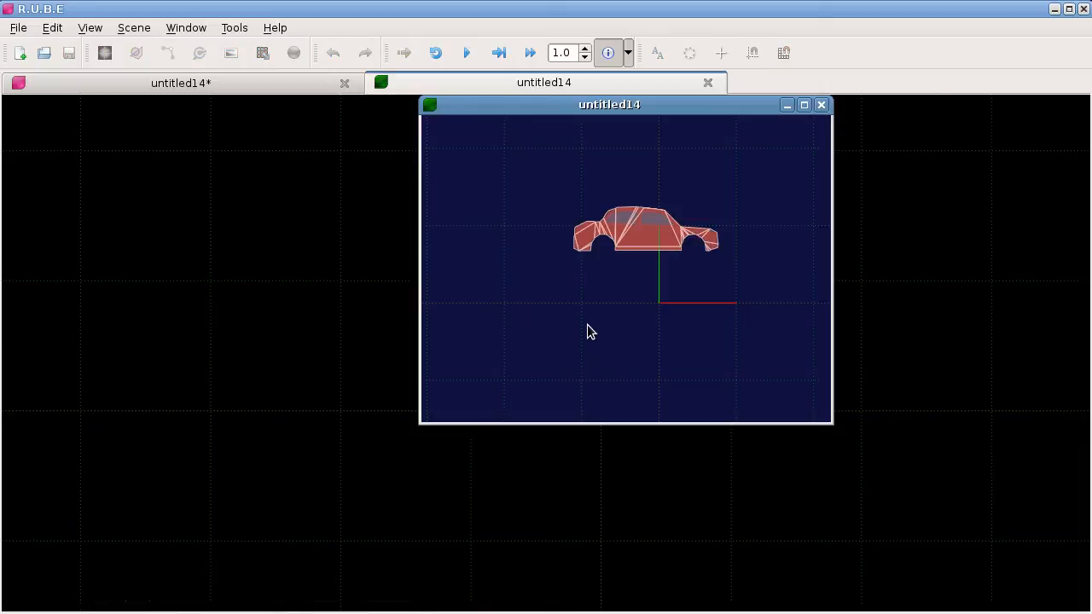
{"action": "left_click_drag", "start_coordinate": [594, 253], "coordinate": [696, 277]}
{"action": "left_click", "coordinate": [822, 105]}
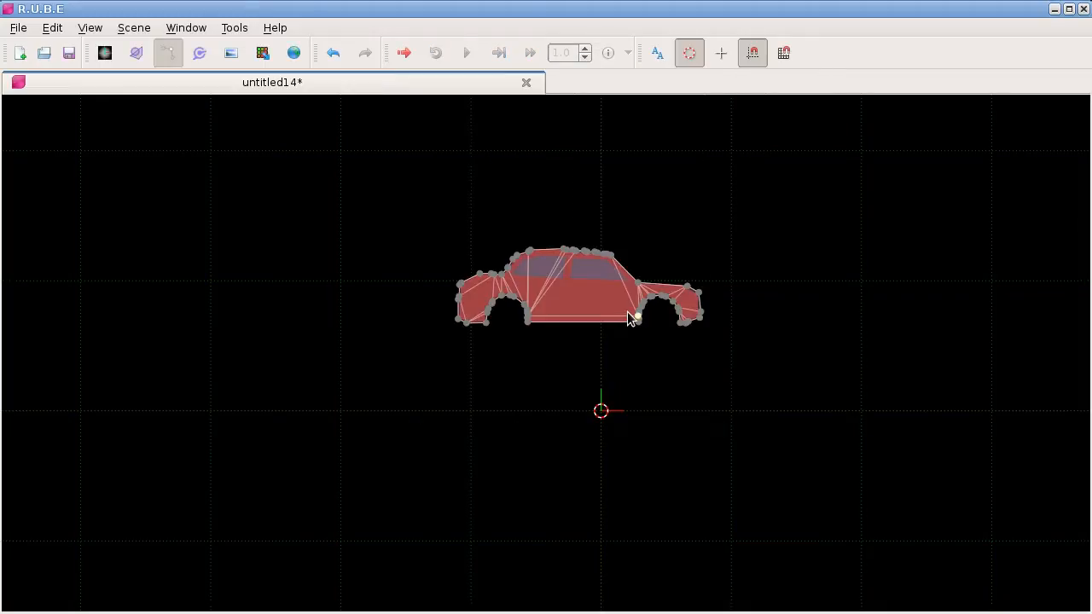
Duplicate the car body below the original and scale the copy to about twice the size.
{"action": "key", "text": "b"}
{"action": "left_click", "coordinate": [588, 281]}
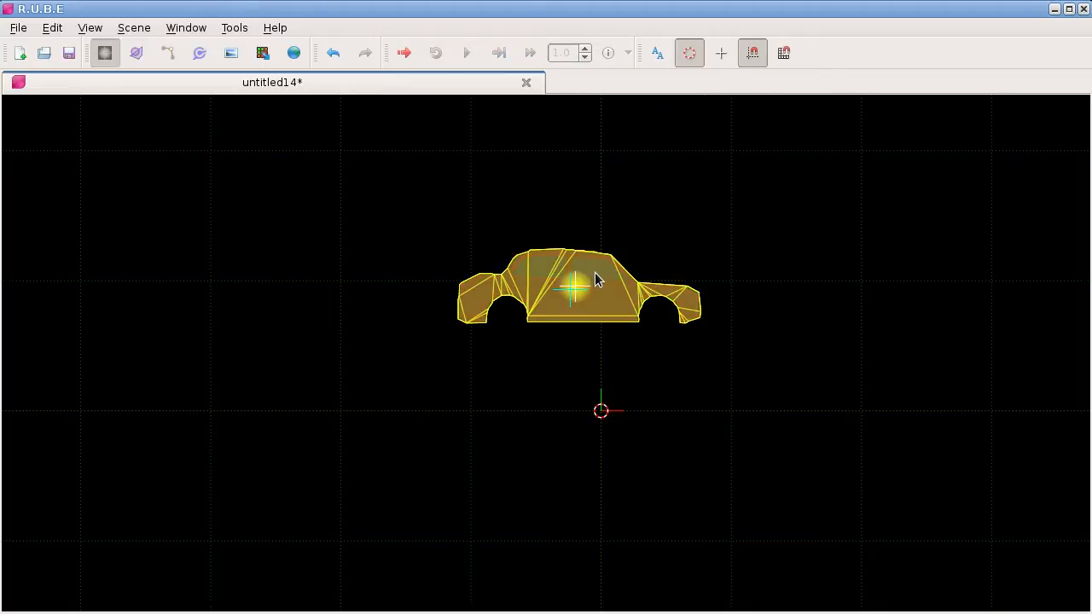
{"action": "key", "text": "t"}
{"action": "left_click", "coordinate": [598, 431]}
{"action": "key", "text": "s"}
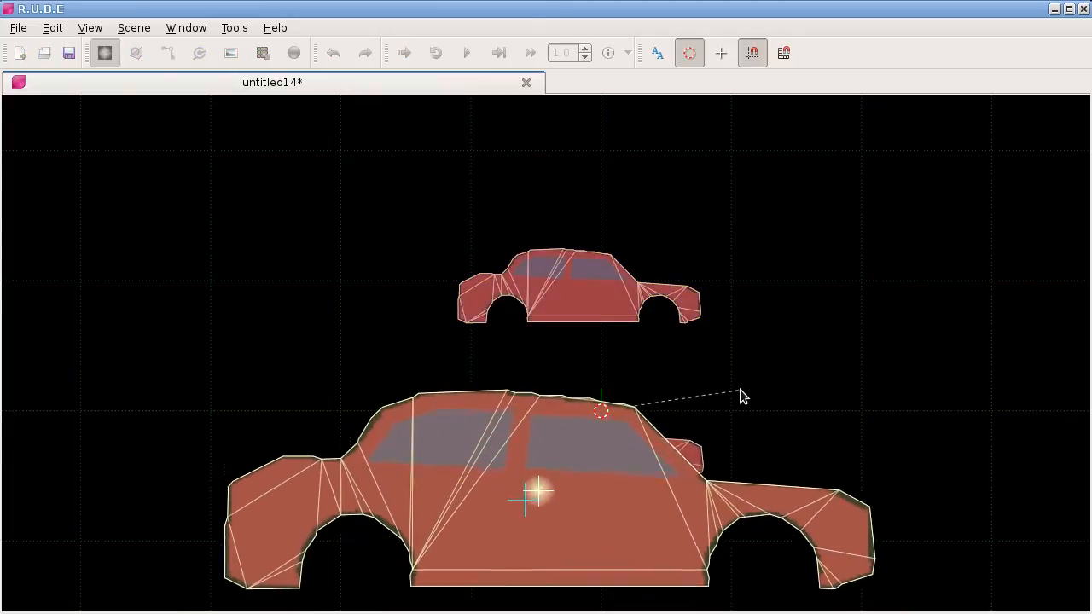
{"action": "left_click", "coordinate": [708, 398]}
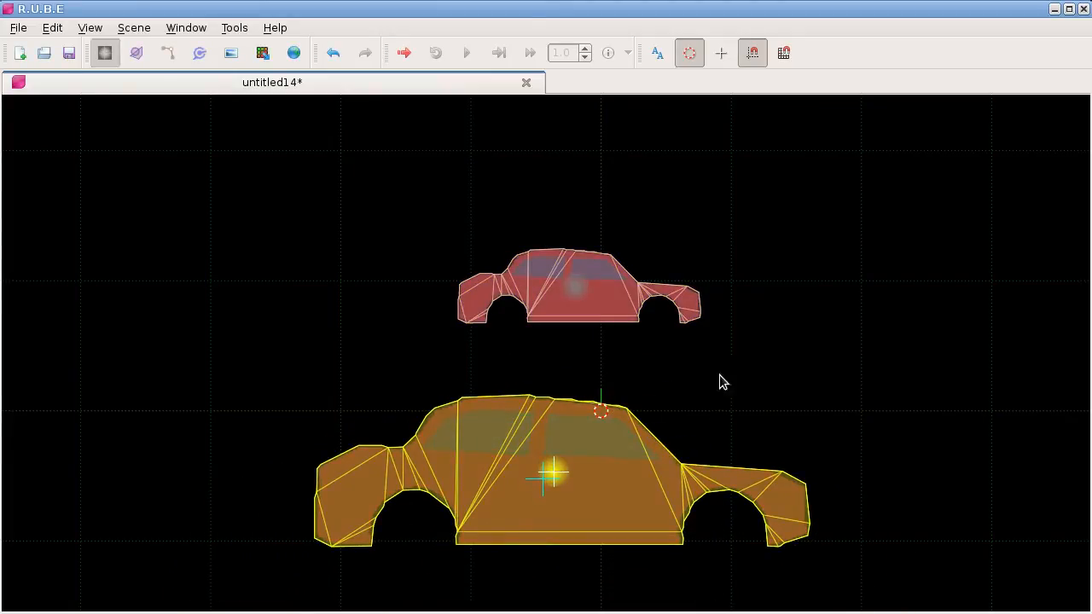
Set the enlarged car body's type to static.
{"action": "key", "text": "F7"}
{"action": "left_click", "coordinate": [969, 132]}
{"action": "left_click", "coordinate": [968, 133]}
{"action": "left_click", "coordinate": [971, 105]}
{"action": "key", "text": "F7"}
Run the simulation, pull the small car around on top of the large one, and close the simulation.
{"action": "key", "text": "ctrl+space"}
{"action": "key", "text": "space"}
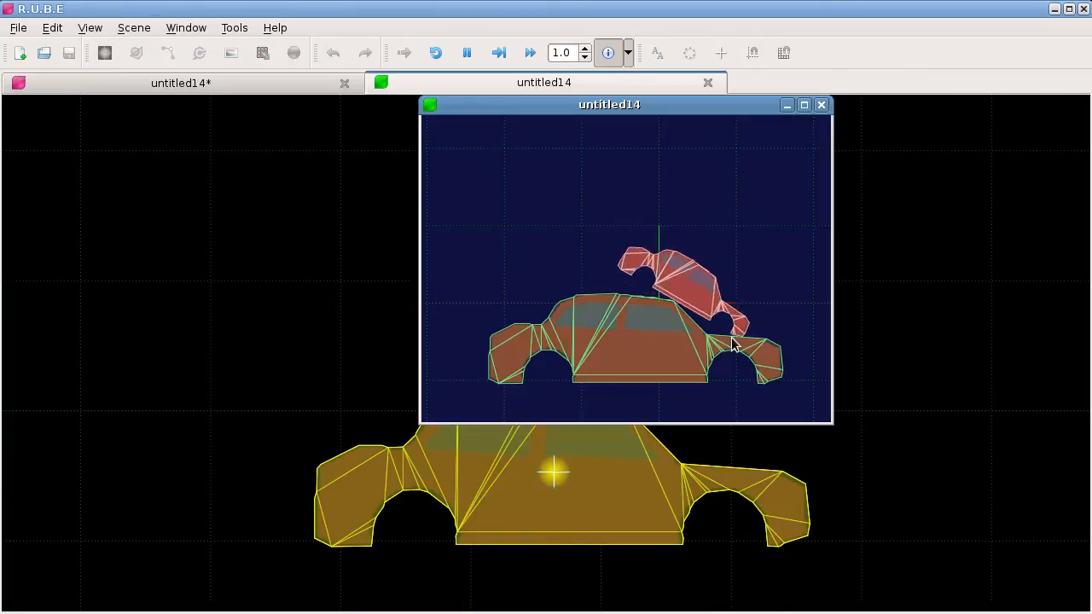
{"action": "left_click_drag", "start_coordinate": [760, 326], "coordinate": [648, 386]}
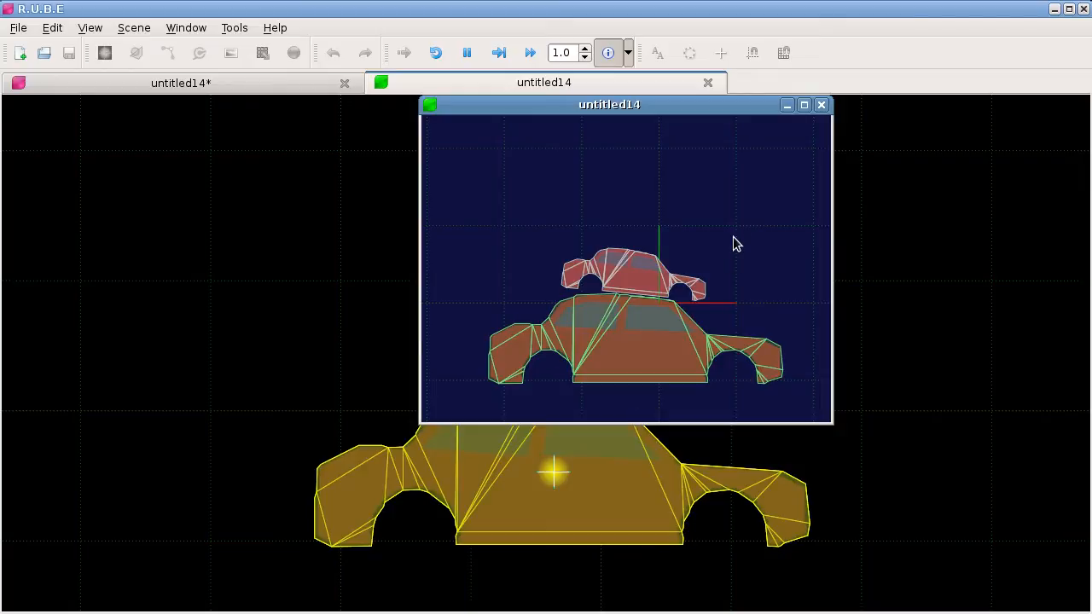
{"action": "left_click", "coordinate": [821, 105]}
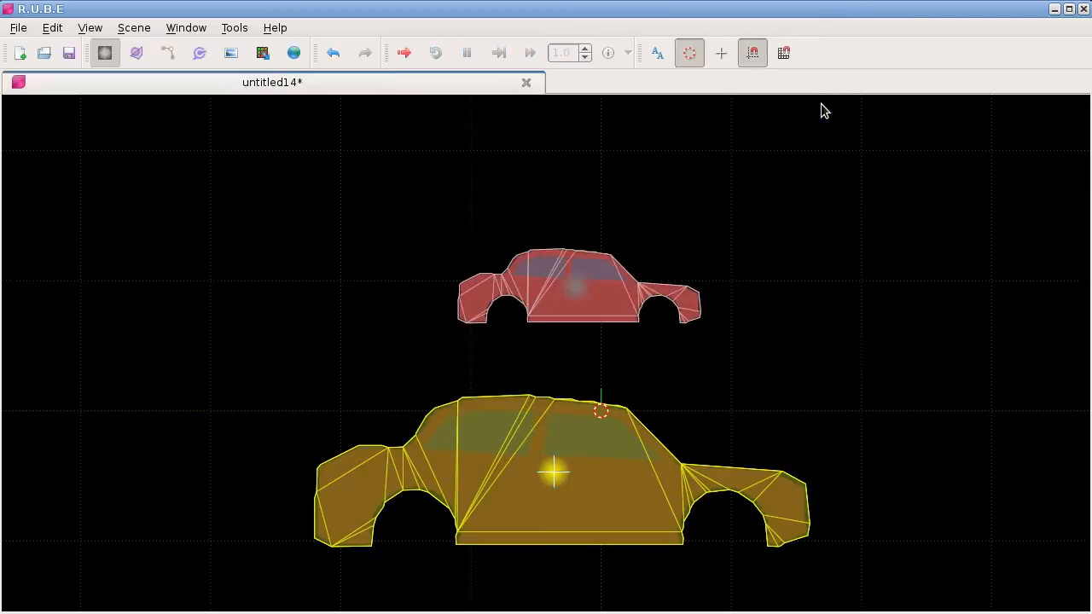
Close the car scene without saving it and open the recent scene trainWheels.rube.
{"action": "left_click", "coordinate": [526, 84]}
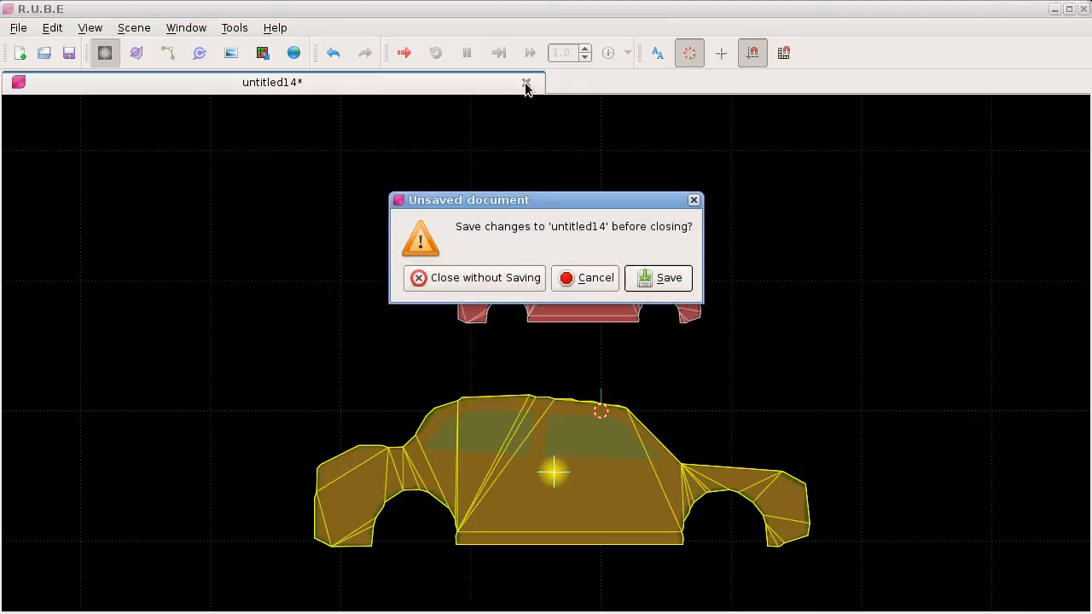
{"action": "left_click", "coordinate": [495, 282]}
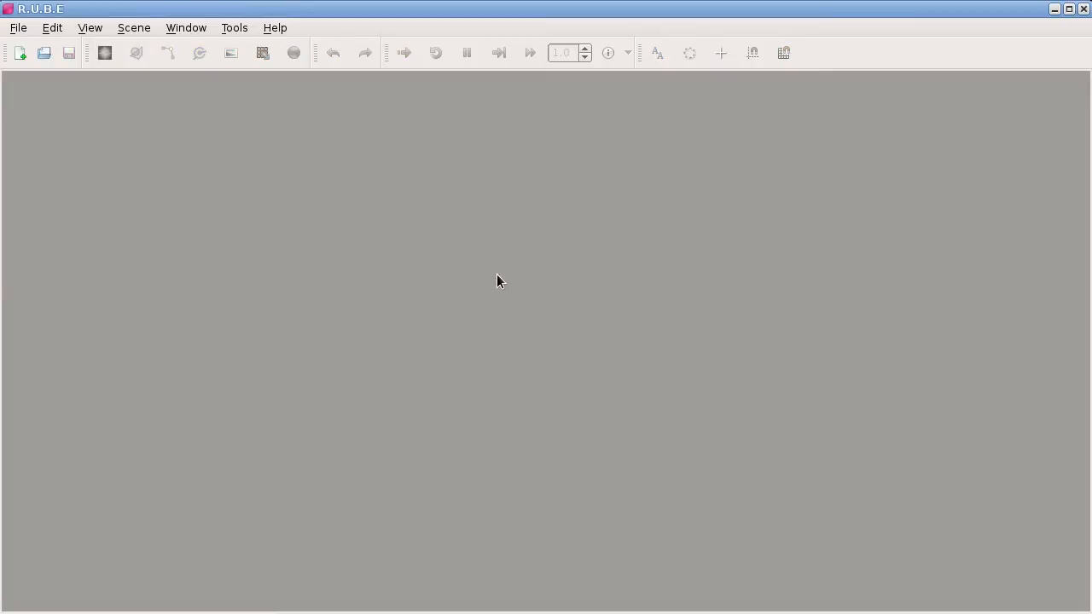
{"action": "left_click", "coordinate": [18, 27]}
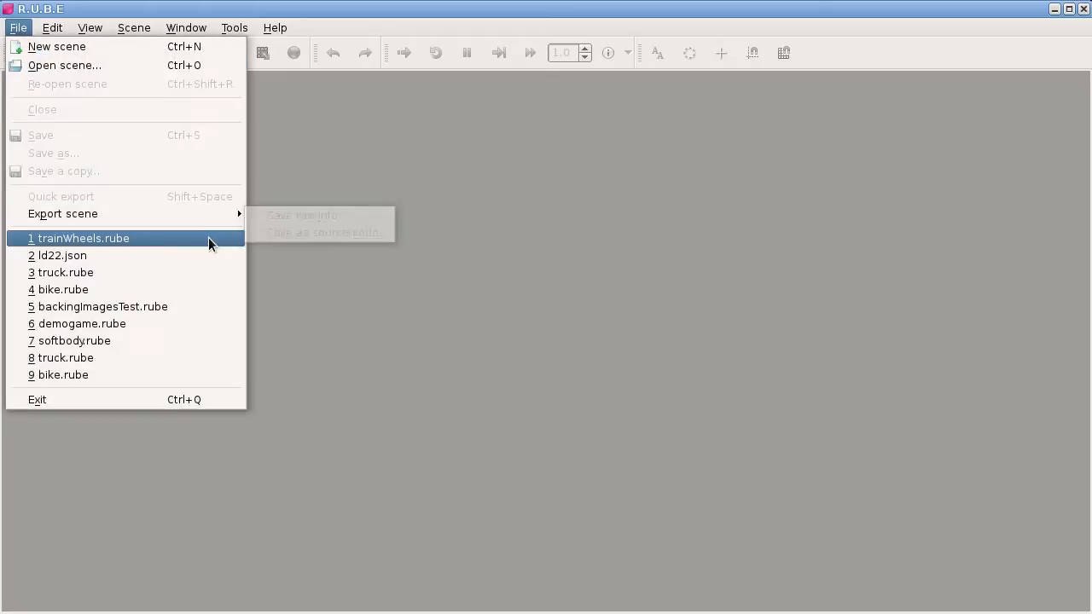
{"action": "left_click", "coordinate": [112, 238]}
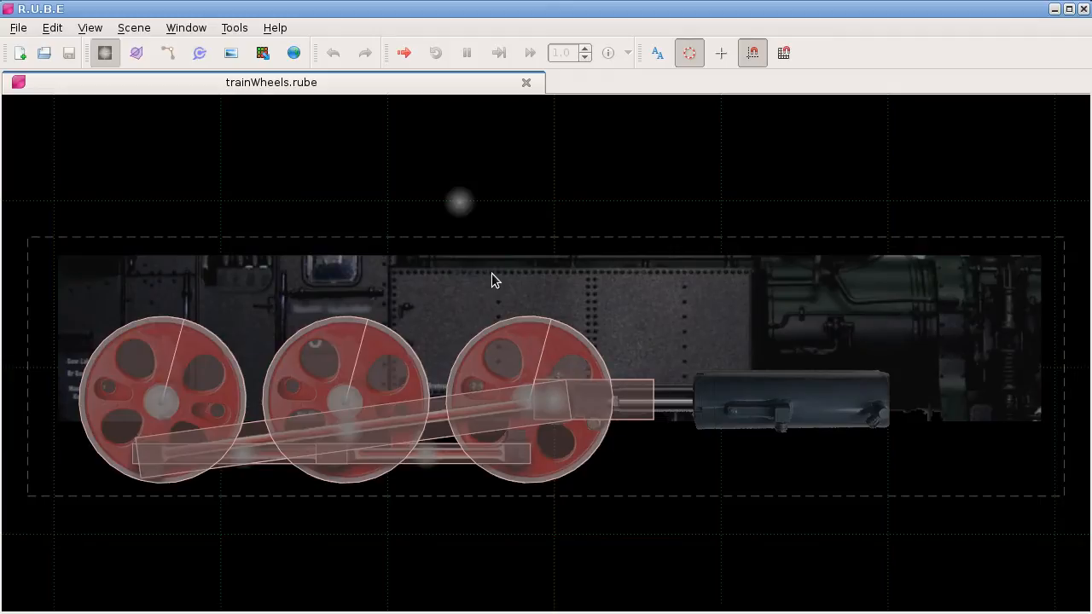
Run the train wheels simulation in a maximized view and hide the fixture shapes so only the images are drawn.
{"action": "right_click_drag", "start_coordinate": [488, 275], "coordinate": [480, 257]}
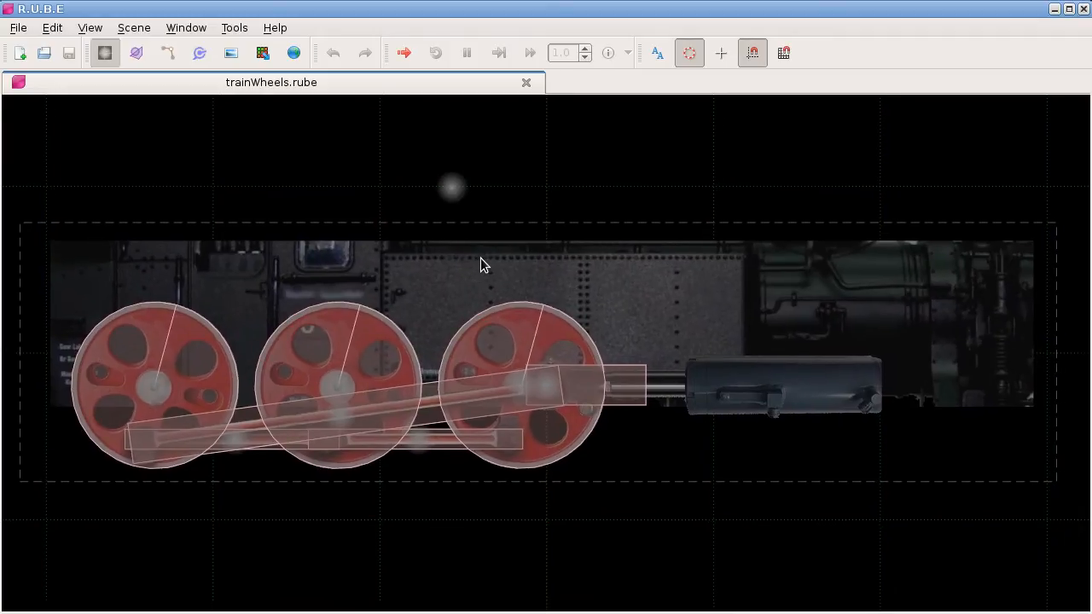
{"action": "key", "text": "ctrl+space"}
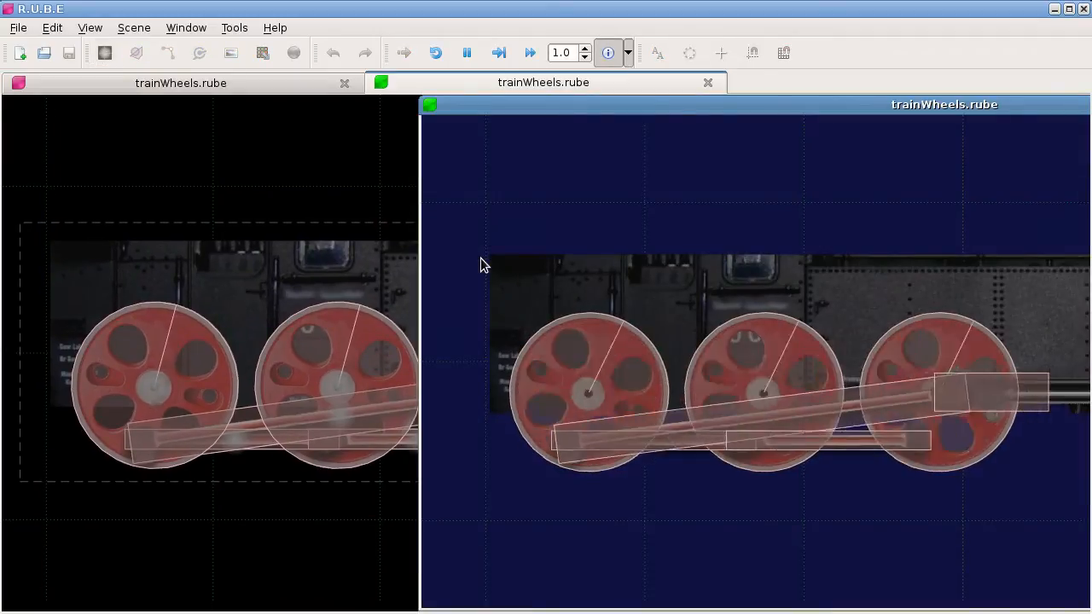
{"action": "double_click", "coordinate": [696, 105]}
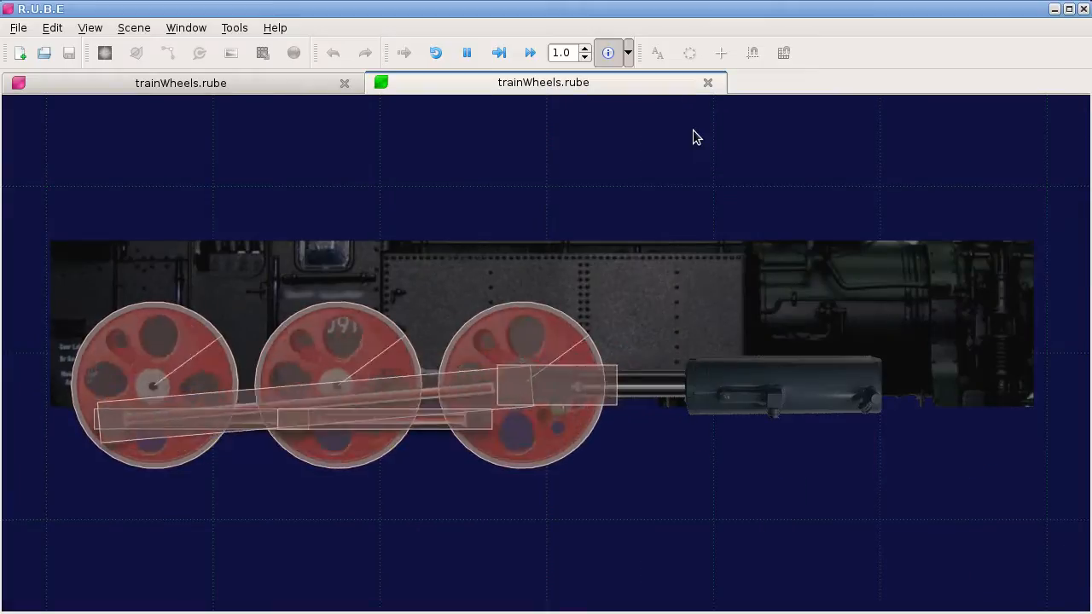
{"action": "left_click", "coordinate": [628, 53]}
{"action": "left_click", "coordinate": [659, 109]}
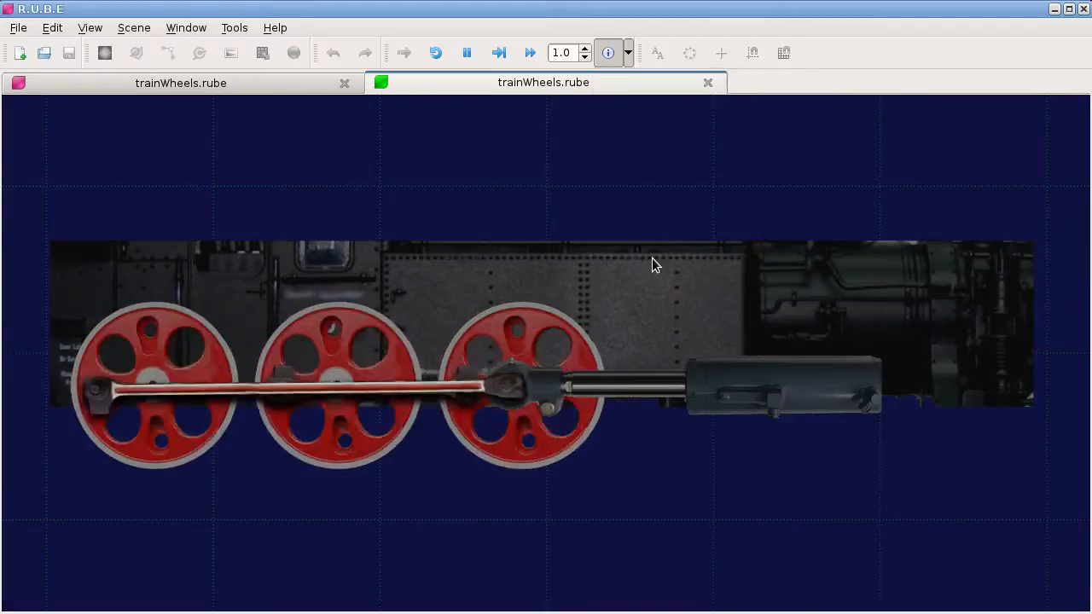
Pause the simulation, single-step it through a turn of the wheels while viewing the rods up close, and close the simulation.
{"action": "scroll", "coordinate": [503, 383], "scroll_direction": "up", "scroll_amount": 5}
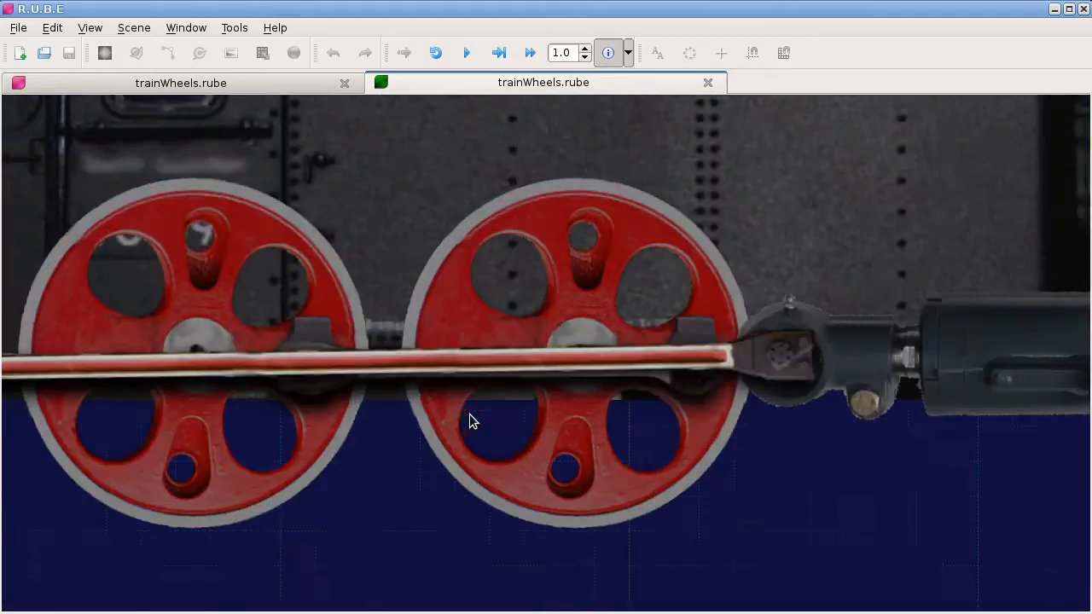
{"action": "key", "text": "p"}
{"action": "key", "text": "o"}
{"action": "key", "text": "o"}
{"action": "key", "text": "o"}
{"action": "key", "text": "o"}
{"action": "key", "text": "o"}
{"action": "key", "text": "o"}
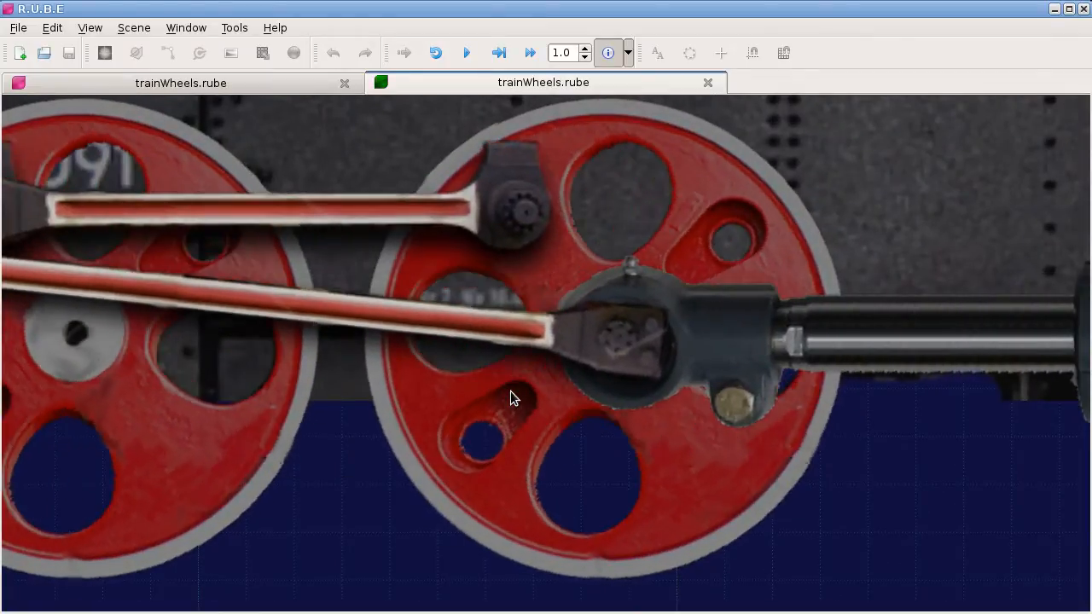
{"action": "key", "text": "o"}
{"action": "key", "text": "o"}
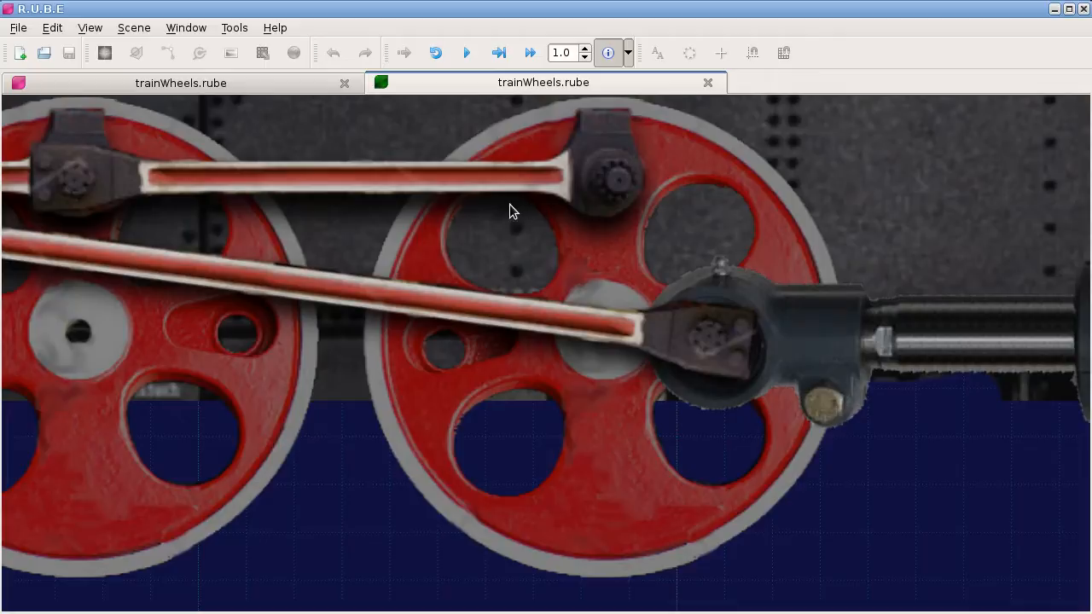
{"action": "key", "text": "o"}
{"action": "key", "text": "o"}
{"action": "key", "text": "o"}
{"action": "key", "text": "o"}
{"action": "key", "text": "o"}
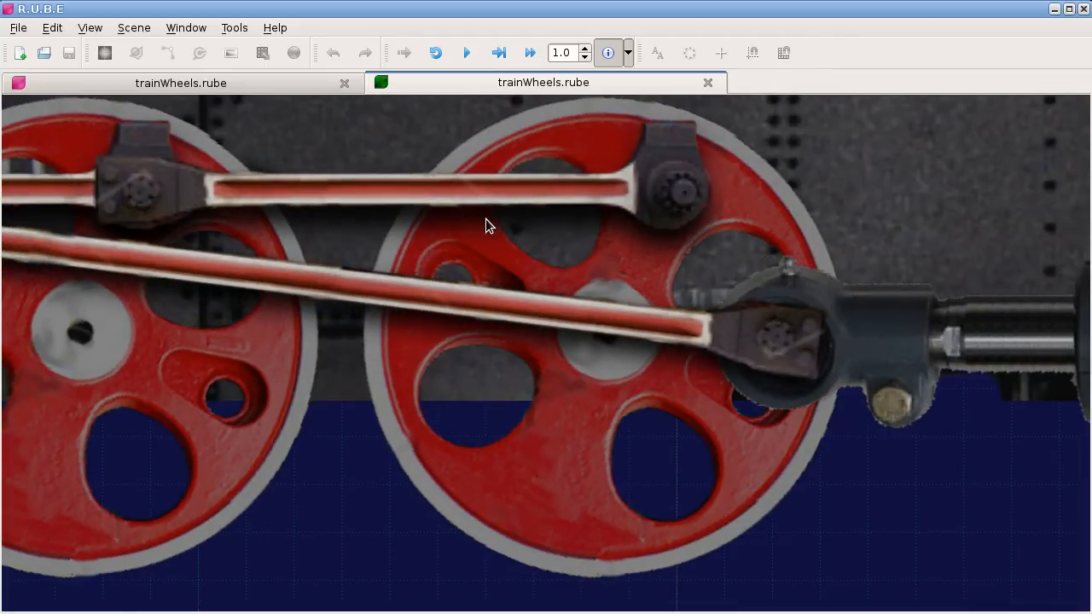
{"action": "key", "text": "o"}
{"action": "key", "text": "o"}
{"action": "key", "text": "o"}
{"action": "key", "text": "o"}
{"action": "key", "text": "o"}
{"action": "key", "text": "o"}
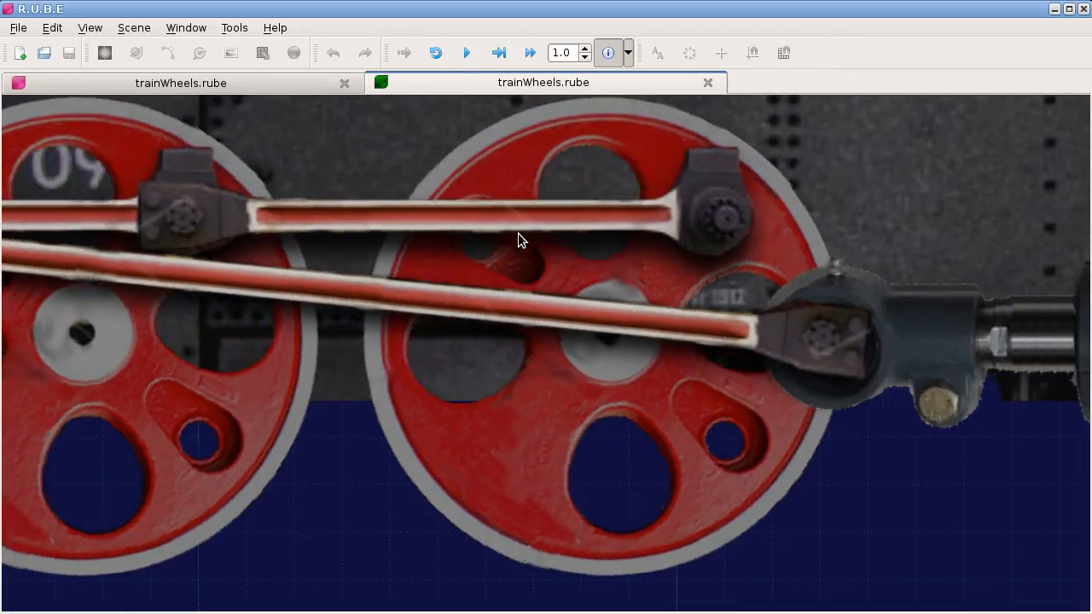
{"action": "key", "text": "o"}
{"action": "key", "text": "o"}
{"action": "key", "text": "o"}
{"action": "key", "text": "o"}
{"action": "key", "text": "o"}
{"action": "key", "text": "o"}
{"action": "key", "text": "o"}
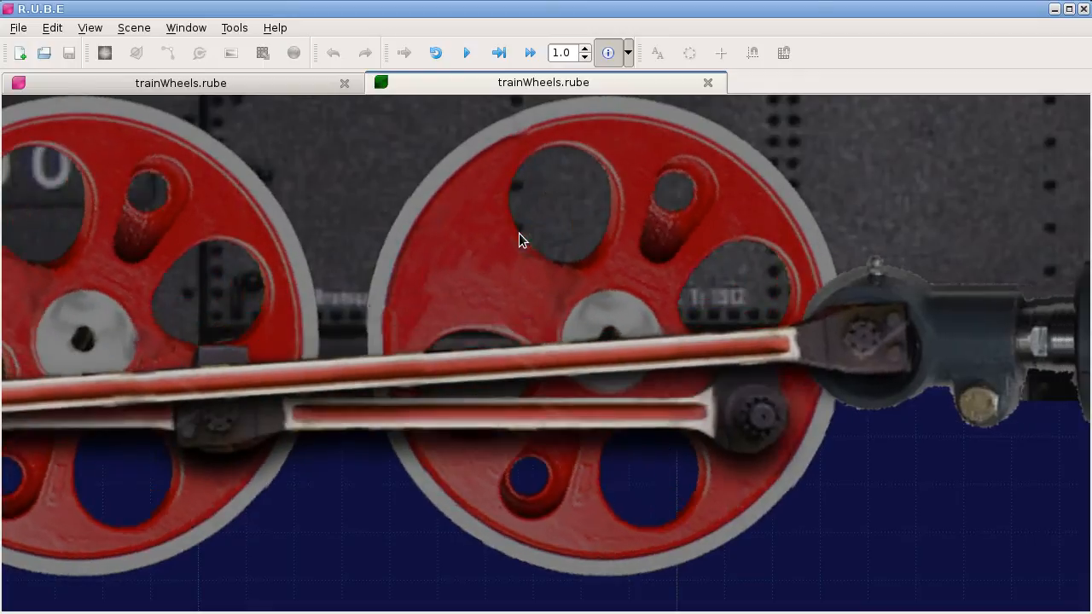
{"action": "key", "text": "o"}
{"action": "key", "text": "o"}
{"action": "key", "text": "o"}
{"action": "key", "text": "o"}
{"action": "key", "text": "o"}
{"action": "key", "text": "o"}
{"action": "key", "text": "o"}
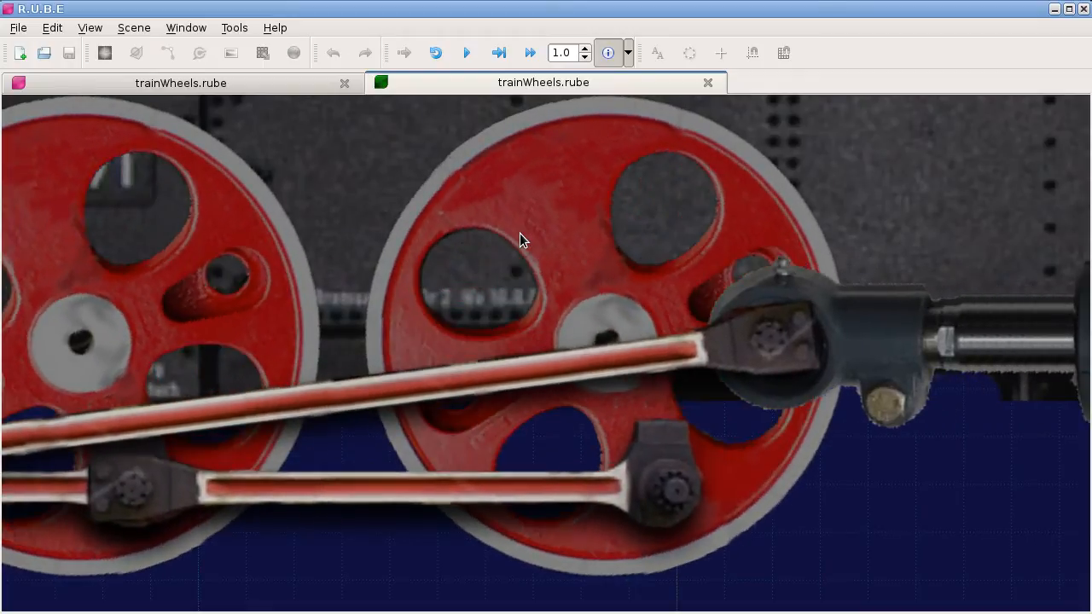
{"action": "key", "text": "o"}
{"action": "key", "text": "o"}
{"action": "key", "text": "o"}
{"action": "key", "text": "o"}
{"action": "key", "text": "o"}
{"action": "key", "text": "o"}
{"action": "key", "text": "o"}
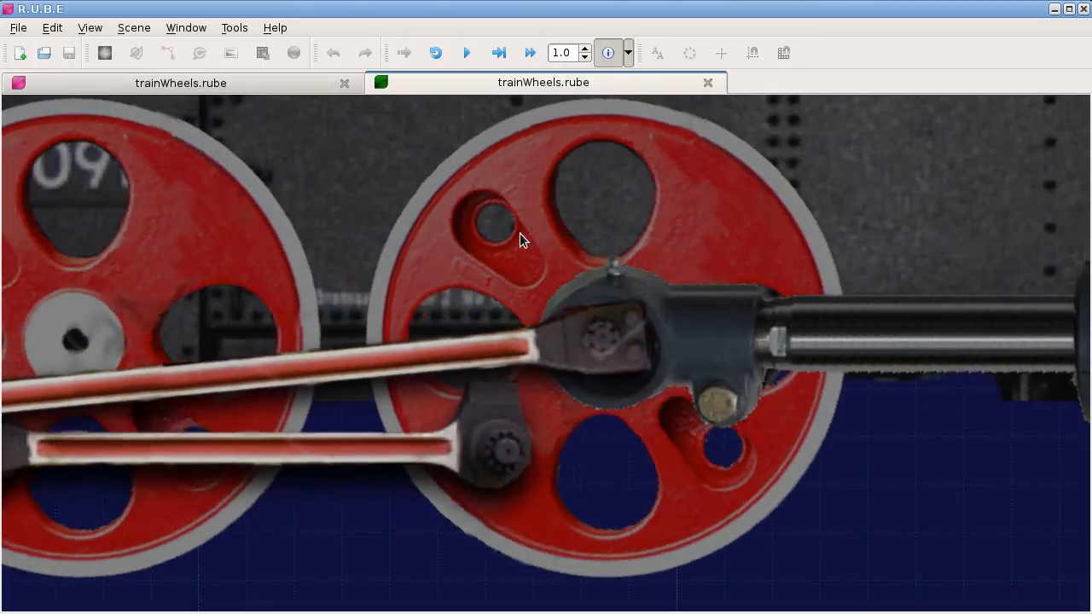
{"action": "key", "text": "o"}
{"action": "key", "text": "o"}
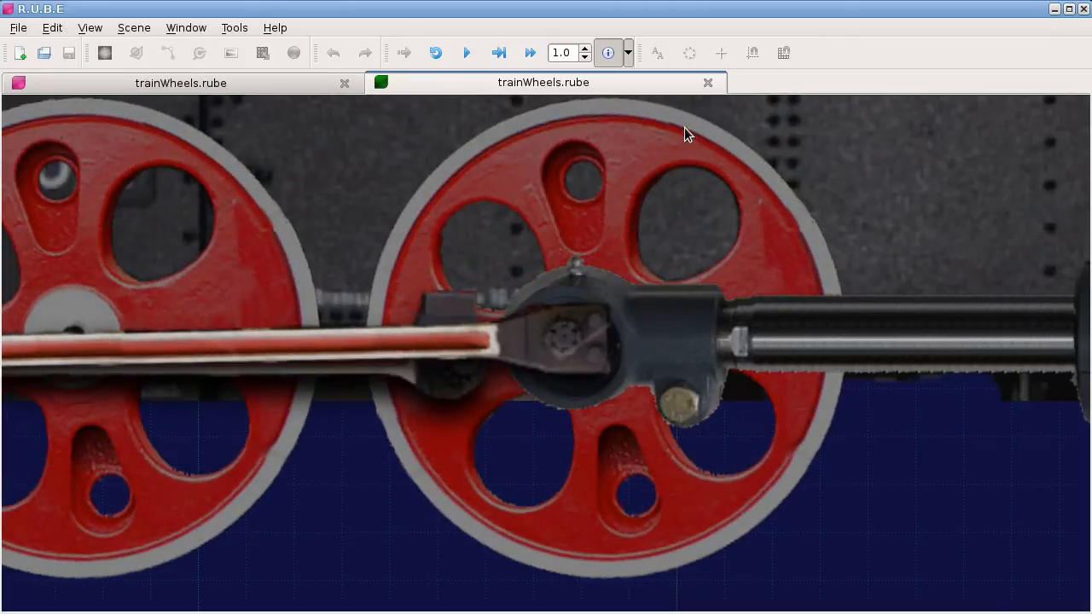
{"action": "left_click", "coordinate": [703, 87]}
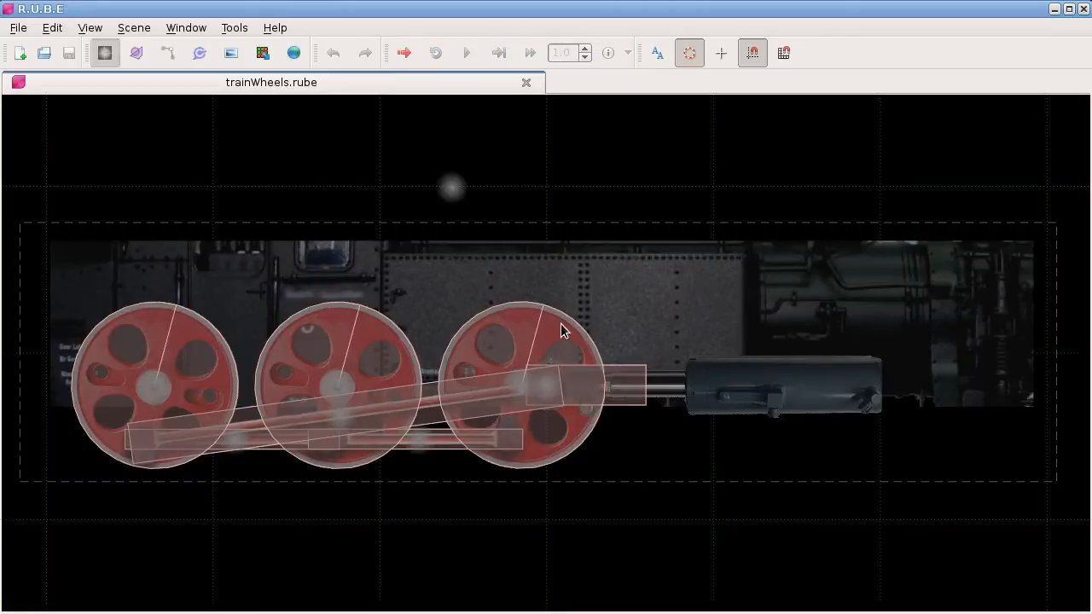
Advance all bodies in the train scene by 3 simulation steps.
{"action": "right_click_drag", "start_coordinate": [474, 232], "coordinate": [478, 222]}
{"action": "mouse_move", "coordinate": [566, 379]}
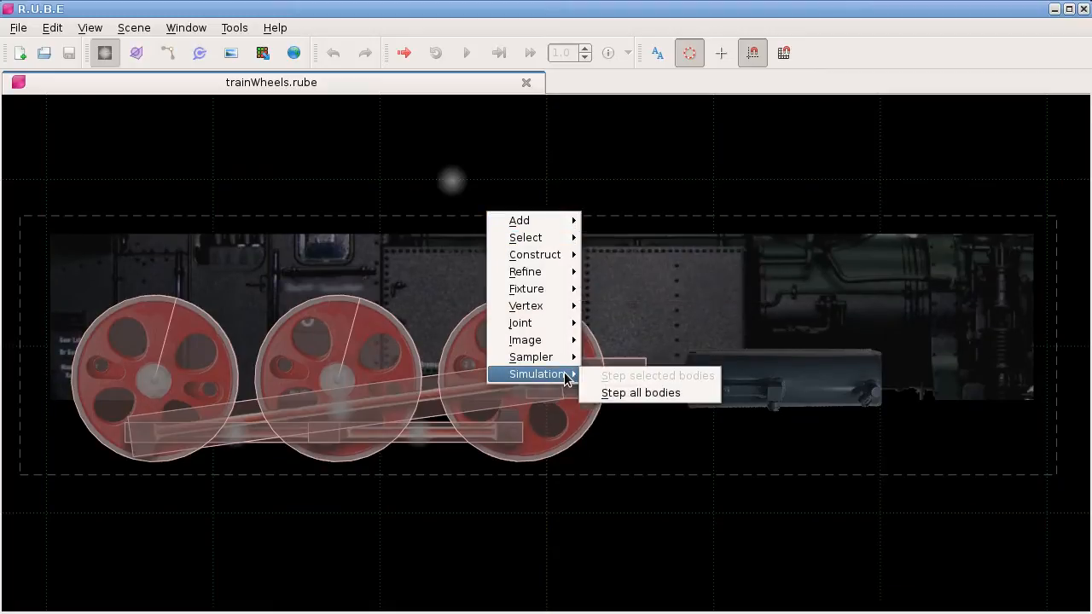
{"action": "left_click", "coordinate": [646, 394]}
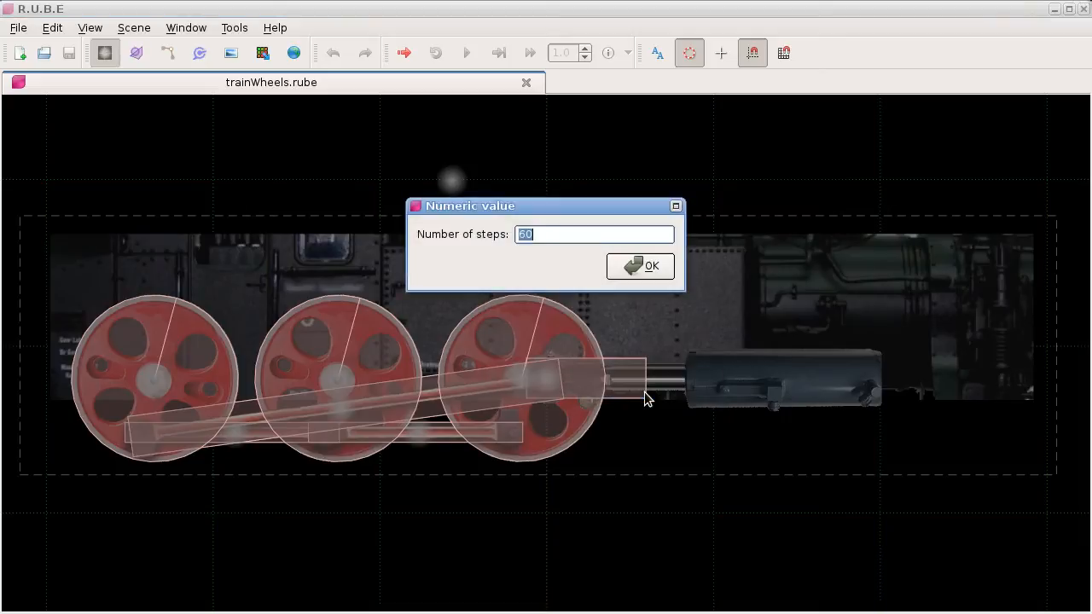
{"action": "type", "text": "60"}
{"action": "left_click_drag", "start_coordinate": [471, 206], "coordinate": [473, 196]}
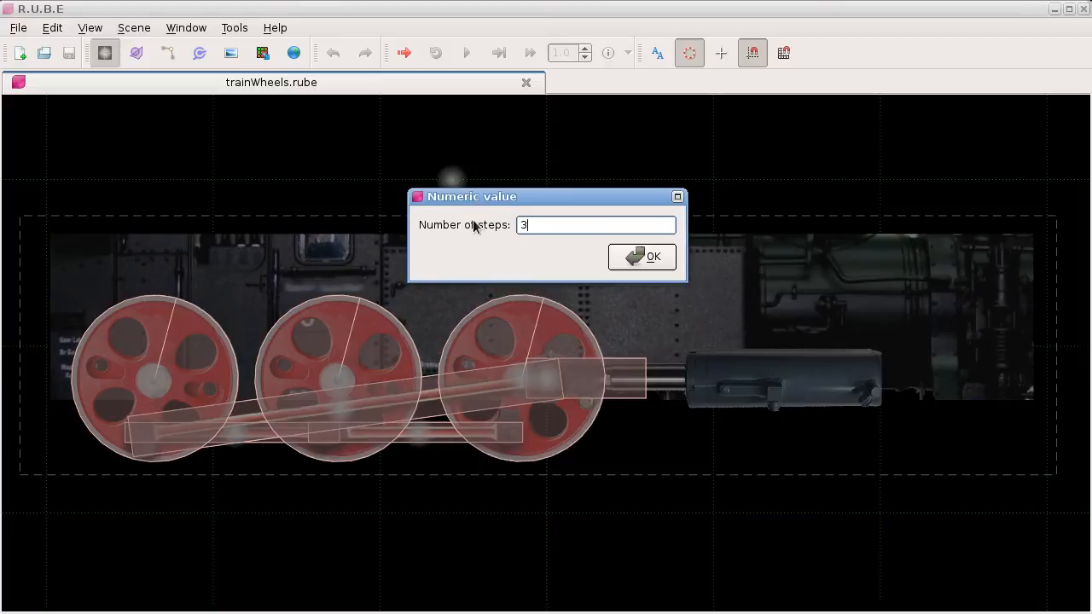
{"action": "left_click", "coordinate": [631, 259]}
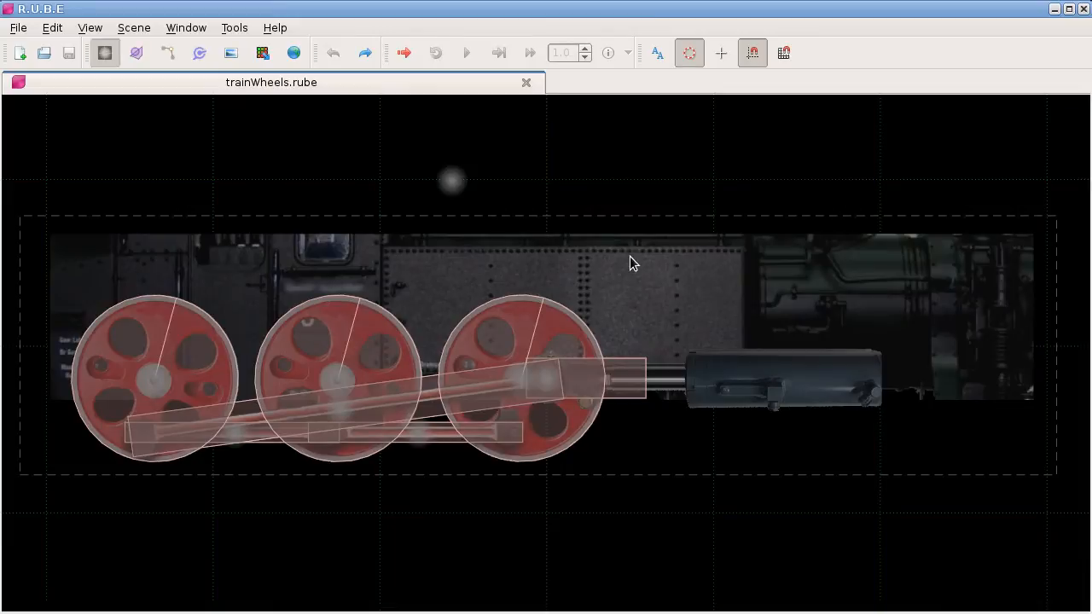
Show the scene's script beside the canvas and widen it so each code line fits without wrapping.
{"action": "key", "text": "F8"}
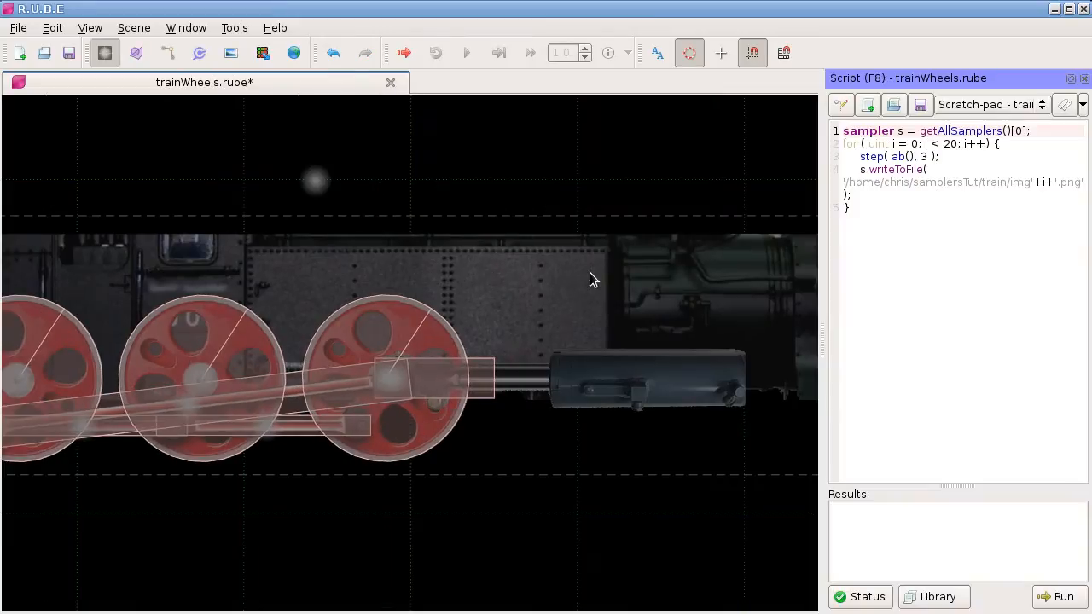
{"action": "right_click_drag", "start_coordinate": [360, 235], "coordinate": [395, 240]}
{"action": "scroll", "coordinate": [390, 227], "scroll_direction": "down", "scroll_amount": 2}
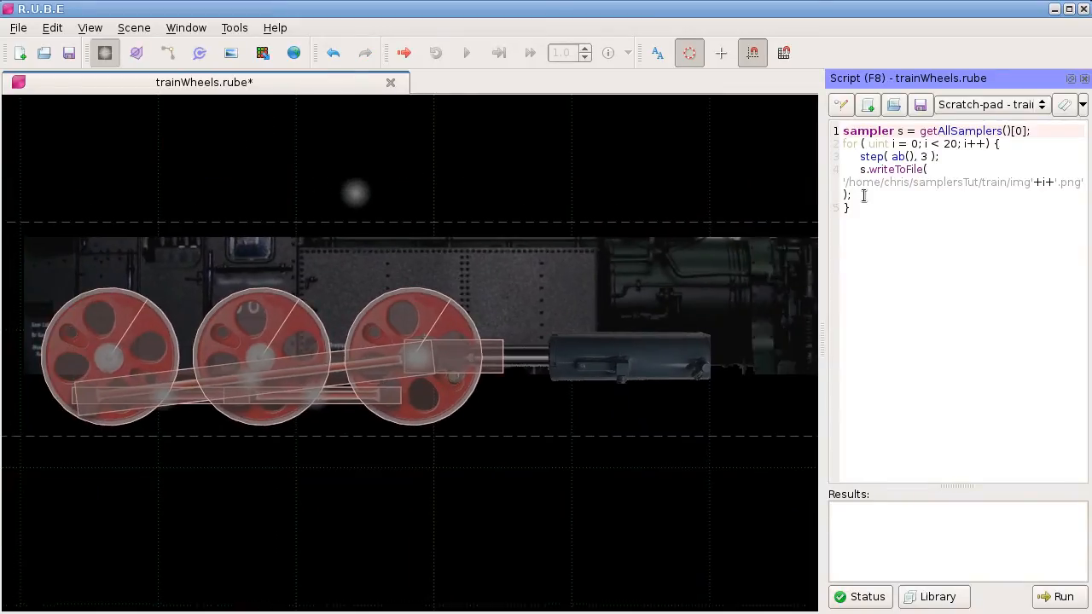
{"action": "left_click_drag", "start_coordinate": [824, 193], "coordinate": [612, 187]}
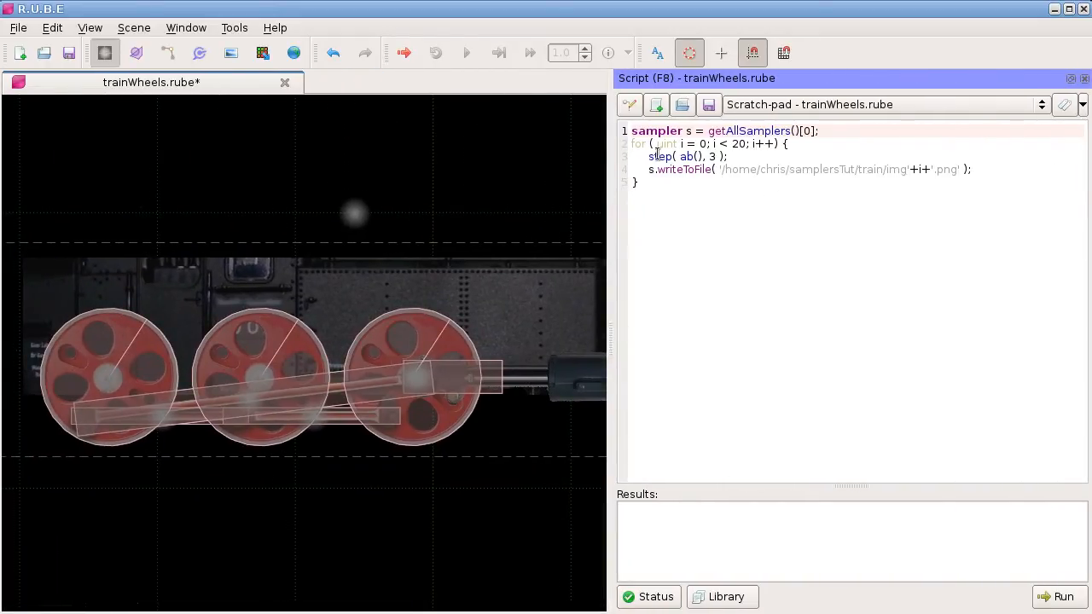
Examine the script's step call for all bodies and the iteration limit of its for loop.
{"action": "left_click_drag", "start_coordinate": [649, 156], "coordinate": [732, 156]}
{"action": "left_click", "coordinate": [712, 157]}
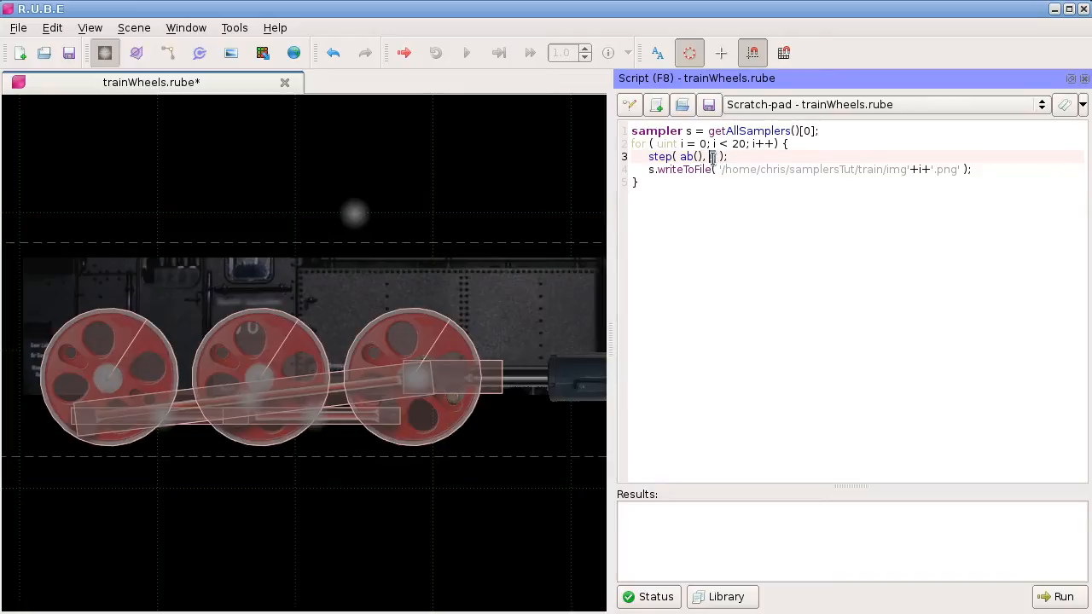
{"action": "left_click", "coordinate": [733, 144]}
{"action": "left_click_drag", "start_coordinate": [743, 143], "coordinate": [747, 143]}
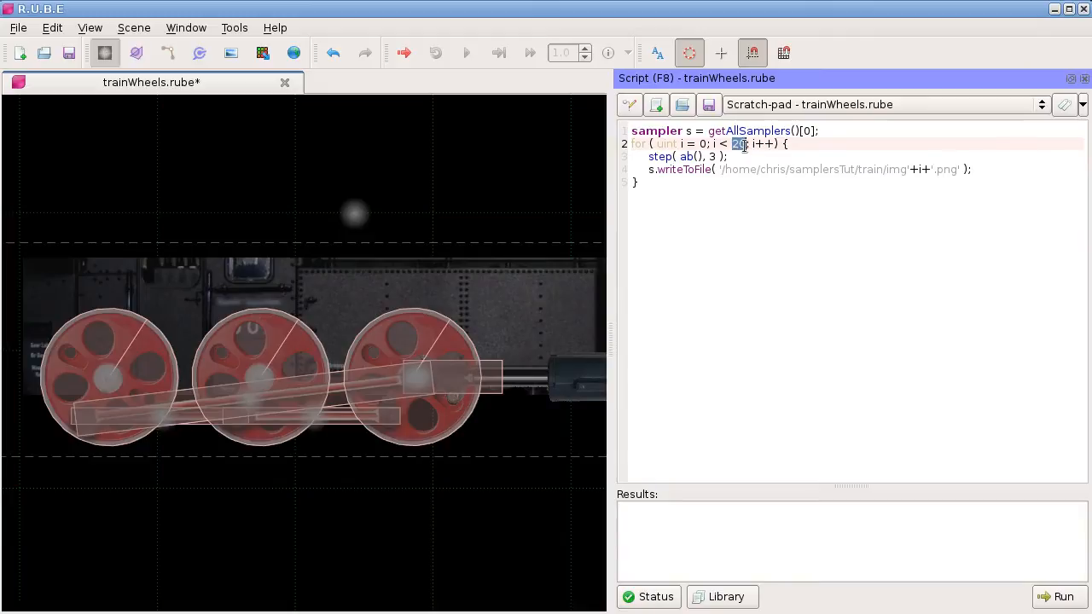
{"action": "left_click", "coordinate": [721, 157]}
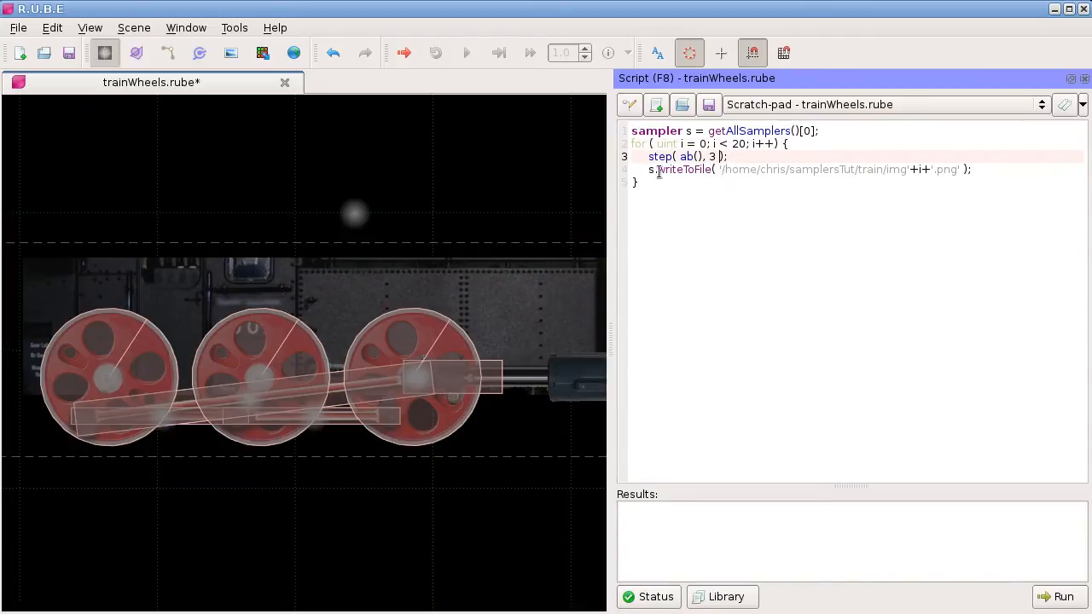
{"action": "double_click", "coordinate": [739, 144]}
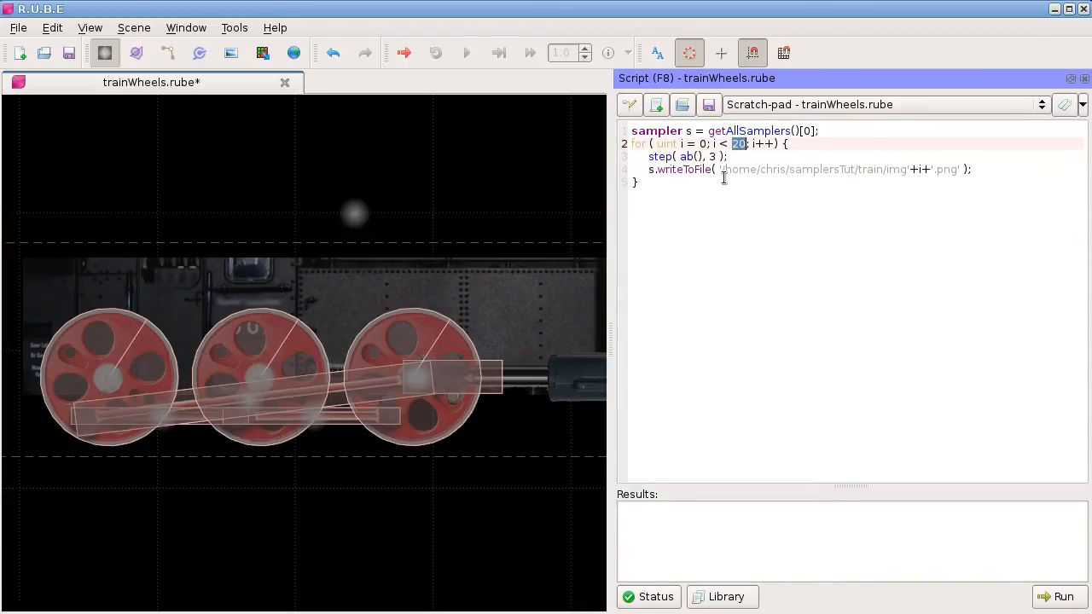
Inspect the motor speed of the revolute joint at the middle wheel's centre, and hide the joint properties.
{"action": "right_click_drag", "start_coordinate": [345, 163], "coordinate": [348, 162]}
{"action": "key", "text": "j"}
{"action": "left_click", "coordinate": [262, 373]}
{"action": "key", "text": "F7"}
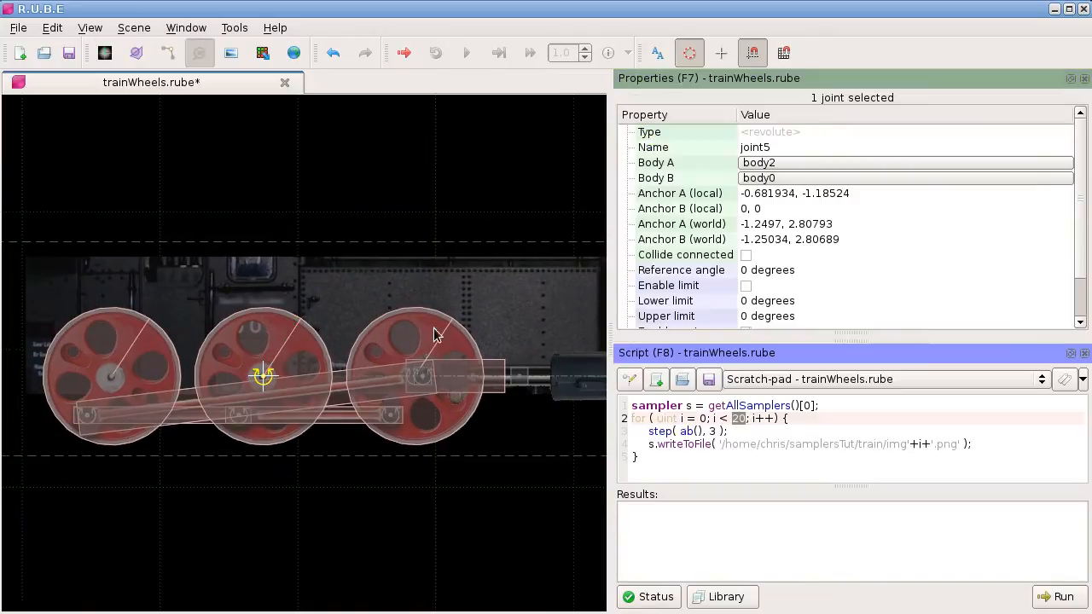
{"action": "scroll", "coordinate": [780, 269], "scroll_direction": "down", "scroll_amount": 1}
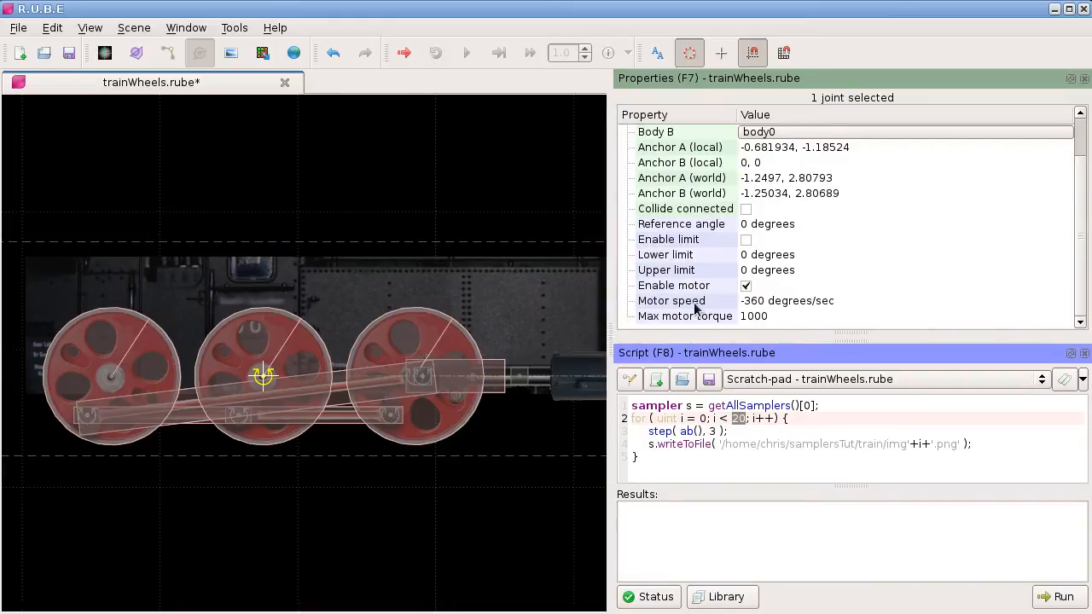
{"action": "double_click", "coordinate": [760, 302]}
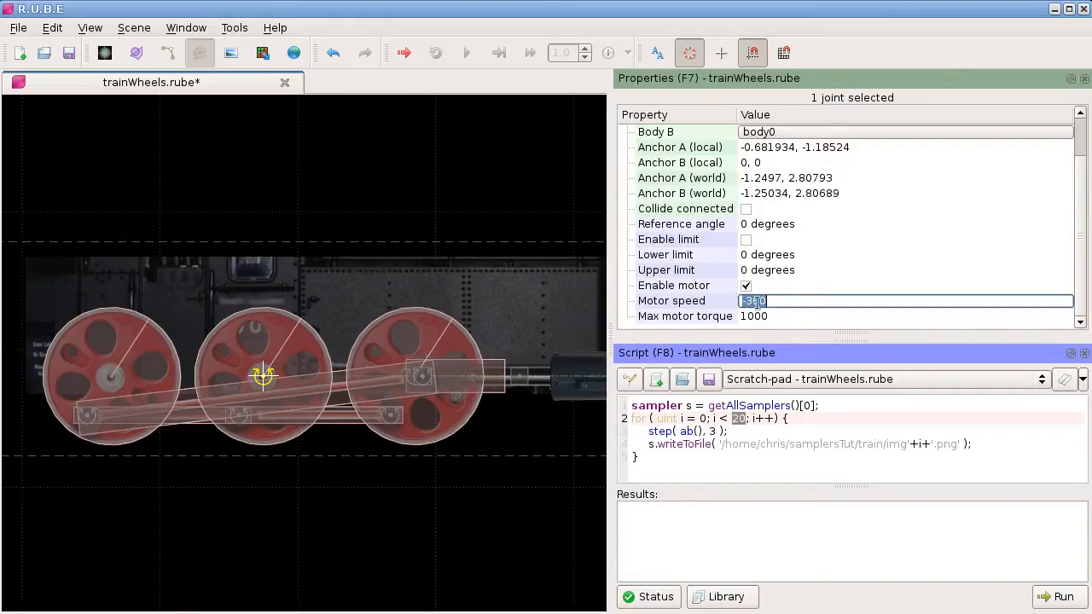
{"action": "key", "text": "Return"}
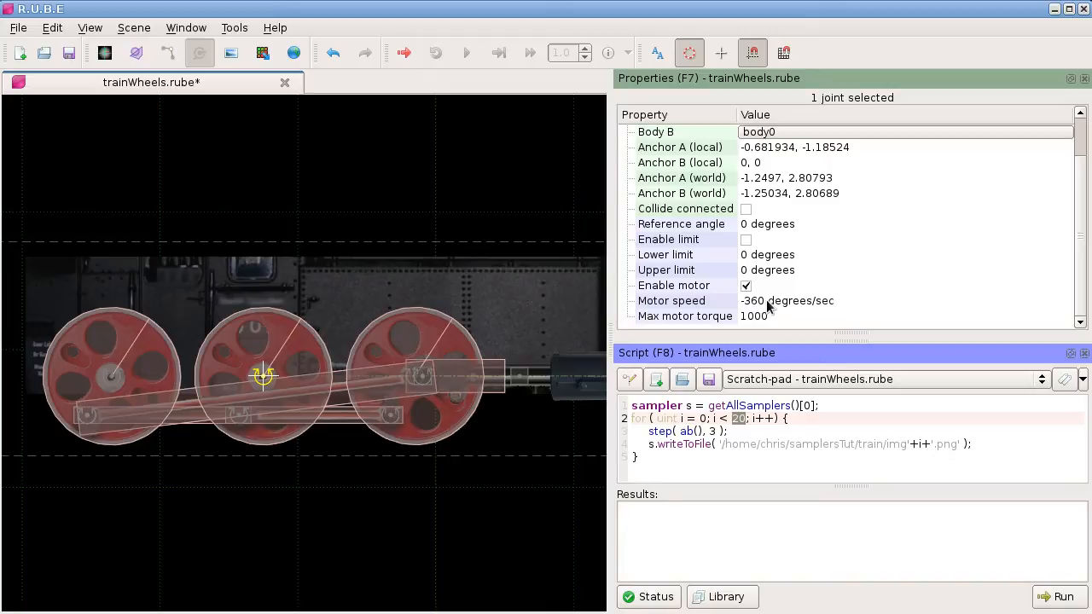
{"action": "key", "text": "F7"}
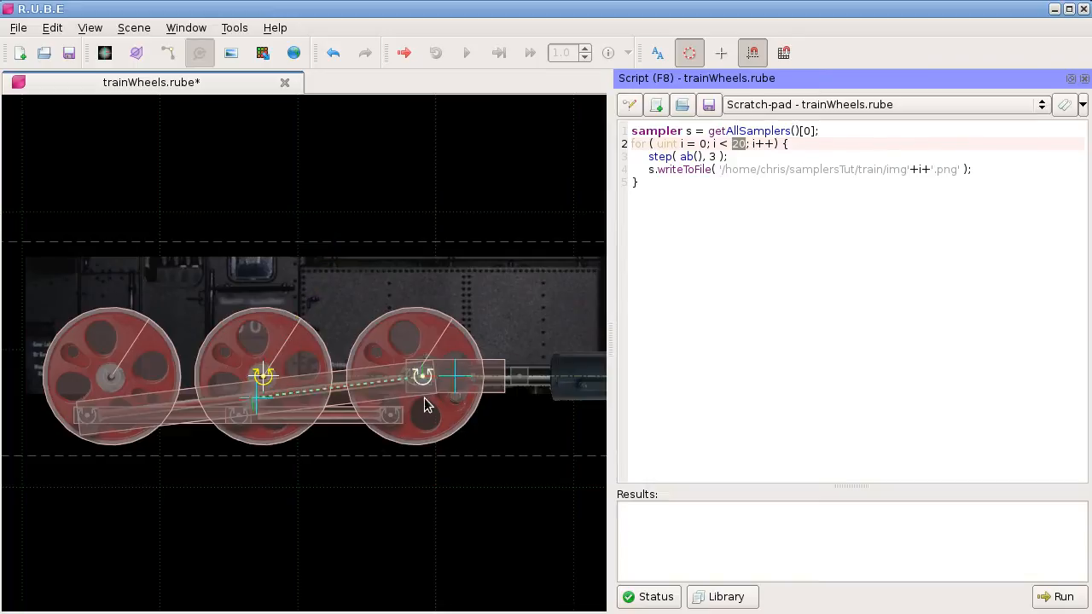
Examine the script's writeToFile call and the sampler declaration on its first line.
{"action": "double_click", "coordinate": [674, 170]}
{"action": "left_click_drag", "start_coordinate": [650, 170], "coordinate": [709, 170]}
{"action": "left_click", "coordinate": [707, 169]}
{"action": "double_click", "coordinate": [654, 132]}
{"action": "left_click", "coordinate": [677, 169]}
{"action": "left_click_drag", "start_coordinate": [684, 130], "coordinate": [630, 131]}
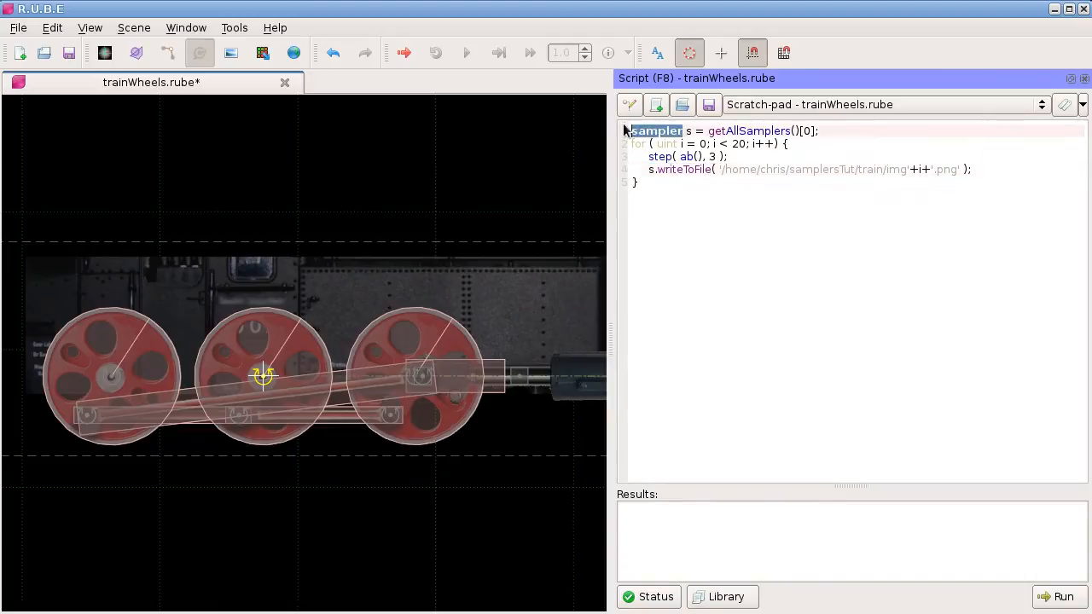
Examine the script's writeToFile path for the PNG frames and the step call that covers all bodies.
{"action": "double_click", "coordinate": [687, 169]}
{"action": "left_click_drag", "start_coordinate": [719, 168], "coordinate": [958, 168]}
{"action": "left_click", "coordinate": [967, 168]}
{"action": "left_click", "coordinate": [667, 186]}
{"action": "key", "text": "ctrl+a"}
{"action": "left_click", "coordinate": [670, 156]}
{"action": "key", "text": "ctrl+a"}
{"action": "left_click", "coordinate": [687, 157]}
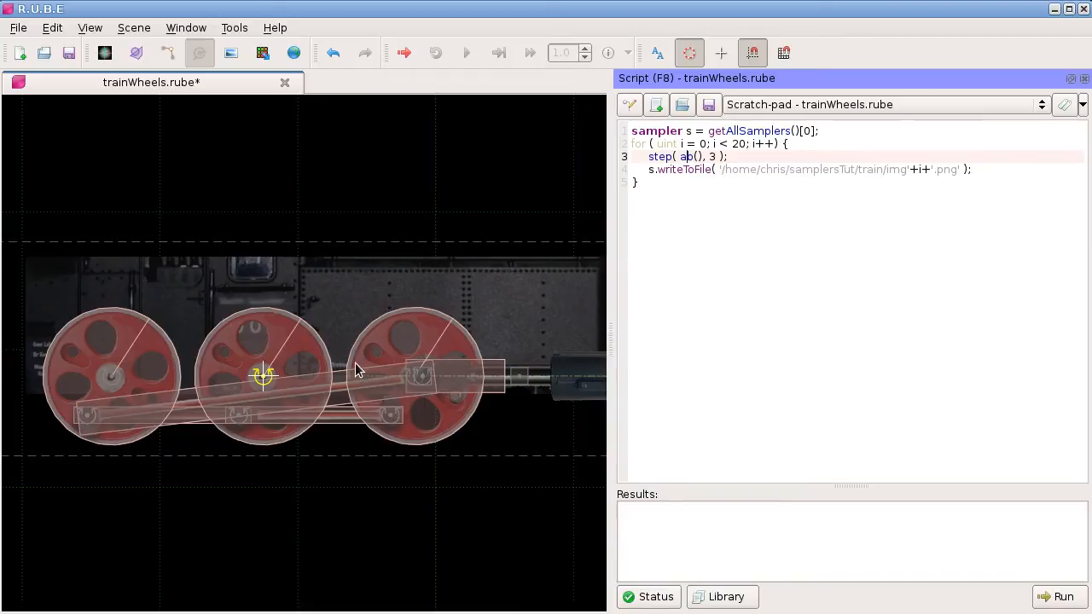
Hide the script so the canvas takes the full window, with the train framed in it.
{"action": "key", "text": "F8"}
{"action": "scroll", "coordinate": [546, 367], "scroll_direction": "up", "scroll_amount": 2}
{"action": "middle_click_drag", "start_coordinate": [514, 335], "coordinate": [488, 340]}
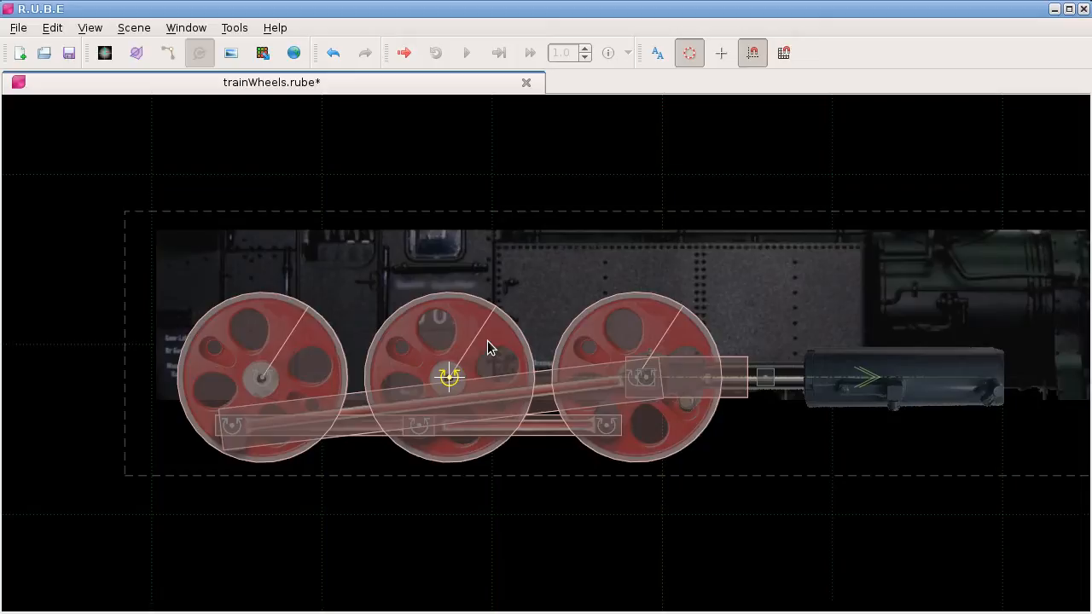
{"action": "middle_click_drag", "start_coordinate": [595, 262], "coordinate": [563, 273]}
{"action": "scroll", "coordinate": [538, 276], "scroll_direction": "up", "scroll_amount": 1}
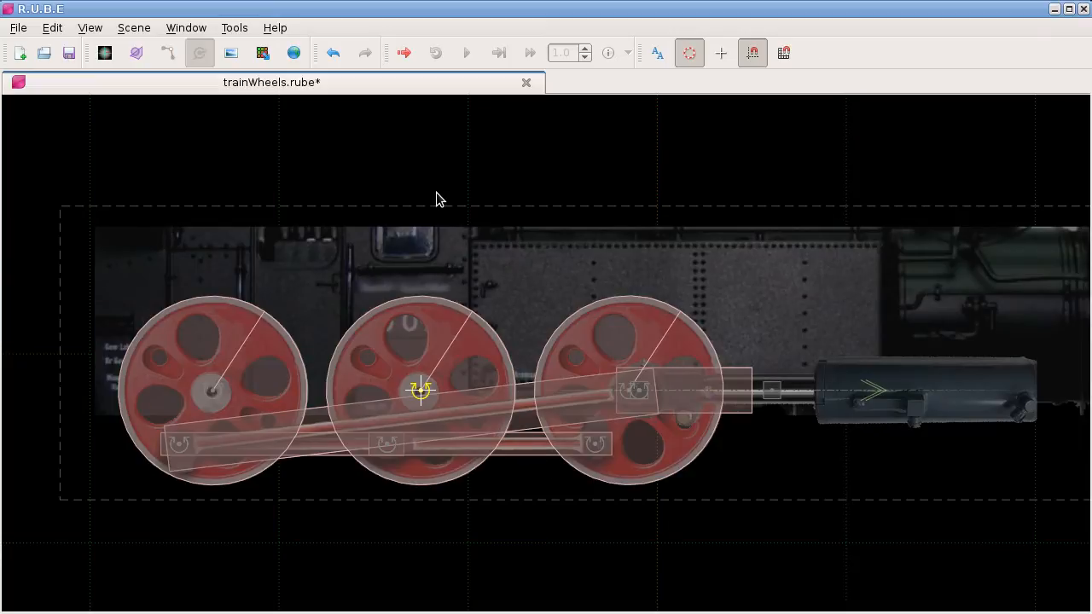
{"action": "right_click_drag", "start_coordinate": [442, 190], "coordinate": [440, 178]}
Bring in the file manager, open the samplersTut train folder, and narrow the R.U.B.E window to fit beside it.
{"action": "left_click_drag", "start_coordinate": [1091, 27], "coordinate": [819, 16]}
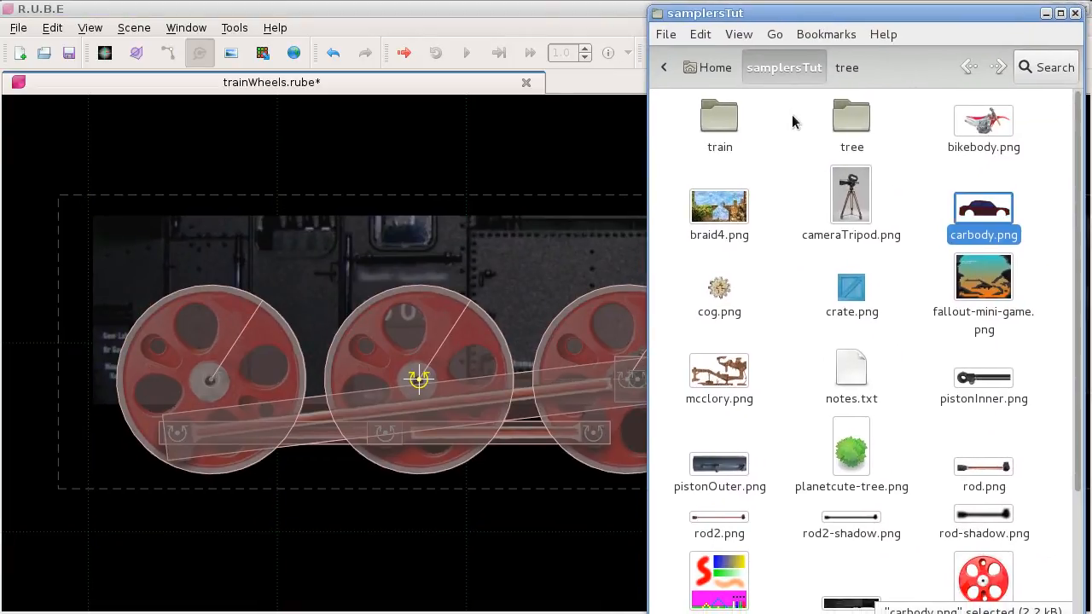
{"action": "double_click", "coordinate": [721, 121]}
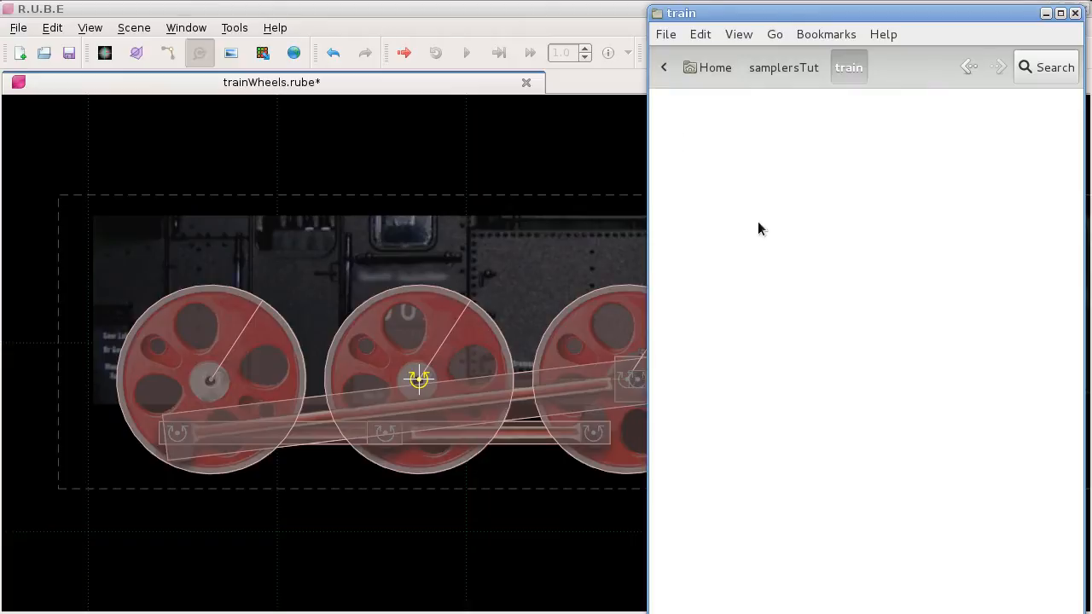
{"action": "left_click", "coordinate": [593, 13]}
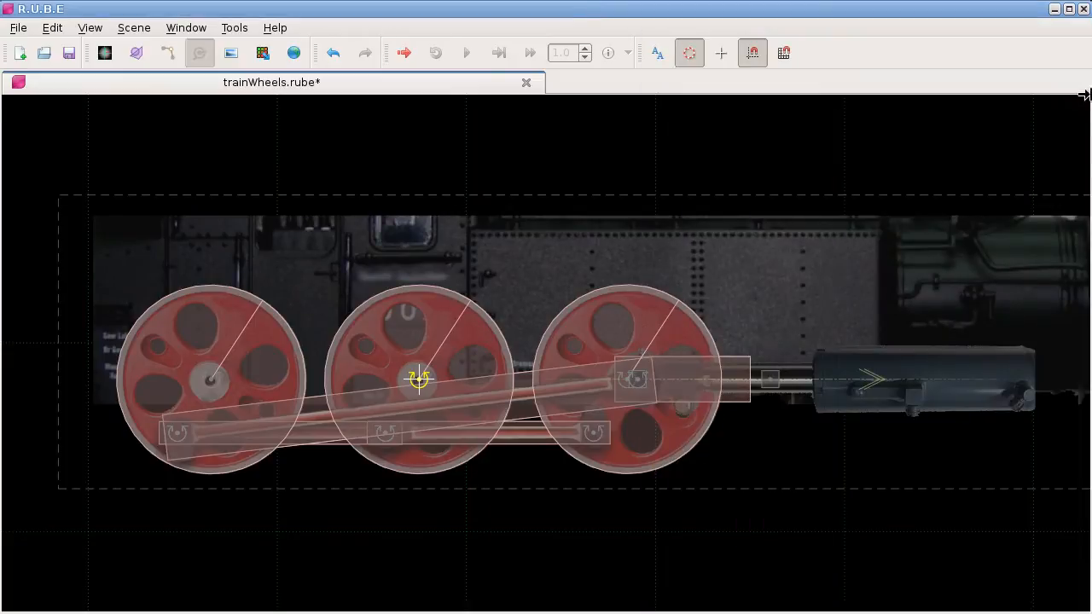
{"action": "left_click_drag", "start_coordinate": [1085, 92], "coordinate": [638, 75]}
{"action": "scroll", "coordinate": [242, 157], "scroll_direction": "down", "scroll_amount": 5}
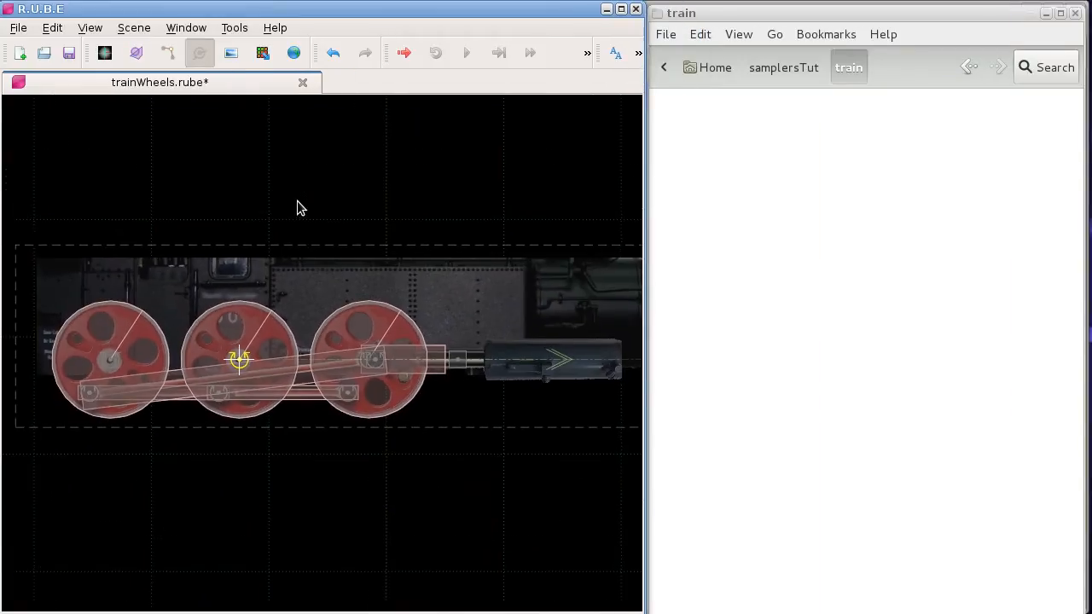
{"action": "right_click_drag", "start_coordinate": [275, 192], "coordinate": [290, 195]}
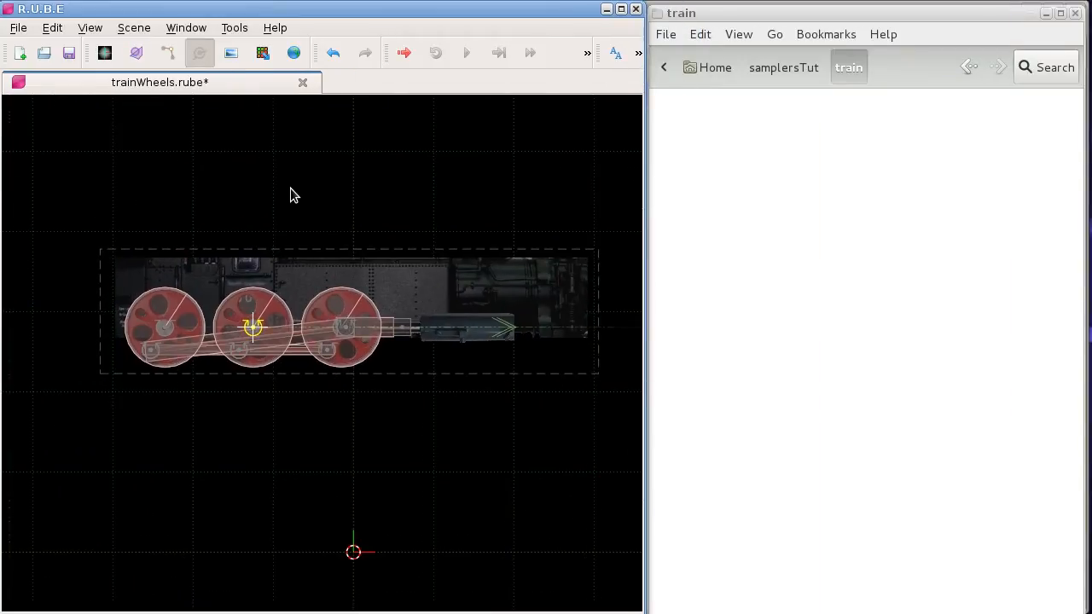
Run the script to write the sampled frames into the train folder, and switch the scene to sampler editing.
{"action": "key", "text": "ctrl+r"}
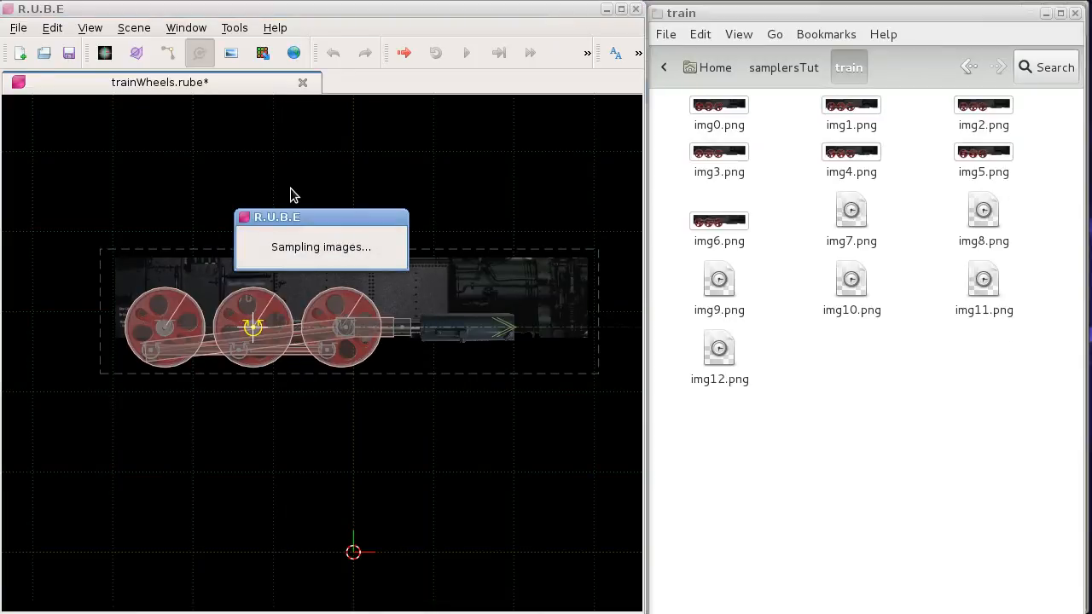
{"action": "scroll", "coordinate": [340, 203], "scroll_direction": "up", "scroll_amount": 1}
{"action": "right_click_drag", "start_coordinate": [353, 208], "coordinate": [327, 210]}
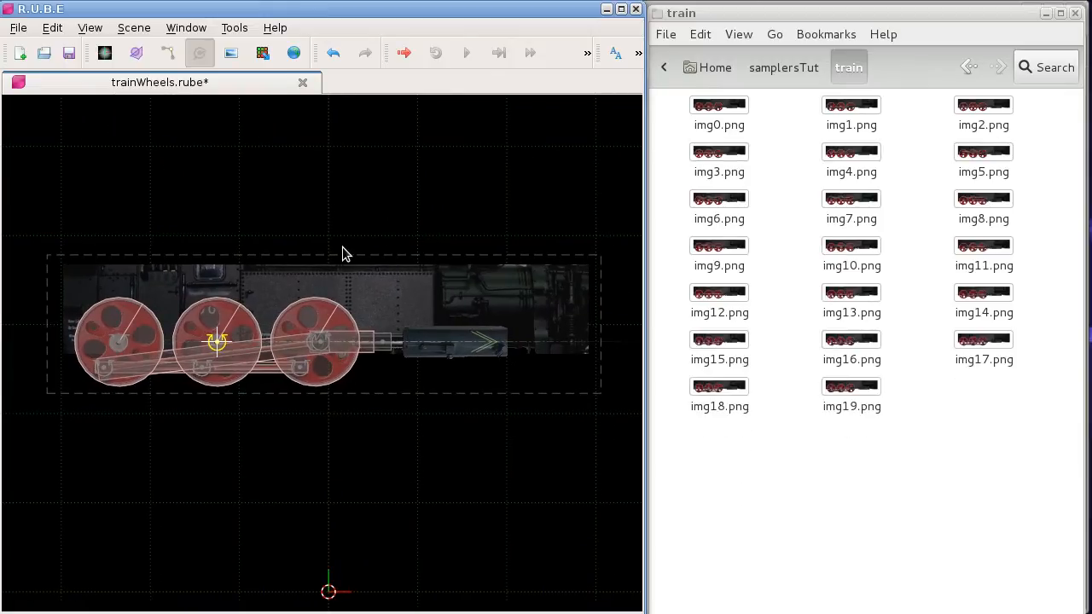
{"action": "key", "text": "p"}
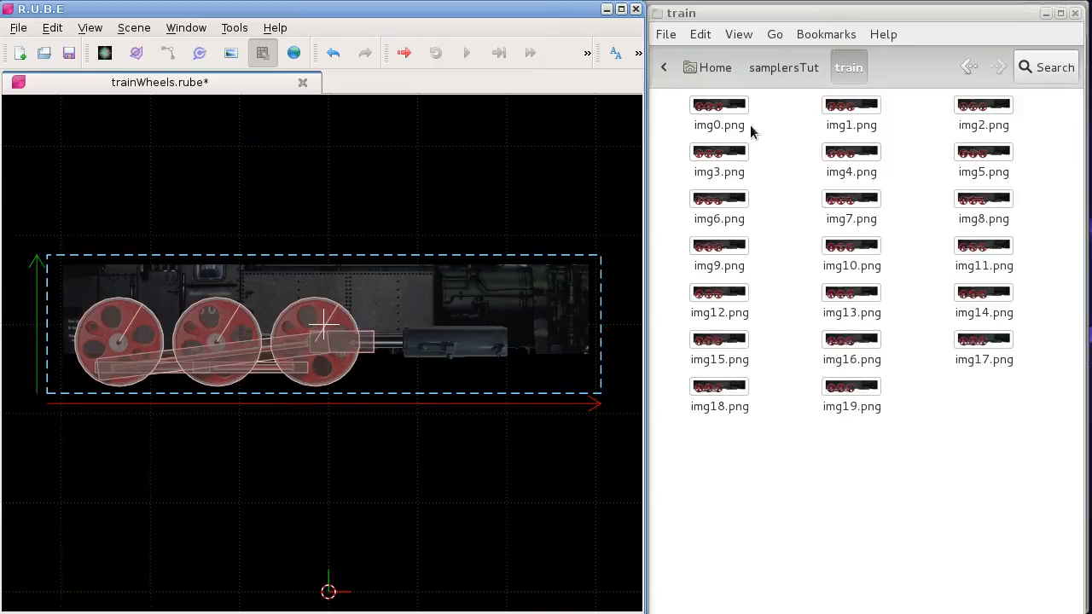
Open img0.png from the train folder in the image viewer and move the viewer over the middle of the screen.
{"action": "right_click", "coordinate": [710, 105]}
{"action": "mouse_move", "coordinate": [770, 151]}
{"action": "left_click", "coordinate": [1022, 174]}
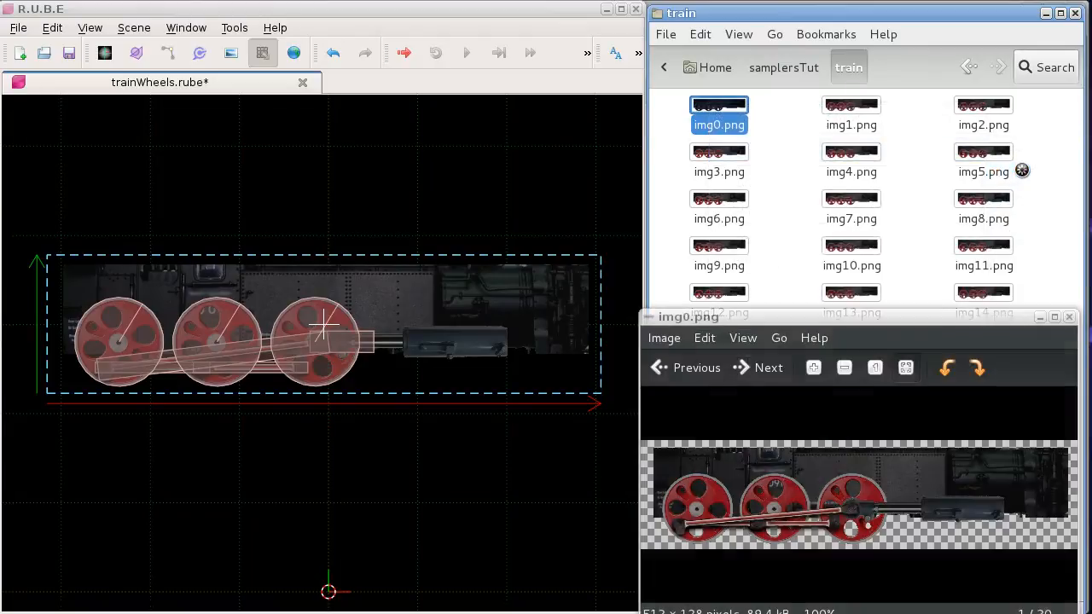
{"action": "double_click", "coordinate": [906, 318]}
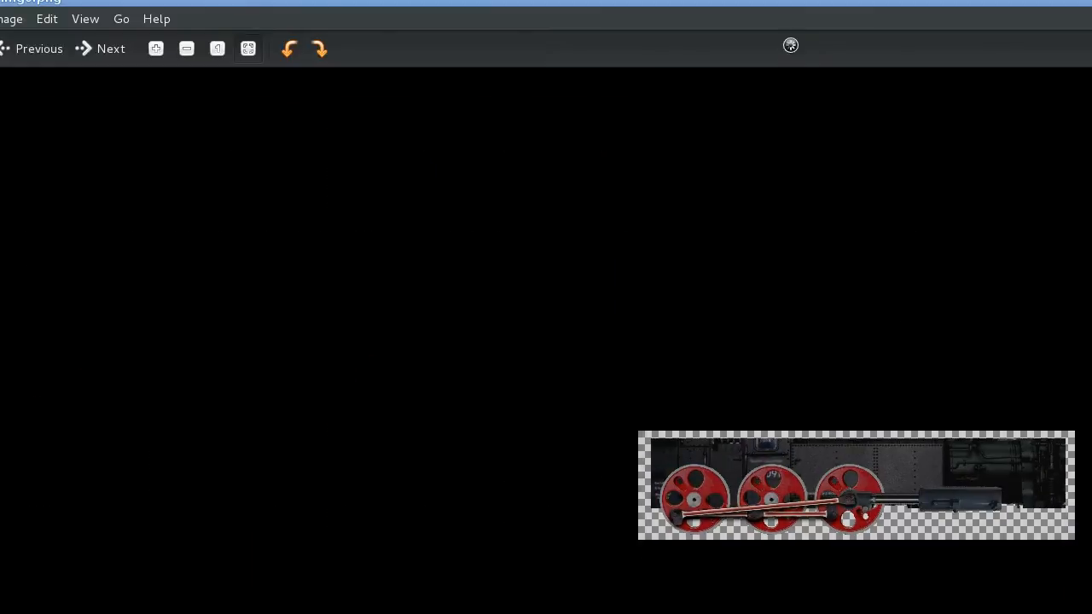
{"action": "double_click", "coordinate": [783, 2]}
{"action": "left_click_drag", "start_coordinate": [869, 318], "coordinate": [501, 168]}
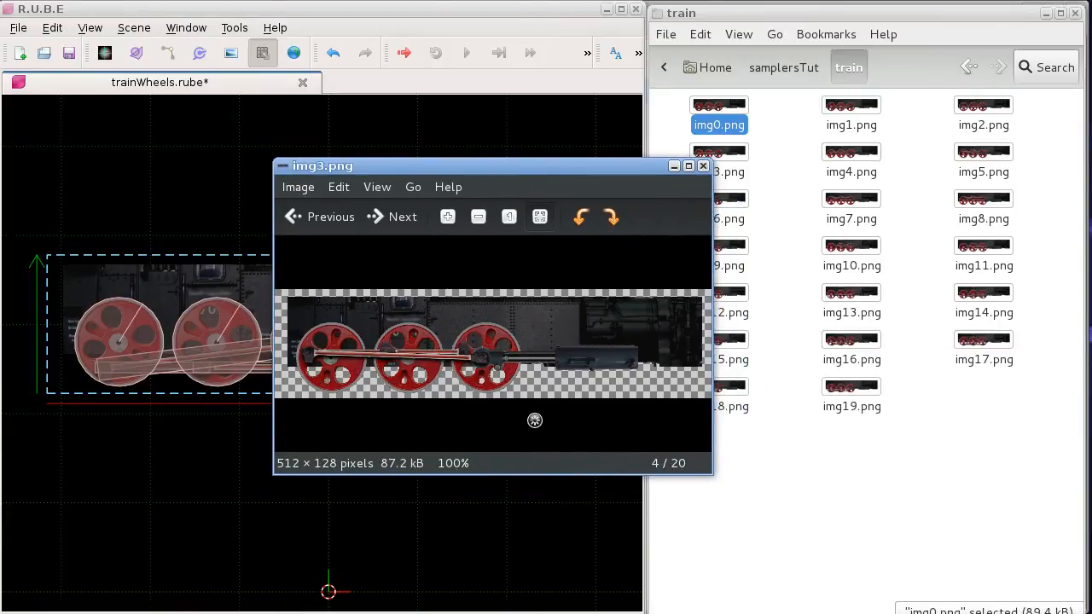
Flip forward and backward through all the exported frames in the image viewer to examine the wheel rotation.
{"action": "key", "text": "Right"}
{"action": "key", "text": "Right"}
{"action": "key", "text": "Right"}
{"action": "key", "text": "Right"}
{"action": "key", "text": "Right"}
{"action": "key", "text": "Right"}
{"action": "key", "text": "Home"}
{"action": "key", "text": "Right"}
{"action": "key", "text": "Right"}
{"action": "key", "text": "Right"}
{"action": "key", "text": "Right"}
{"action": "key", "text": "Right"}
{"action": "key", "text": "Right"}
{"action": "key", "text": "Right"}
{"action": "key", "text": "Right"}
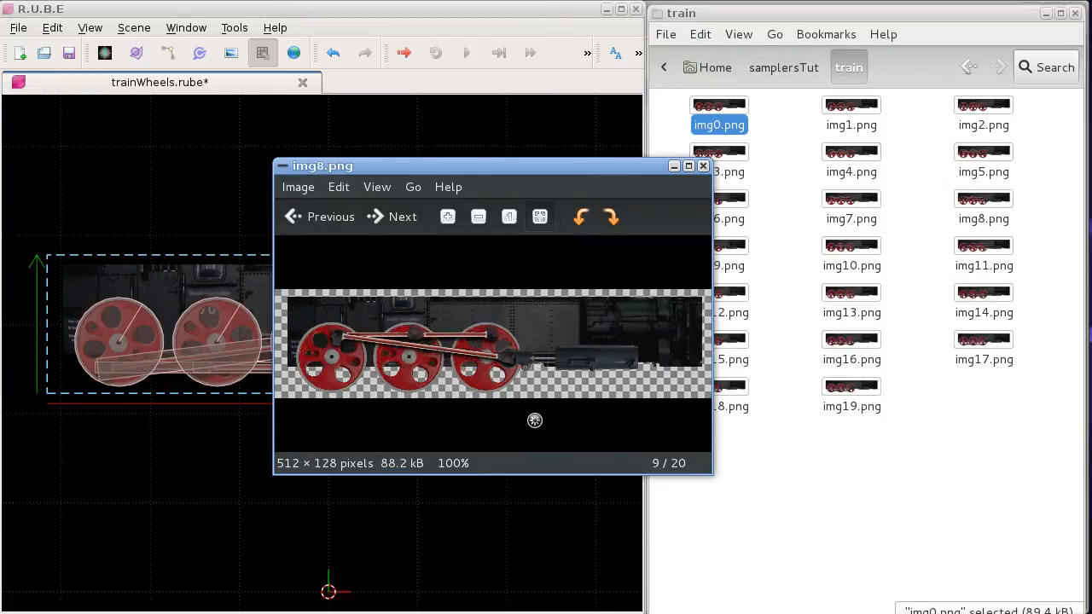
{"action": "key", "text": "Right"}
{"action": "key", "text": "Right"}
{"action": "key", "text": "Right"}
{"action": "key", "text": "Right"}
{"action": "key", "text": "Right"}
{"action": "key", "text": "Right"}
{"action": "key", "text": "Right"}
{"action": "key", "text": "Right"}
{"action": "key", "text": "Right"}
{"action": "key", "text": "Right"}
{"action": "key", "text": "Right"}
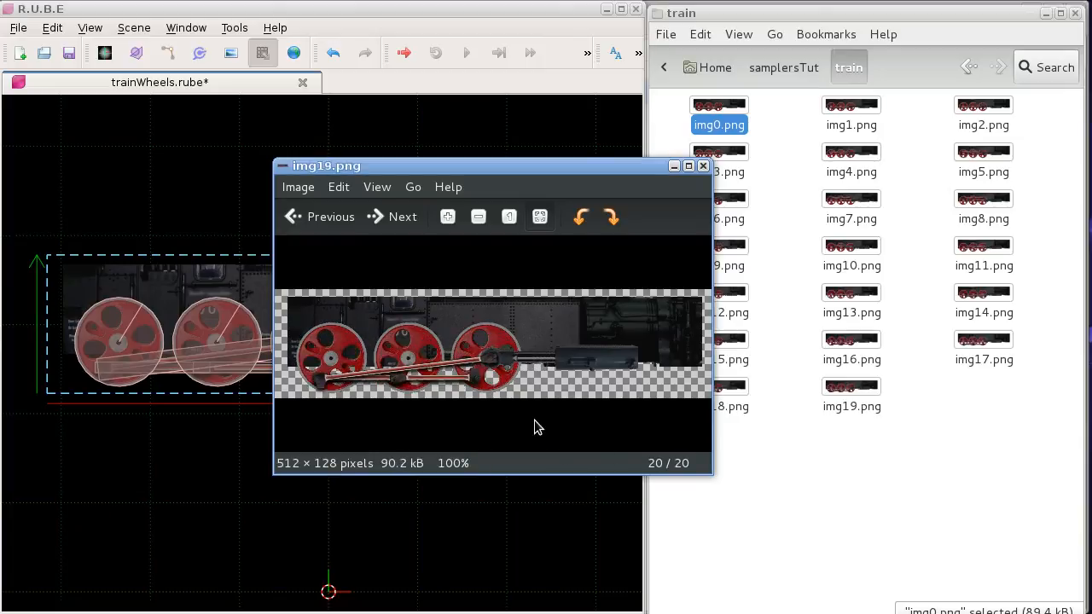
{"action": "key", "text": "Right"}
{"action": "key", "text": "Right"}
{"action": "key", "text": "Right"}
{"action": "key", "text": "Right"}
{"action": "key", "text": "Right"}
{"action": "key", "text": "Right"}
{"action": "key", "text": "Right"}
{"action": "key", "text": "Right"}
{"action": "key", "text": "Right"}
{"action": "key", "text": "Right"}
{"action": "key", "text": "Right"}
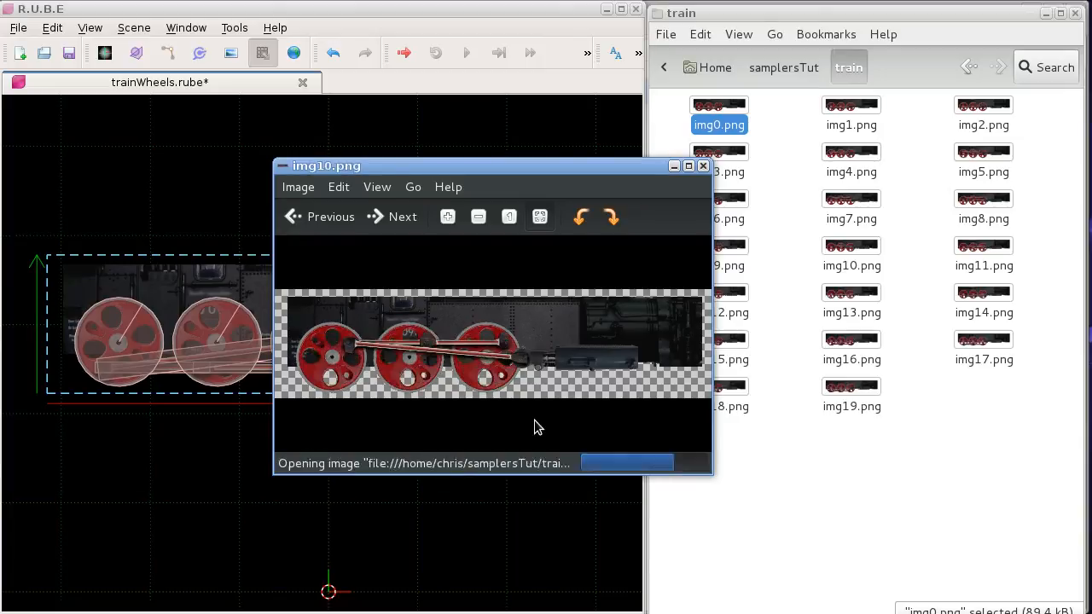
{"action": "key", "text": "Left"}
{"action": "key", "text": "Left"}
{"action": "key", "text": "Left"}
{"action": "key", "text": "Left"}
{"action": "key", "text": "Left"}
{"action": "key", "text": "Left"}
{"action": "key", "text": "Left"}
{"action": "key", "text": "Left"}
{"action": "key", "text": "Left"}
{"action": "key", "text": "Left"}
{"action": "key", "text": "Left"}
{"action": "key", "text": "Left"}
{"action": "key", "text": "Left"}
{"action": "key", "text": "Left"}
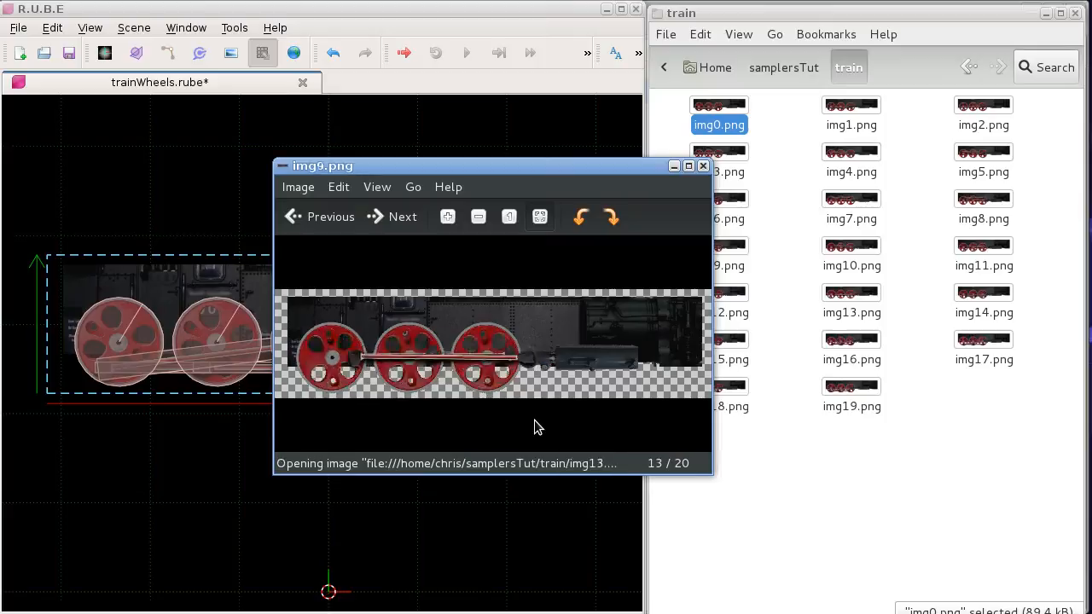
{"action": "key", "text": "Right"}
{"action": "key", "text": "Right"}
{"action": "key", "text": "Right"}
{"action": "key", "text": "Right"}
{"action": "key", "text": "Right"}
{"action": "key", "text": "Right"}
{"action": "key", "text": "Right"}
{"action": "key", "text": "Right"}
{"action": "key", "text": "Right"}
{"action": "key", "text": "Right"}
{"action": "key", "text": "Right"}
{"action": "key", "text": "Right"}
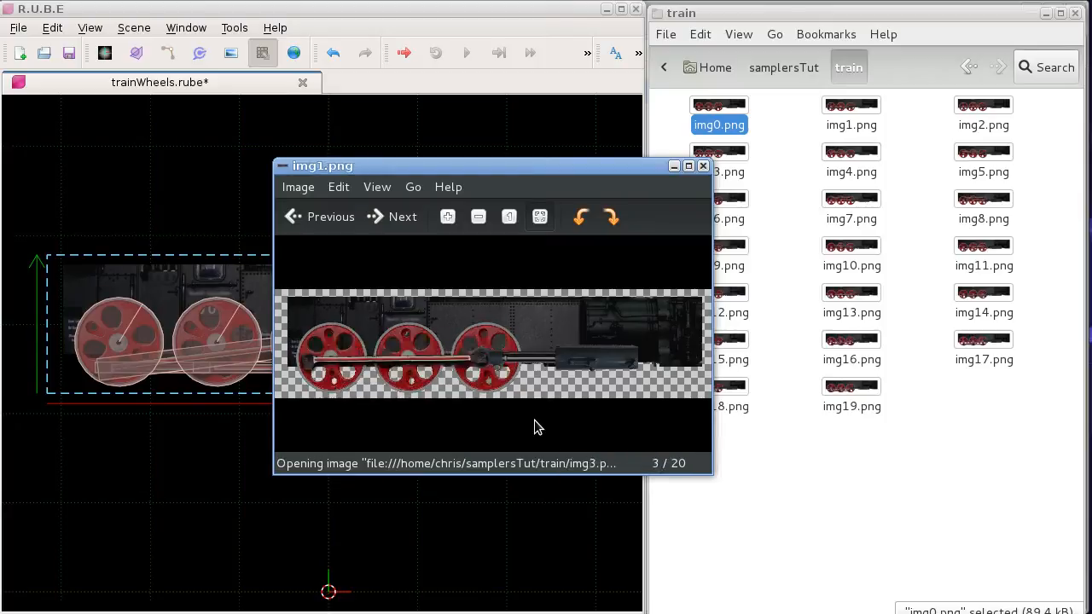
{"action": "key", "text": "Left"}
{"action": "key", "text": "Left"}
{"action": "key", "text": "Left"}
{"action": "key", "text": "Left"}
{"action": "key", "text": "Left"}
{"action": "key", "text": "Left"}
{"action": "key", "text": "Left"}
{"action": "key", "text": "Left"}
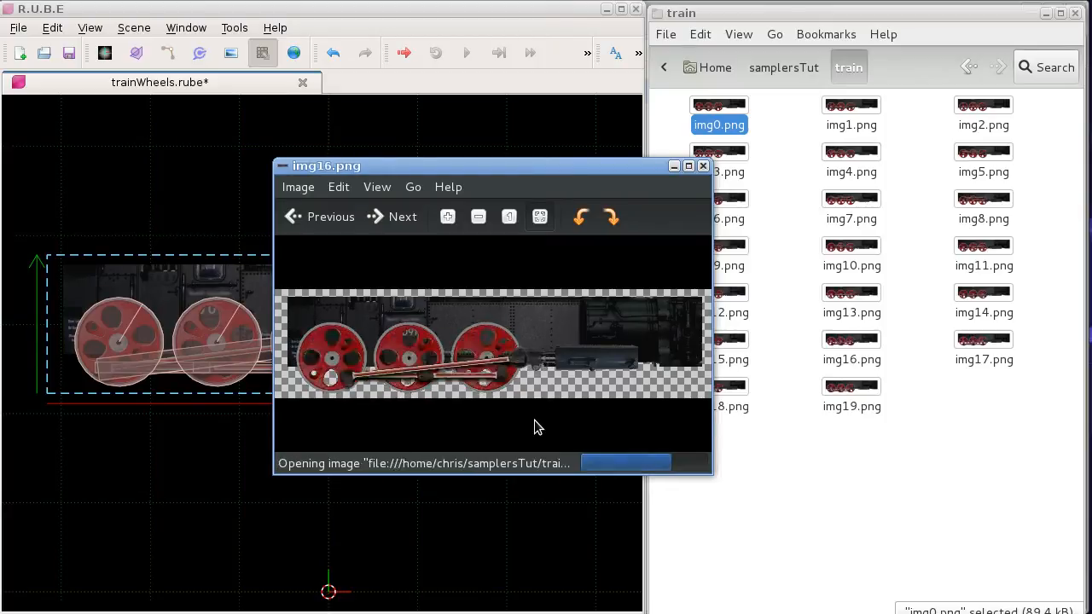
{"action": "key", "text": "Right"}
{"action": "key", "text": "Right"}
{"action": "key", "text": "Right"}
{"action": "key", "text": "Right"}
{"action": "key", "text": "Right"}
{"action": "key", "text": "Right"}
{"action": "key", "text": "Right"}
{"action": "key", "text": "Right"}
{"action": "key", "text": "Right"}
{"action": "key", "text": "Right"}
{"action": "key", "text": "Right"}
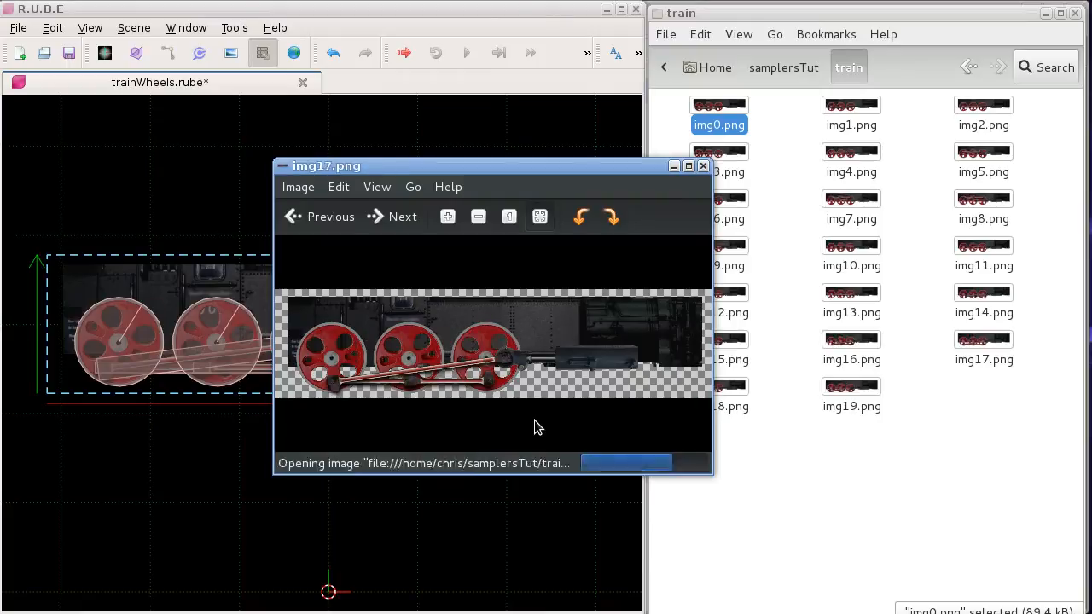
{"action": "key", "text": "Left"}
{"action": "key", "text": "Left"}
{"action": "key", "text": "Left"}
{"action": "key", "text": "Left"}
{"action": "key", "text": "Left"}
{"action": "key", "text": "Left"}
{"action": "key", "text": "Left"}
{"action": "key", "text": "Left"}
{"action": "key", "text": "Left"}
{"action": "key", "text": "Left"}
{"action": "key", "text": "Left"}
{"action": "key", "text": "Left"}
{"action": "key", "text": "Left"}
{"action": "key", "text": "Left"}
{"action": "key", "text": "Left"}
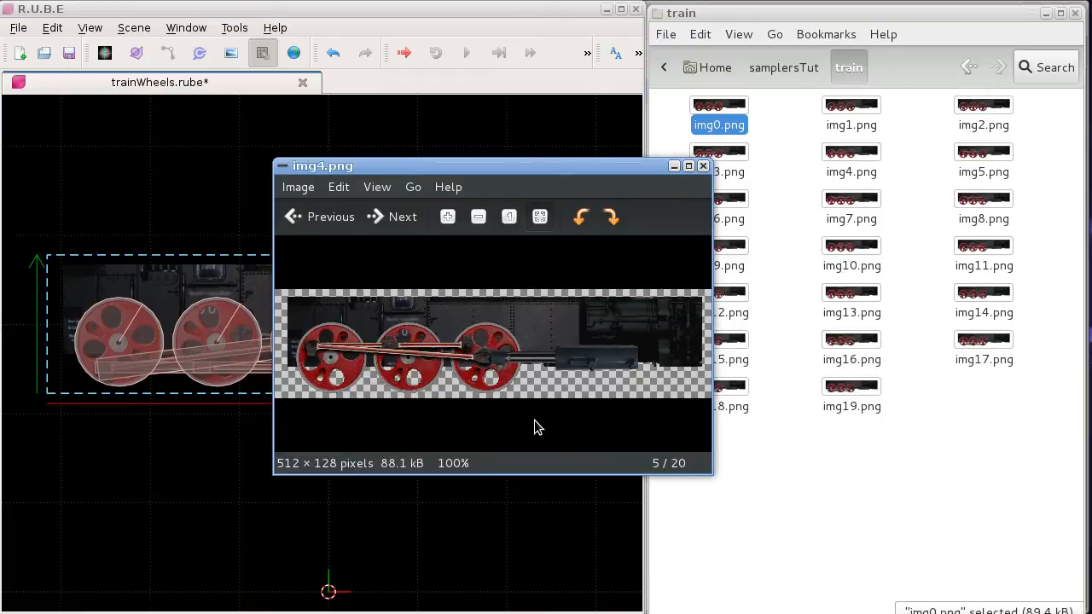
Set the image viewer aside, shrink the sampler, and reposition it over the train's wheels and rods.
{"action": "left_click_drag", "start_coordinate": [552, 166], "coordinate": [926, 170]}
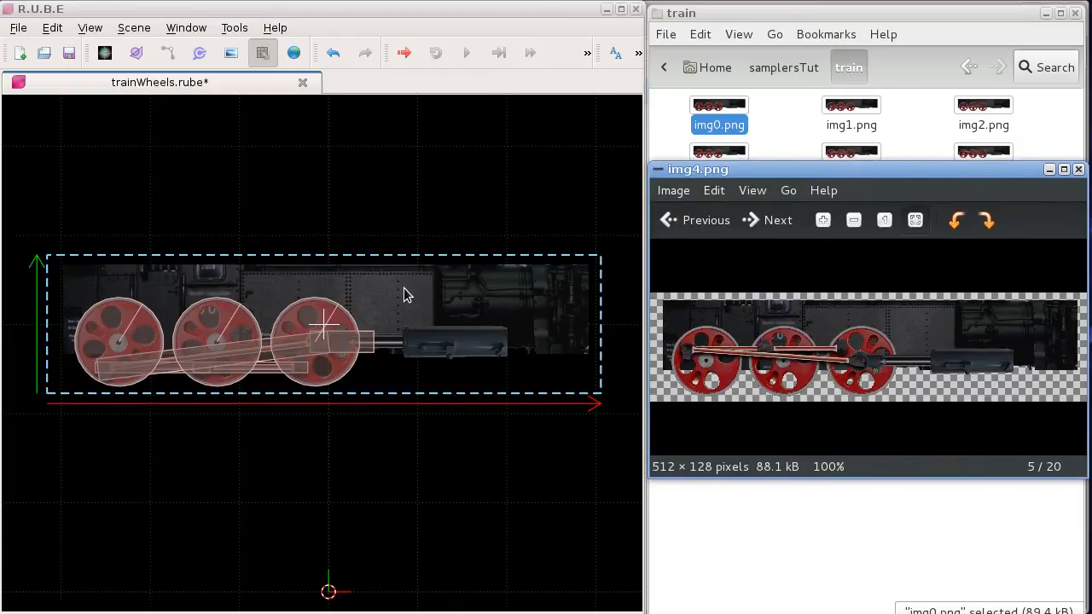
{"action": "right_click_drag", "start_coordinate": [404, 288], "coordinate": [404, 286]}
{"action": "key", "text": "s"}
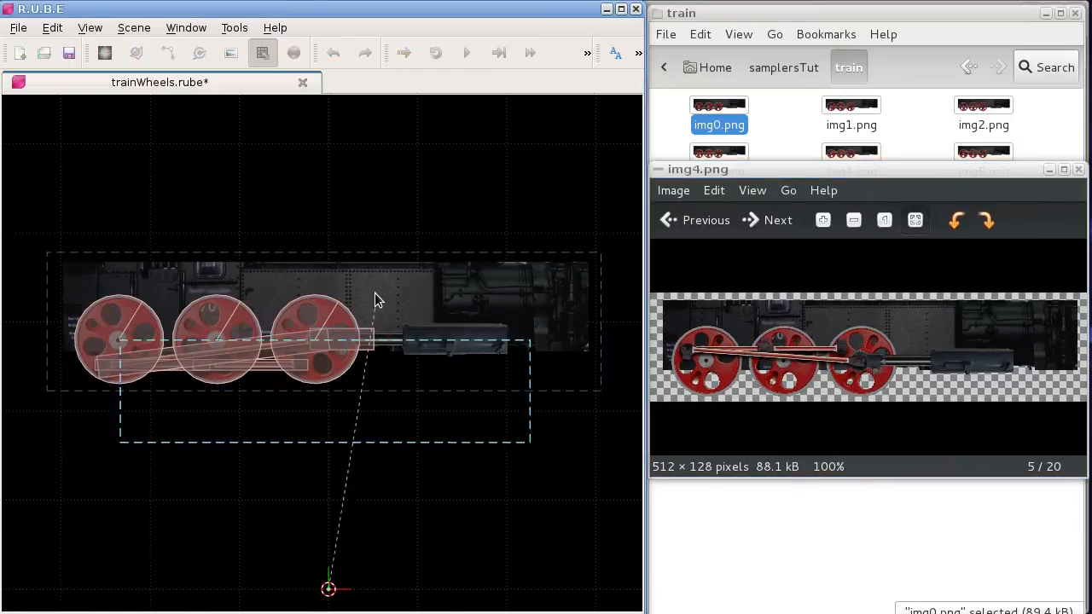
{"action": "key", "text": "shift+s"}
{"action": "key", "text": "t"}
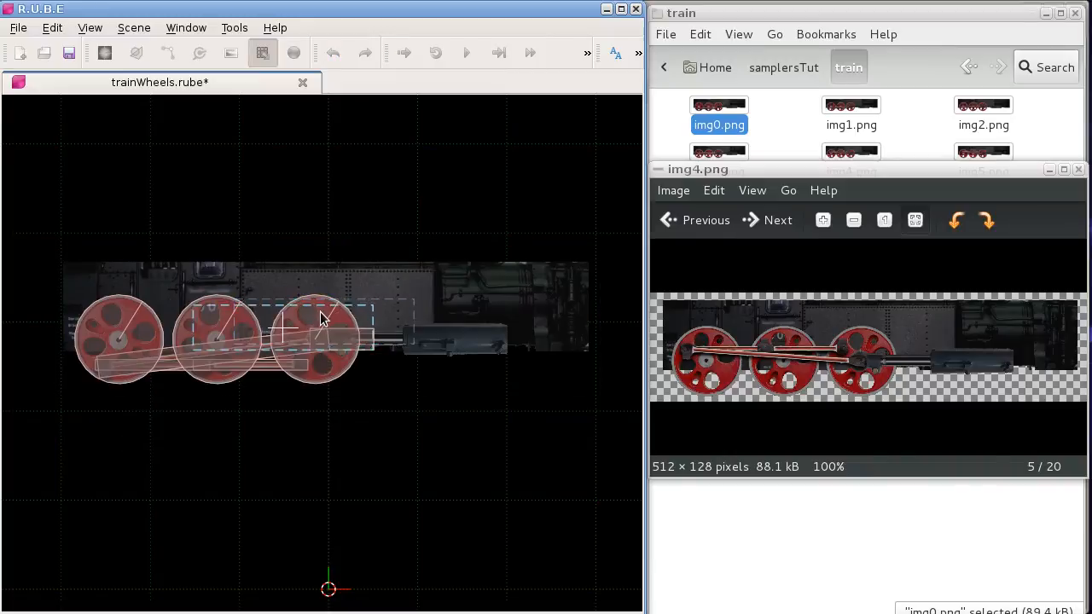
{"action": "key", "text": "shift+s"}
{"action": "left_click", "coordinate": [481, 301]}
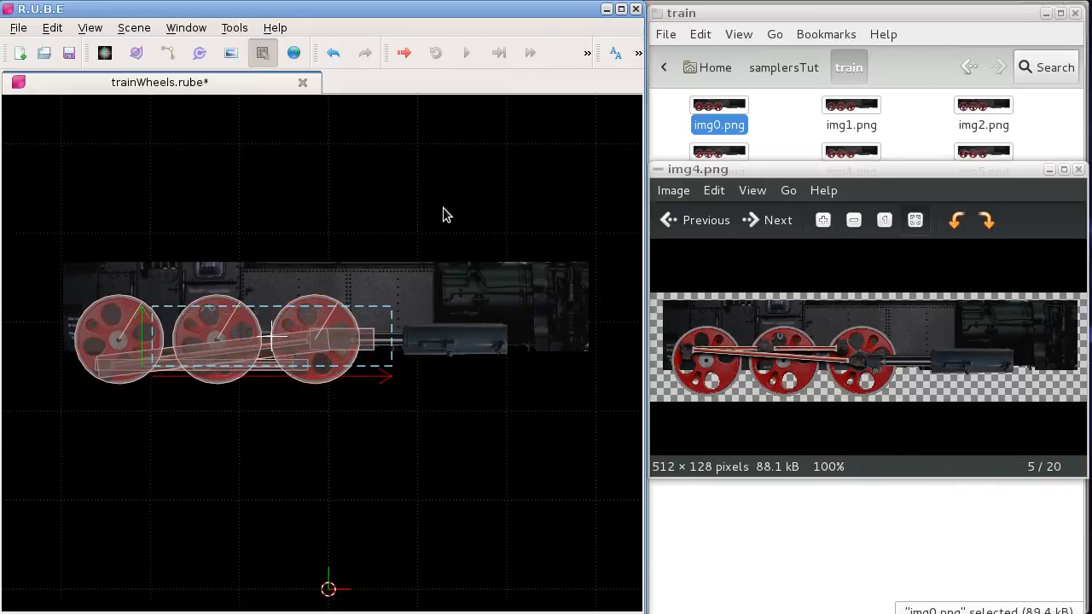
Run the script again to overwrite the frames with the smaller sampler area, check them in the image viewer, and close the viewer.
{"action": "key", "text": "F12"}
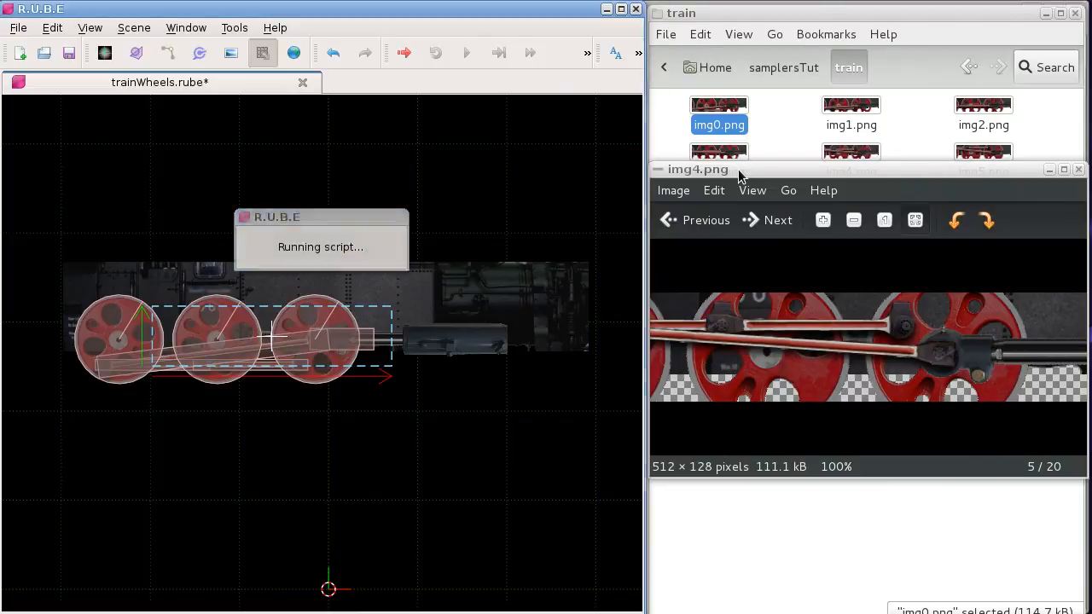
{"action": "left_click_drag", "start_coordinate": [762, 175], "coordinate": [576, 175]}
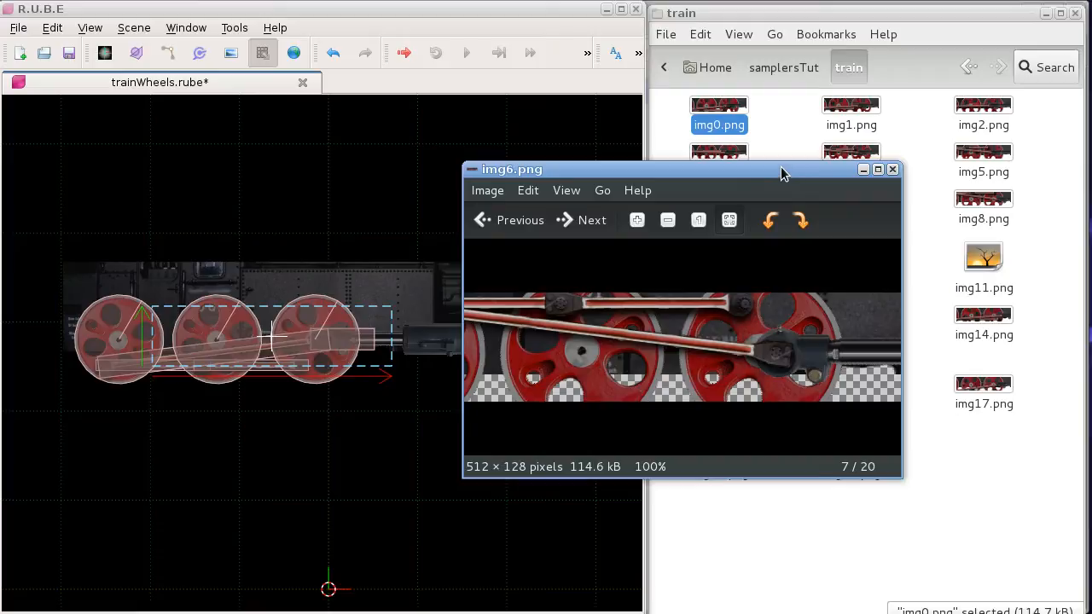
{"action": "left_click", "coordinate": [892, 171]}
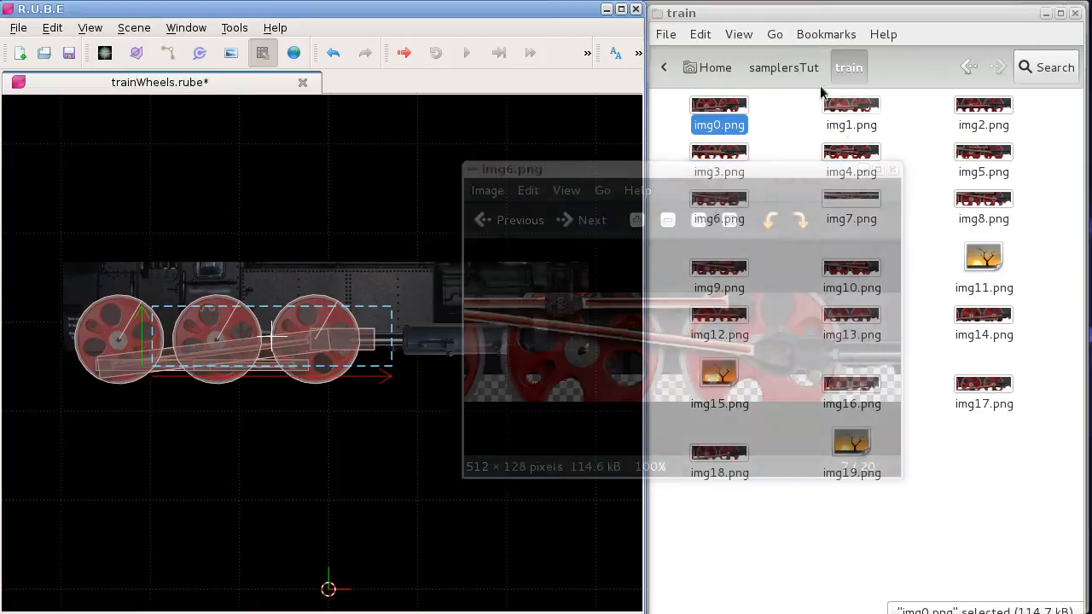
Move the file manager out of view, maximize the R.U.B.E window, and close trainWheels.rube without saving.
{"action": "left_click_drag", "start_coordinate": [767, 16], "coordinate": [1091, 31]}
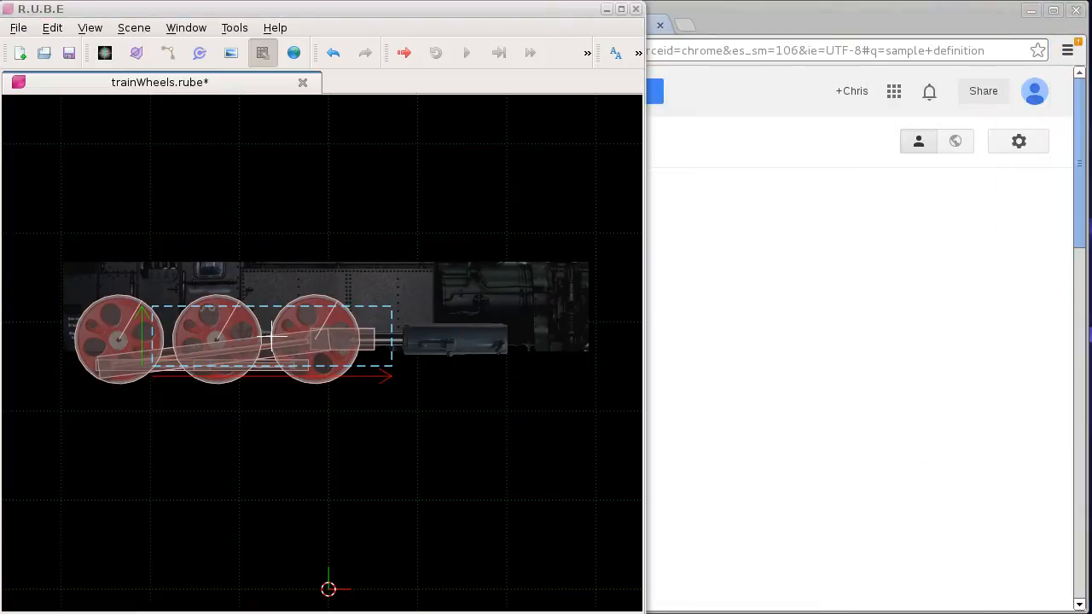
{"action": "left_click", "coordinate": [473, 17]}
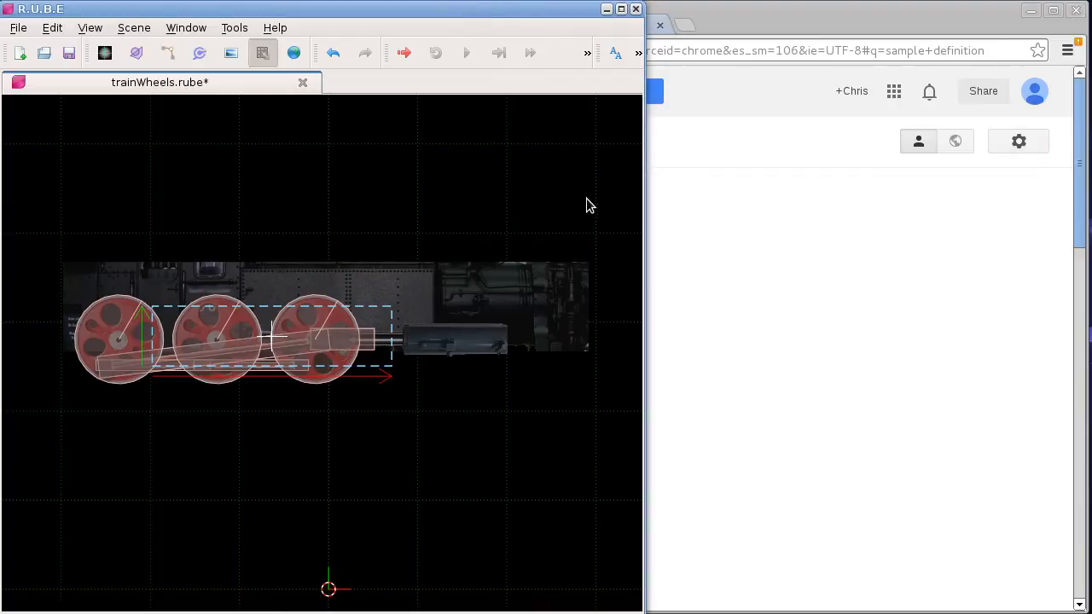
{"action": "key", "text": "alt+F10"}
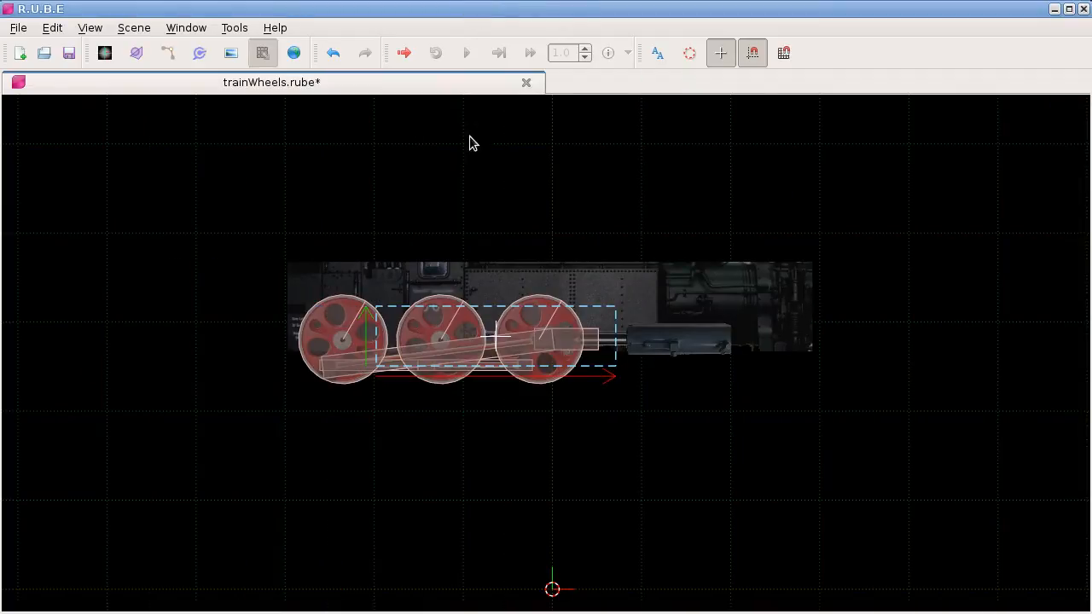
{"action": "left_click", "coordinate": [525, 83]}
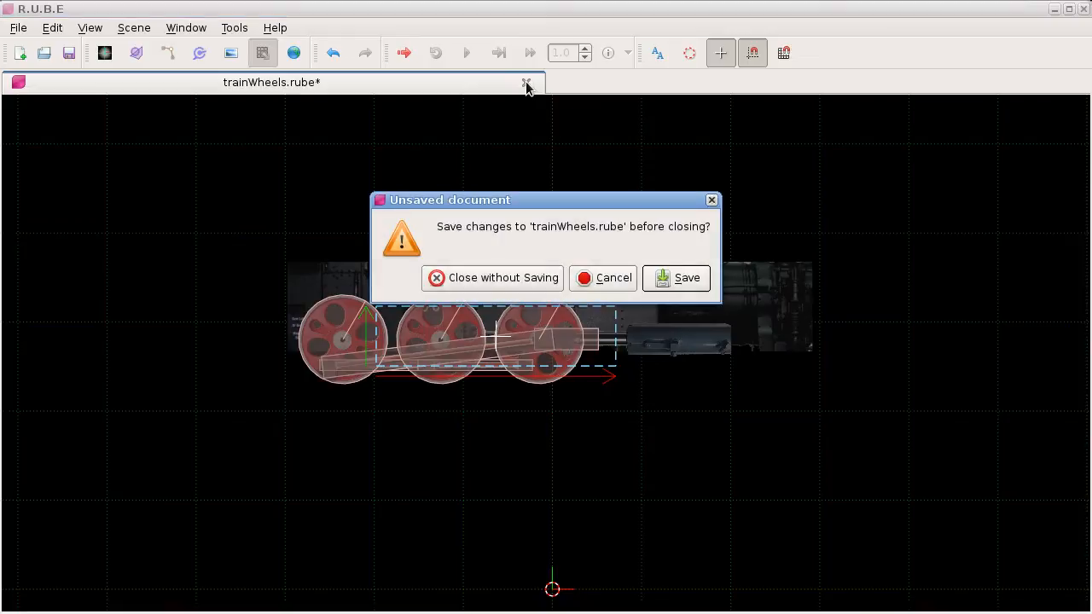
{"action": "left_click", "coordinate": [507, 279]}
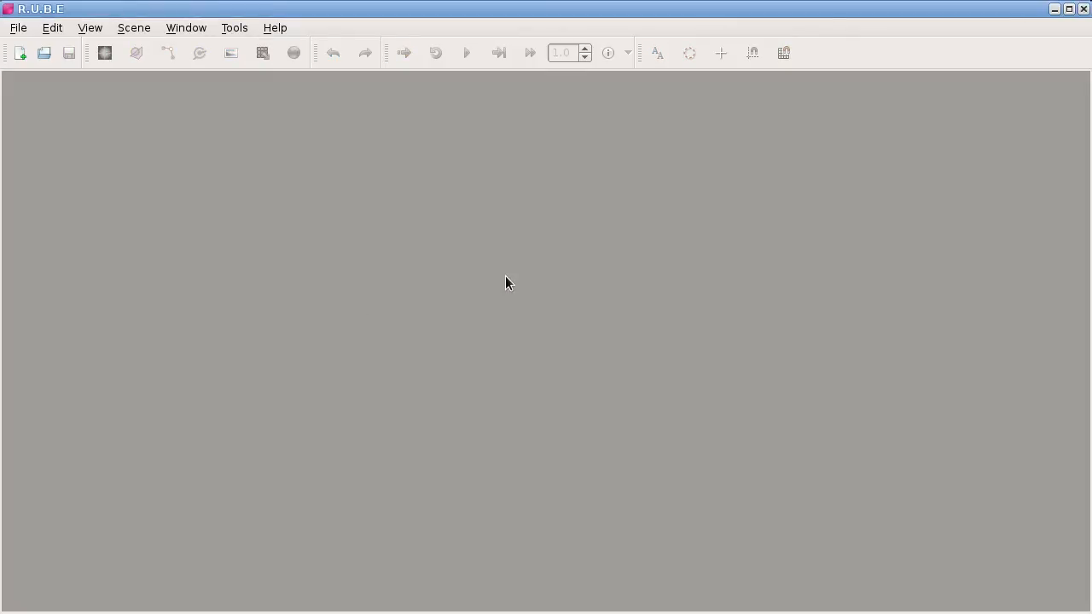
Create a new scene and add a sampler at the origin.
{"action": "left_click", "coordinate": [20, 53]}
{"action": "right_click", "coordinate": [550, 219]}
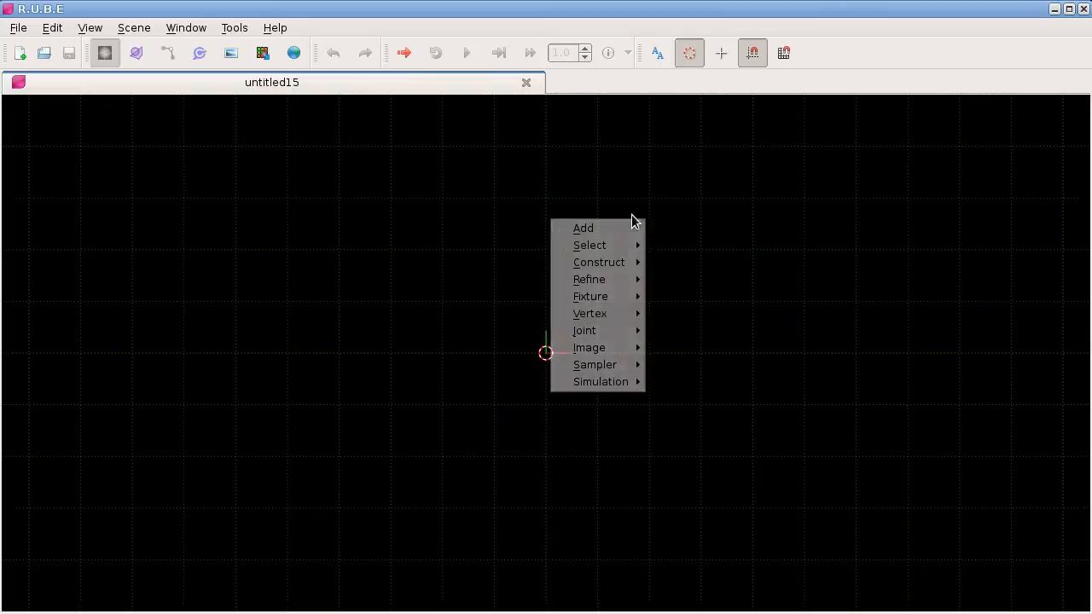
{"action": "right_click", "coordinate": [623, 169]}
{"action": "mouse_move", "coordinate": [674, 180]}
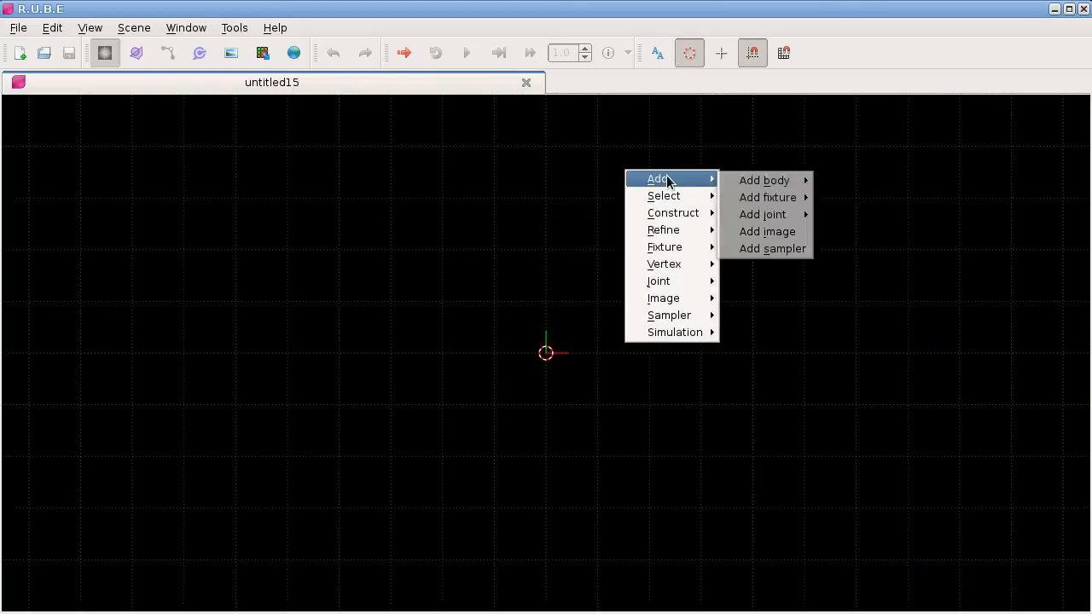
{"action": "mouse_move", "coordinate": [764, 181]}
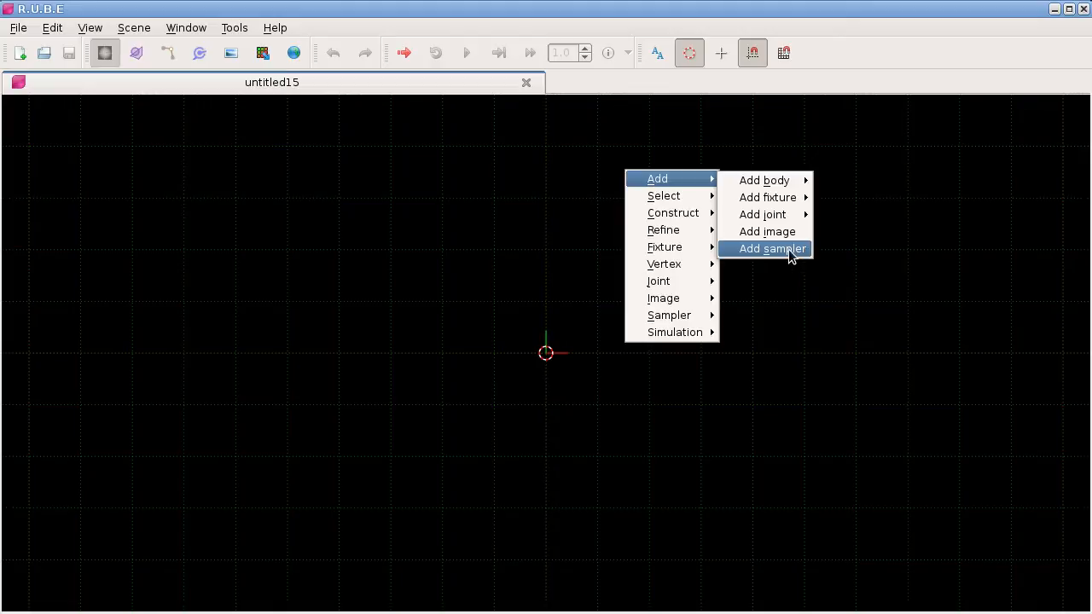
{"action": "left_click", "coordinate": [774, 248]}
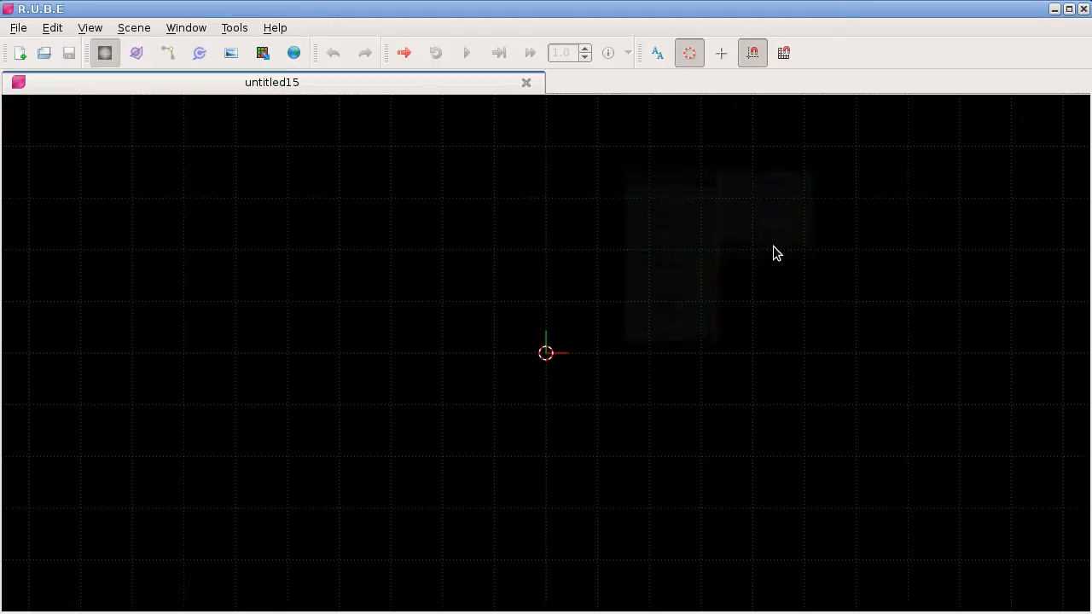
{"action": "right_click", "coordinate": [646, 295]}
{"action": "right_click", "coordinate": [650, 230]}
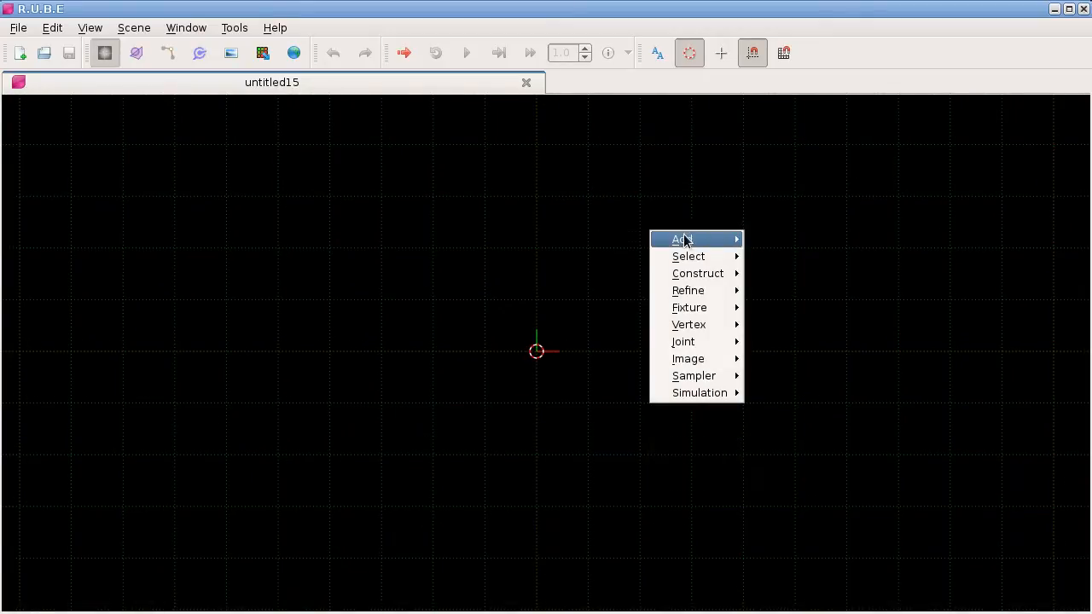
{"action": "mouse_move", "coordinate": [686, 237]}
{"action": "left_click", "coordinate": [796, 309]}
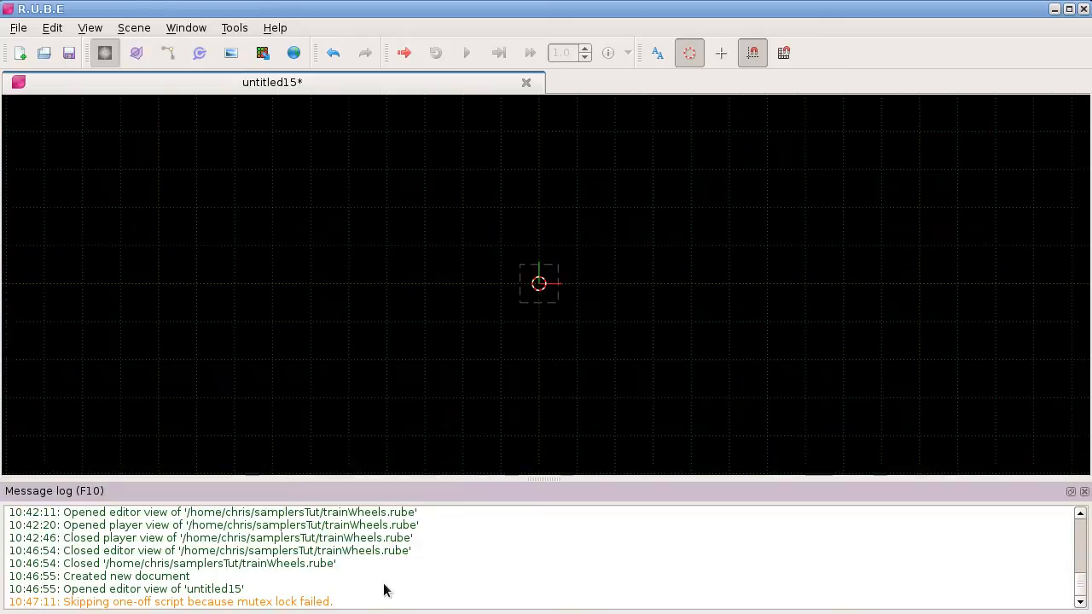
Reopen the message log and examine the latest warning line about the skipped script.
{"action": "key", "text": "F10"}
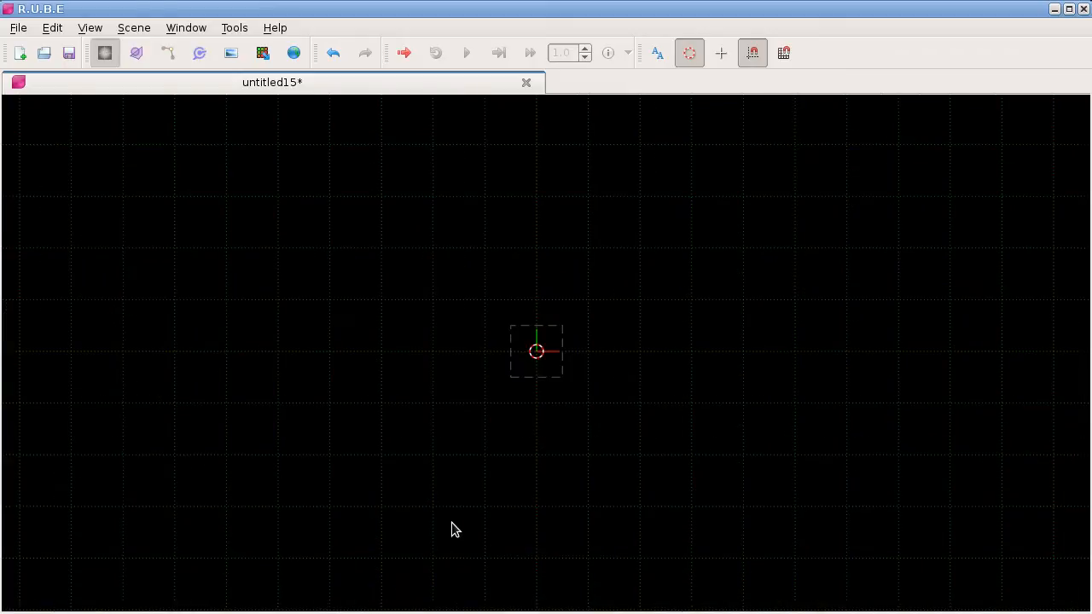
{"action": "key", "text": "F10"}
{"action": "left_click_drag", "start_coordinate": [331, 603], "coordinate": [64, 604]}
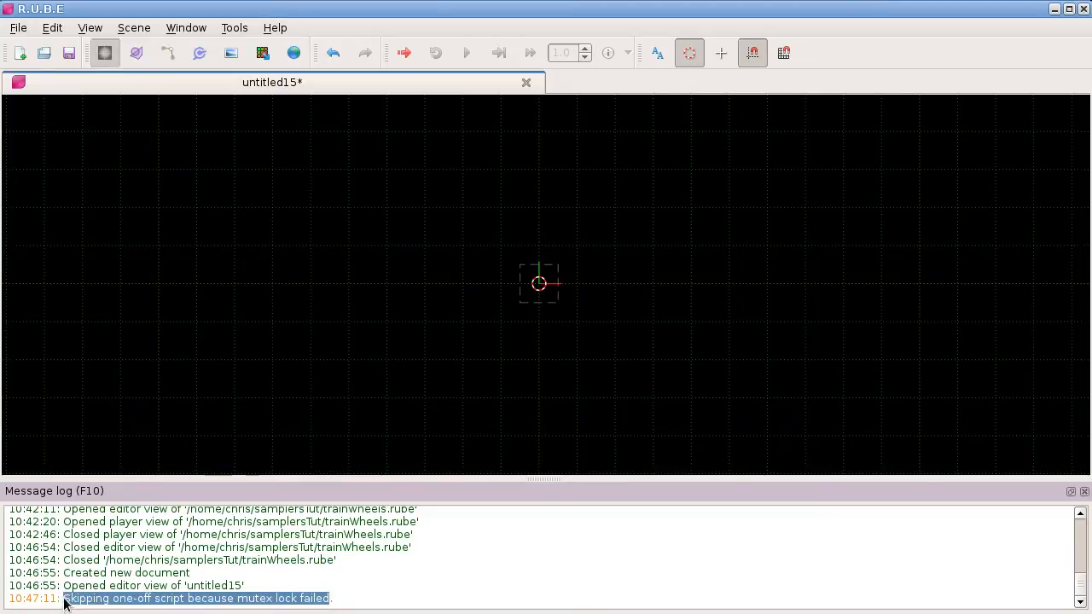
{"action": "left_click", "coordinate": [120, 602]}
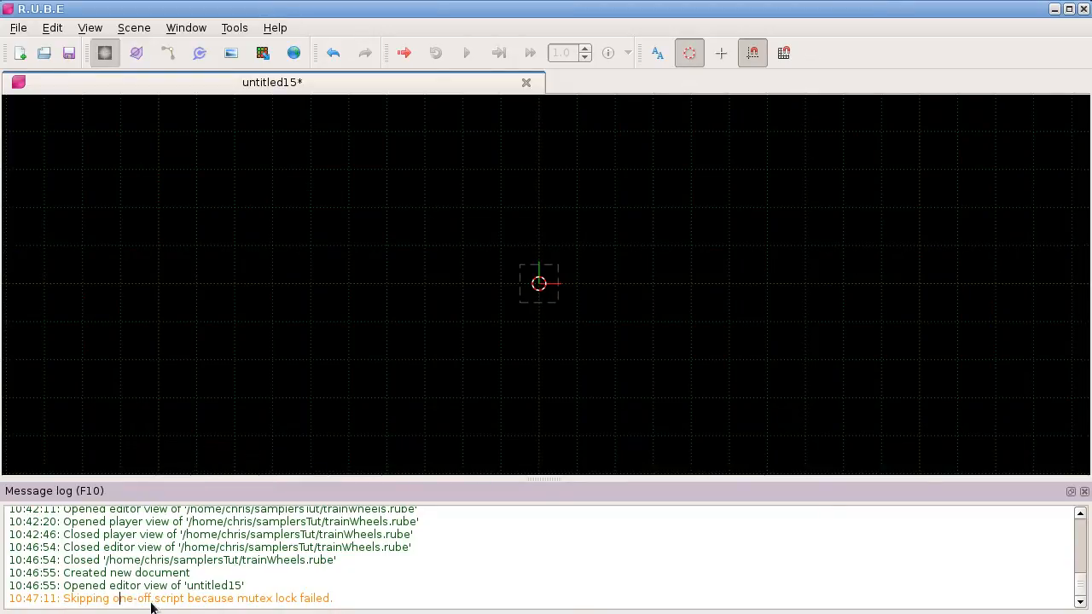
{"action": "left_click_drag", "start_coordinate": [63, 600], "coordinate": [325, 603]}
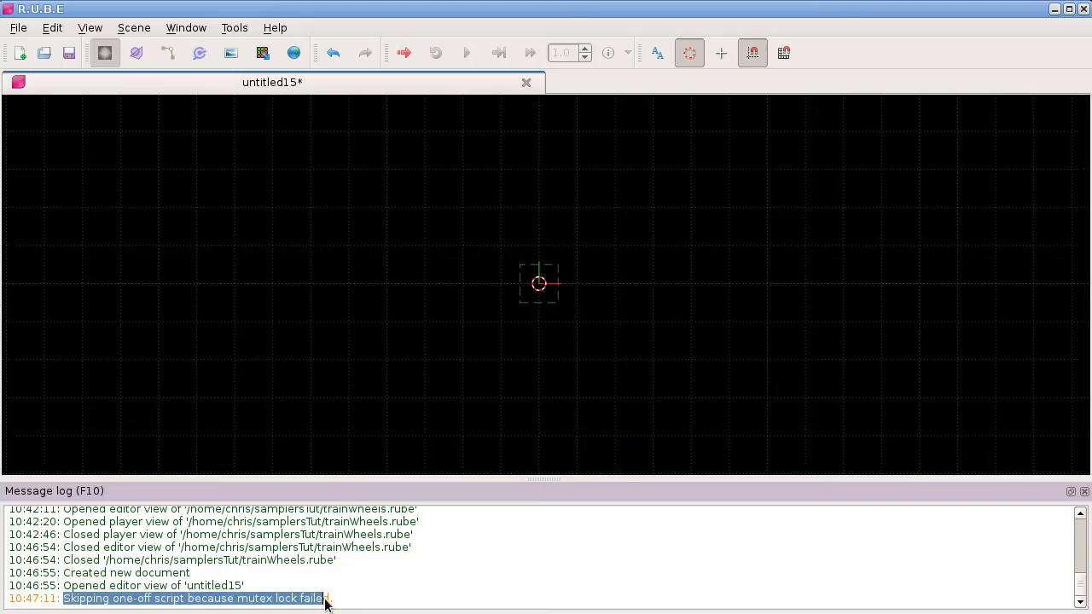
{"action": "left_click", "coordinate": [338, 604]}
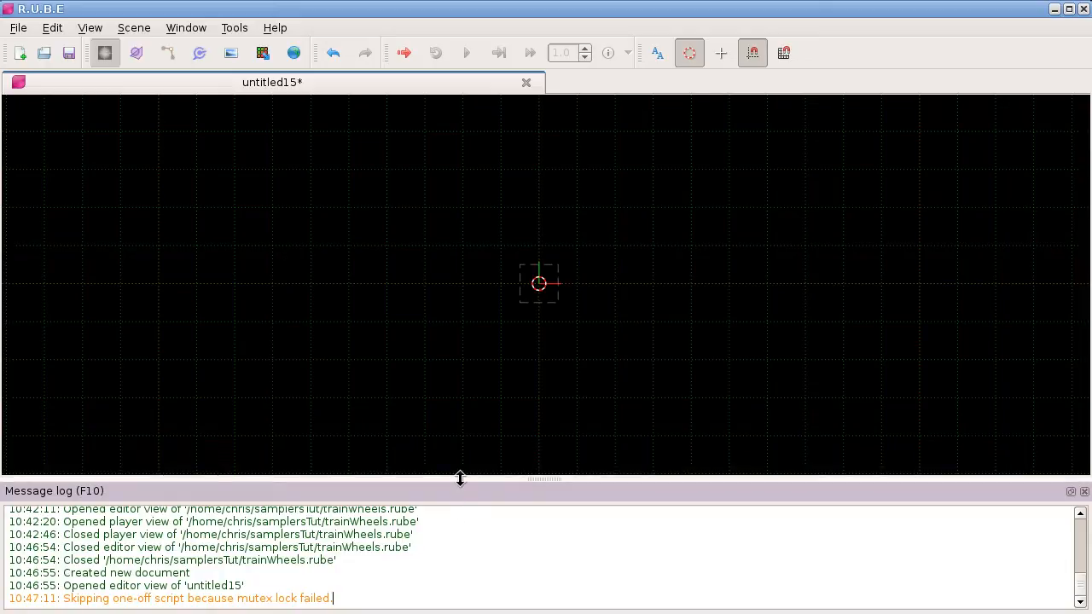
View the empty script scratch-pad for the new scene, and hide both it and the message log.
{"action": "key", "text": "F8"}
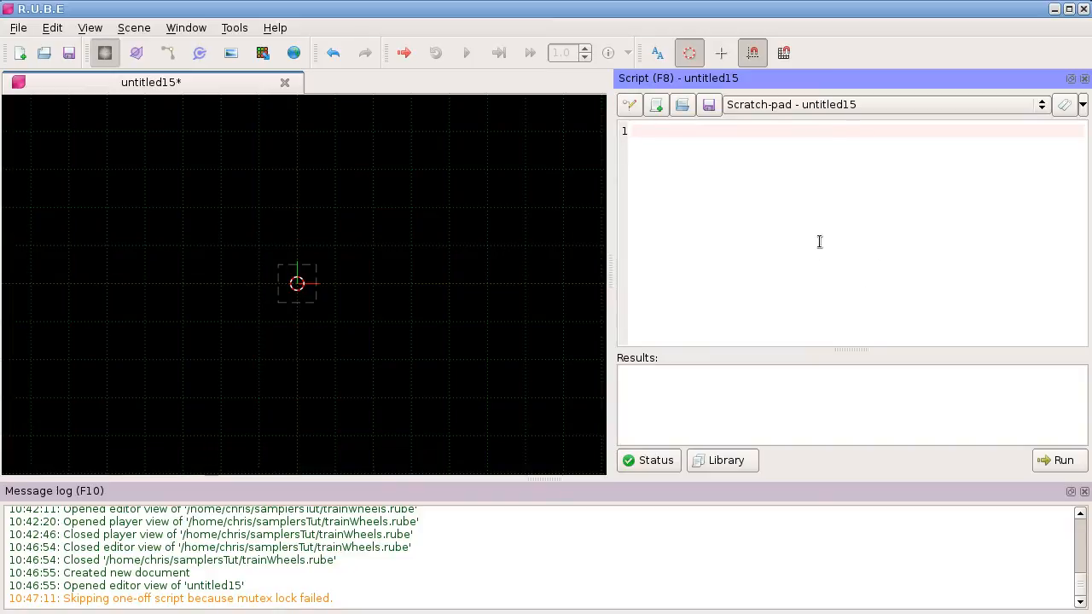
{"action": "key", "text": "F8"}
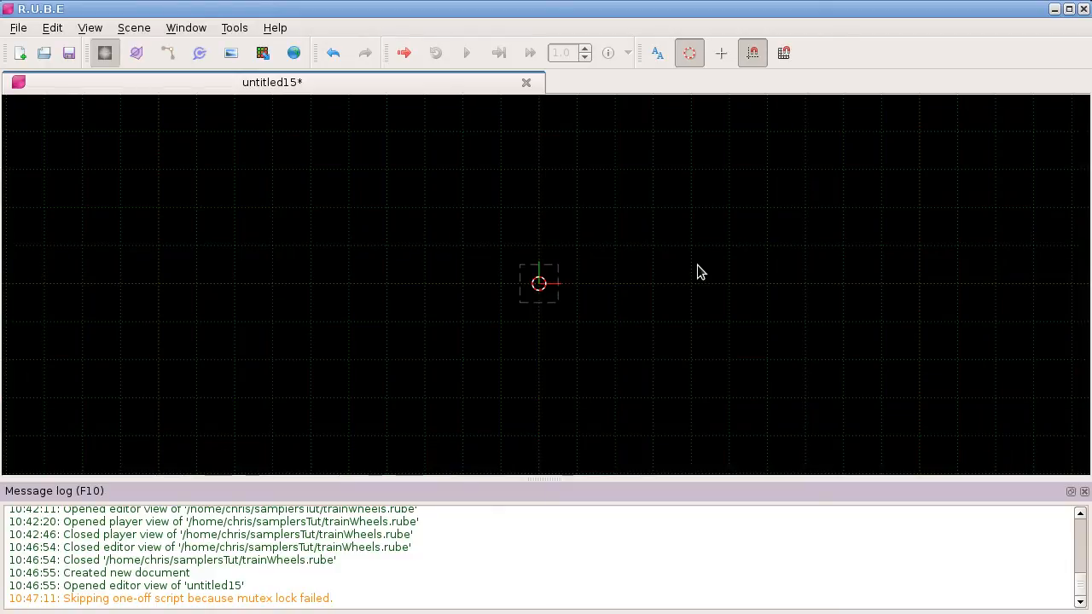
{"action": "key", "text": "F10"}
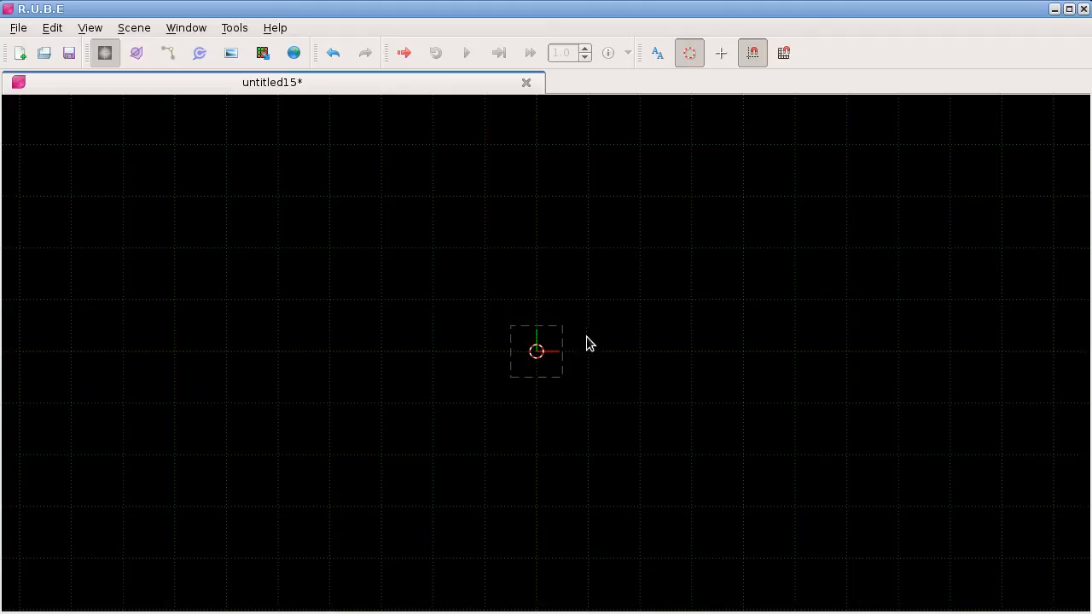
Switch to sampler editing and select the sampler at the origin.
{"action": "right_click_drag", "start_coordinate": [576, 330], "coordinate": [605, 327]}
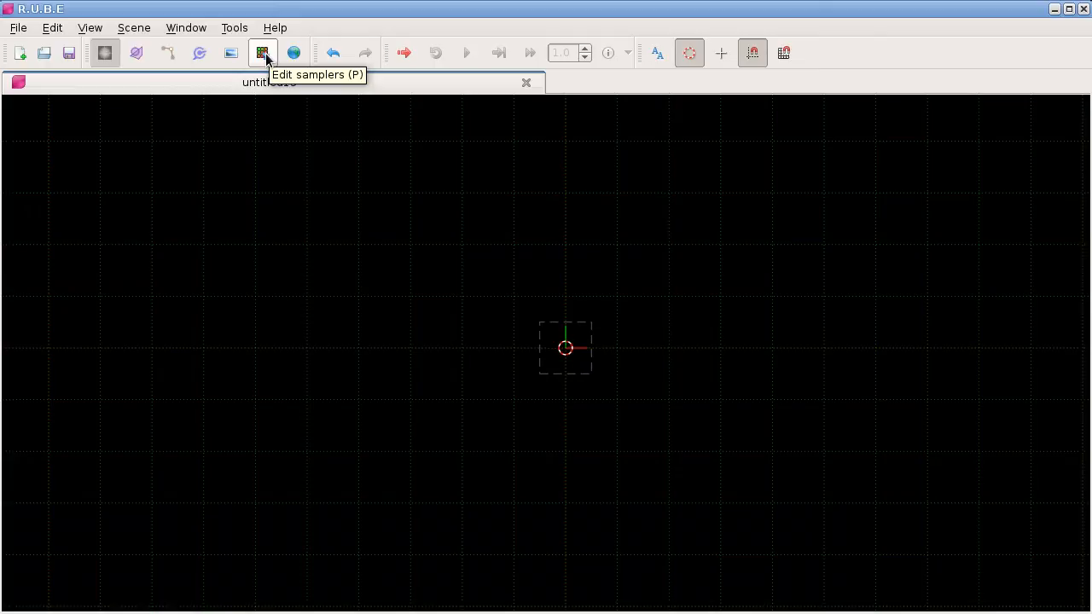
{"action": "right_click_drag", "start_coordinate": [332, 221], "coordinate": [332, 216]}
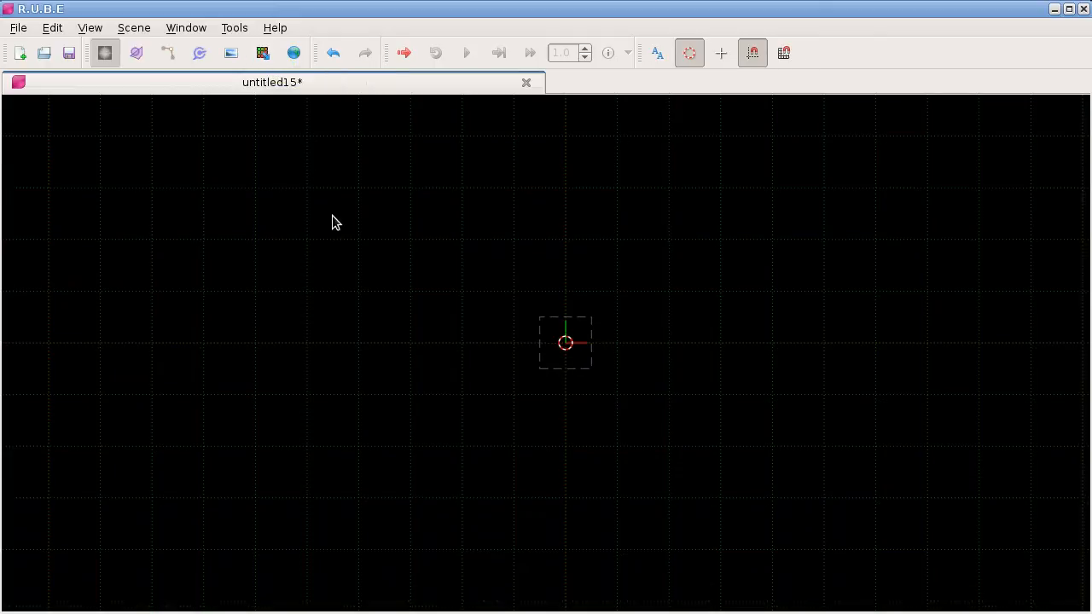
{"action": "key", "text": "m"}
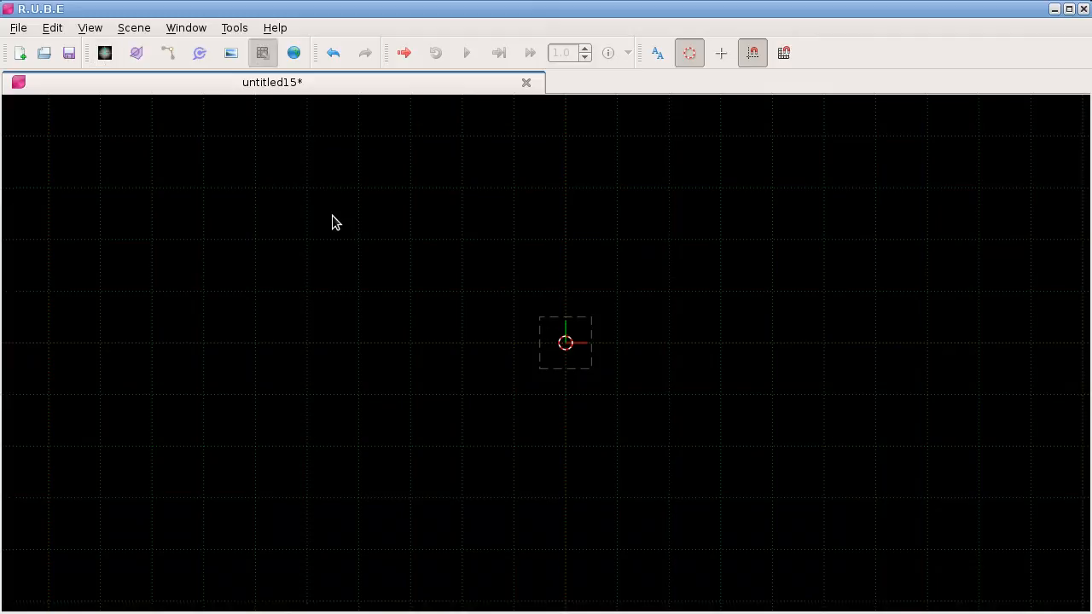
{"action": "left_click", "coordinate": [583, 362]}
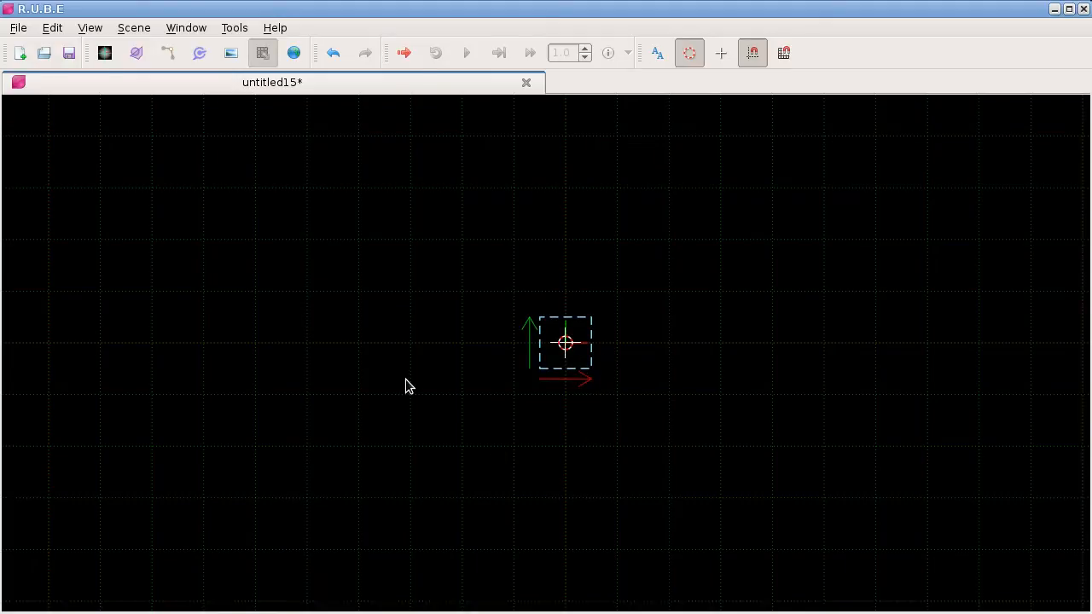
List the scene's samplers in the items panel and rename the sampler as mySampler.
{"action": "key", "text": "F6"}
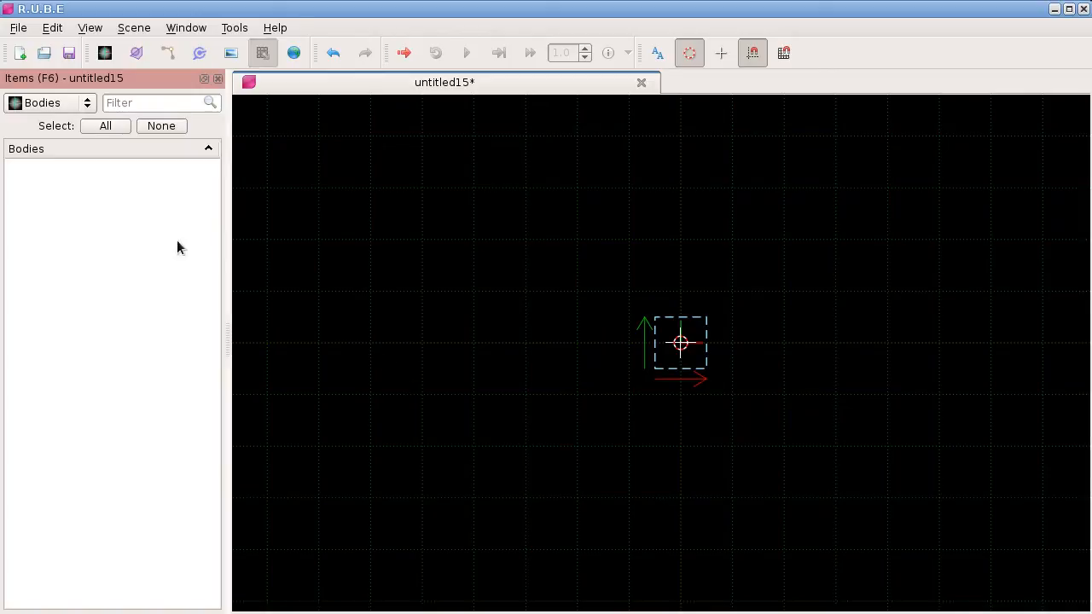
{"action": "left_click", "coordinate": [68, 102]}
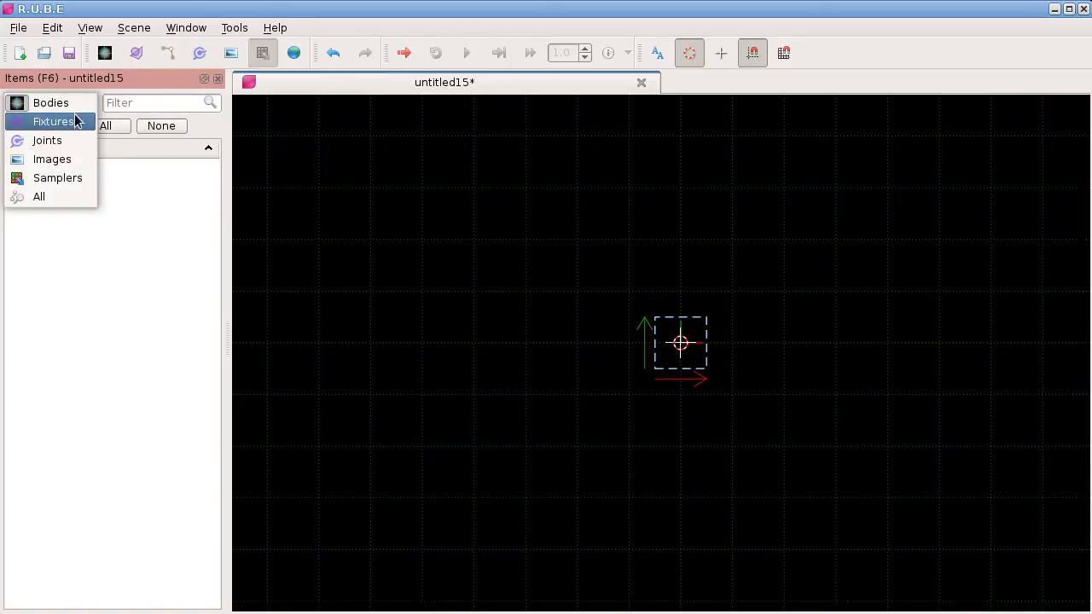
{"action": "left_click", "coordinate": [51, 177]}
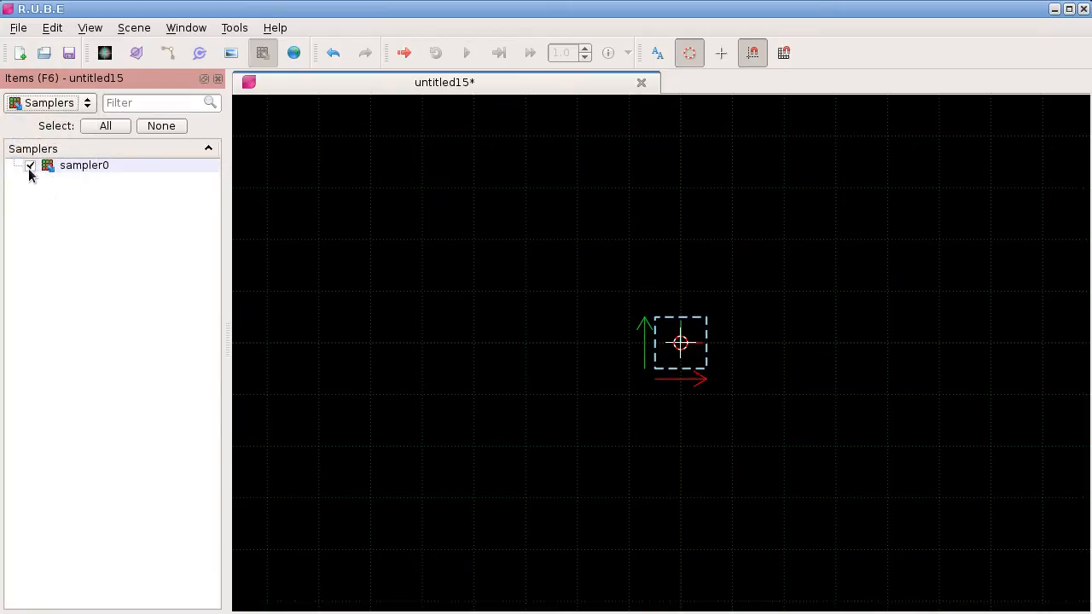
{"action": "double_click", "coordinate": [82, 166]}
{"action": "type", "text": "mys"}
{"action": "key", "text": "BackSpace"}
{"action": "key", "text": "BackSpace"}
{"action": "type", "text": "ySampler"}
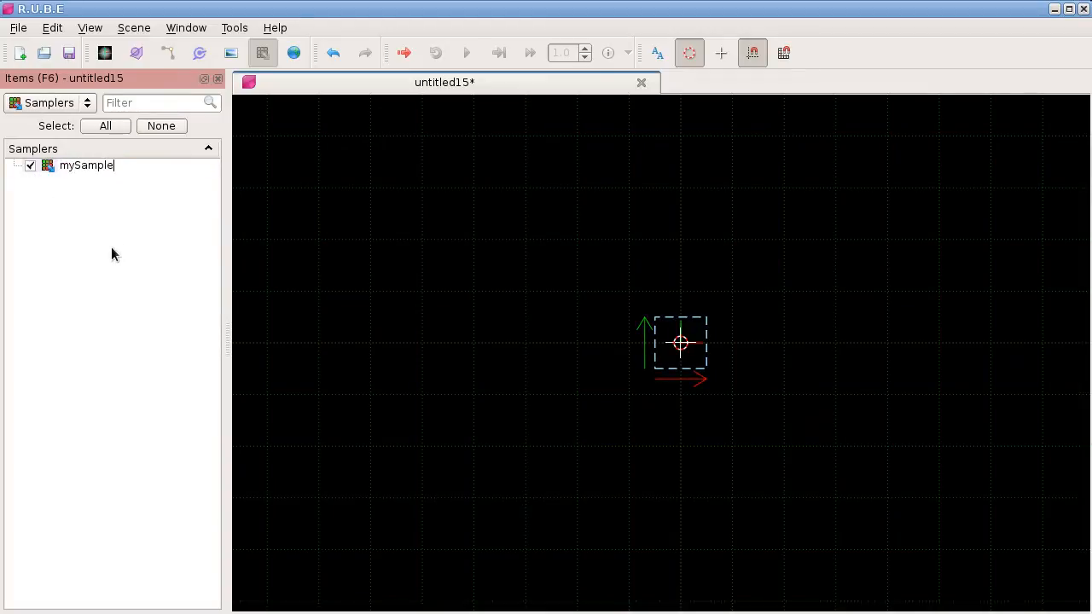
{"action": "key", "text": "Return"}
Hide the items panel and frame the selected sampler closely in the editor view.
{"action": "right_click_drag", "start_coordinate": [579, 445], "coordinate": [528, 100]}
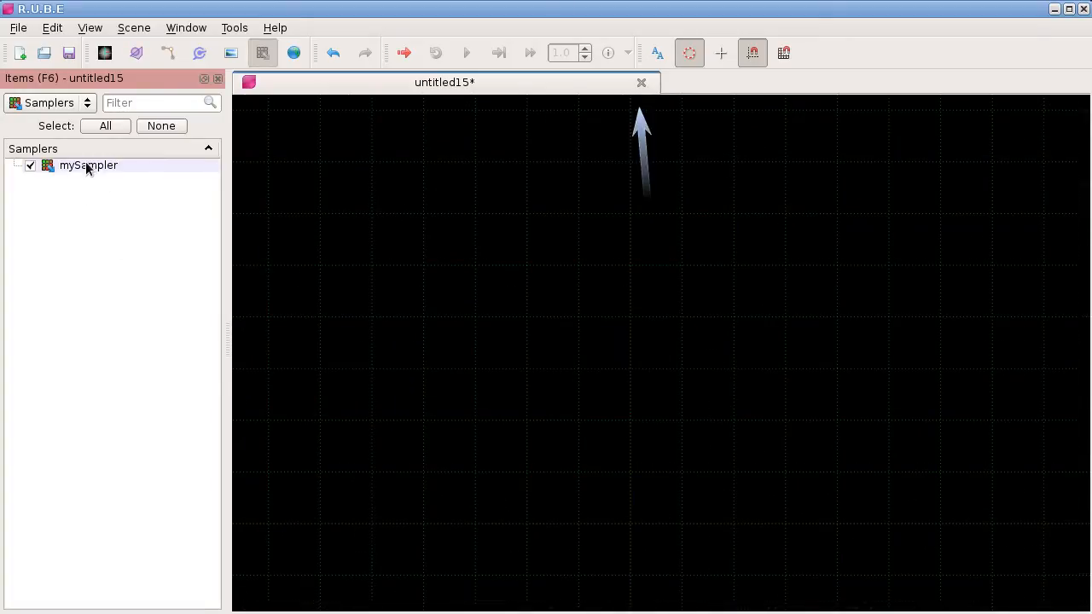
{"action": "right_click_drag", "start_coordinate": [376, 131], "coordinate": [413, 425]}
{"action": "scroll", "coordinate": [446, 292], "scroll_direction": "up", "scroll_amount": 5}
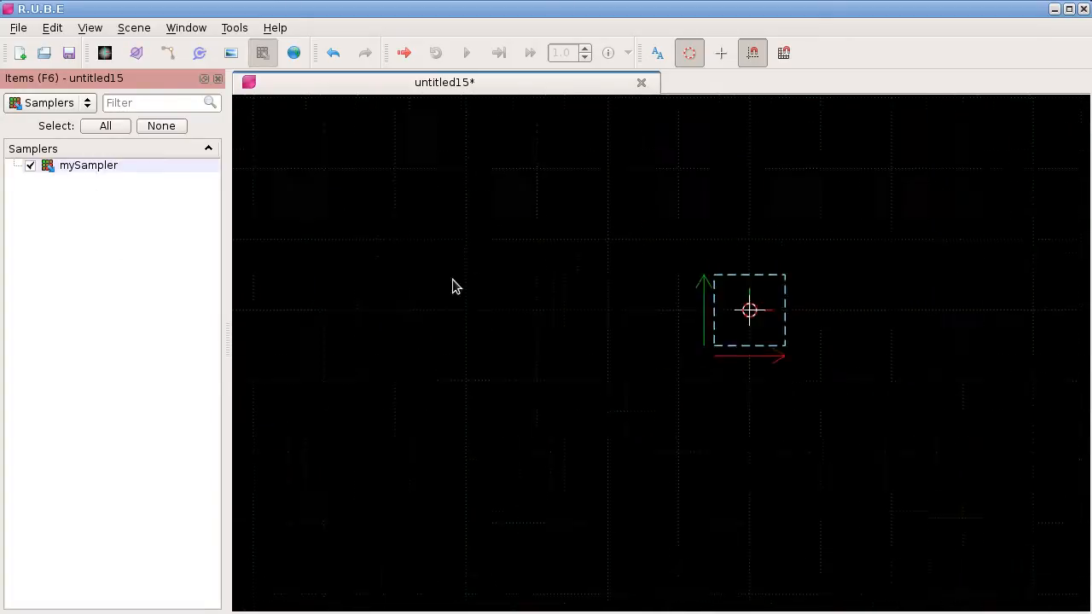
{"action": "right_click_drag", "start_coordinate": [544, 280], "coordinate": [440, 303]}
{"action": "scroll", "coordinate": [442, 308], "scroll_direction": "down", "scroll_amount": 1}
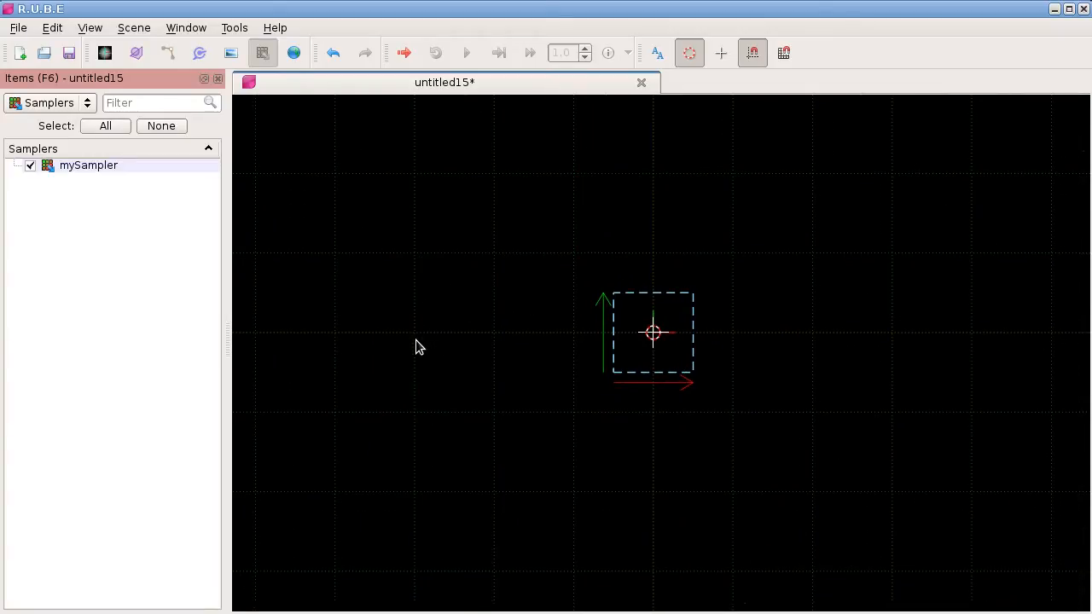
{"action": "key", "text": "F6"}
{"action": "scroll", "coordinate": [419, 352], "scroll_direction": "up", "scroll_amount": 1}
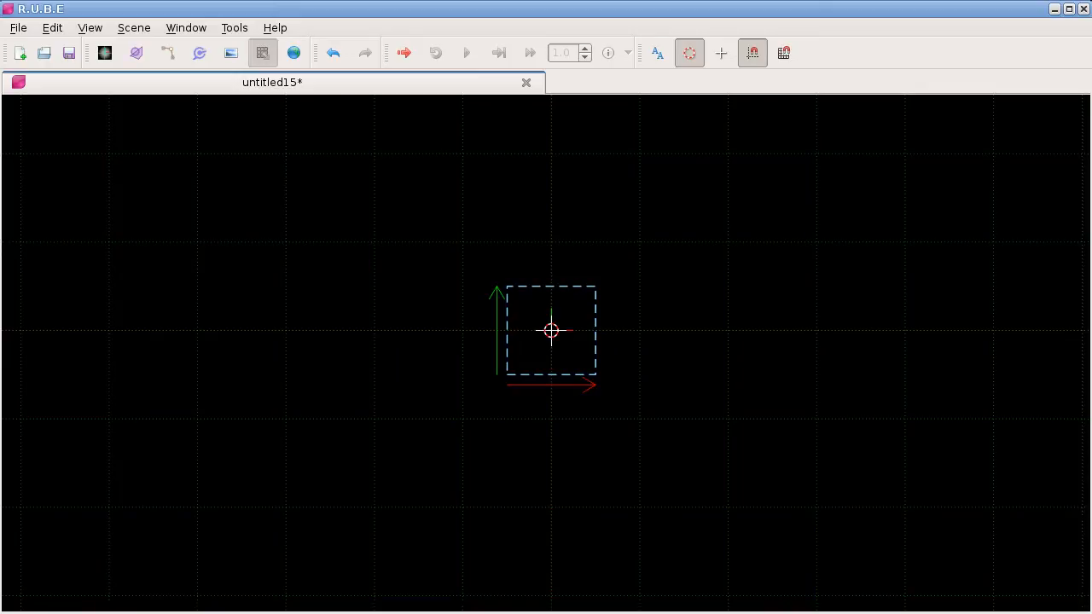
{"action": "scroll", "coordinate": [399, 395], "scroll_direction": "up", "scroll_amount": 1}
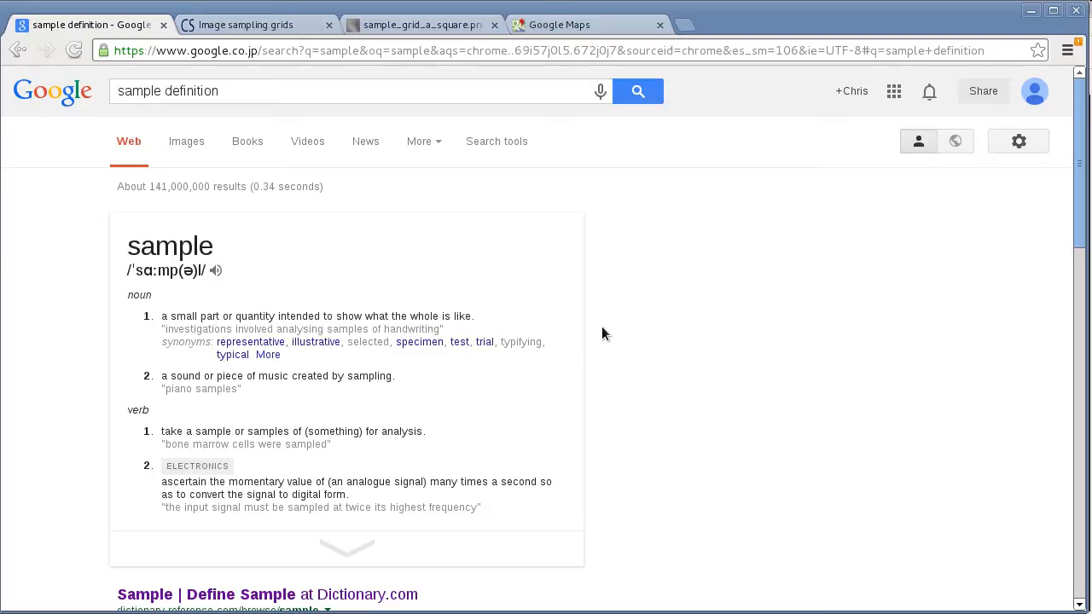
Switch to the web browser and examine the definition of sample, the Image sampling grids page and the square sample grid image.
{"action": "left_click_drag", "start_coordinate": [160, 315], "coordinate": [607, 279]}
{"action": "left_click", "coordinate": [678, 282]}
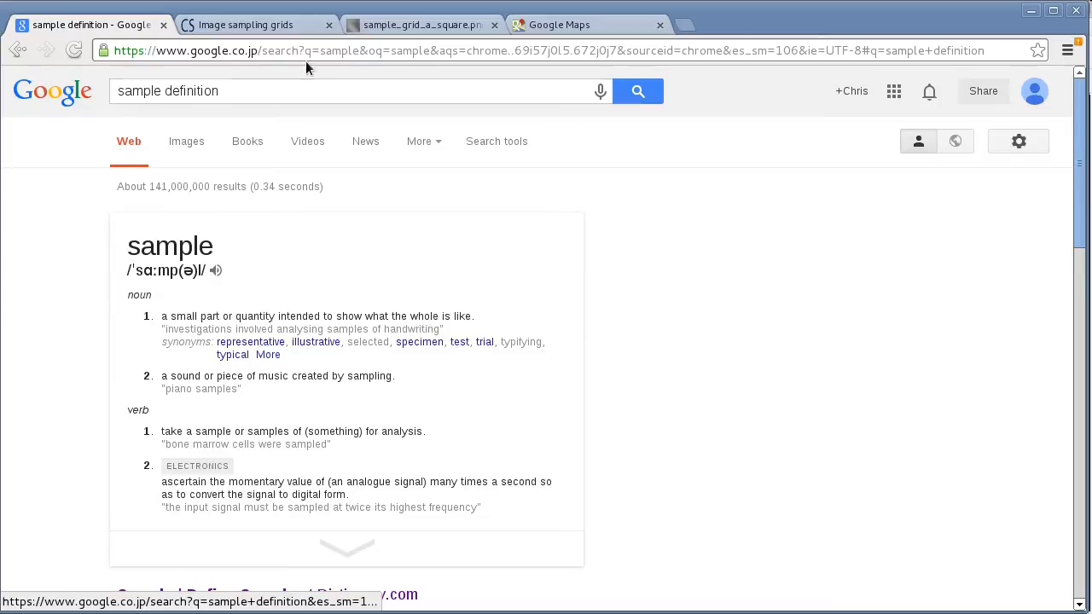
{"action": "left_click", "coordinate": [256, 25]}
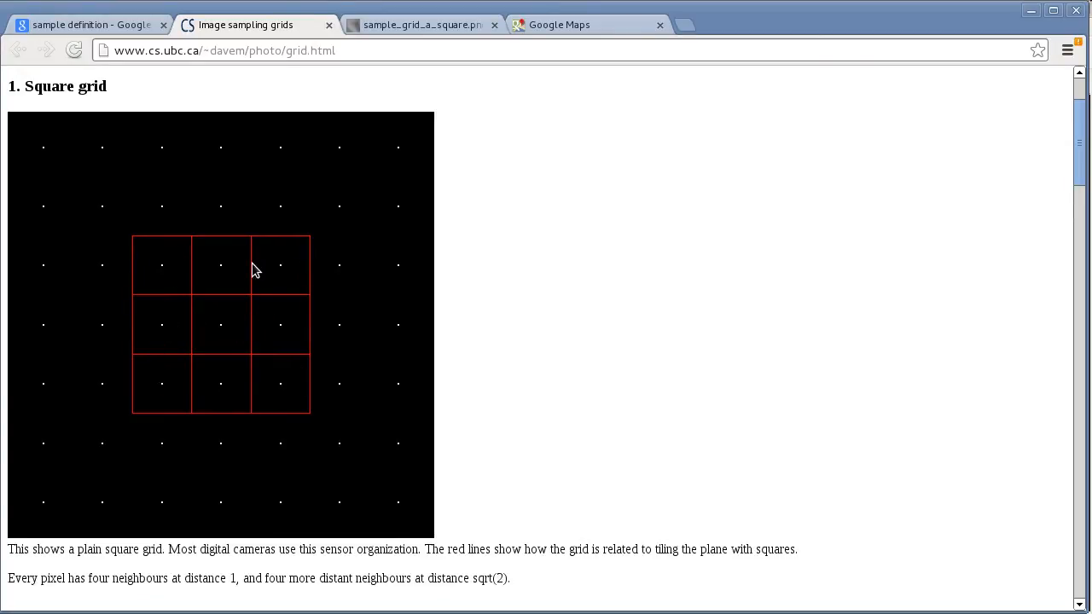
{"action": "left_click", "coordinate": [412, 25]}
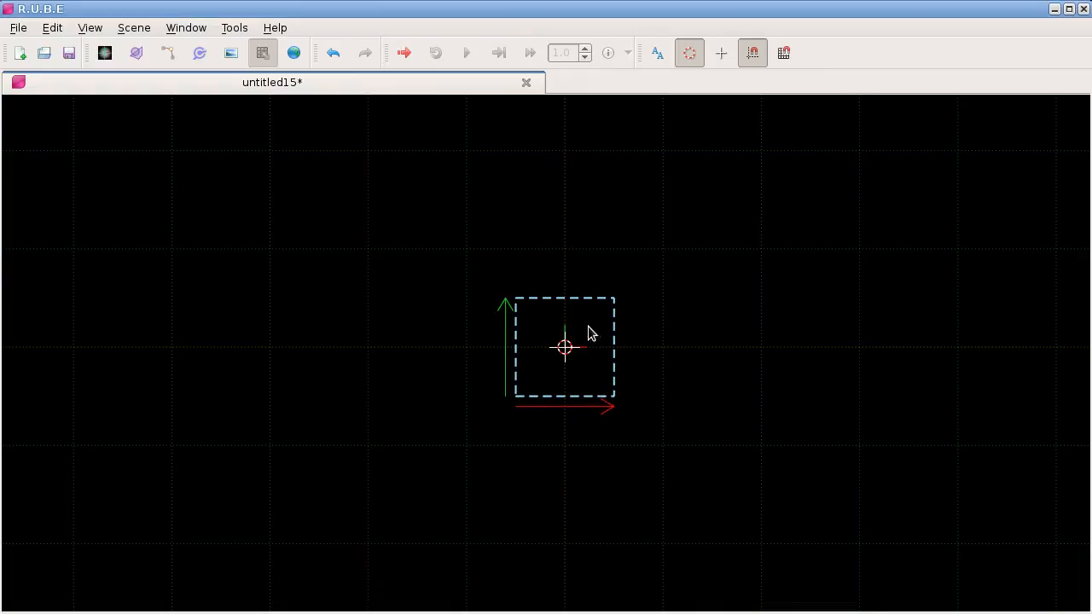
Try rotating the sampler clockwise about its centre, and undo the rotation.
{"action": "scroll", "coordinate": [577, 334], "scroll_direction": "up", "scroll_amount": 3}
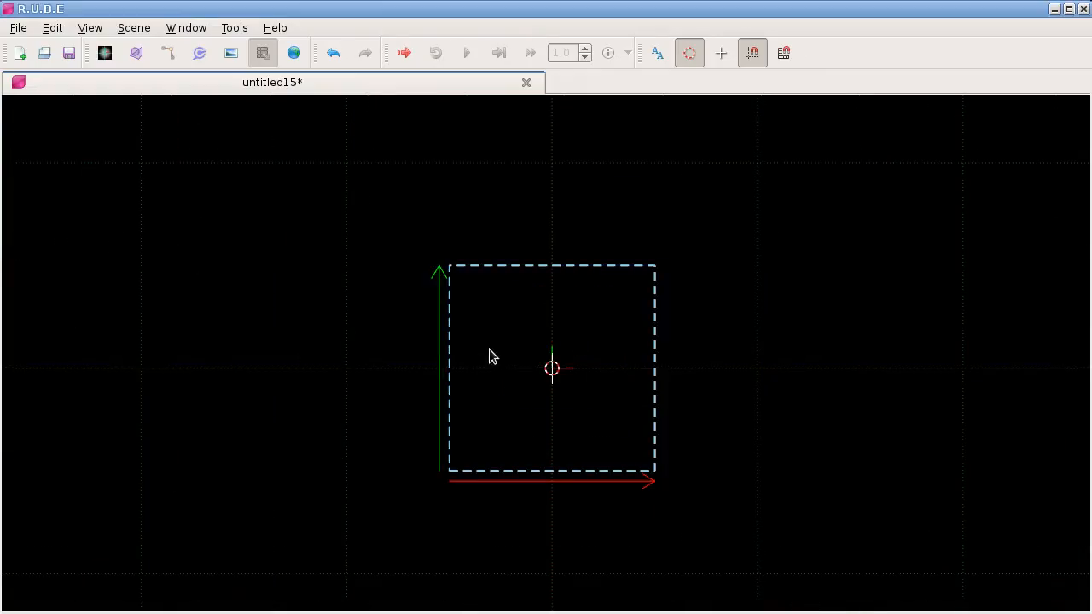
{"action": "scroll", "coordinate": [529, 339], "scroll_direction": "down", "scroll_amount": 2}
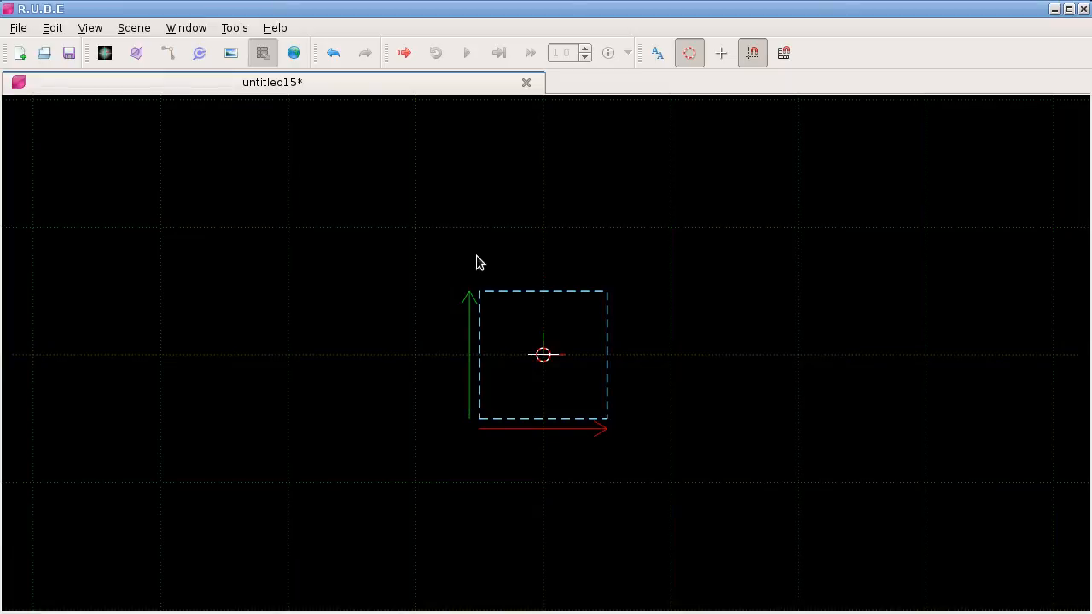
{"action": "key", "text": "r"}
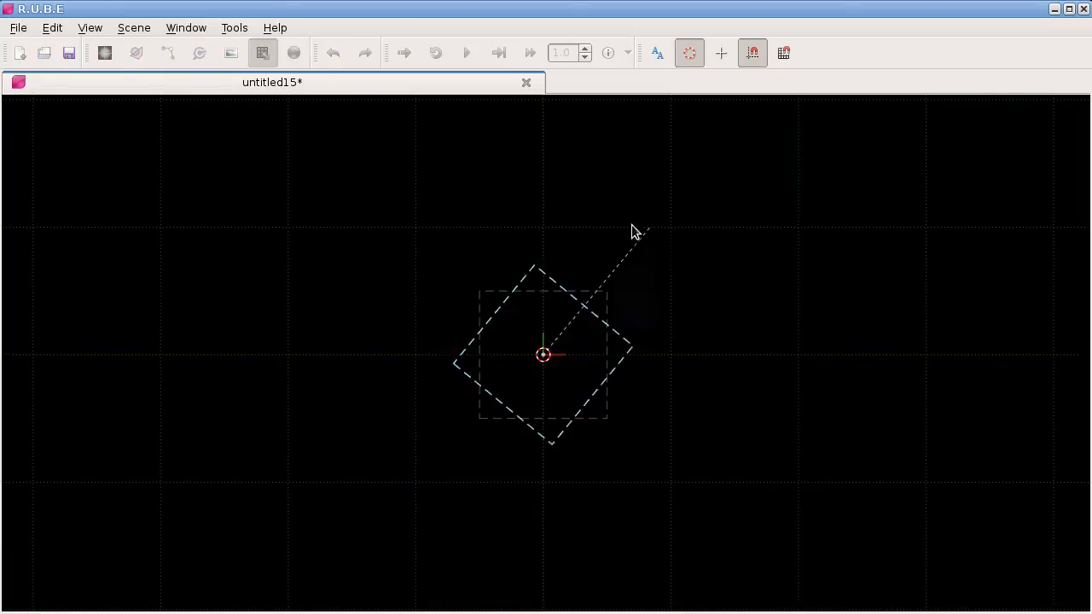
{"action": "left_click", "coordinate": [648, 231]}
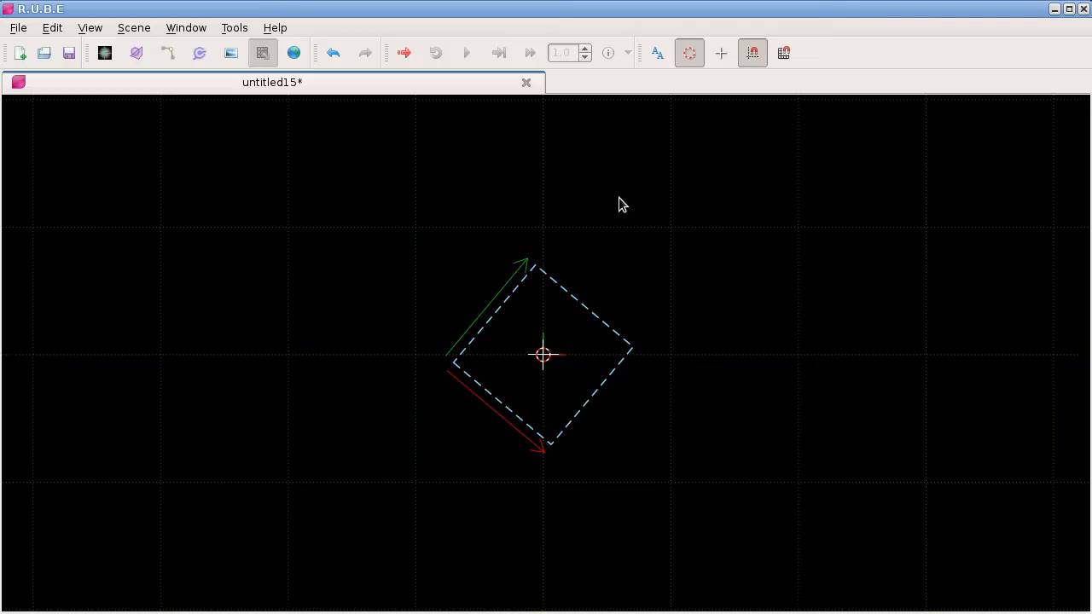
{"action": "key", "text": "ctrl+z"}
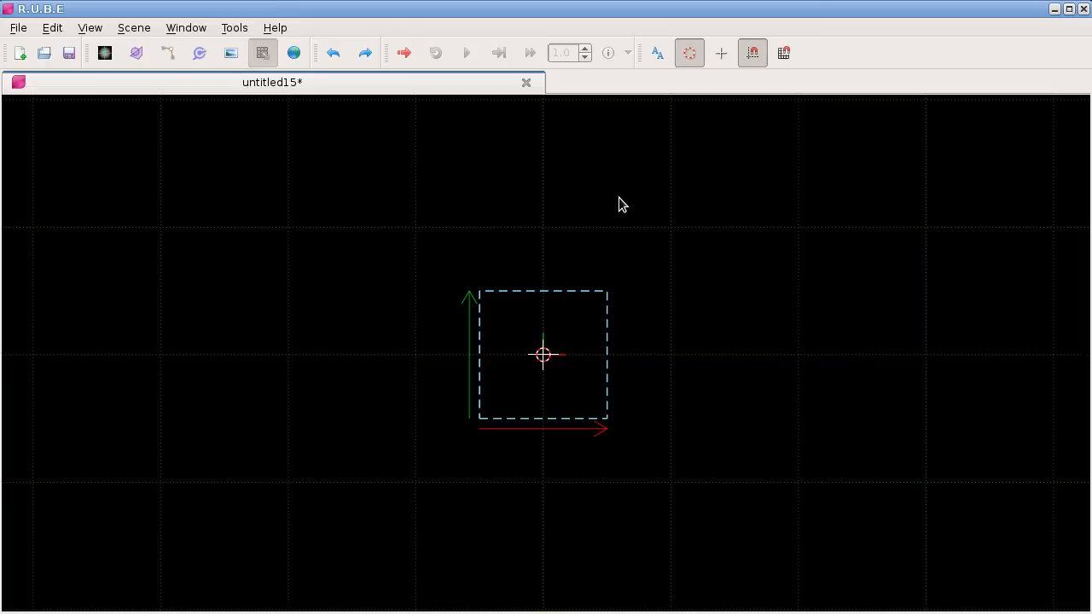
Show the selected sampler's properties beside the editor view and widen the property name column.
{"action": "key", "text": "F7"}
{"action": "left_click_drag", "start_coordinate": [610, 197], "coordinate": [778, 202]}
{"action": "right_click_drag", "start_coordinate": [446, 322], "coordinate": [463, 319]}
{"action": "scroll", "coordinate": [449, 324], "scroll_direction": "up", "scroll_amount": 2}
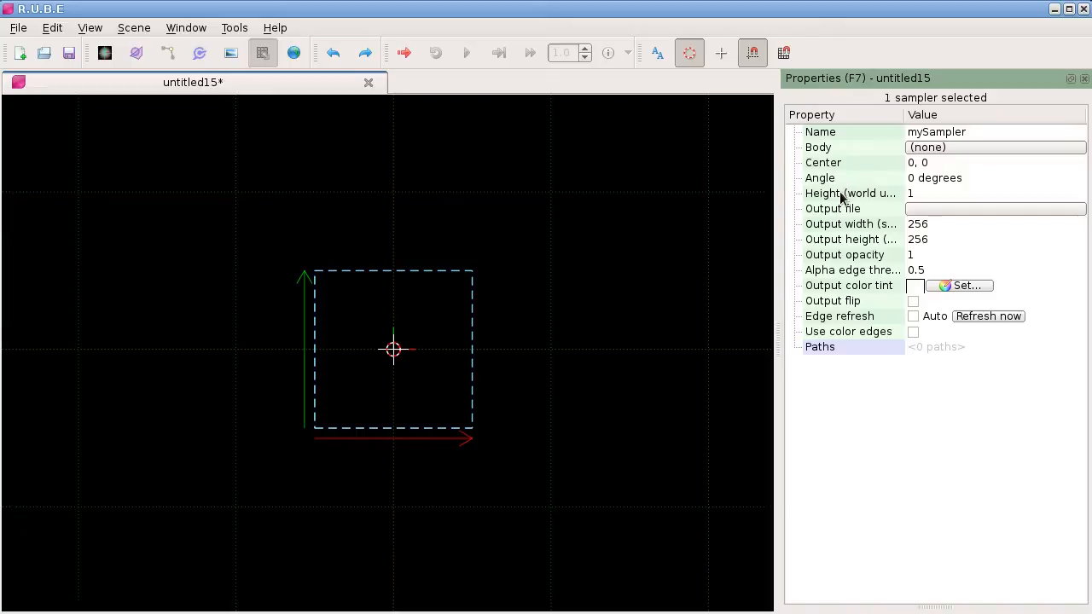
{"action": "left_click_drag", "start_coordinate": [909, 119], "coordinate": [925, 120]}
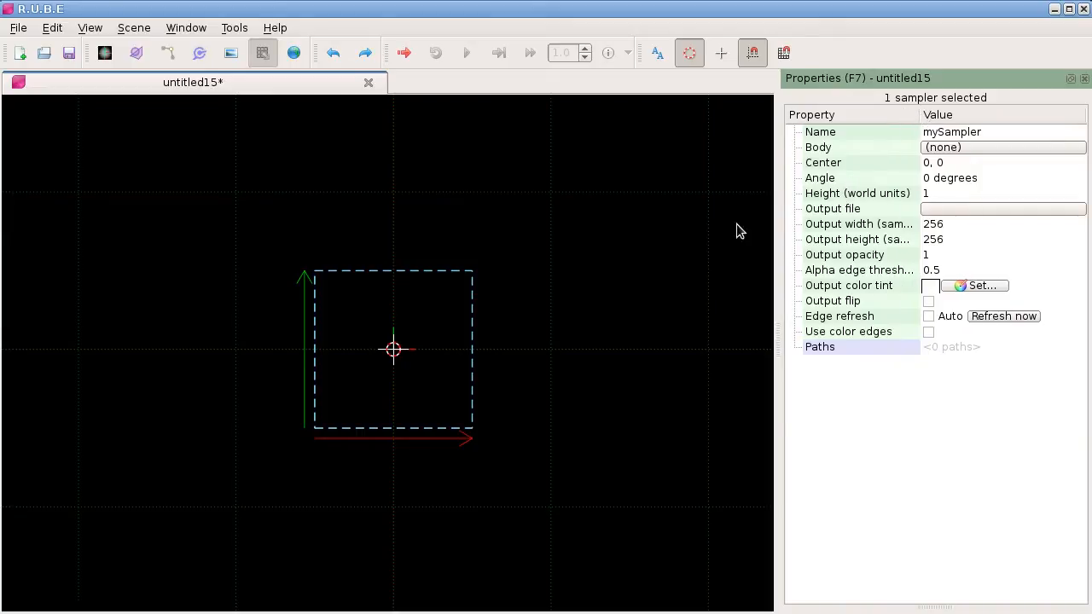
{"action": "right_click_drag", "start_coordinate": [488, 227], "coordinate": [479, 227]}
{"action": "scroll", "coordinate": [502, 288], "scroll_direction": "down", "scroll_amount": 3}
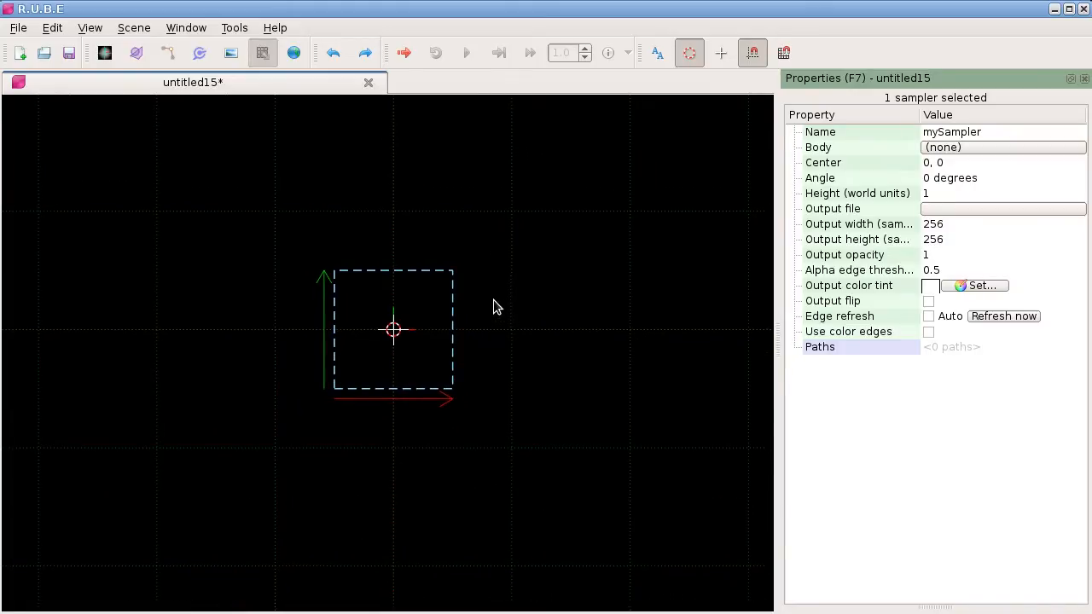
Move the sampler around the editor, placing its centre at about (0.60, 0.23).
{"action": "key", "text": "g"}
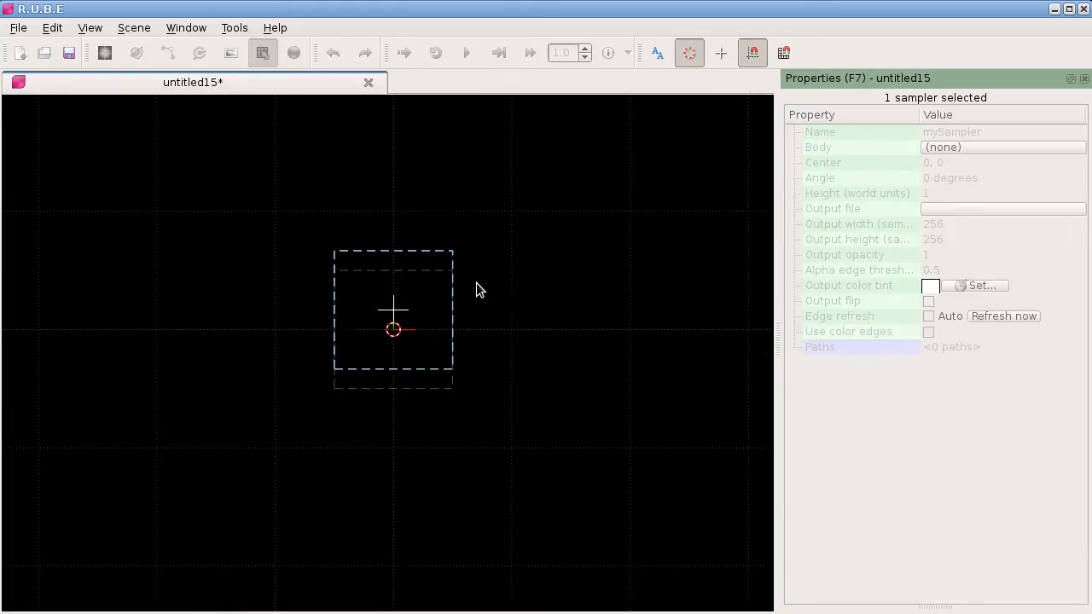
{"action": "left_click", "coordinate": [406, 245]}
{"action": "key", "text": "g"}
{"action": "left_click", "coordinate": [435, 366]}
{"action": "key", "text": "g"}
{"action": "left_click", "coordinate": [555, 302]}
Rotate the sampler about its own centre to an angle of about -13.2 degrees.
{"action": "key", "text": "r"}
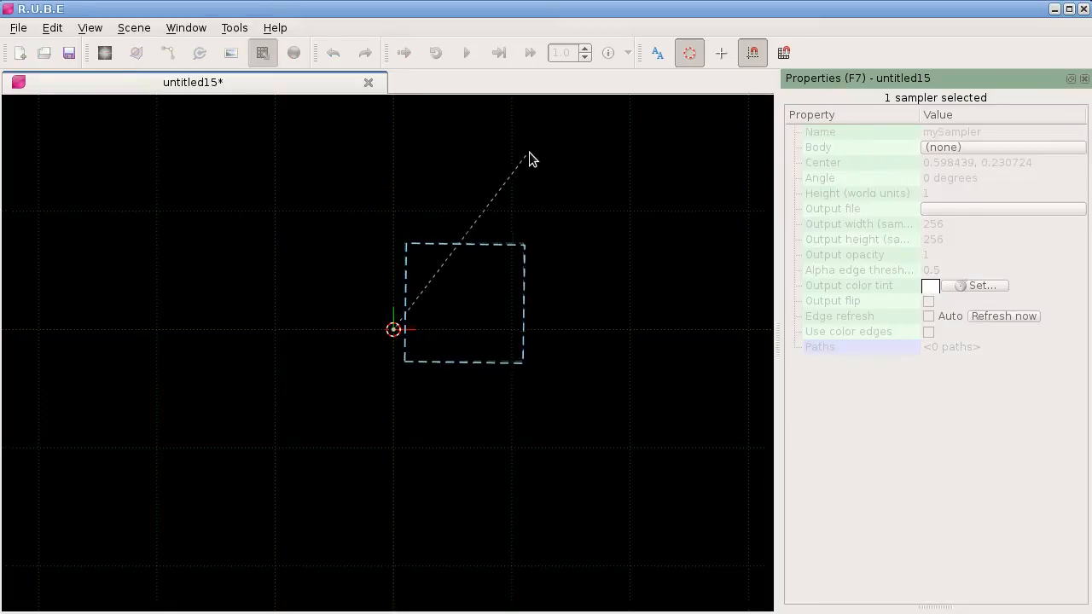
{"action": "key", "text": "comma"}
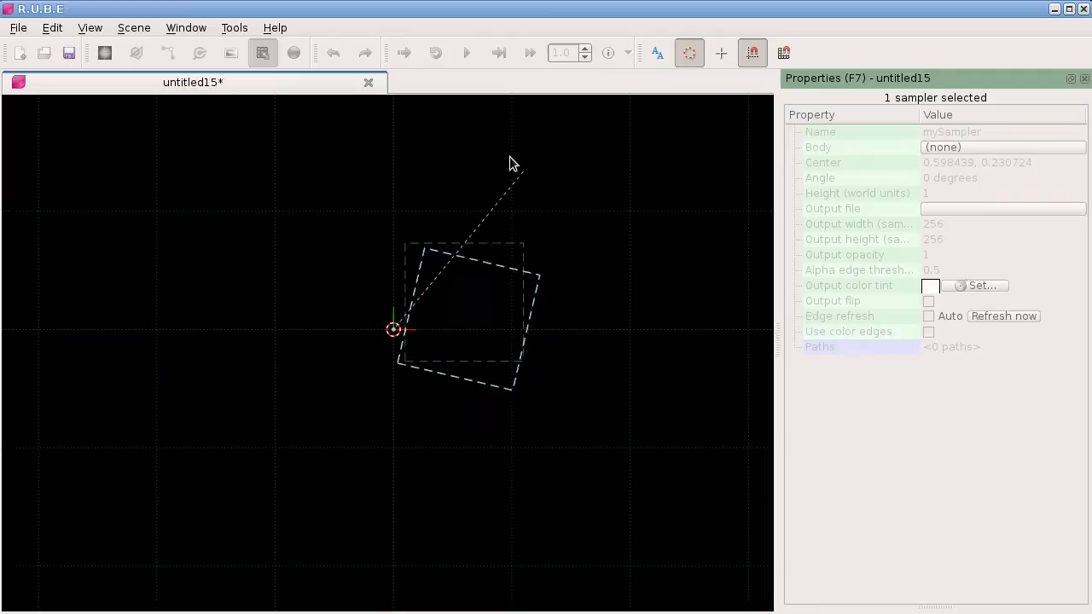
{"action": "left_click", "coordinate": [538, 223]}
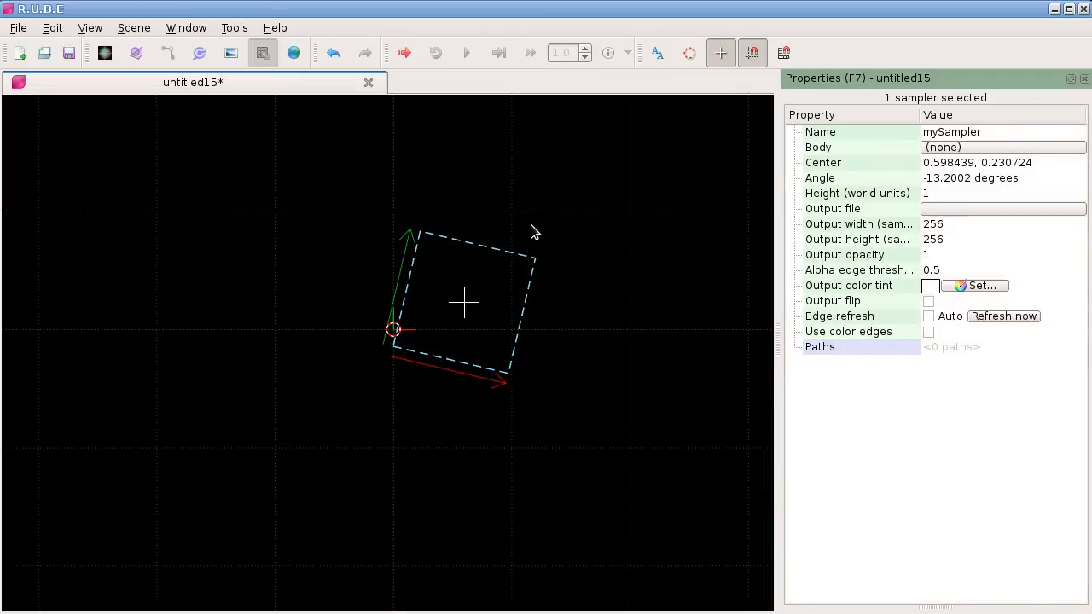
Scale the sampler to a height of about 1.54 world units and move its centre to about (0.31, 0.10).
{"action": "key", "text": "s"}
{"action": "left_click", "coordinate": [575, 219]}
{"action": "key", "text": "s"}
{"action": "key", "text": "period"}
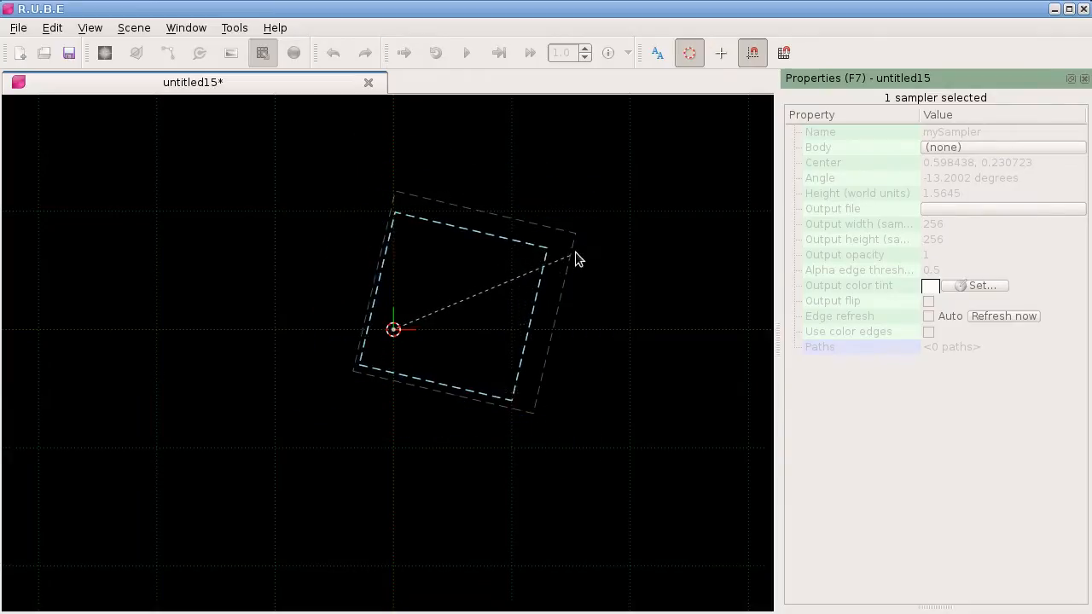
{"action": "left_click", "coordinate": [598, 237]}
{"action": "key", "text": "g"}
{"action": "left_click", "coordinate": [535, 154]}
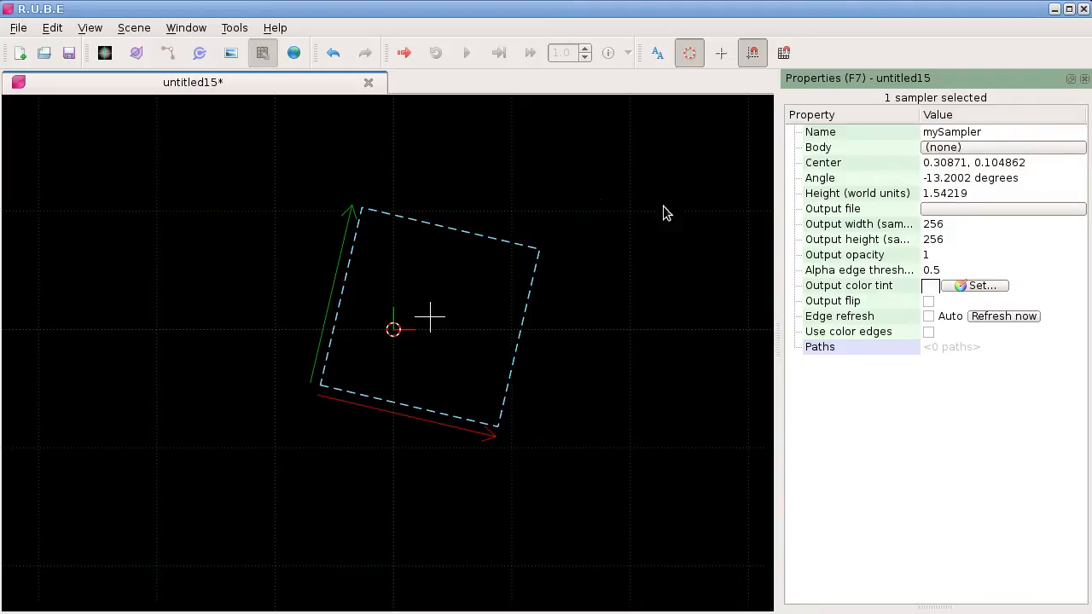
Scale the sampler about the cursor to a height of about 2.09 world units and show the property names in full.
{"action": "left_click_drag", "start_coordinate": [921, 115], "coordinate": [939, 116]}
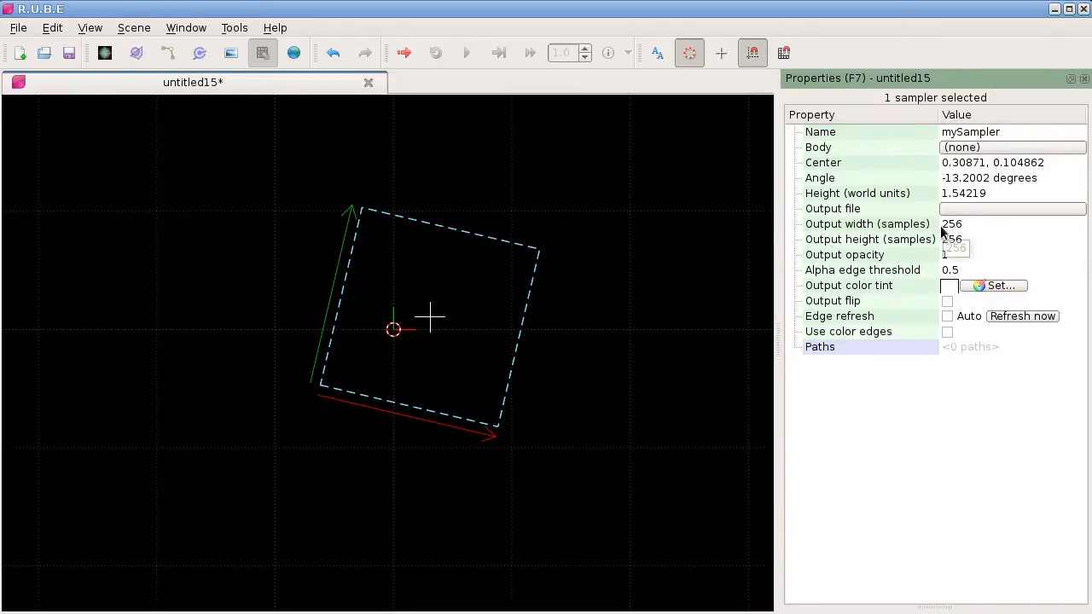
{"action": "key", "text": "s"}
{"action": "left_click", "coordinate": [566, 253]}
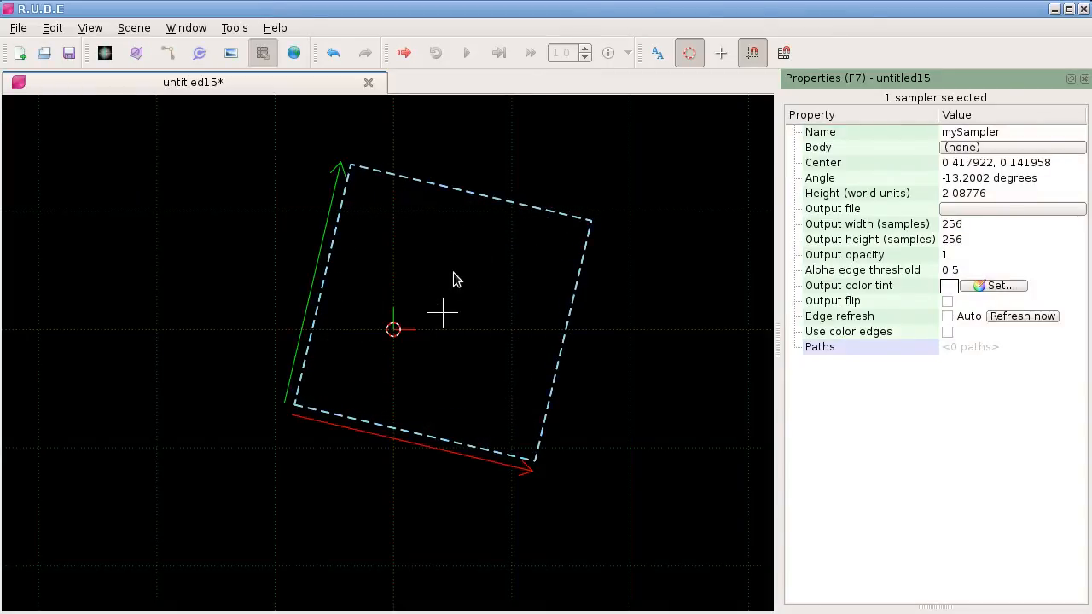
{"action": "left_click_drag", "start_coordinate": [940, 115], "coordinate": [945, 114]}
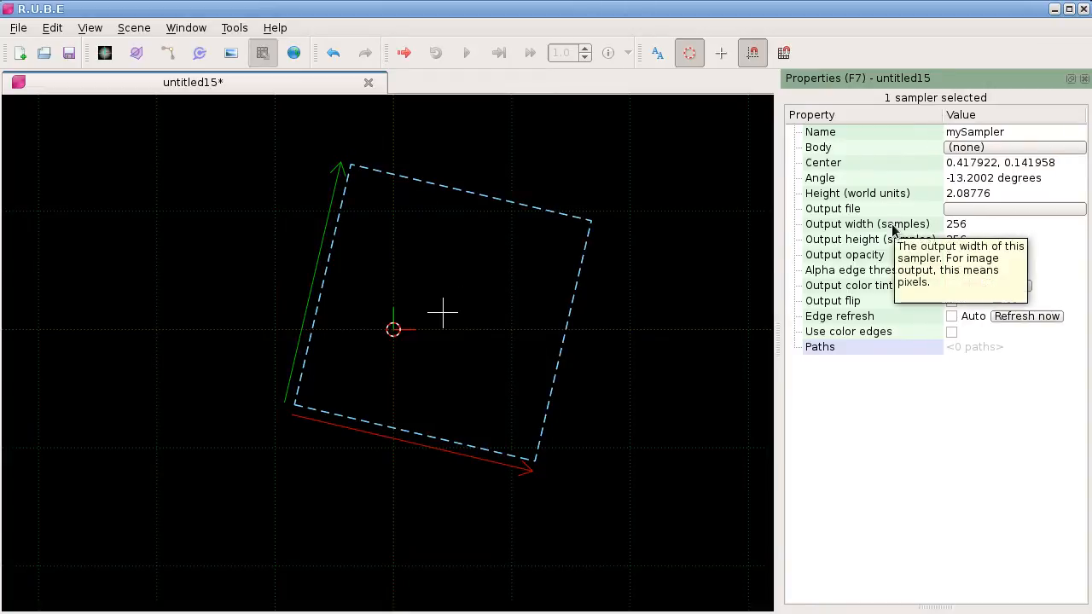
{"action": "mouse_move", "coordinate": [513, 286]}
{"action": "right_click_drag", "start_coordinate": [513, 279], "coordinate": [485, 290]}
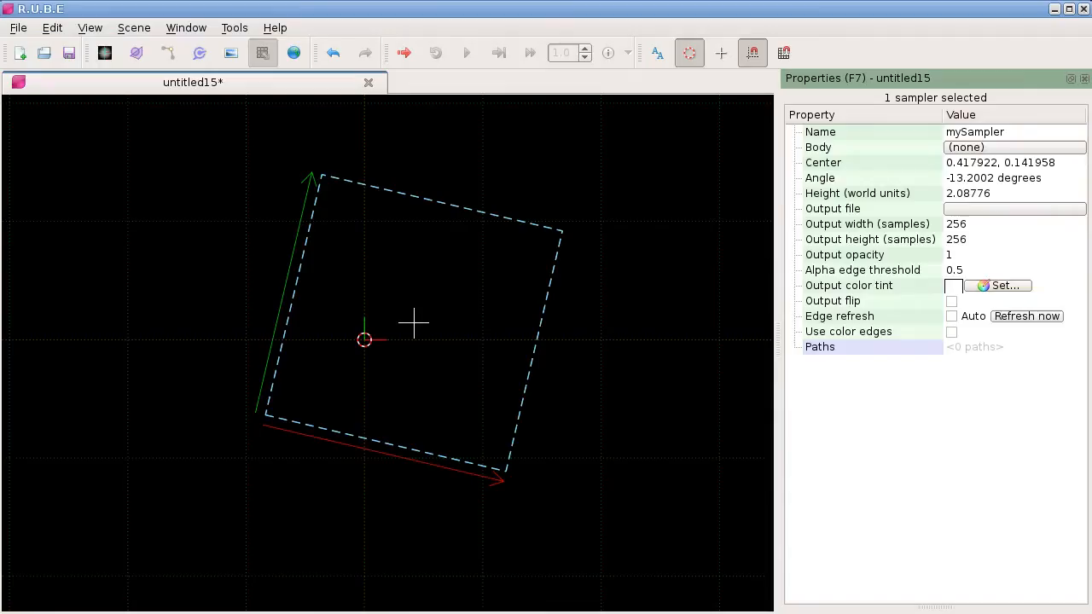
Set the sampler's output width to 350 samples.
{"action": "left_click", "coordinate": [971, 227]}
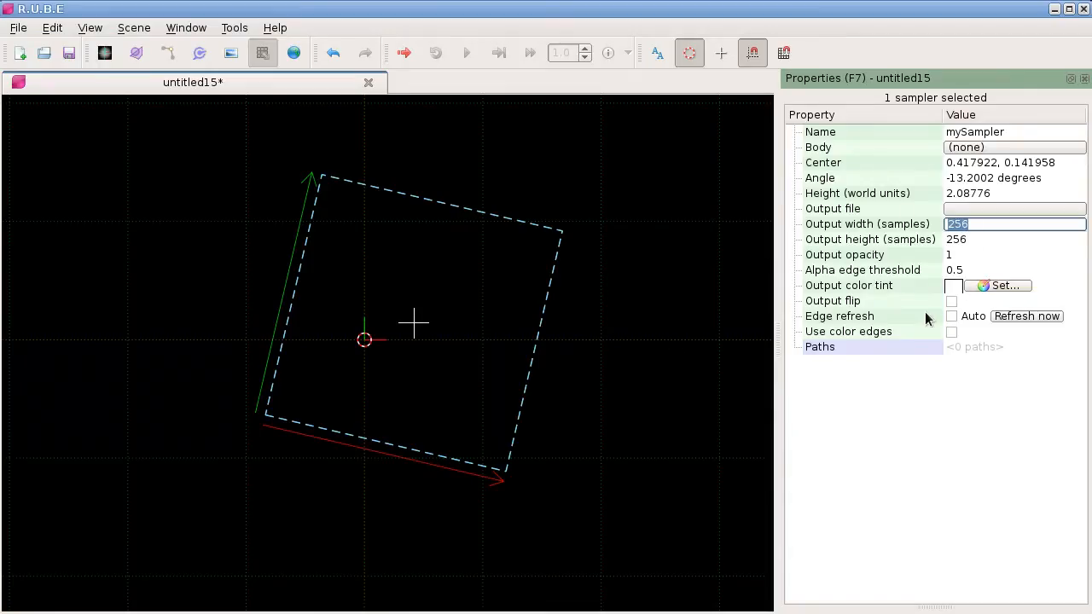
{"action": "mouse_move", "coordinate": [923, 318]}
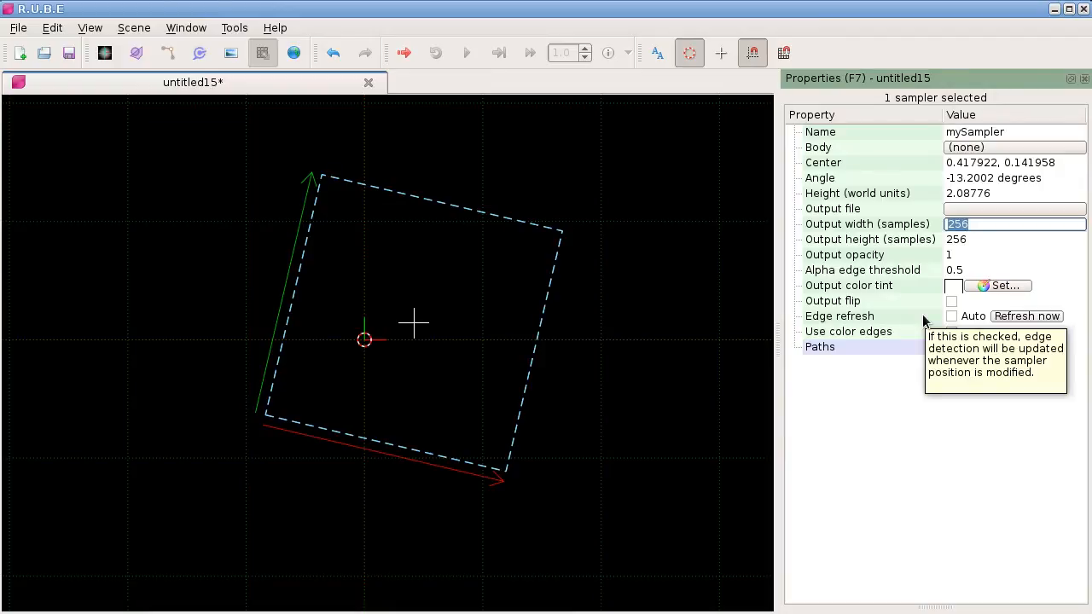
{"action": "type", "text": "350"}
{"action": "key", "text": "Return"}
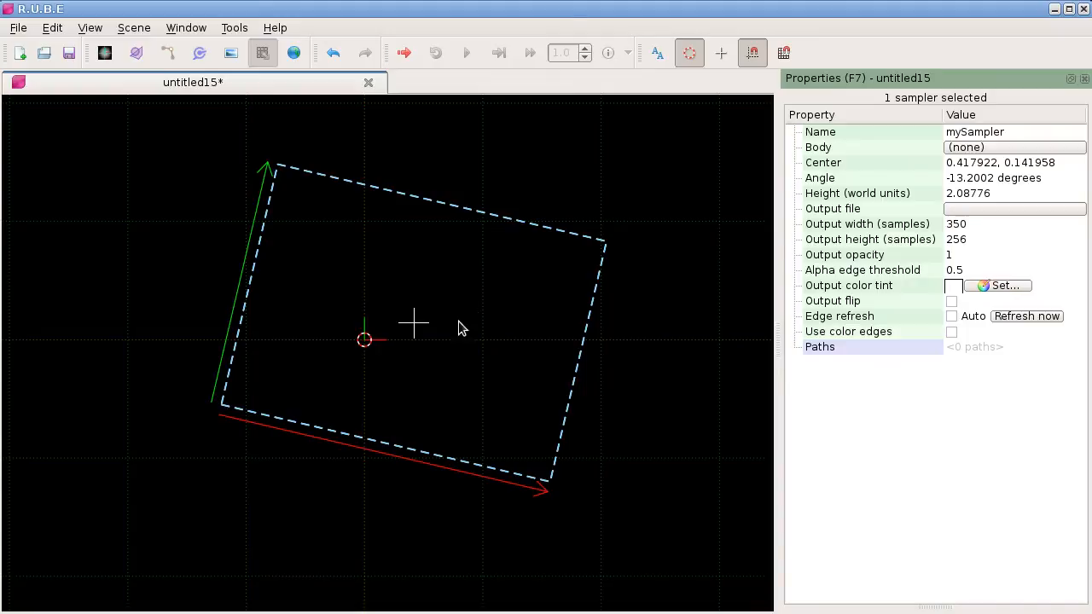
Set the sampler's output height to 100 samples.
{"action": "left_click", "coordinate": [977, 239]}
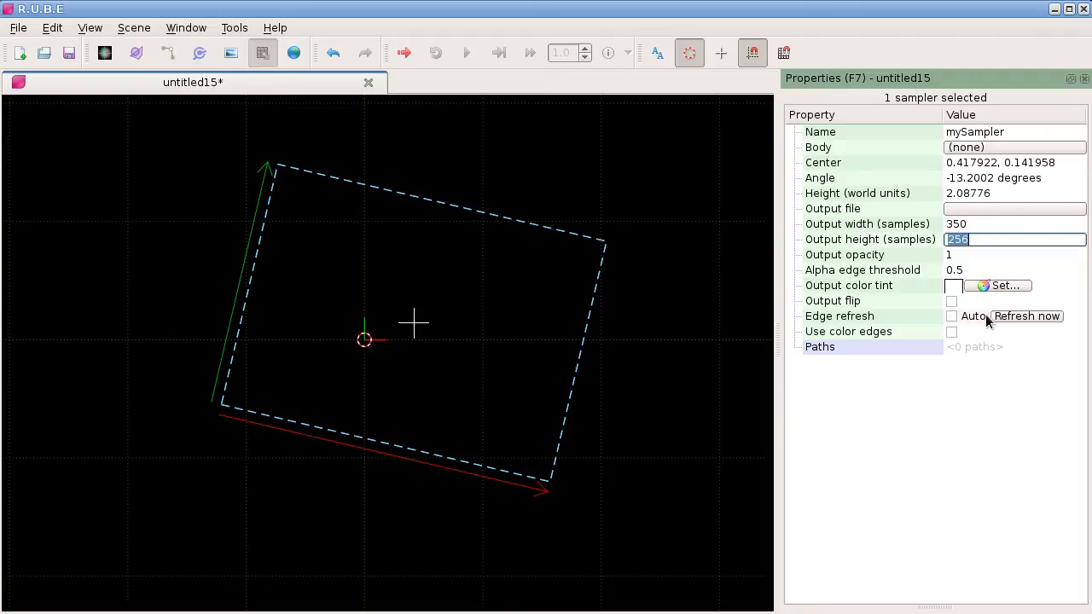
{"action": "type", "text": "100"}
{"action": "key", "text": "Return"}
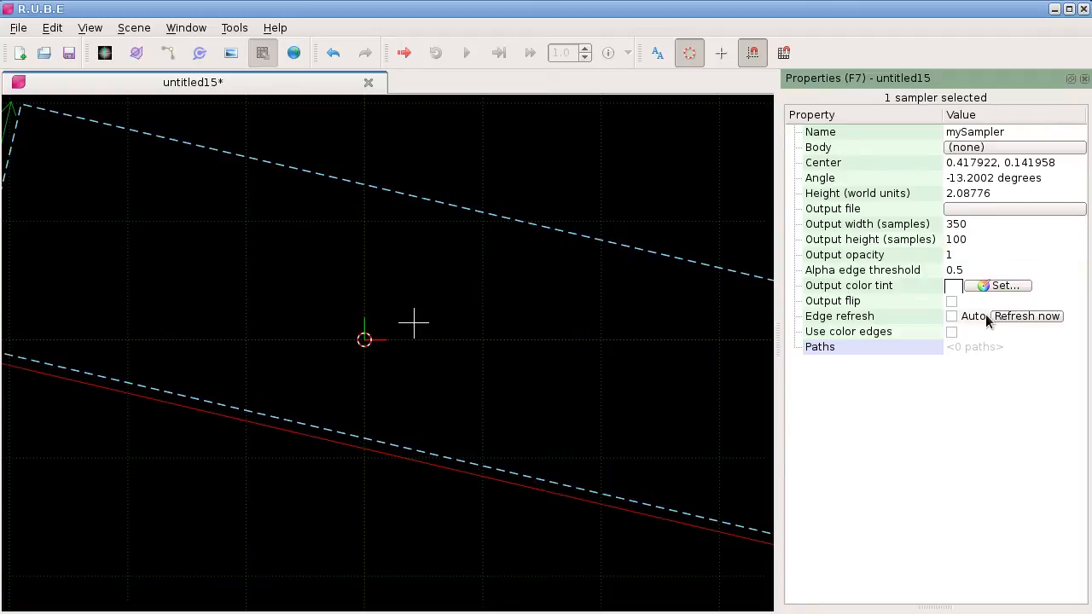
{"action": "scroll", "coordinate": [638, 343], "scroll_direction": "down", "scroll_amount": 5}
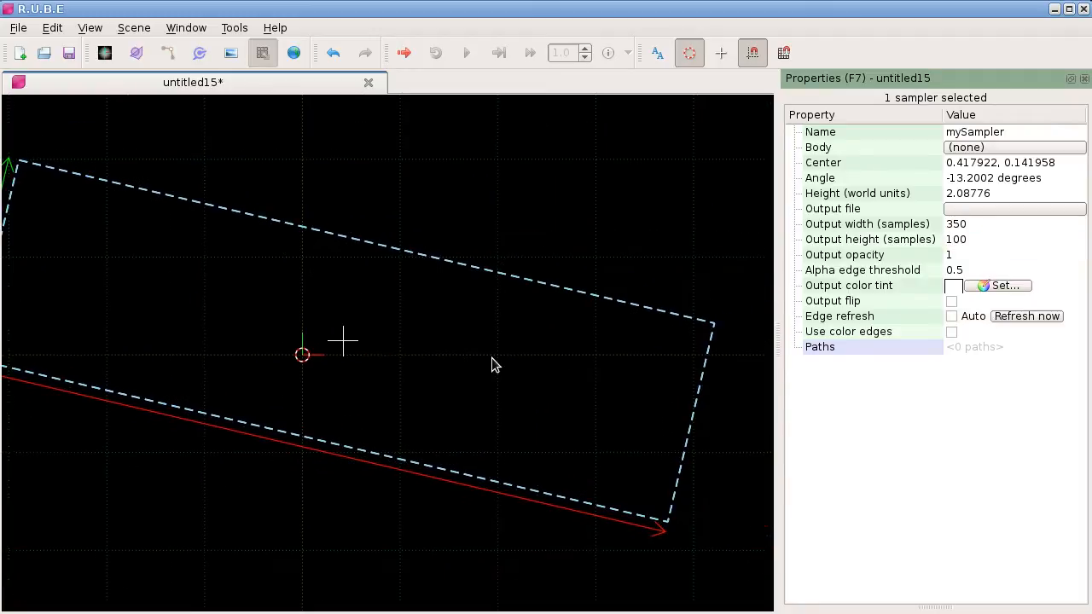
{"action": "right_click_drag", "start_coordinate": [534, 361], "coordinate": [539, 351]}
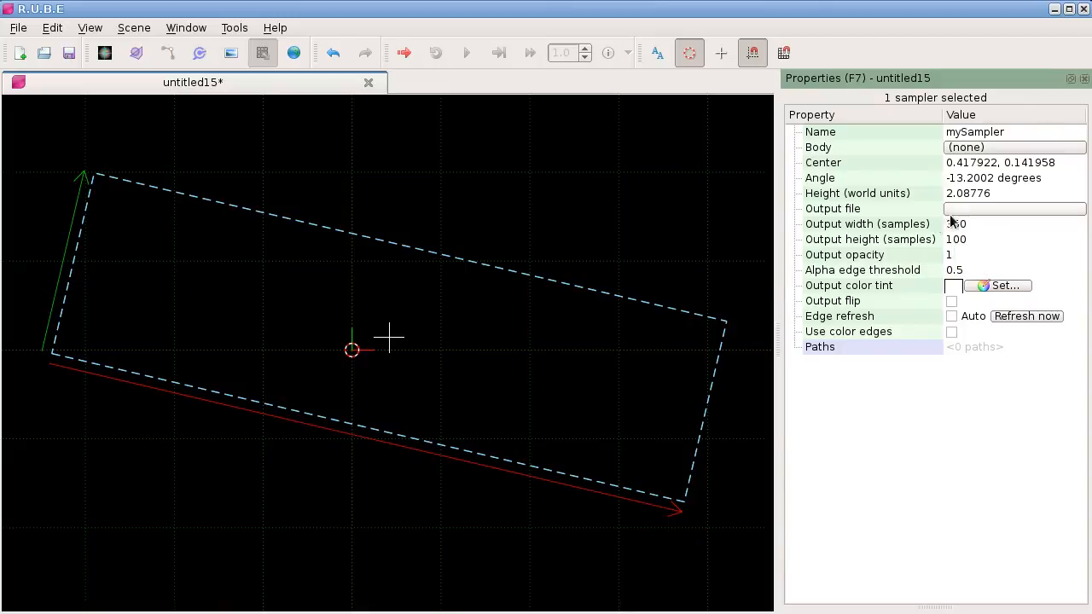
Set the sampler's height to 1 world unit.
{"action": "double_click", "coordinate": [969, 193]}
{"action": "type", "text": "1"}
{"action": "key", "text": "Return"}
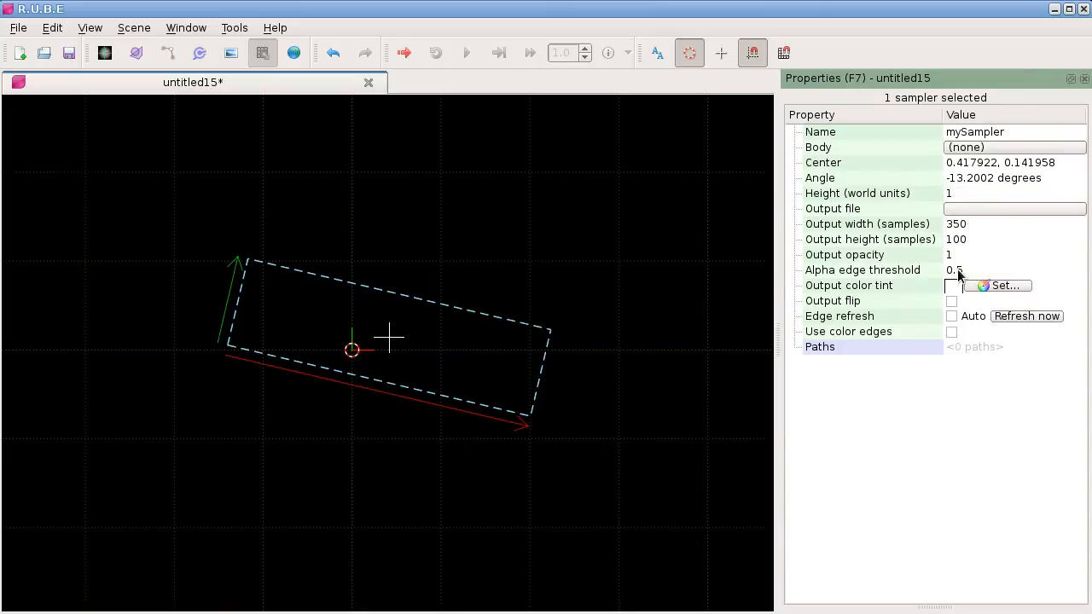
Rotate the sampler to about -0.88 degrees and move its centre to about (0.60, 0.41).
{"action": "scroll", "coordinate": [431, 286], "scroll_direction": "up", "scroll_amount": 1}
{"action": "key", "text": "r"}
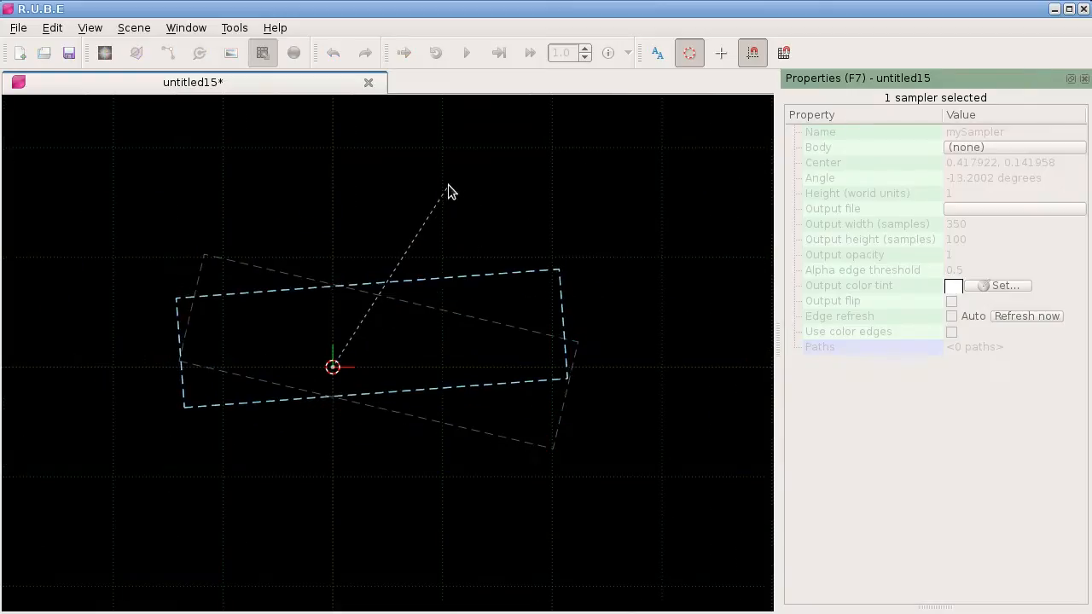
{"action": "key", "text": "t"}
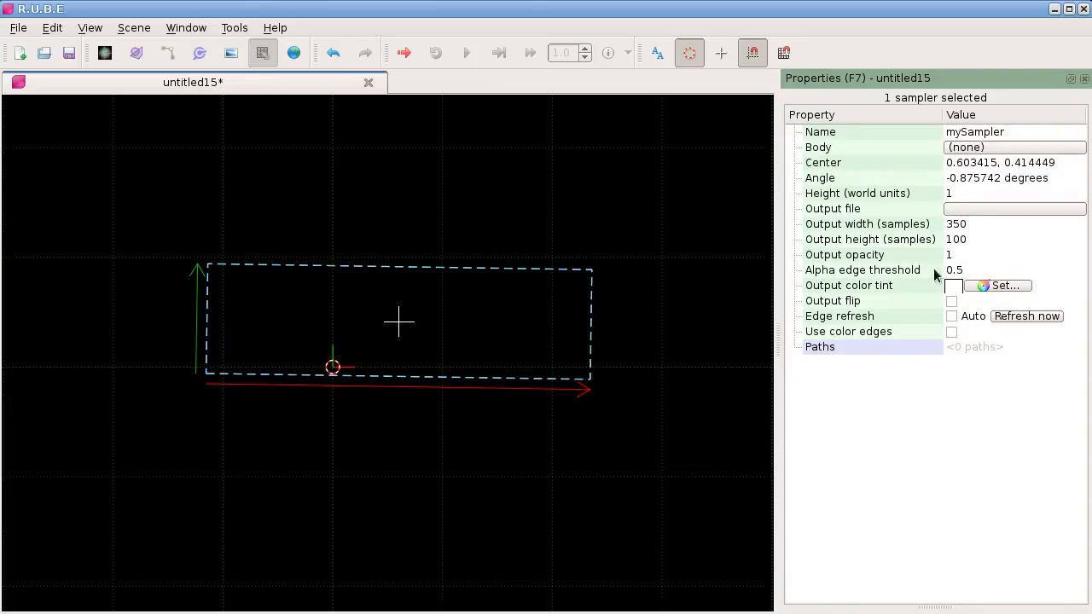
Set the sampler's output width to 50 samples.
{"action": "left_click", "coordinate": [956, 225]}
{"action": "type", "text": "50"}
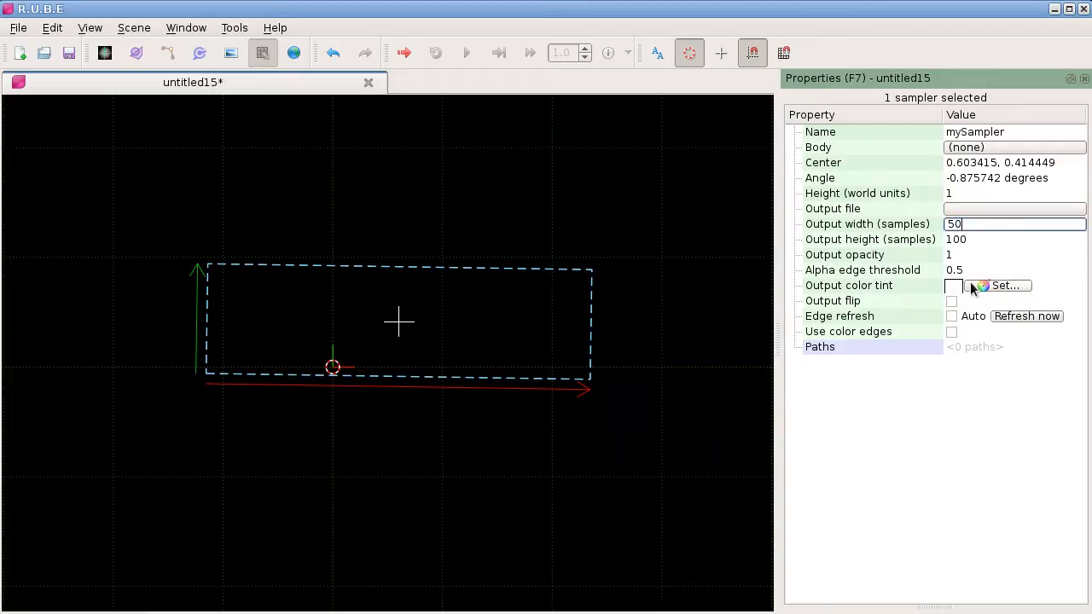
{"action": "key", "text": "Return"}
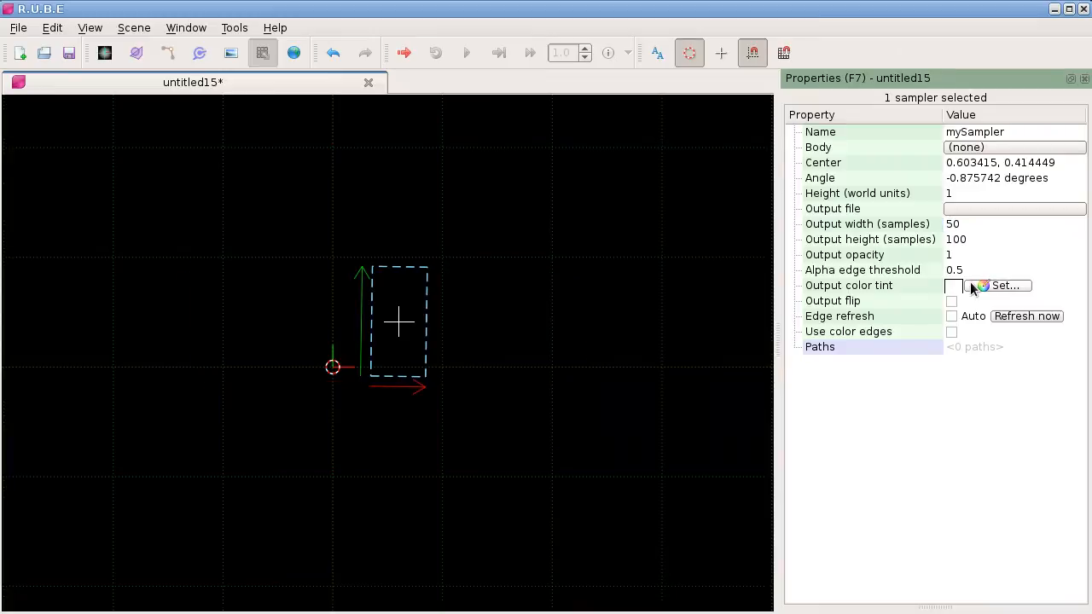
Move and scale the sampler to a height of about 2.49 world units, with its centre at about (0.57, 0.46).
{"action": "left_click_drag", "start_coordinate": [404, 303], "coordinate": [365, 294]}
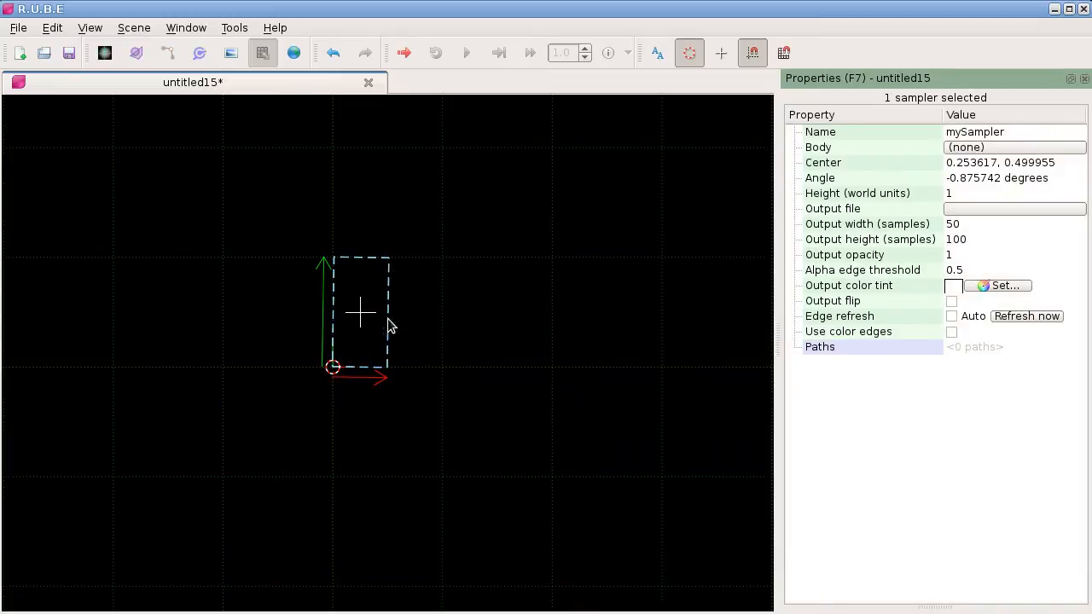
{"action": "key", "text": "t"}
{"action": "key", "text": "s"}
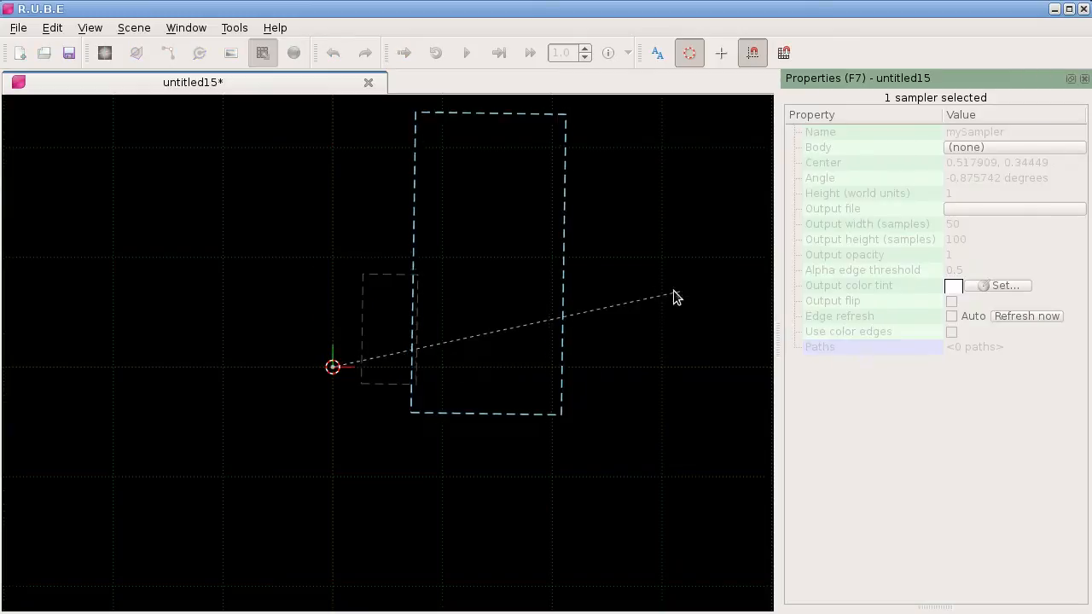
{"action": "key", "text": "t"}
{"action": "key", "text": "s"}
{"action": "left_click", "coordinate": [543, 249]}
{"action": "key", "text": "s"}
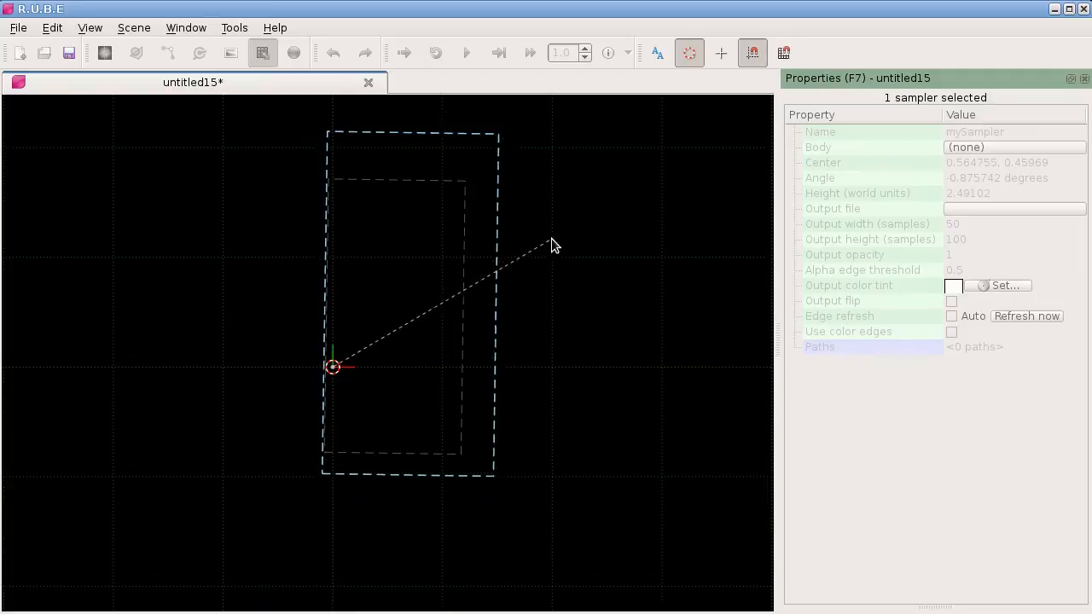
{"action": "left_click", "coordinate": [509, 268]}
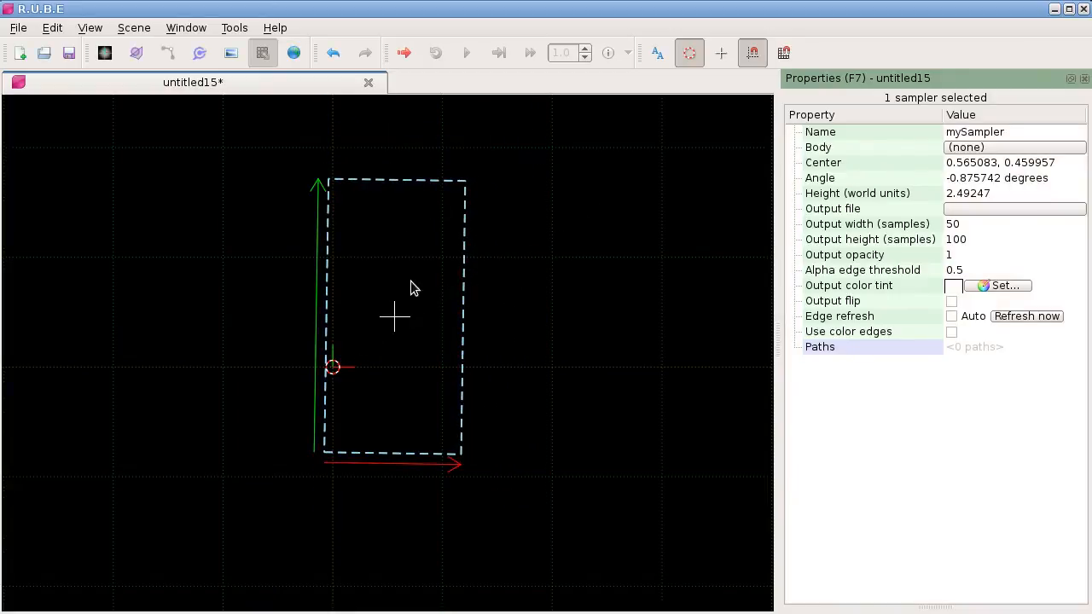
Set both the output width and the output height of the sampler to 128 samples.
{"action": "left_click", "coordinate": [952, 224]}
{"action": "left_click", "coordinate": [955, 239]}
{"action": "left_click", "coordinate": [956, 224]}
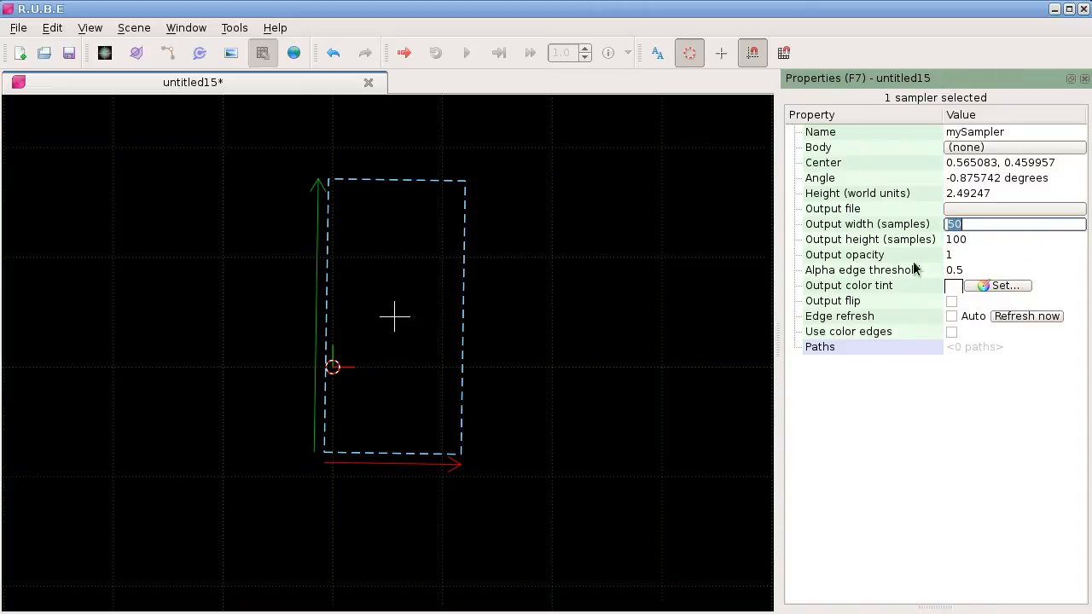
{"action": "left_click", "coordinate": [953, 242]}
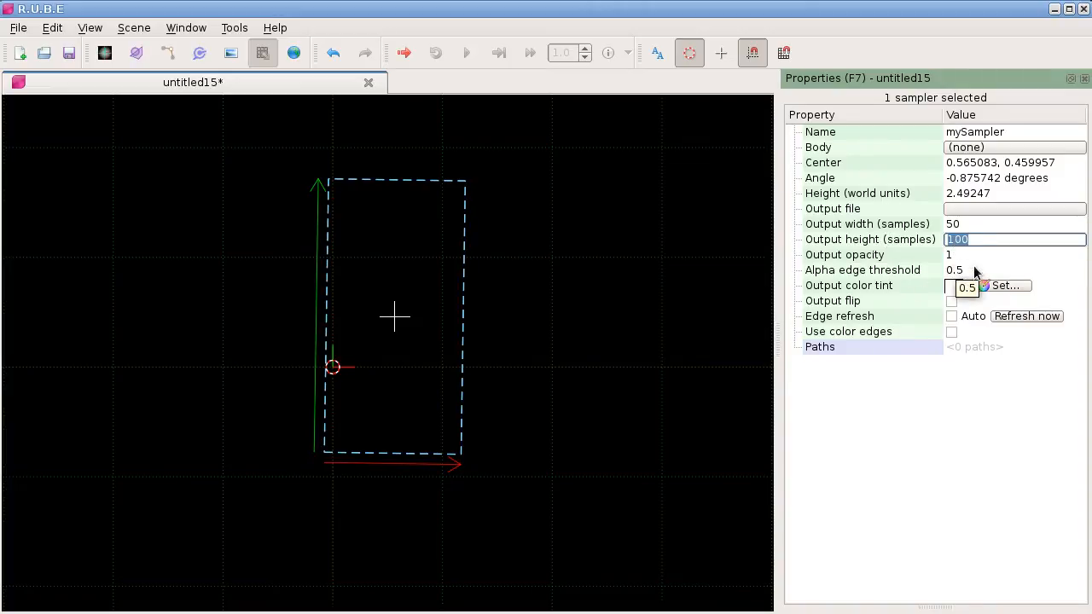
{"action": "type", "text": "128"}
{"action": "left_click", "coordinate": [961, 225]}
{"action": "type", "text": "128"}
{"action": "key", "text": "Return"}
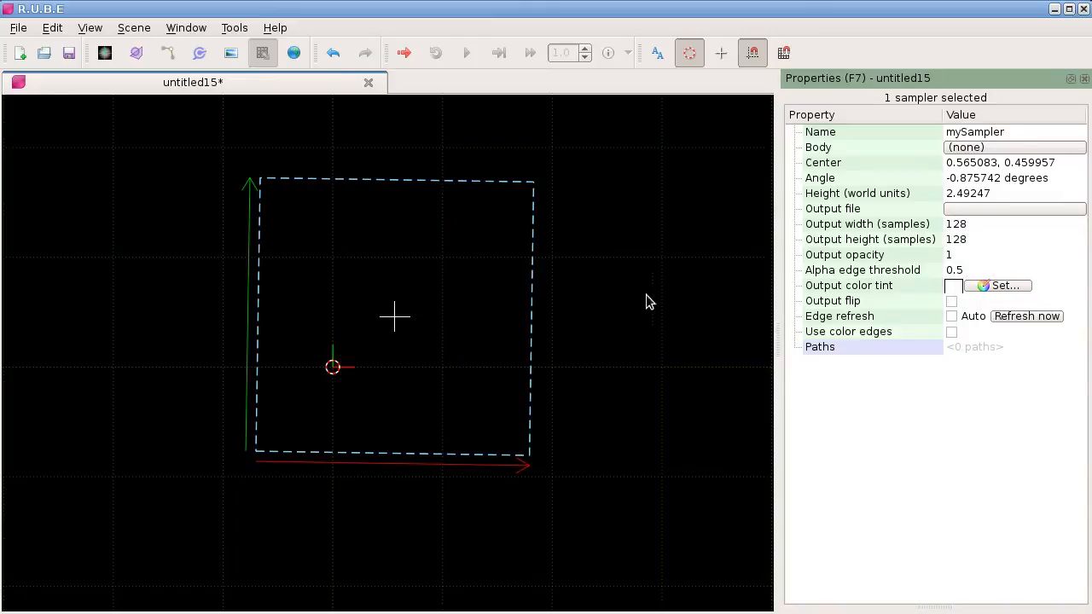
{"action": "scroll", "coordinate": [604, 323], "scroll_direction": "down", "scroll_amount": 2}
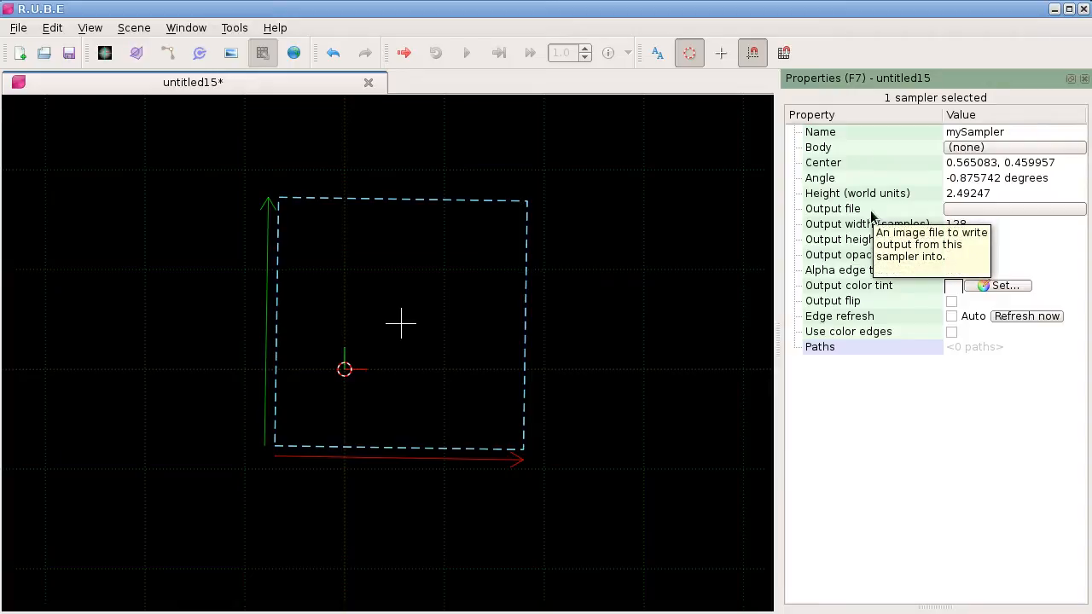
Set the sampler's output file to out.png in the samplersTut folder.
{"action": "left_click", "coordinate": [972, 208]}
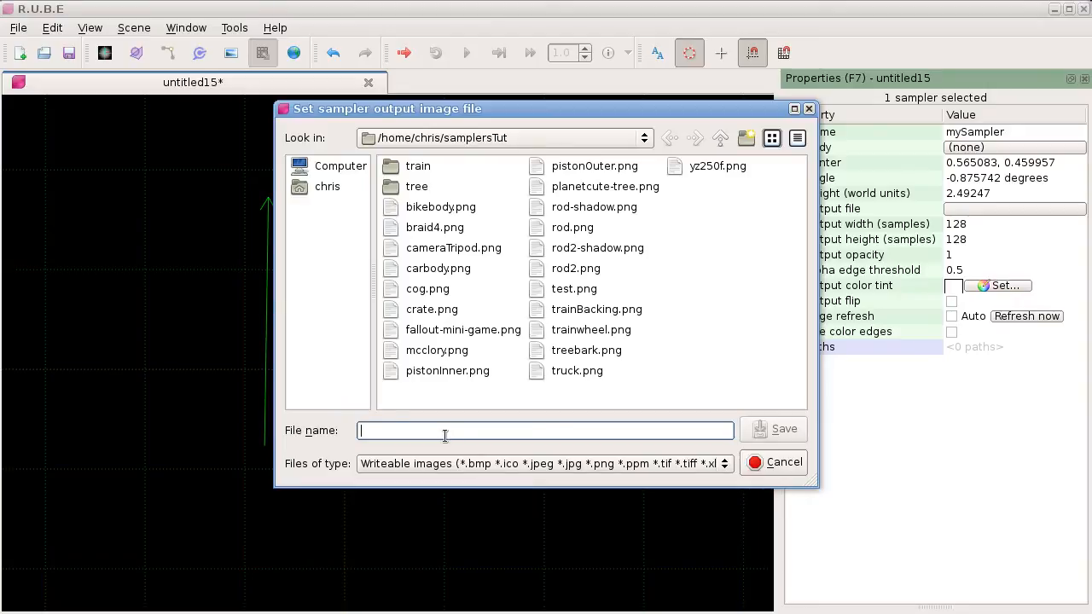
{"action": "type", "text": "out.png"}
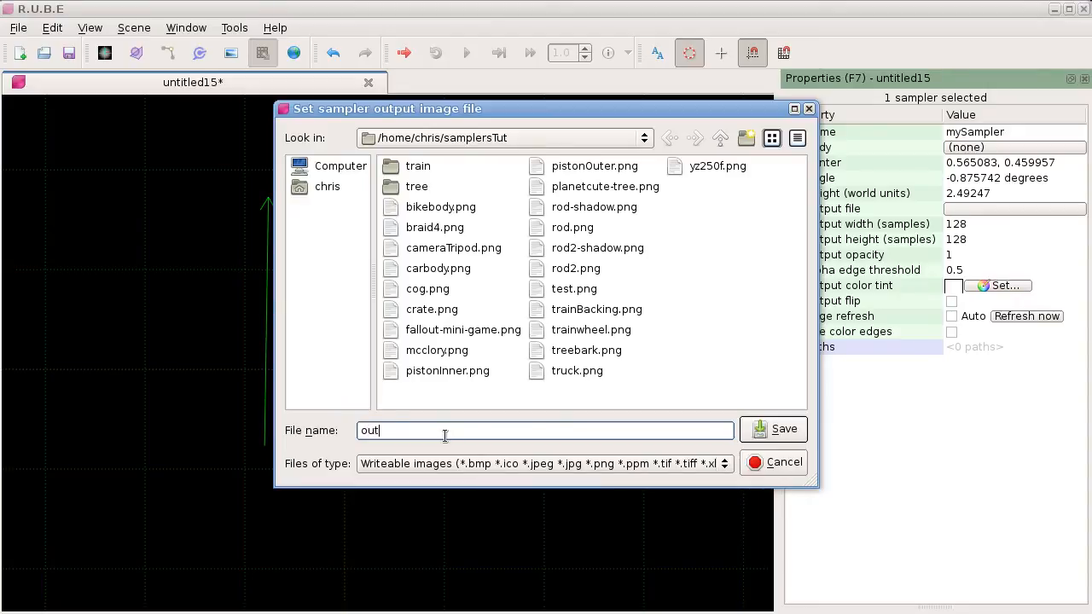
{"action": "key", "text": "Return"}
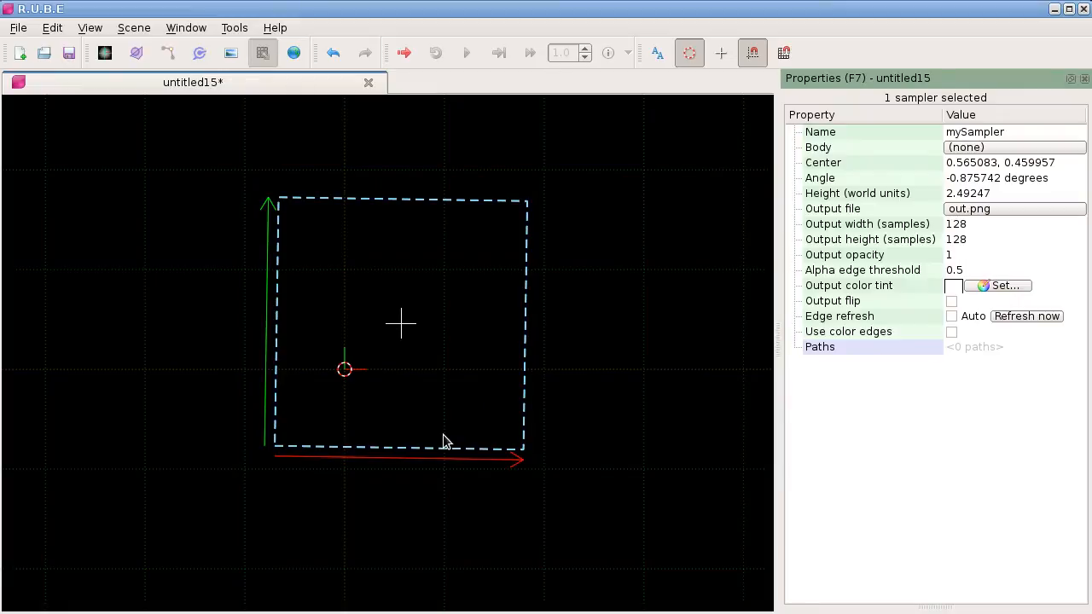
Add the carbody.png image from the samplersTut folder to the scene, inside the sampler's frame.
{"action": "mouse_move", "coordinate": [443, 435]}
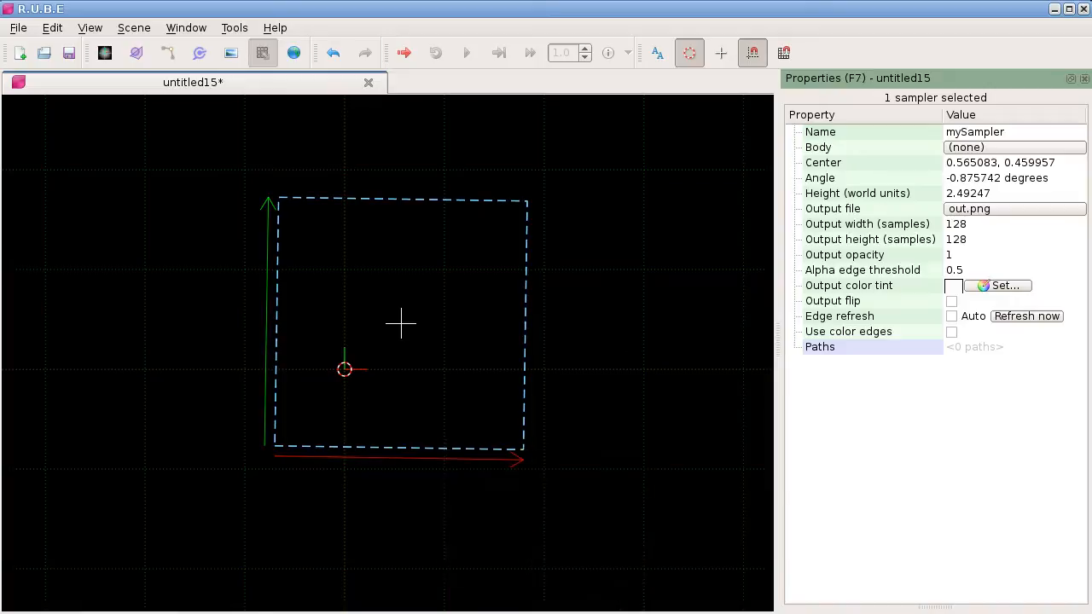
{"action": "left_click_drag", "start_coordinate": [1091, 0], "coordinate": [1091, 38]}
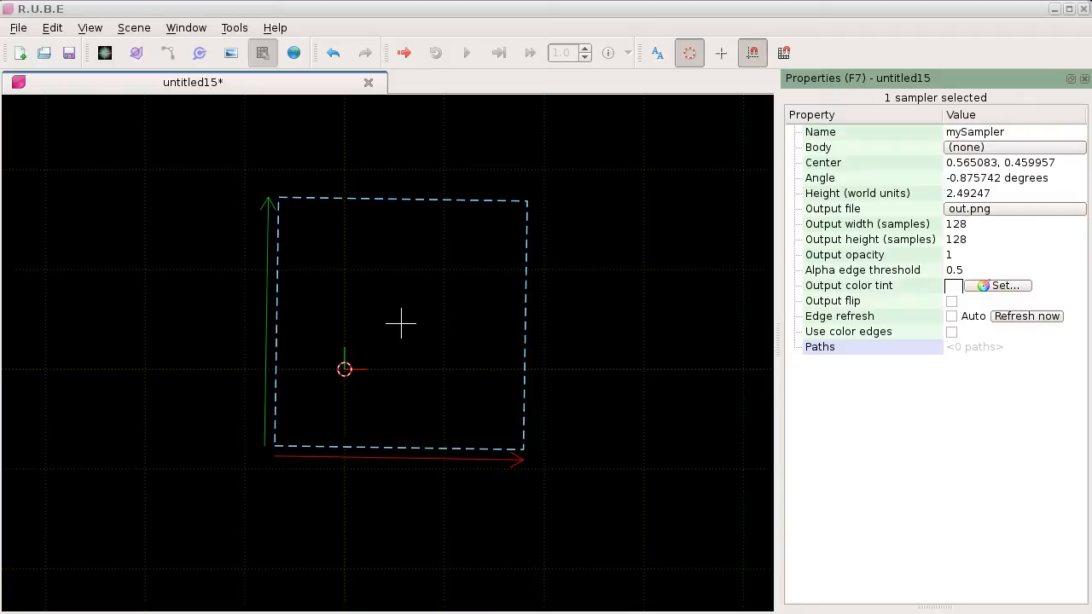
{"action": "left_click_drag", "start_coordinate": [854, 321], "coordinate": [419, 358]}
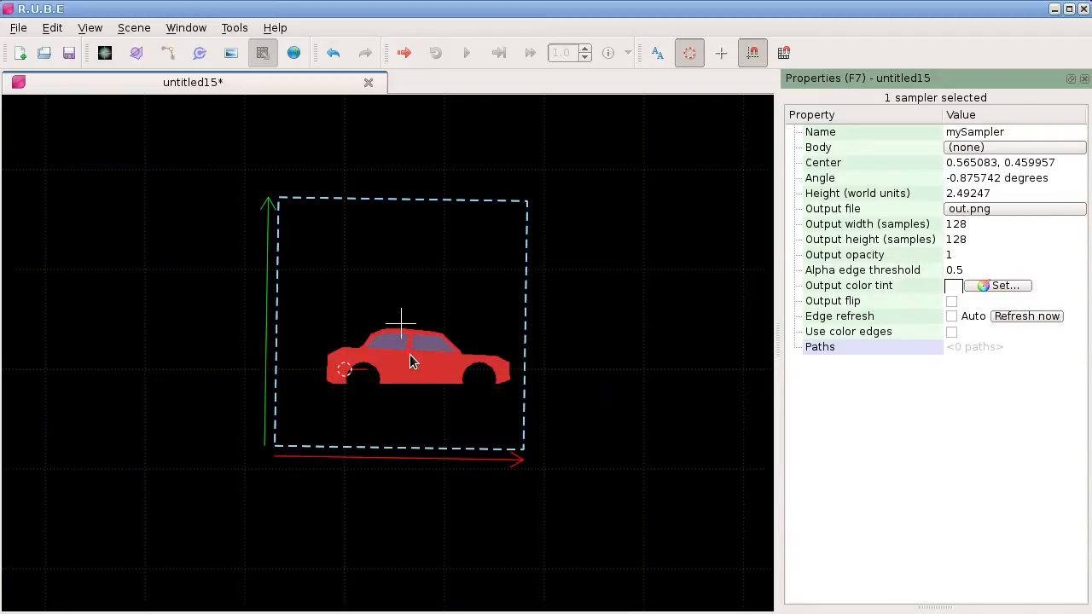
Scale and move the sampler around the car to a height of about 2.16 world units, centred at about (0.72, 0.14).
{"action": "key", "text": "s"}
{"action": "left_click", "coordinate": [464, 278]}
{"action": "key", "text": "g"}
{"action": "left_click", "coordinate": [491, 306]}
{"action": "key", "text": "r"}
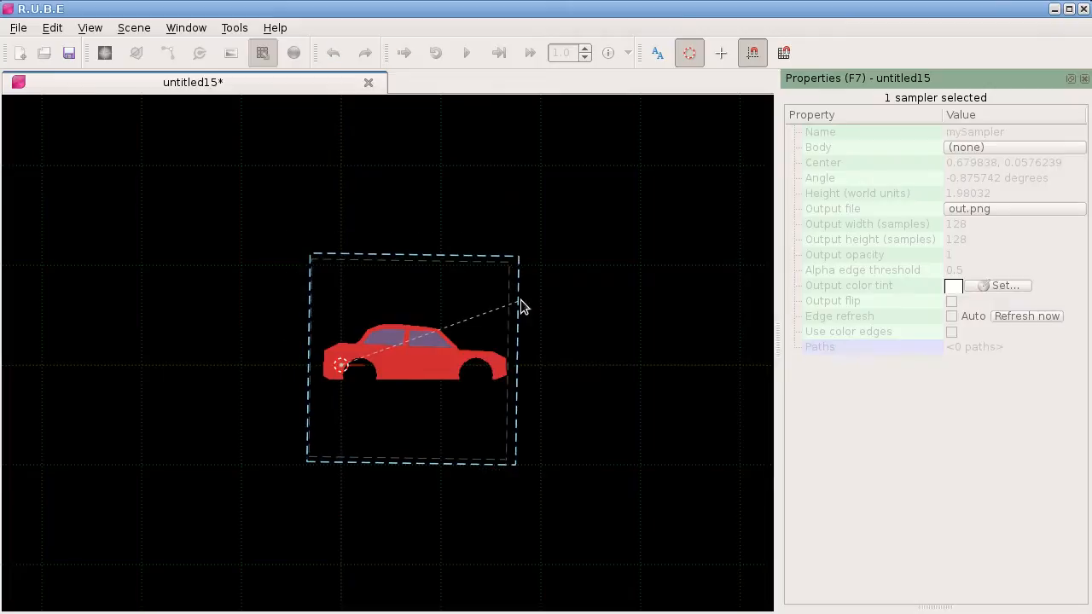
{"action": "left_click", "coordinate": [527, 297]}
{"action": "key", "text": "g"}
{"action": "left_click", "coordinate": [499, 291]}
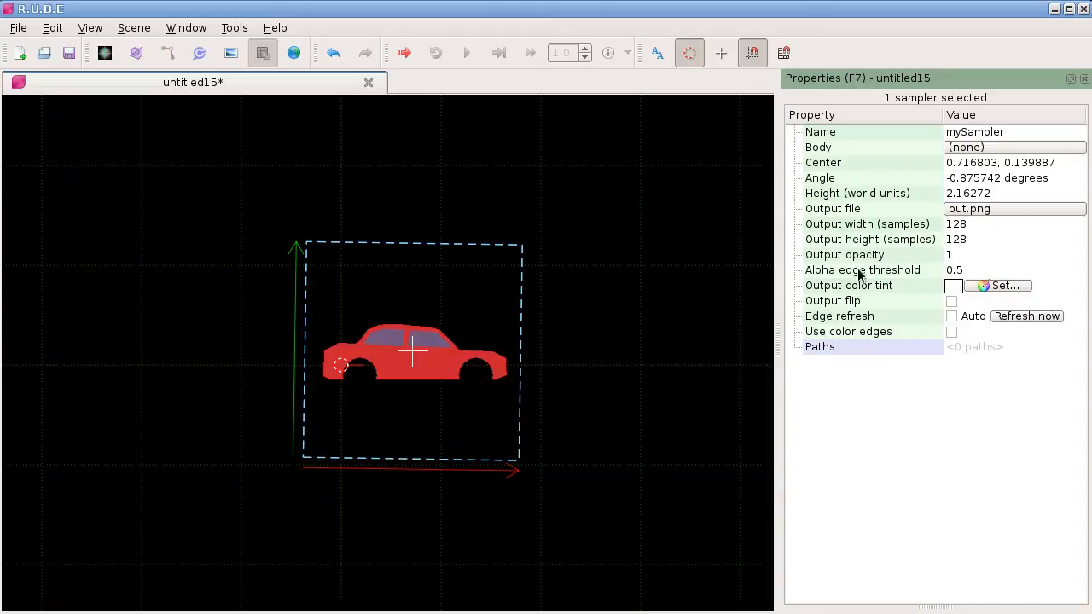
Set the sampler's angle to 0 degrees.
{"action": "left_click", "coordinate": [962, 179]}
{"action": "type", "text": "0"}
{"action": "key", "text": "Return"}
Look up the sampler command that writes its output to a file.
{"action": "scroll", "coordinate": [525, 338], "scroll_direction": "up", "scroll_amount": 2}
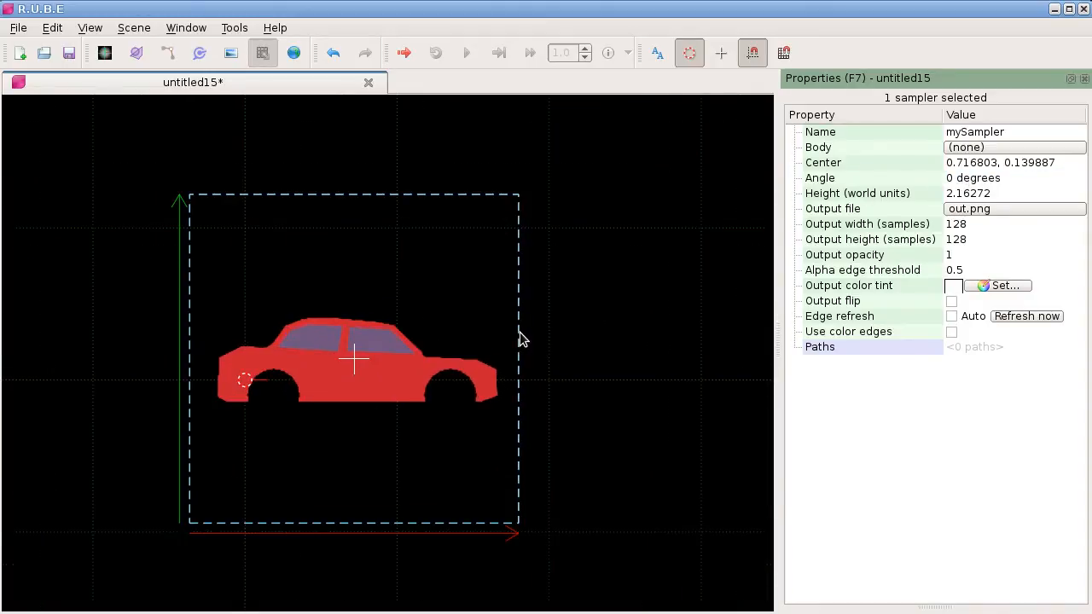
{"action": "right_click_drag", "start_coordinate": [480, 307], "coordinate": [520, 302]}
{"action": "right_click_drag", "start_coordinate": [459, 355], "coordinate": [454, 220]}
{"action": "left_click_drag", "start_coordinate": [483, 488], "coordinate": [476, 589]}
{"action": "right_click_drag", "start_coordinate": [628, 163], "coordinate": [623, 290]}
{"action": "scroll", "coordinate": [611, 286], "scroll_direction": "up", "scroll_amount": 1}
{"action": "right_click_drag", "start_coordinate": [606, 349], "coordinate": [621, 336]}
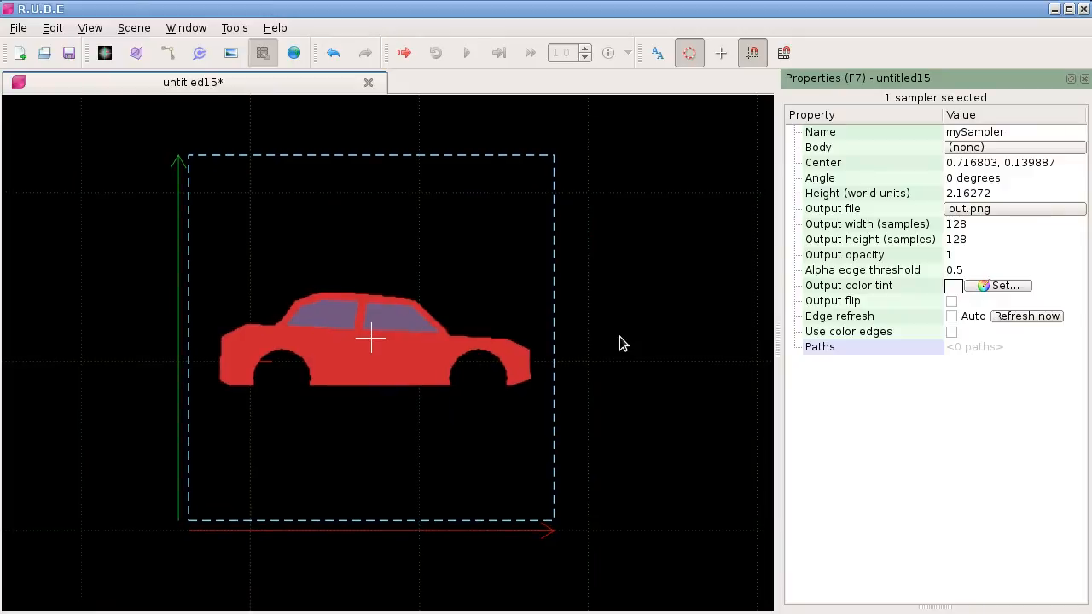
{"action": "right_click_drag", "start_coordinate": [581, 251], "coordinate": [531, 245]}
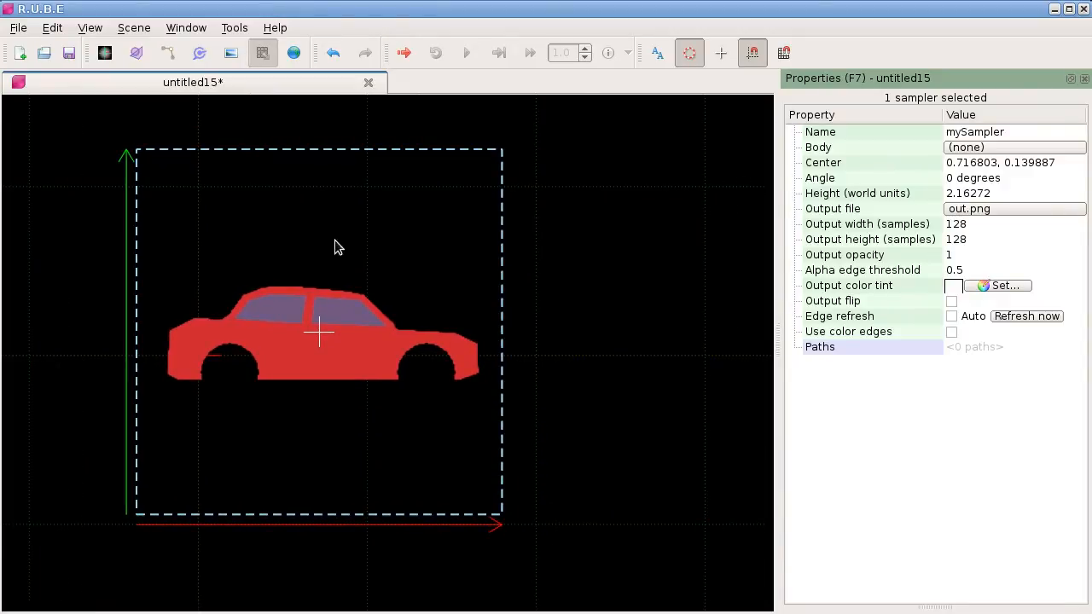
{"action": "right_click", "coordinate": [565, 207]}
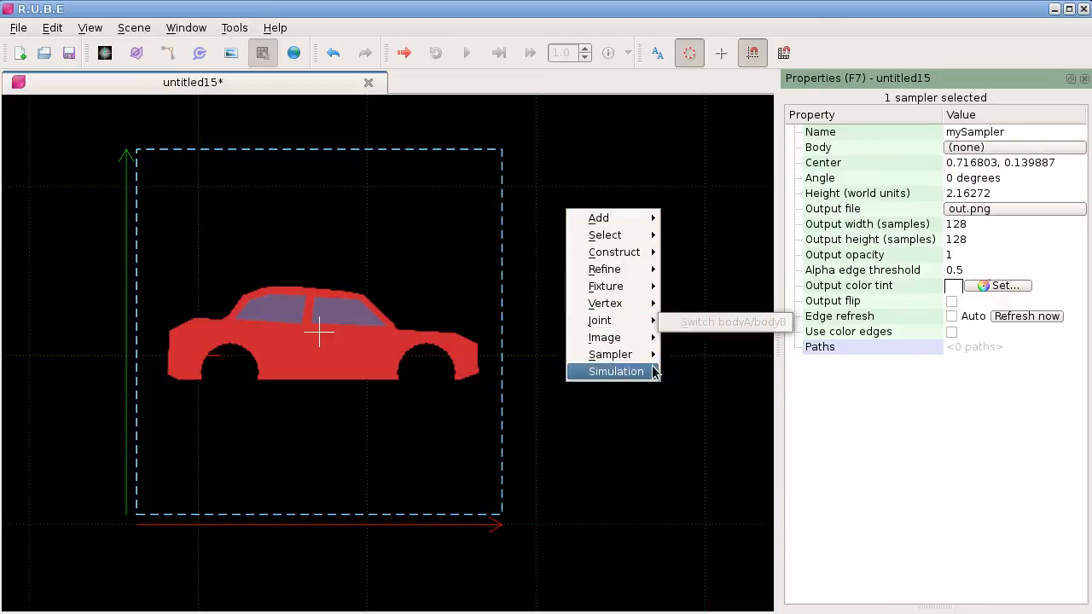
{"action": "mouse_move", "coordinate": [640, 364]}
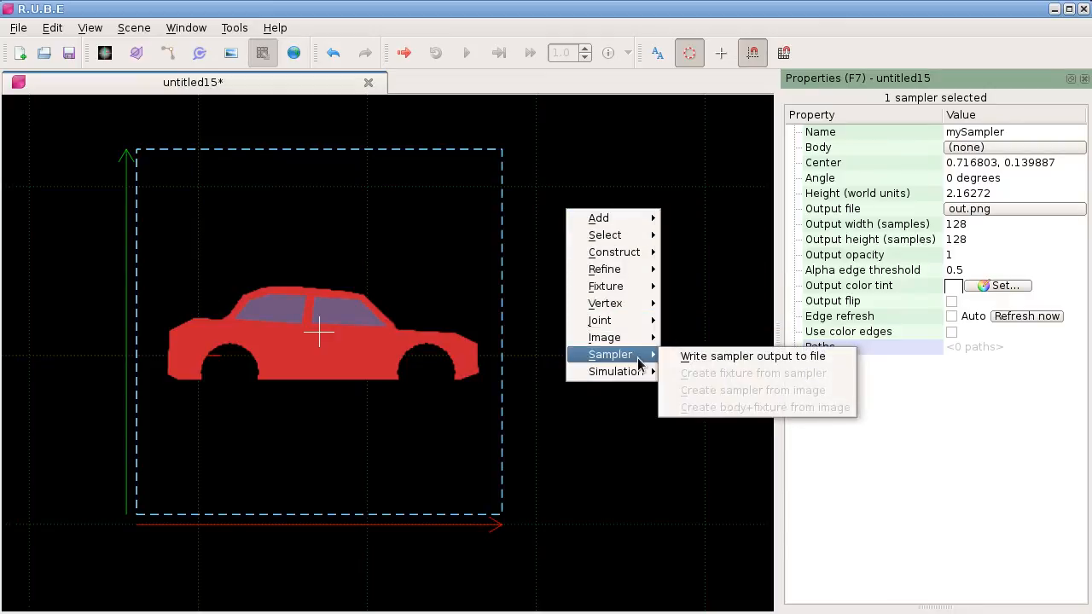
{"action": "left_click", "coordinate": [751, 356]}
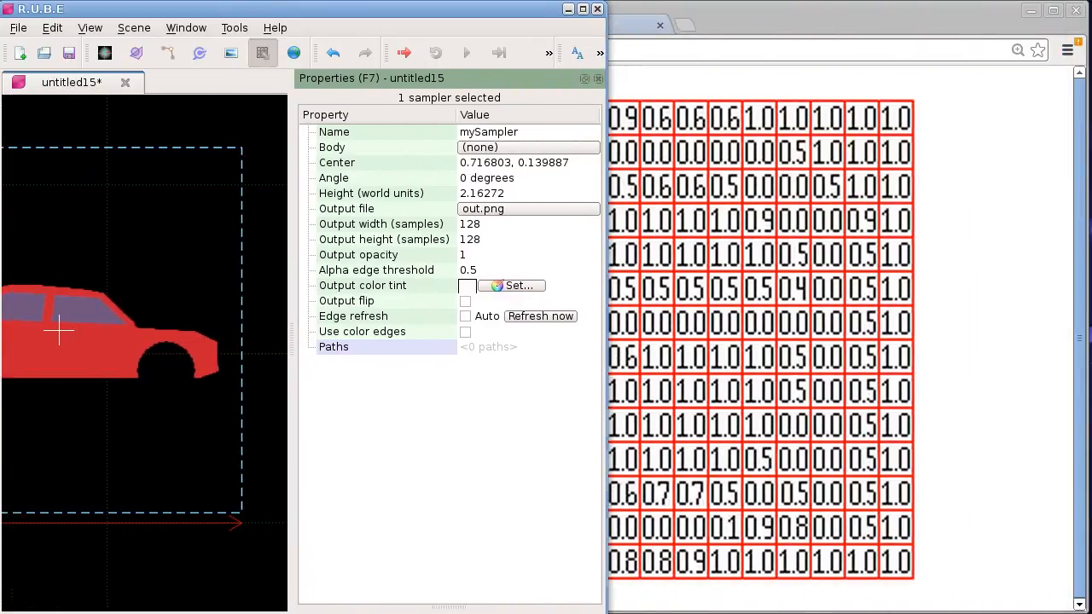
Place the samplersTut folder window beside the scene editor and look through the folder's files.
{"action": "left_click_drag", "start_coordinate": [745, 18], "coordinate": [710, 16]}
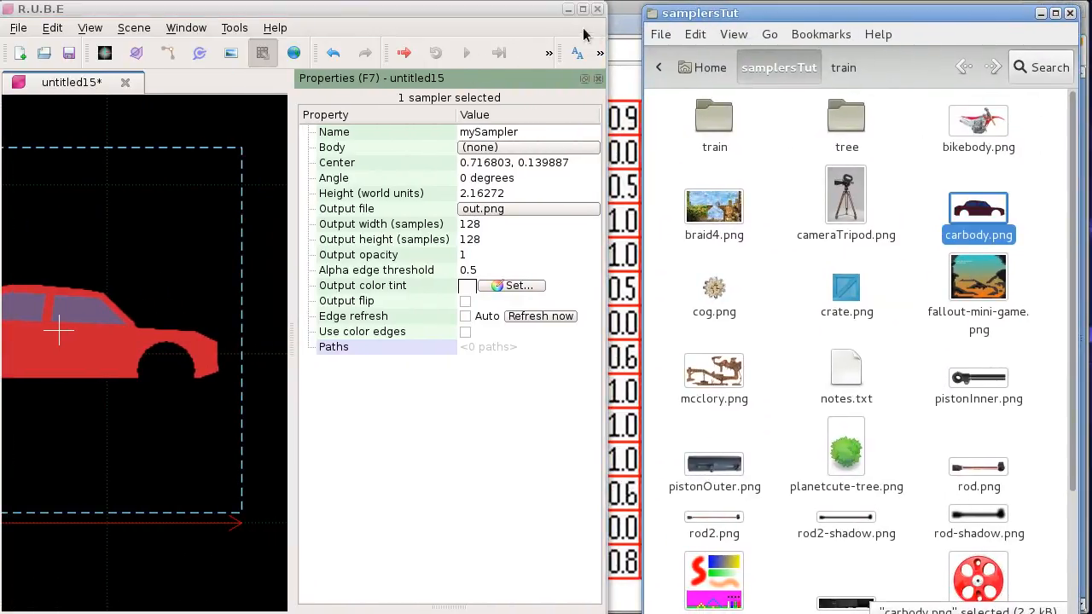
{"action": "left_click_drag", "start_coordinate": [606, 32], "coordinate": [629, 38]}
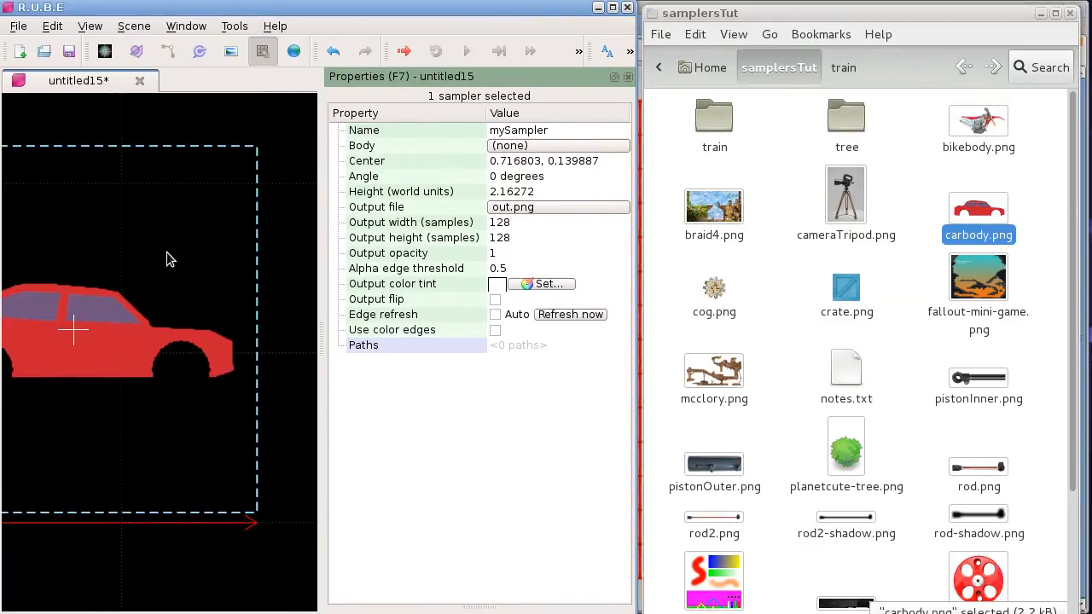
{"action": "scroll", "coordinate": [171, 265], "scroll_direction": "down", "scroll_amount": 3}
{"action": "scroll", "coordinate": [194, 258], "scroll_direction": "down", "scroll_amount": 1}
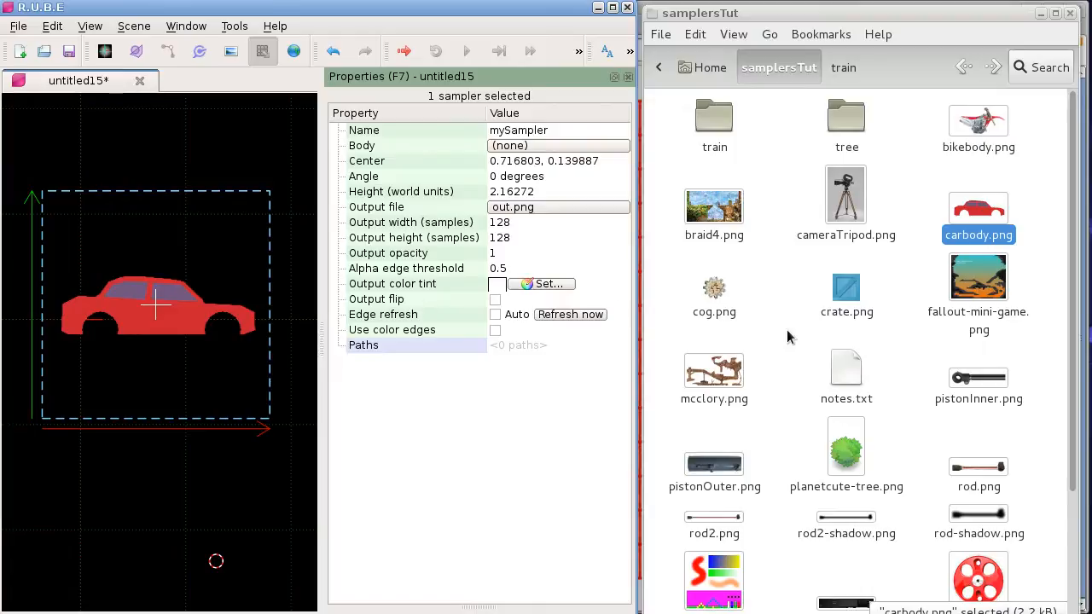
{"action": "scroll", "coordinate": [789, 341], "scroll_direction": "down", "scroll_amount": 3}
{"action": "scroll", "coordinate": [793, 376], "scroll_direction": "down", "scroll_amount": 2}
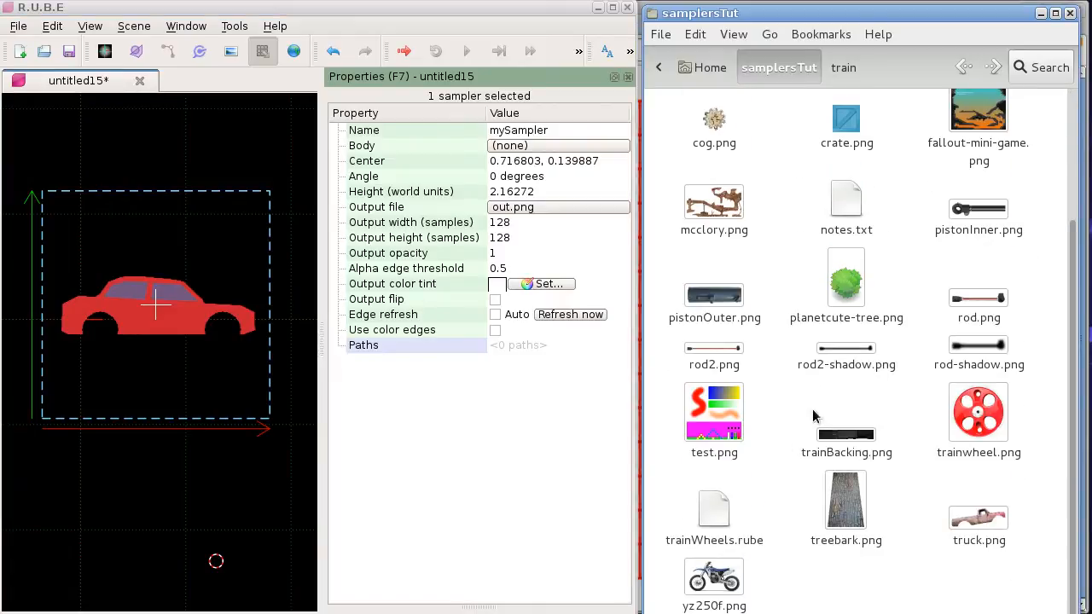
{"action": "scroll", "coordinate": [815, 375], "scroll_direction": "up", "scroll_amount": 5}
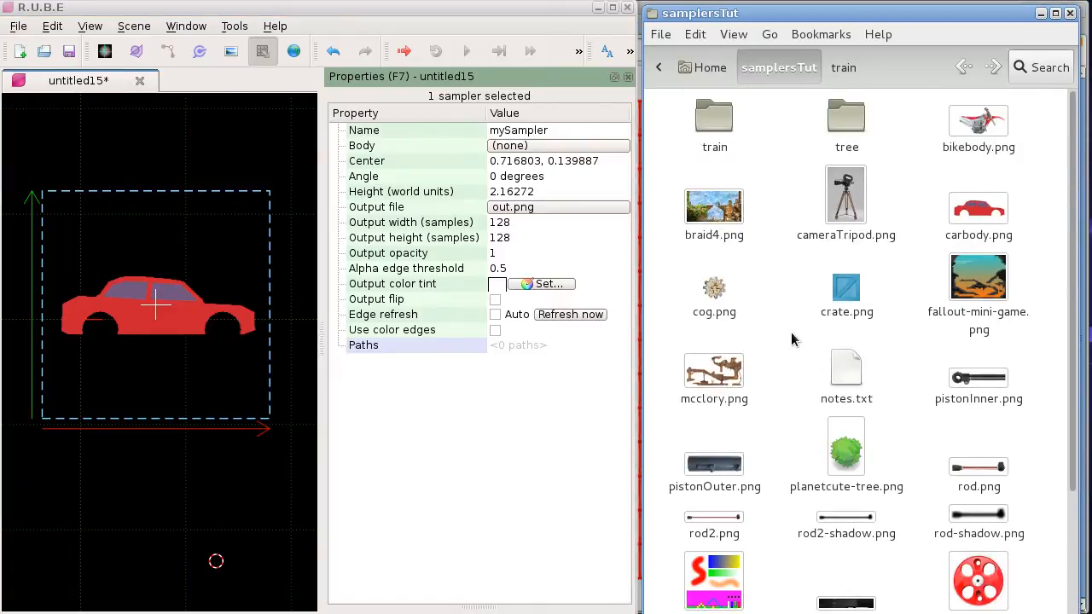
{"action": "scroll", "coordinate": [792, 340], "scroll_direction": "down", "scroll_amount": 4}
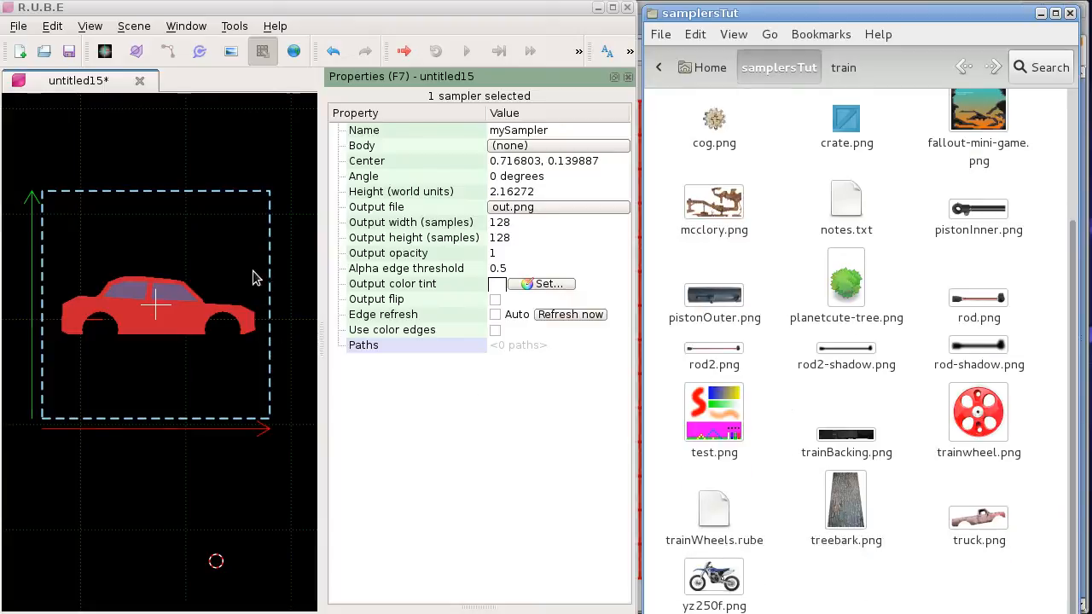
Write the sampler's output to its file out.png.
{"action": "right_click", "coordinate": [211, 176]}
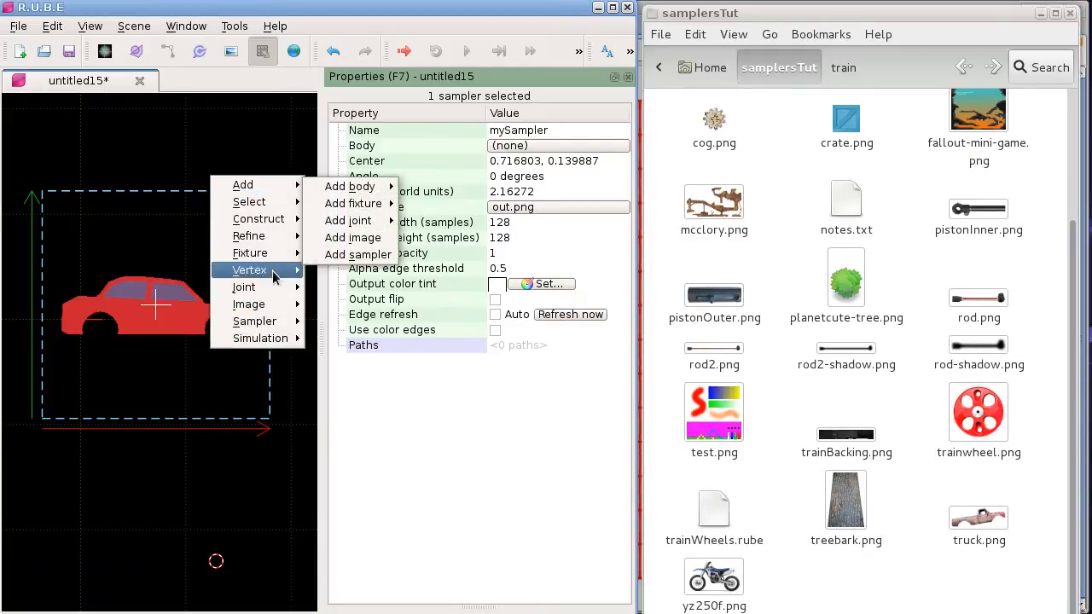
{"action": "mouse_move", "coordinate": [277, 322]}
{"action": "left_click", "coordinate": [413, 324]}
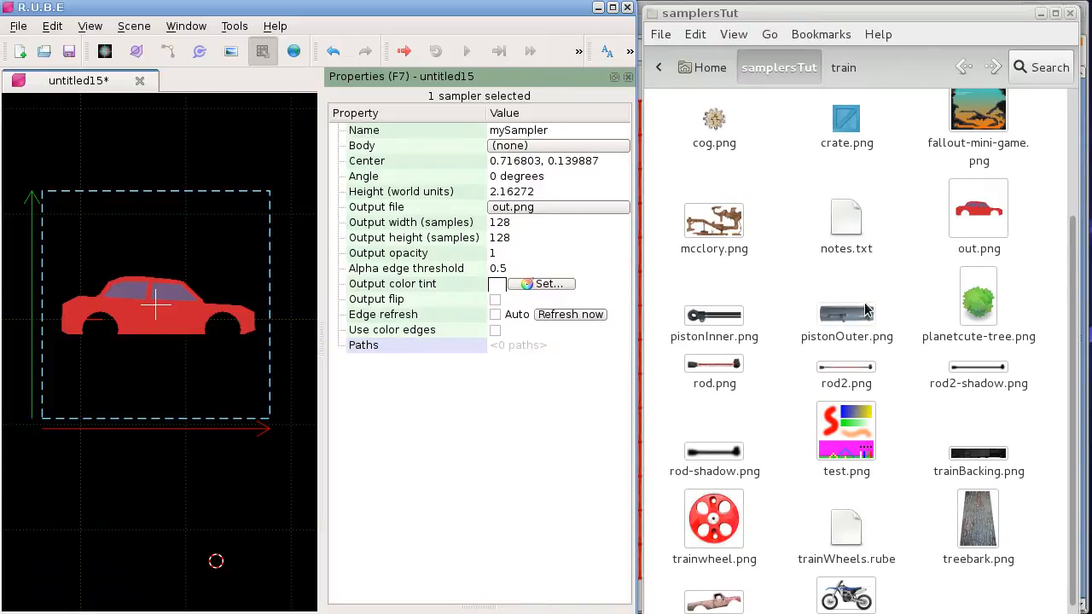
Open out.png from the samplersTut folder in the image viewer and place its window beside the scene.
{"action": "right_click", "coordinate": [983, 214]}
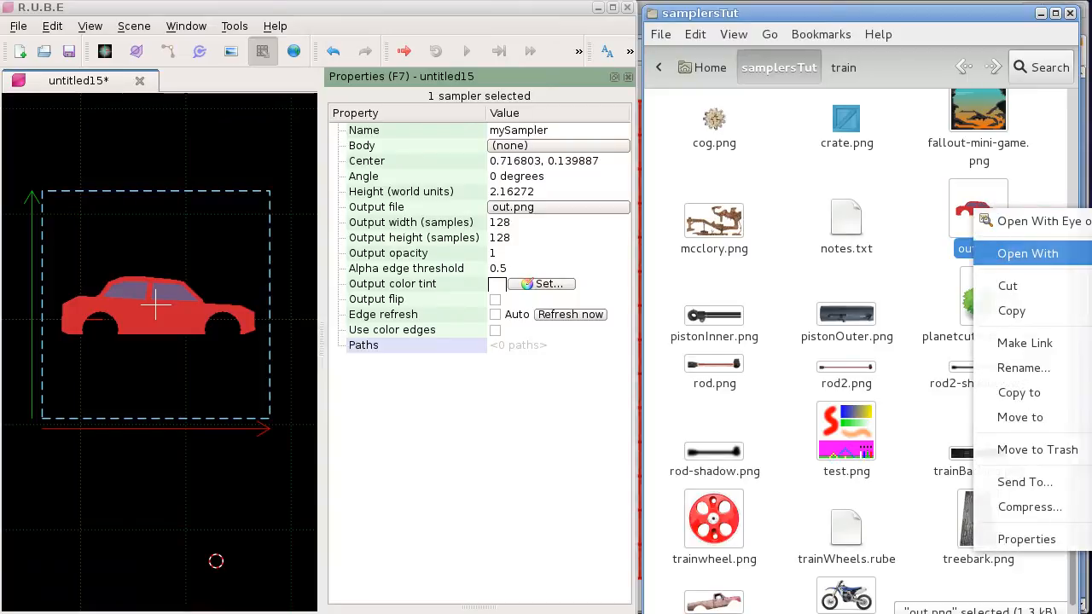
{"action": "left_click", "coordinate": [1005, 252]}
{"action": "left_click_drag", "start_coordinate": [884, 324], "coordinate": [880, 134]}
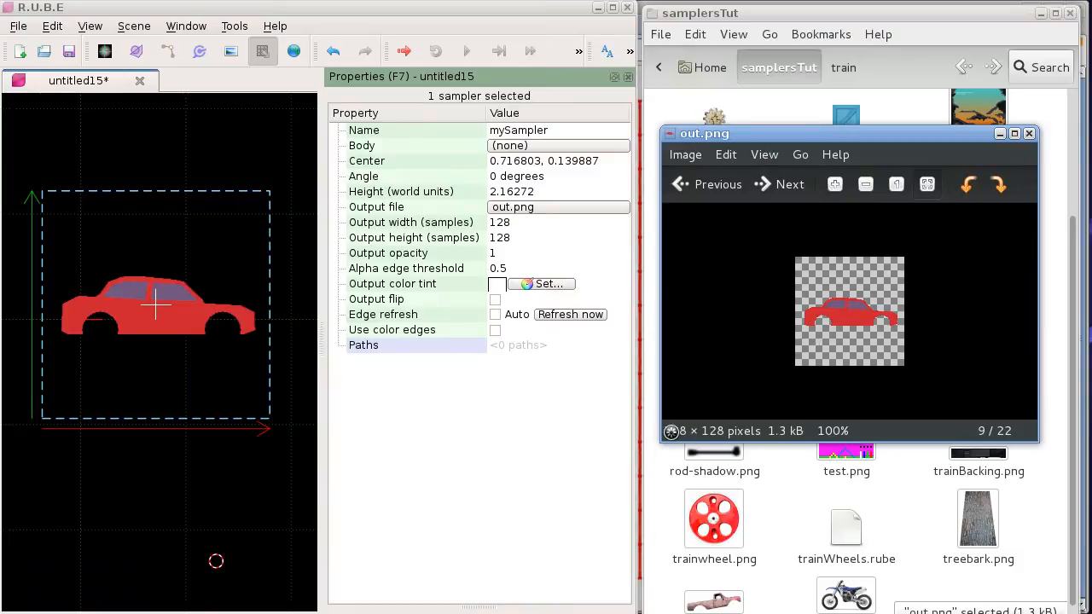
Set both the output width and the output height of the sampler to 256 samples.
{"action": "left_click", "coordinate": [518, 228]}
{"action": "left_click", "coordinate": [519, 229]}
{"action": "type", "text": "256"}
{"action": "key", "text": "Tab"}
{"action": "type", "text": "256"}
{"action": "key", "text": "Return"}
Write the 256-sample output to out.png again and make the image viewer window taller to fit it.
{"action": "right_click", "coordinate": [252, 181]}
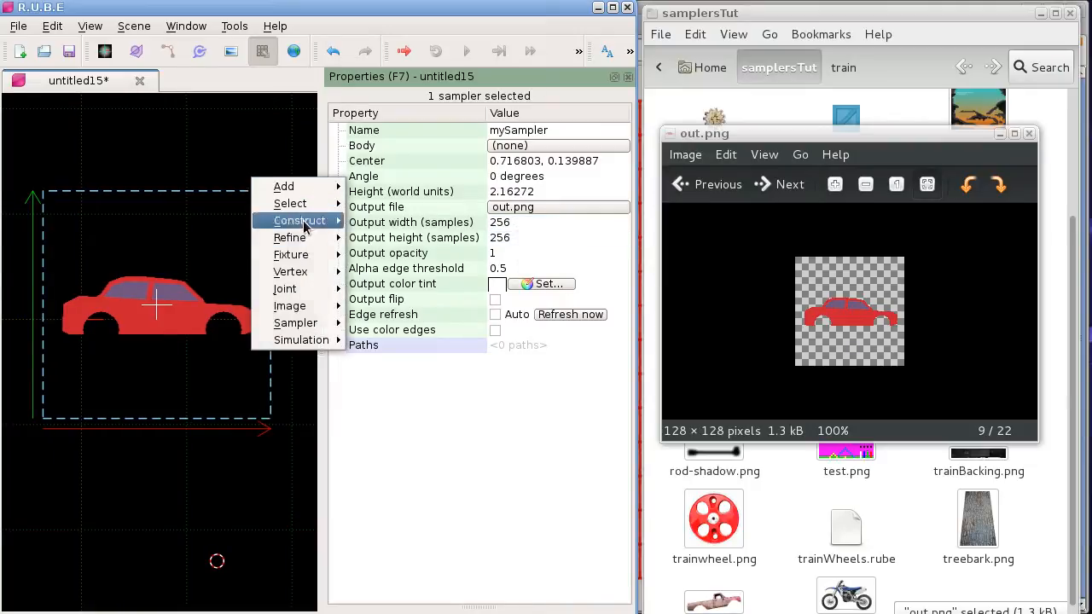
{"action": "mouse_move", "coordinate": [298, 322]}
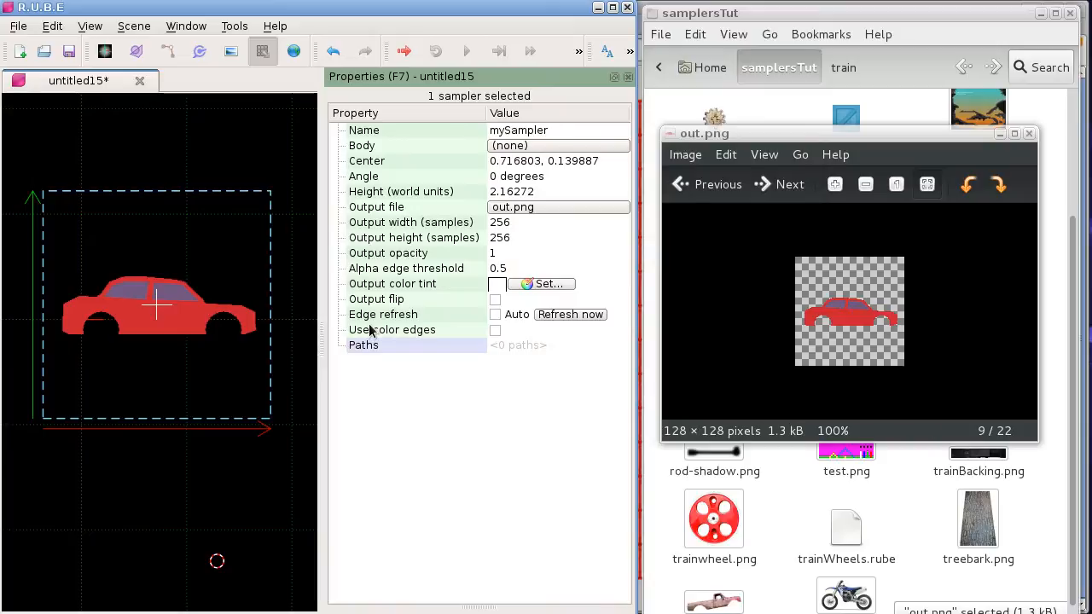
{"action": "left_click_drag", "start_coordinate": [778, 442], "coordinate": [779, 548]}
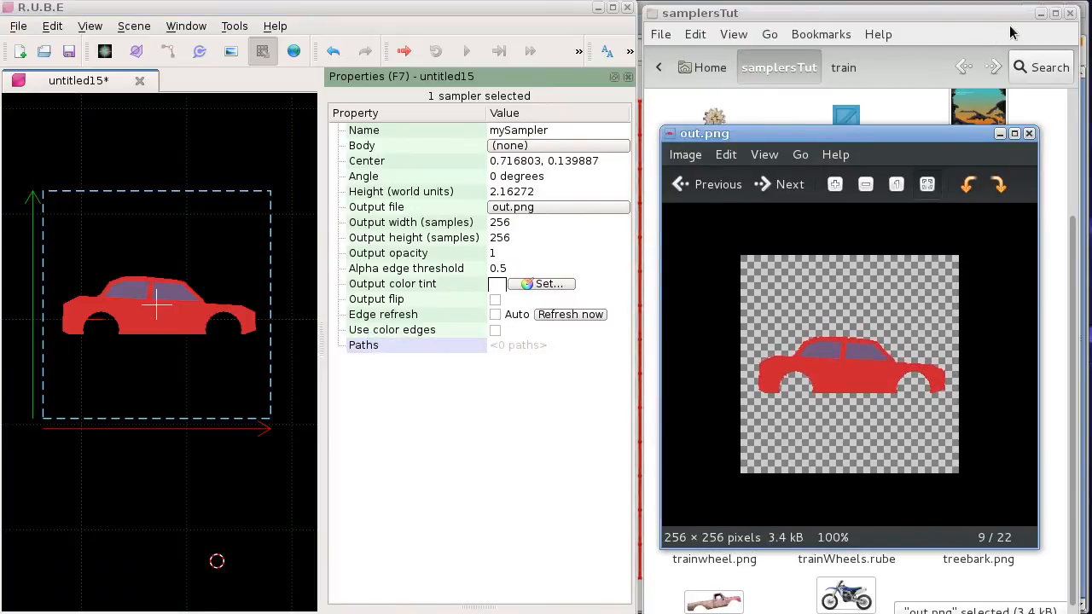
Hide the folder and browser windows, and enlarge the out.png viewer to fill the space beside the scene editor.
{"action": "left_click_drag", "start_coordinate": [986, 12], "coordinate": [1091, 39]}
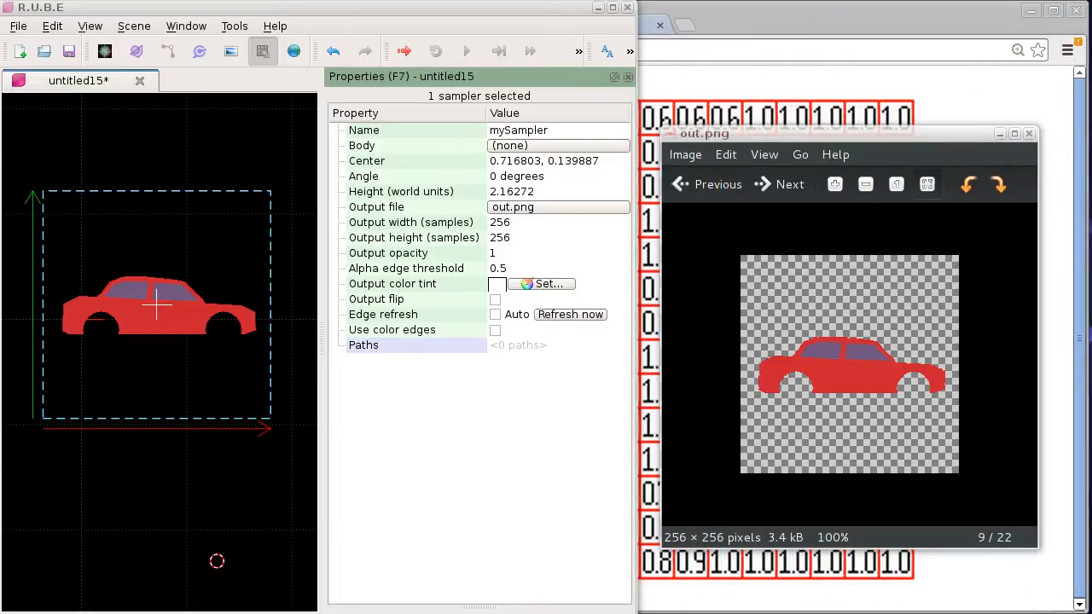
{"action": "left_click", "coordinate": [1031, 10]}
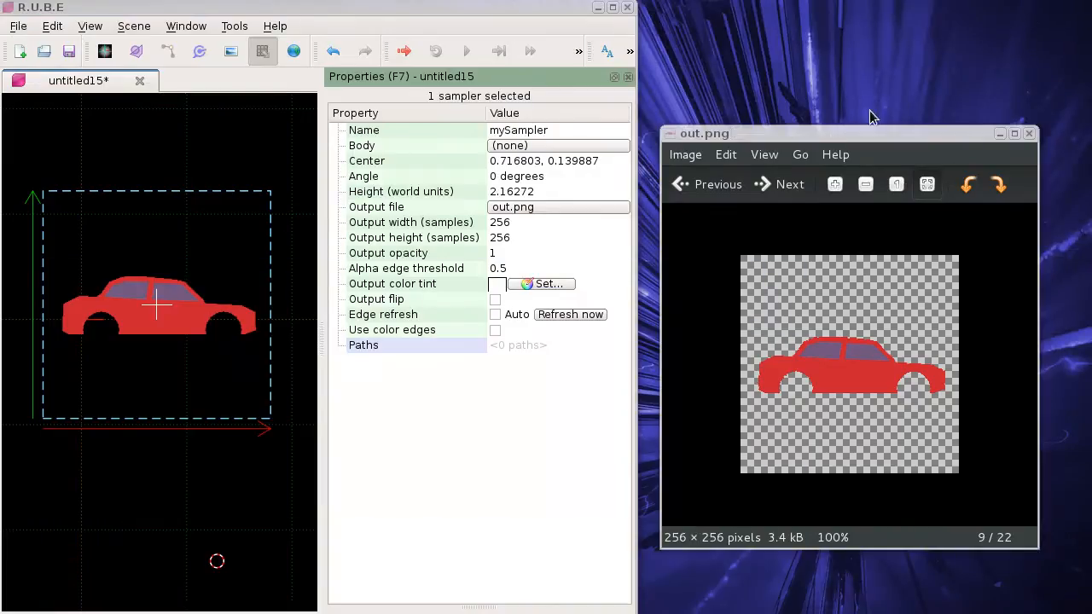
{"action": "left_click_drag", "start_coordinate": [817, 139], "coordinate": [803, 22]}
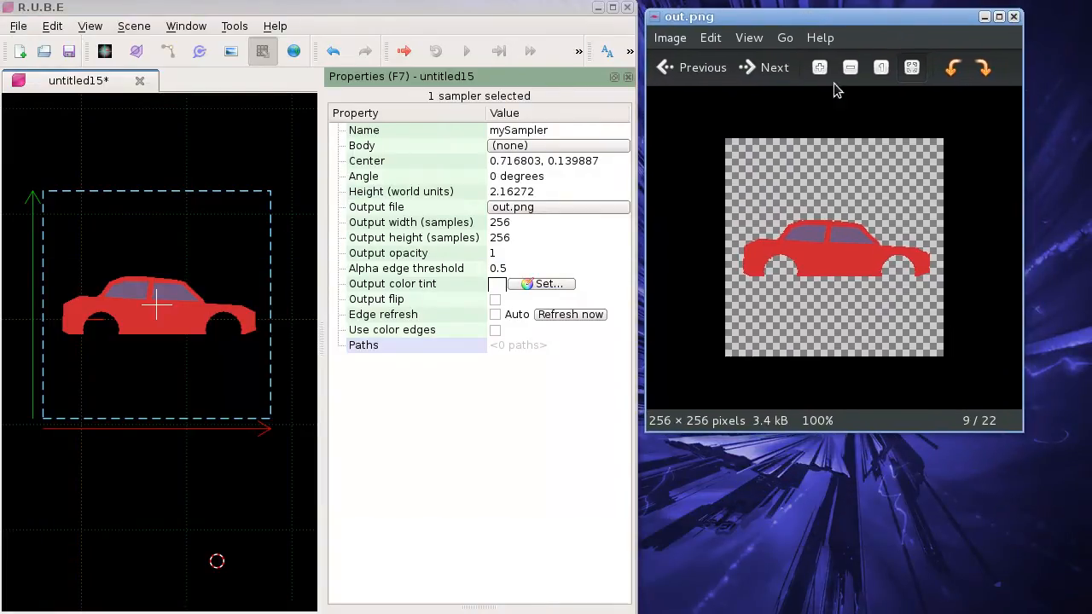
{"action": "left_click_drag", "start_coordinate": [1023, 432], "coordinate": [1082, 607]}
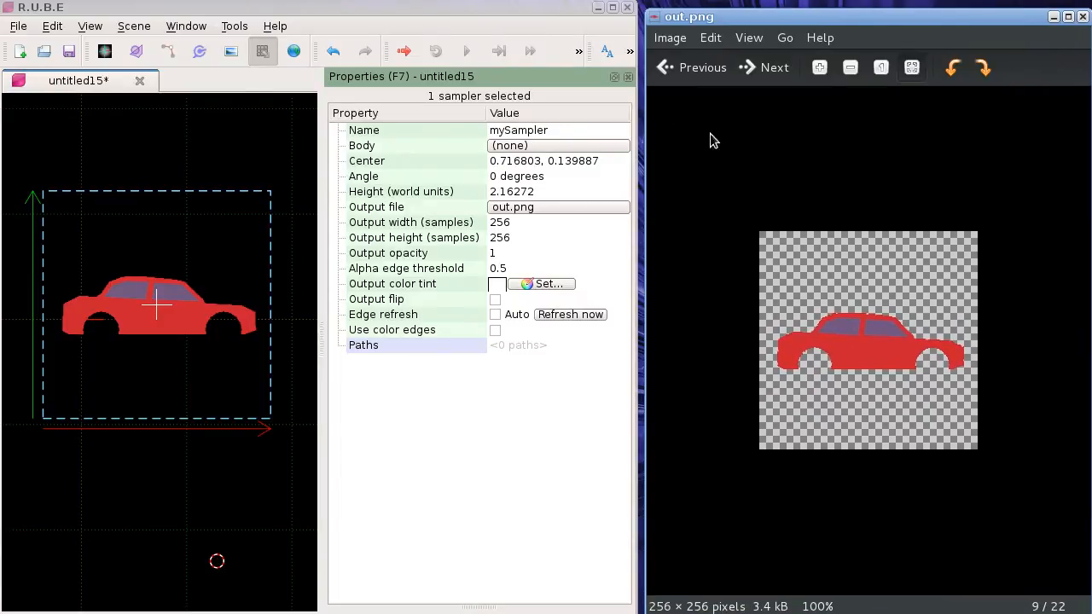
Scale the sampler down to a height of about 1.59 world units, with its centre at about (0.87, -0.50).
{"action": "left_click", "coordinate": [500, 10]}
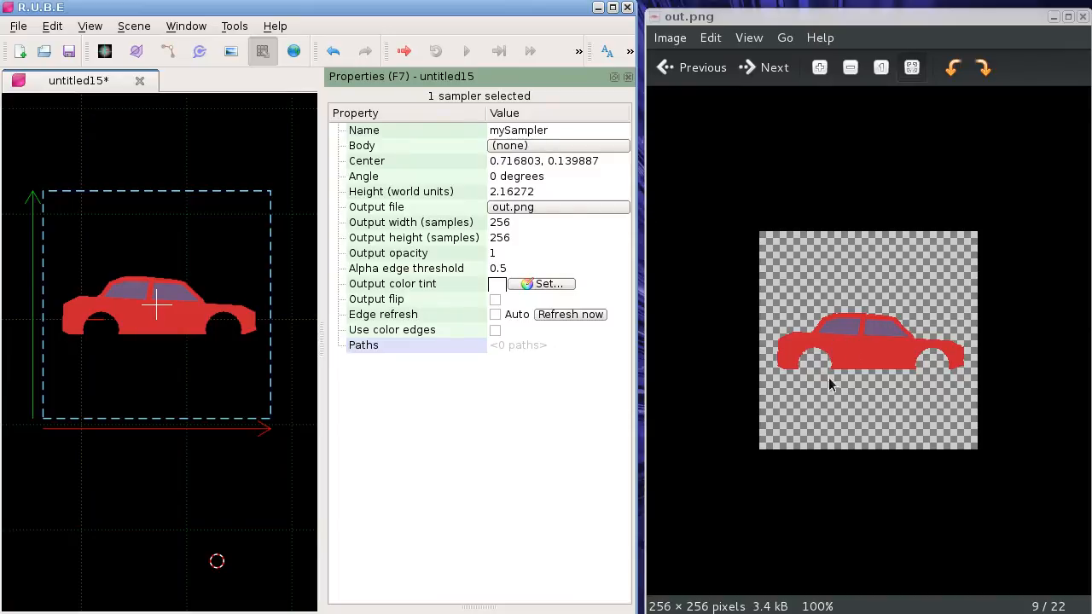
{"action": "right_click_drag", "start_coordinate": [183, 365], "coordinate": [188, 369]}
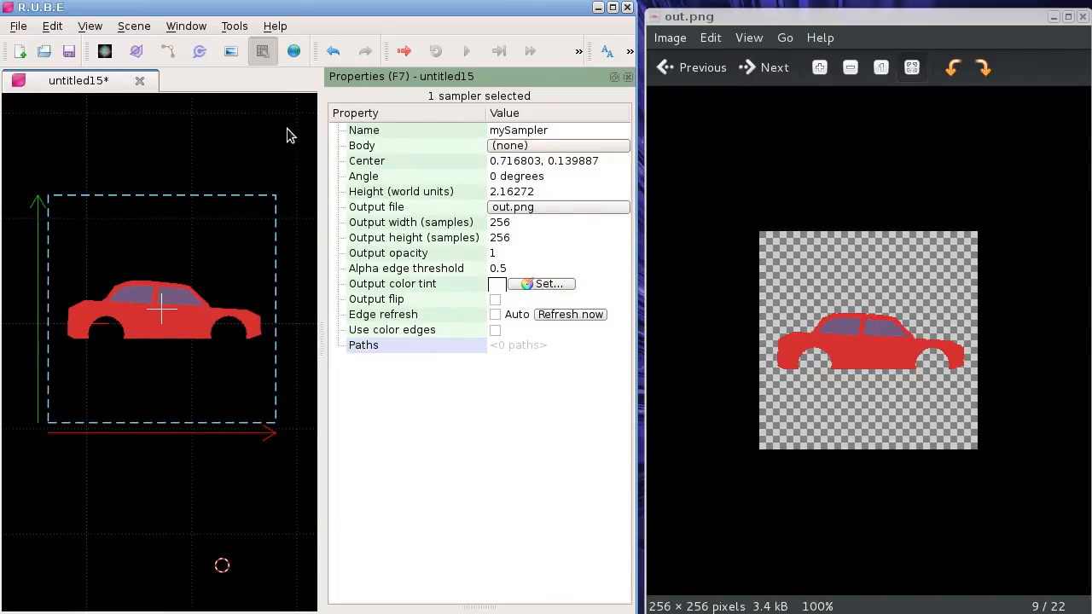
{"action": "key", "text": "s"}
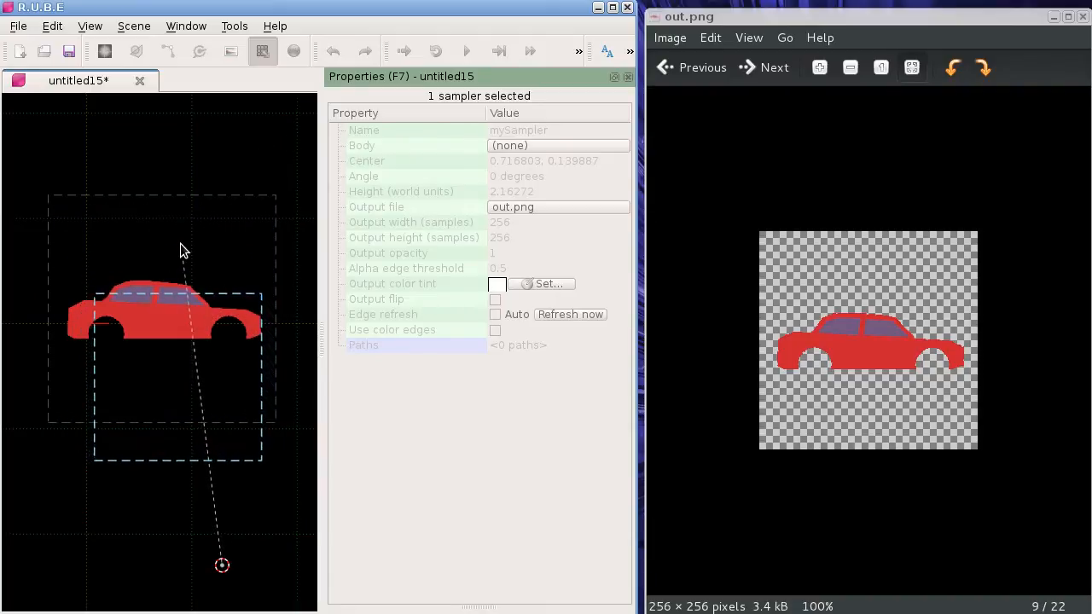
{"action": "left_click", "coordinate": [183, 243]}
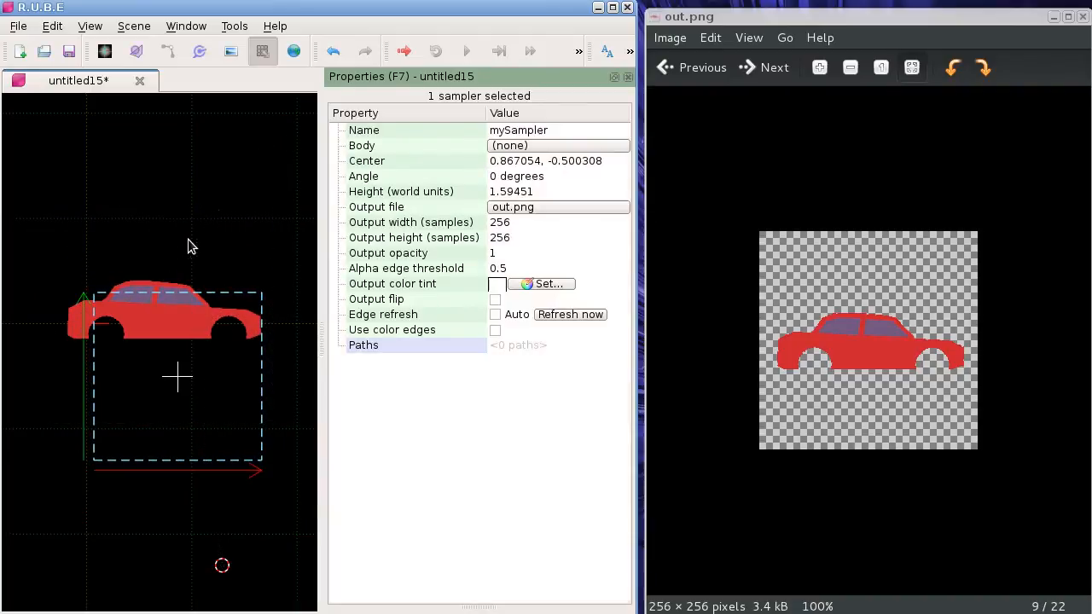
Write the output of the scaled-down sampler, which covers only part of the car, to out.png.
{"action": "right_click", "coordinate": [236, 156]}
{"action": "mouse_move", "coordinate": [298, 304]}
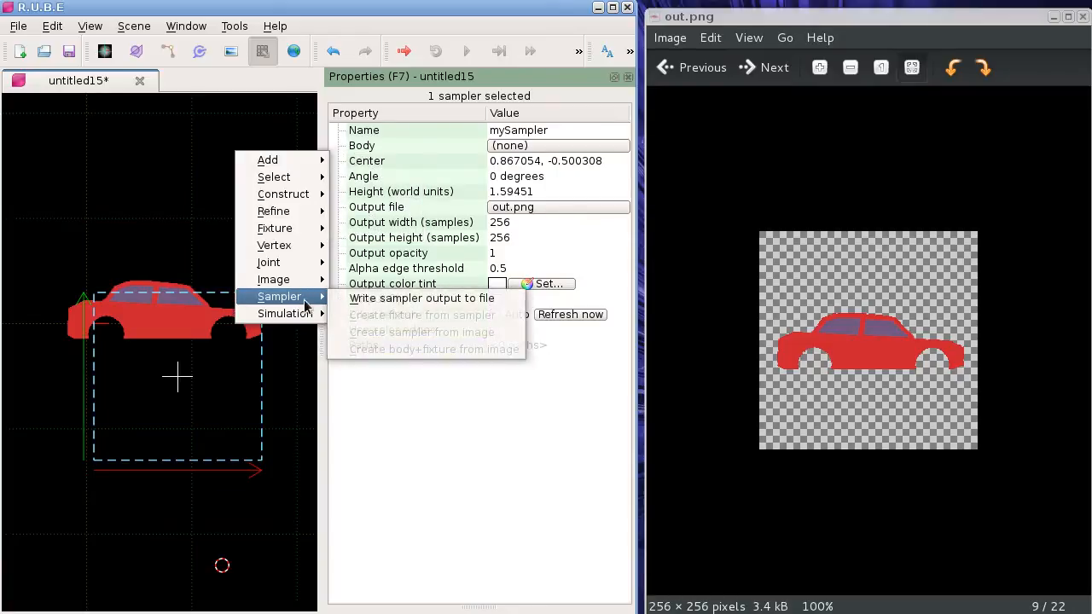
{"action": "left_click", "coordinate": [357, 299]}
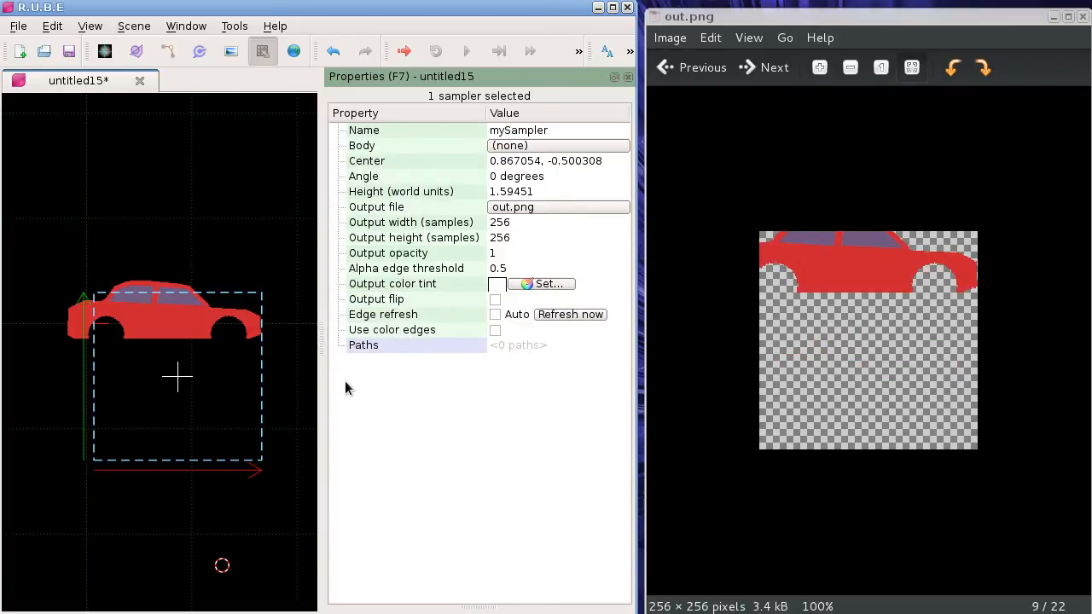
Shrink the sampler to a height of about 0.55 world units and centre it on the car's front window at about (0.89, 0.24).
{"action": "right_click_drag", "start_coordinate": [214, 415], "coordinate": [214, 397]}
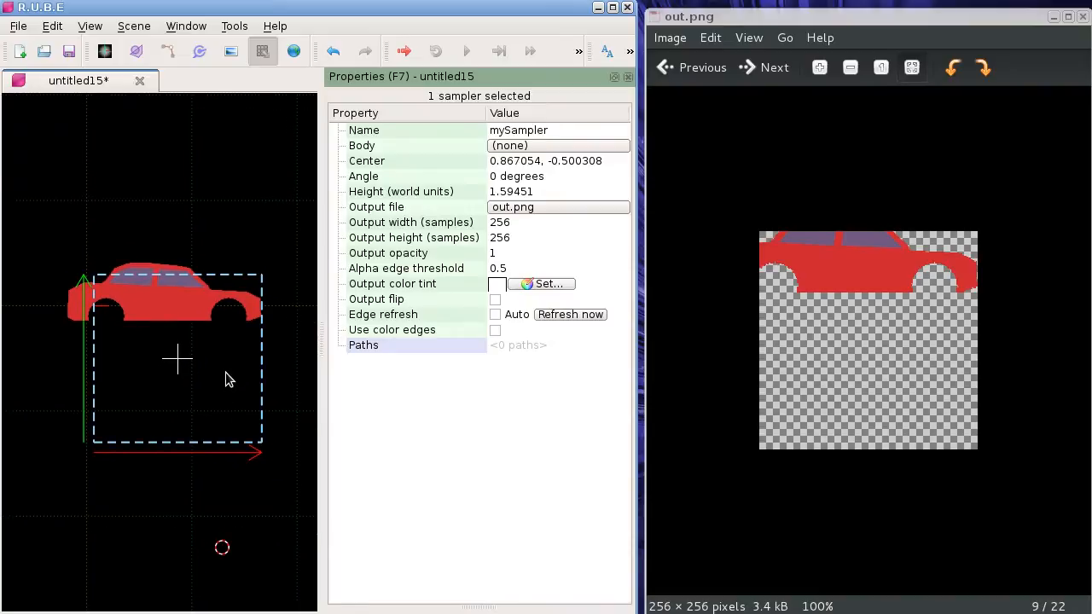
{"action": "key", "text": "t"}
{"action": "left_click", "coordinate": [223, 329]}
{"action": "key", "text": "s"}
{"action": "key", "text": "s"}
{"action": "left_click", "coordinate": [189, 261]}
{"action": "key", "text": "t"}
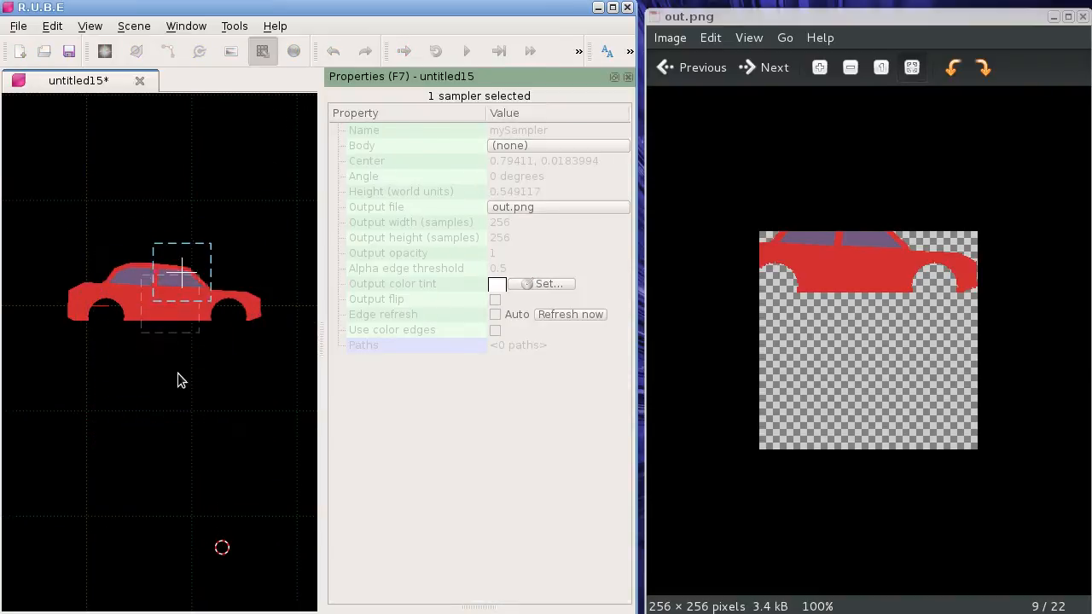
{"action": "left_click", "coordinate": [177, 387]}
Write the sampler's close-up of the car window to out.png.
{"action": "right_click", "coordinate": [230, 218]}
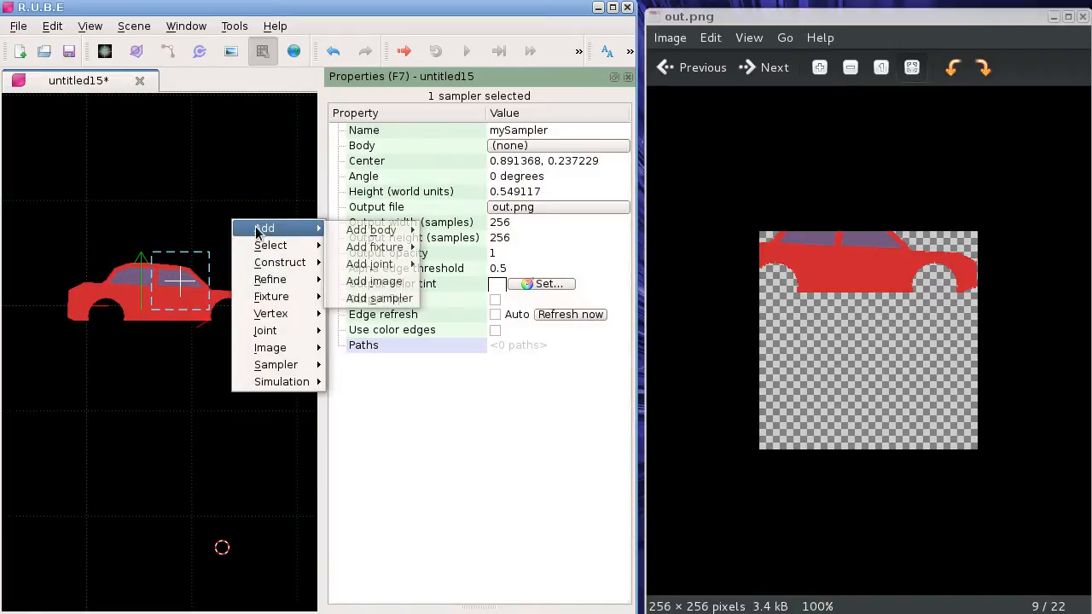
{"action": "mouse_move", "coordinate": [276, 365]}
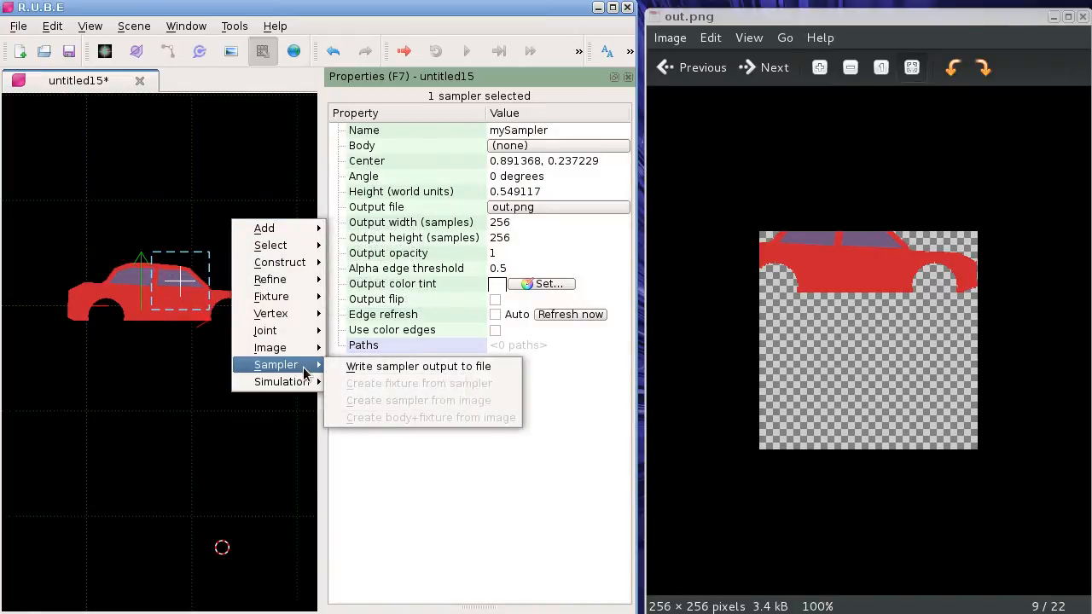
{"action": "left_click", "coordinate": [373, 367]}
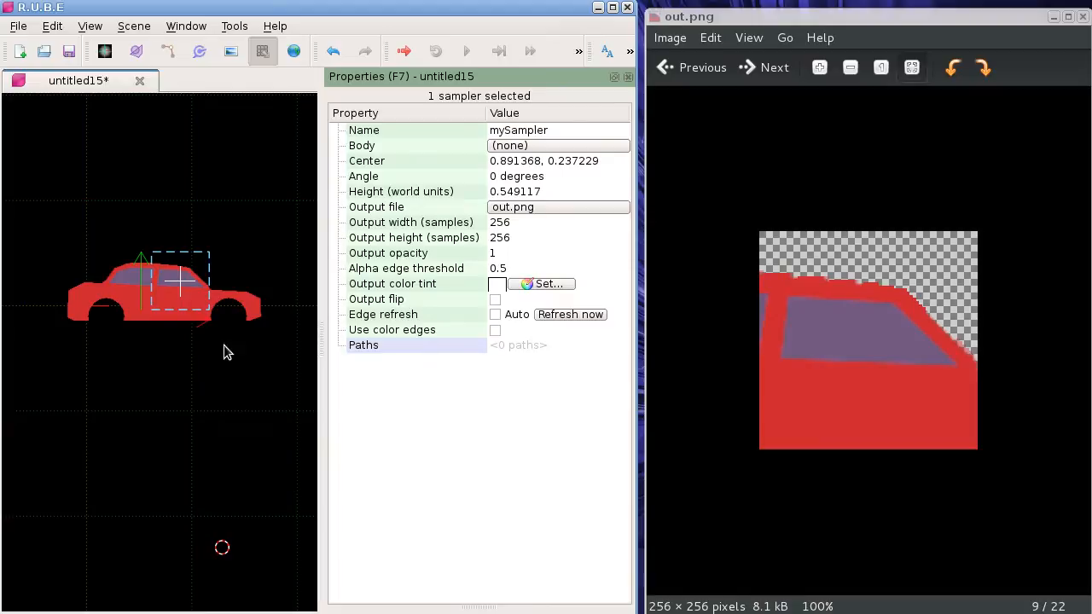
Rotate the sampler to about -47.57 degrees and write its output to out.png.
{"action": "key", "text": "r"}
{"action": "left_click", "coordinate": [239, 256]}
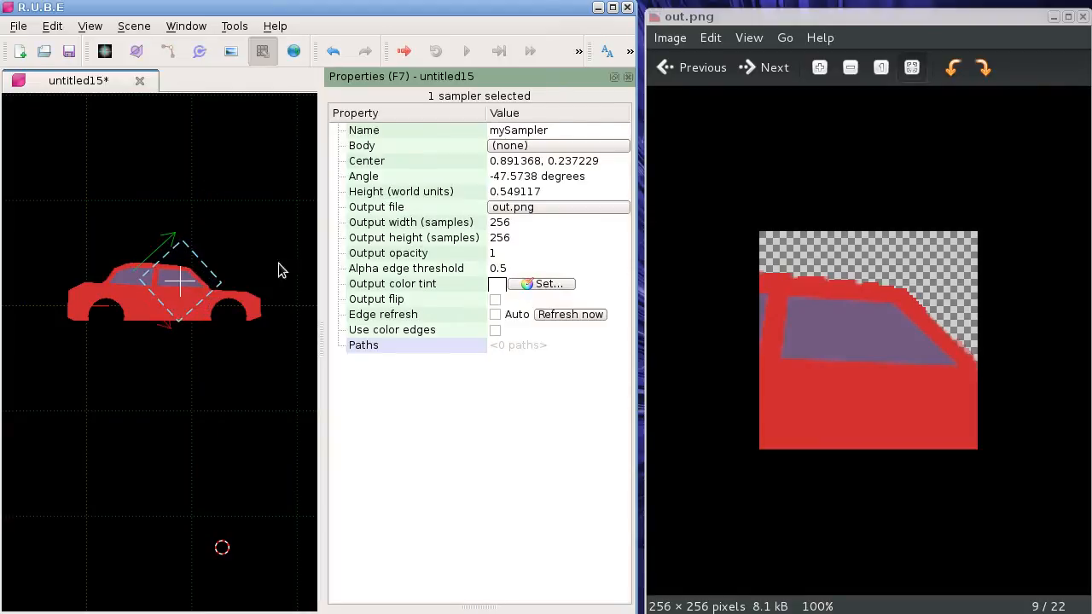
{"action": "right_click", "coordinate": [223, 168]}
{"action": "left_click", "coordinate": [403, 312]}
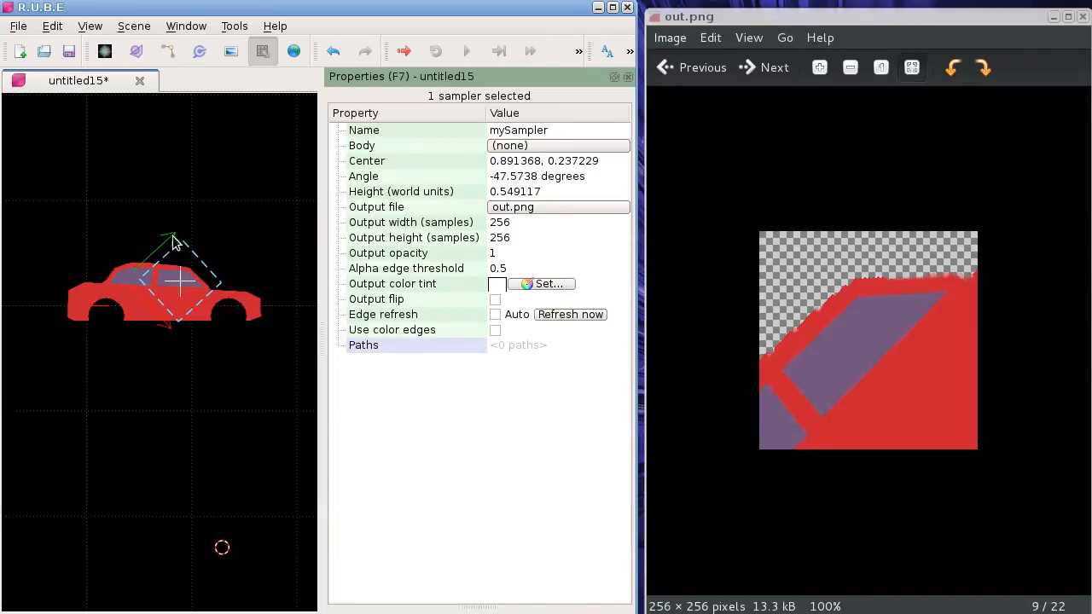
Move the rotated sampler to the car's front wheel arch at about (1.19, 0.05) and write its output to out.png.
{"action": "scroll", "coordinate": [182, 265], "scroll_direction": "up", "scroll_amount": 2}
{"action": "left_click_drag", "start_coordinate": [220, 268], "coordinate": [275, 309]}
{"action": "right_click", "coordinate": [256, 179]}
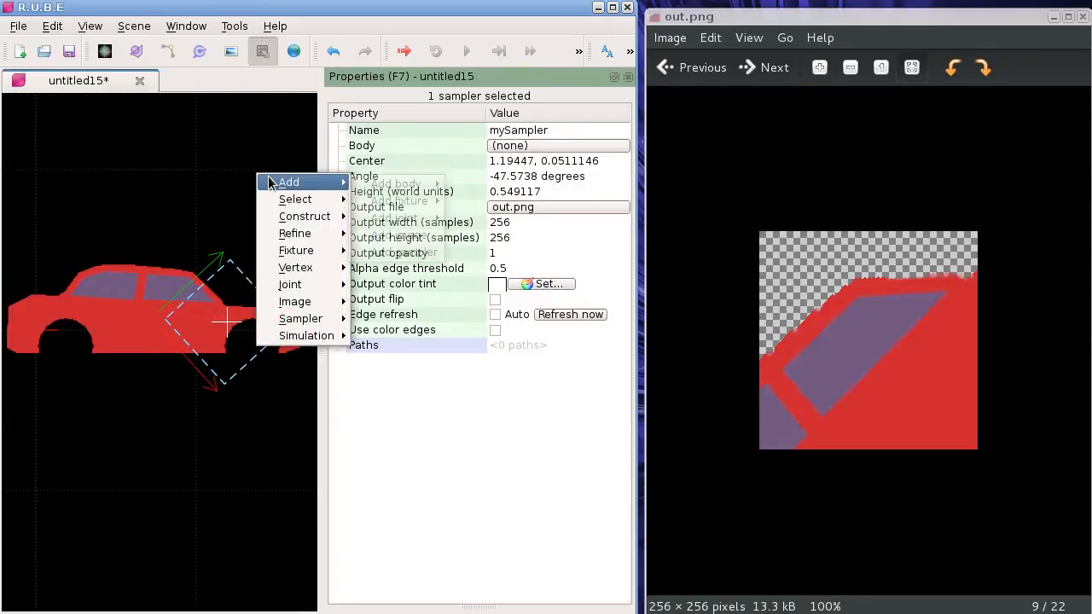
{"action": "mouse_move", "coordinate": [305, 318]}
{"action": "left_click", "coordinate": [383, 322]}
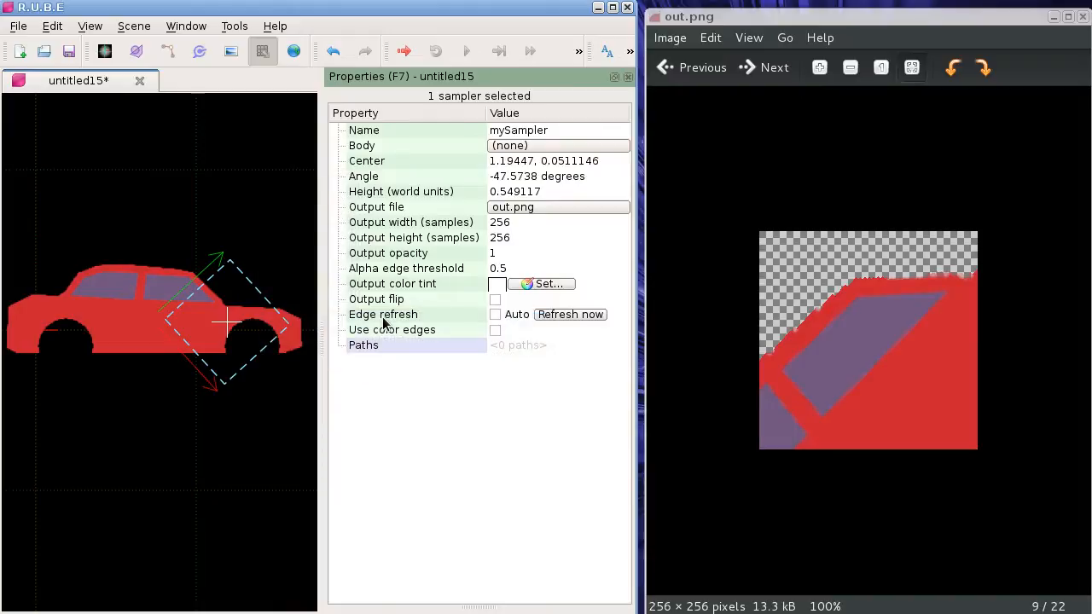
Undo the sampler's moves, rotation and scaling, back to the large square that encloses the whole car.
{"action": "scroll", "coordinate": [209, 267], "scroll_direction": "down", "scroll_amount": 3}
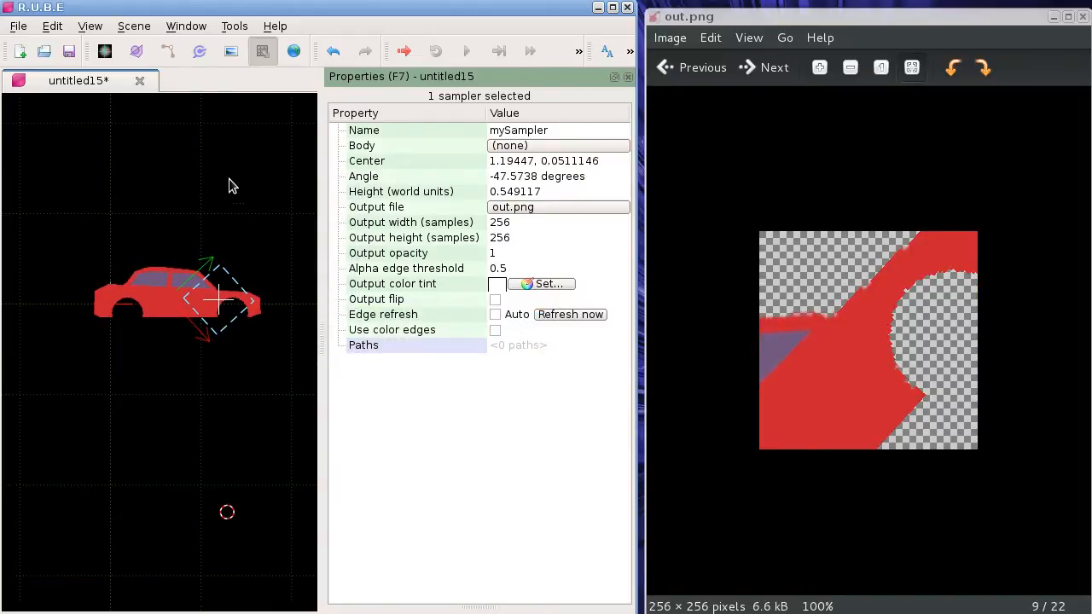
{"action": "key", "text": "r"}
{"action": "key", "text": "Escape"}
{"action": "key", "text": "ctrl+z"}
{"action": "key", "text": "ctrl+z"}
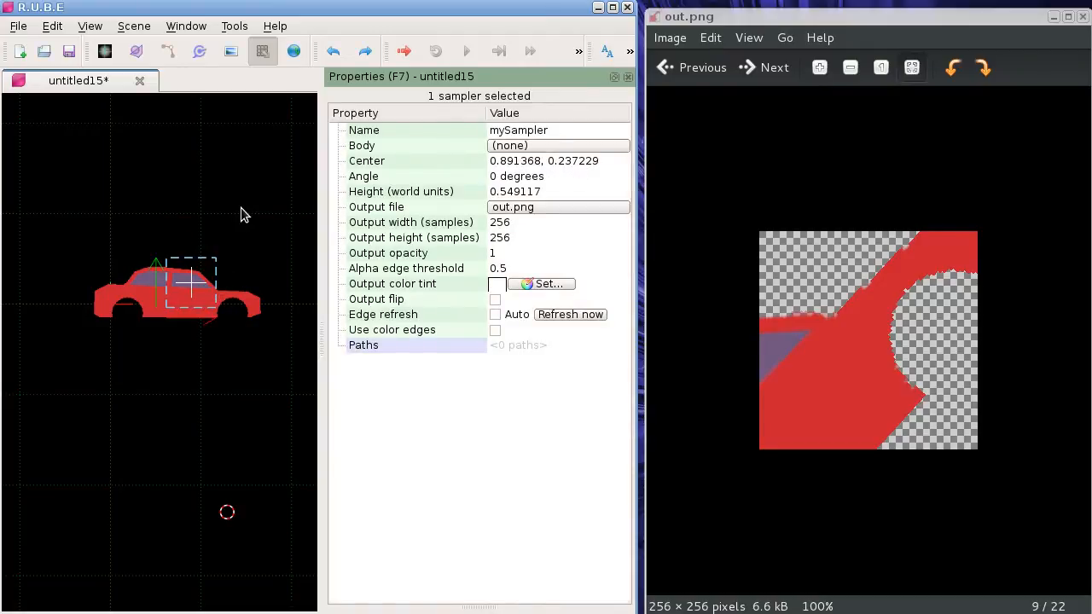
{"action": "key", "text": "ctrl+z"}
{"action": "key", "text": "ctrl+z"}
{"action": "key", "text": "ctrl+z"}
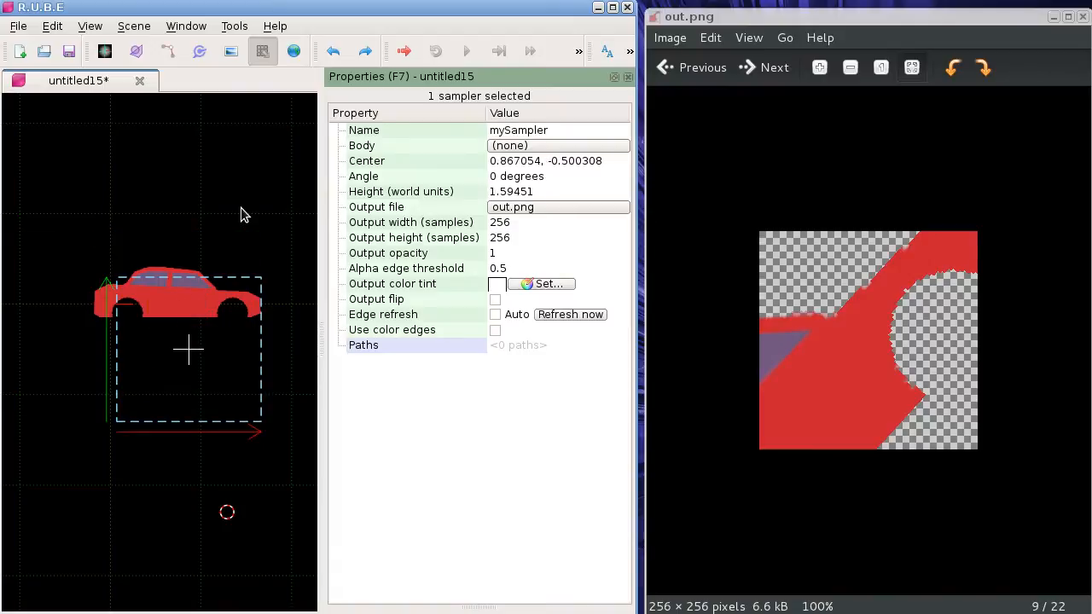
{"action": "key", "text": "ctrl+z"}
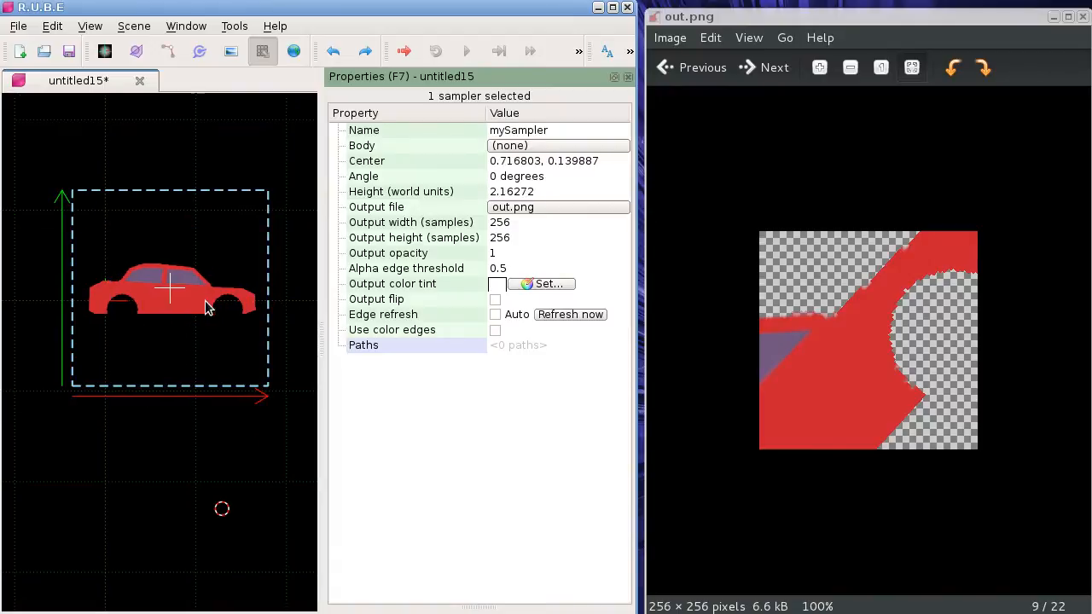
Duplicate the car image, scaled to a height of about 0.61, rotated to about -47.4 degrees and centred at about (0.69, 0.58).
{"action": "key", "text": "i"}
{"action": "left_click", "coordinate": [194, 301]}
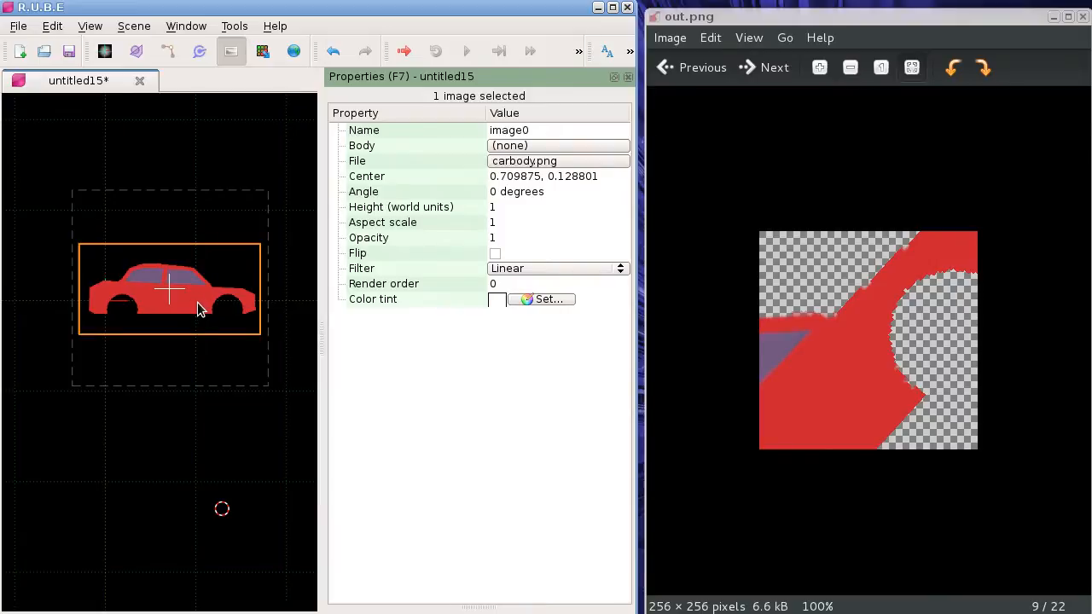
{"action": "key", "text": "shift+t"}
{"action": "key", "text": "shift+s"}
{"action": "left_click", "coordinate": [231, 160]}
{"action": "key", "text": "r"}
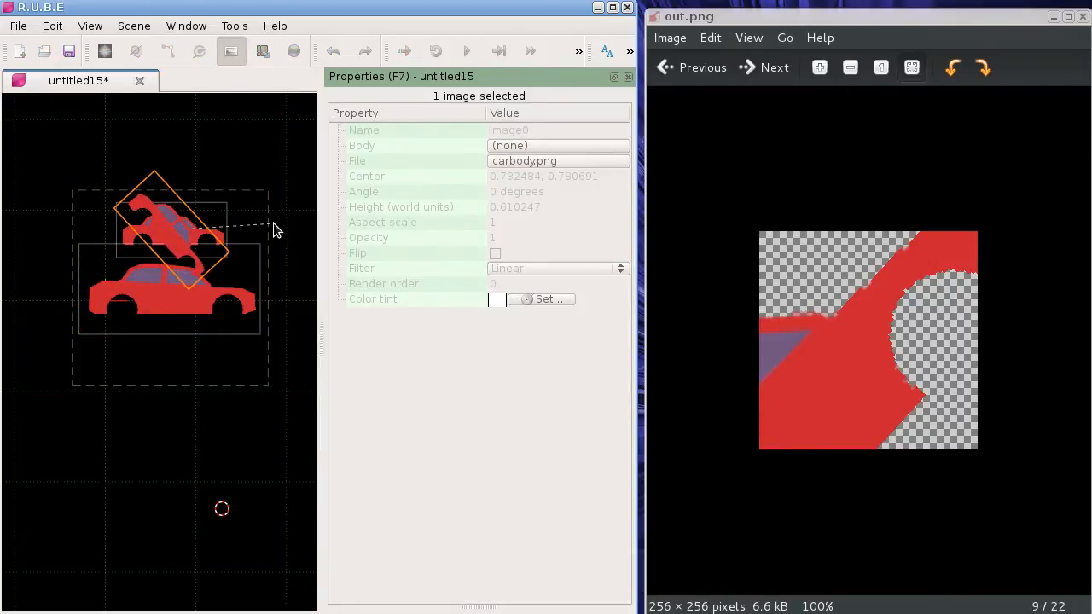
{"action": "left_click", "coordinate": [273, 223]}
{"action": "key", "text": "g"}
{"action": "left_click", "coordinate": [254, 135]}
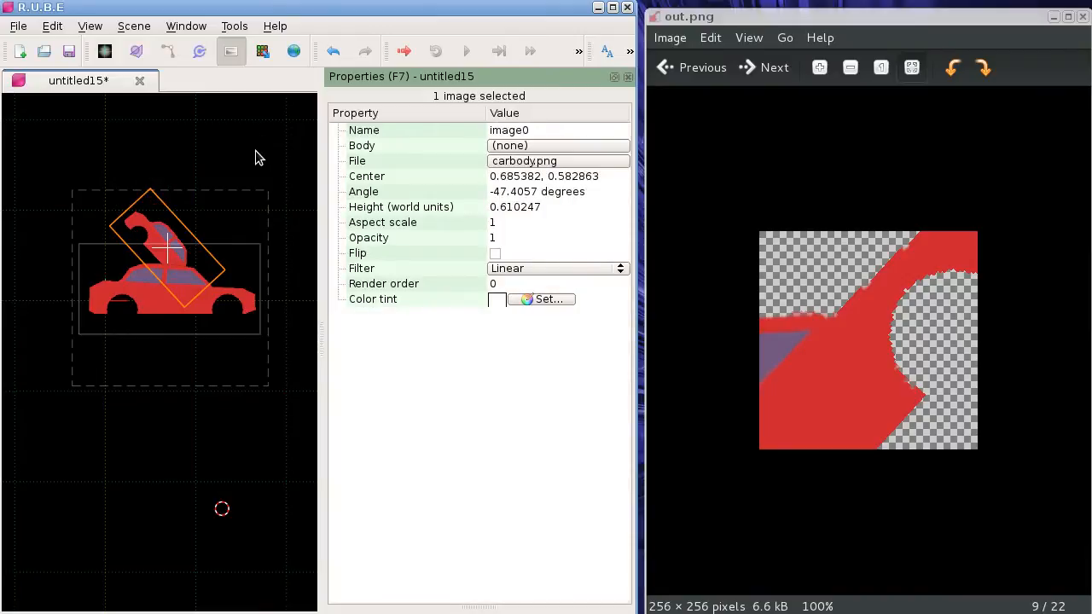
Write the sampler output containing both car images to out.png.
{"action": "right_click_drag", "start_coordinate": [244, 210], "coordinate": [230, 205]}
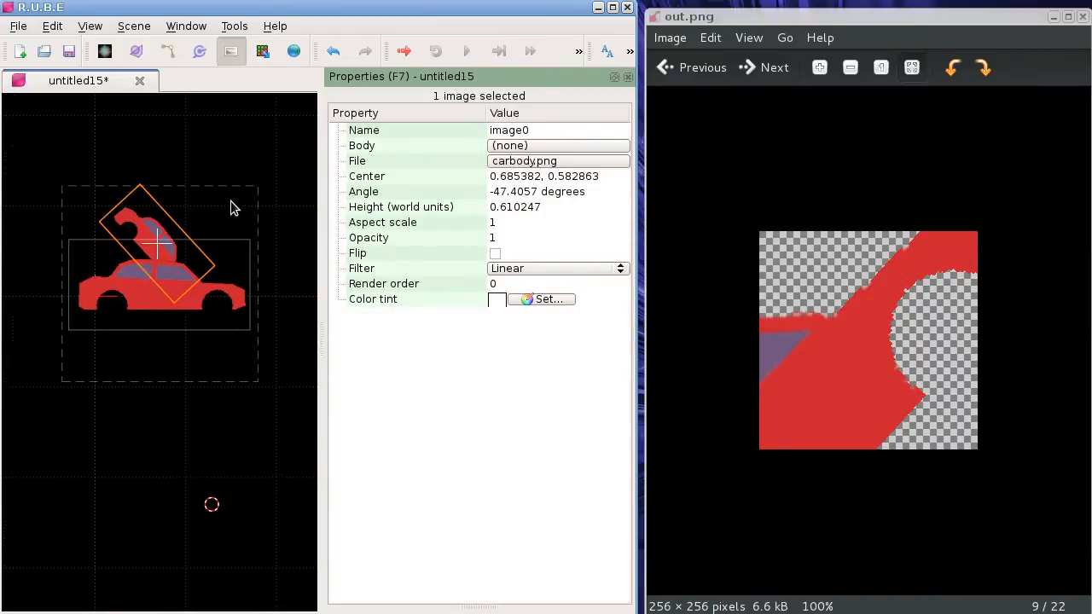
{"action": "right_click", "coordinate": [274, 140]}
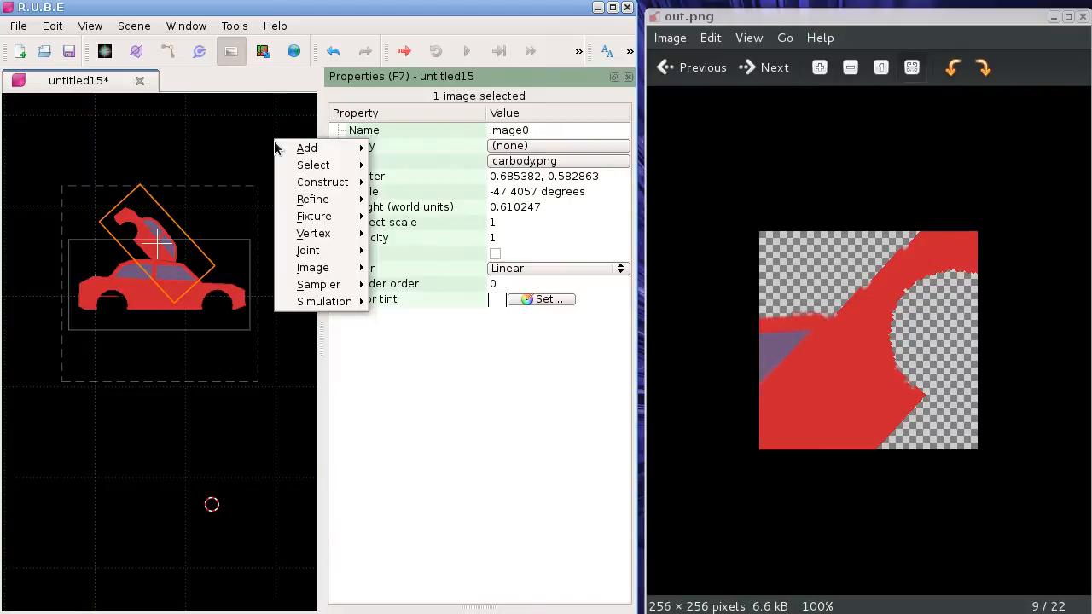
{"action": "mouse_move", "coordinate": [340, 285]}
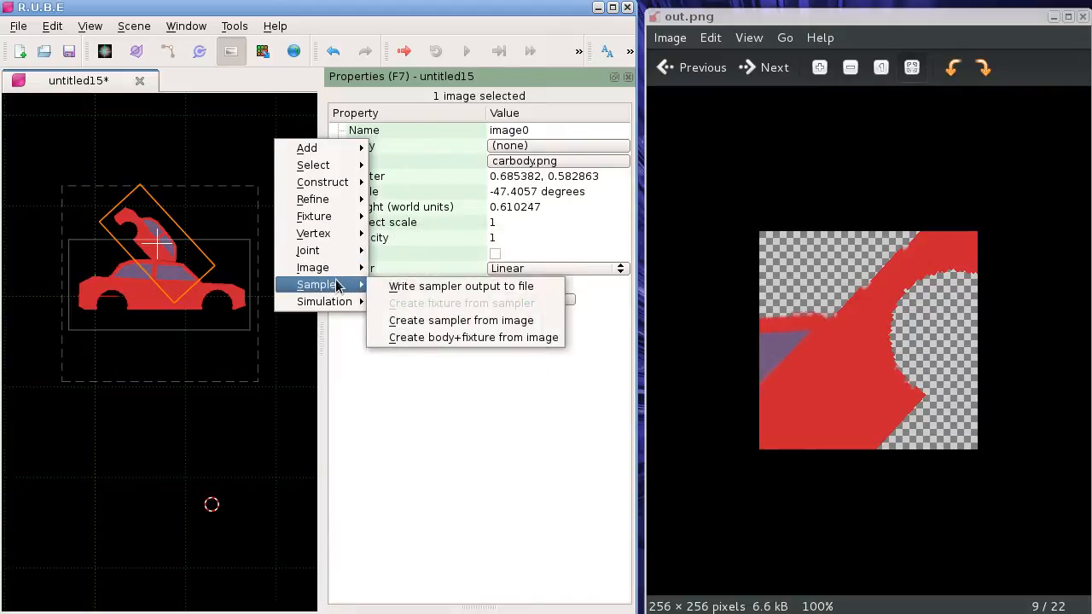
{"action": "left_click", "coordinate": [404, 286]}
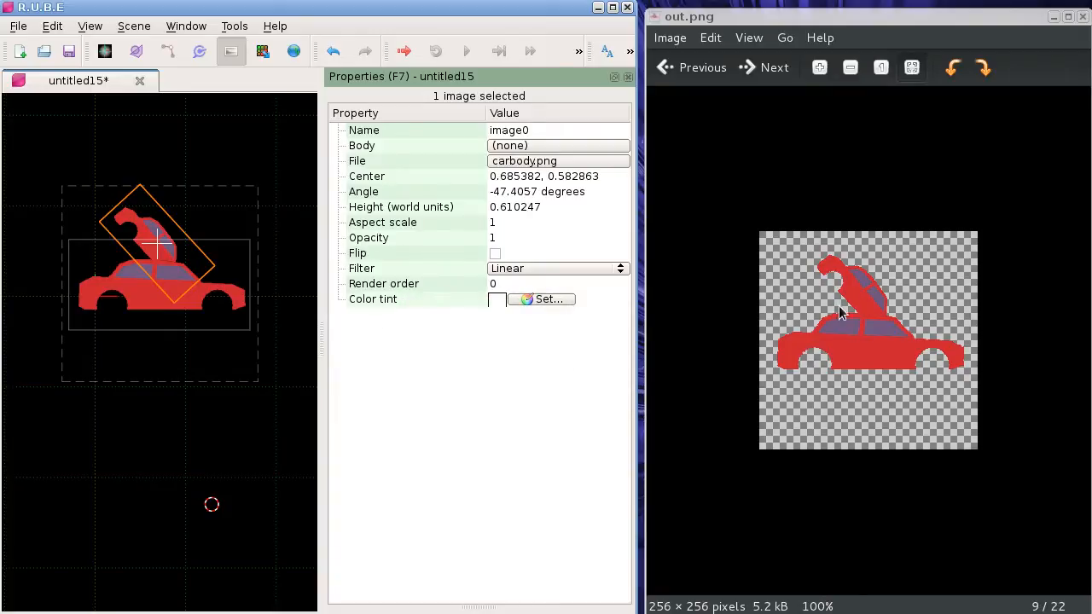
Add the planetcute-tree.png image to the empty area below the cars.
{"action": "scroll", "coordinate": [168, 417], "scroll_direction": "down", "scroll_amount": 1}
{"action": "right_click_drag", "start_coordinate": [168, 417], "coordinate": [175, 338]}
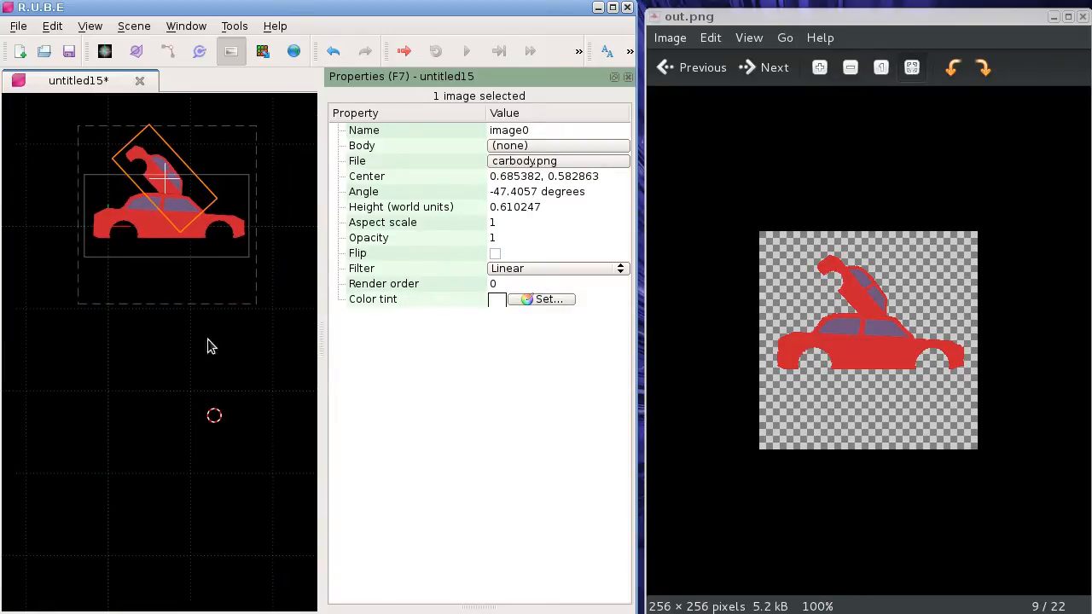
{"action": "left_click_drag", "start_coordinate": [305, 367], "coordinate": [139, 386]}
{"action": "left_click", "coordinate": [143, 384]}
Duplicate the tree image repeatedly, arranging the overlapping copies into a roughly triangular cluster of seven trees.
{"action": "key", "text": "shift+d"}
{"action": "left_click", "coordinate": [176, 392]}
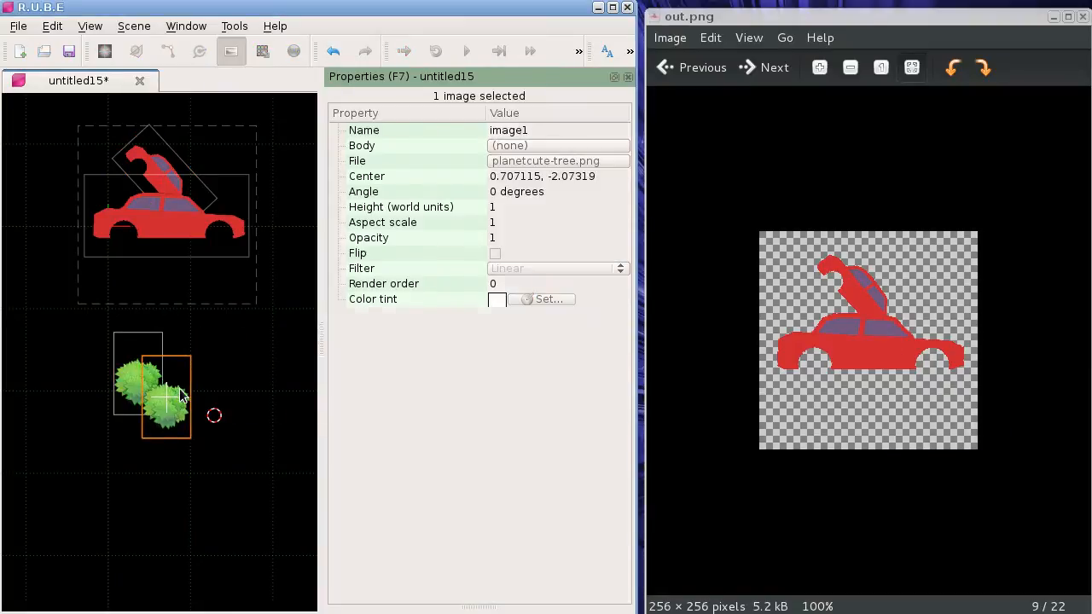
{"action": "key", "text": "shift+d"}
{"action": "left_click", "coordinate": [157, 413]}
{"action": "key", "text": "shift+d"}
{"action": "left_click", "coordinate": [167, 415]}
{"action": "key", "text": "shift+d"}
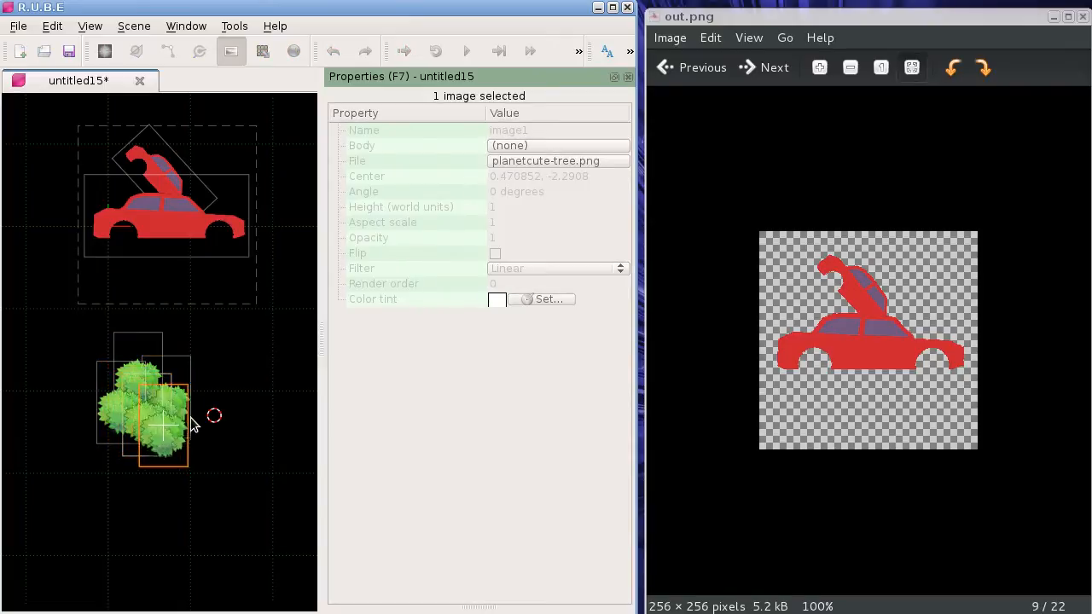
{"action": "left_click", "coordinate": [133, 427]}
{"action": "key", "text": "shift+d"}
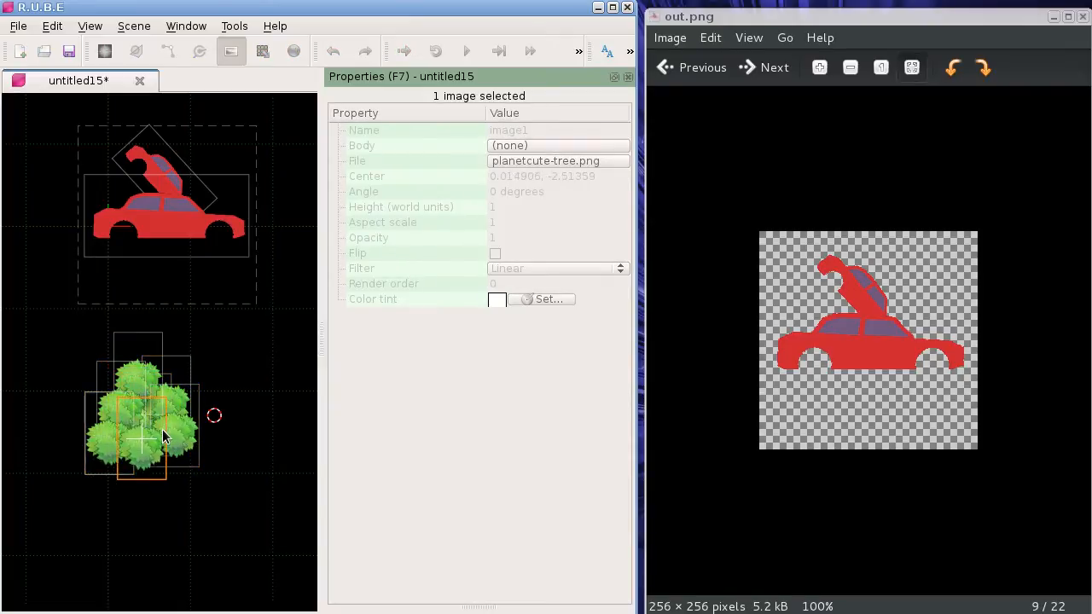
{"action": "left_click", "coordinate": [166, 436]}
Move the sampler around the tree cluster, centred at about (0.43, -2.30), and scale it to a height of about 1.66 world units.
{"action": "right_click_drag", "start_coordinate": [180, 289], "coordinate": [177, 297]}
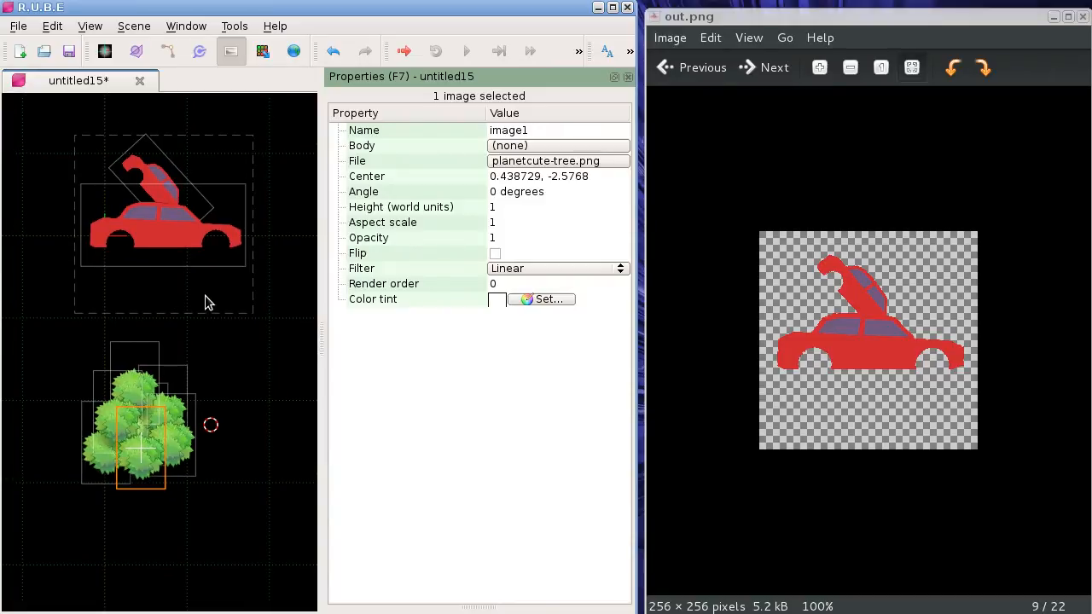
{"action": "left_click", "coordinate": [205, 298]}
{"action": "key", "text": "shift+d"}
{"action": "key", "text": "s"}
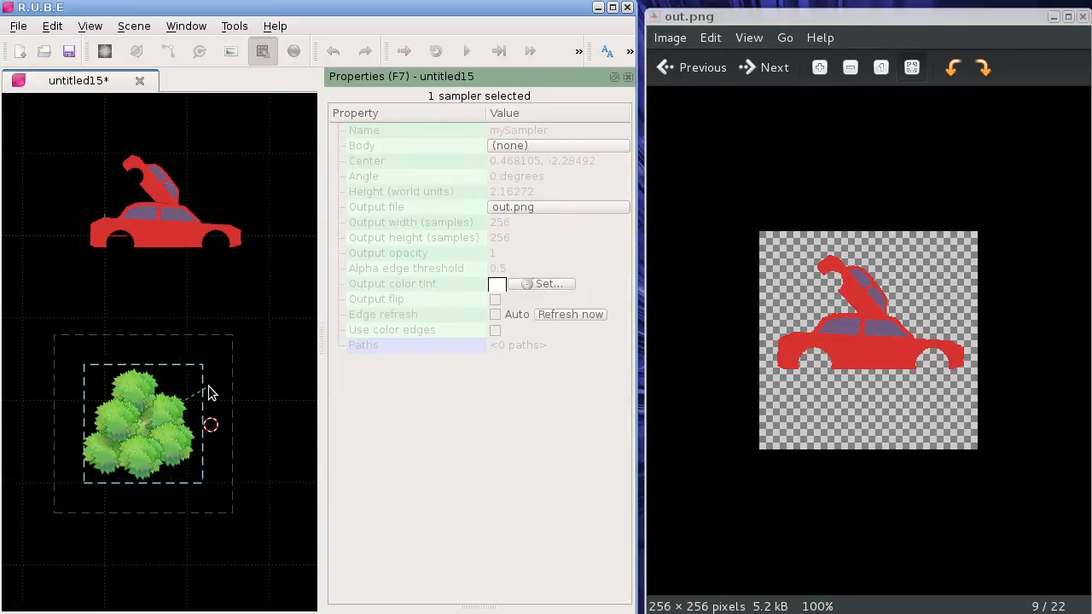
{"action": "key", "text": "t"}
Write the sampler's view of the tree cluster to out.png.
{"action": "right_click", "coordinate": [273, 227]}
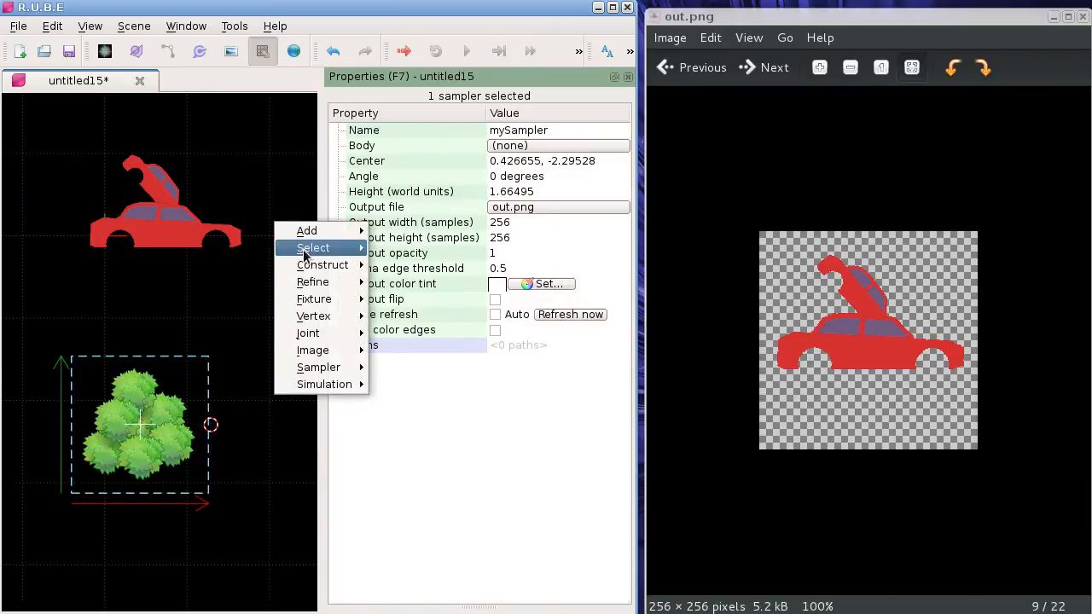
{"action": "mouse_move", "coordinate": [324, 367]}
{"action": "left_click", "coordinate": [385, 369]}
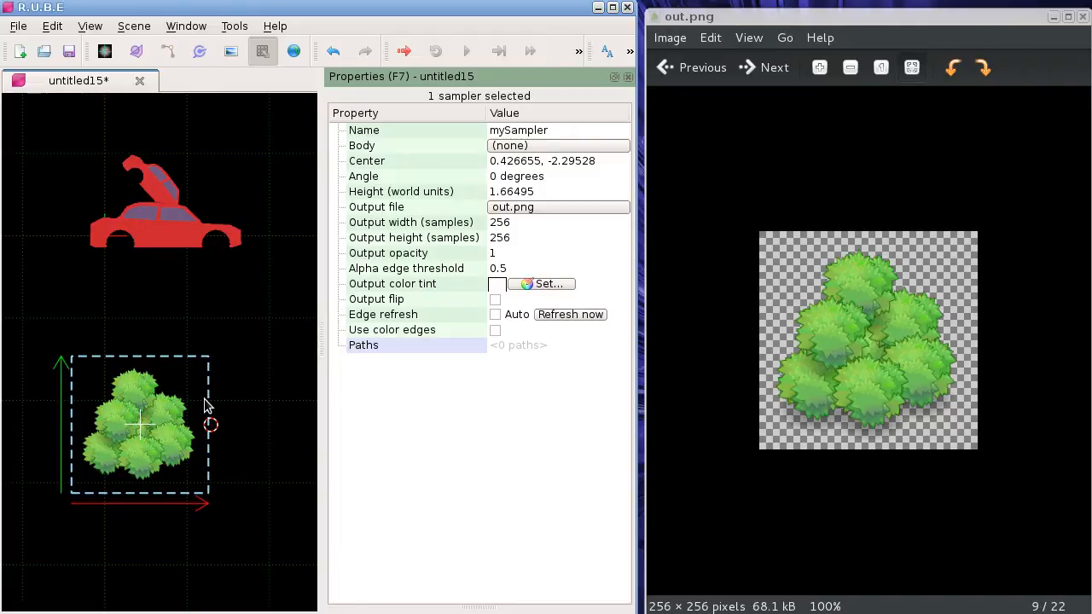
{"action": "mouse_move", "coordinate": [205, 404]}
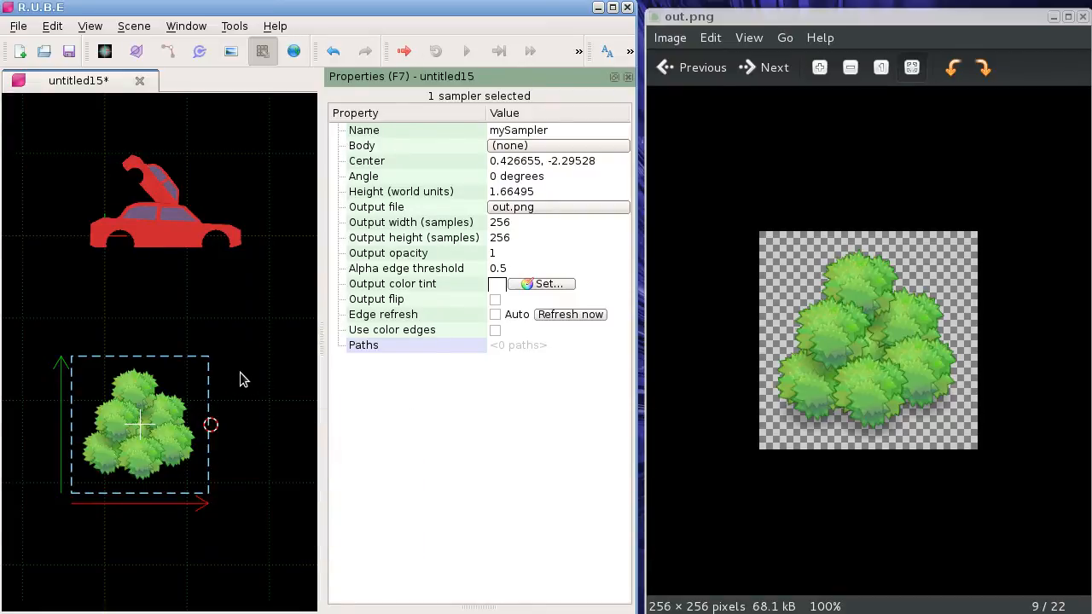
Set the sampler's output color tint to a bright blue.
{"action": "right_click_drag", "start_coordinate": [132, 388], "coordinate": [134, 383]}
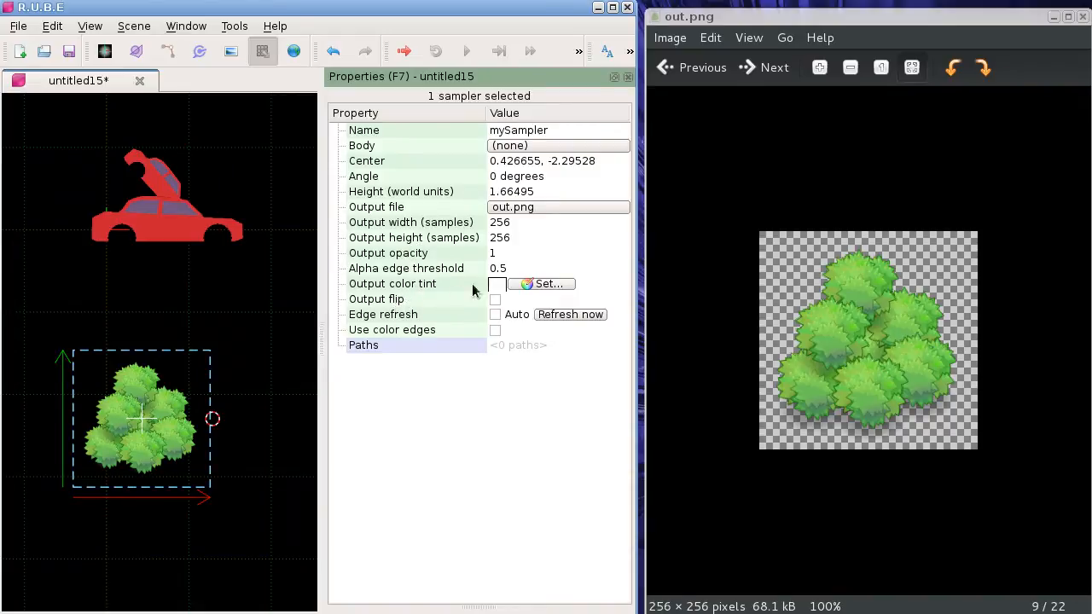
{"action": "left_click", "coordinate": [524, 289]}
{"action": "left_click_drag", "start_coordinate": [384, 224], "coordinate": [373, 154]}
{"action": "left_click", "coordinate": [500, 443]}
Write the blue-tinted tree cluster output to out.png.
{"action": "right_click", "coordinate": [243, 299]}
{"action": "mouse_move", "coordinate": [299, 441]}
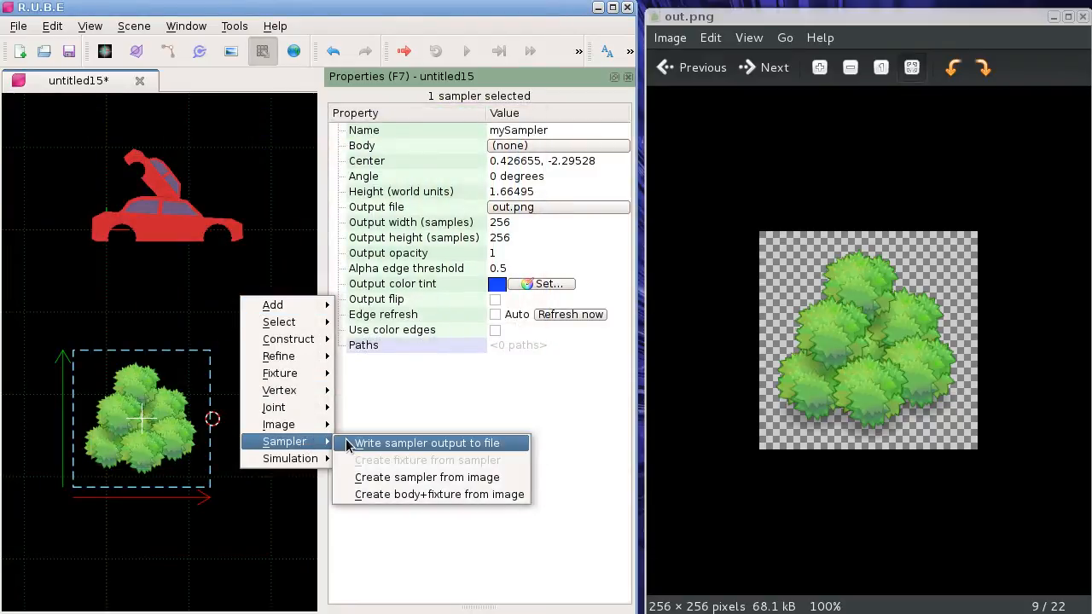
{"action": "left_click", "coordinate": [345, 445]}
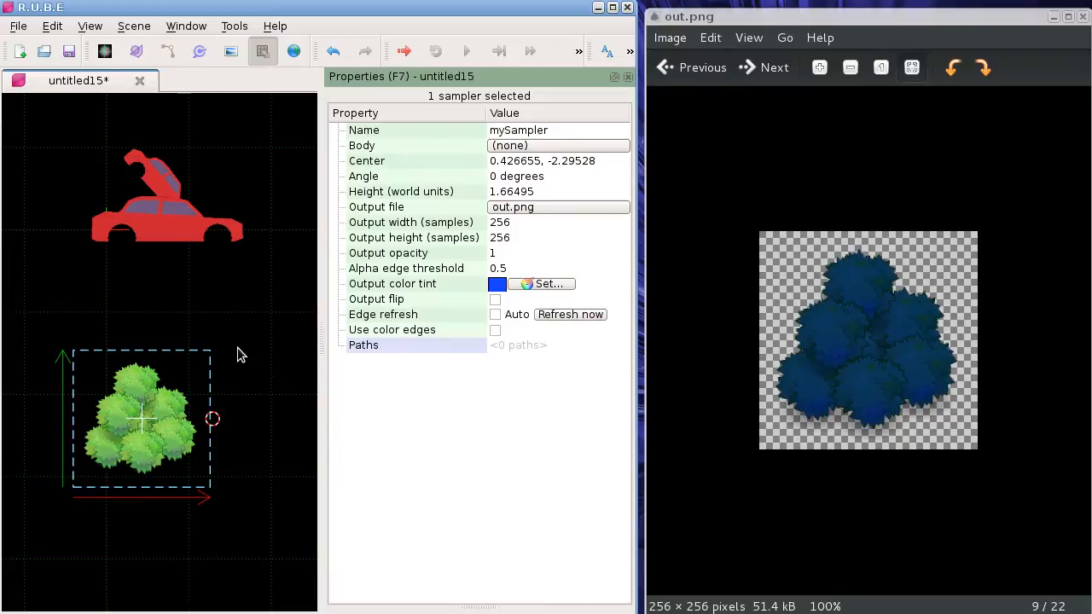
Set the sampler's output opacity to 0.5 and write the blue-tinted tree cluster output to out.png.
{"action": "right_click_drag", "start_coordinate": [240, 358], "coordinate": [244, 352]}
{"action": "left_click", "coordinate": [502, 254]}
{"action": "type", "text": "0.5"}
{"action": "key", "text": "Return"}
{"action": "right_click", "coordinate": [259, 270]}
{"action": "mouse_move", "coordinate": [307, 416]}
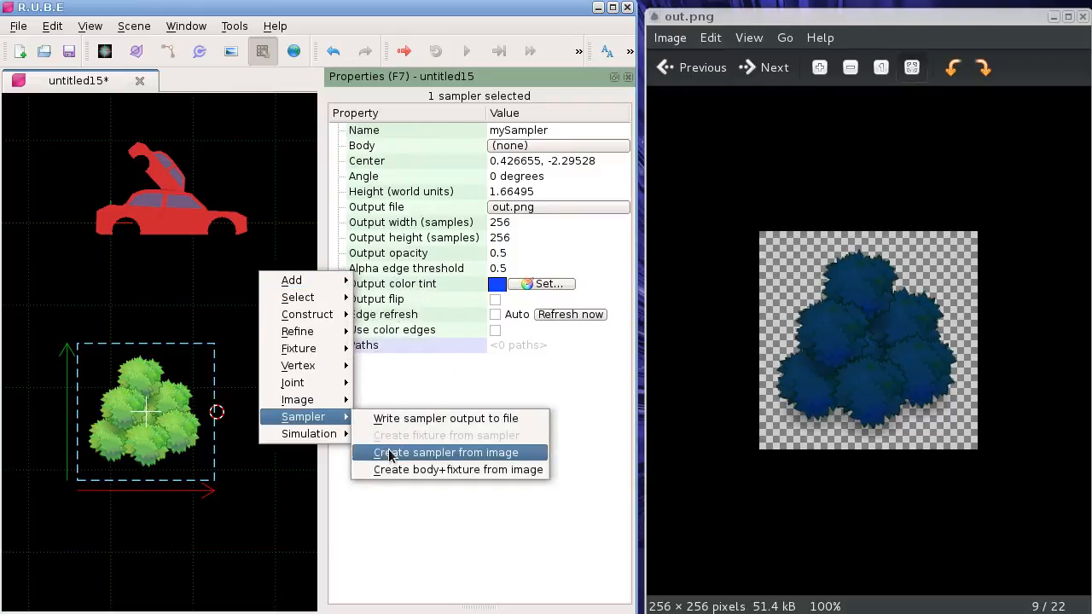
{"action": "left_click", "coordinate": [394, 418]}
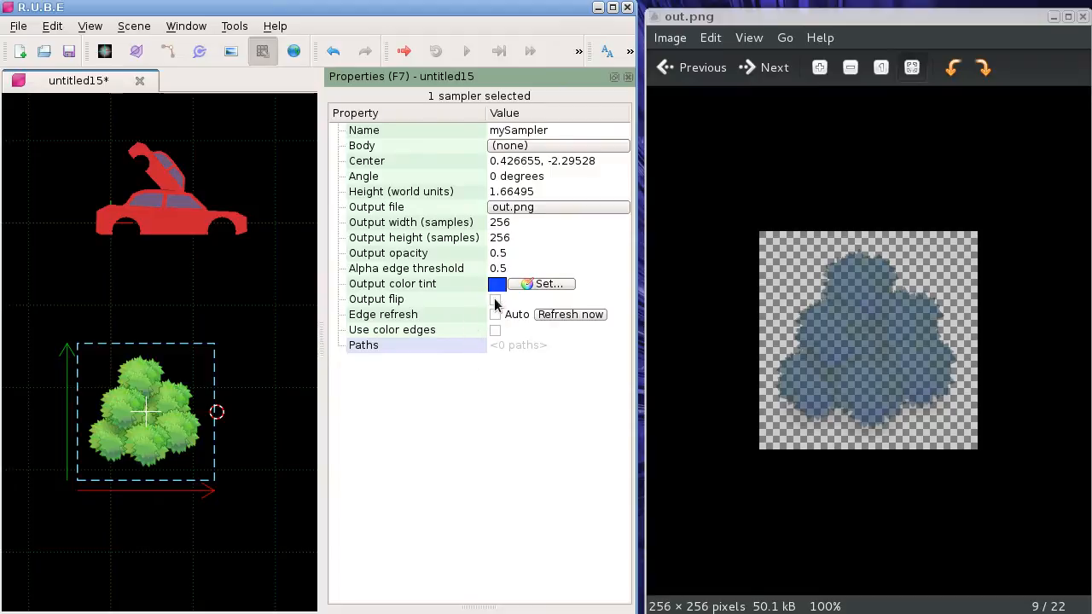
Enable output flip and fit the sampler around the car, centred at about (0.71, 0.31) with a height of about 1.98.
{"action": "right_click_drag", "start_coordinate": [235, 268], "coordinate": [242, 282]}
{"action": "left_click_drag", "start_coordinate": [202, 366], "coordinate": [226, 162]}
{"action": "key", "text": "s"}
Write the flipped, half-transparent car output to out.png.
{"action": "right_click", "coordinate": [224, 159]}
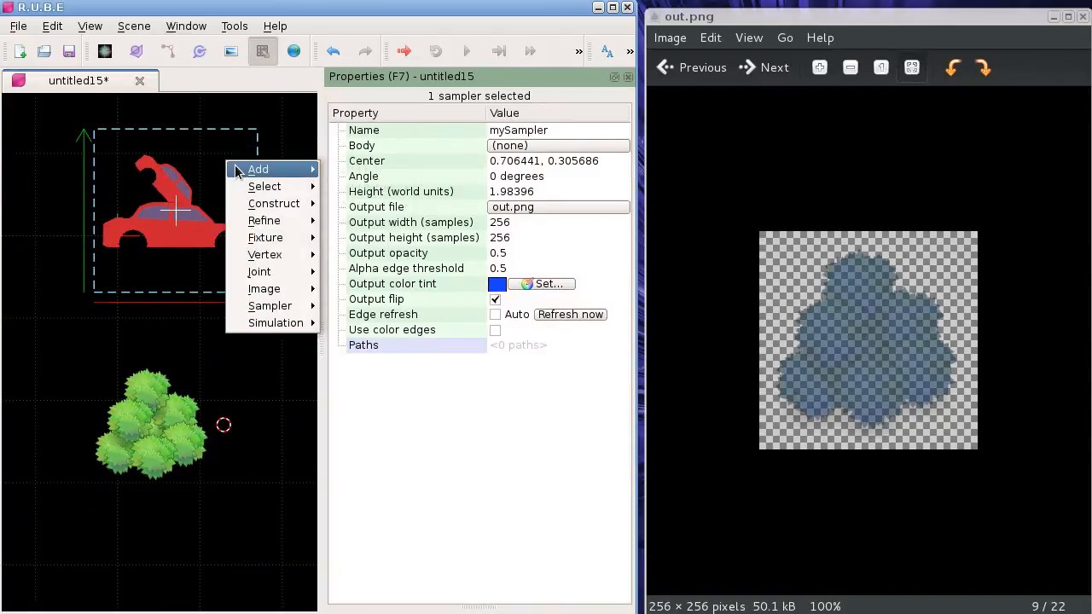
{"action": "mouse_move", "coordinate": [274, 306]}
{"action": "left_click", "coordinate": [346, 308]}
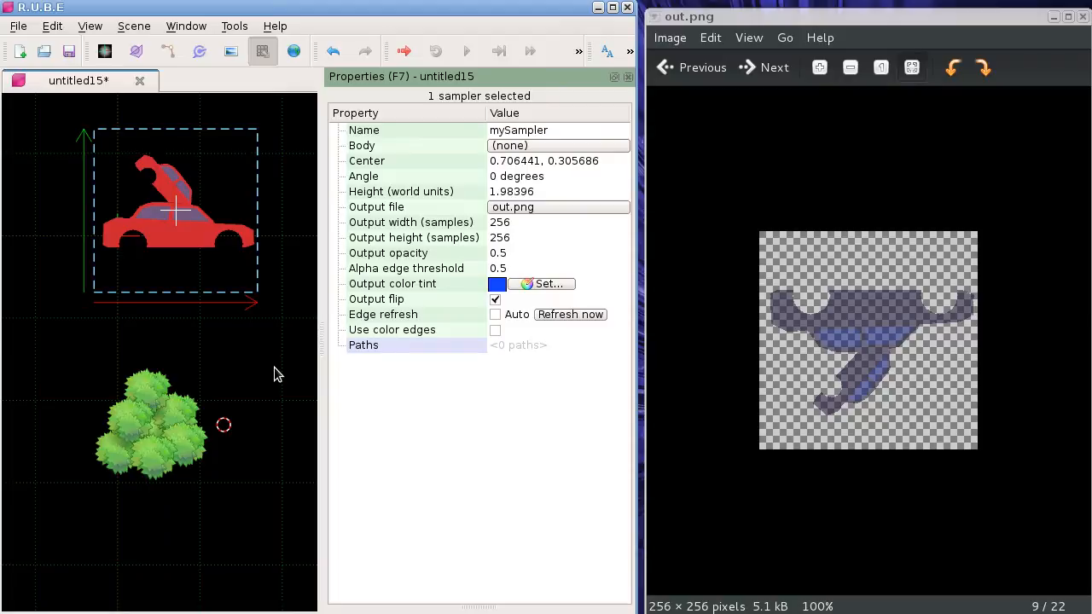
Set the sampler's output color tint to white.
{"action": "left_click", "coordinate": [513, 284]}
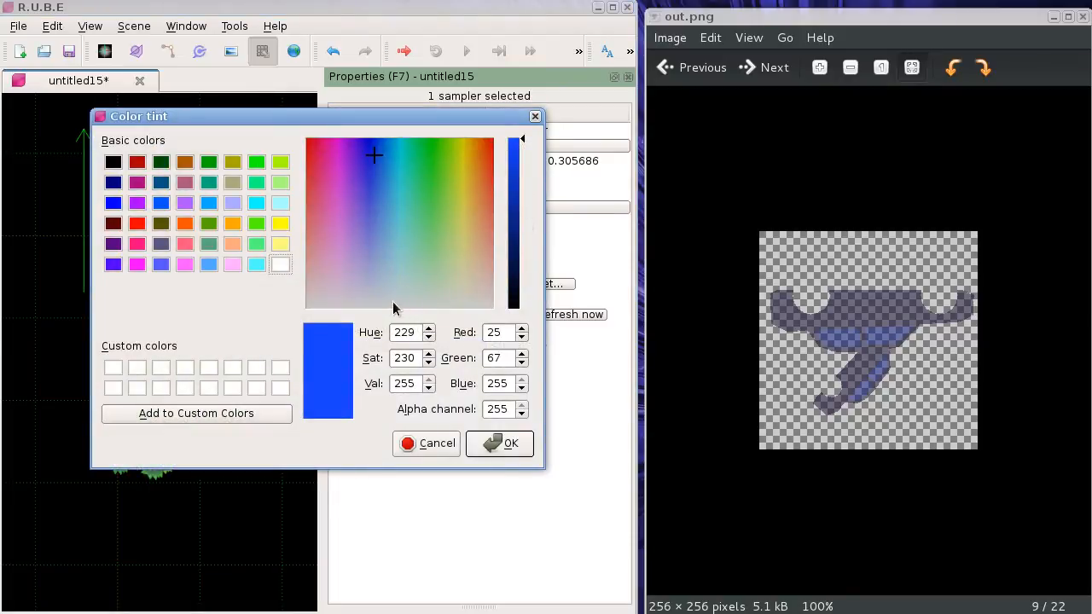
{"action": "left_click", "coordinate": [309, 307]}
{"action": "left_click", "coordinate": [497, 445]}
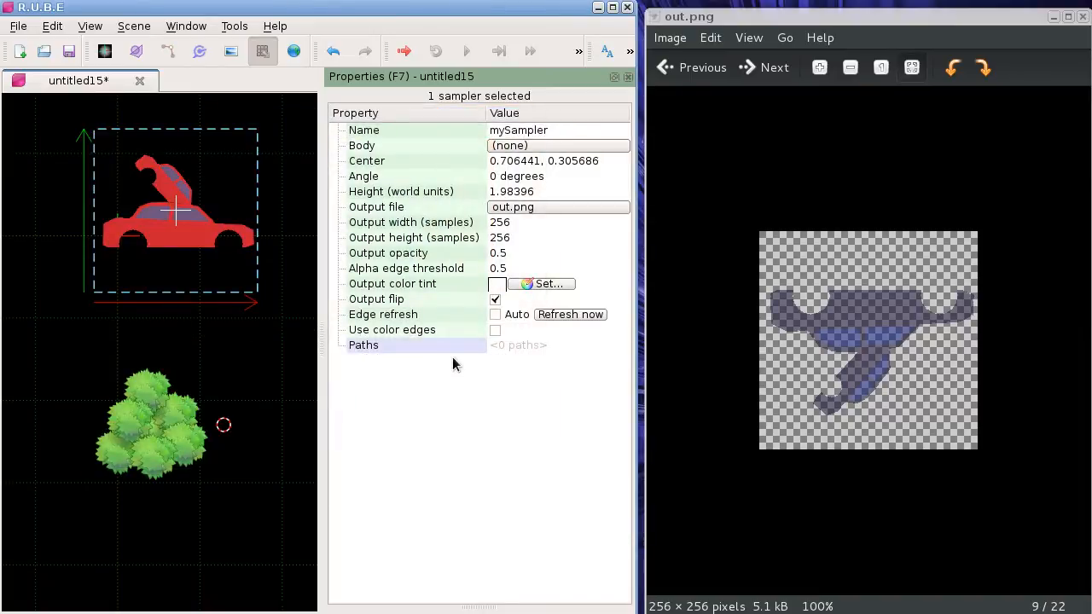
Turn off the sampler's output flip and set its output opacity to 1.
{"action": "left_click", "coordinate": [495, 300]}
{"action": "right_click", "coordinate": [303, 204]}
{"action": "mouse_move", "coordinate": [354, 216]}
{"action": "left_click", "coordinate": [499, 339]}
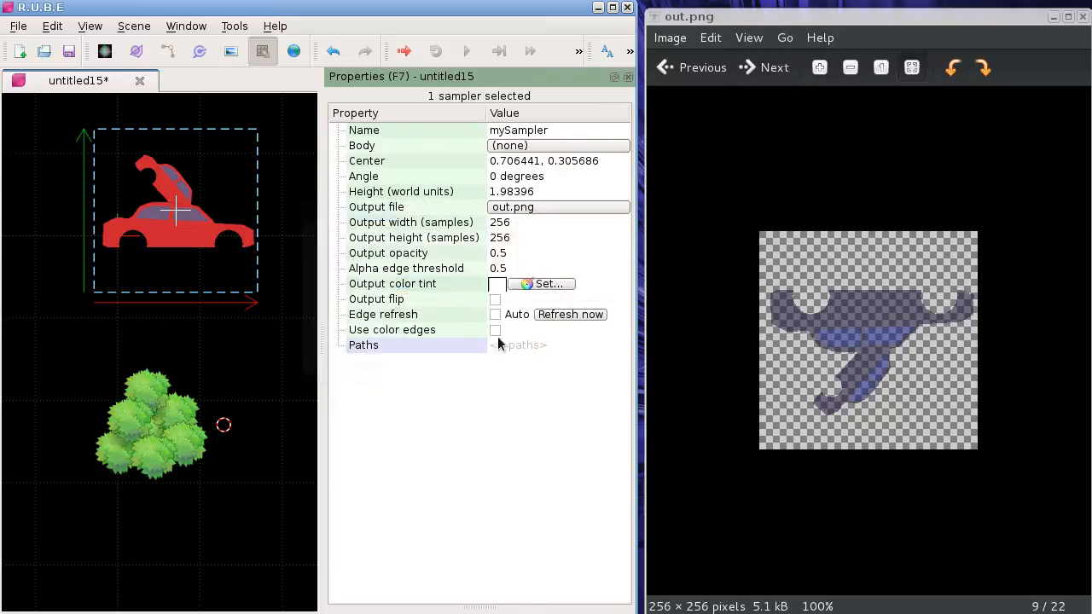
{"action": "double_click", "coordinate": [500, 254]}
{"action": "type", "text": "1"}
{"action": "key", "text": "Return"}
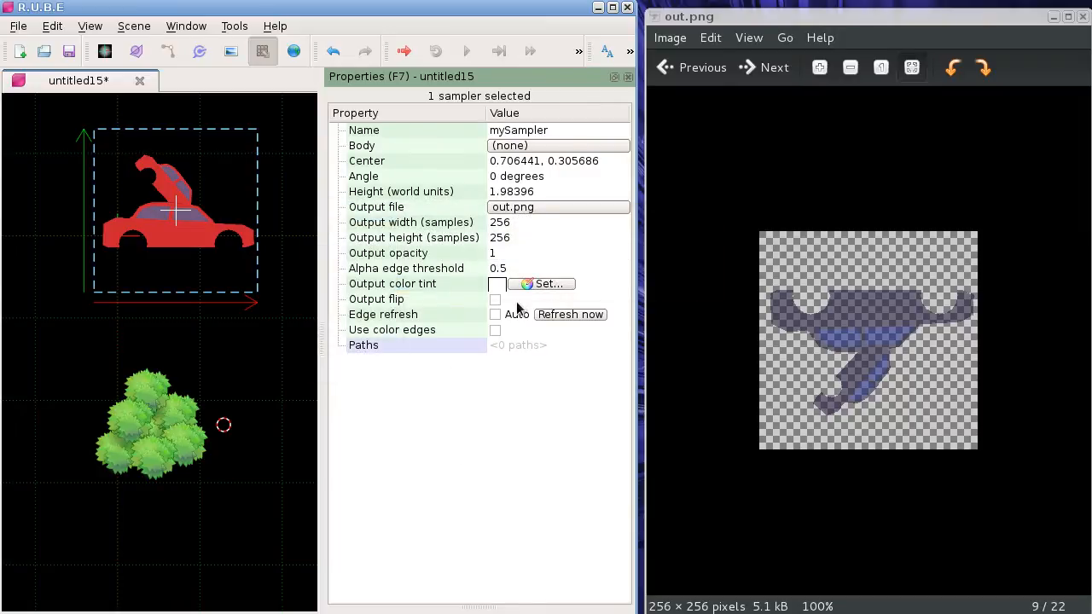
Write the untinted, upright car output to out.png.
{"action": "right_click", "coordinate": [273, 136]}
{"action": "mouse_move", "coordinate": [329, 285]}
{"action": "left_click", "coordinate": [386, 288]}
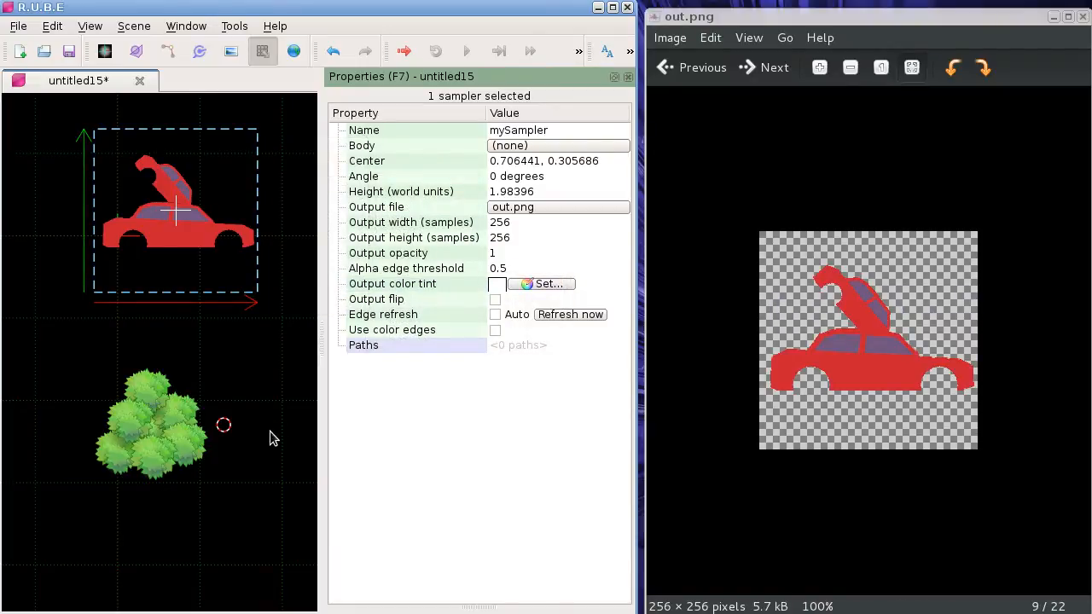
Move the sampler from the car onto the upper-left part of the tree cluster and scale it to a height of about 0.87 world units.
{"action": "right_click_drag", "start_coordinate": [249, 376], "coordinate": [244, 378]}
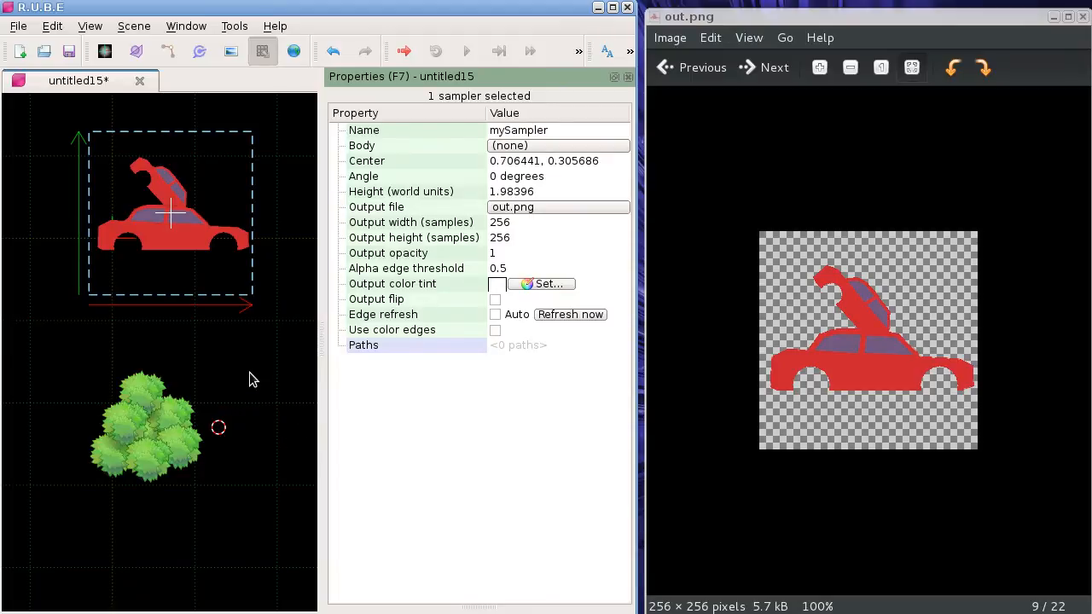
{"action": "scroll", "coordinate": [249, 373], "scroll_direction": "down", "scroll_amount": 2}
{"action": "scroll", "coordinate": [242, 379], "scroll_direction": "down", "scroll_amount": 2}
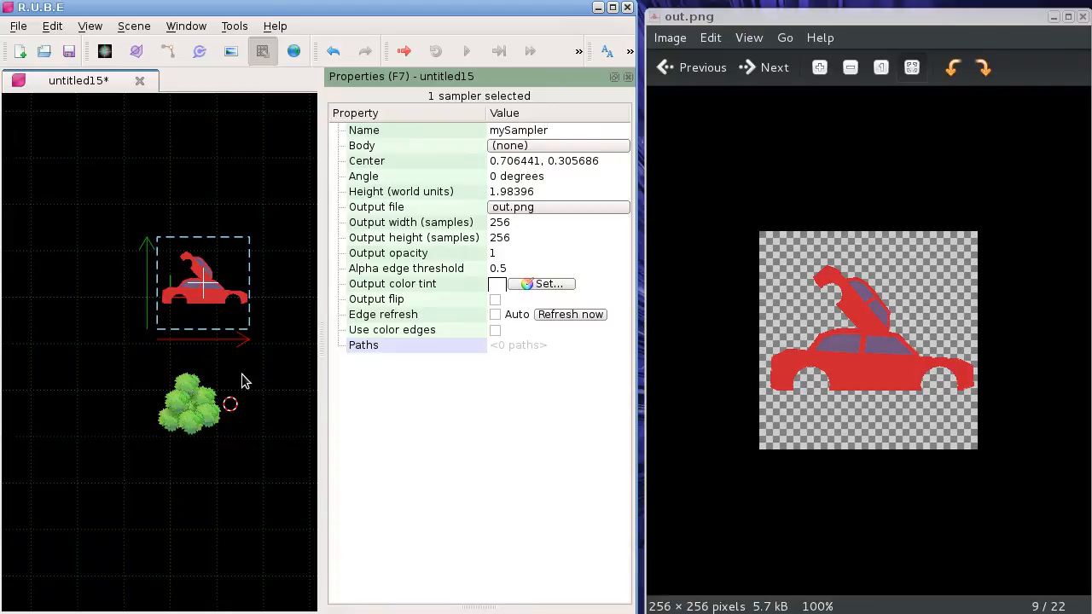
{"action": "right_click", "coordinate": [245, 273]}
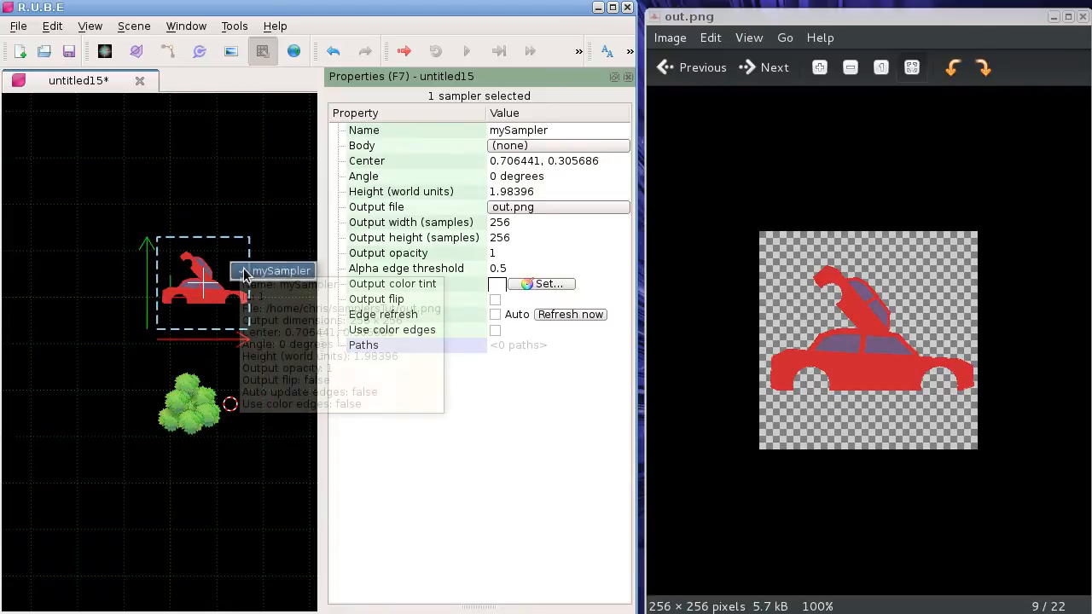
{"action": "left_click", "coordinate": [214, 329]}
{"action": "key", "text": "t"}
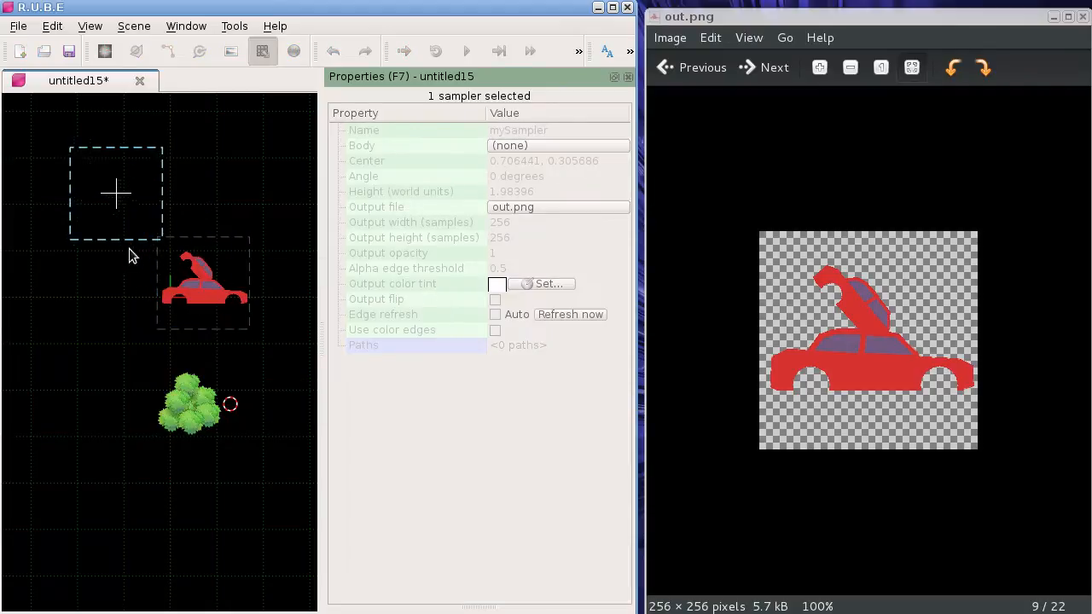
{"action": "scroll", "coordinate": [140, 390], "scroll_direction": "up", "scroll_amount": 1}
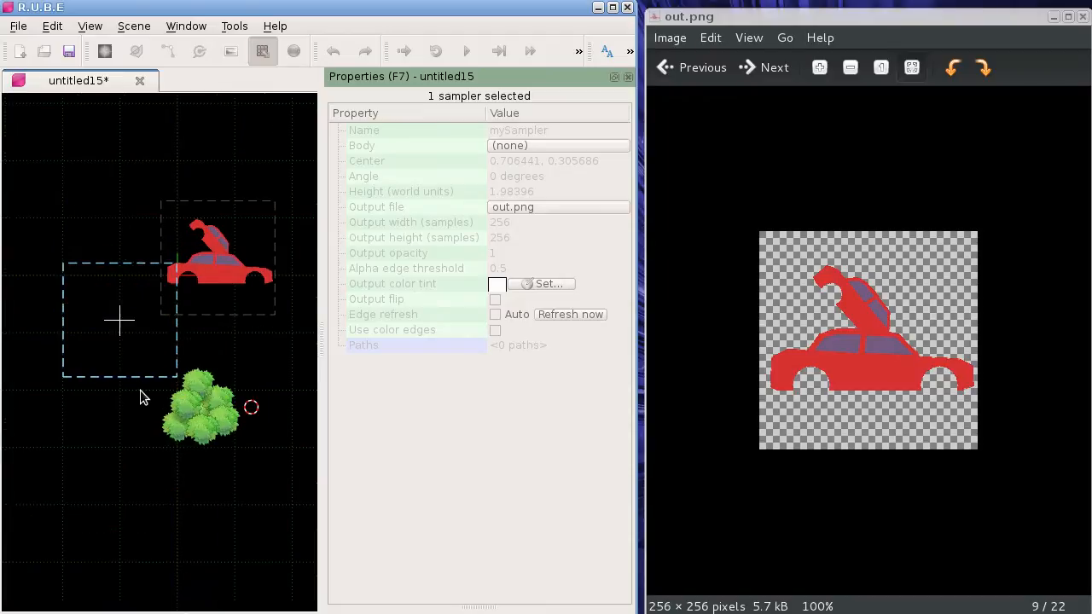
{"action": "scroll", "coordinate": [102, 347], "scroll_direction": "up", "scroll_amount": 5}
{"action": "left_click", "coordinate": [224, 433]}
{"action": "key", "text": "s"}
{"action": "left_click", "coordinate": [198, 224]}
{"action": "key", "text": "t"}
{"action": "left_click", "coordinate": [165, 264]}
{"action": "left_click", "coordinate": [172, 316]}
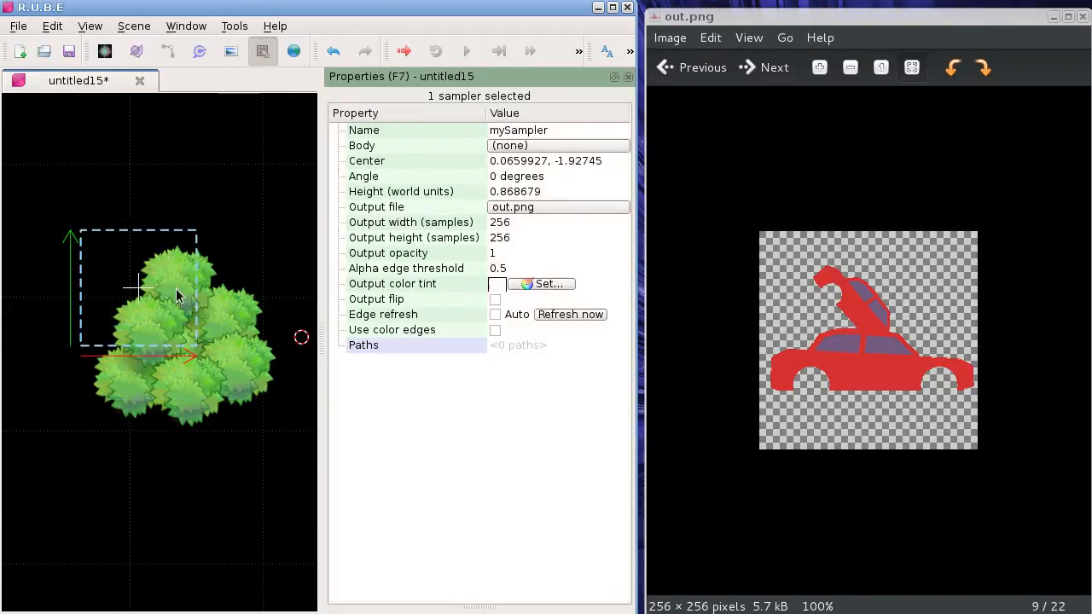
Shrink the sampler to a height of about 0.61 and move it to the tree cluster's upper-left edge, centred at about (-0.14, -1.91).
{"action": "right_click_drag", "start_coordinate": [171, 365], "coordinate": [137, 361]}
{"action": "key", "text": "s"}
{"action": "left_click", "coordinate": [189, 232]}
{"action": "key", "text": "t"}
{"action": "left_click", "coordinate": [115, 309]}
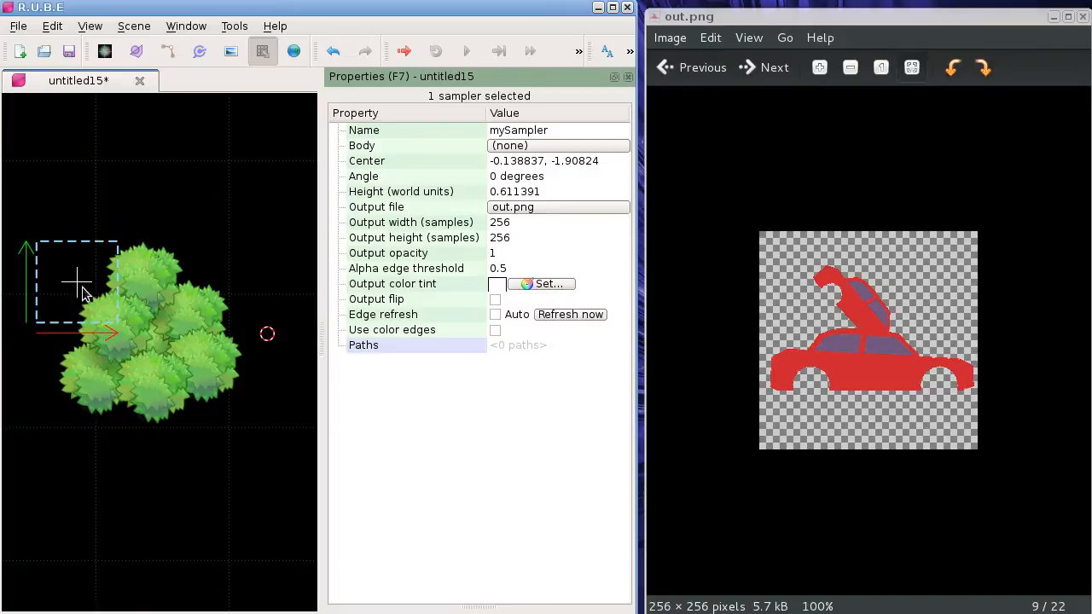
Write the sampler's view of the tree cluster's upper-left edge to out.png.
{"action": "right_click", "coordinate": [180, 214]}
{"action": "mouse_move", "coordinate": [256, 358]}
{"action": "left_click", "coordinate": [302, 355]}
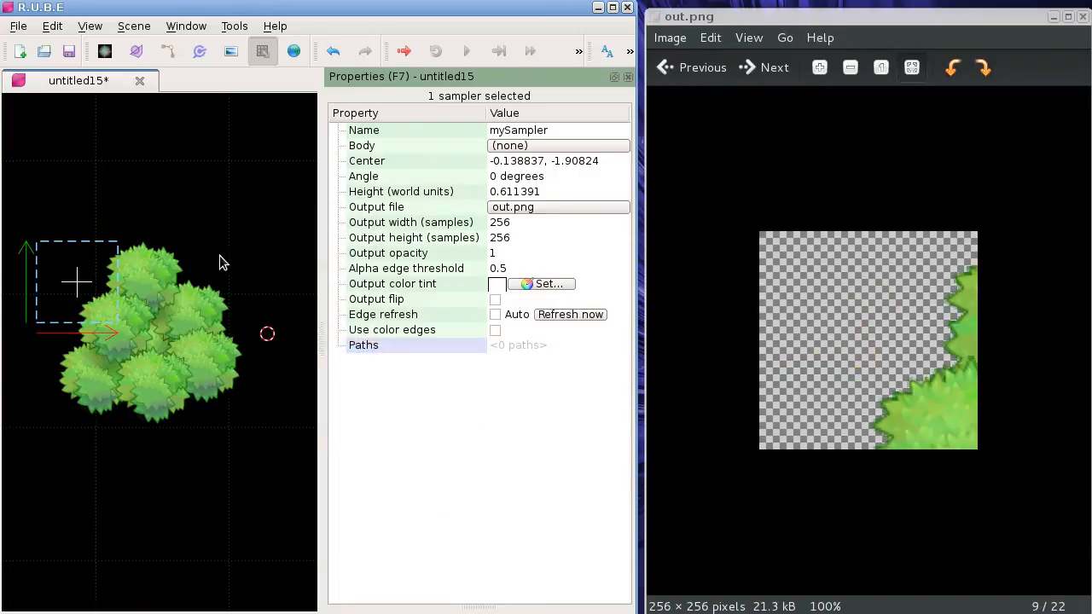
Move the sampler along the X axis only, to a centre X of about 0.48, and write its adjacent tree view to out.png.
{"action": "middle_click_drag", "start_coordinate": [211, 233], "coordinate": [213, 228]}
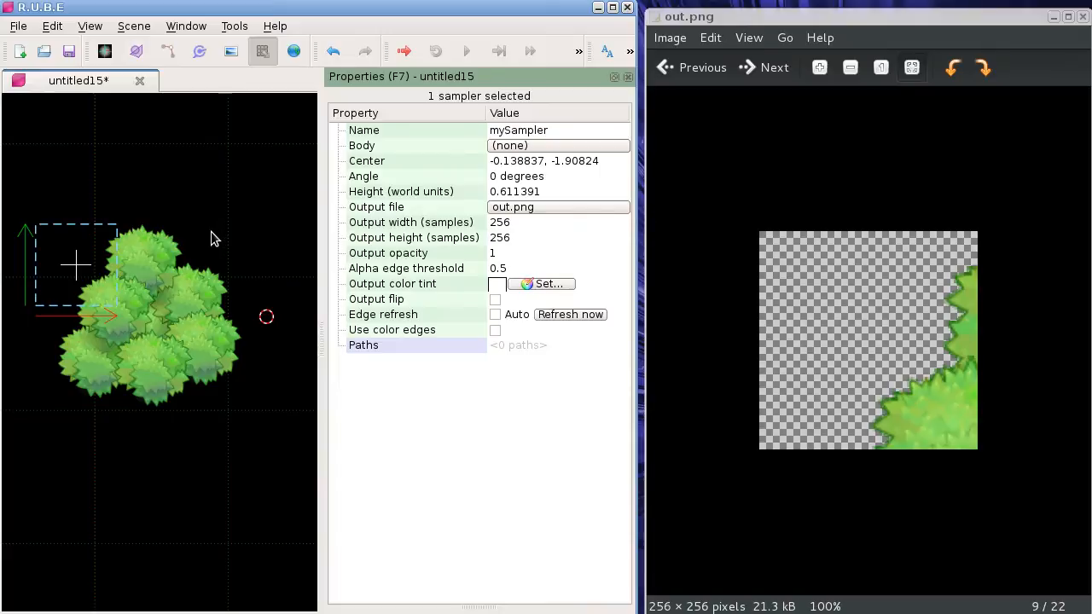
{"action": "key", "text": "g"}
{"action": "key", "text": "x"}
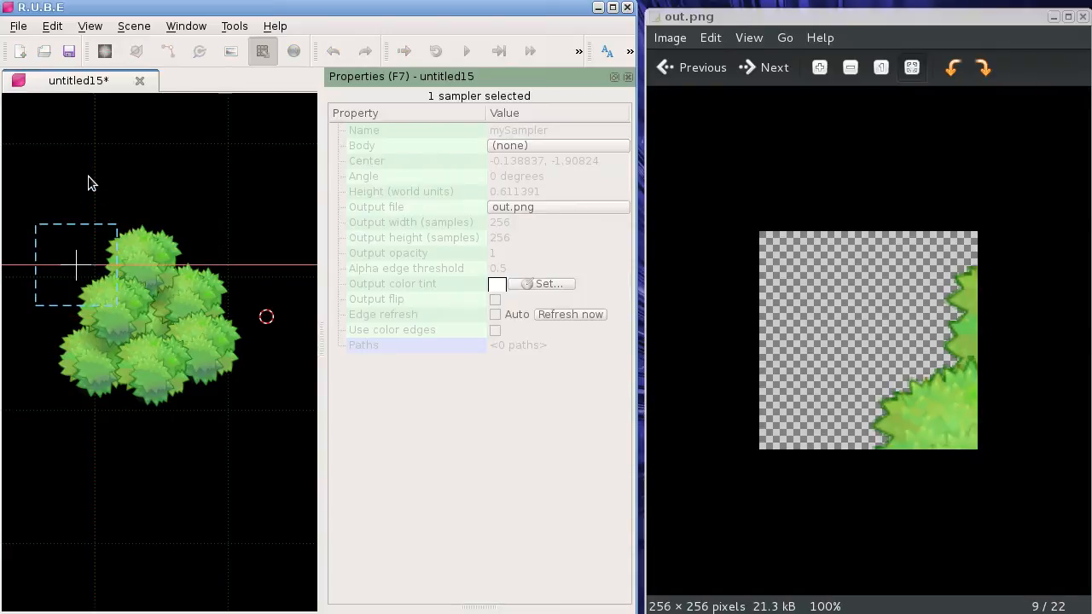
{"action": "left_click", "coordinate": [173, 182]}
{"action": "right_click", "coordinate": [173, 182]}
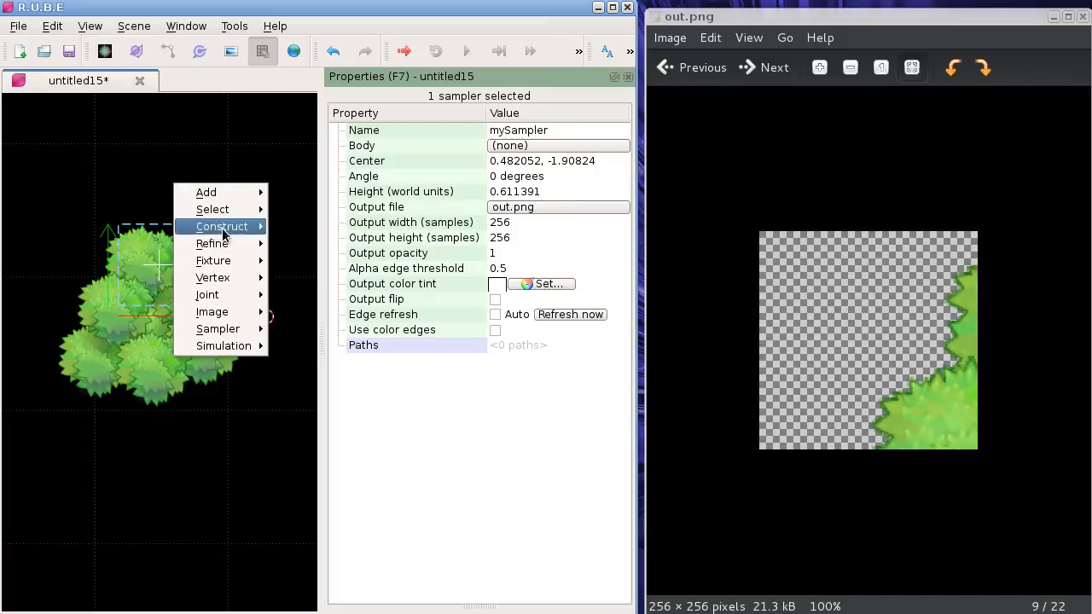
{"action": "mouse_move", "coordinate": [224, 328]}
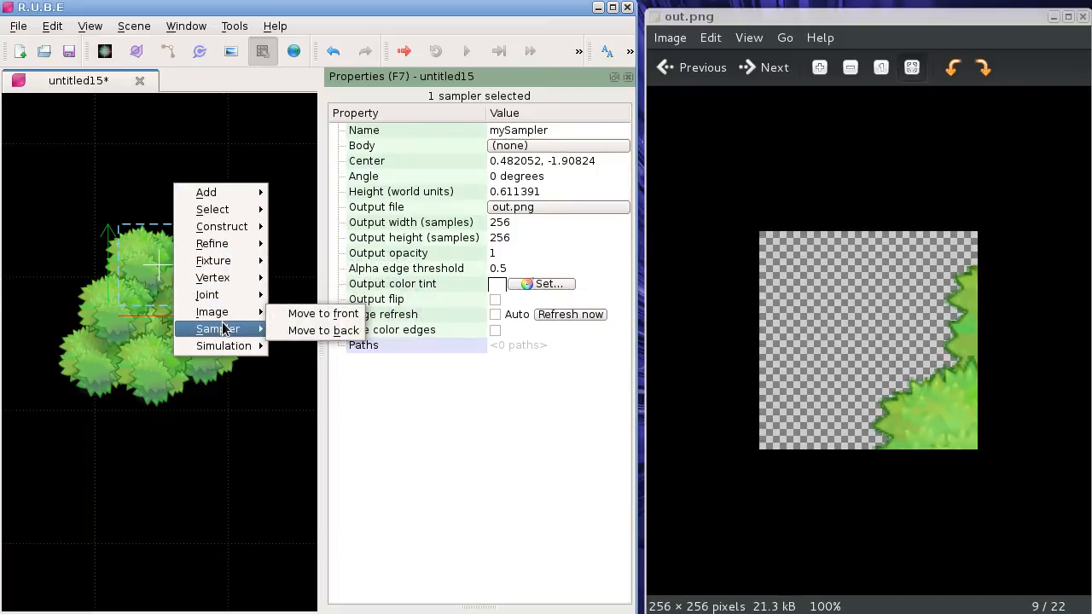
{"action": "left_click", "coordinate": [337, 330]}
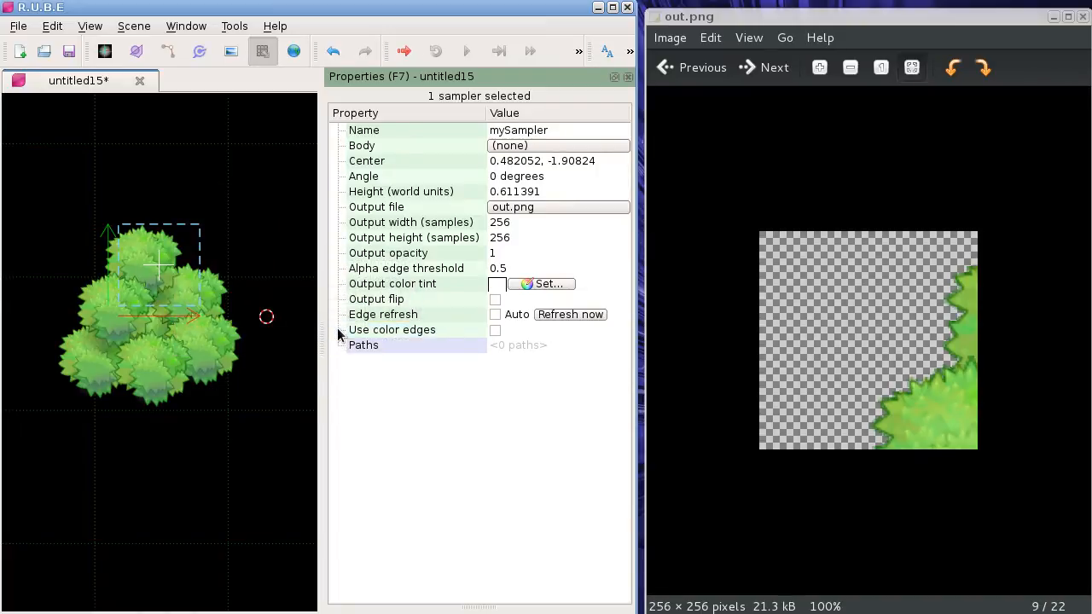
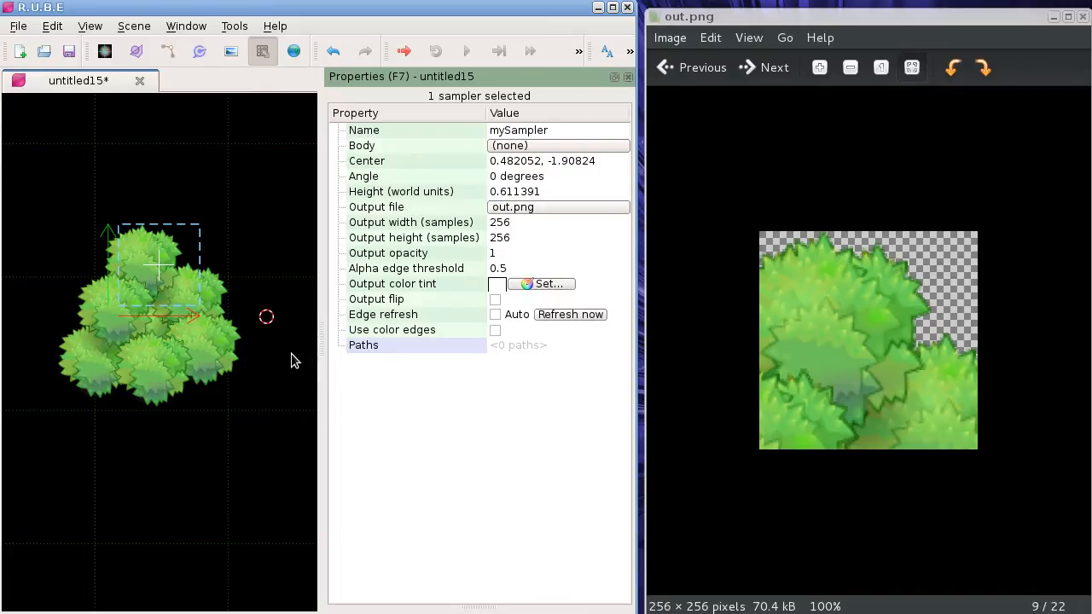
Move the out.png viewer window away from beside the editor and switch to it maximized.
{"action": "right_click_drag", "start_coordinate": [249, 253], "coordinate": [253, 254]}
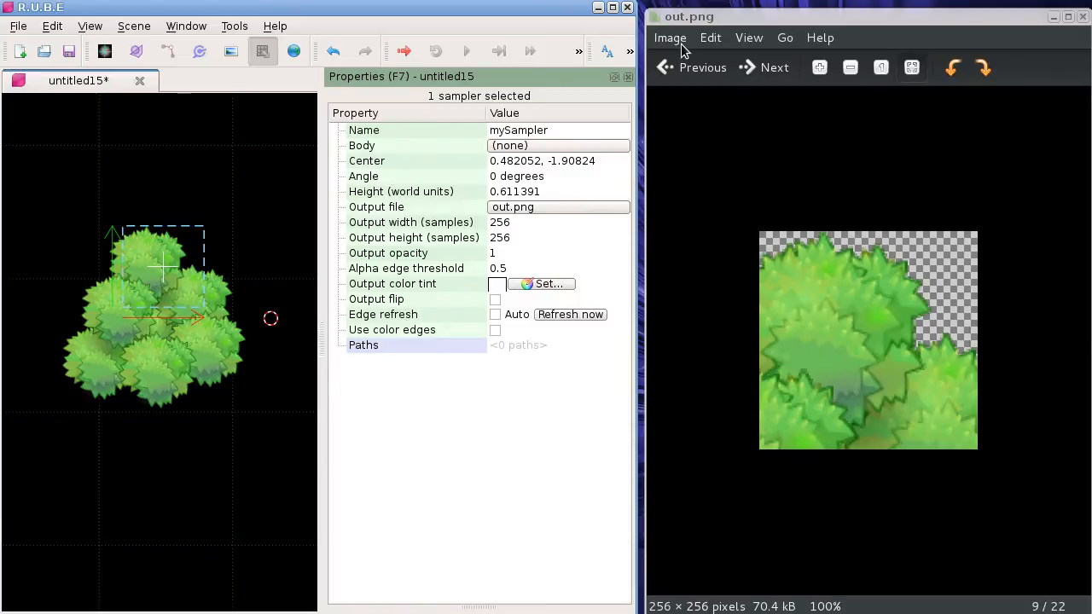
{"action": "left_click_drag", "start_coordinate": [685, 17], "coordinate": [1091, 17]}
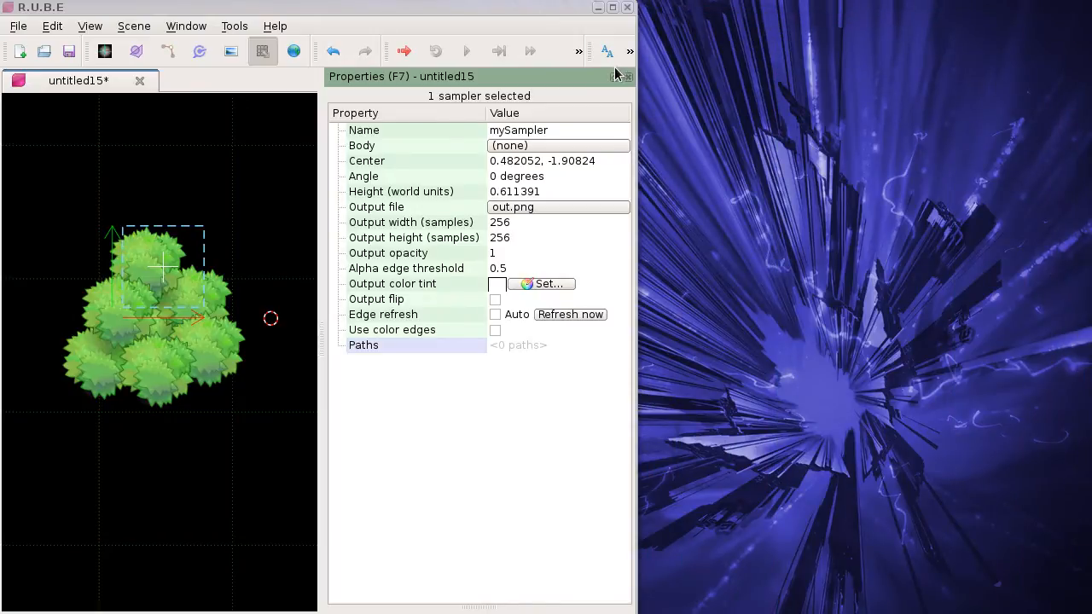
{"action": "key", "text": "alt+Tab"}
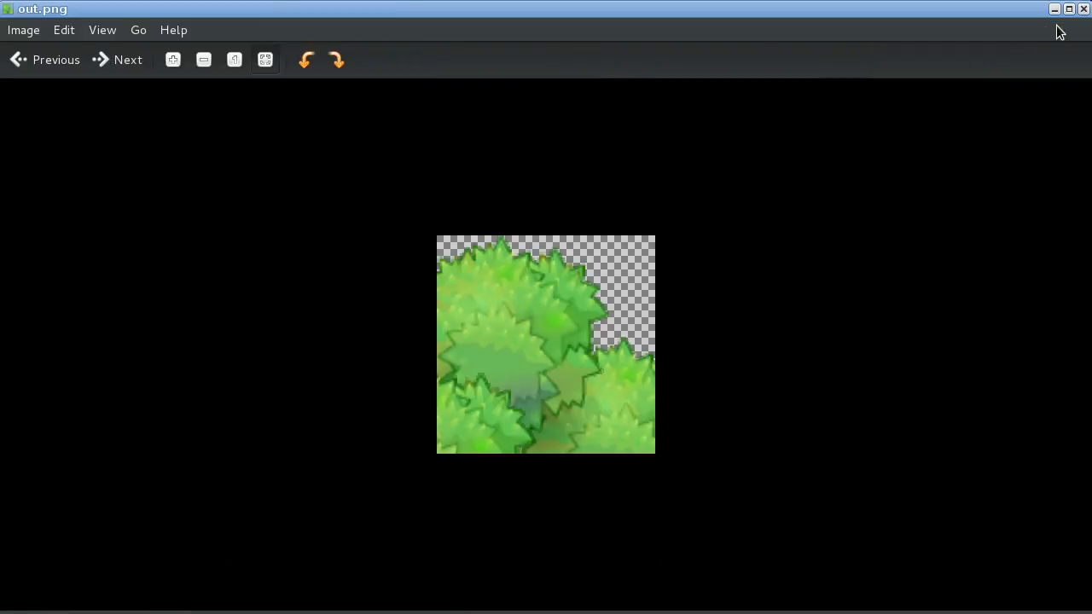
Close the out.png image preview and maximize the scene editor window.
{"action": "left_click", "coordinate": [1083, 9]}
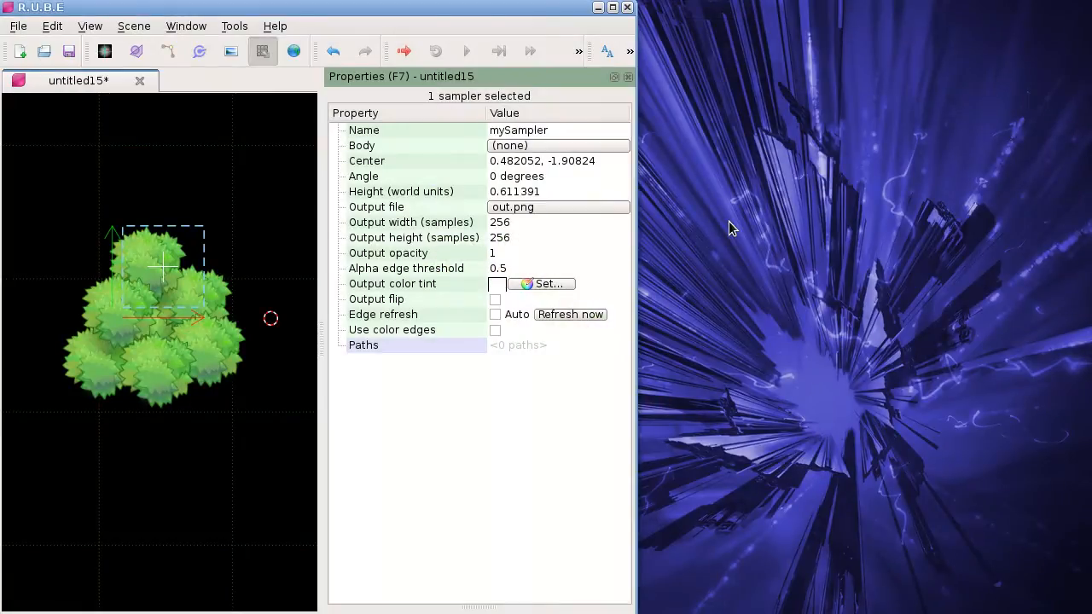
{"action": "key", "text": "alt+F10"}
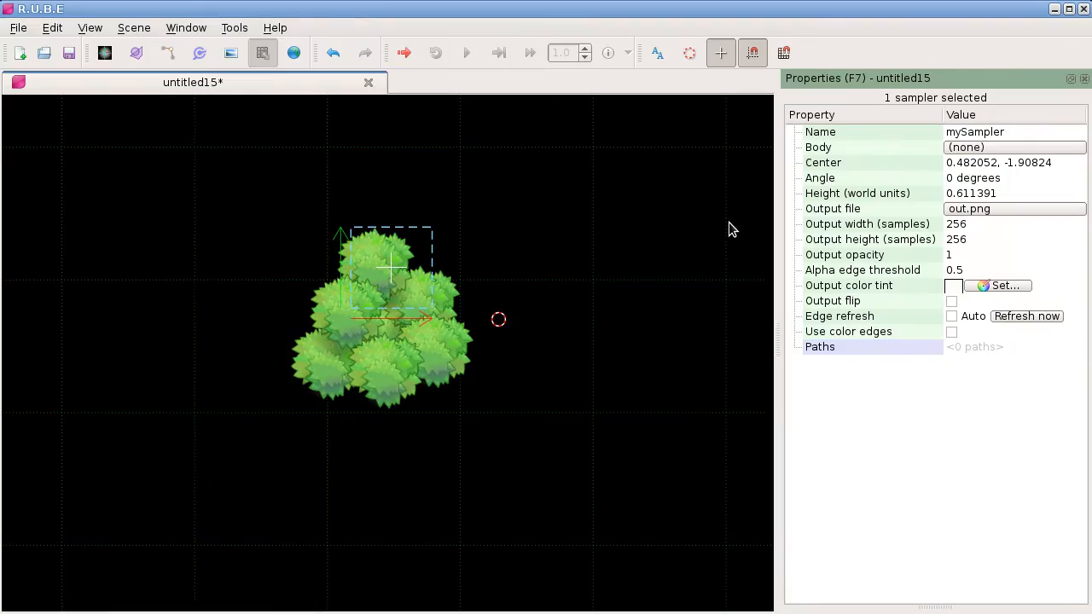
Move mySampler from the bushes onto the red cars and scale it to about 1.44 world units high.
{"action": "right_click_drag", "start_coordinate": [558, 201], "coordinate": [555, 322]}
{"action": "scroll", "coordinate": [550, 320], "scroll_direction": "down", "scroll_amount": 2}
{"action": "right_click_drag", "start_coordinate": [551, 279], "coordinate": [531, 343]}
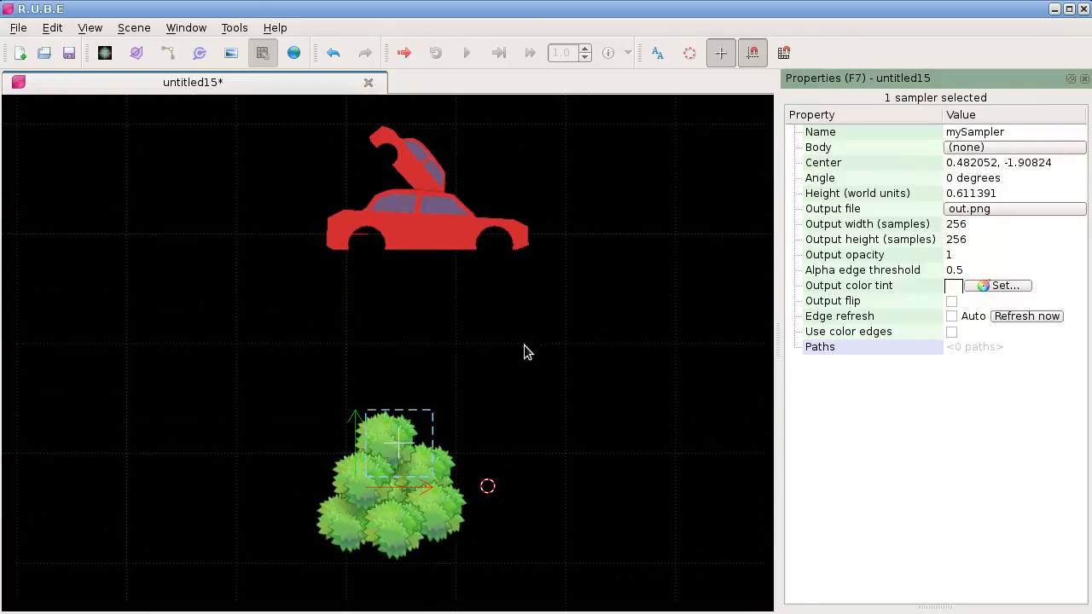
{"action": "right_click_drag", "start_coordinate": [338, 389], "coordinate": [346, 327]}
{"action": "right_click_drag", "start_coordinate": [377, 257], "coordinate": [362, 365]}
{"action": "key", "text": "t"}
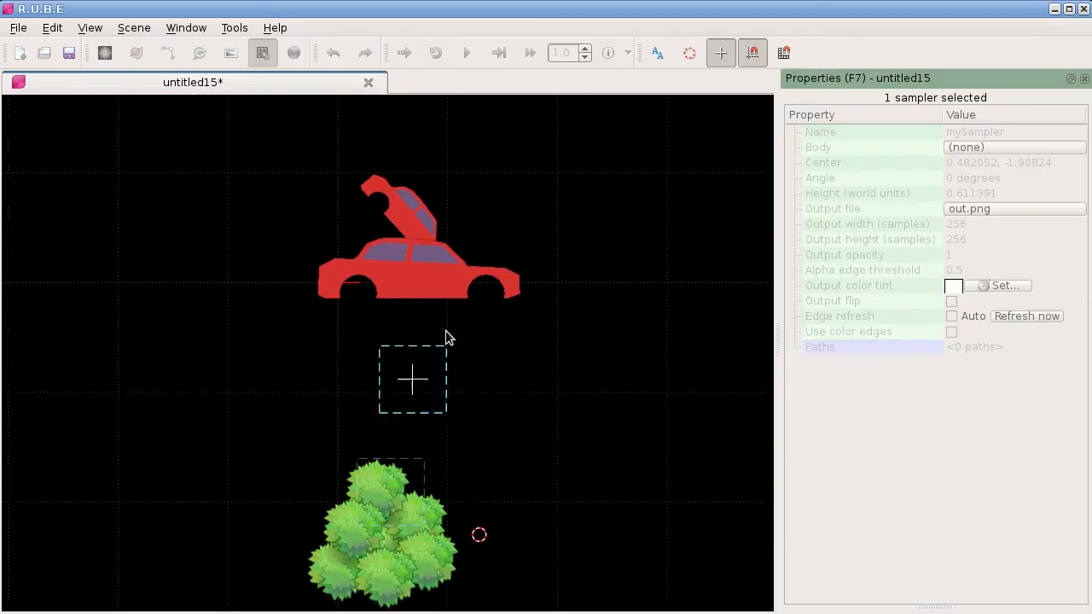
{"action": "key", "text": "s"}
{"action": "left_click", "coordinate": [552, 202]}
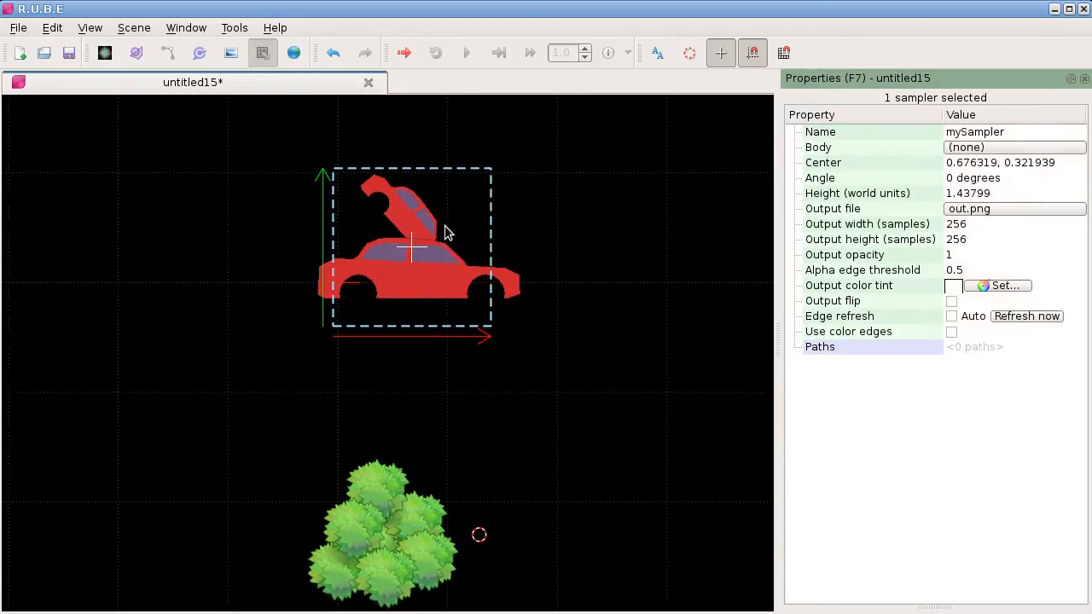
Delete the small tilted car image and enlarge mySampler to about 2.03 world units high, enclosing the remaining car.
{"action": "left_click", "coordinate": [399, 217]}
{"action": "key", "text": "Delete"}
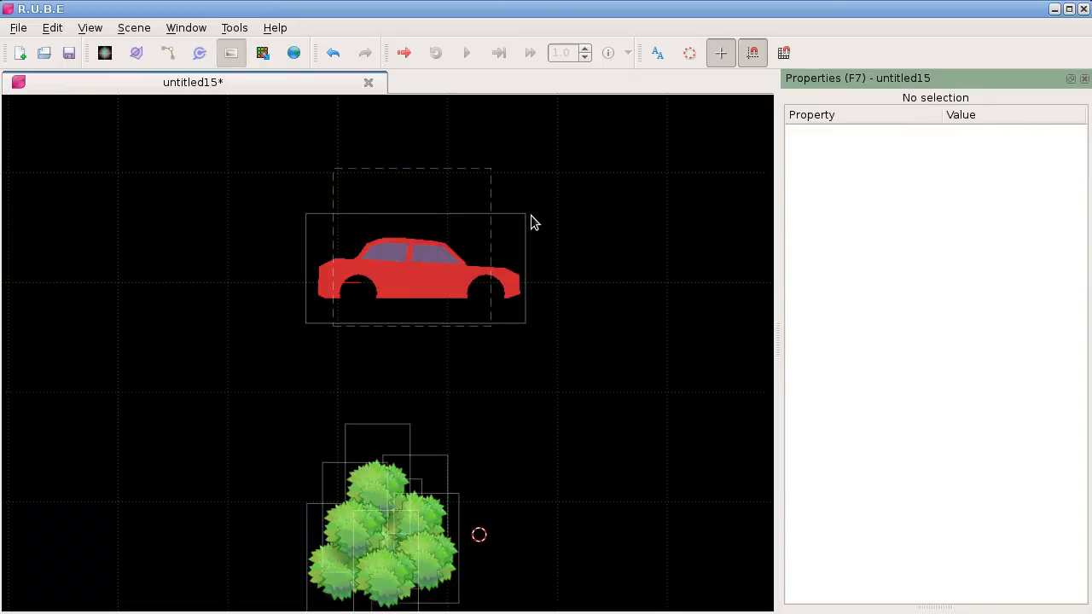
{"action": "left_click", "coordinate": [458, 199]}
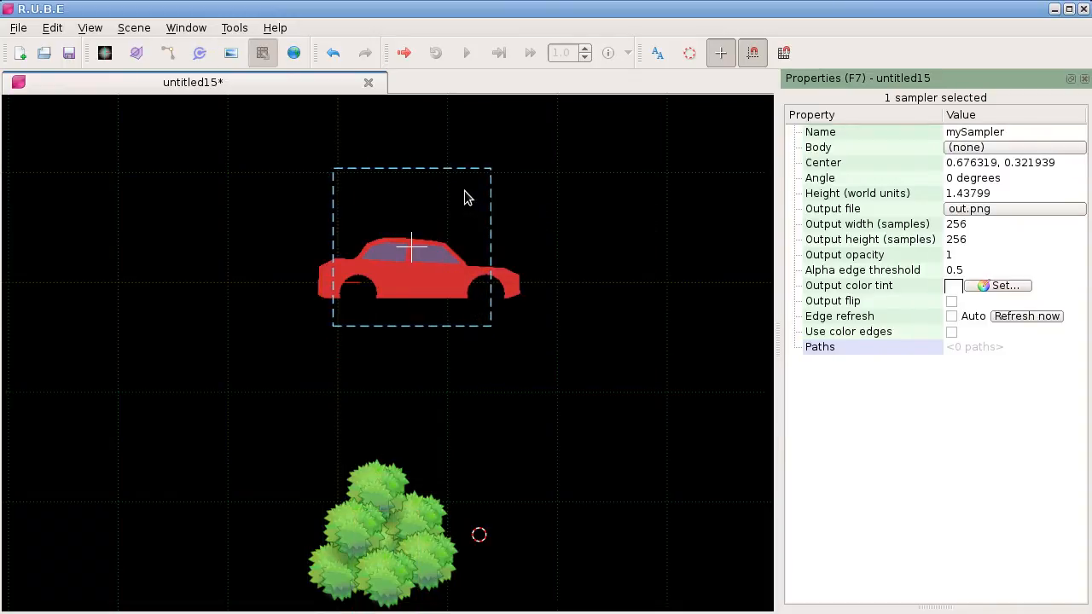
{"action": "key", "text": "s"}
{"action": "left_click", "coordinate": [604, 218]}
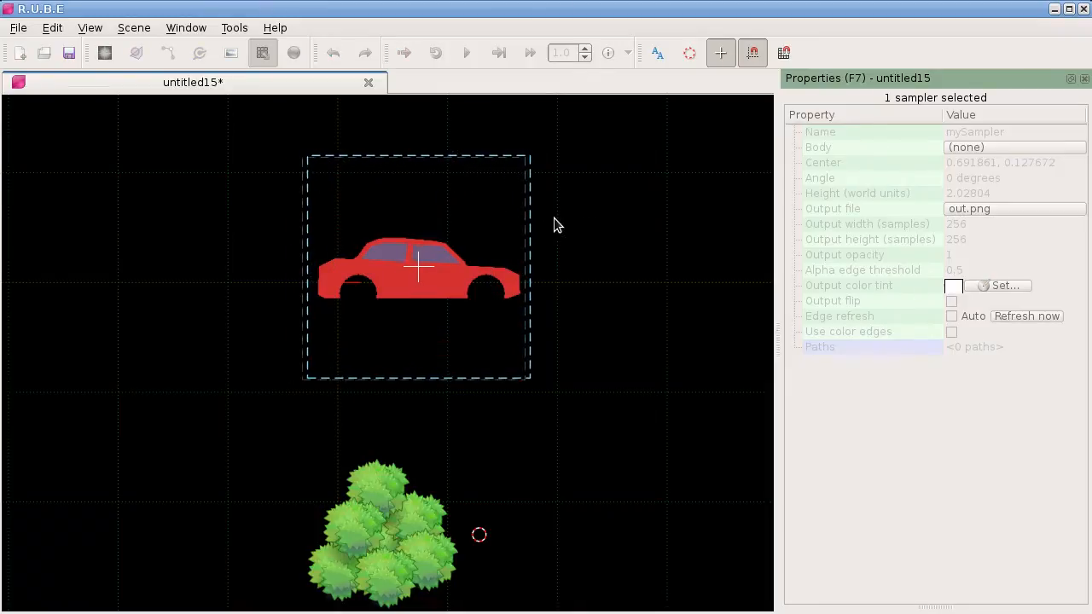
{"action": "left_click", "coordinate": [555, 226]}
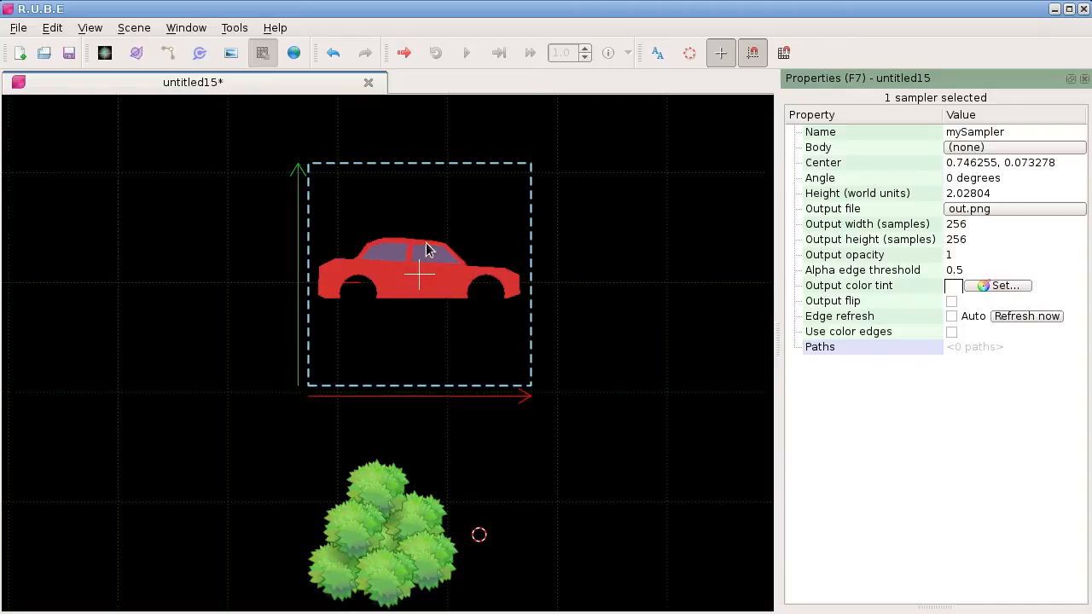
Bring the carbody.png image viewer over the scene to check the source image's pixel size, and move it away again.
{"action": "scroll", "coordinate": [407, 228], "scroll_direction": "up", "scroll_amount": 5}
{"action": "right_click_drag", "start_coordinate": [429, 204], "coordinate": [384, 240]}
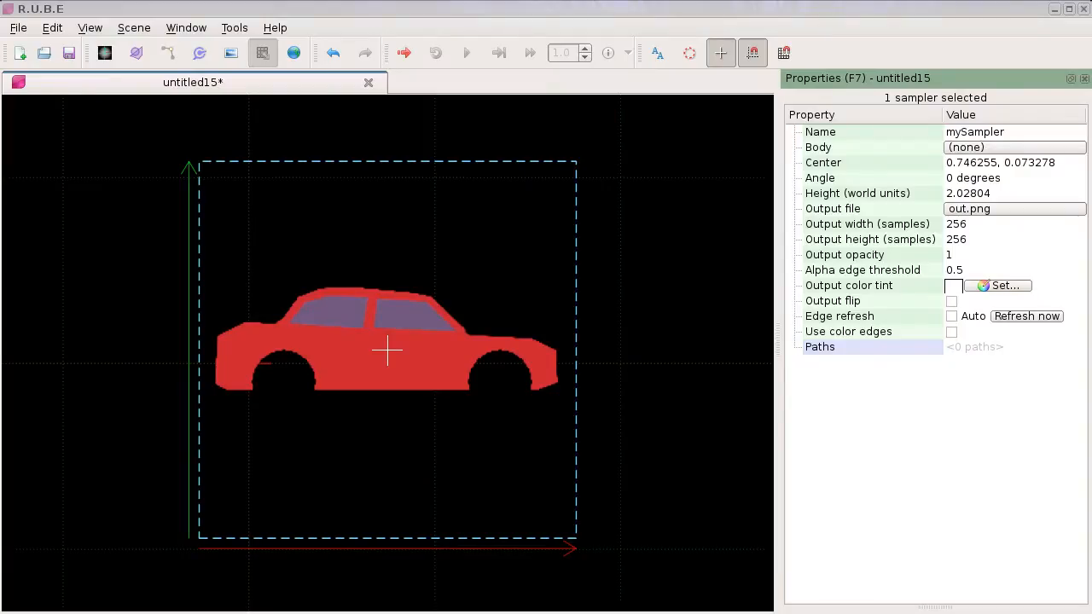
{"action": "left_click_drag", "start_coordinate": [1091, 256], "coordinate": [524, 185]}
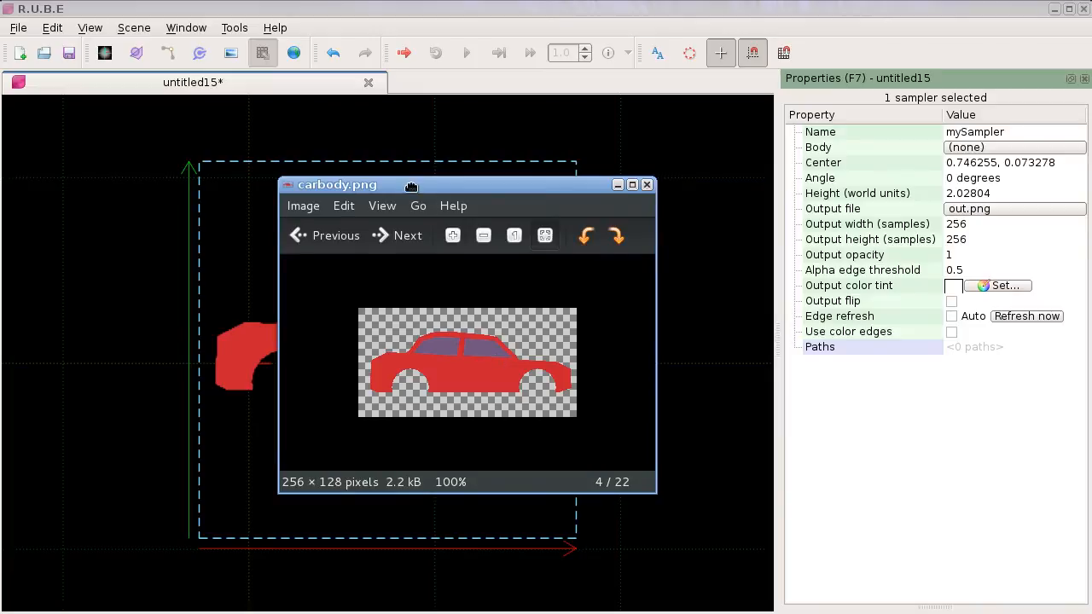
{"action": "left_click_drag", "start_coordinate": [412, 187], "coordinate": [1091, 236]}
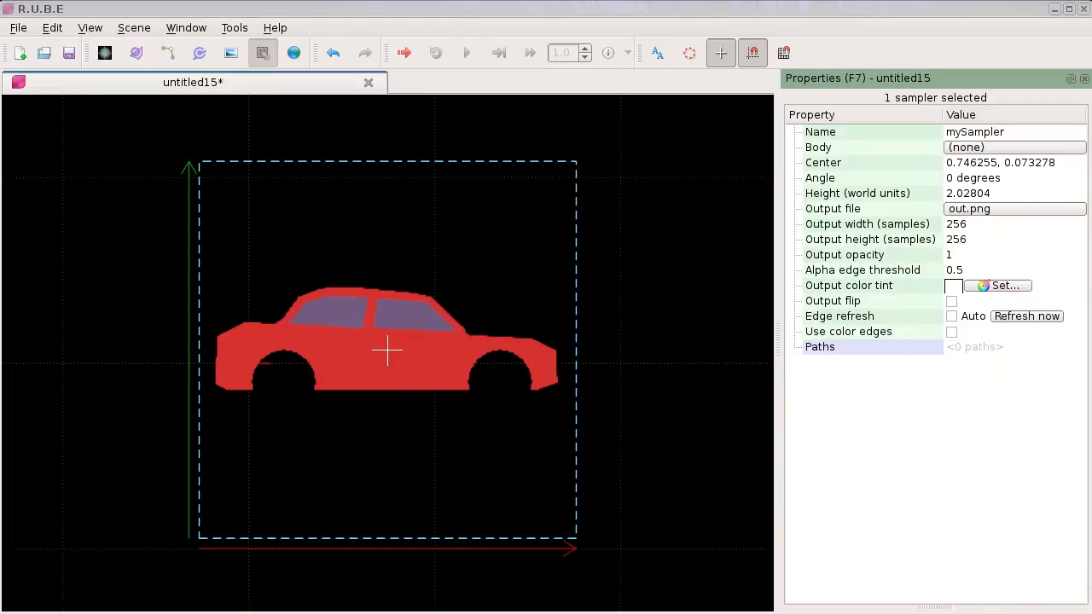
Refresh mySampler's edges and inspect the traced outline closely around the car's front end.
{"action": "right_click_drag", "start_coordinate": [424, 254], "coordinate": [338, 238]}
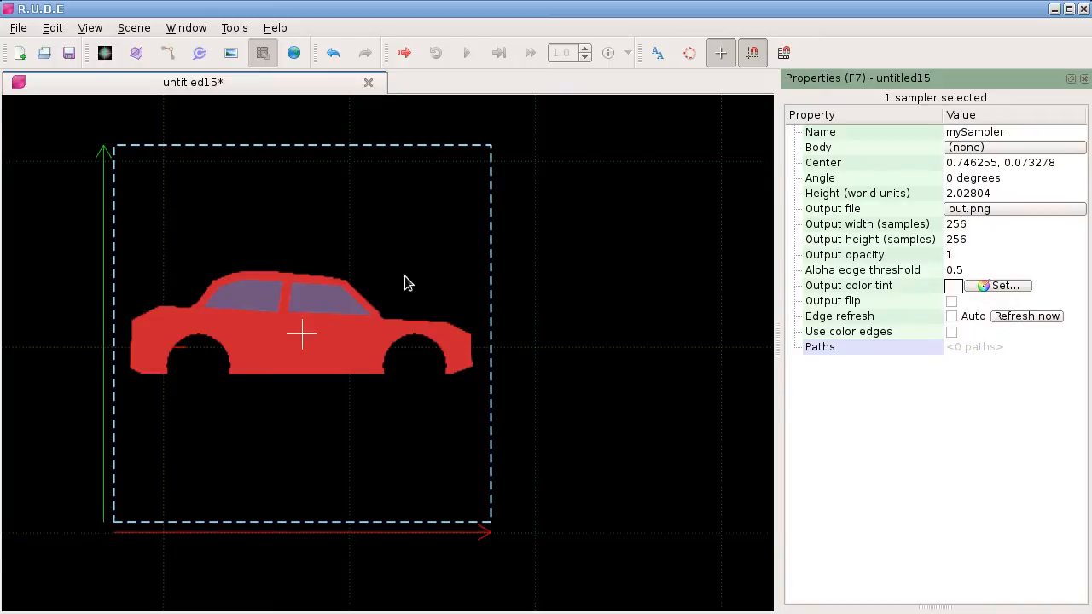
{"action": "left_click", "coordinate": [1009, 317]}
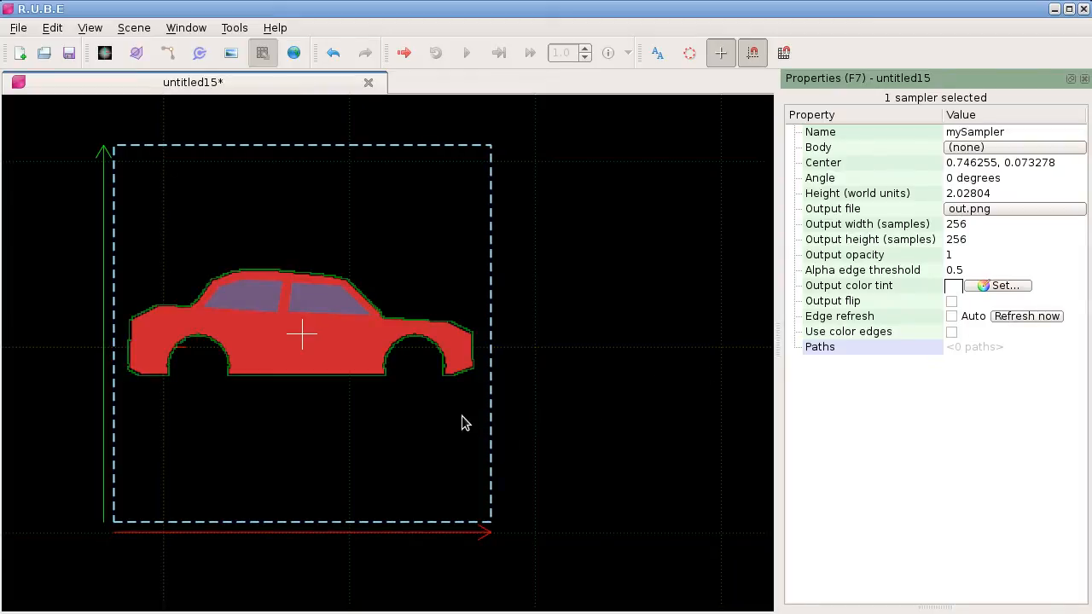
{"action": "scroll", "coordinate": [578, 334], "scroll_direction": "up", "scroll_amount": 5}
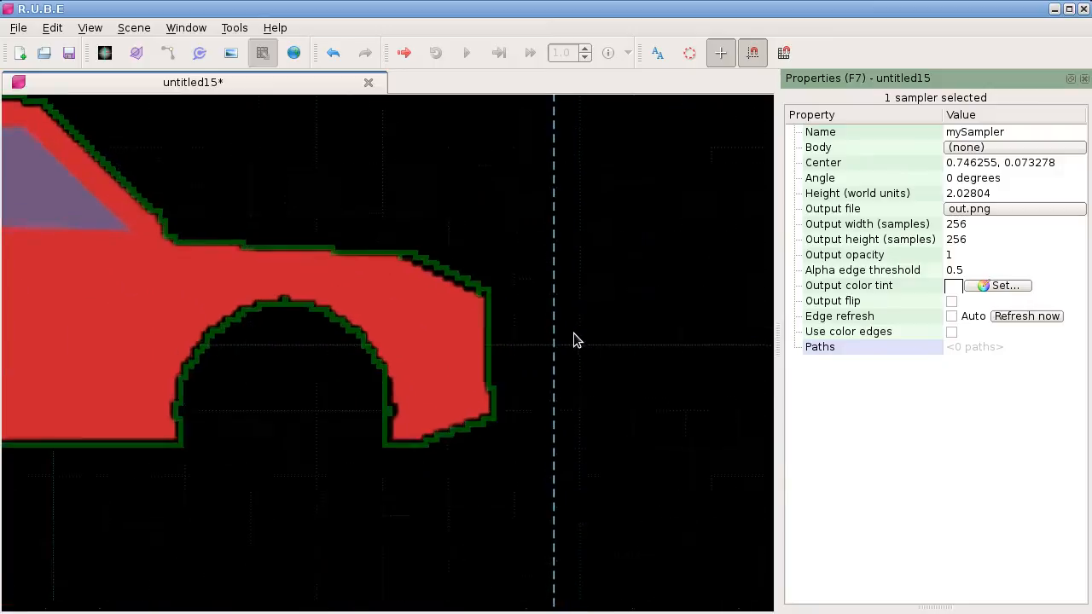
{"action": "right_click_drag", "start_coordinate": [456, 324], "coordinate": [558, 332]}
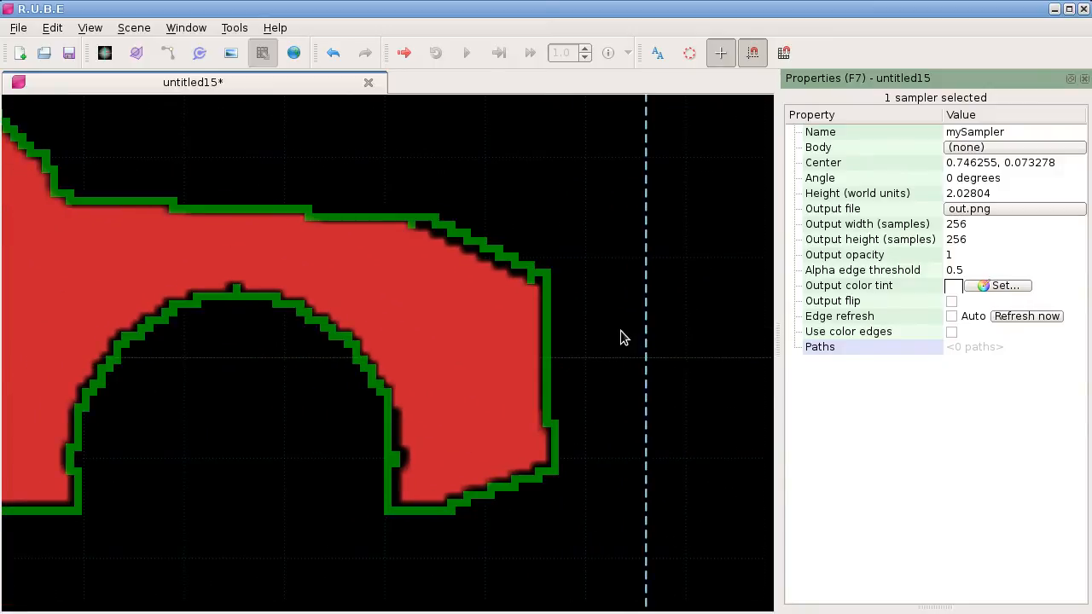
{"action": "scroll", "coordinate": [608, 337], "scroll_direction": "up", "scroll_amount": 1}
{"action": "scroll", "coordinate": [606, 343], "scroll_direction": "down", "scroll_amount": 1}
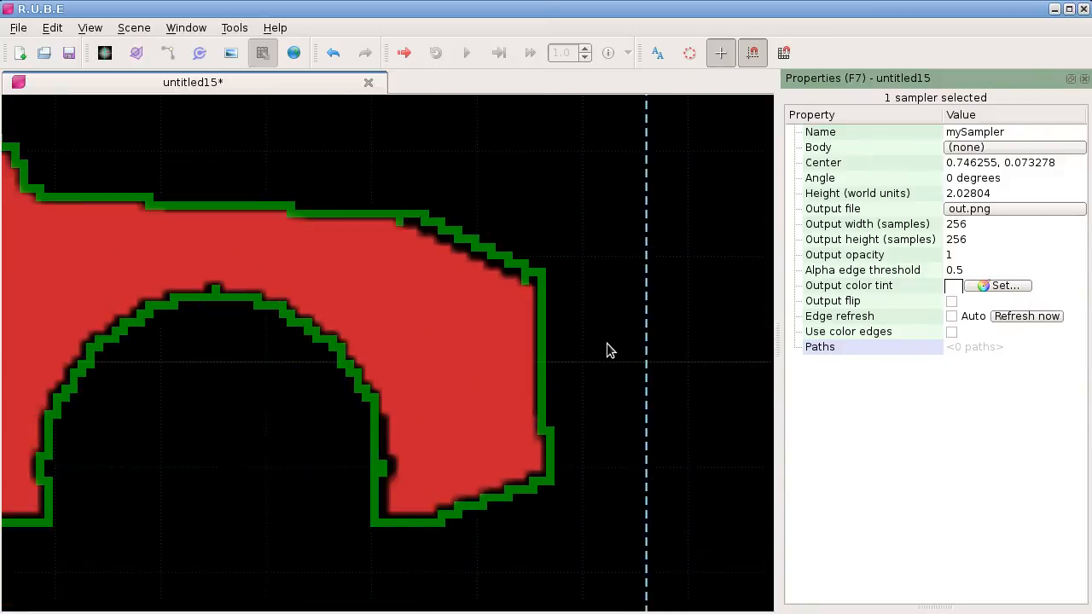
{"action": "scroll", "coordinate": [606, 343], "scroll_direction": "down", "scroll_amount": 2}
{"action": "scroll", "coordinate": [617, 366], "scroll_direction": "down", "scroll_amount": 3}
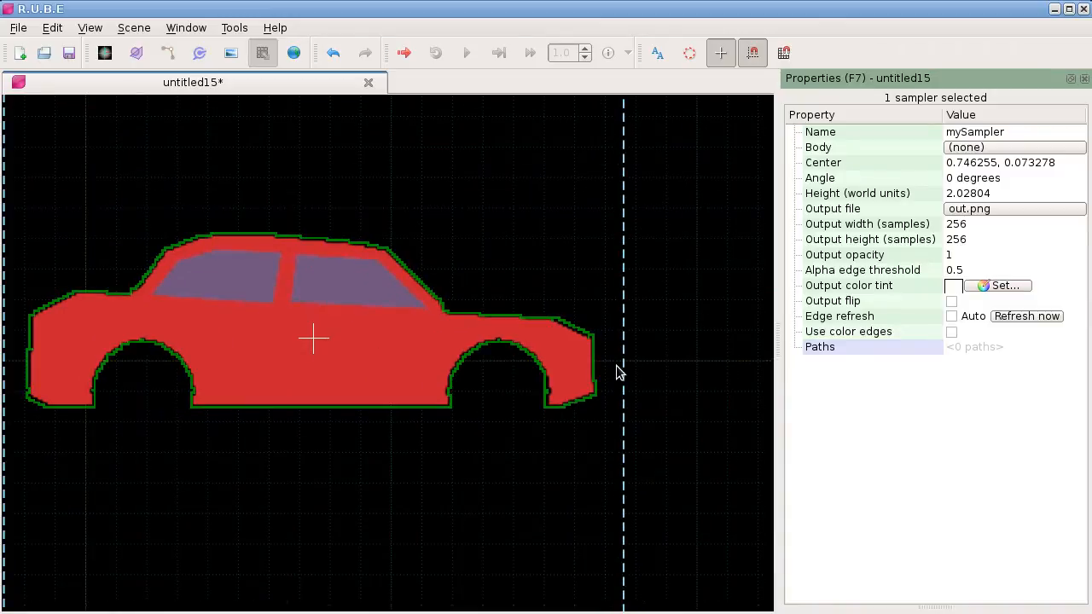
{"action": "scroll", "coordinate": [619, 372], "scroll_direction": "down", "scroll_amount": 3}
Move mySampler horizontally toward the car's front, to a center of about 1.55, 0.07, offsetting its edge outline from the image.
{"action": "right_click_drag", "start_coordinate": [462, 327], "coordinate": [361, 310]}
{"action": "left_click_drag", "start_coordinate": [361, 311], "coordinate": [483, 311]}
{"action": "scroll", "coordinate": [480, 349], "scroll_direction": "up", "scroll_amount": 3}
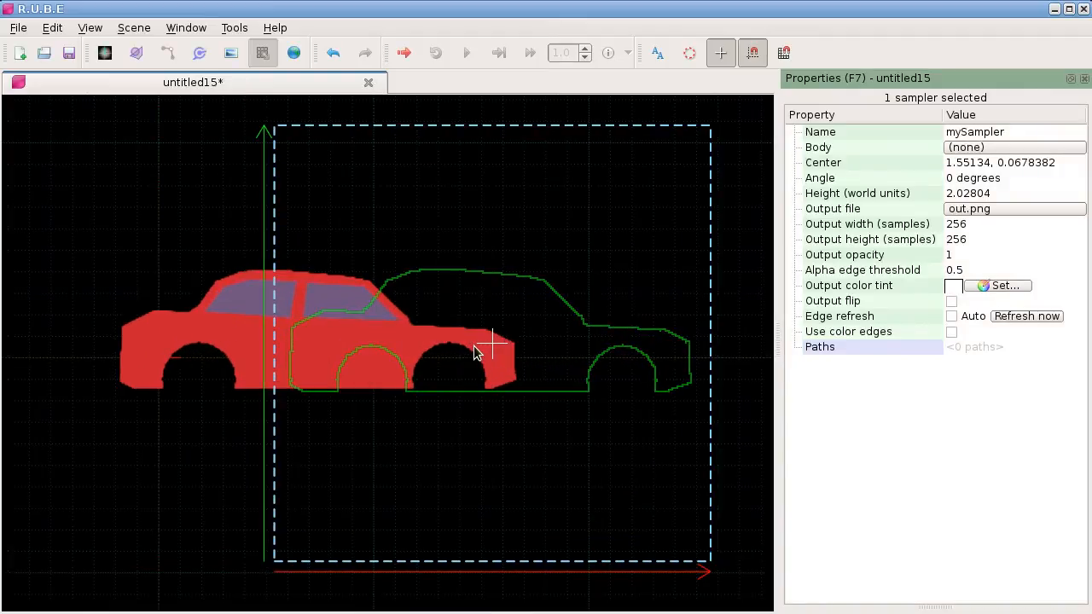
{"action": "right_click_drag", "start_coordinate": [463, 296], "coordinate": [416, 310]}
{"action": "scroll", "coordinate": [416, 311], "scroll_direction": "up", "scroll_amount": 2}
{"action": "scroll", "coordinate": [416, 310], "scroll_direction": "down", "scroll_amount": 1}
{"action": "scroll", "coordinate": [418, 317], "scroll_direction": "down", "scroll_amount": 1}
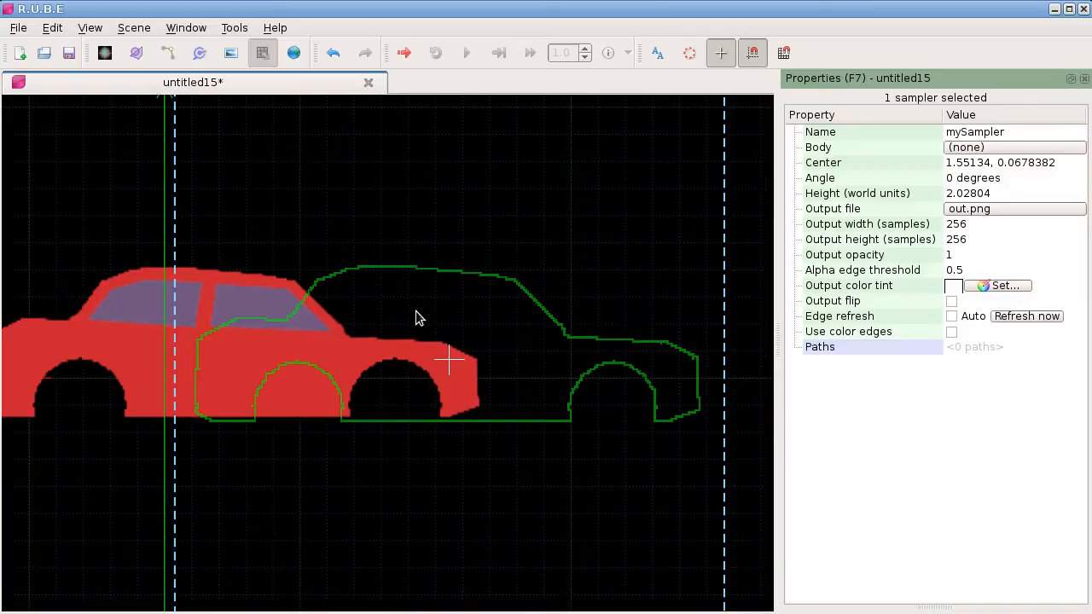
{"action": "scroll", "coordinate": [418, 317], "scroll_direction": "up", "scroll_amount": 1}
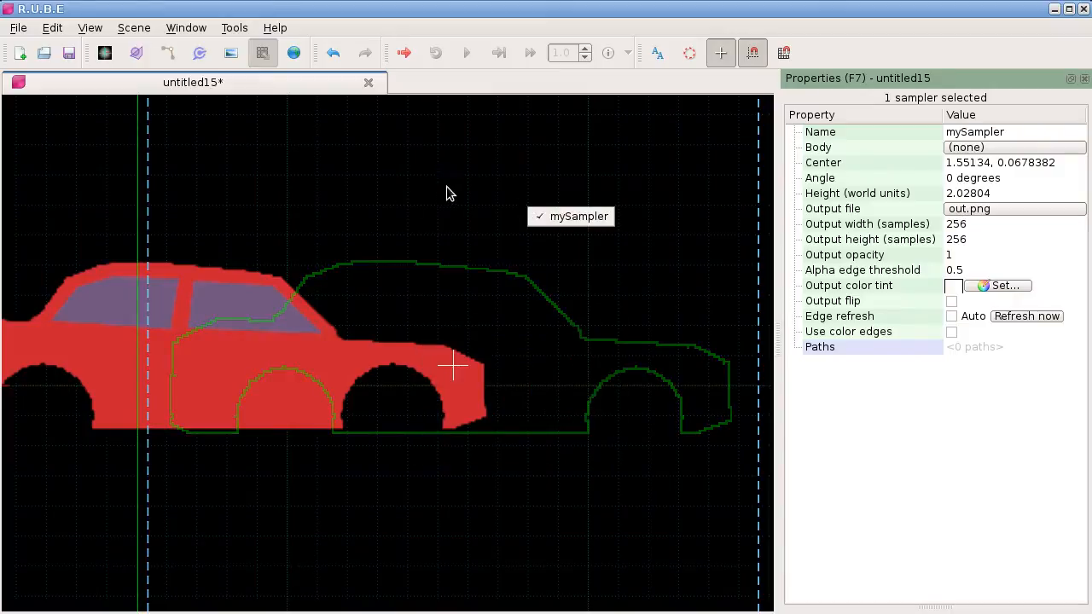
Rotate mySampler with its edge outline to about 23.4 degrees and back to roughly level.
{"action": "key", "text": "r"}
{"action": "left_click", "coordinate": [369, 202]}
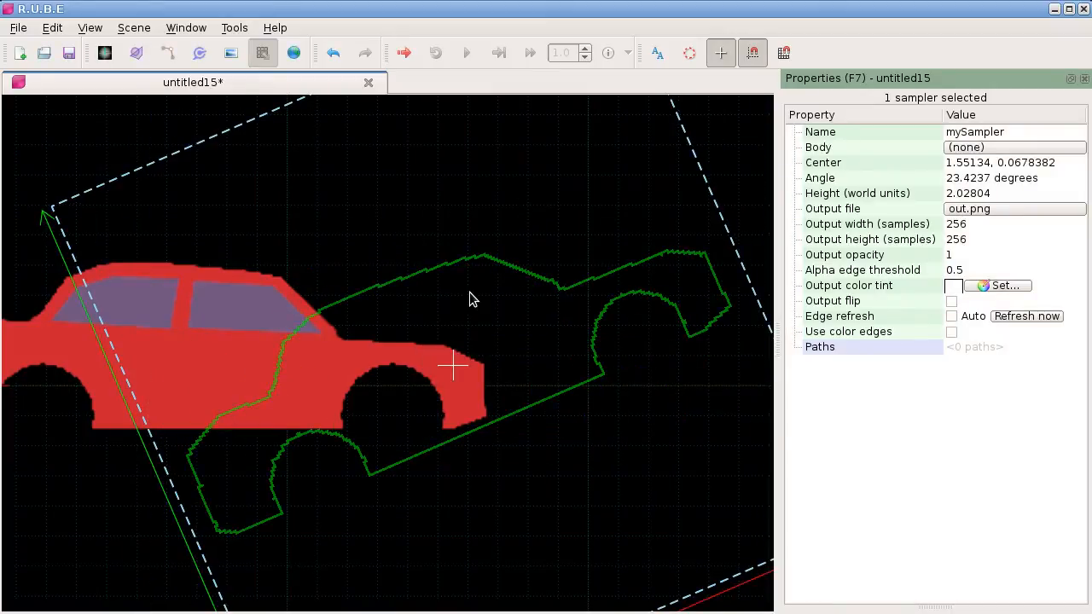
{"action": "key", "text": "r"}
{"action": "left_click", "coordinate": [593, 255]}
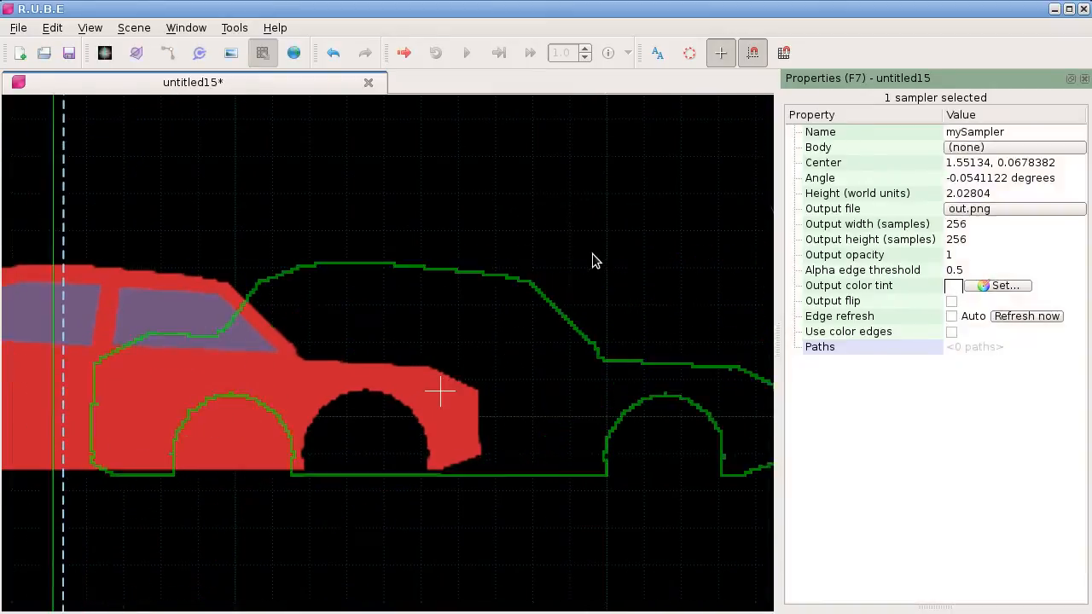
{"action": "scroll", "coordinate": [580, 251], "scroll_direction": "down", "scroll_amount": 3}
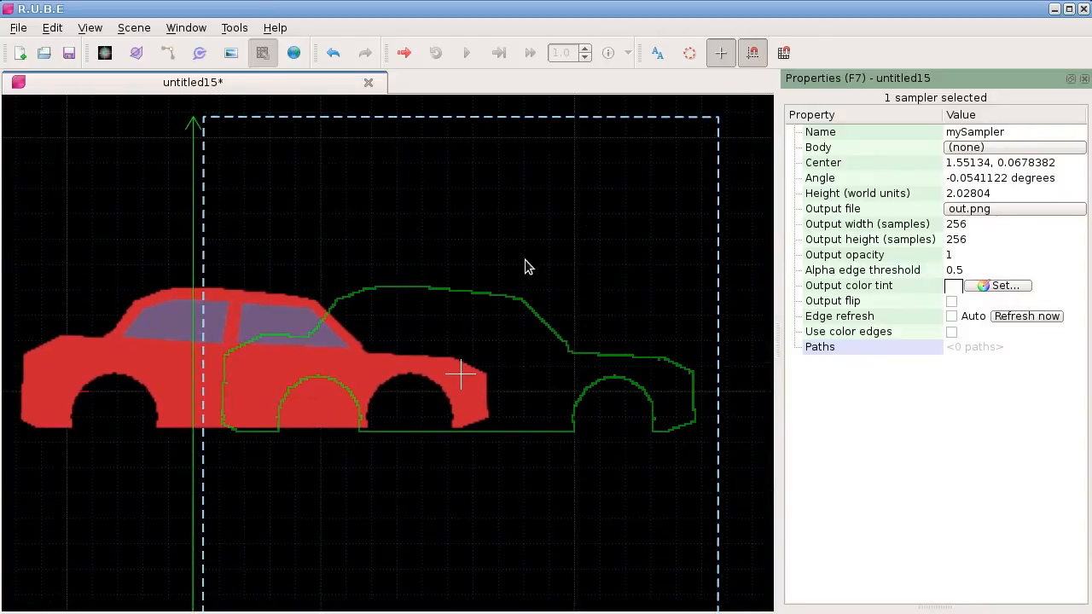
{"action": "right_click_drag", "start_coordinate": [522, 263], "coordinate": [505, 246]}
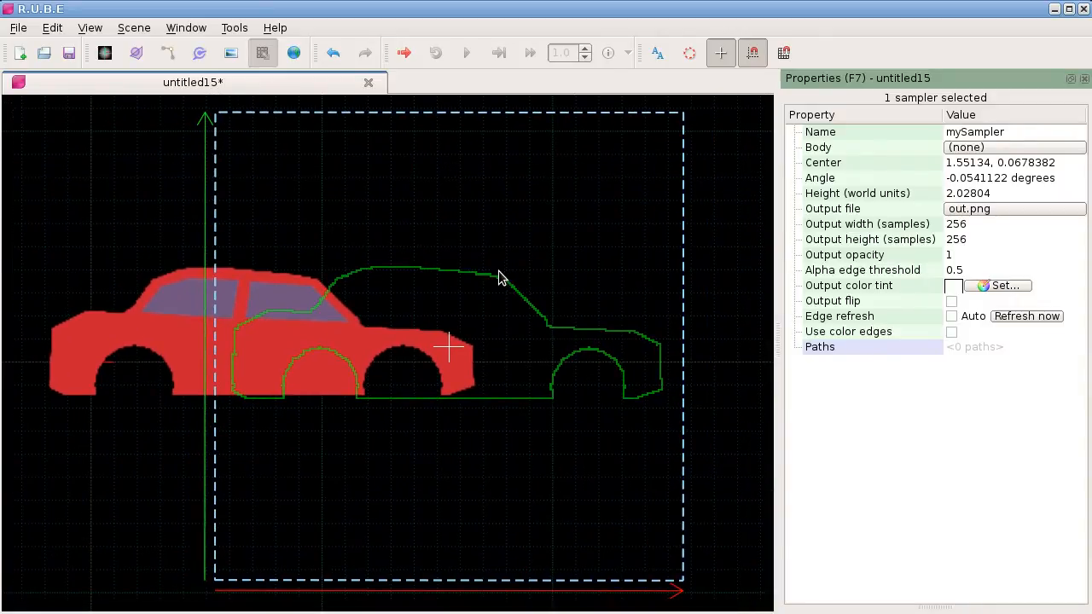
Reposition mySampler and its edge outline several times, ending with the center at about 1.56, 0.07.
{"action": "scroll", "coordinate": [464, 350], "scroll_direction": "down", "scroll_amount": 3}
{"action": "right_click_drag", "start_coordinate": [463, 351], "coordinate": [376, 394]}
{"action": "key", "text": "t"}
{"action": "left_click", "coordinate": [483, 319]}
{"action": "key", "text": "t"}
{"action": "left_click", "coordinate": [373, 319]}
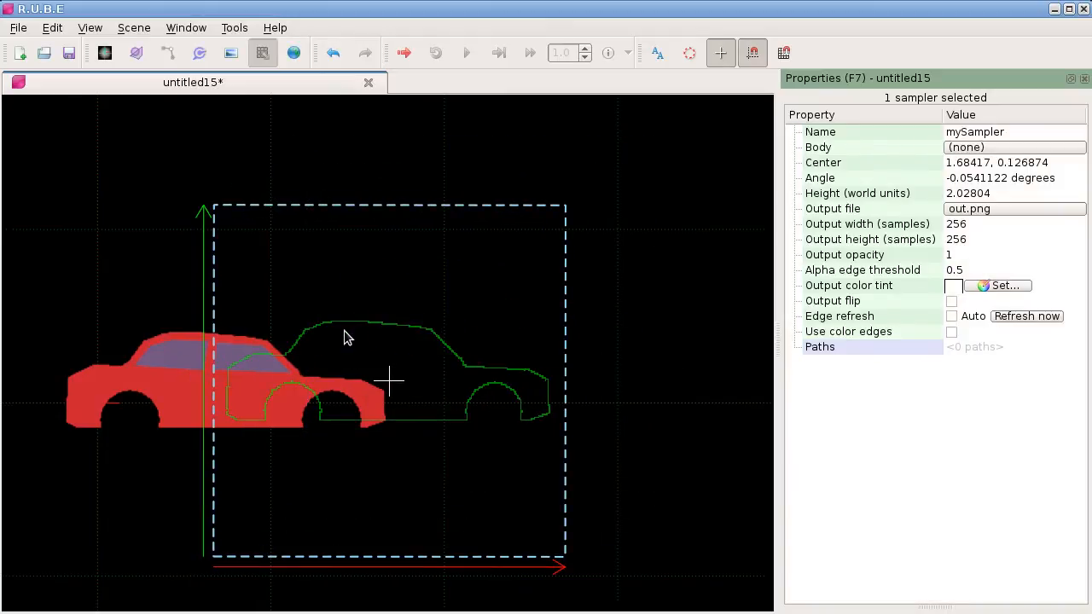
{"action": "scroll", "coordinate": [233, 336], "scroll_direction": "up", "scroll_amount": 2}
{"action": "right_click_drag", "start_coordinate": [264, 338], "coordinate": [321, 278]}
{"action": "key", "text": "t"}
{"action": "left_click", "coordinate": [399, 301]}
{"action": "right_click_drag", "start_coordinate": [428, 308], "coordinate": [429, 295]}
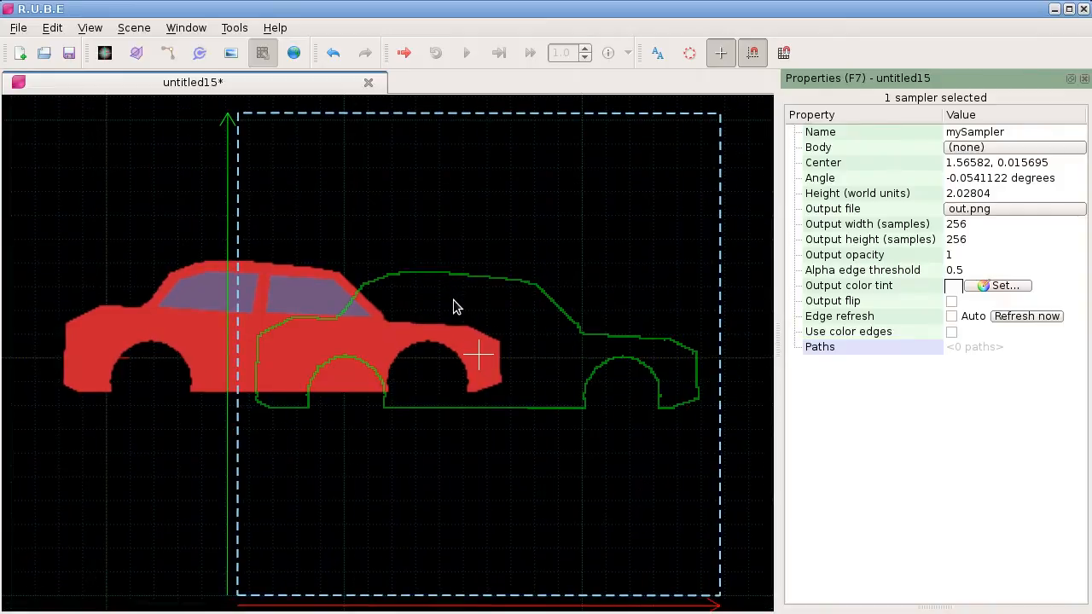
{"action": "key", "text": "t"}
{"action": "left_click", "coordinate": [453, 292]}
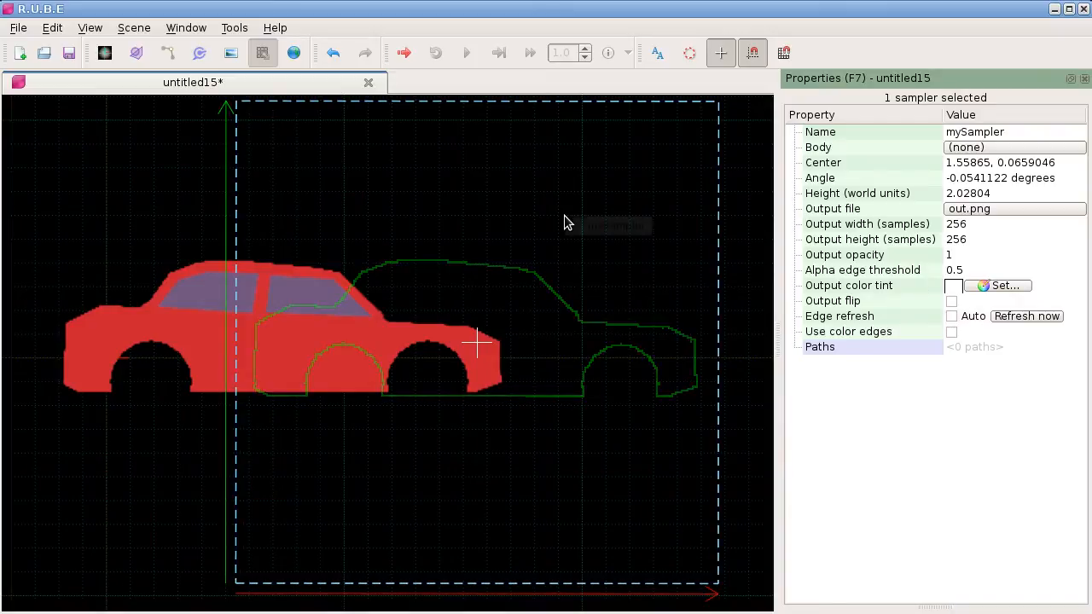
Rotate mySampler to about 5.6 degrees and shrink it to about 1.74 world units high, centered near 1.39, 0.04.
{"action": "key", "text": "r"}
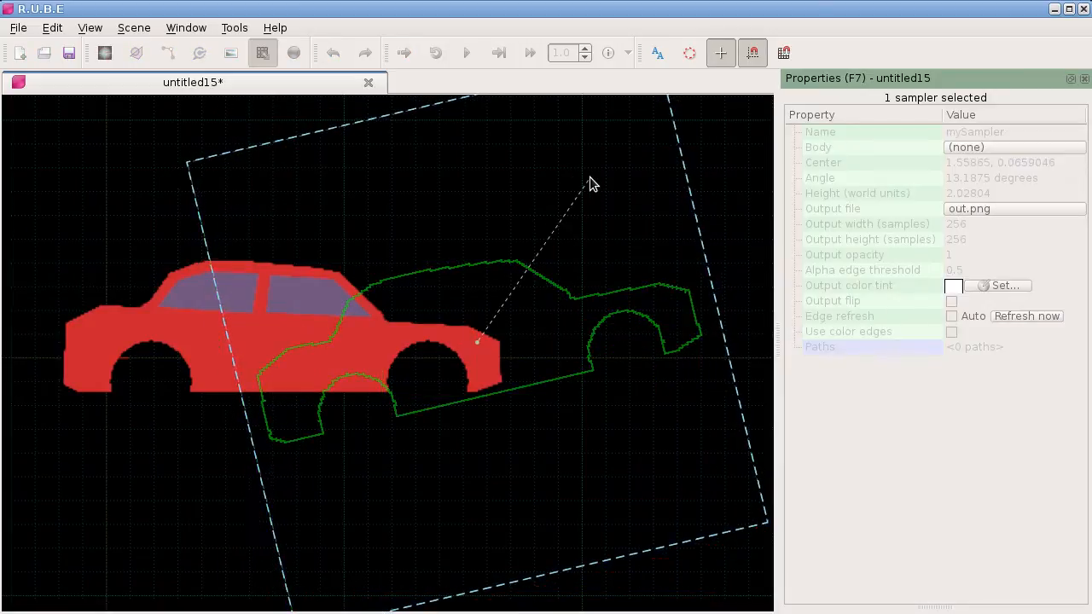
{"action": "left_click", "coordinate": [611, 183]}
{"action": "left_click", "coordinate": [586, 184]}
{"action": "key", "text": "s"}
{"action": "left_click", "coordinate": [568, 232]}
{"action": "key", "text": "r"}
{"action": "left_click", "coordinate": [573, 263]}
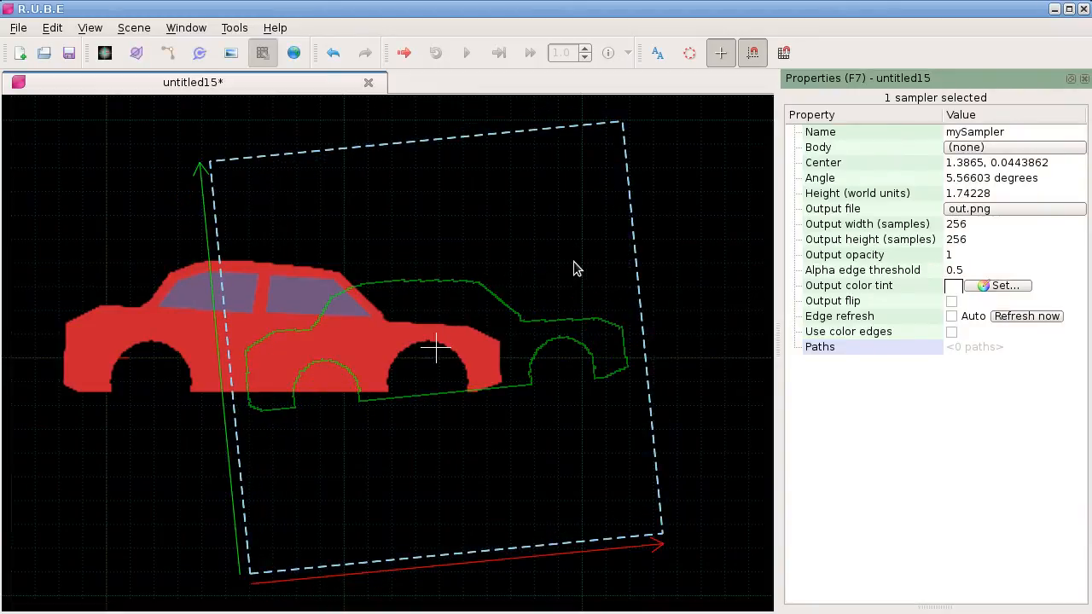
Rotate mySampler to about 4.8 degrees and scale it to about 1.93 world units high.
{"action": "scroll", "coordinate": [573, 263], "scroll_direction": "down", "scroll_amount": 3}
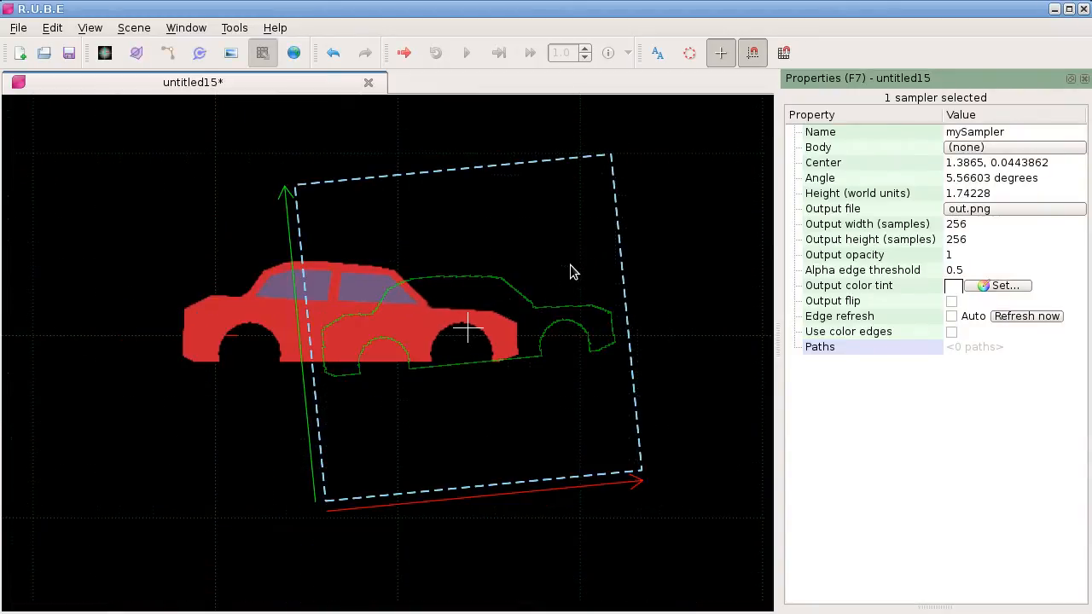
{"action": "right_click_drag", "start_coordinate": [544, 237], "coordinate": [561, 248]}
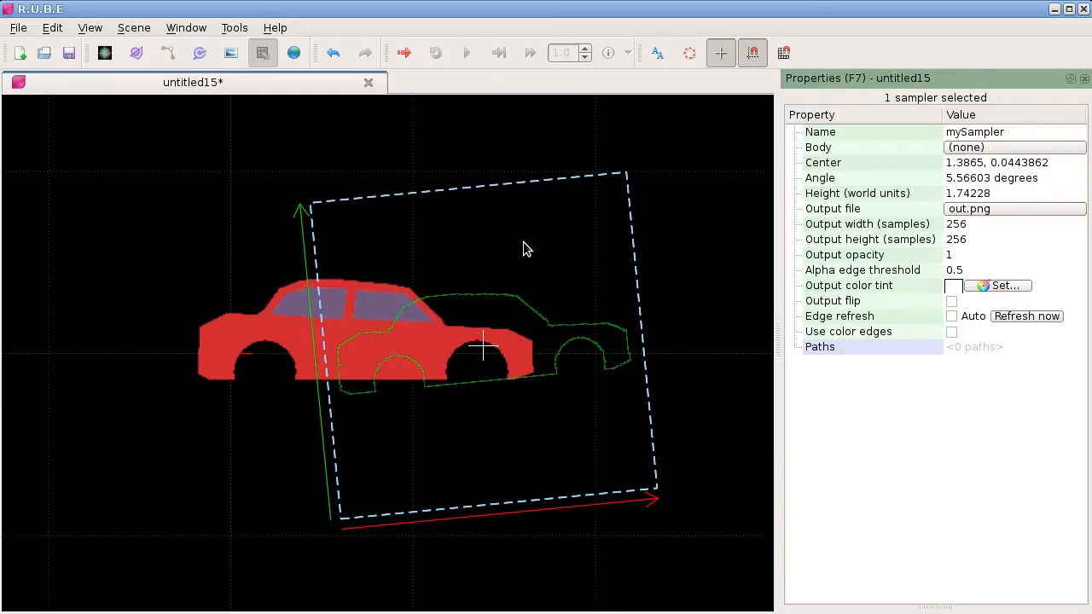
{"action": "key", "text": "r"}
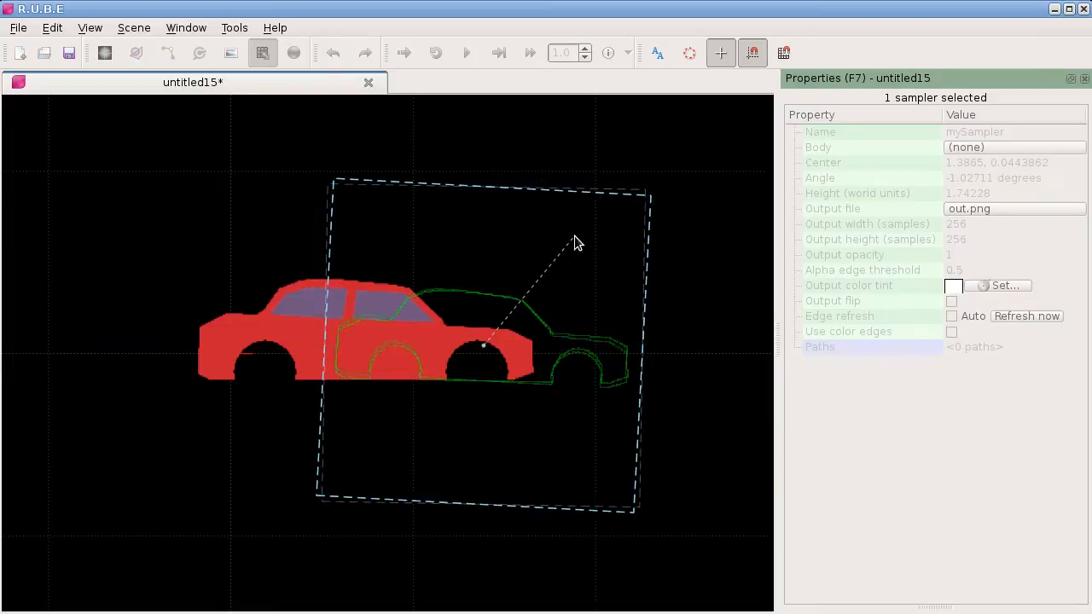
{"action": "left_click", "coordinate": [591, 236]}
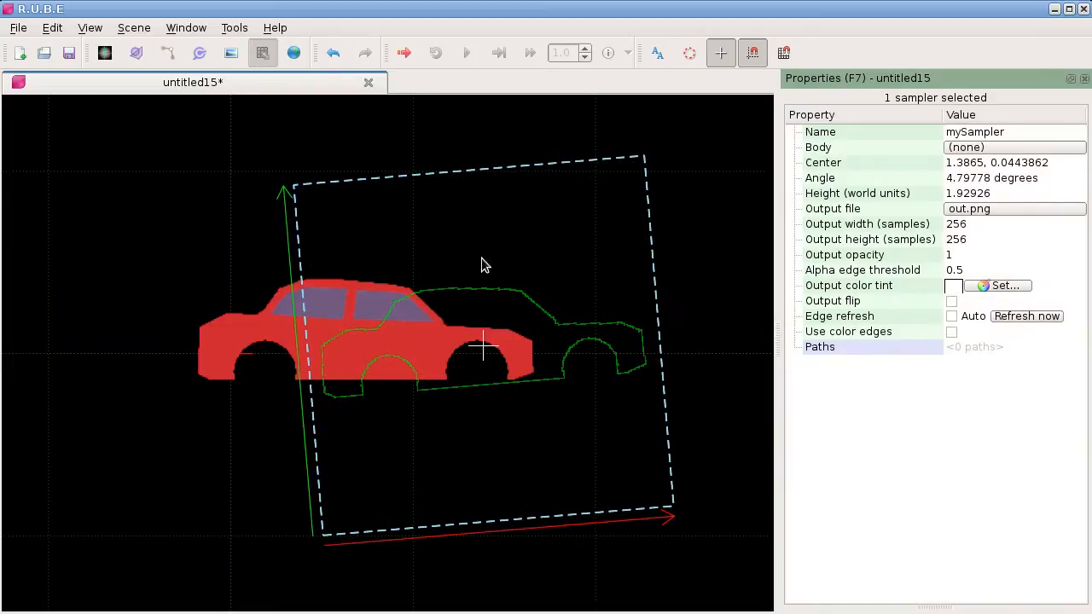
{"action": "scroll", "coordinate": [454, 263], "scroll_direction": "up", "scroll_amount": 1}
{"action": "scroll", "coordinate": [450, 259], "scroll_direction": "up", "scroll_amount": 1}
{"action": "right_click_drag", "start_coordinate": [450, 259], "coordinate": [436, 227]}
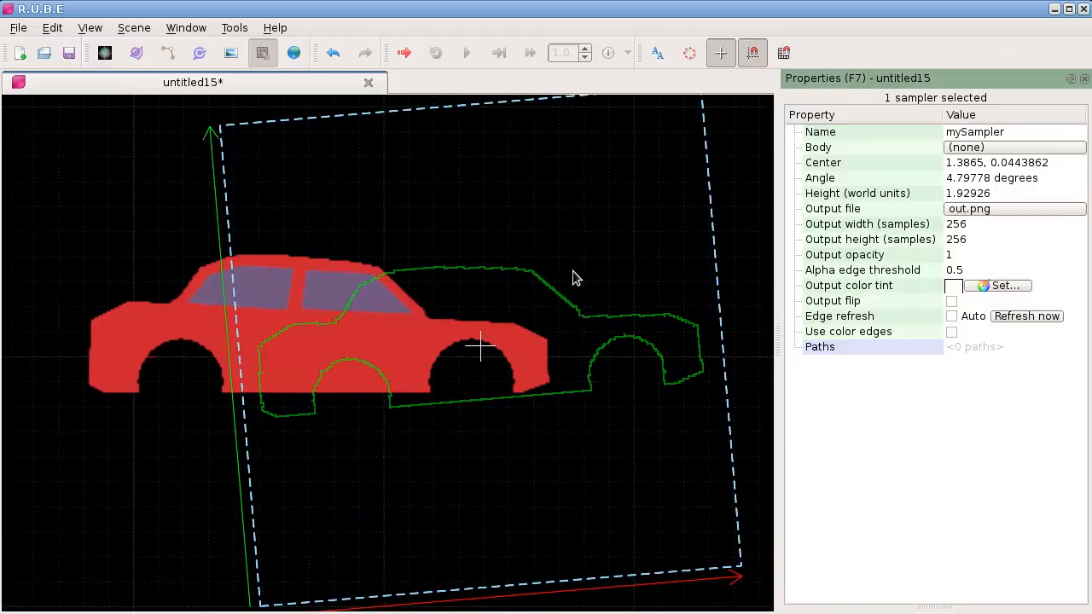
Refresh mySampler's edge outline so it is traced again at the frame's current position on the car.
{"action": "left_click", "coordinate": [1023, 316]}
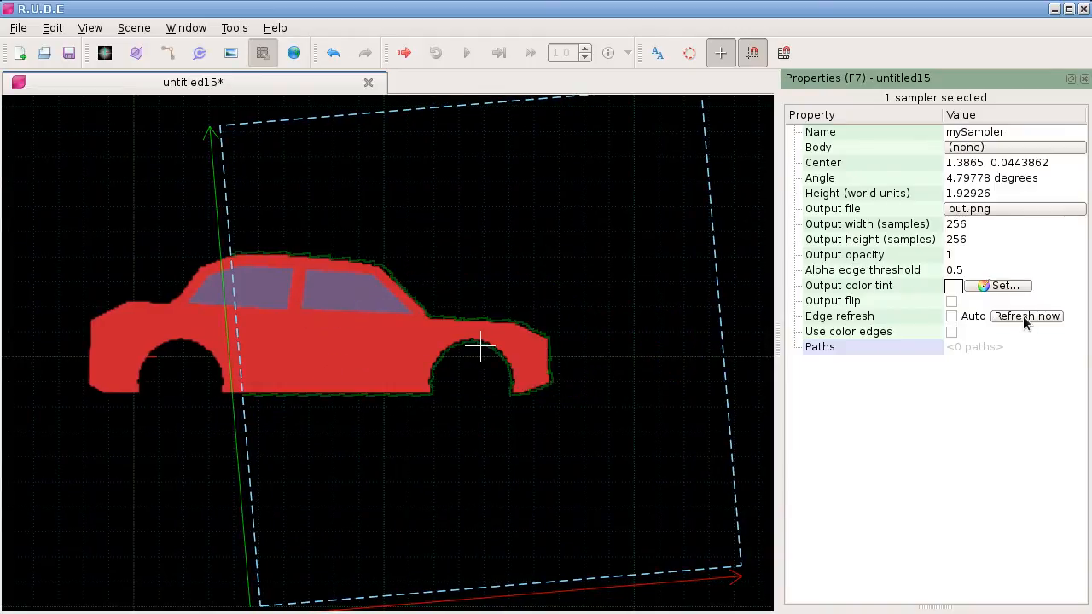
{"action": "scroll", "coordinate": [304, 338], "scroll_direction": "up", "scroll_amount": 4}
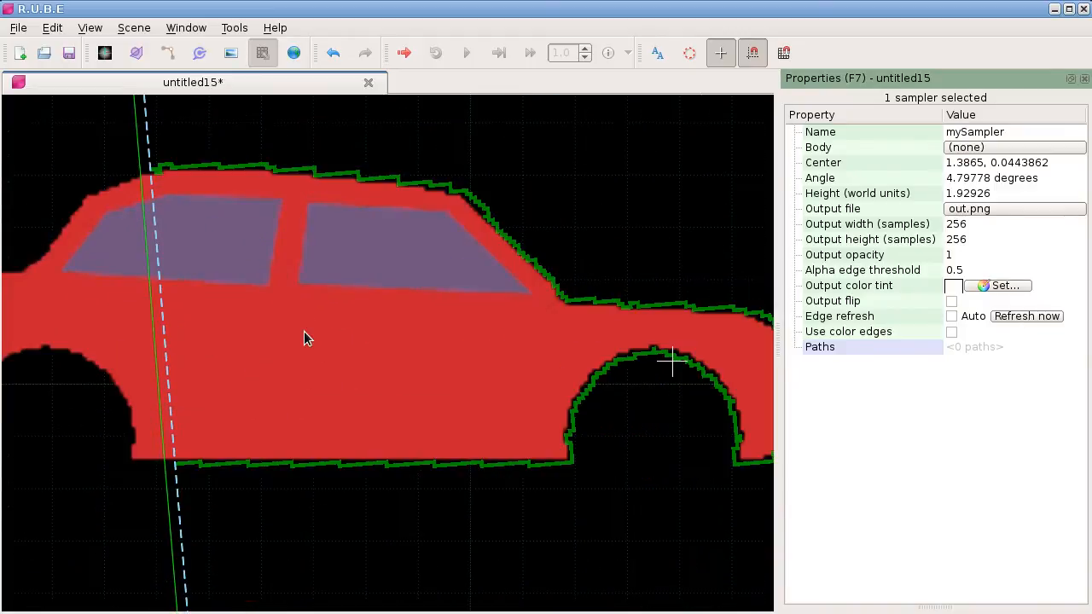
{"action": "right_click_drag", "start_coordinate": [304, 338], "coordinate": [464, 339]}
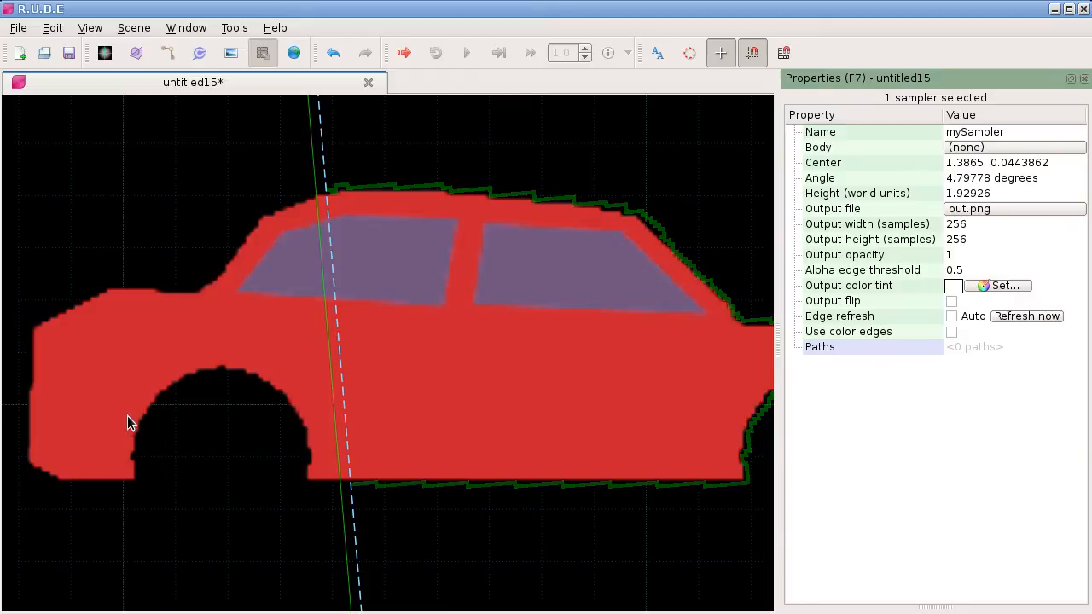
Move mySampler to a center of about 1.47, 0.03 and turn on automatic edge refresh.
{"action": "scroll", "coordinate": [128, 420], "scroll_direction": "down", "scroll_amount": 5}
{"action": "right_click_drag", "start_coordinate": [171, 415], "coordinate": [266, 336]}
{"action": "left_click_drag", "start_coordinate": [390, 320], "coordinate": [470, 442]}
{"action": "scroll", "coordinate": [442, 357], "scroll_direction": "down", "scroll_amount": 5}
{"action": "scroll", "coordinate": [441, 356], "scroll_direction": "up", "scroll_amount": 5}
{"action": "right_click_drag", "start_coordinate": [441, 348], "coordinate": [470, 442]}
{"action": "left_click_drag", "start_coordinate": [470, 442], "coordinate": [393, 308]}
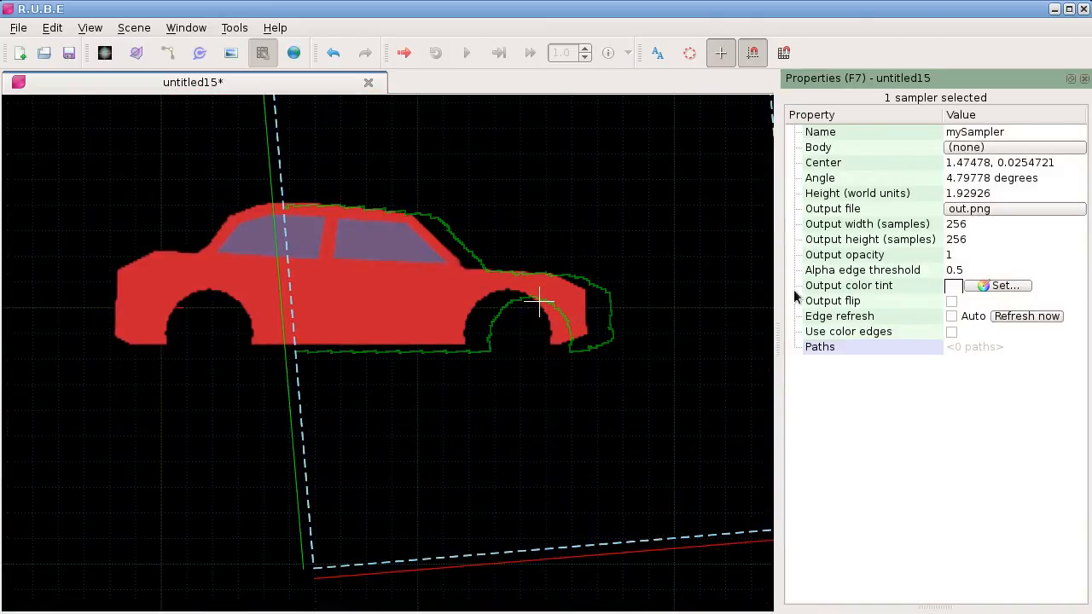
{"action": "left_click", "coordinate": [951, 317]}
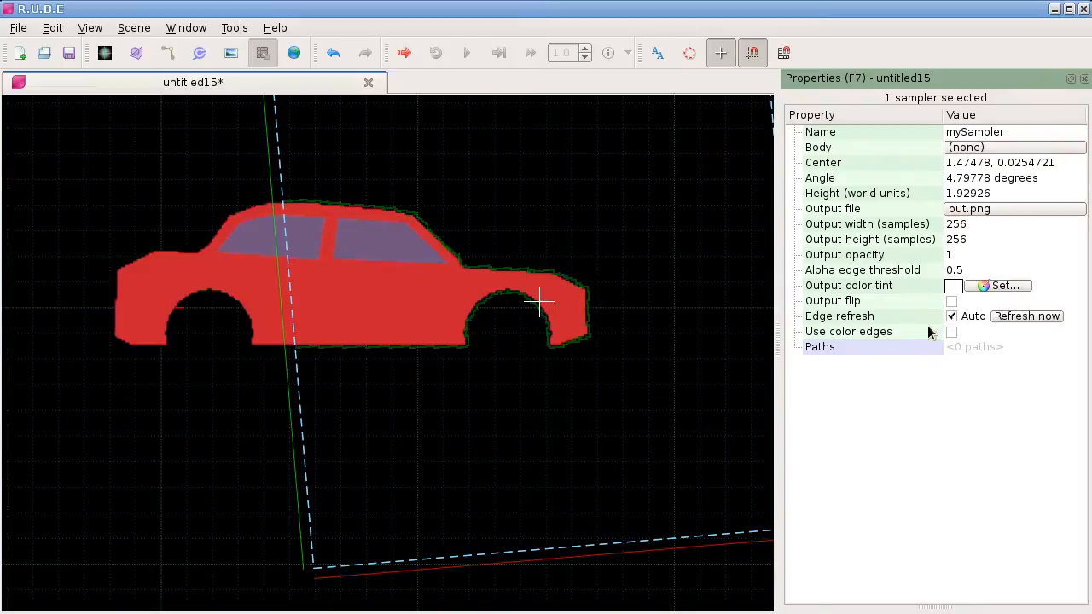
Move mySampler over the car to about 0.79, 0.25 and rotate it to about -3.2 degrees.
{"action": "right_click_drag", "start_coordinate": [458, 295], "coordinate": [526, 347]}
{"action": "left_click_drag", "start_coordinate": [526, 347], "coordinate": [288, 341]}
{"action": "scroll", "coordinate": [373, 334], "scroll_direction": "down", "scroll_amount": 2}
{"action": "scroll", "coordinate": [288, 342], "scroll_direction": "up", "scroll_amount": 2}
{"action": "left_click_drag", "start_coordinate": [346, 404], "coordinate": [268, 349]}
{"action": "mouse_move", "coordinate": [448, 344]}
{"action": "left_mouse_down"}
{"action": "mouse_move", "coordinate": [495, 407]}
{"action": "mouse_move", "coordinate": [559, 362]}
{"action": "mouse_move", "coordinate": [498, 389]}
{"action": "mouse_move", "coordinate": [531, 398]}
{"action": "left_mouse_up"}
{"action": "scroll", "coordinate": [530, 398], "scroll_direction": "down", "scroll_amount": 1}
{"action": "key", "text": "r"}
{"action": "left_click", "coordinate": [604, 271]}
Enlarge mySampler in stages to about 13.5 world units high so it frames both the car and the tree.
{"action": "key", "text": "s"}
{"action": "left_click_drag", "start_coordinate": [686, 202], "coordinate": [686, 202]}
{"action": "scroll", "coordinate": [594, 277], "scroll_direction": "down", "scroll_amount": 5}
{"action": "key", "text": "s"}
{"action": "left_click_drag", "start_coordinate": [488, 309], "coordinate": [554, 255]}
{"action": "key", "text": "s"}
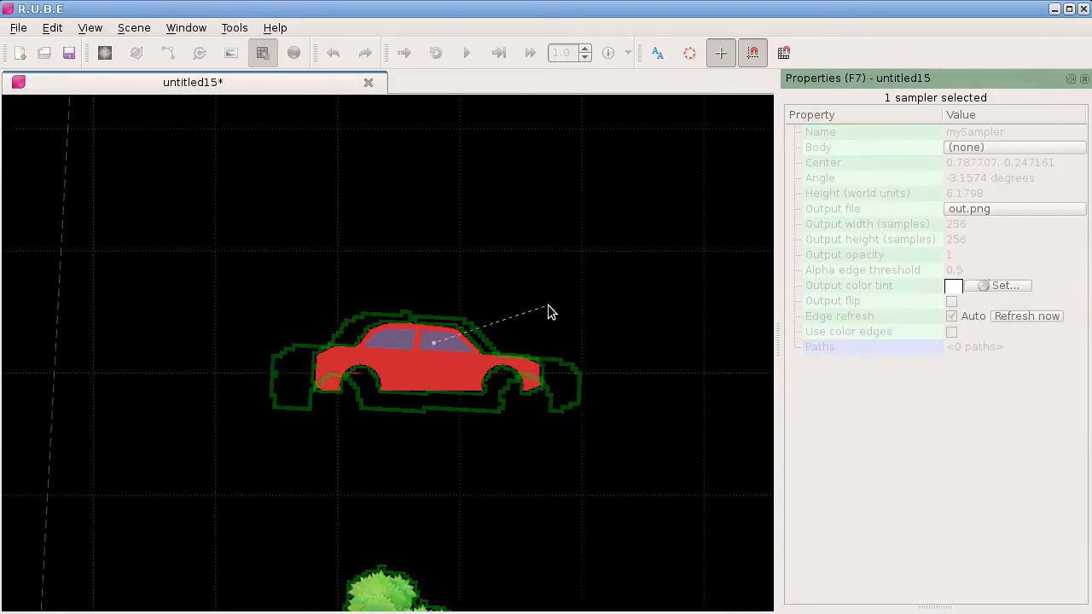
{"action": "left_click", "coordinate": [550, 303]}
{"action": "scroll", "coordinate": [552, 310], "scroll_direction": "down", "scroll_amount": 3}
{"action": "right_click_drag", "start_coordinate": [538, 301], "coordinate": [480, 331]}
{"action": "key", "text": "s"}
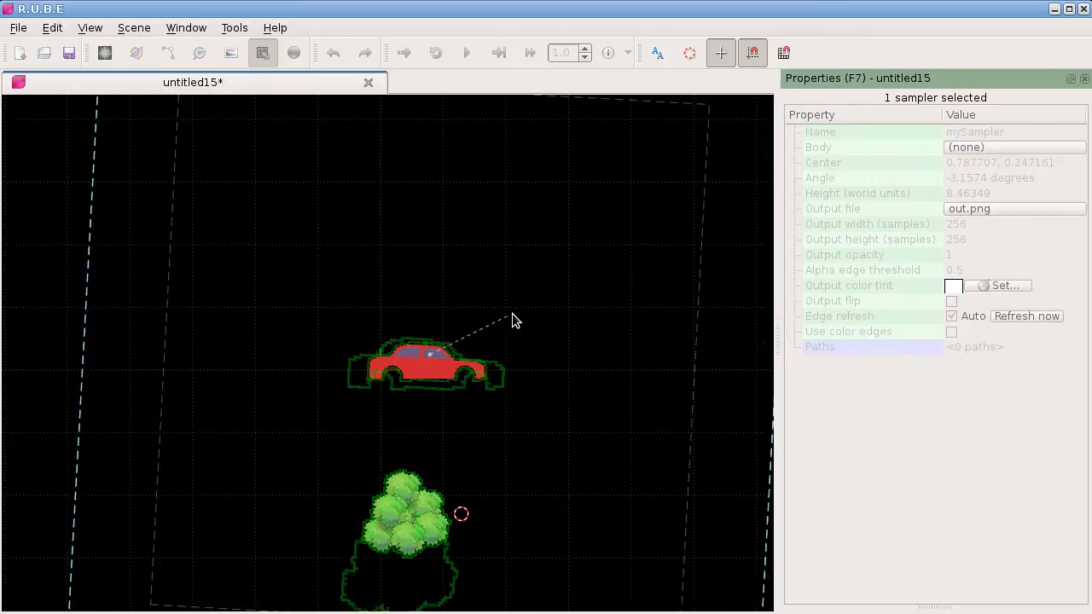
{"action": "left_click", "coordinate": [528, 305]}
{"action": "scroll", "coordinate": [527, 305], "scroll_direction": "down", "scroll_amount": 4}
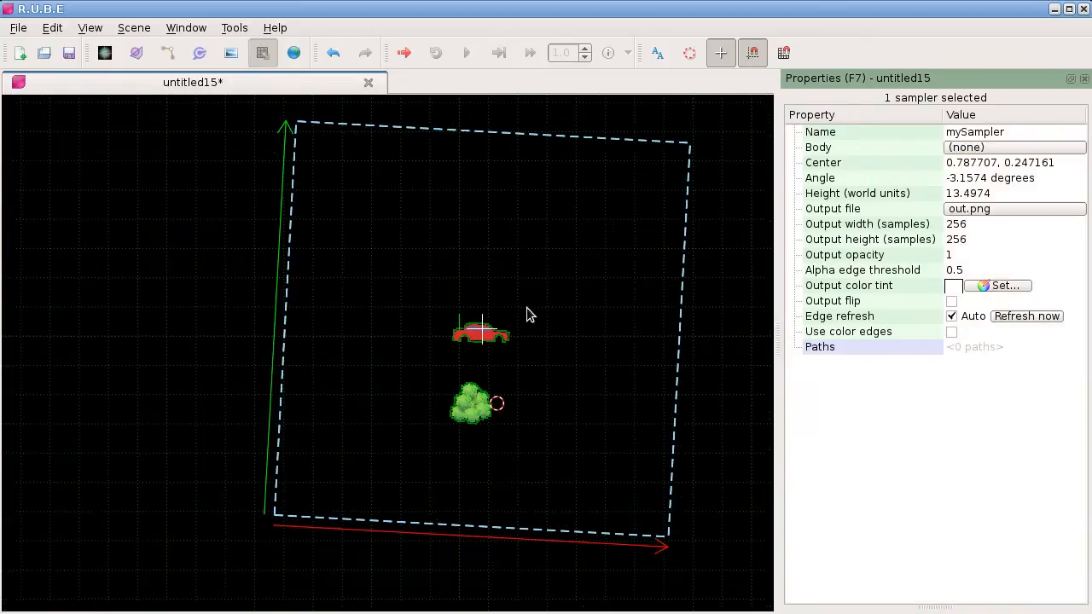
Examine the coarse car outline, and shrink mySampler to about 1.82 and then about 0.70 world units high.
{"action": "scroll", "coordinate": [483, 374], "scroll_direction": "up", "scroll_amount": 2}
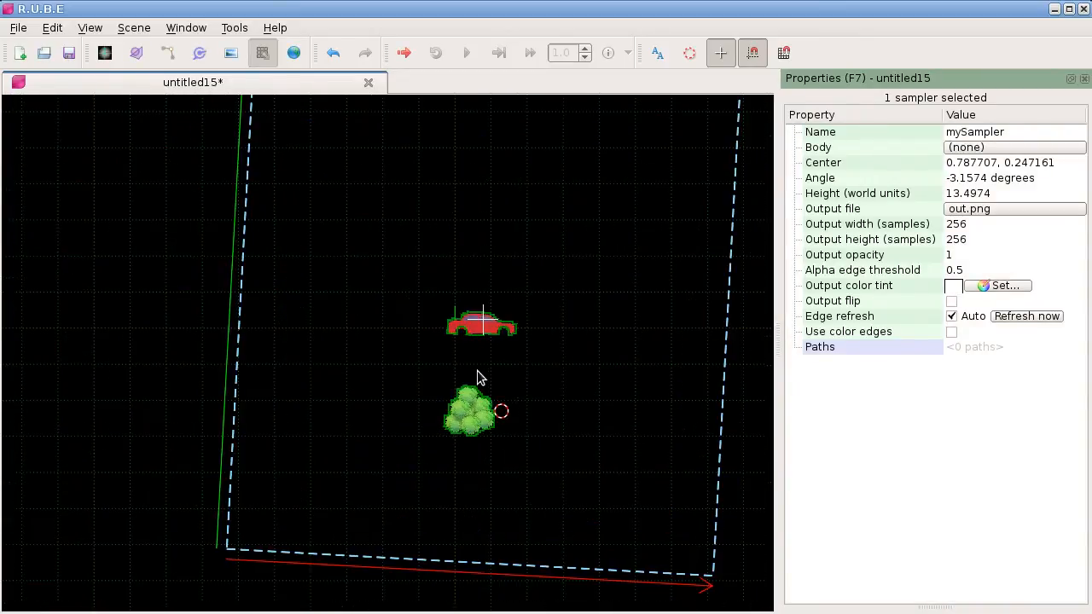
{"action": "scroll", "coordinate": [478, 359], "scroll_direction": "up", "scroll_amount": 5}
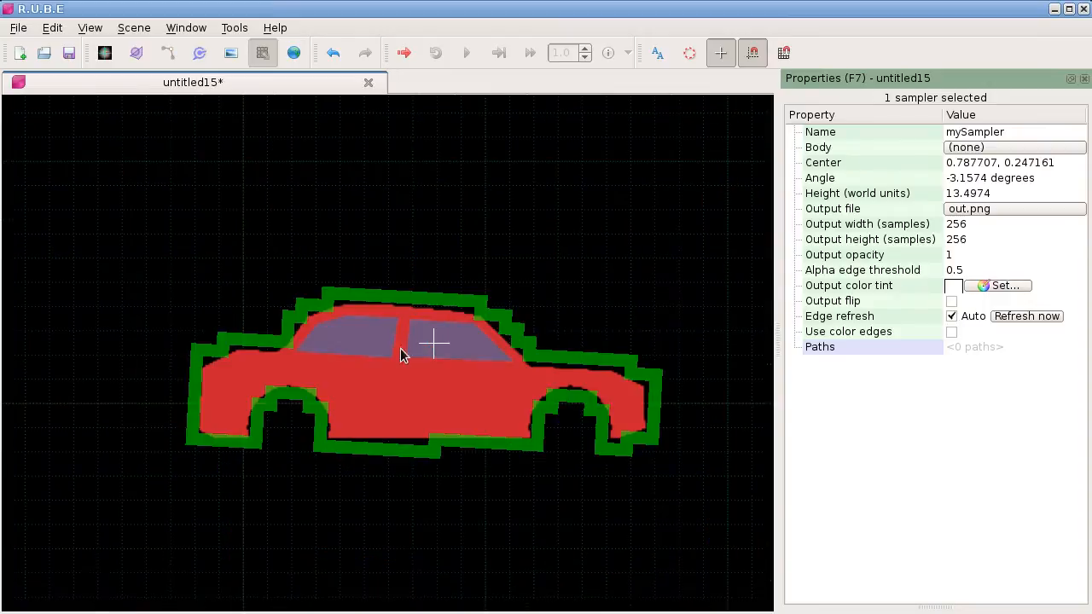
{"action": "scroll", "coordinate": [357, 353], "scroll_direction": "down", "scroll_amount": 2}
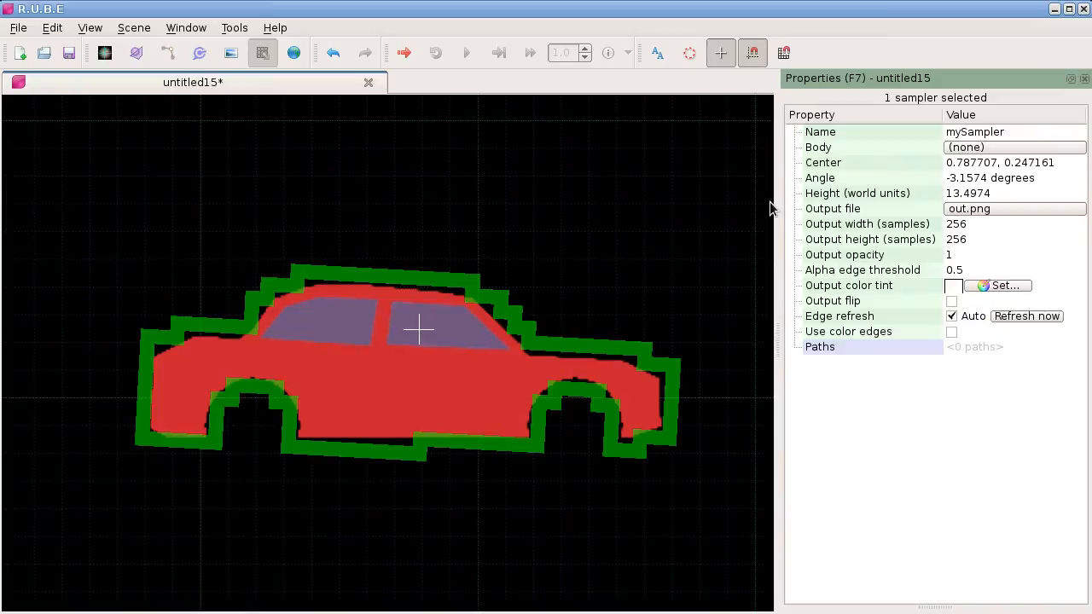
{"action": "key", "text": "s"}
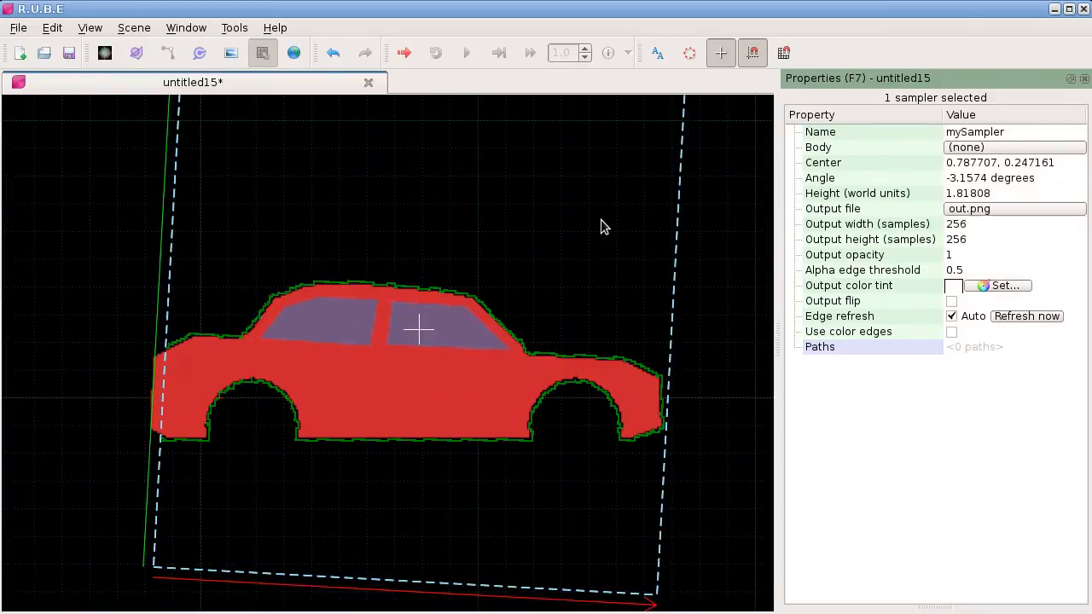
{"action": "left_click", "coordinate": [576, 242]}
{"action": "key", "text": "s"}
{"action": "left_click", "coordinate": [519, 307]}
Move mySampler to the windshield end of the car's roof at about 0.93, 0.35 and shrink it to about 0.30 world units high.
{"action": "key", "text": "g"}
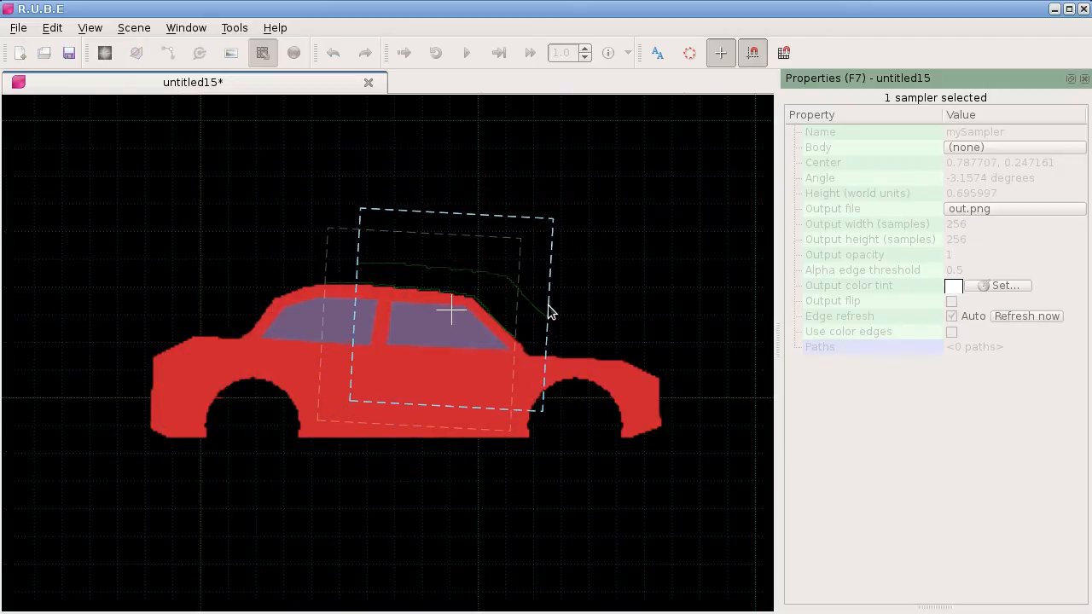
{"action": "left_click", "coordinate": [533, 278]}
{"action": "scroll", "coordinate": [534, 278], "scroll_direction": "up", "scroll_amount": 3}
{"action": "key", "text": "s"}
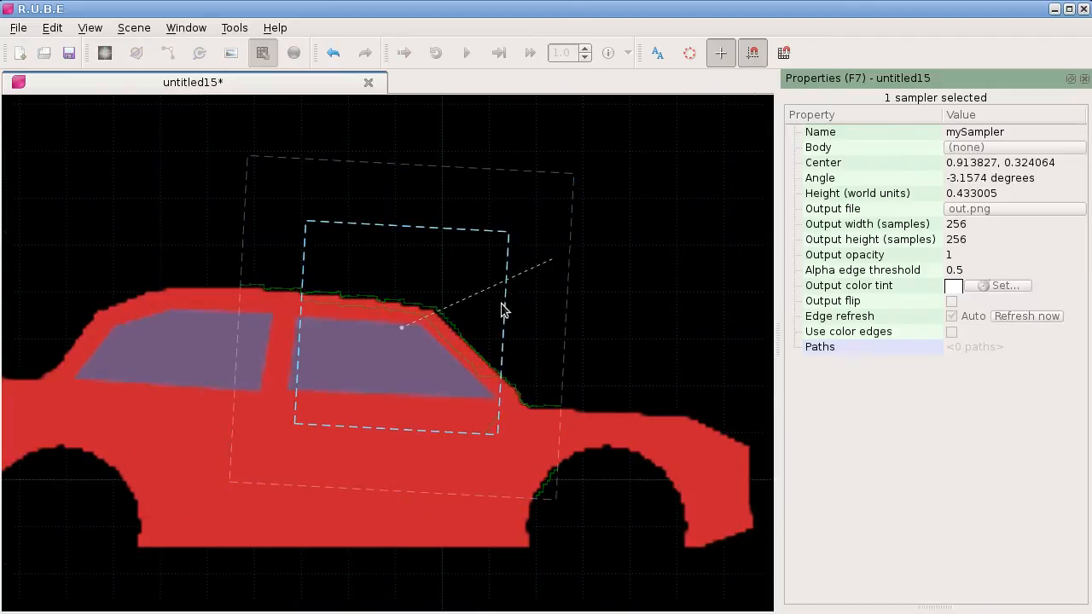
{"action": "left_click", "coordinate": [518, 296]}
{"action": "scroll", "coordinate": [442, 320], "scroll_direction": "up", "scroll_amount": 3}
{"action": "key", "text": "s"}
{"action": "left_click", "coordinate": [471, 268]}
{"action": "key", "text": "g"}
{"action": "left_click", "coordinate": [429, 247]}
Shrink mySampler to about 0.24 world units high and move it slightly up the roof edge to about 0.93, 0.37.
{"action": "scroll", "coordinate": [444, 249], "scroll_direction": "up", "scroll_amount": 4}
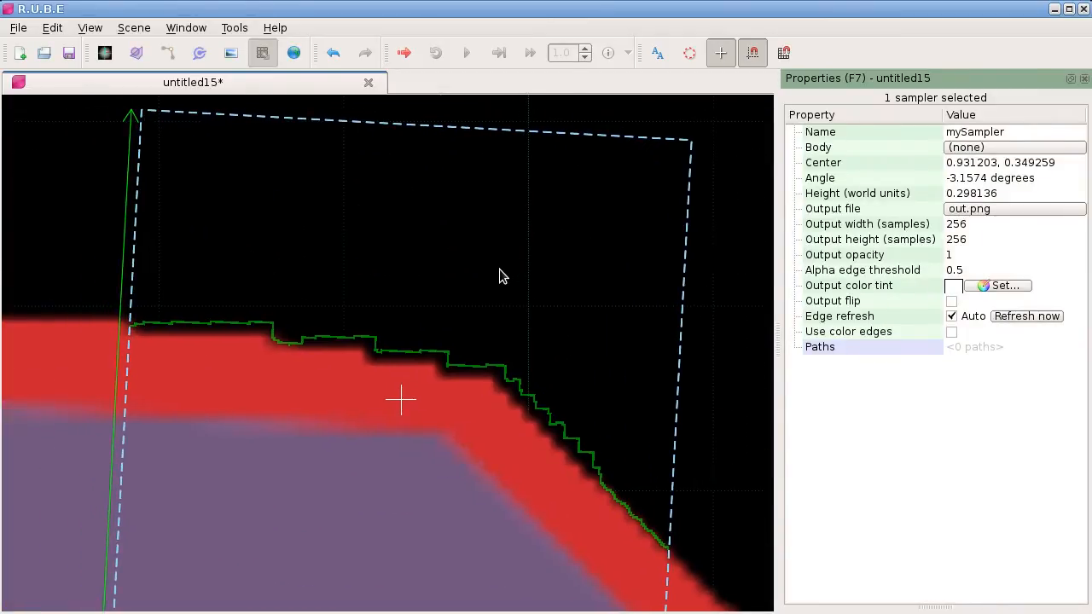
{"action": "key", "text": "s"}
{"action": "left_click", "coordinate": [569, 215]}
{"action": "key", "text": "g"}
{"action": "left_click", "coordinate": [524, 330]}
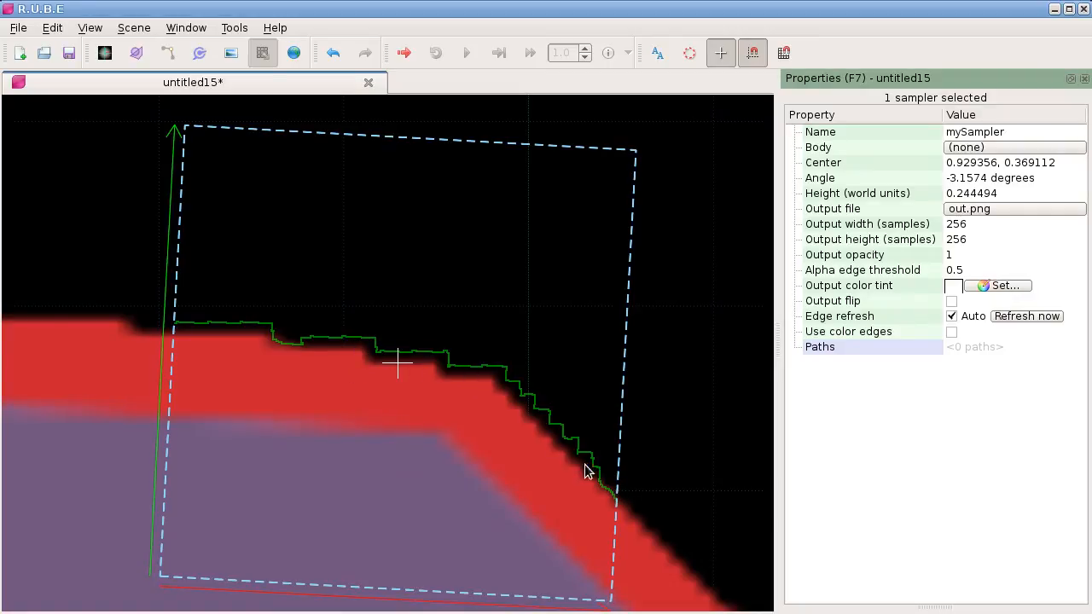
Enlarge mySampler to about 2.01 world units high and move it to about 0.73, 0.25 to frame the whole car.
{"action": "scroll", "coordinate": [526, 425], "scroll_direction": "down", "scroll_amount": 5}
{"action": "scroll", "coordinate": [514, 394], "scroll_direction": "down", "scroll_amount": 3}
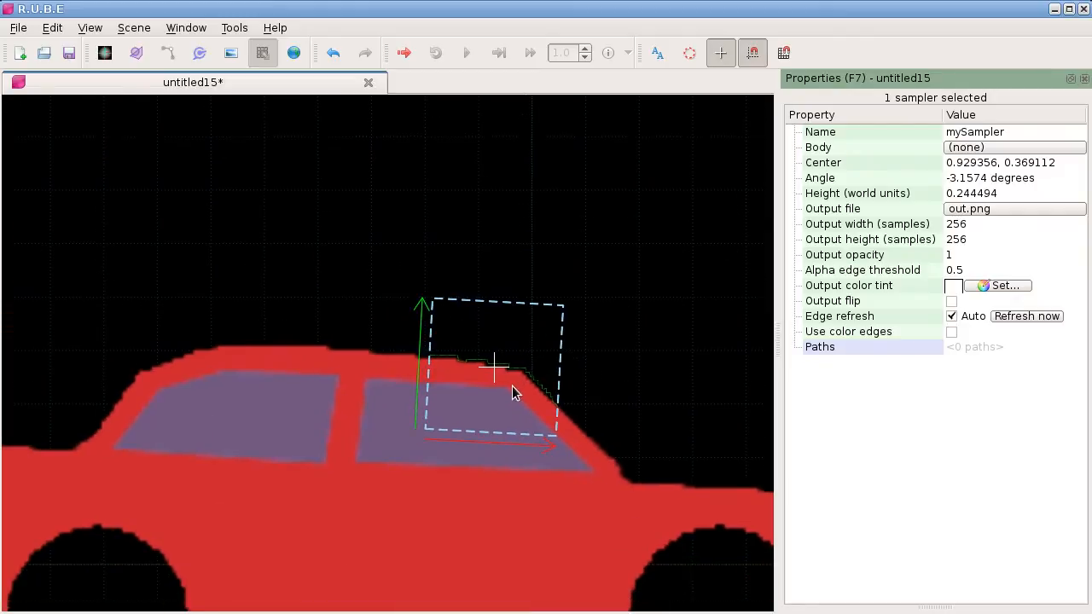
{"action": "right_click_drag", "start_coordinate": [500, 385], "coordinate": [488, 354]}
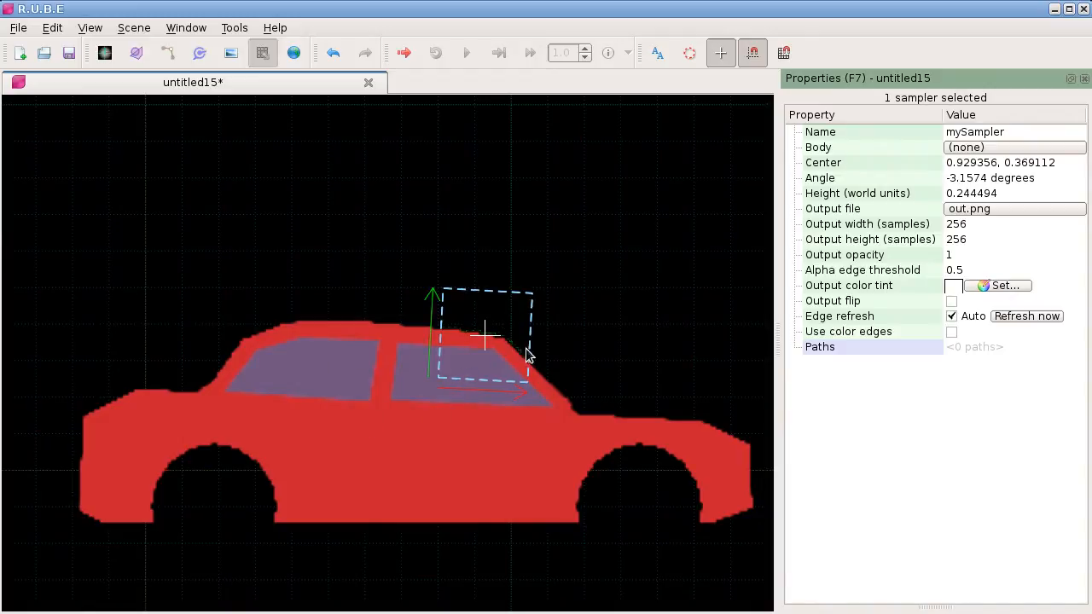
{"action": "left_click_drag", "start_coordinate": [529, 323], "coordinate": [649, 249]}
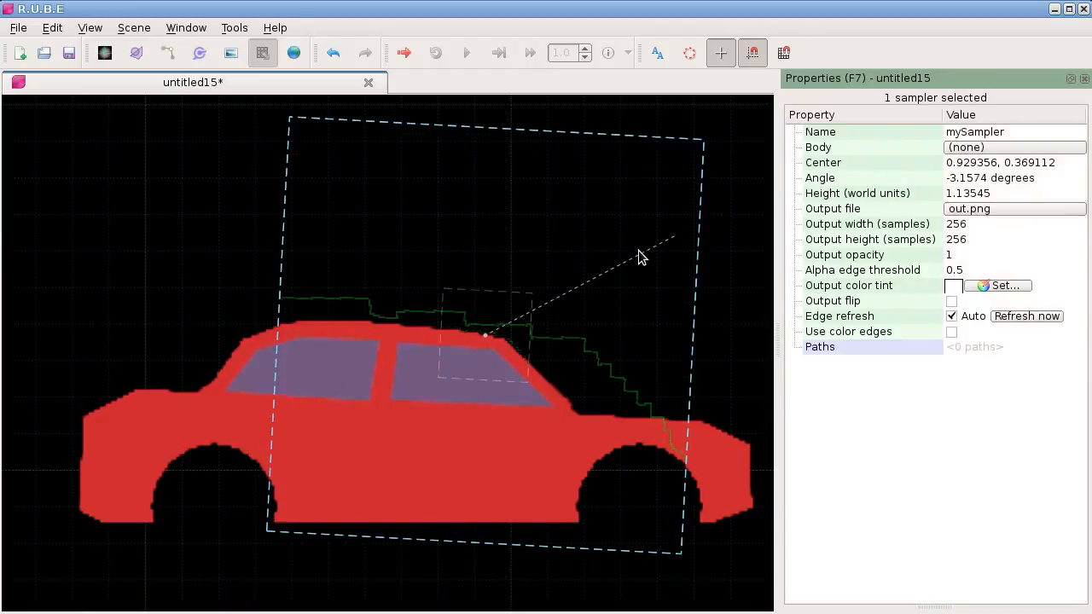
{"action": "scroll", "coordinate": [640, 256], "scroll_direction": "down", "scroll_amount": 3}
{"action": "right_click_drag", "start_coordinate": [632, 263], "coordinate": [517, 270]}
{"action": "left_click_drag", "start_coordinate": [516, 265], "coordinate": [602, 250]}
{"action": "left_click_drag", "start_coordinate": [520, 225], "coordinate": [478, 250]}
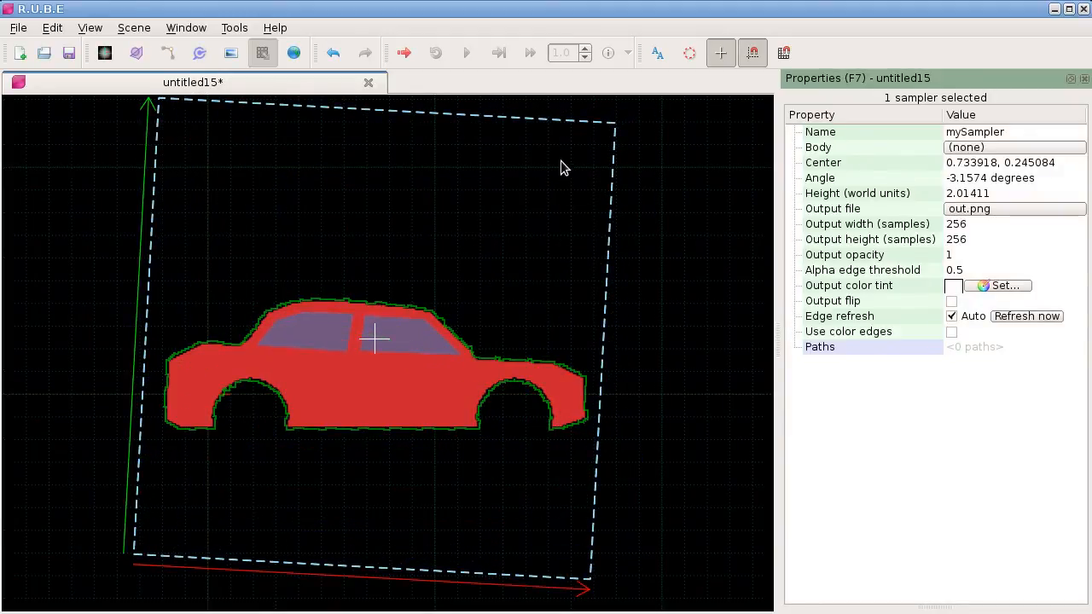
Rotate mySampler to about -0.3 degrees and examine the traced outline around the front of the car.
{"action": "key", "text": "r"}
{"action": "left_click_drag", "start_coordinate": [553, 154], "coordinate": [553, 153]}
{"action": "scroll", "coordinate": [526, 273], "scroll_direction": "down", "scroll_amount": 1}
{"action": "right_click_drag", "start_coordinate": [526, 272], "coordinate": [337, 274]}
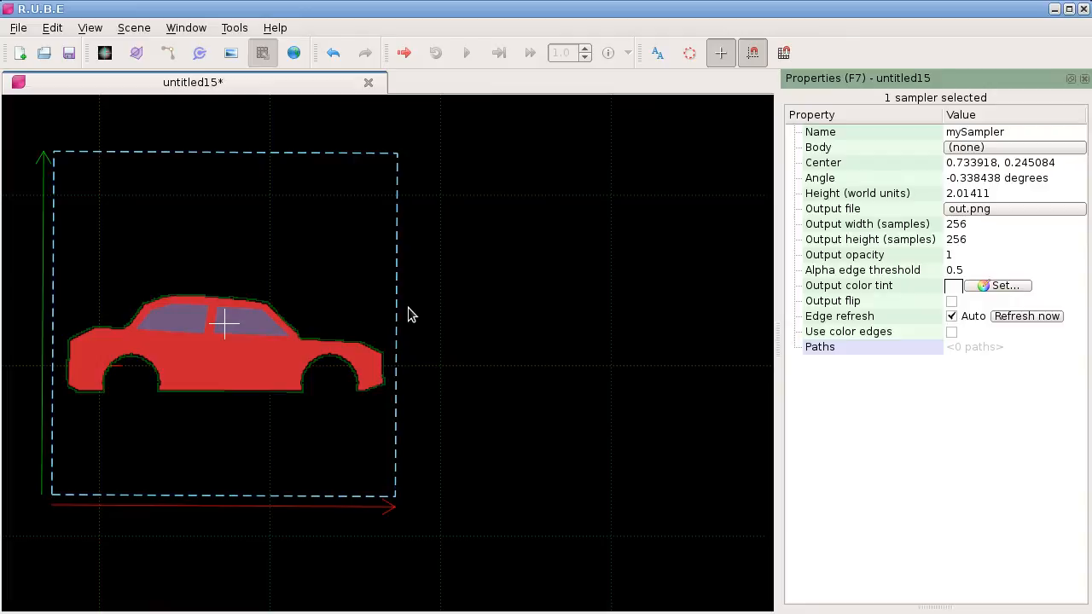
{"action": "scroll", "coordinate": [327, 353], "scroll_direction": "up", "scroll_amount": 6}
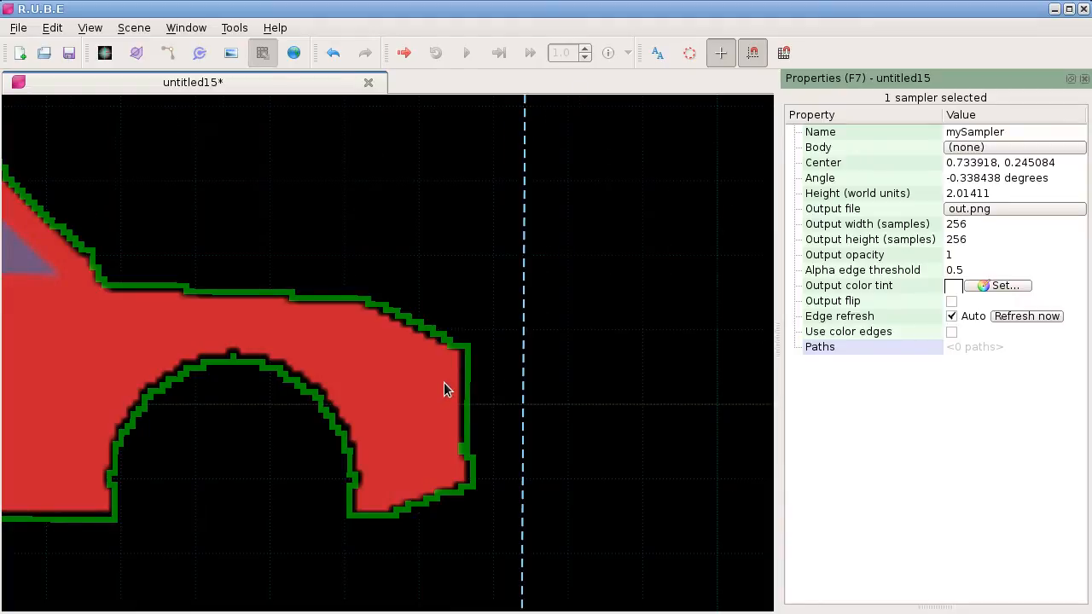
{"action": "scroll", "coordinate": [443, 389], "scroll_direction": "down", "scroll_amount": 5}
{"action": "right_click_drag", "start_coordinate": [486, 289], "coordinate": [459, 297]}
{"action": "scroll", "coordinate": [483, 323], "scroll_direction": "down", "scroll_amount": 1}
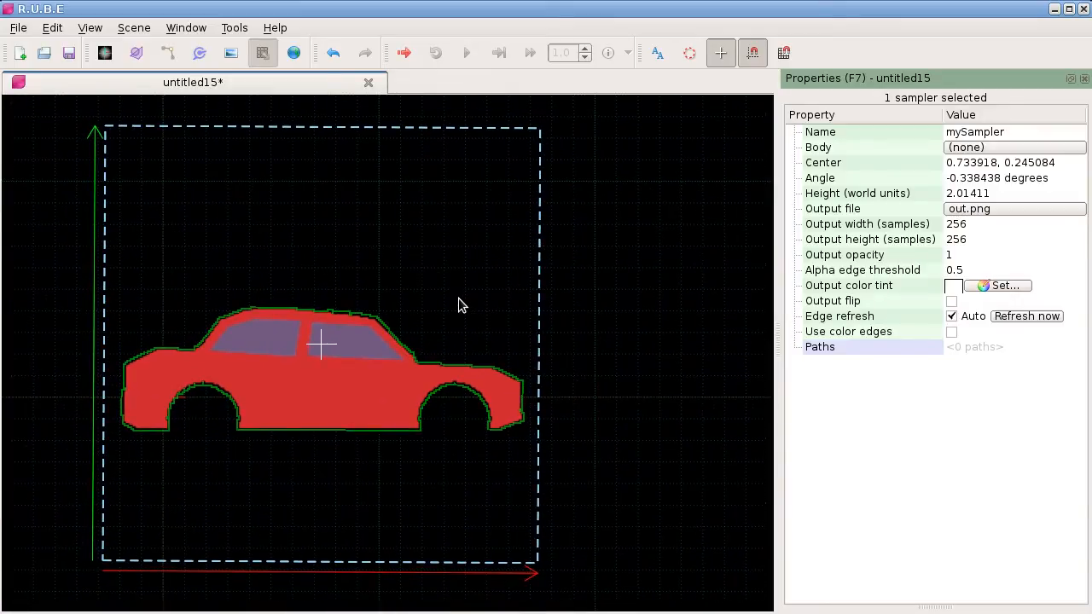
{"action": "scroll", "coordinate": [459, 299], "scroll_direction": "down", "scroll_amount": 1}
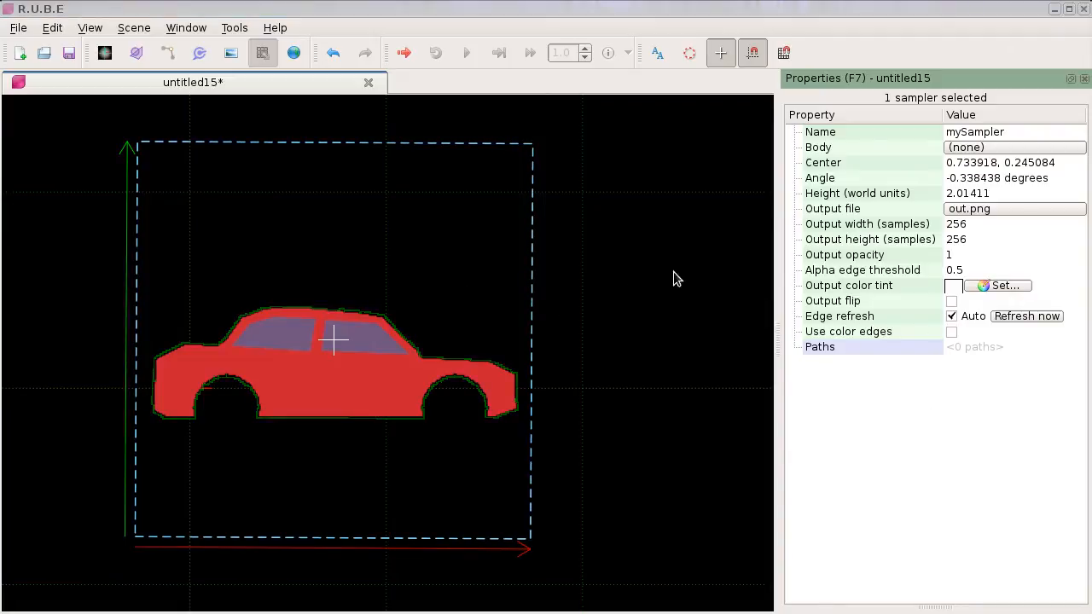
Add the test.png image in the empty area to the right of the car at about 4.18, 0.13 and select it.
{"action": "right_click_drag", "start_coordinate": [611, 294], "coordinate": [256, 270]}
{"action": "scroll", "coordinate": [256, 270], "scroll_direction": "down", "scroll_amount": 5}
{"action": "right_click_drag", "start_coordinate": [353, 266], "coordinate": [318, 283]}
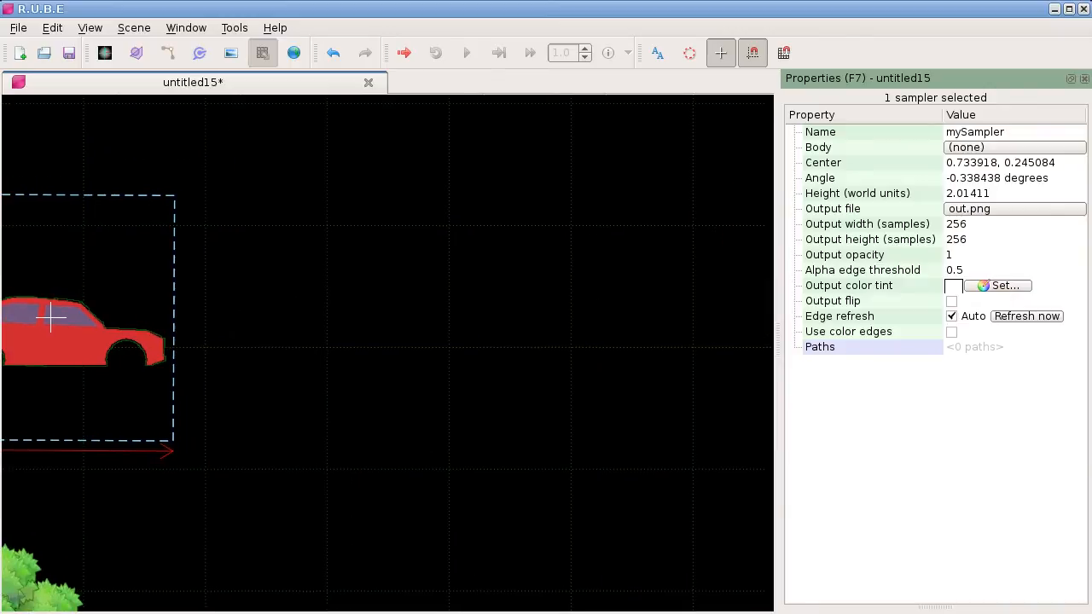
{"action": "left_click_drag", "start_coordinate": [580, 273], "coordinate": [468, 336]}
{"action": "right_click_drag", "start_coordinate": [478, 322], "coordinate": [468, 307]}
{"action": "key", "text": "i"}
{"action": "left_click", "coordinate": [465, 313]}
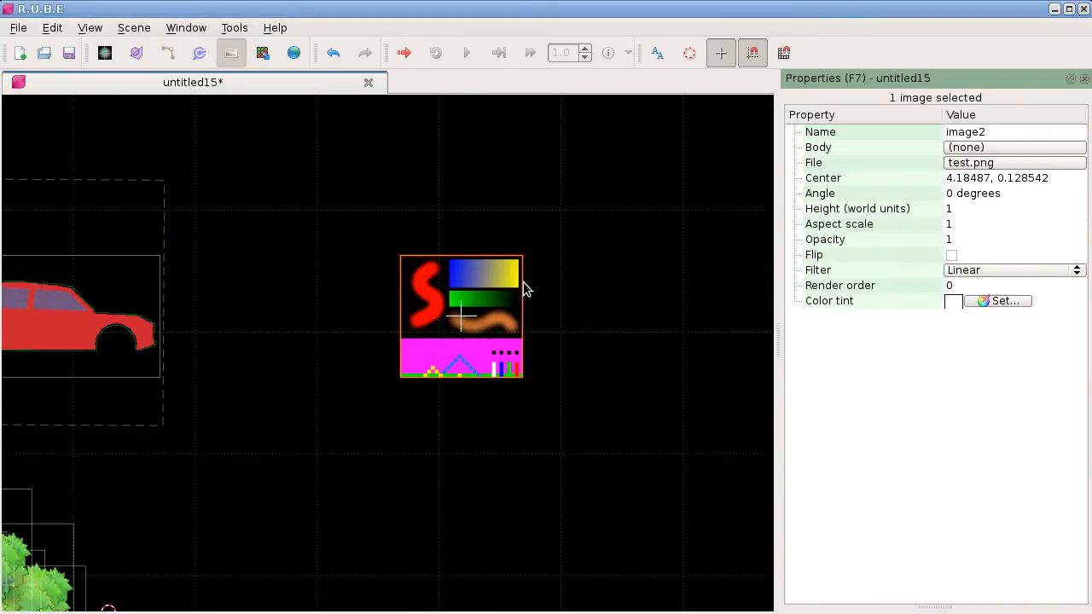
Scale the test.png image to about 2.84 world units high.
{"action": "key", "text": "s"}
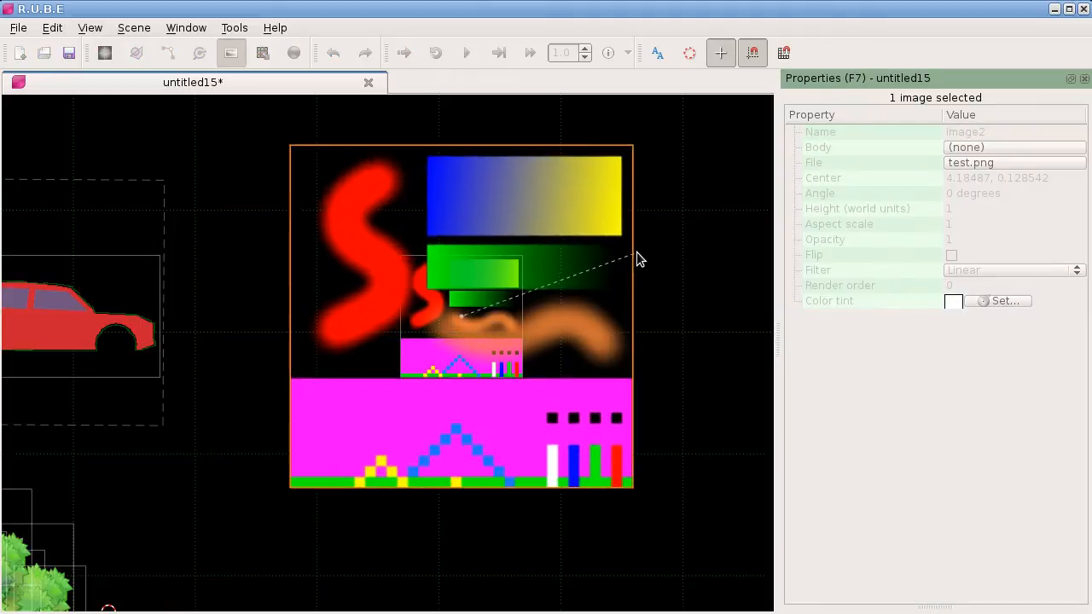
{"action": "left_click", "coordinate": [635, 252]}
{"action": "right_click_drag", "start_coordinate": [156, 222], "coordinate": [162, 220]}
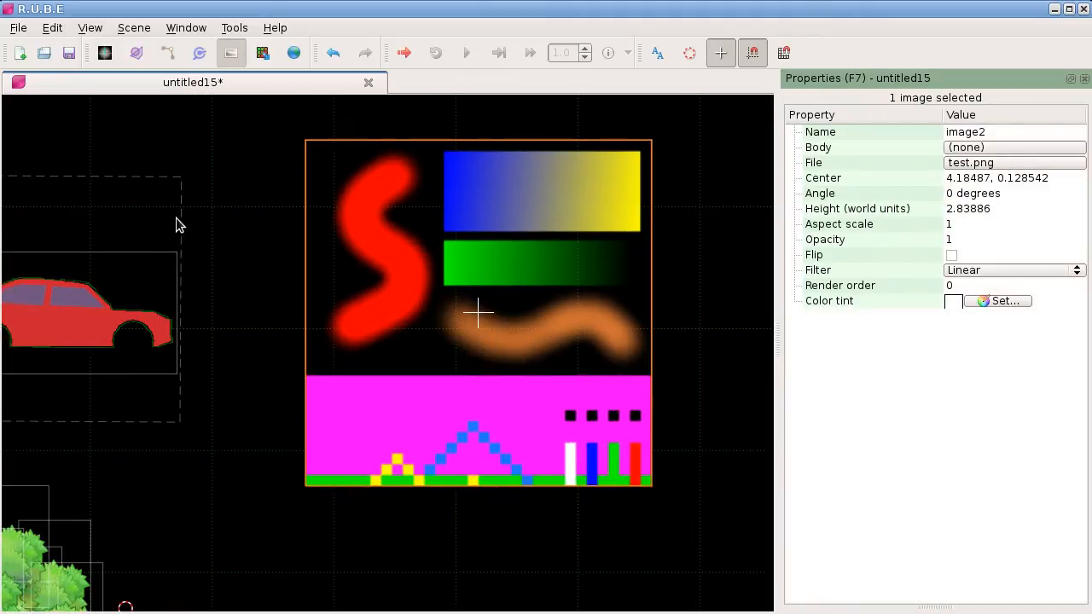
Move mySampler over the test image to about 4.18, 0.09 and enlarge it to about 3.10 world units high.
{"action": "key", "text": "m"}
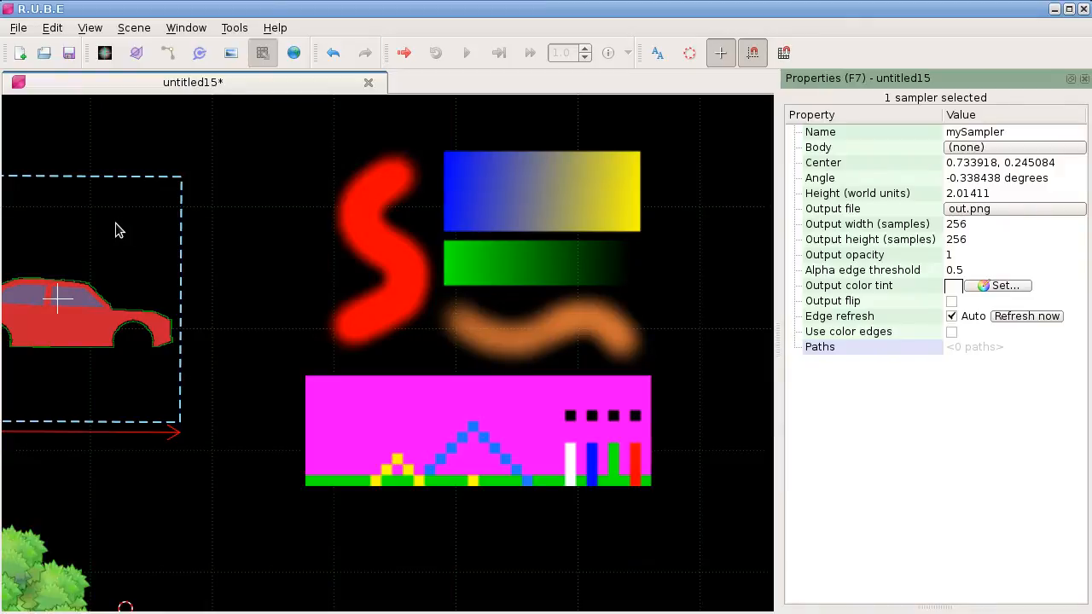
{"action": "key", "text": "g"}
{"action": "left_click", "coordinate": [535, 242]}
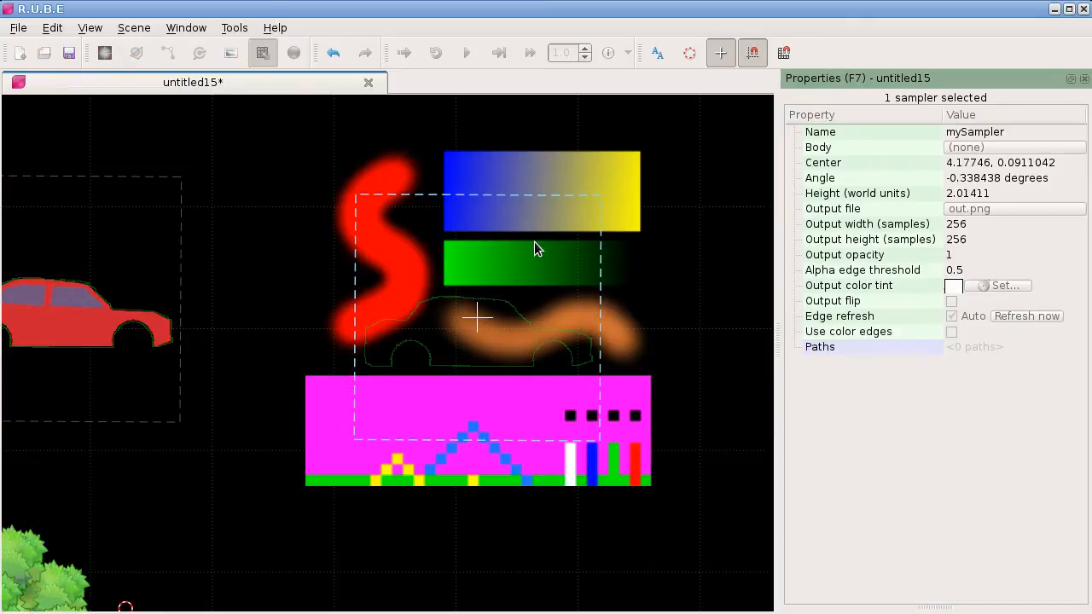
{"action": "key", "text": "s"}
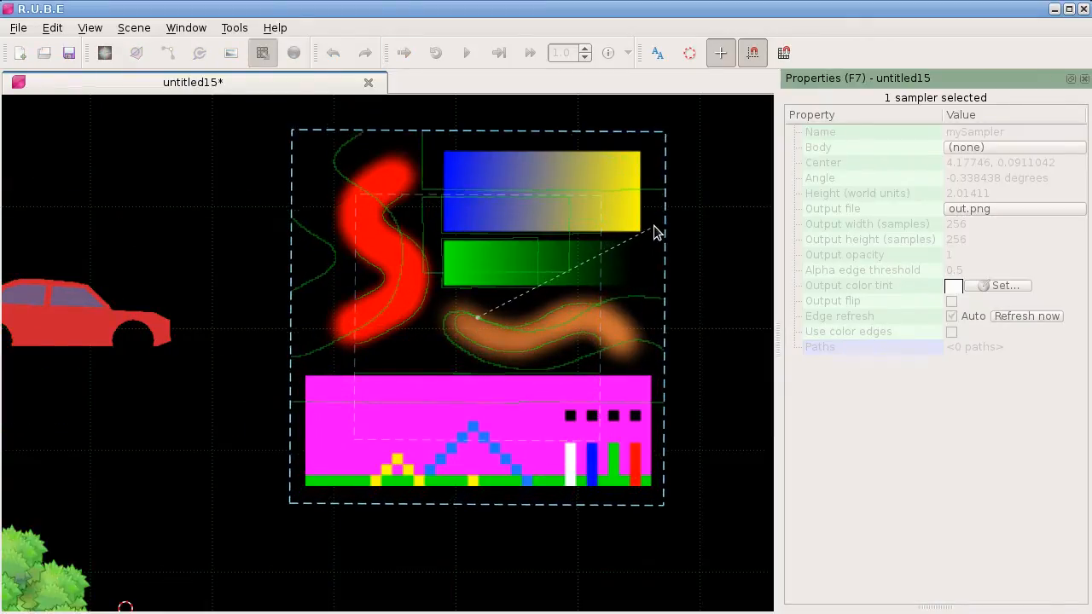
{"action": "left_click", "coordinate": [653, 234]}
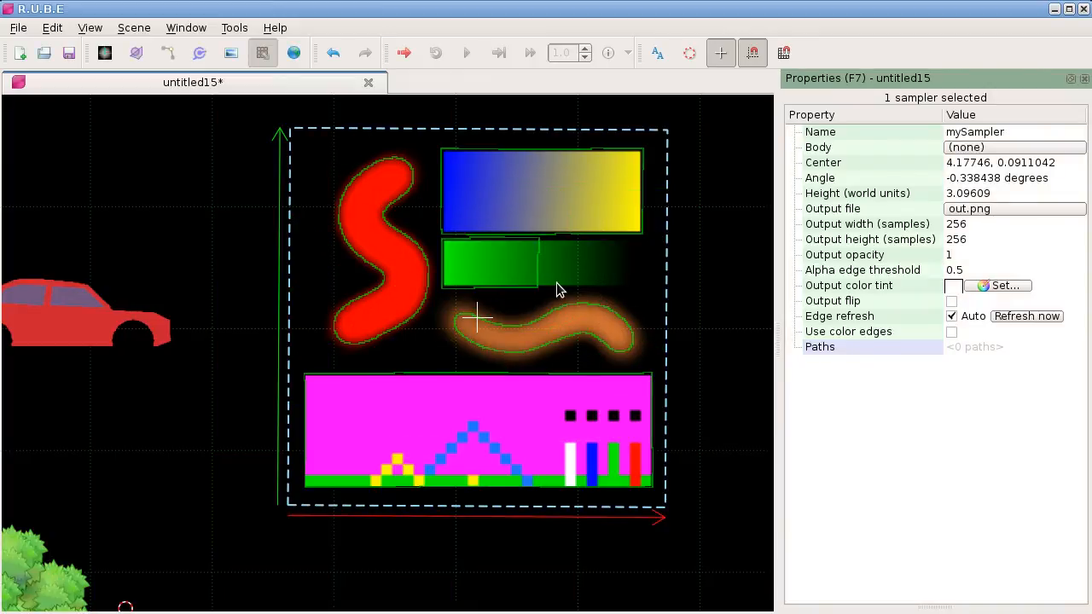
Widen the scene canvas to make more empty room on the right of the test image.
{"action": "right_click_drag", "start_coordinate": [563, 287], "coordinate": [348, 309]}
{"action": "key", "text": "g"}
{"action": "right_click_drag", "start_coordinate": [521, 324], "coordinate": [407, 323]}
{"action": "scroll", "coordinate": [343, 313], "scroll_direction": "down", "scroll_amount": 1}
{"action": "key", "text": "Escape"}
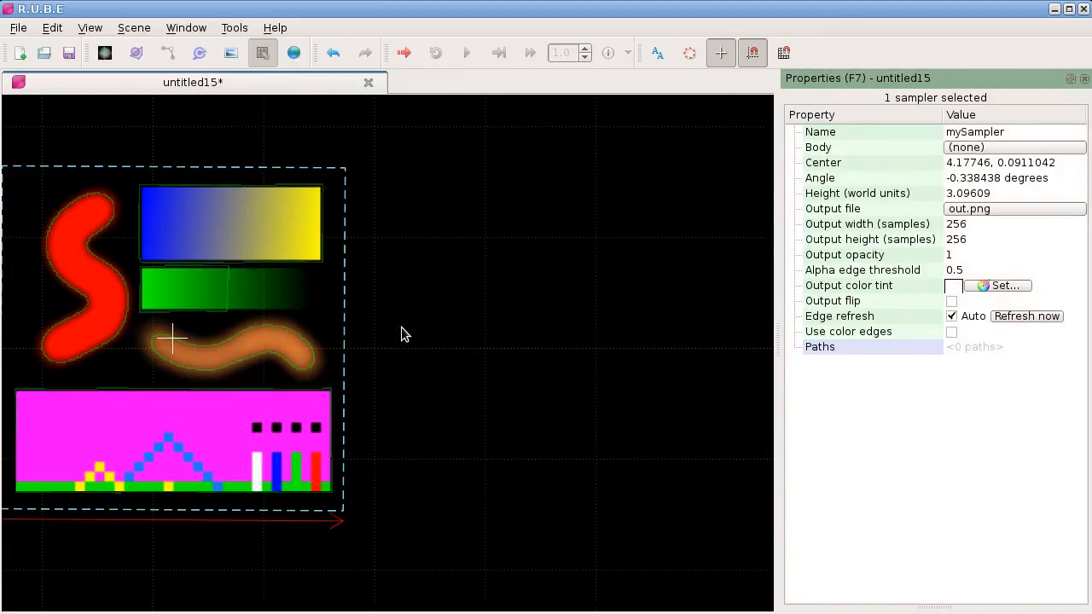
{"action": "left_click_drag", "start_coordinate": [777, 275], "coordinate": [819, 277]}
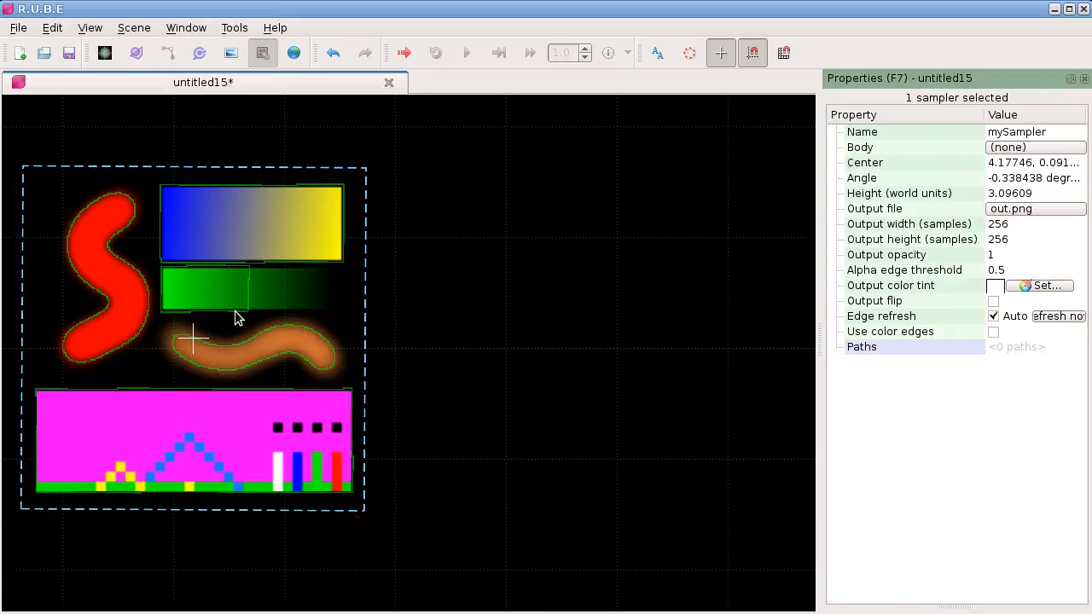
Move mySampler off the test image into the empty area at about 7.67, 0.08, and undo that move.
{"action": "key", "text": "g"}
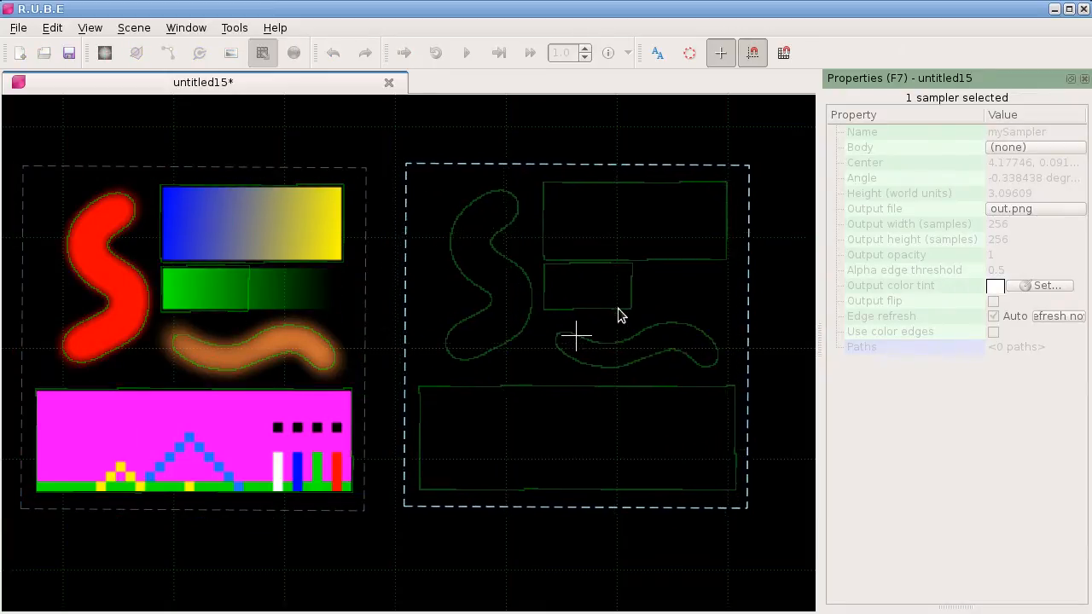
{"action": "left_click", "coordinate": [625, 317]}
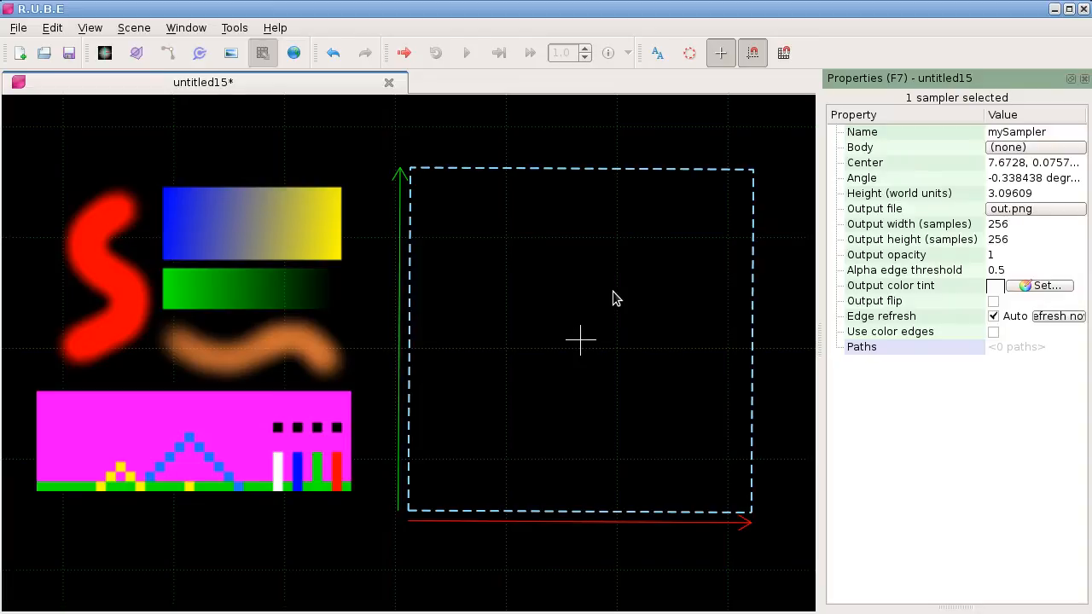
{"action": "key", "text": "ctrl+z"}
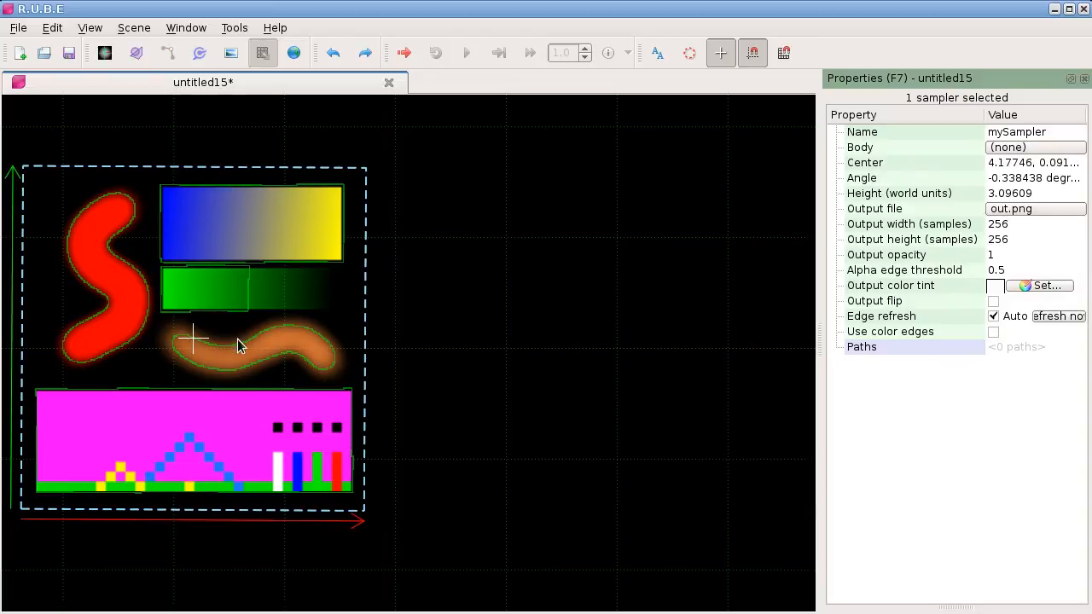
{"action": "key", "text": "g"}
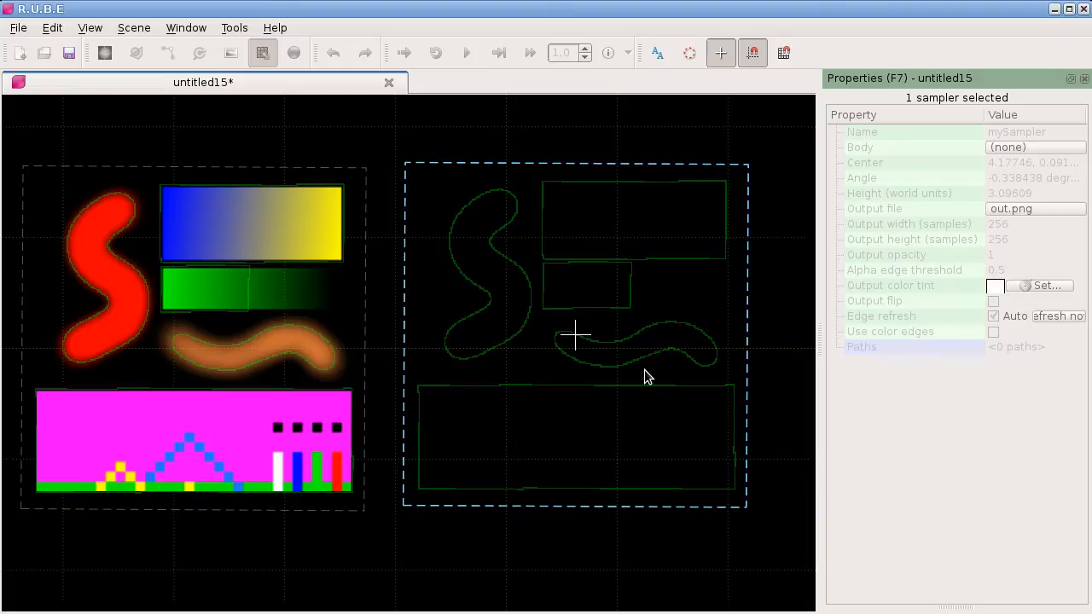
{"action": "key", "text": "Escape"}
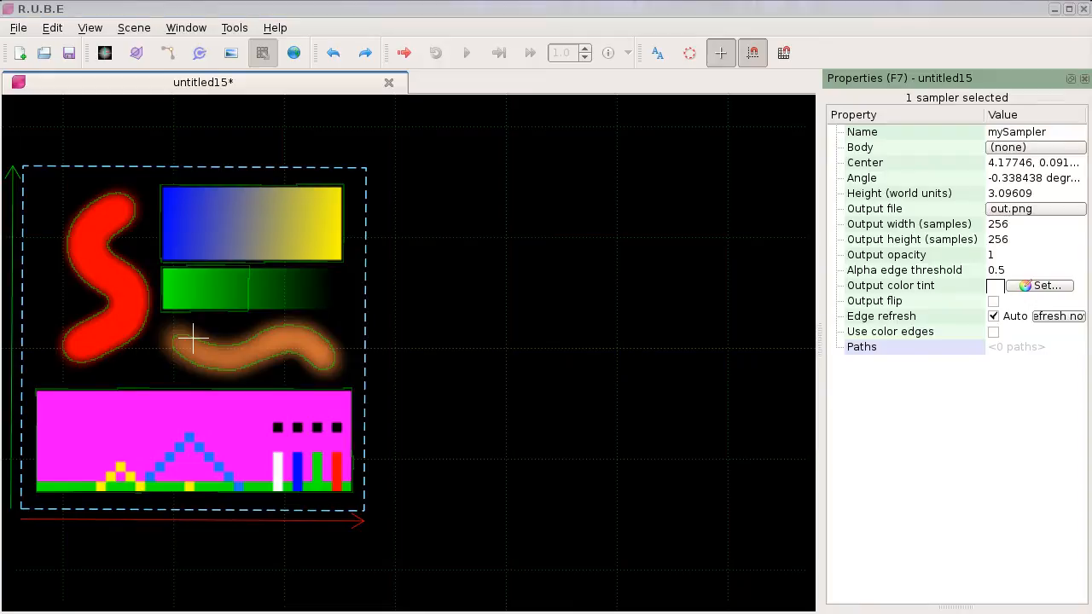
Bring test.png into view in the image viewer, enlarge the viewer window and magnify the image to 339%.
{"action": "left_click_drag", "start_coordinate": [1091, 235], "coordinate": [385, 61]}
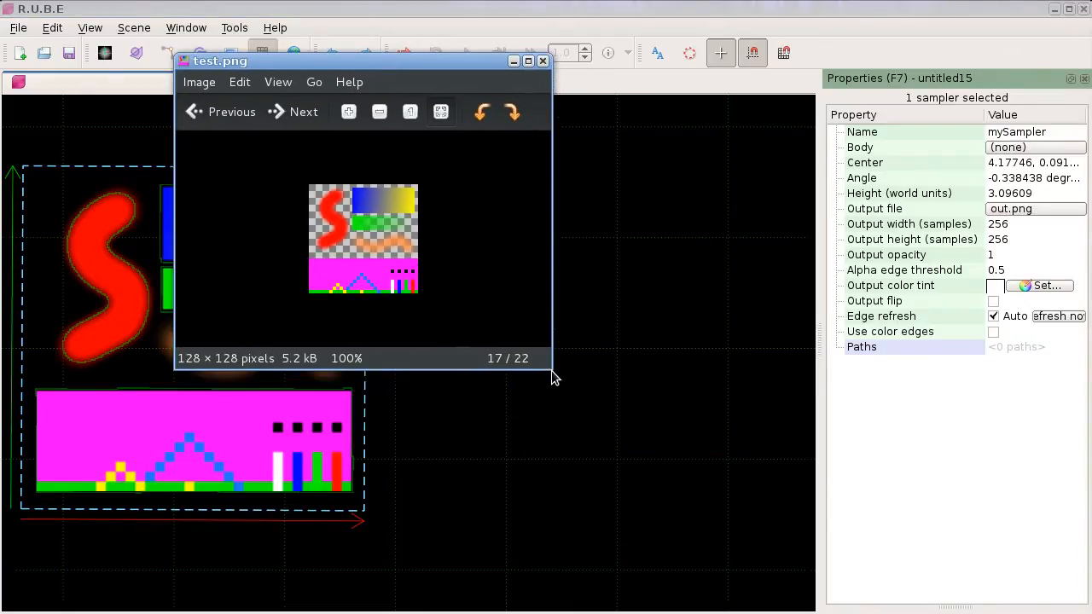
{"action": "left_click_drag", "start_coordinate": [551, 380], "coordinate": [881, 604]}
{"action": "key", "text": "ctrl+plus"}
{"action": "key", "text": "ctrl+plus"}
{"action": "key", "text": "ctrl+plus"}
{"action": "key", "text": "ctrl+plus"}
{"action": "key", "text": "ctrl+plus"}
{"action": "key", "text": "ctrl+plus"}
{"action": "key", "text": "ctrl+plus"}
{"action": "key", "text": "ctrl+plus"}
{"action": "key", "text": "ctrl+plus"}
{"action": "key", "text": "ctrl+plus"}
{"action": "key", "text": "ctrl+plus"}
{"action": "key", "text": "ctrl+plus"}
{"action": "key", "text": "ctrl+plus"}
{"action": "key", "text": "ctrl+plus"}
{"action": "key", "text": "ctrl+plus"}
{"action": "key", "text": "ctrl+plus"}
{"action": "key", "text": "ctrl+plus"}
{"action": "key", "text": "ctrl+plus"}
{"action": "key", "text": "ctrl+plus"}
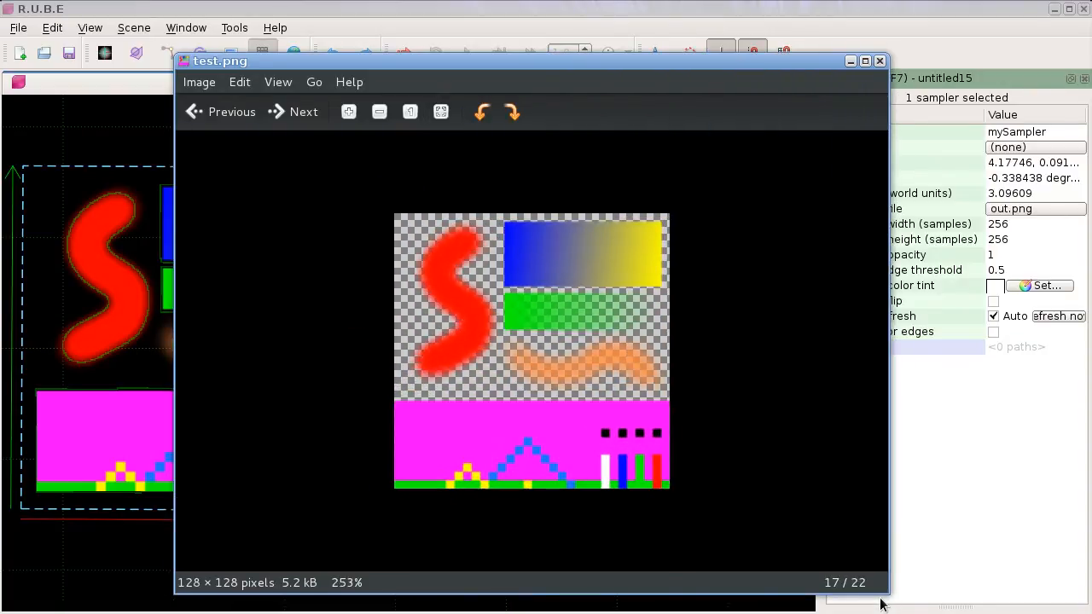
{"action": "key", "text": "ctrl+plus"}
{"action": "key", "text": "ctrl+plus"}
{"action": "key", "text": "ctrl+plus"}
{"action": "key", "text": "ctrl+plus"}
{"action": "key", "text": "ctrl+plus"}
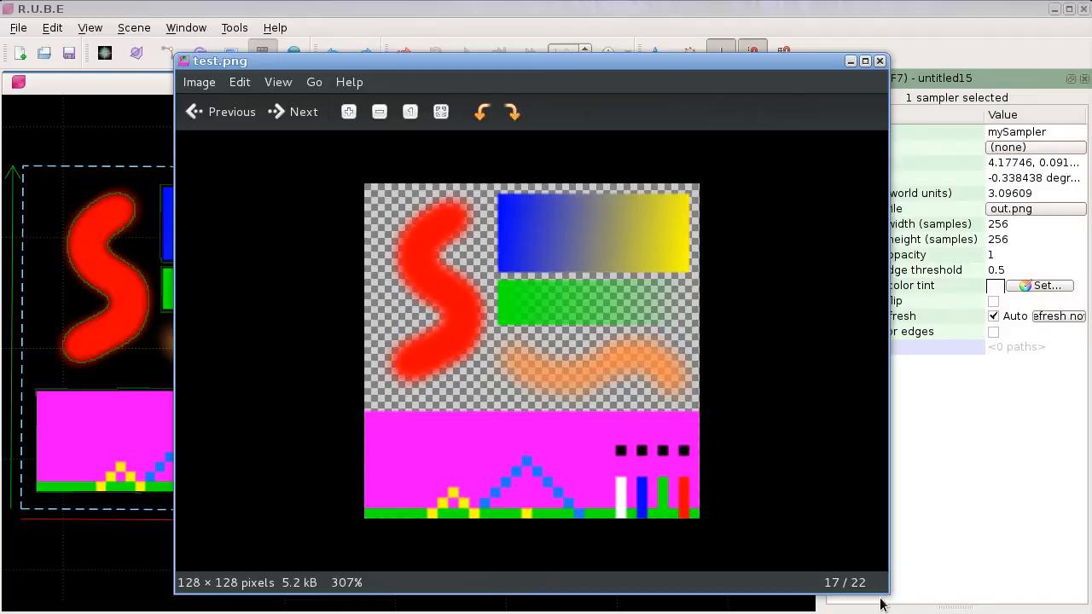
{"action": "key", "text": "ctrl+plus"}
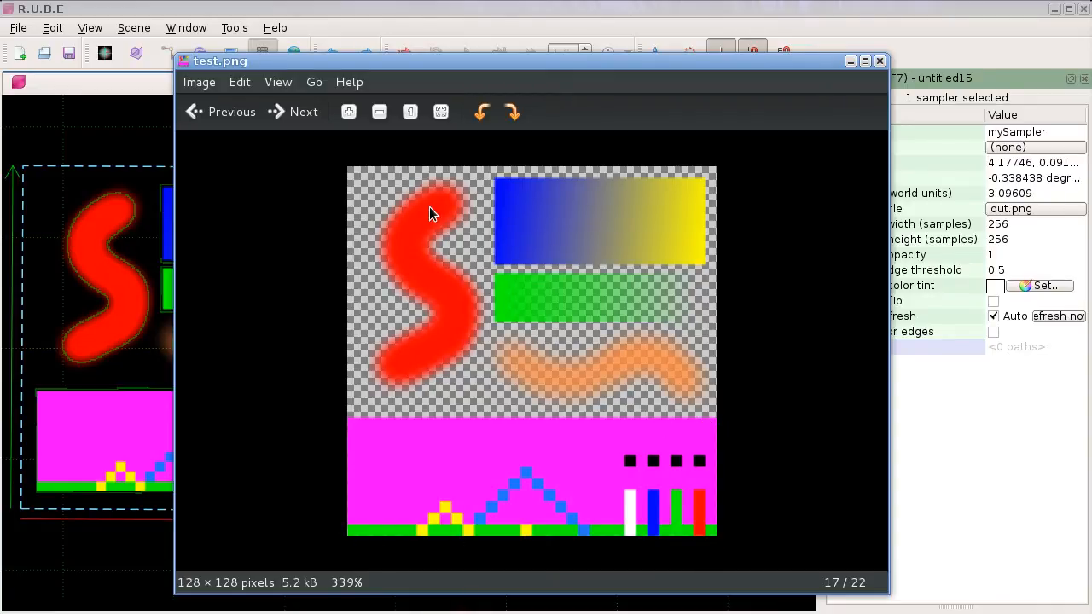
Examine the transparency of the red, green and orange shapes in test.png up close, and return to R.U.B.E.
{"action": "scroll", "coordinate": [397, 323], "scroll_direction": "up", "scroll_amount": 4}
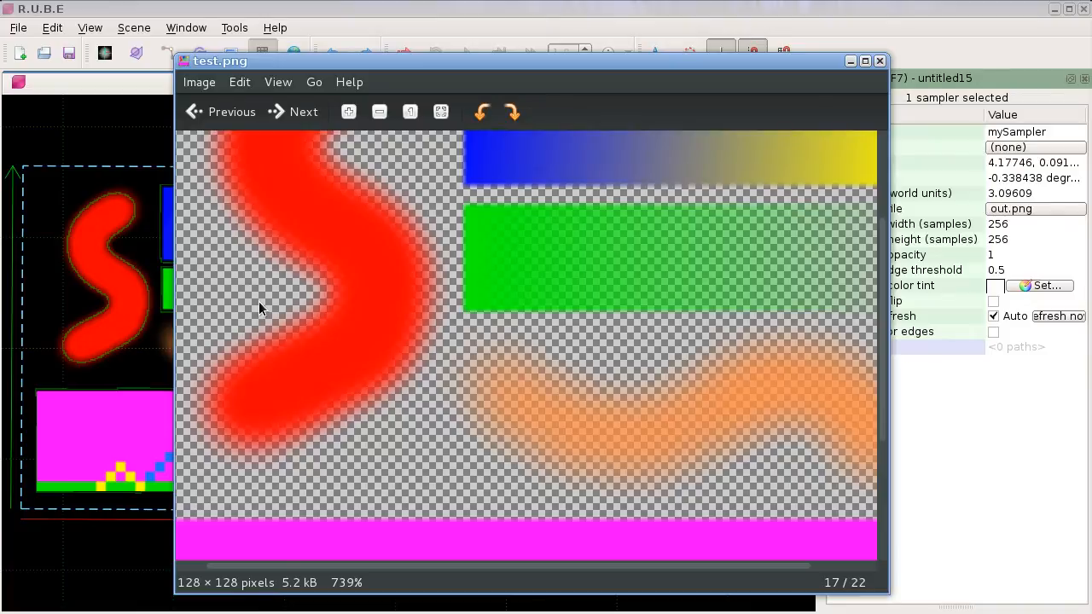
{"action": "scroll", "coordinate": [306, 323], "scroll_direction": "down", "scroll_amount": 3}
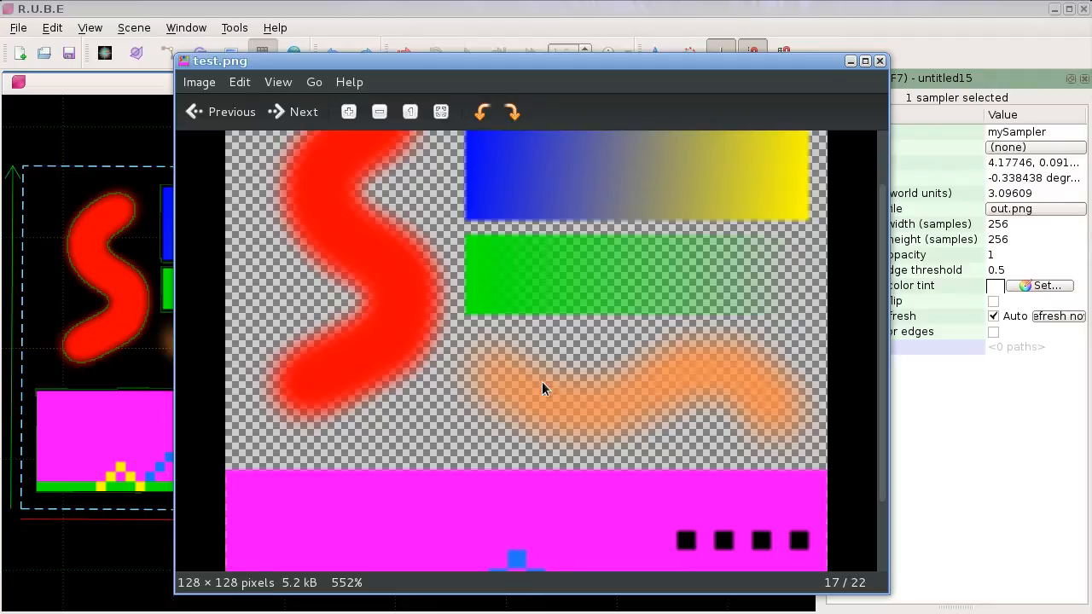
{"action": "scroll", "coordinate": [610, 393], "scroll_direction": "down", "scroll_amount": 1}
{"action": "scroll", "coordinate": [610, 393], "scroll_direction": "up", "scroll_amount": 5}
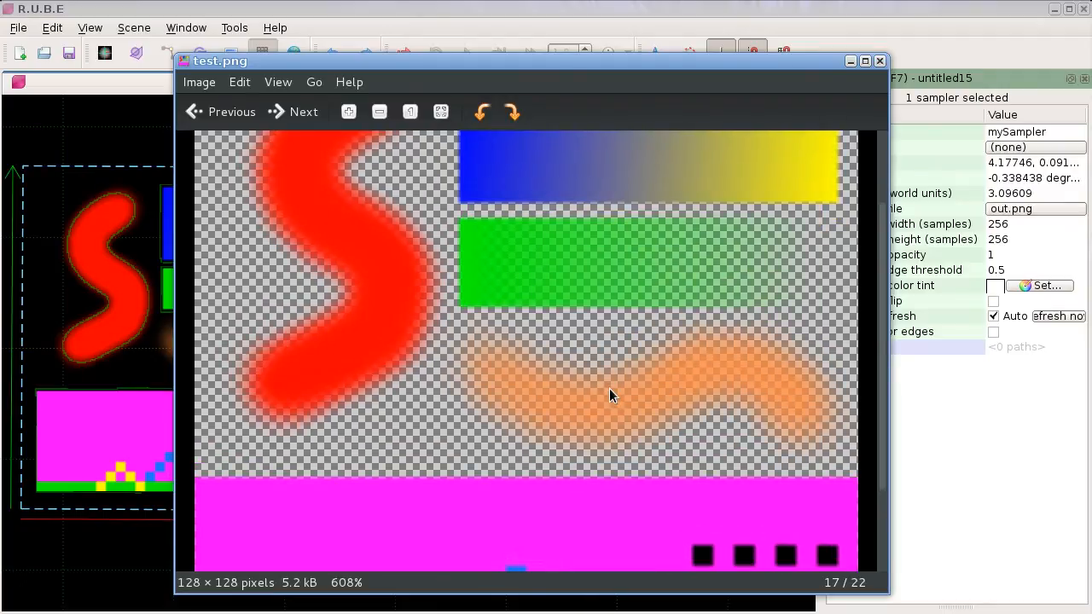
{"action": "scroll", "coordinate": [609, 394], "scroll_direction": "down", "scroll_amount": 4}
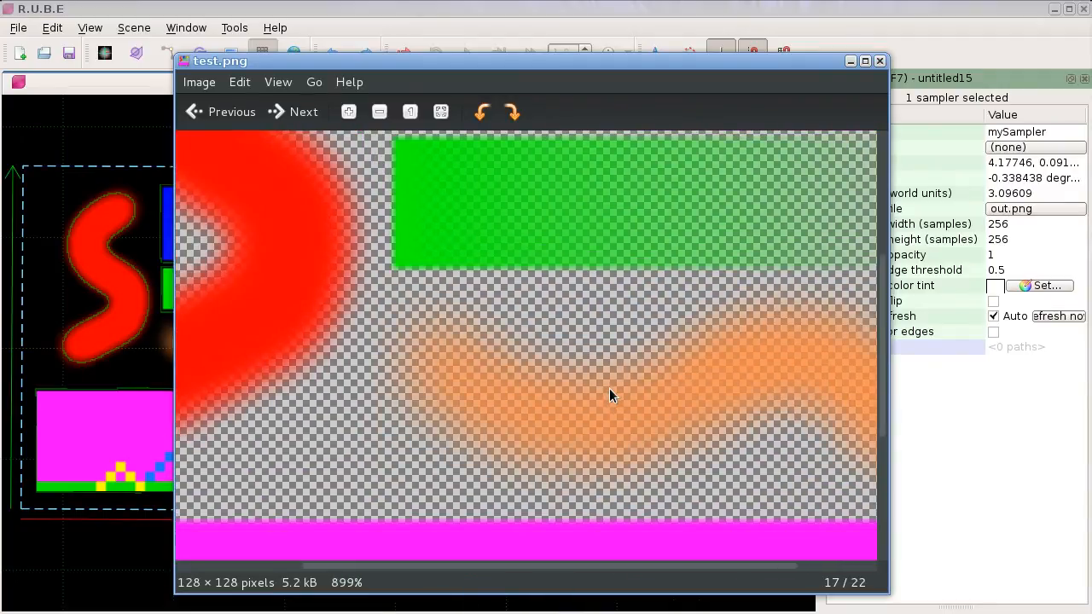
{"action": "scroll", "coordinate": [609, 392], "scroll_direction": "down", "scroll_amount": 1}
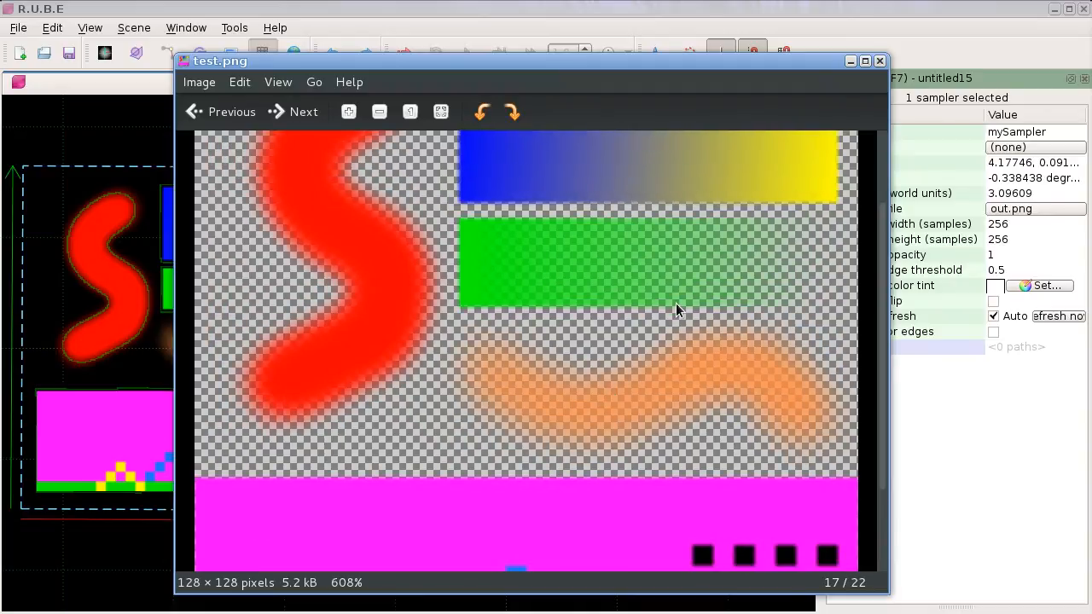
{"action": "left_click_drag", "start_coordinate": [736, 273], "coordinate": [709, 372]}
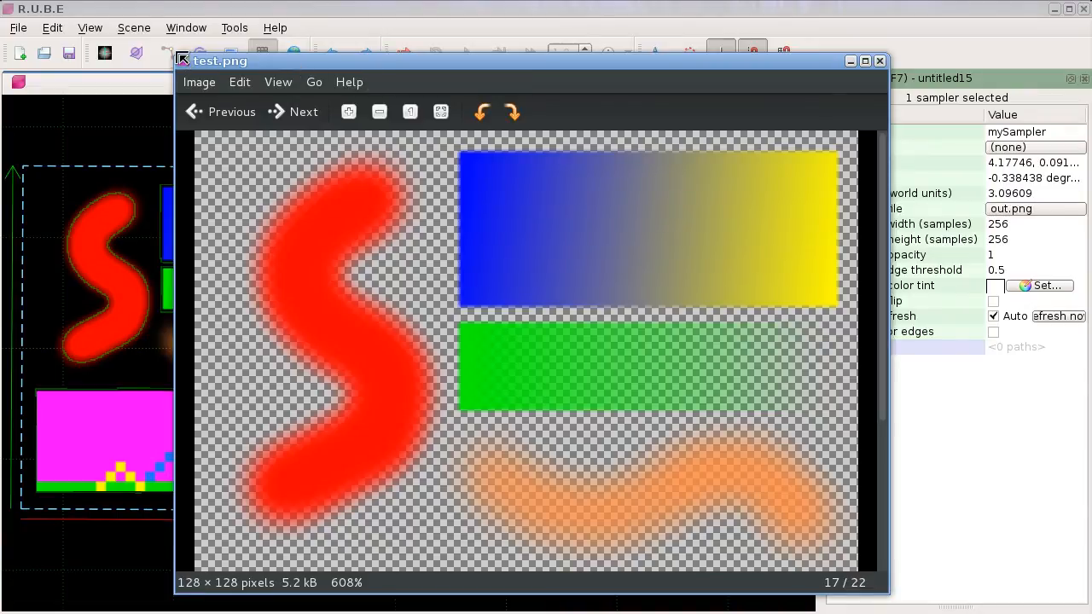
{"action": "left_click", "coordinate": [171, 53]}
{"action": "left_click", "coordinate": [262, 53]}
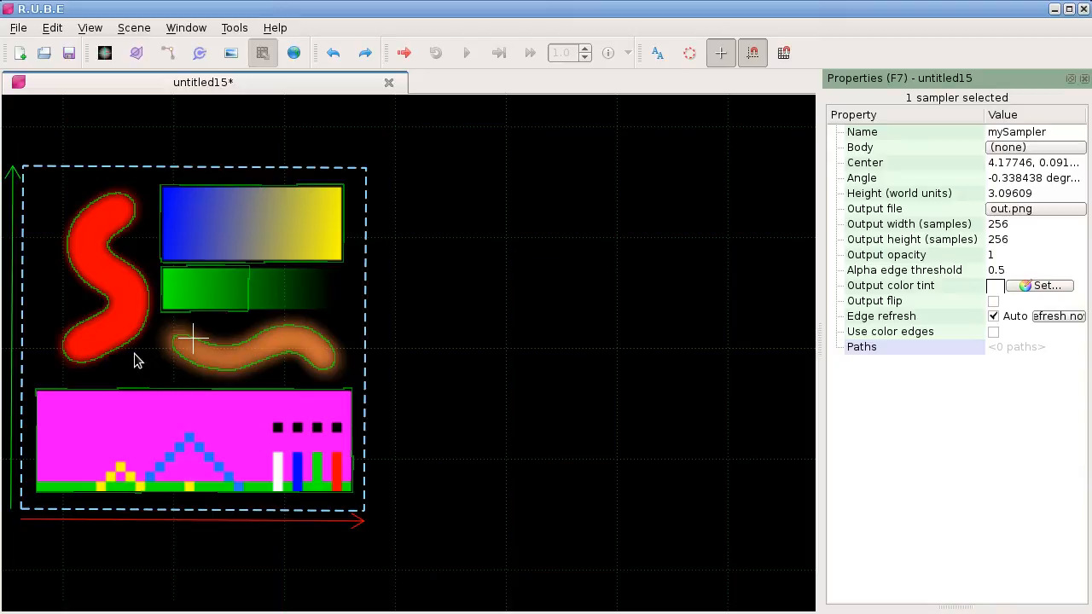
{"action": "key", "text": "m"}
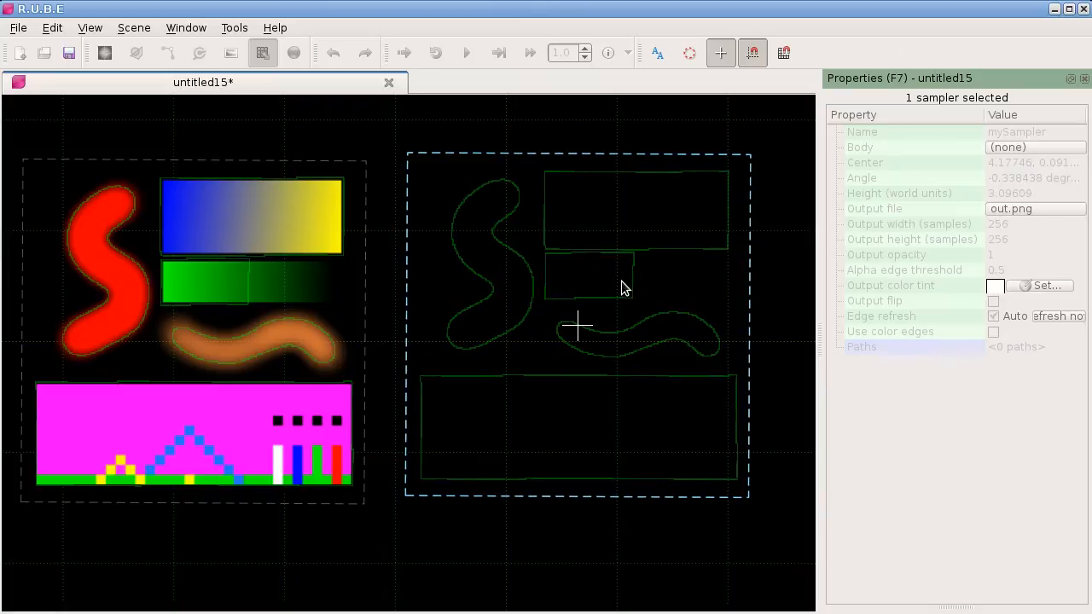
{"action": "left_click_drag", "start_coordinate": [621, 284], "coordinate": [613, 281]}
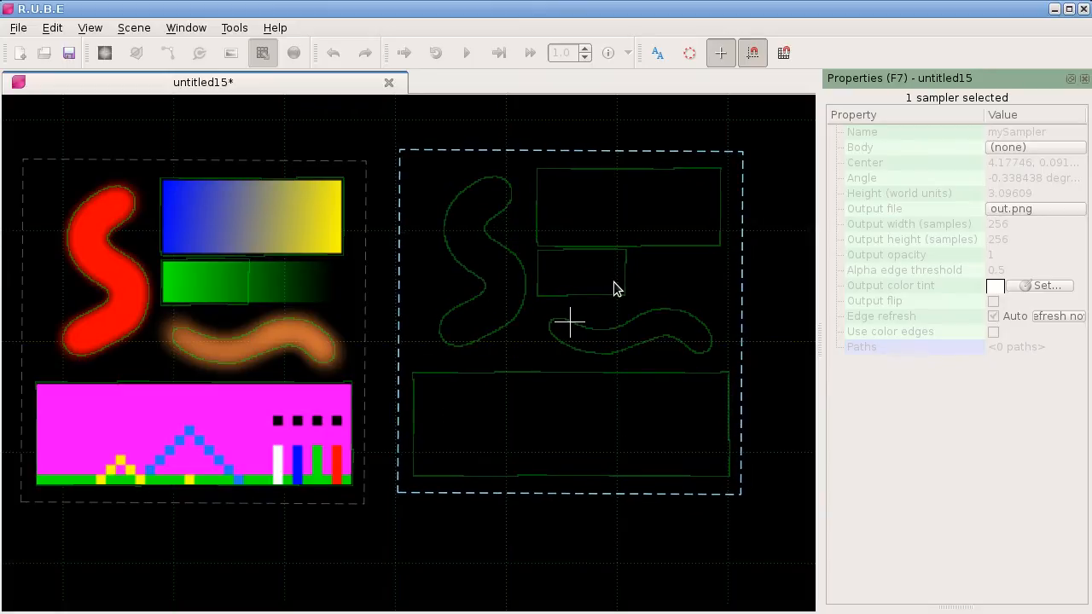
{"action": "key", "text": "Escape"}
Inspect the traced outlines around the green and orange shapes and set mySampler's alpha edge threshold to 0.75.
{"action": "scroll", "coordinate": [151, 346], "scroll_direction": "up", "scroll_amount": 7}
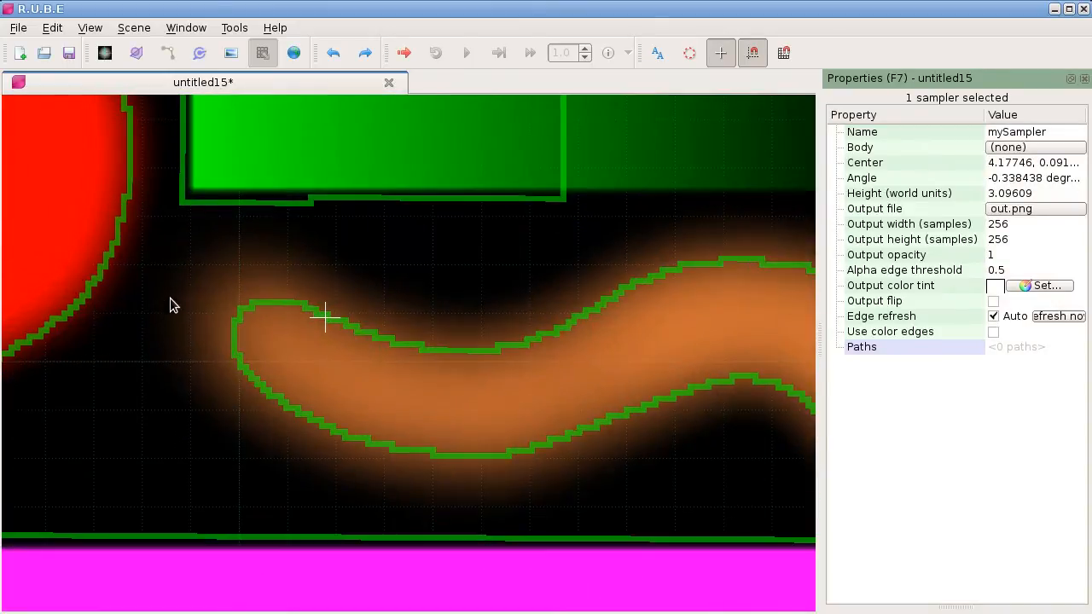
{"action": "scroll", "coordinate": [192, 283], "scroll_direction": "down", "scroll_amount": 4}
{"action": "right_click_drag", "start_coordinate": [224, 269], "coordinate": [420, 398]}
{"action": "scroll", "coordinate": [483, 399], "scroll_direction": "up", "scroll_amount": 1}
{"action": "right_click_drag", "start_coordinate": [490, 399], "coordinate": [432, 378]}
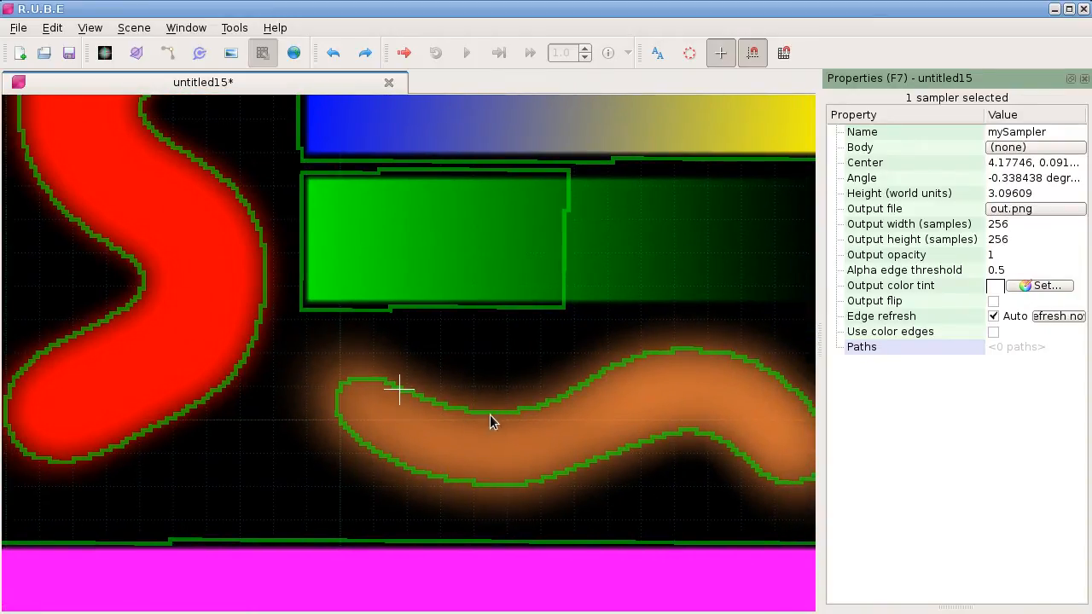
{"action": "right_click_drag", "start_coordinate": [488, 413], "coordinate": [476, 399]}
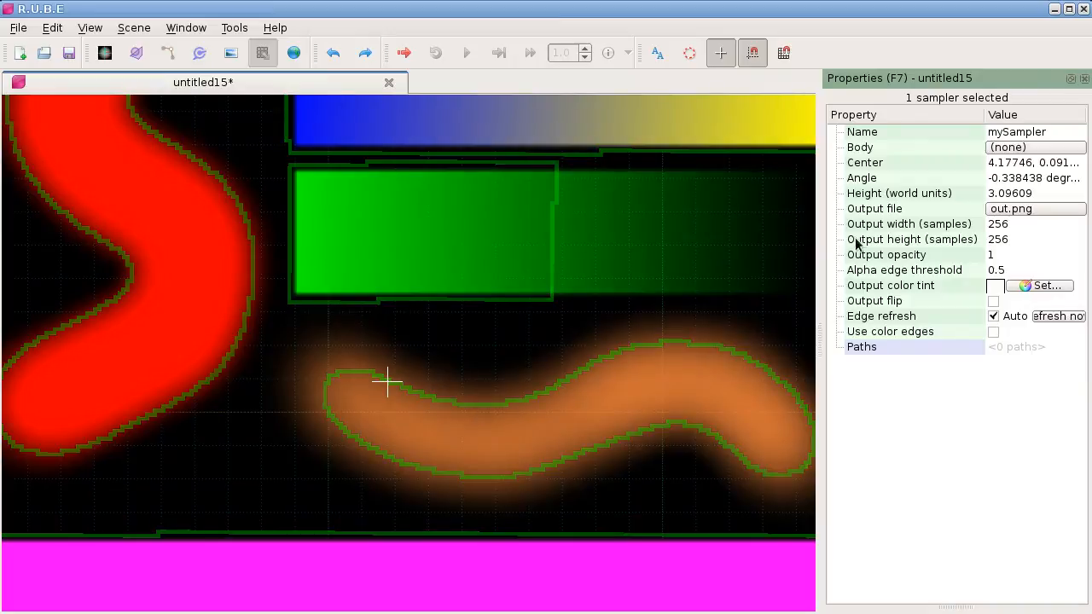
{"action": "left_click", "coordinate": [939, 270]}
{"action": "type", "text": "0.75"}
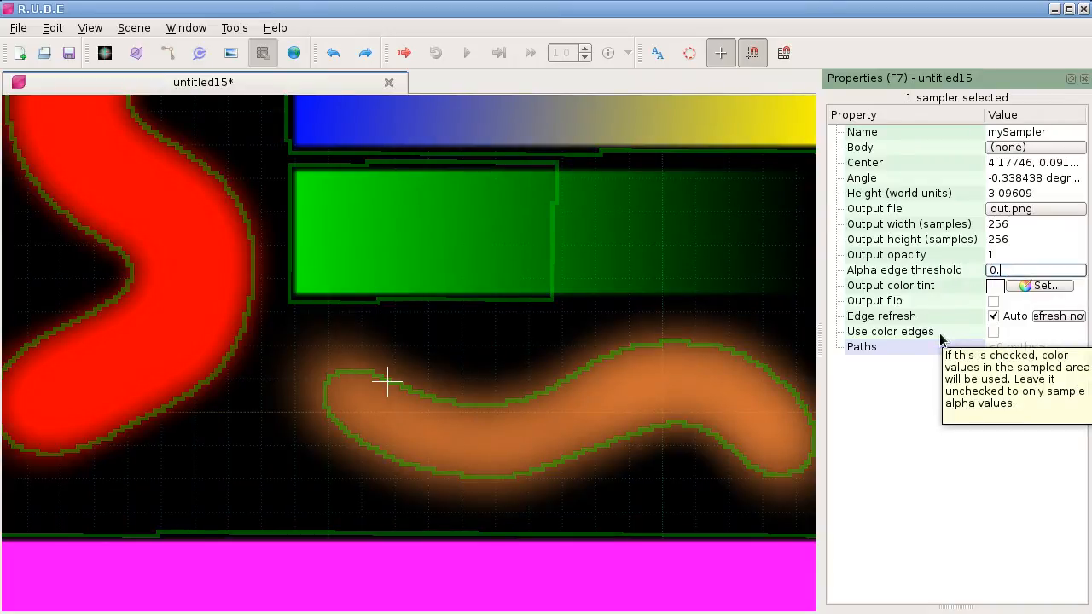
{"action": "key", "text": "Return"}
Examine how the orange curve and the green gradient bar are traced with the new alpha edge threshold.
{"action": "scroll", "coordinate": [437, 365], "scroll_direction": "down", "scroll_amount": 1}
{"action": "right_click_drag", "start_coordinate": [439, 362], "coordinate": [439, 445]}
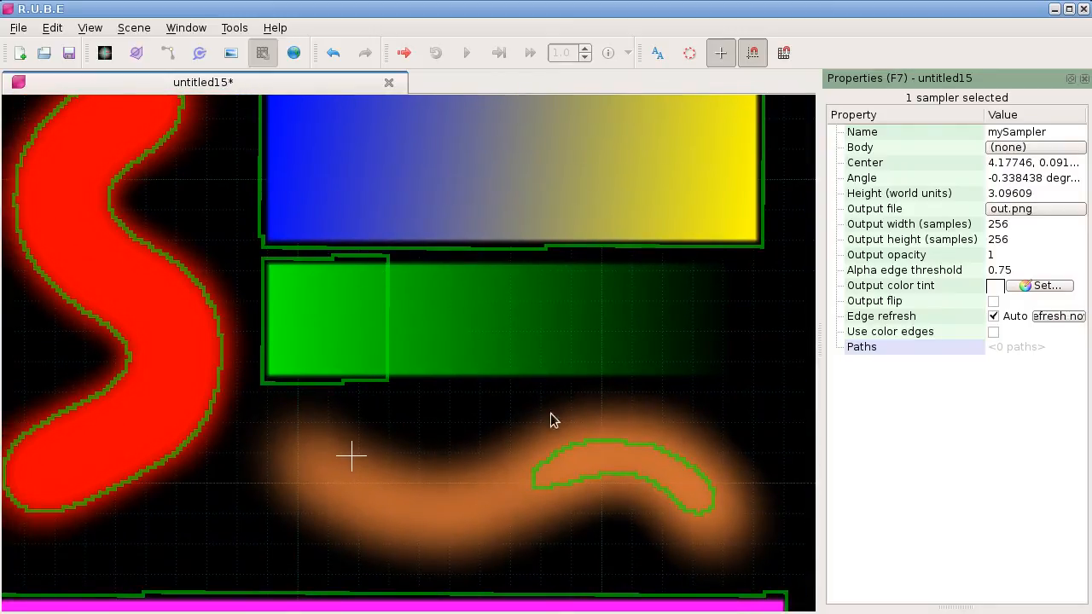
{"action": "right_click_drag", "start_coordinate": [576, 412], "coordinate": [545, 383]}
{"action": "scroll", "coordinate": [550, 381], "scroll_direction": "up", "scroll_amount": 1}
{"action": "right_click_drag", "start_coordinate": [626, 414], "coordinate": [618, 387]}
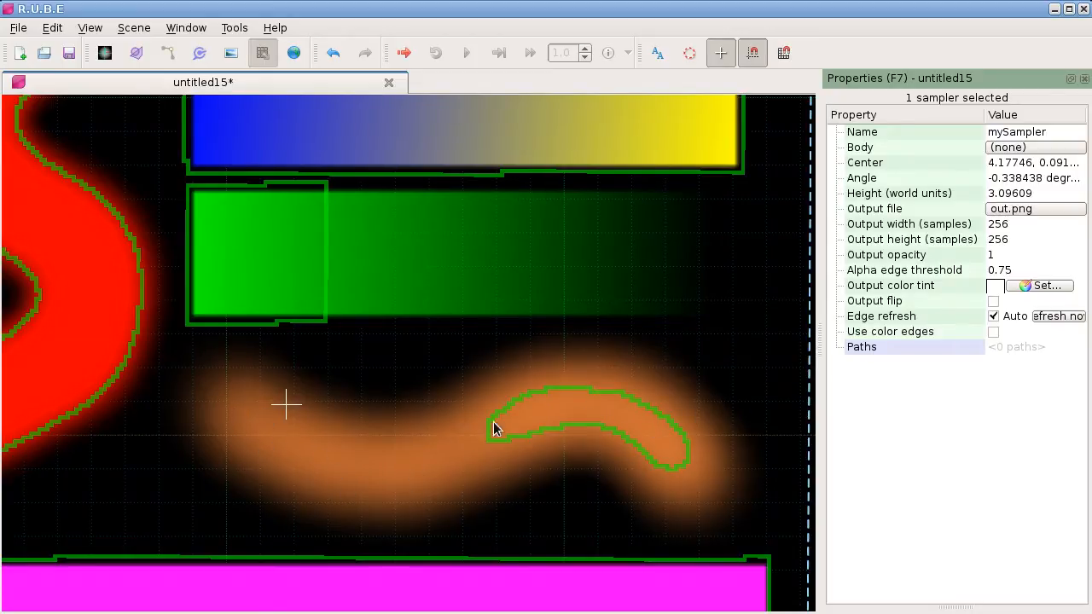
{"action": "scroll", "coordinate": [303, 338], "scroll_direction": "down", "scroll_amount": 3}
{"action": "right_click_drag", "start_coordinate": [266, 332], "coordinate": [410, 394]}
{"action": "scroll", "coordinate": [427, 405], "scroll_direction": "down", "scroll_amount": 2}
{"action": "right_click_drag", "start_coordinate": [462, 462], "coordinate": [459, 293]}
{"action": "right_click_drag", "start_coordinate": [454, 331], "coordinate": [432, 356]}
{"action": "scroll", "coordinate": [429, 366], "scroll_direction": "down", "scroll_amount": 2}
{"action": "scroll", "coordinate": [442, 362], "scroll_direction": "down", "scroll_amount": 2}
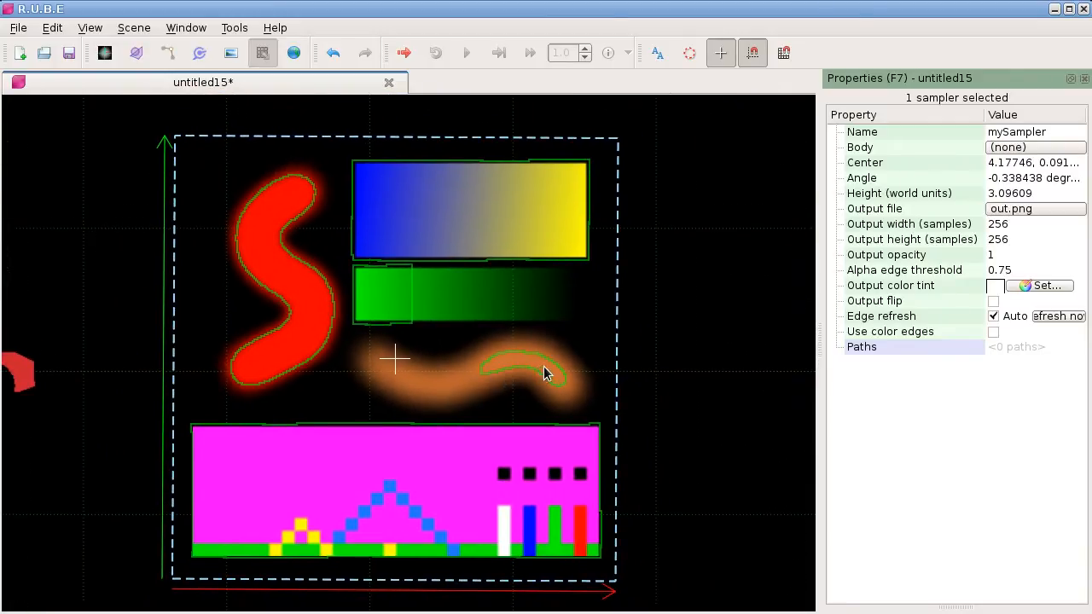
{"action": "scroll", "coordinate": [541, 368], "scroll_direction": "up", "scroll_amount": 4}
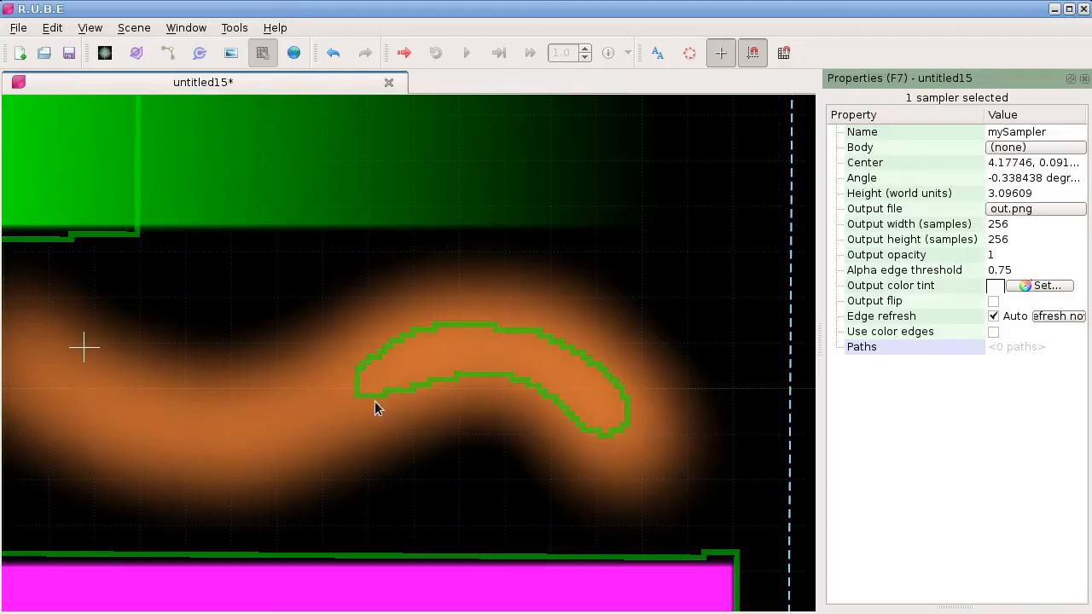
{"action": "scroll", "coordinate": [434, 365], "scroll_direction": "down", "scroll_amount": 5}
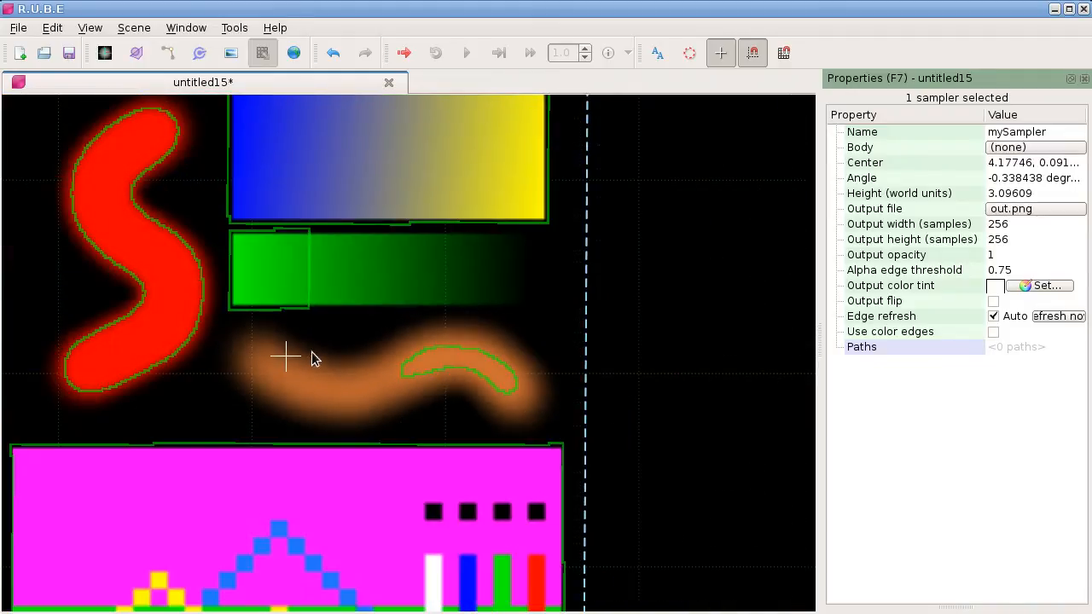
Examine the outlines traced around the red S-shape and the magenta block of the test image.
{"action": "key", "text": "Left"}
{"action": "key", "text": "Left"}
{"action": "key", "text": "Left"}
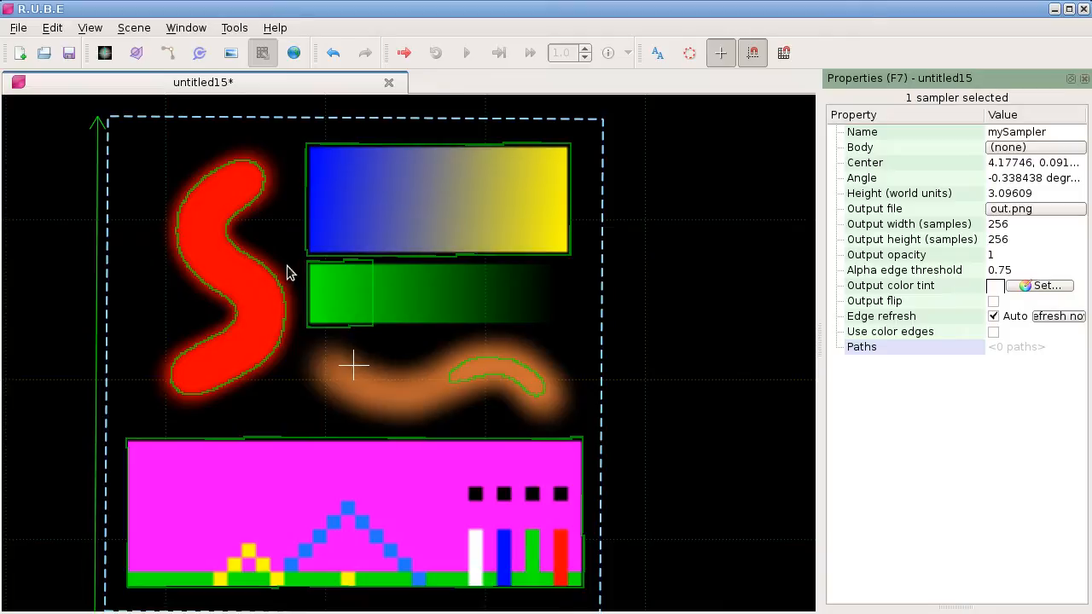
{"action": "scroll", "coordinate": [288, 275], "scroll_direction": "up", "scroll_amount": 2}
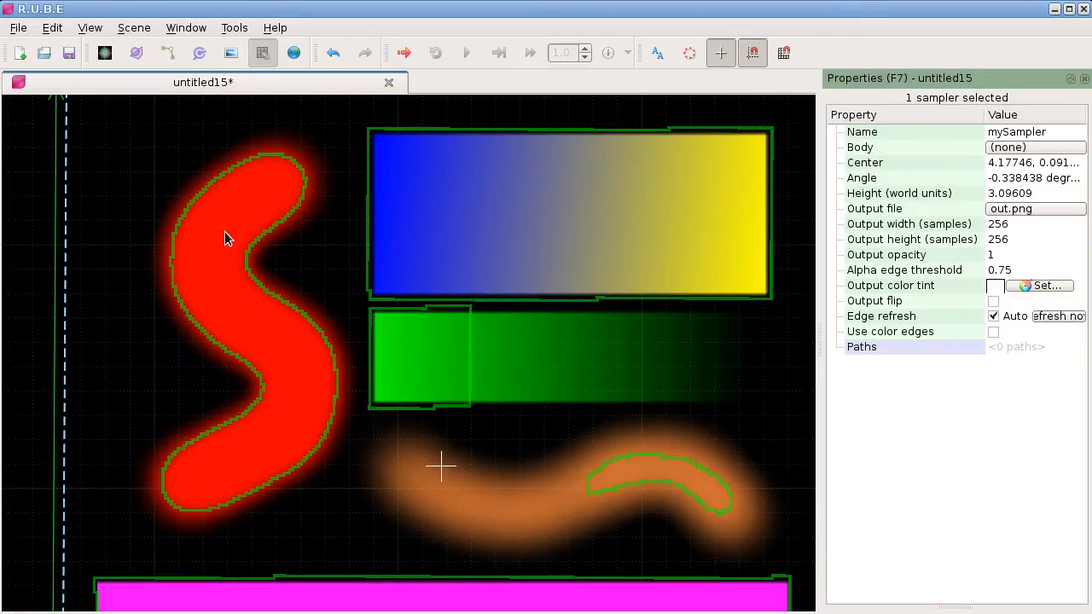
{"action": "right_click_drag", "start_coordinate": [478, 438], "coordinate": [458, 320]}
{"action": "right_click_drag", "start_coordinate": [470, 407], "coordinate": [455, 270]}
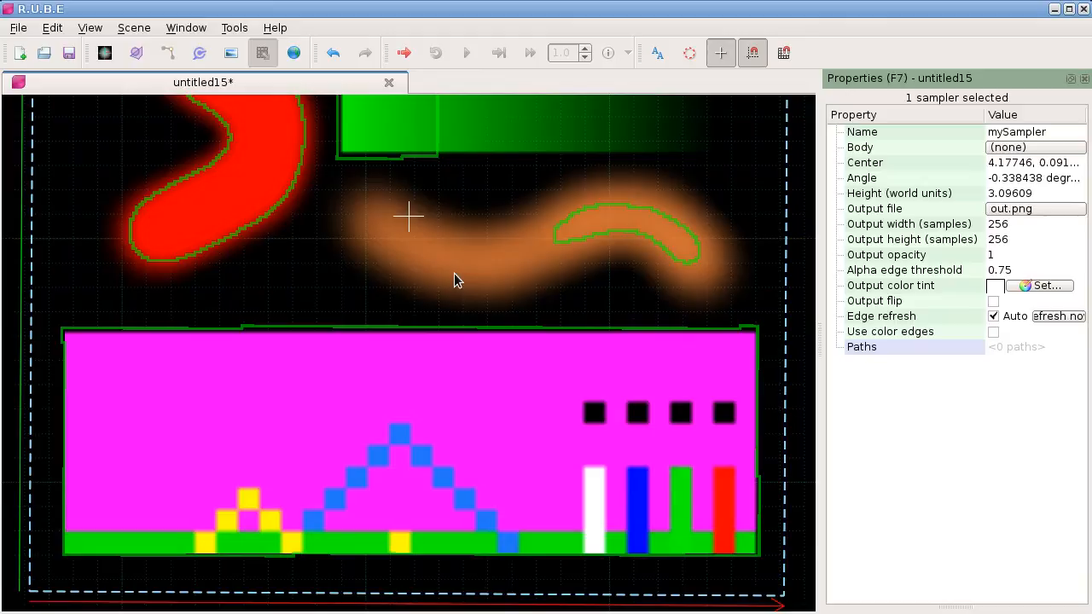
{"action": "scroll", "coordinate": [454, 273], "scroll_direction": "down", "scroll_amount": 2}
{"action": "right_click_drag", "start_coordinate": [471, 212], "coordinate": [477, 303]}
{"action": "scroll", "coordinate": [476, 304], "scroll_direction": "down", "scroll_amount": 3}
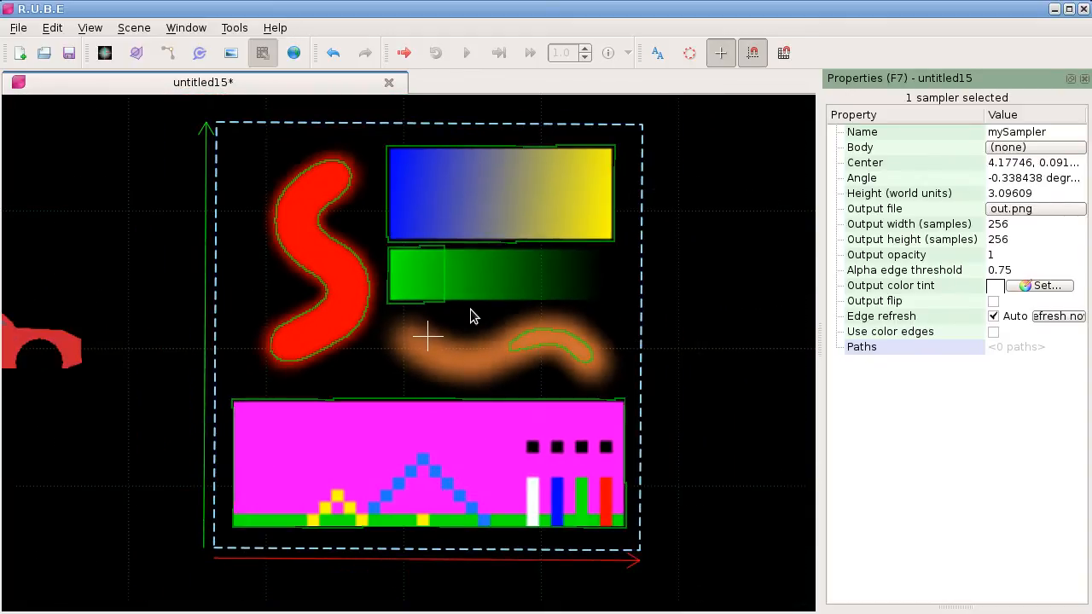
Set mySampler's alpha edge threshold to 0.5 while it covers the test image.
{"action": "mouse_move", "coordinate": [202, 332]}
{"action": "right_mouse_down"}
{"action": "mouse_move", "coordinate": [500, 334]}
{"action": "mouse_move", "coordinate": [217, 327]}
{"action": "mouse_move", "coordinate": [214, 342]}
{"action": "right_mouse_up"}
{"action": "scroll", "coordinate": [383, 370], "scroll_direction": "up", "scroll_amount": 2}
{"action": "scroll", "coordinate": [388, 390], "scroll_direction": "down", "scroll_amount": 2}
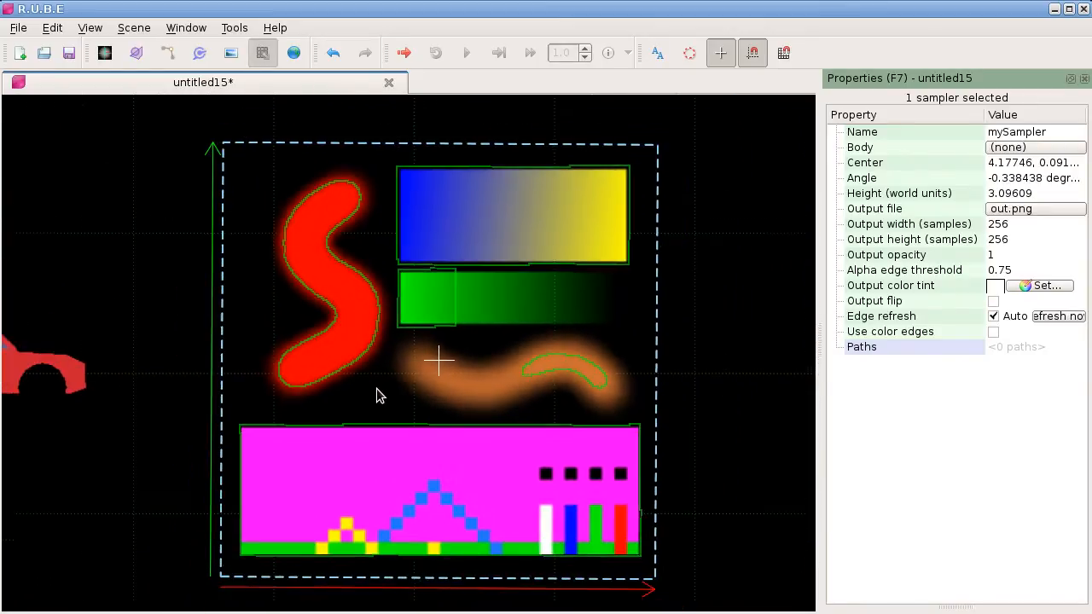
{"action": "right_click_drag", "start_coordinate": [366, 392], "coordinate": [365, 381]}
{"action": "left_click", "coordinate": [1024, 271]}
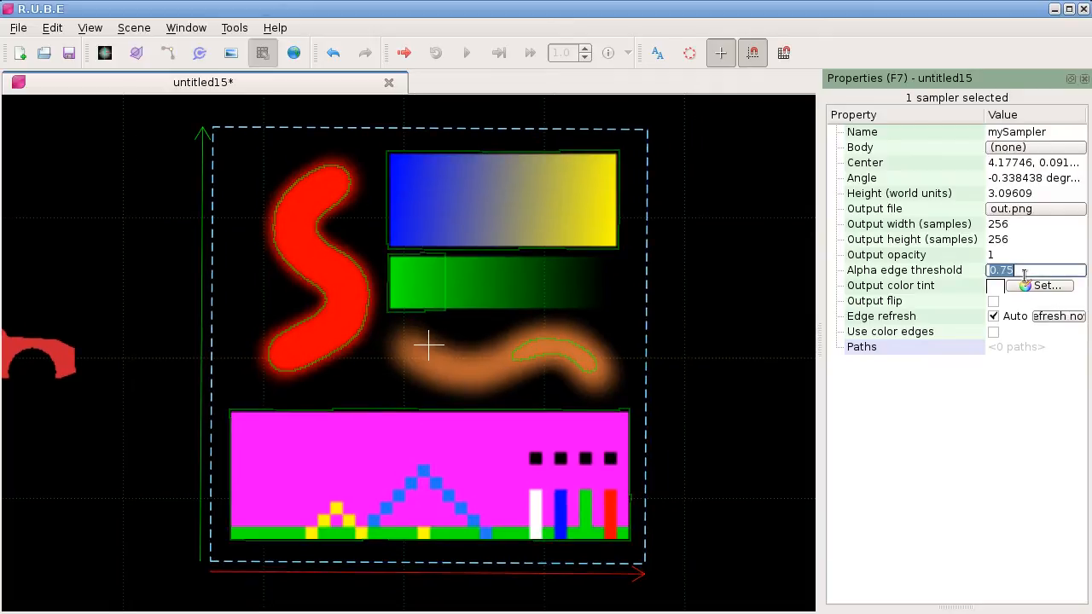
{"action": "type", "text": "0.5"}
{"action": "key", "text": "Return"}
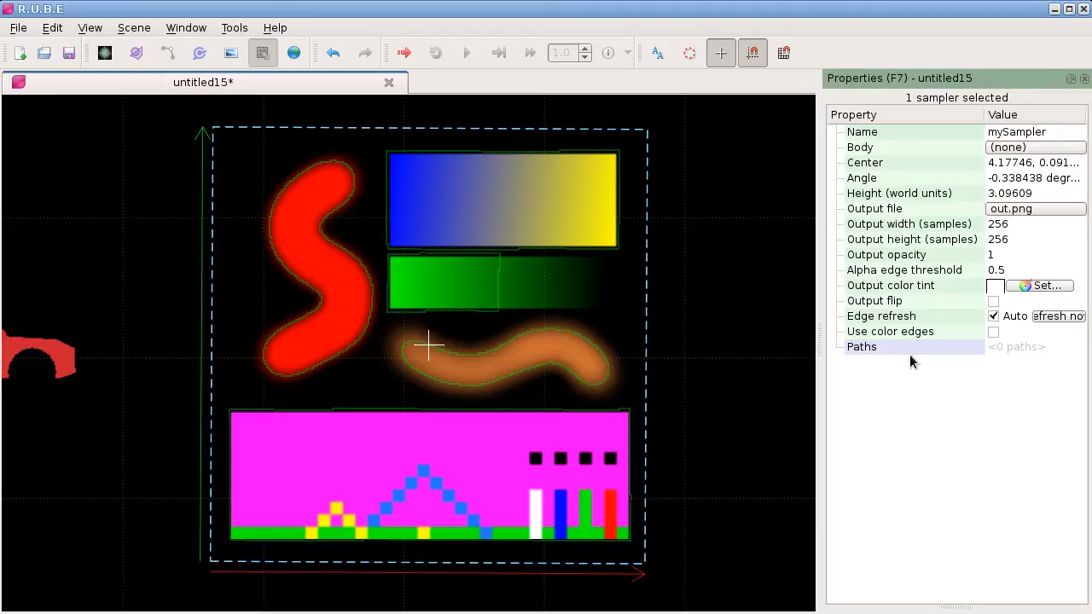
Move the sampler over the car and scale it down to a height of about 1.94 world units around the body.
{"action": "mouse_move", "coordinate": [864, 339]}
{"action": "right_click_drag", "start_coordinate": [180, 385], "coordinate": [279, 314]}
{"action": "left_click_drag", "start_coordinate": [586, 366], "coordinate": [263, 364]}
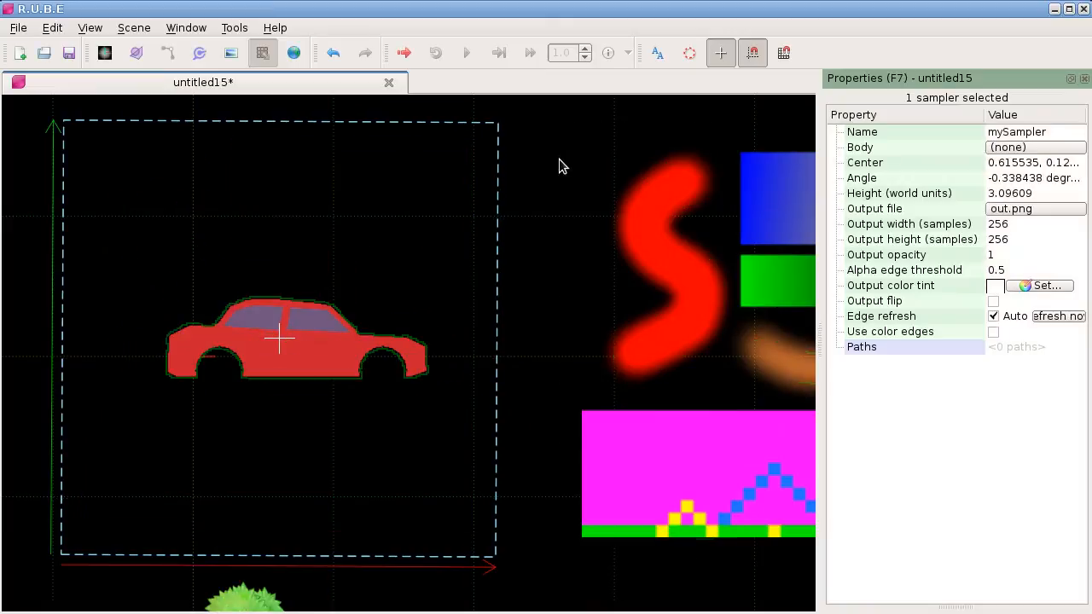
{"action": "key", "text": "s"}
{"action": "left_click", "coordinate": [440, 237]}
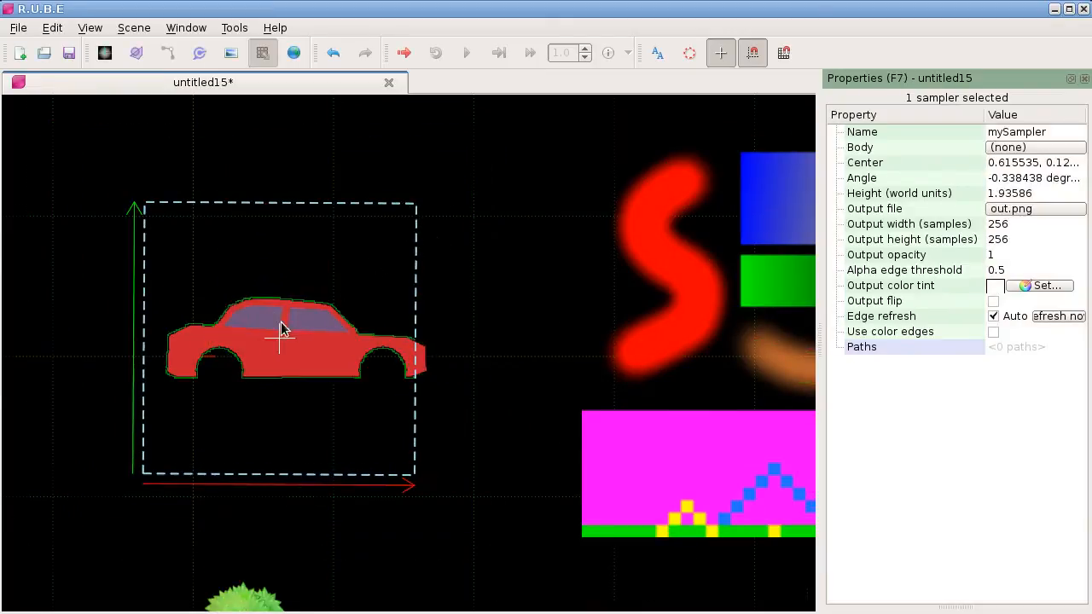
{"action": "scroll", "coordinate": [288, 333], "scroll_direction": "up", "scroll_amount": 3}
{"action": "left_click_drag", "start_coordinate": [289, 333], "coordinate": [324, 342]}
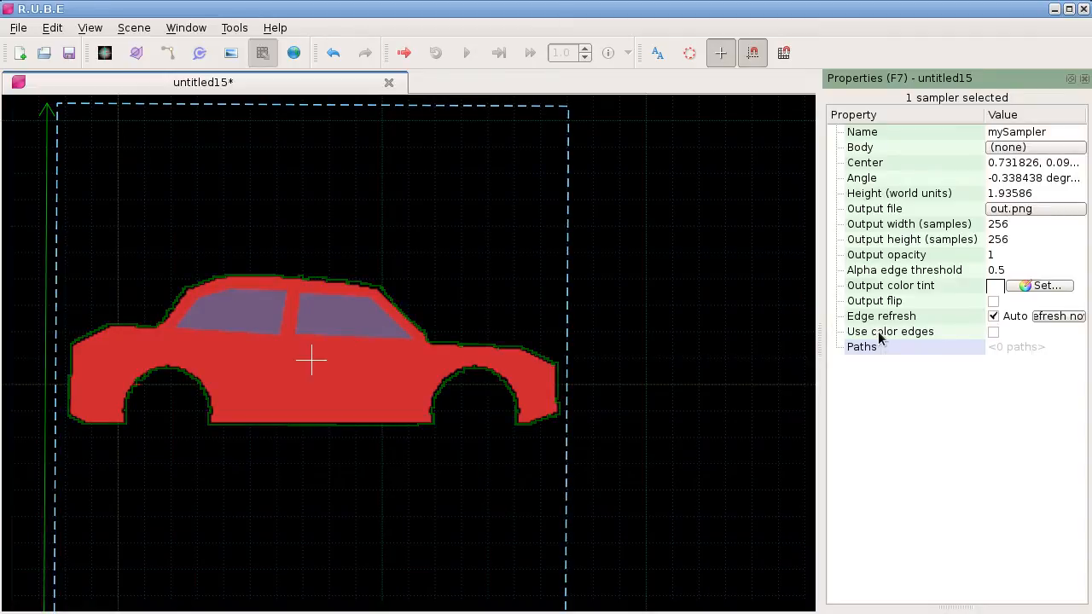
Turn on color edges for mySampler and zoom in on the edges traced around the car's front window and roof.
{"action": "left_click", "coordinate": [993, 337]}
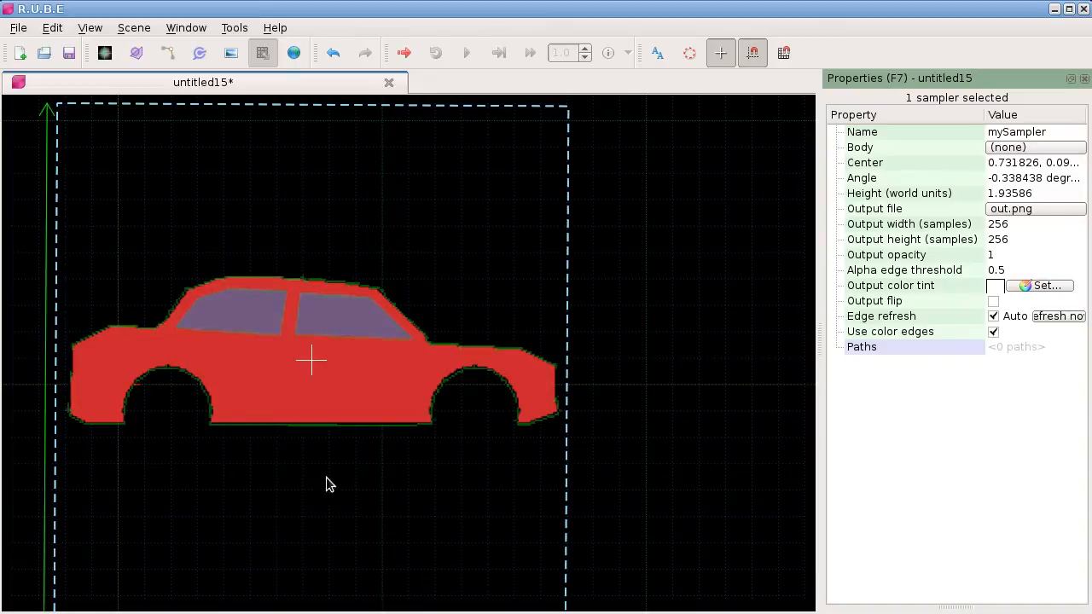
{"action": "scroll", "coordinate": [286, 470], "scroll_direction": "up", "scroll_amount": 3}
{"action": "scroll", "coordinate": [410, 163], "scroll_direction": "up", "scroll_amount": 2}
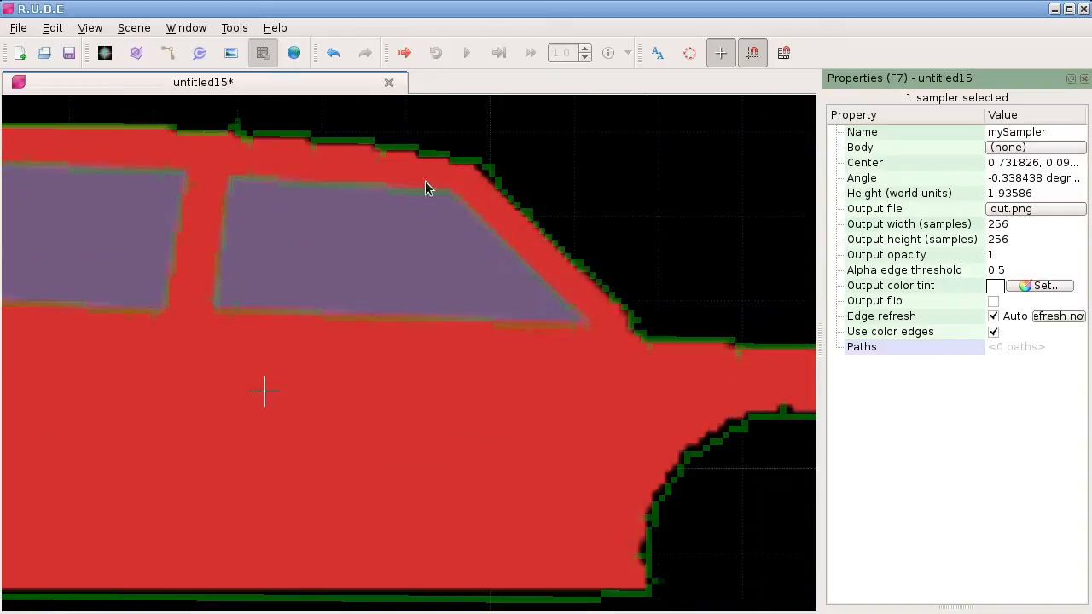
{"action": "scroll", "coordinate": [376, 159], "scroll_direction": "up", "scroll_amount": 2}
{"action": "scroll", "coordinate": [384, 248], "scroll_direction": "up", "scroll_amount": 2}
{"action": "scroll", "coordinate": [408, 364], "scroll_direction": "up", "scroll_amount": 2}
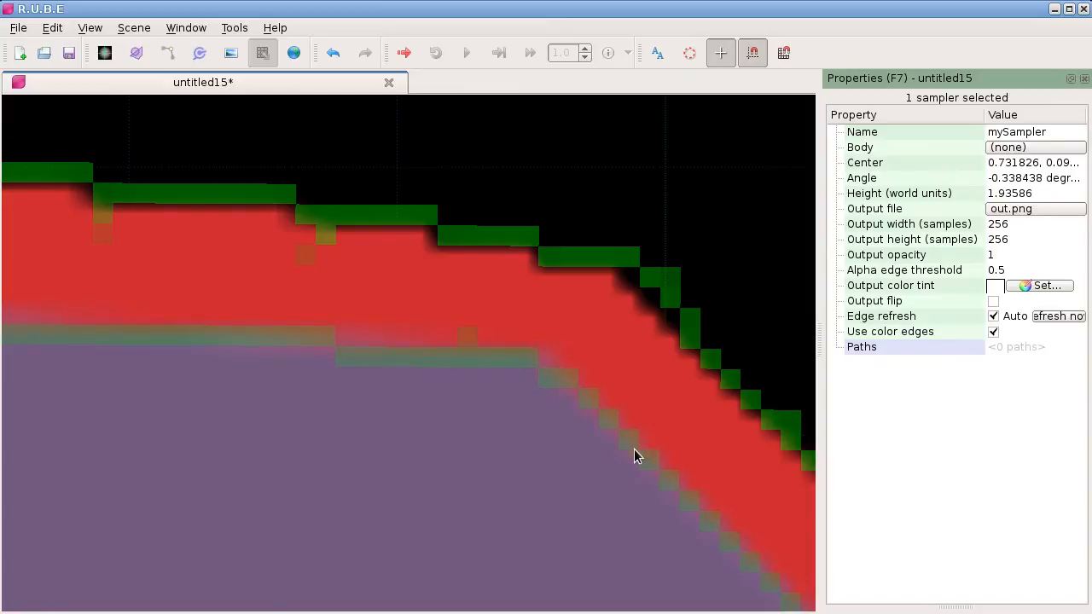
Examine the color edges traced between the car's red body and its purple windows.
{"action": "scroll", "coordinate": [635, 453], "scroll_direction": "down", "scroll_amount": 2}
{"action": "right_click_drag", "start_coordinate": [643, 462], "coordinate": [495, 287]}
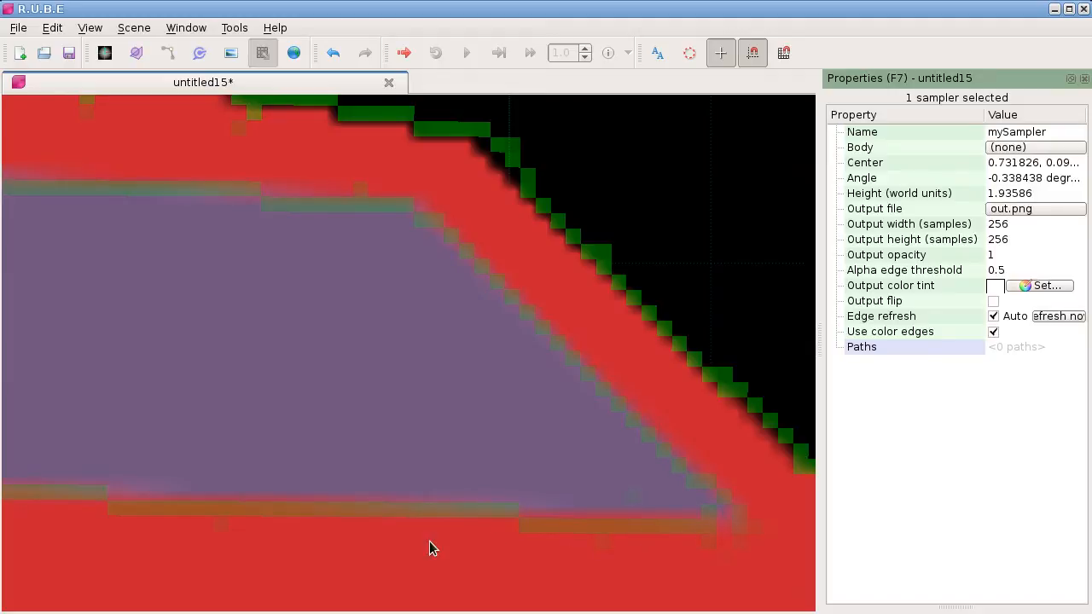
{"action": "scroll", "coordinate": [298, 465], "scroll_direction": "down", "scroll_amount": 2}
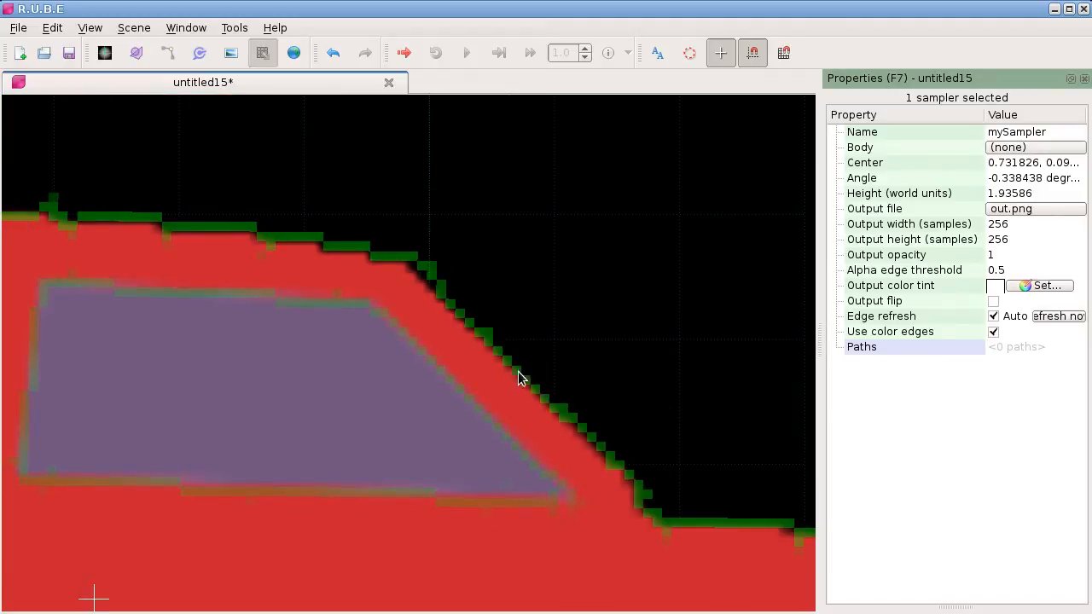
{"action": "right_click_drag", "start_coordinate": [310, 404], "coordinate": [480, 386]}
{"action": "scroll", "coordinate": [480, 387], "scroll_direction": "down", "scroll_amount": 3}
{"action": "right_click_drag", "start_coordinate": [273, 390], "coordinate": [370, 407]}
{"action": "scroll", "coordinate": [427, 461], "scroll_direction": "down", "scroll_amount": 1}
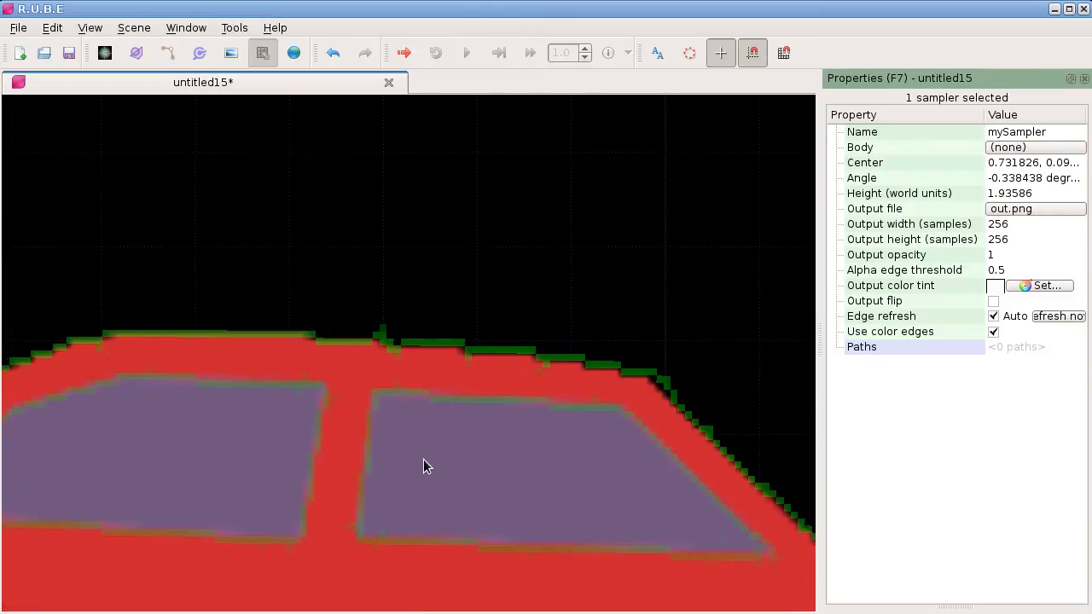
{"action": "scroll", "coordinate": [429, 458], "scroll_direction": "down", "scroll_amount": 2}
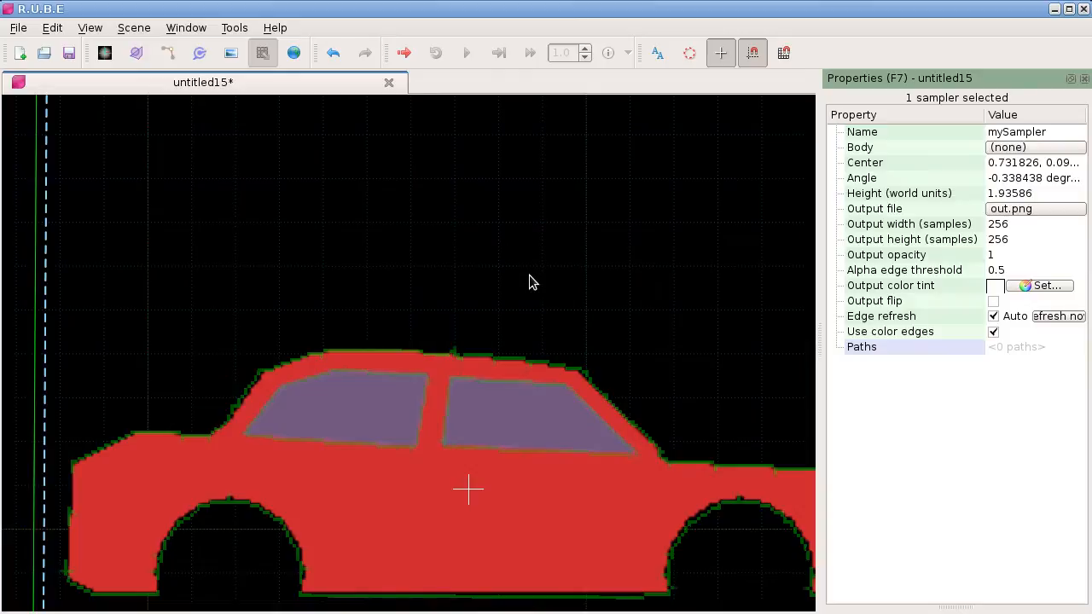
Move the sampler from the car onto the test image, over the orange curve and the right part of the magenta block.
{"action": "scroll", "coordinate": [532, 282], "scroll_direction": "down", "scroll_amount": 2}
{"action": "right_click_drag", "start_coordinate": [614, 307], "coordinate": [294, 233]}
{"action": "scroll", "coordinate": [294, 226], "scroll_direction": "down", "scroll_amount": 5}
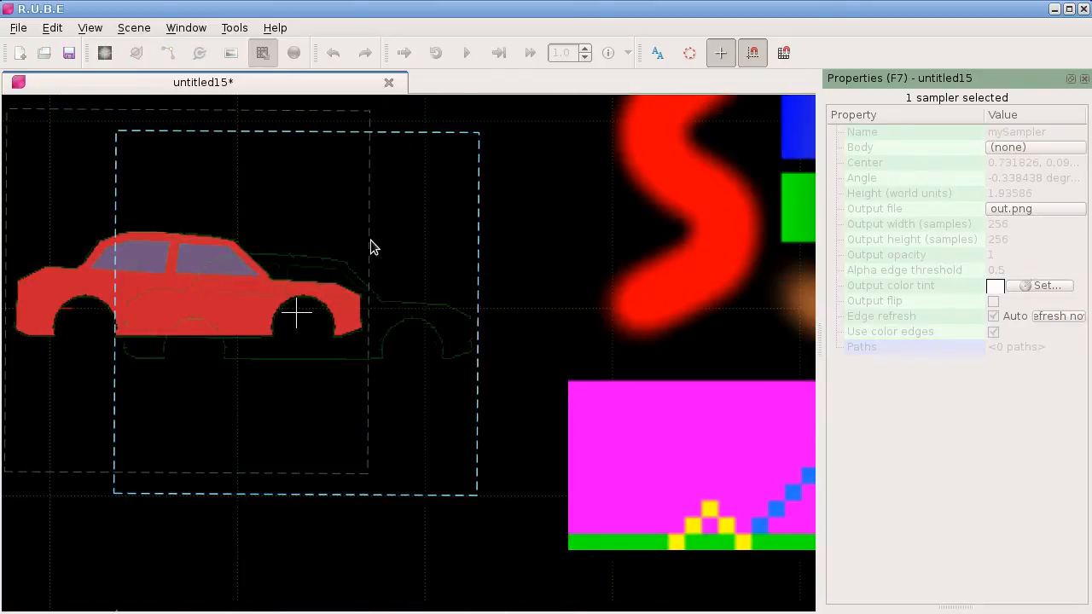
{"action": "right_click_drag", "start_coordinate": [372, 238], "coordinate": [249, 215]}
{"action": "right_click_drag", "start_coordinate": [430, 272], "coordinate": [247, 258]}
{"action": "scroll", "coordinate": [357, 295], "scroll_direction": "down", "scroll_amount": 3}
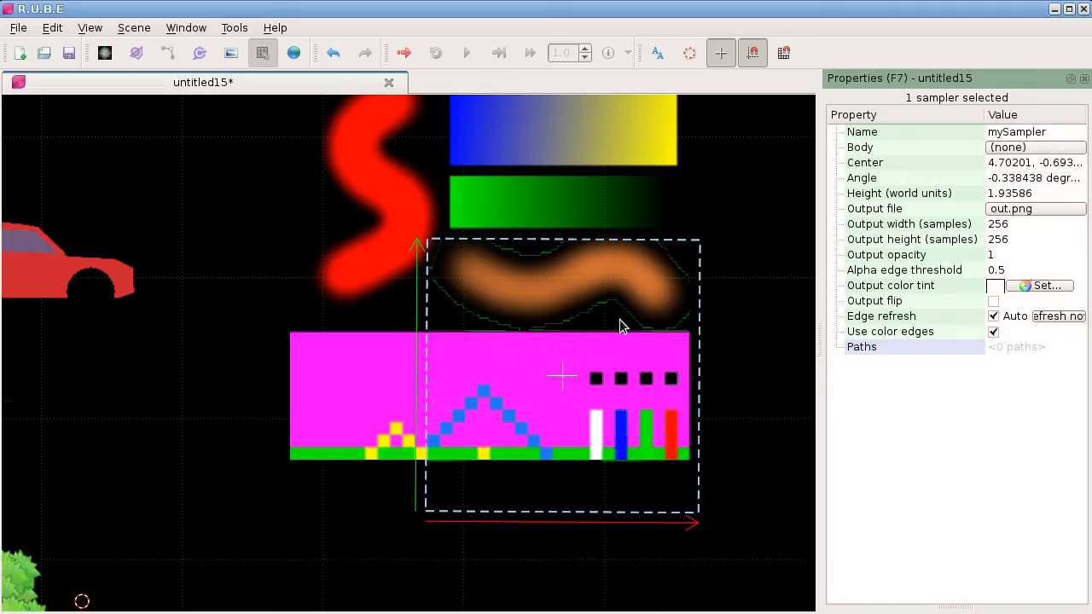
Examine how color edges trace the colored bars, black squares and blue pixels in the magenta block.
{"action": "scroll", "coordinate": [554, 395], "scroll_direction": "up", "scroll_amount": 3}
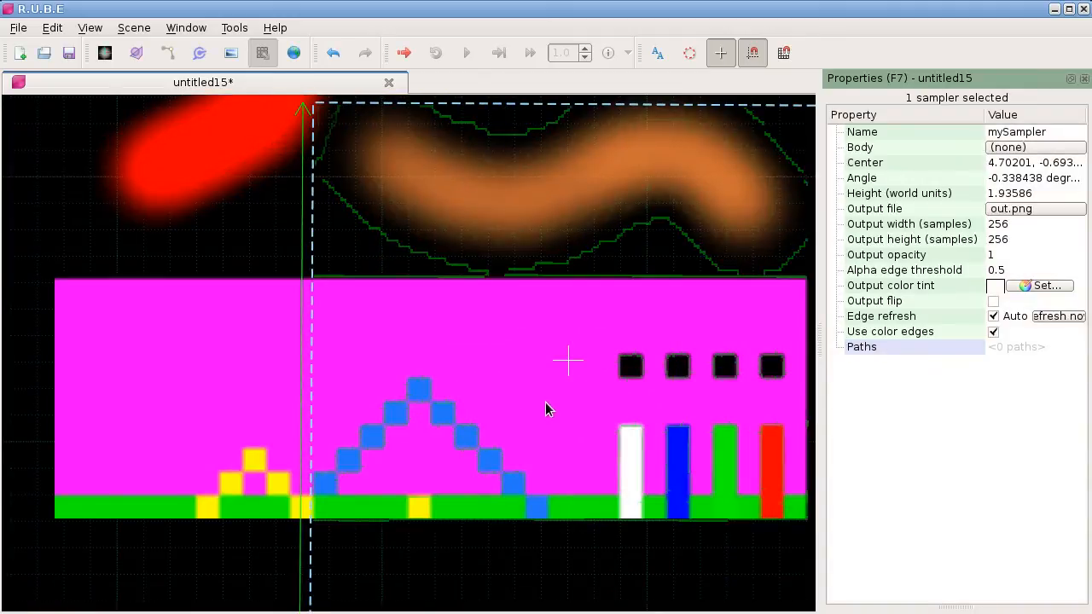
{"action": "right_click_drag", "start_coordinate": [564, 396], "coordinate": [237, 390]}
{"action": "right_click_drag", "start_coordinate": [546, 374], "coordinate": [203, 329]}
{"action": "scroll", "coordinate": [502, 390], "scroll_direction": "down", "scroll_amount": 1}
{"action": "scroll", "coordinate": [492, 382], "scroll_direction": "up", "scroll_amount": 3}
{"action": "scroll", "coordinate": [353, 377], "scroll_direction": "up", "scroll_amount": 3}
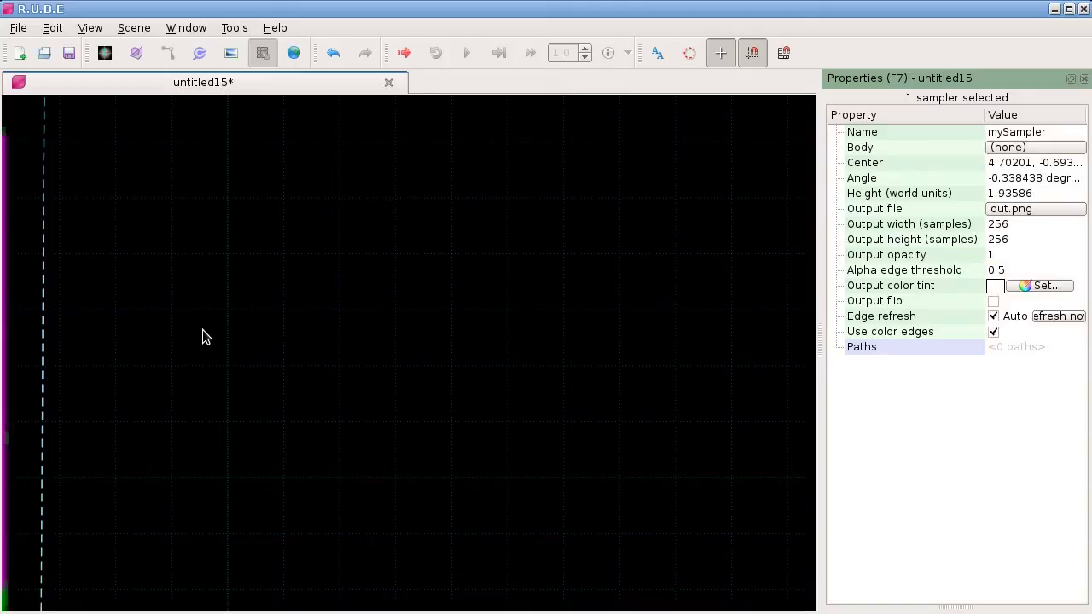
{"action": "right_click_drag", "start_coordinate": [197, 312], "coordinate": [371, 343]}
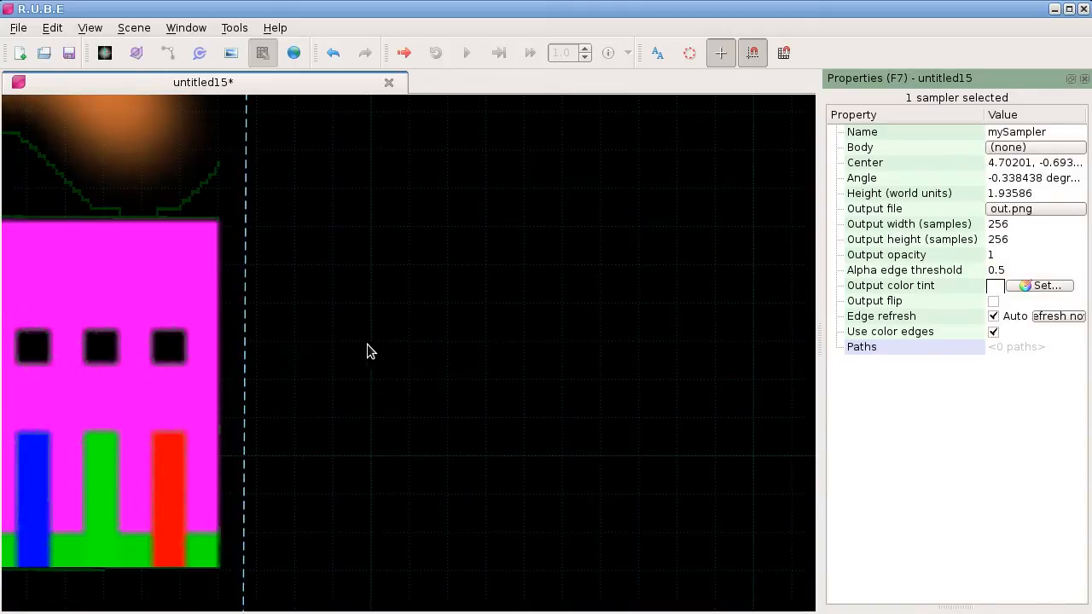
{"action": "right_click_drag", "start_coordinate": [294, 307], "coordinate": [627, 408]}
{"action": "scroll", "coordinate": [566, 391], "scroll_direction": "down", "scroll_amount": 2}
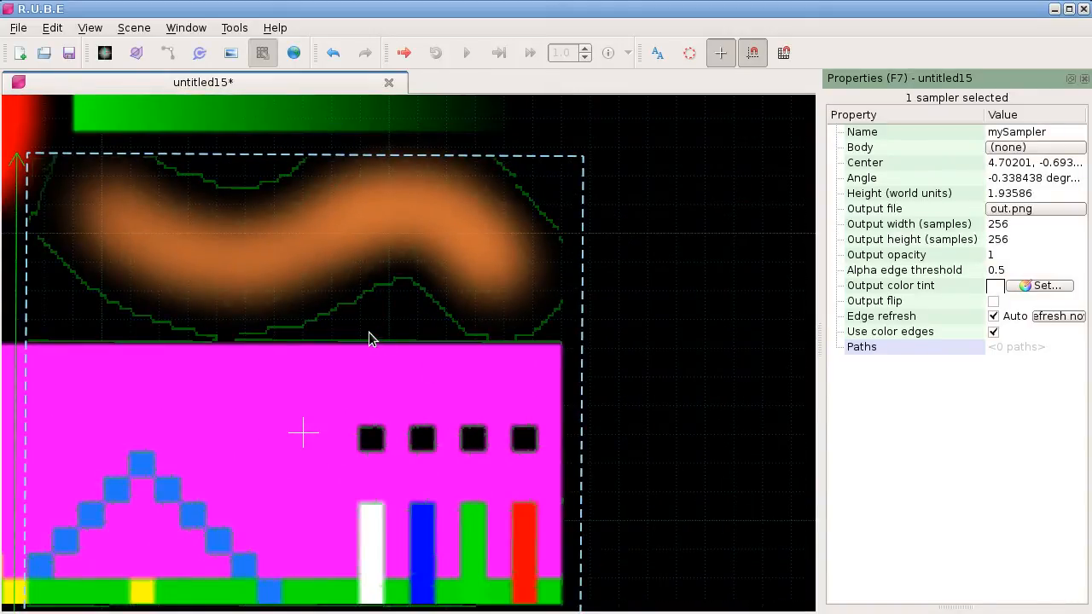
Inspect the color edges traced inside and around the blurred orange curve up close.
{"action": "right_click_drag", "start_coordinate": [368, 336], "coordinate": [579, 454]}
{"action": "scroll", "coordinate": [422, 339], "scroll_direction": "up", "scroll_amount": 6}
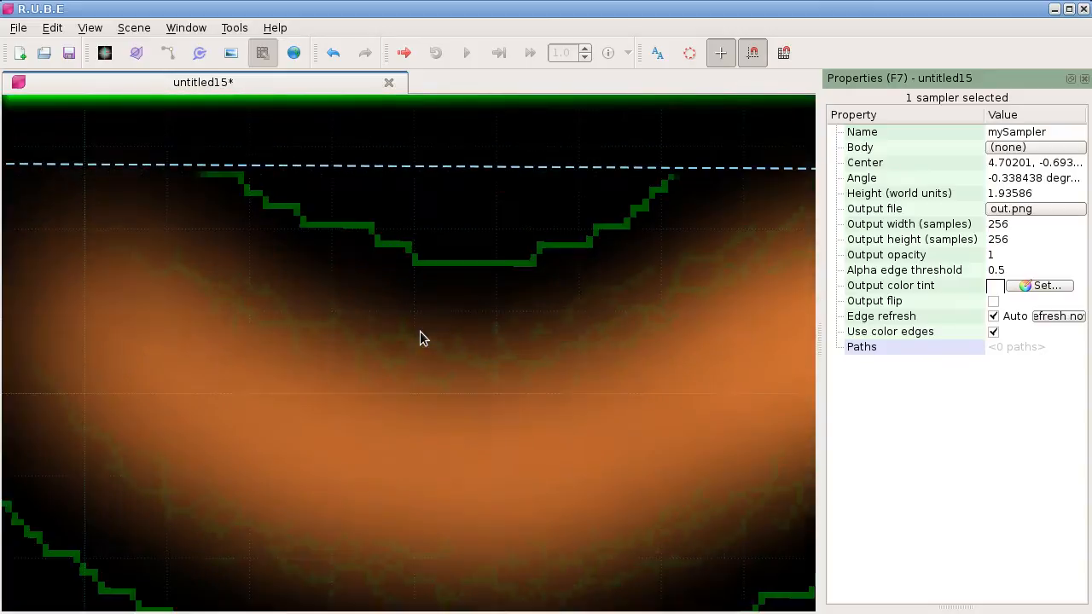
{"action": "scroll", "coordinate": [436, 411], "scroll_direction": "down", "scroll_amount": 4}
{"action": "right_click_drag", "start_coordinate": [464, 467], "coordinate": [422, 317]}
{"action": "right_click_drag", "start_coordinate": [738, 383], "coordinate": [351, 427]}
{"action": "right_click_drag", "start_coordinate": [477, 451], "coordinate": [272, 340]}
{"action": "right_click_drag", "start_coordinate": [535, 328], "coordinate": [274, 462]}
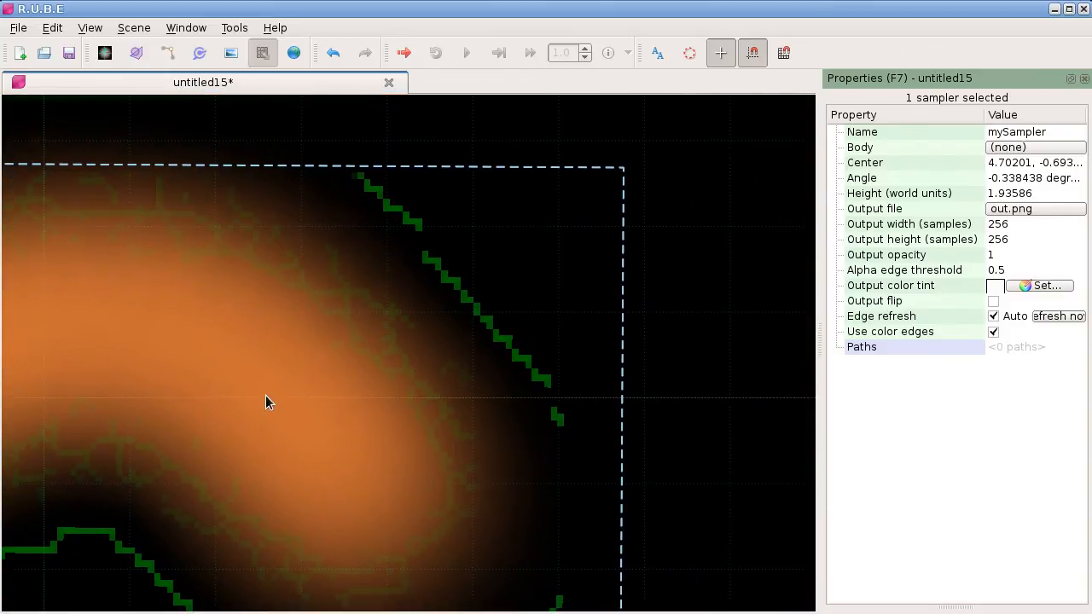
Shift the sampler temporarily off the orange curve to view its traced edges against the empty background, and cancel the move.
{"action": "key", "text": "g"}
{"action": "right_click_drag", "start_coordinate": [431, 389], "coordinate": [198, 406]}
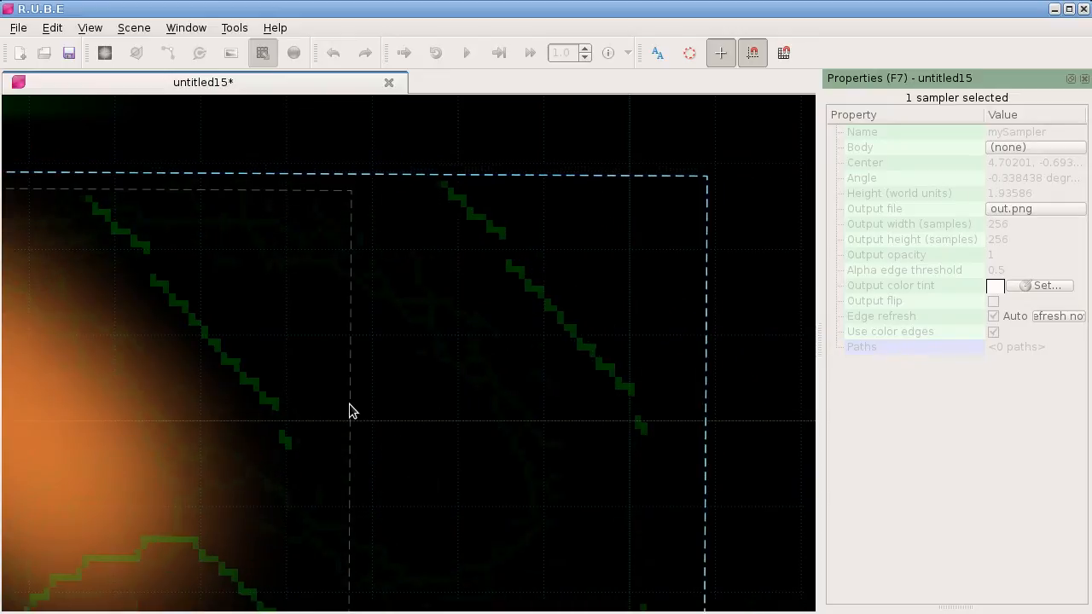
{"action": "key", "text": "Escape"}
{"action": "right_click_drag", "start_coordinate": [127, 415], "coordinate": [418, 425]}
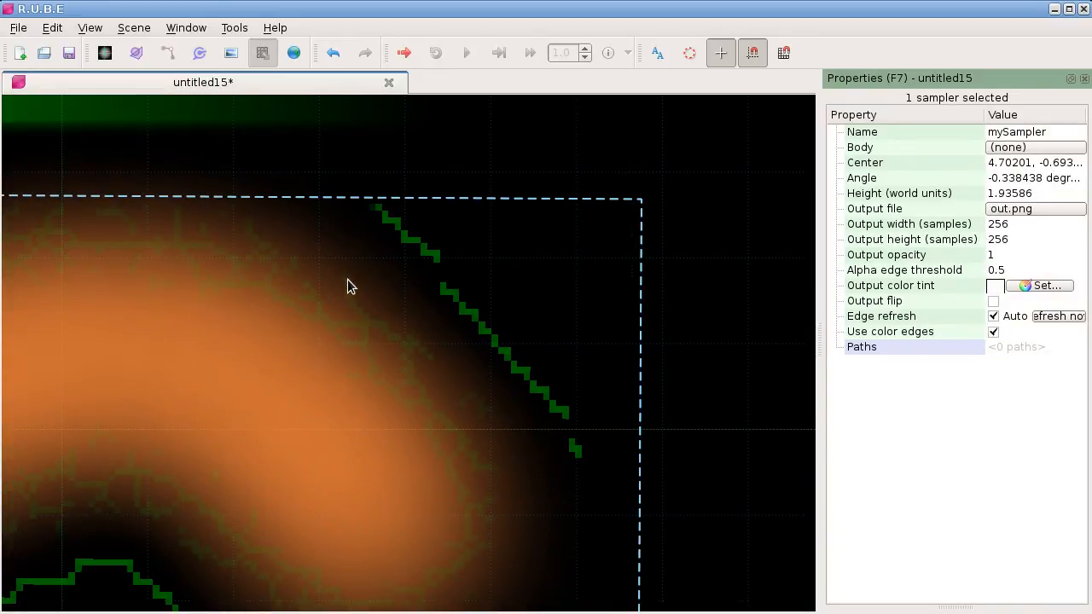
{"action": "right_click_drag", "start_coordinate": [311, 378], "coordinate": [155, 358]}
{"action": "key", "text": "g"}
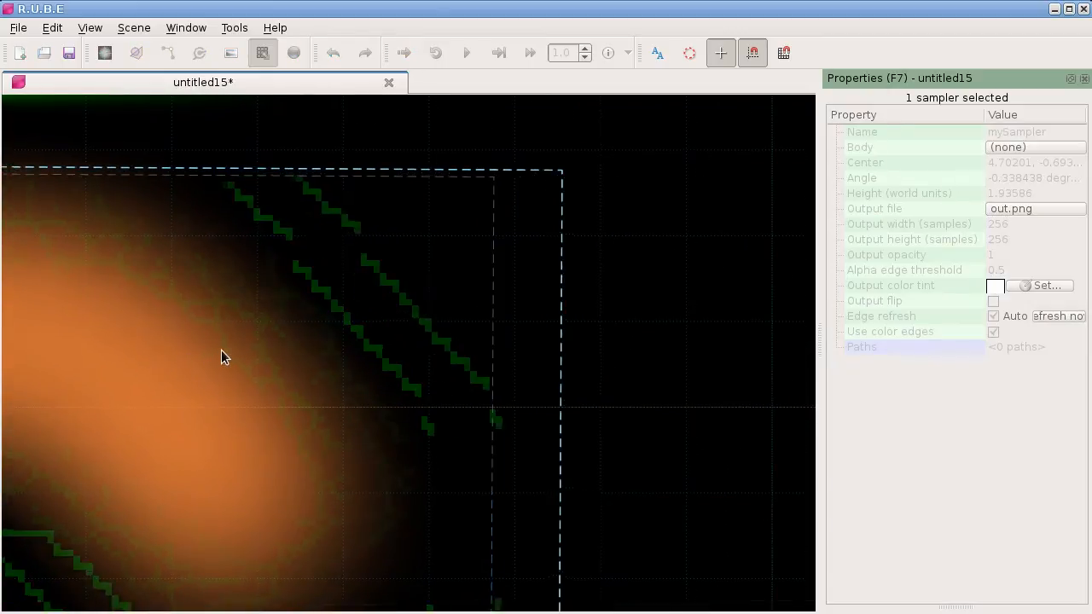
{"action": "right_click_drag", "start_coordinate": [475, 330], "coordinate": [226, 361]}
{"action": "scroll", "coordinate": [354, 298], "scroll_direction": "down", "scroll_amount": 4}
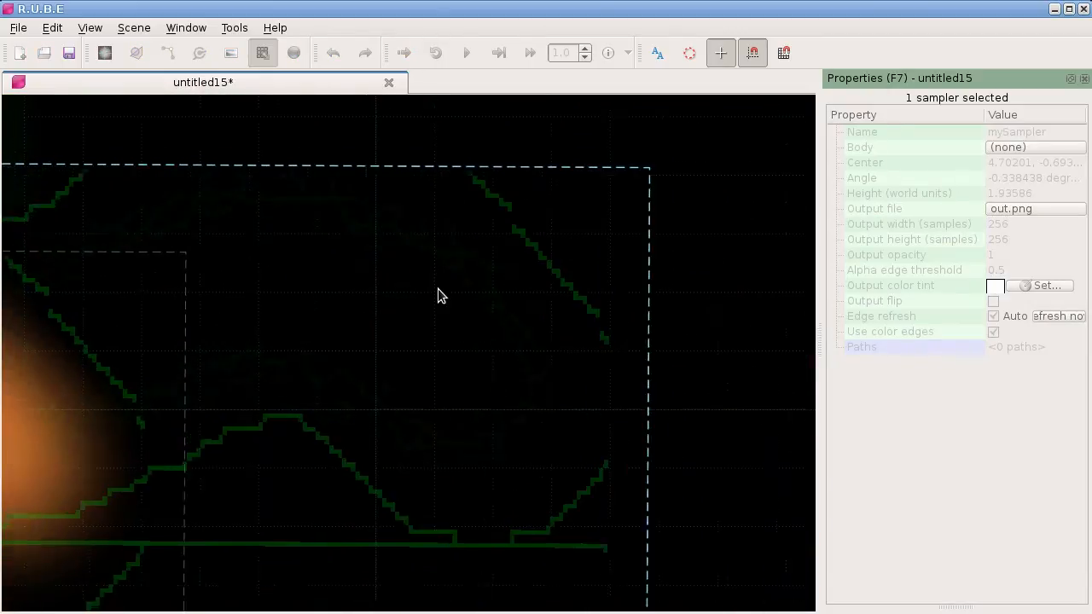
{"action": "right_click_drag", "start_coordinate": [401, 294], "coordinate": [505, 305]}
{"action": "scroll", "coordinate": [605, 288], "scroll_direction": "up", "scroll_amount": 2}
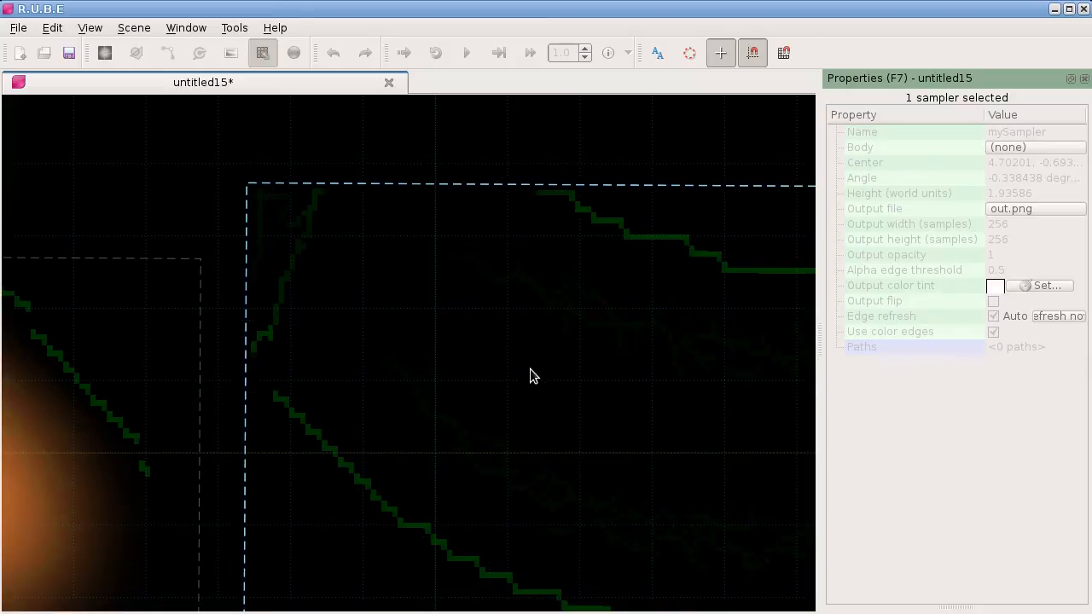
{"action": "key", "text": "Escape"}
Move the sampler from the test image back over the car so that it encloses the whole body.
{"action": "scroll", "coordinate": [530, 368], "scroll_direction": "down", "scroll_amount": 16}
{"action": "right_click_drag", "start_coordinate": [402, 383], "coordinate": [576, 356]}
{"action": "scroll", "coordinate": [575, 356], "scroll_direction": "down", "scroll_amount": 4}
{"action": "key", "text": "t"}
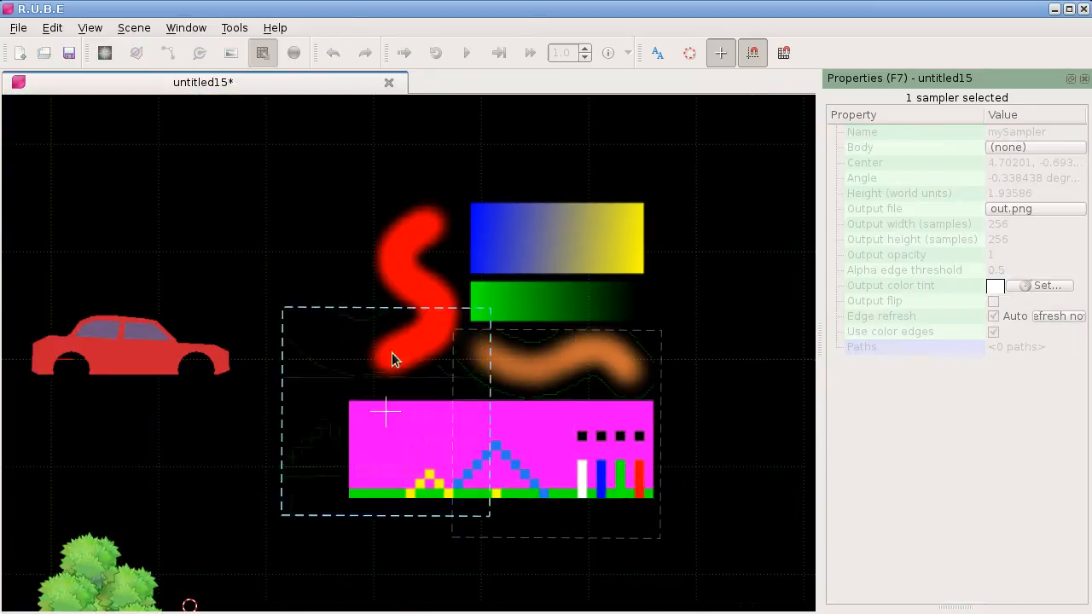
{"action": "right_click_drag", "start_coordinate": [241, 327], "coordinate": [482, 331]}
{"action": "left_click", "coordinate": [421, 317]}
{"action": "scroll", "coordinate": [422, 322], "scroll_direction": "up", "scroll_amount": 5}
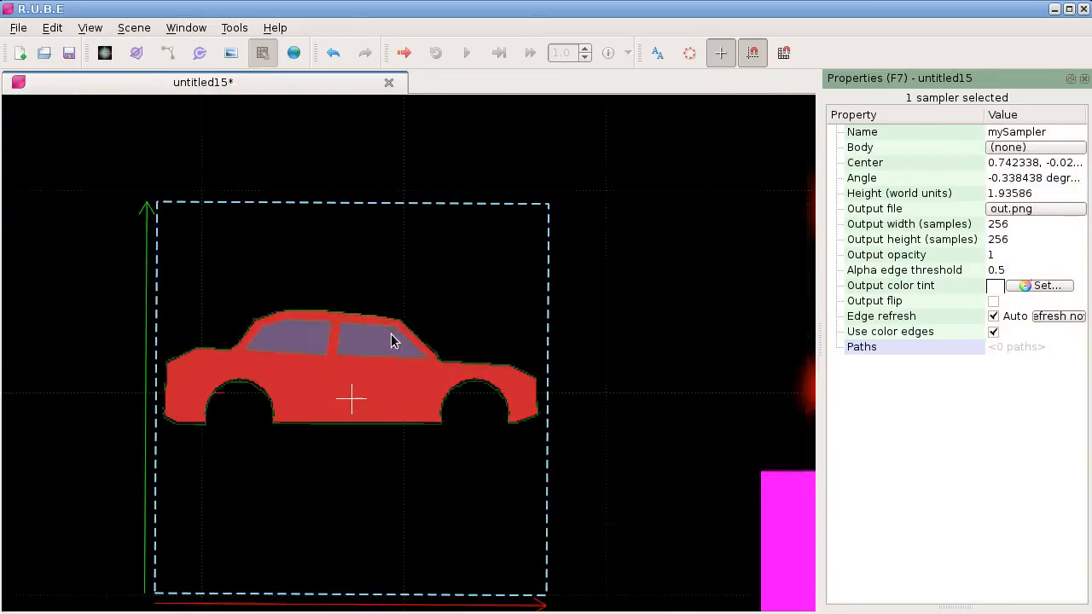
{"action": "scroll", "coordinate": [441, 345], "scroll_direction": "up", "scroll_amount": 2}
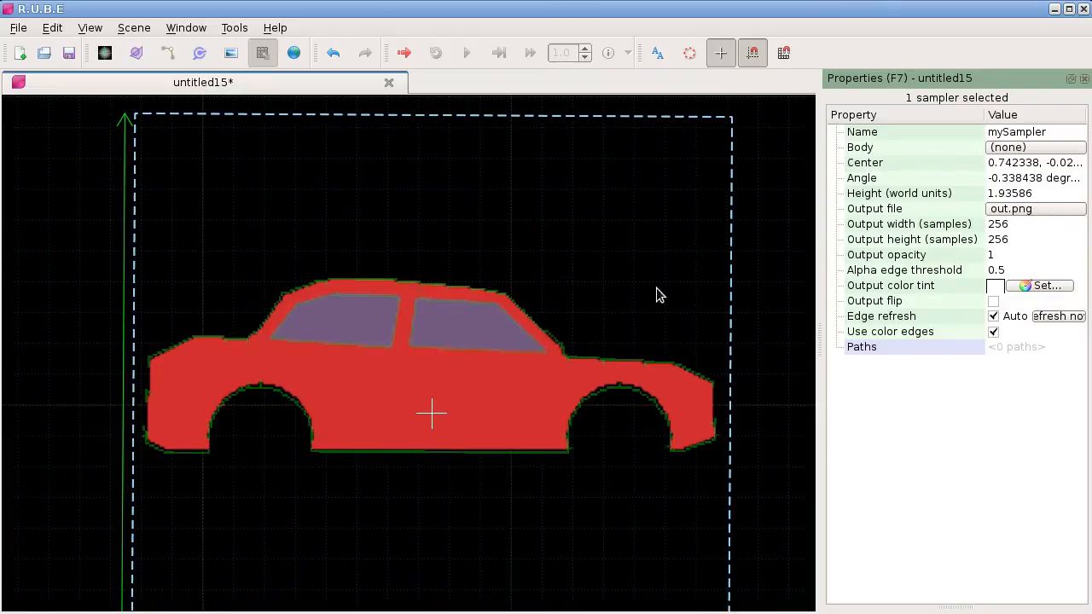
Turn off color edges for mySampler so only the car's alpha outline is traced.
{"action": "left_click", "coordinate": [994, 333]}
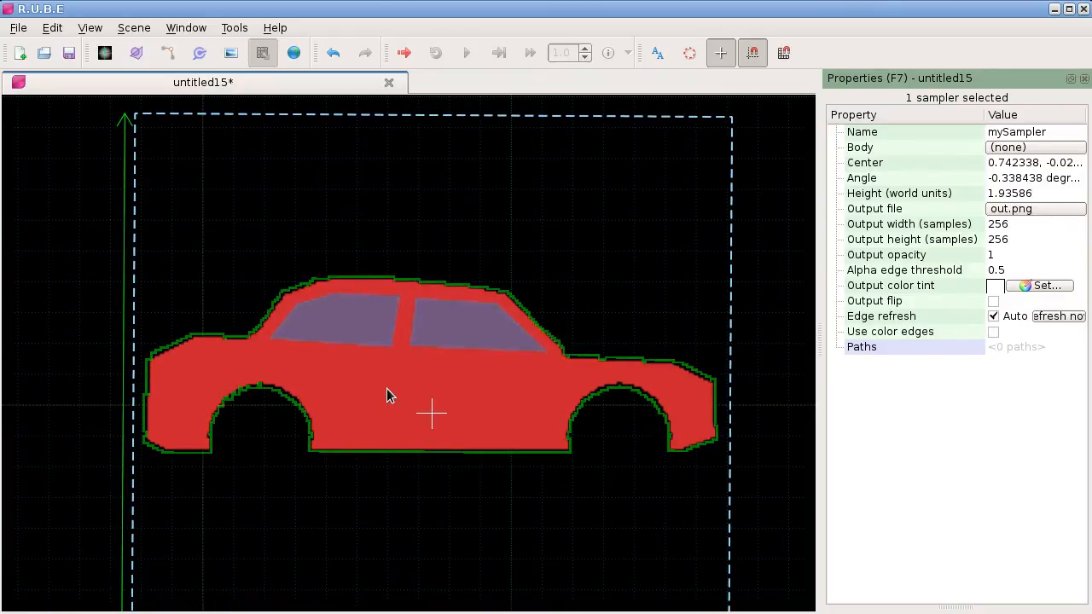
{"action": "left_click_drag", "start_coordinate": [516, 470], "coordinate": [528, 447]}
{"action": "key", "text": "Escape"}
{"action": "scroll", "coordinate": [510, 502], "scroll_direction": "down", "scroll_amount": 1}
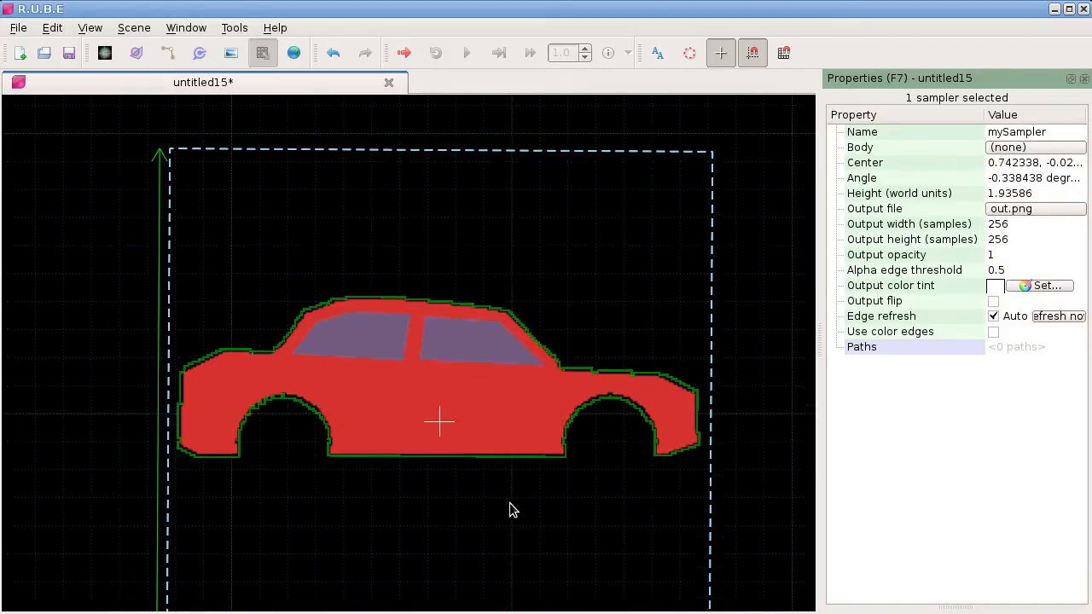
Scale the sampler around the car up slightly to a height of about 2.01 world units.
{"action": "right_click_drag", "start_coordinate": [530, 501], "coordinate": [527, 474]}
{"action": "key", "text": "s"}
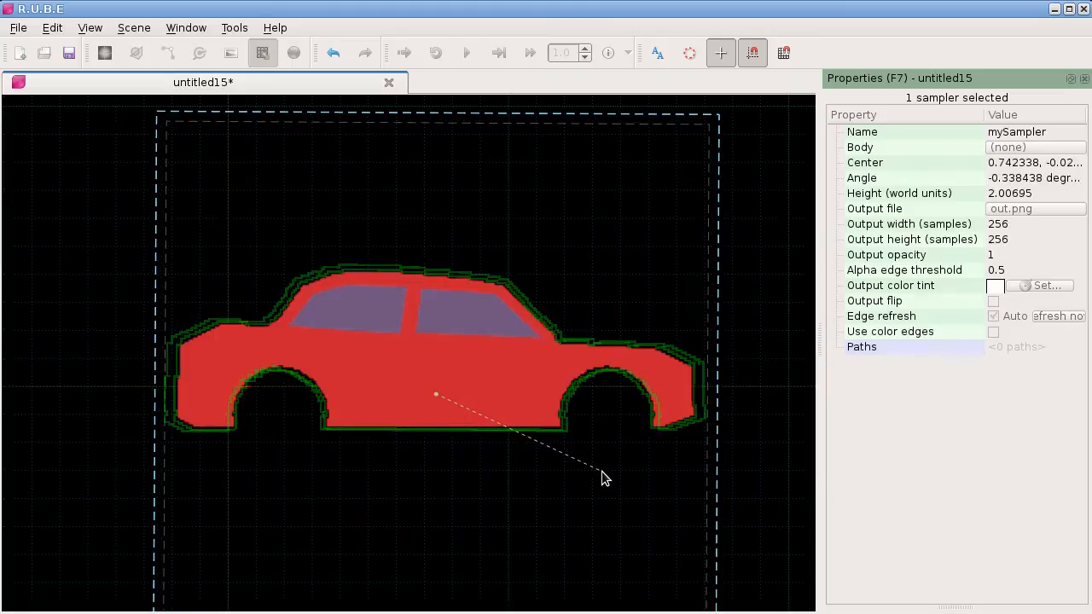
{"action": "left_click", "coordinate": [596, 478]}
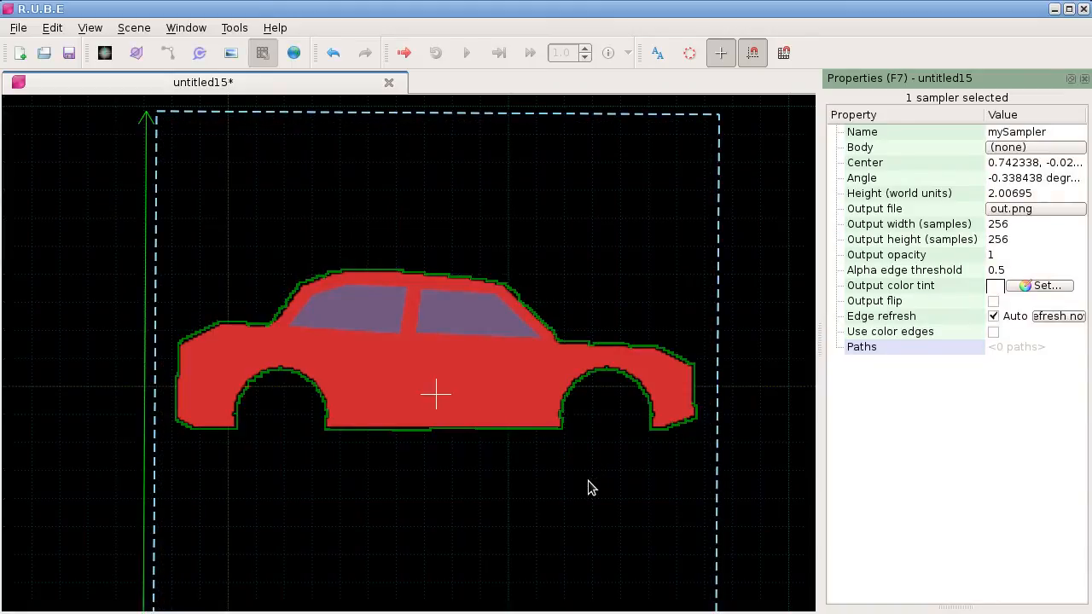
Move the sampler slightly up and to the left around the car, to a center of about 0.726, 0.02.
{"action": "mouse_move", "coordinate": [588, 488]}
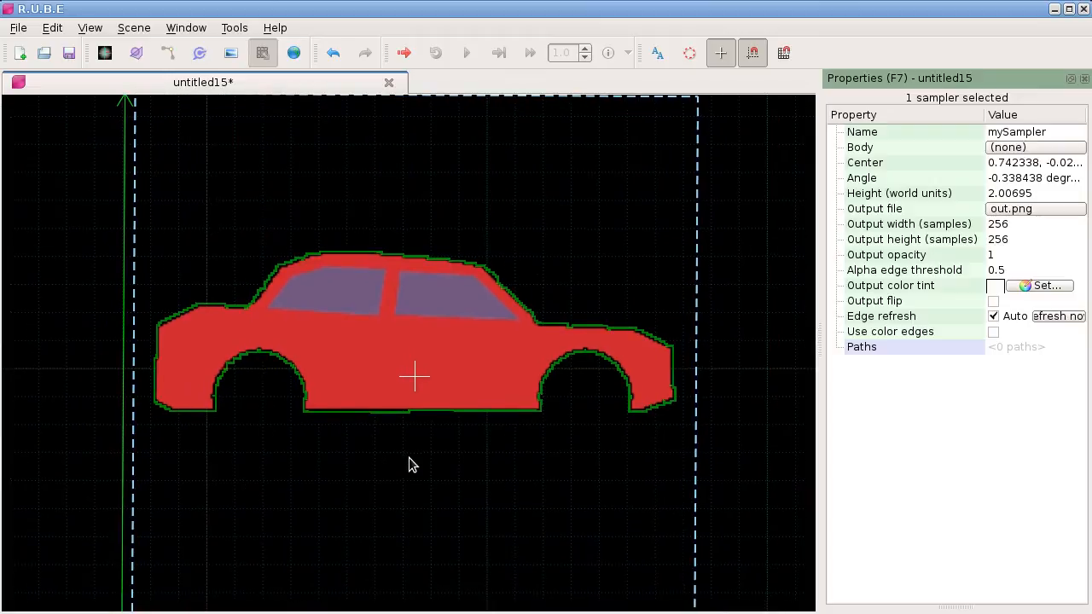
{"action": "scroll", "coordinate": [411, 461], "scroll_direction": "down", "scroll_amount": 2}
{"action": "right_click_drag", "start_coordinate": [431, 439], "coordinate": [439, 443]}
{"action": "key", "text": "t"}
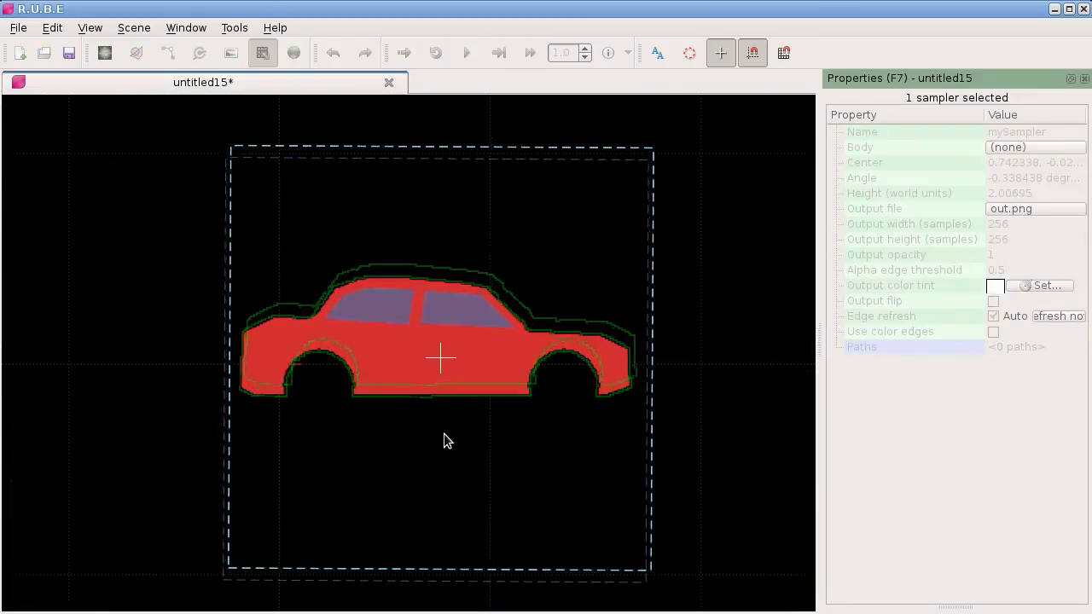
{"action": "left_click", "coordinate": [437, 431]}
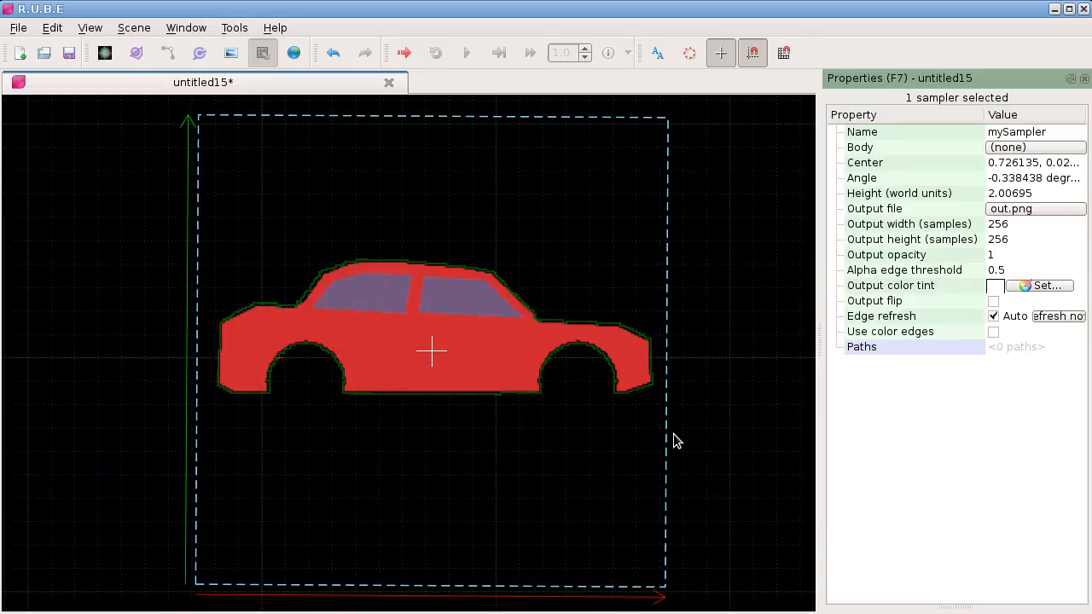
Show the context help and highlight its instruction on editing control points for a single selected sampler.
{"action": "scroll", "coordinate": [674, 440], "scroll_direction": "down", "scroll_amount": 1}
{"action": "right_click_drag", "start_coordinate": [684, 443], "coordinate": [629, 443]}
{"action": "key", "text": "F9"}
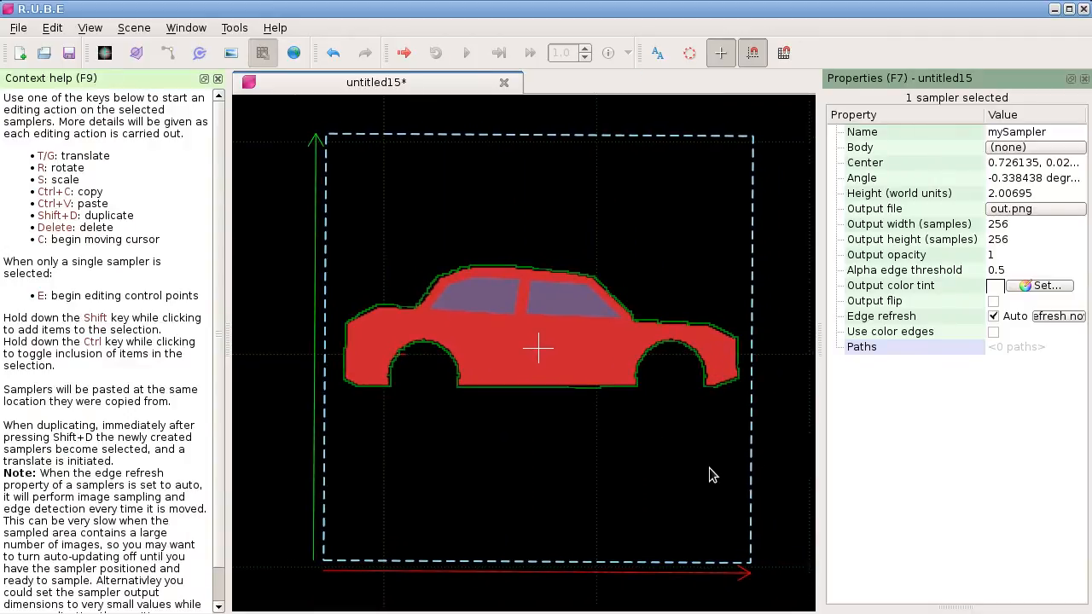
{"action": "scroll", "coordinate": [715, 466], "scroll_direction": "down", "scroll_amount": 2}
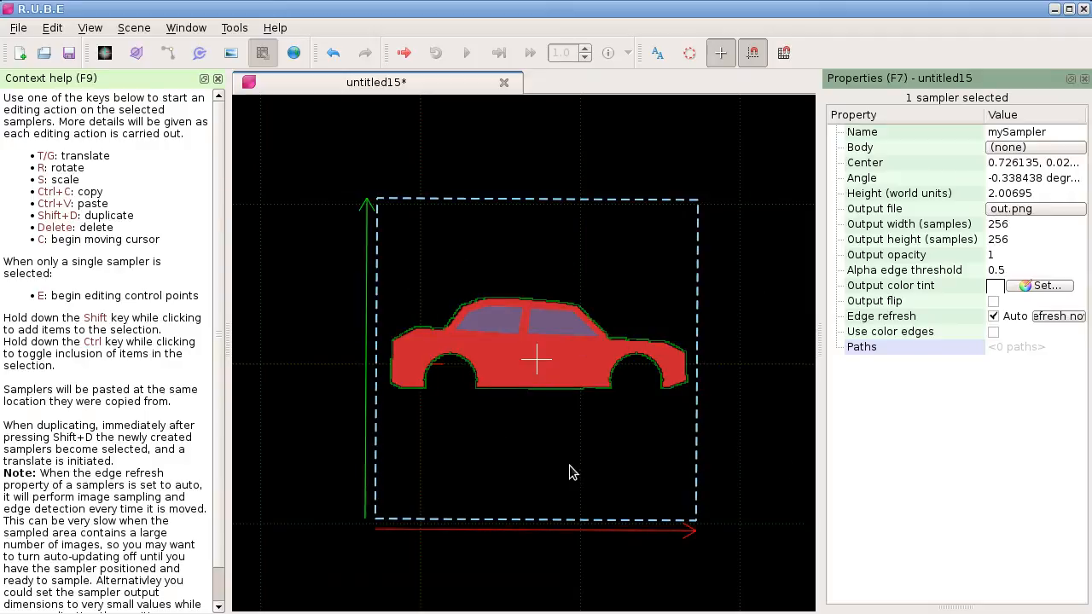
{"action": "mouse_move", "coordinate": [514, 556]}
{"action": "right_mouse_down"}
{"action": "mouse_move", "coordinate": [501, 538]}
{"action": "mouse_move", "coordinate": [516, 544]}
{"action": "right_mouse_up"}
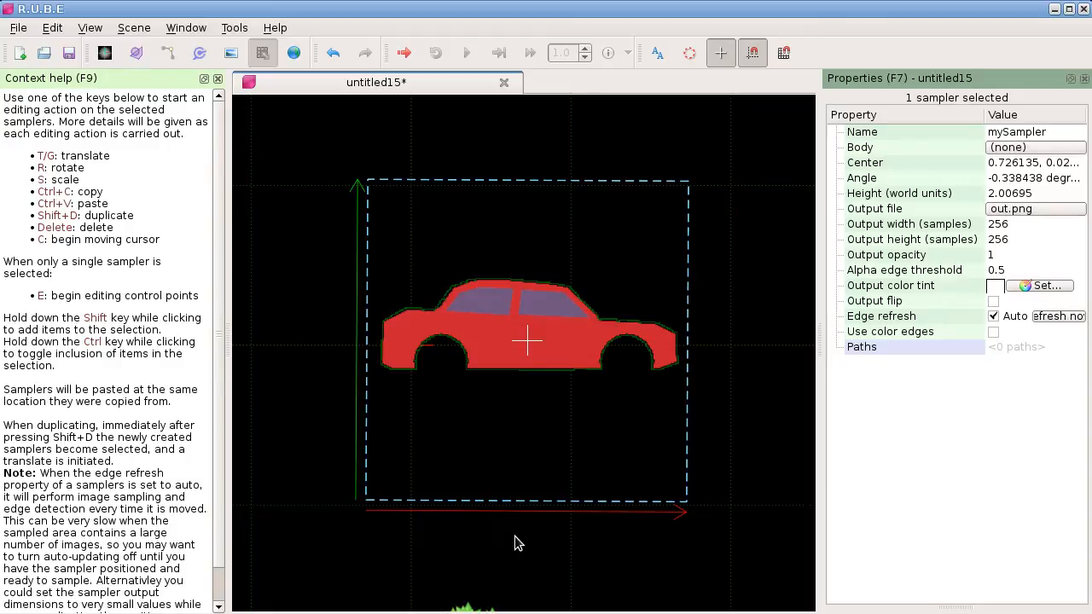
{"action": "scroll", "coordinate": [214, 444], "scroll_direction": "down", "scroll_amount": 1}
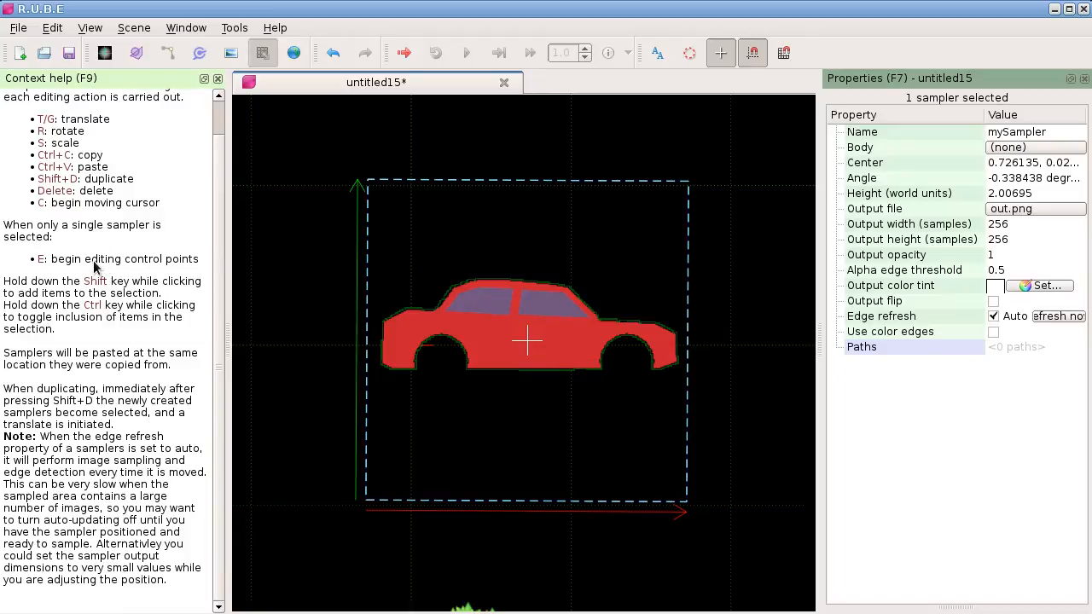
{"action": "left_click_drag", "start_coordinate": [6, 227], "coordinate": [196, 265]}
{"action": "scroll", "coordinate": [147, 273], "scroll_direction": "up", "scroll_amount": 1}
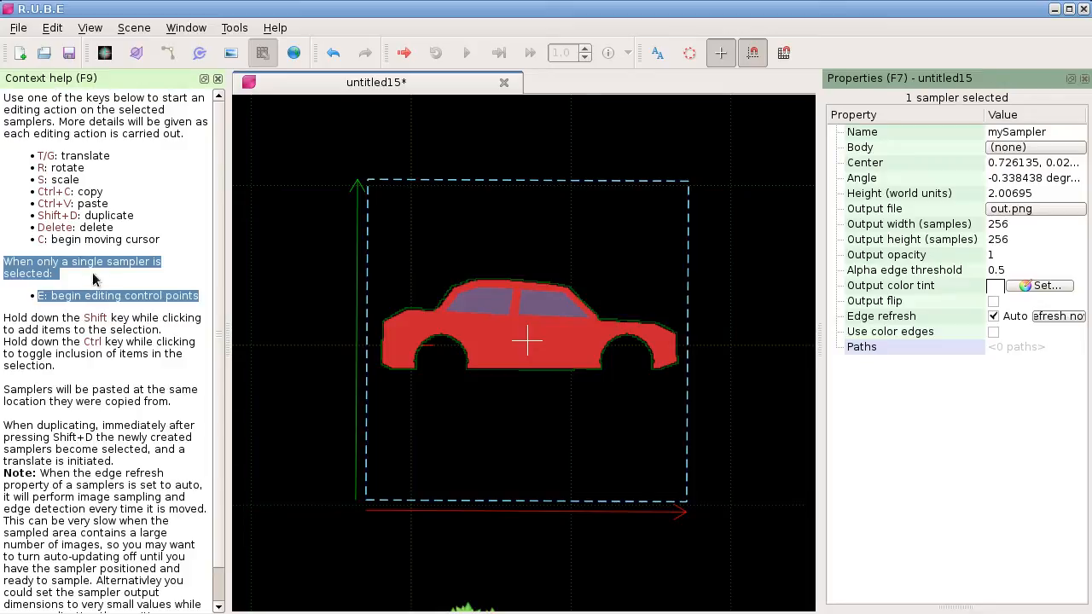
{"action": "left_click", "coordinate": [53, 275]}
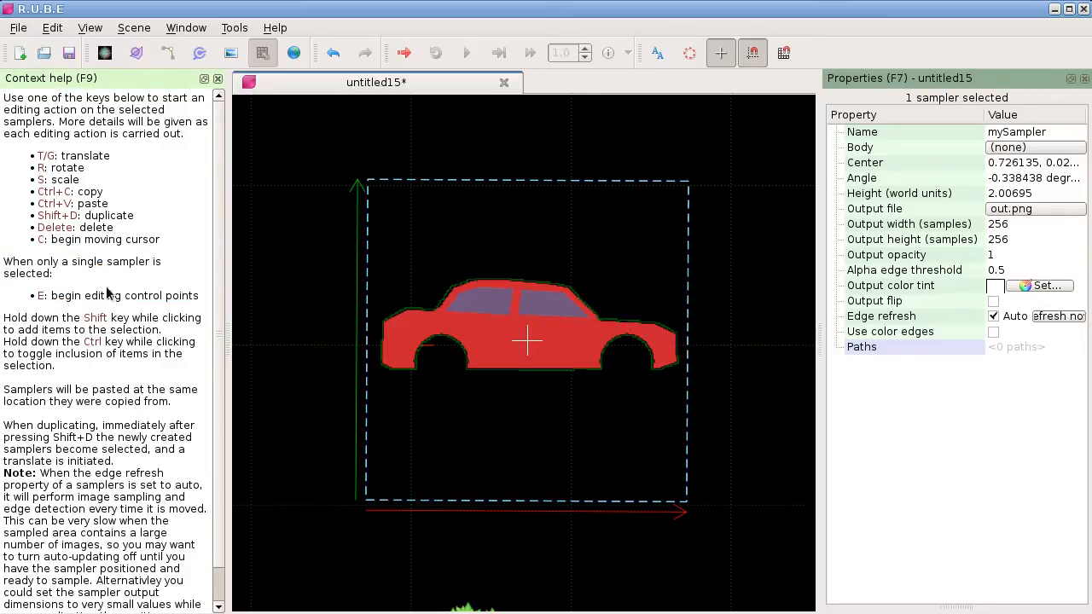
{"action": "left_click_drag", "start_coordinate": [4, 264], "coordinate": [207, 297]}
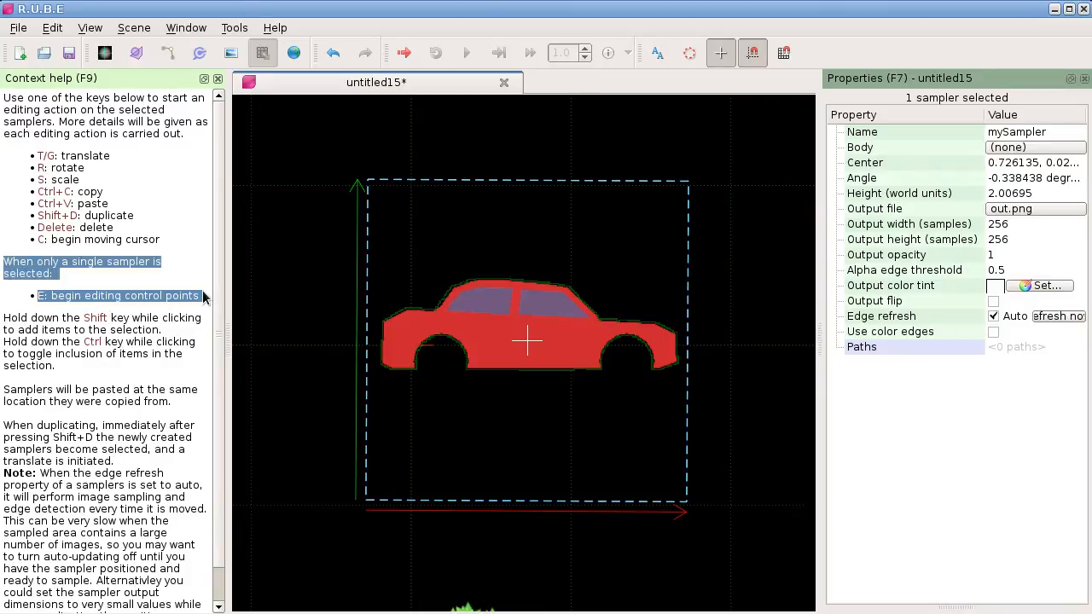
{"action": "left_click", "coordinate": [88, 297]}
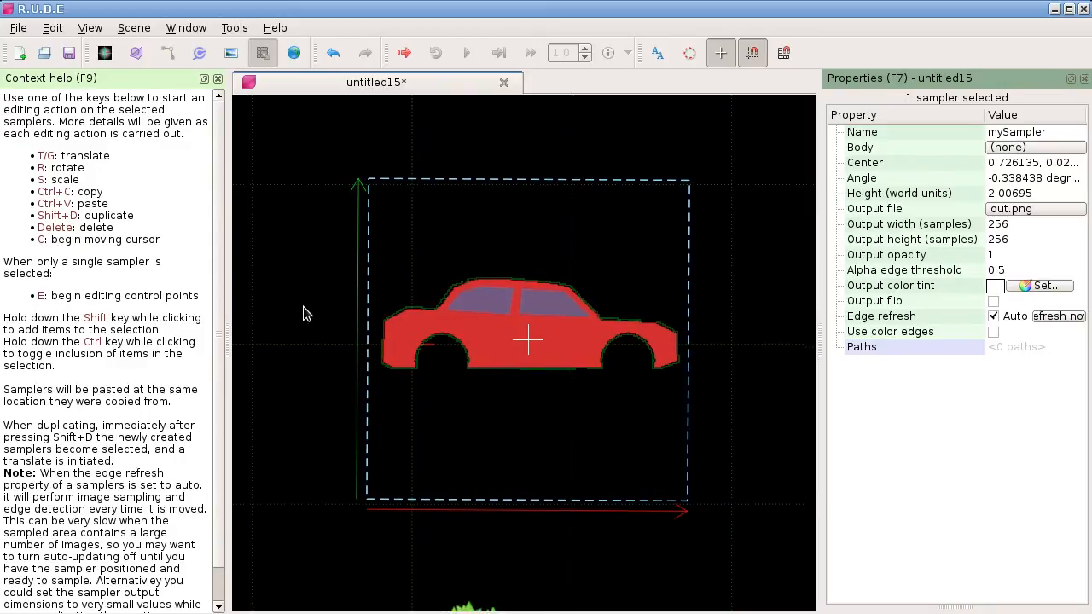
Enter control point editing for mySampler, look over the surrounding scene, and leave the editing mode.
{"action": "key", "text": "e"}
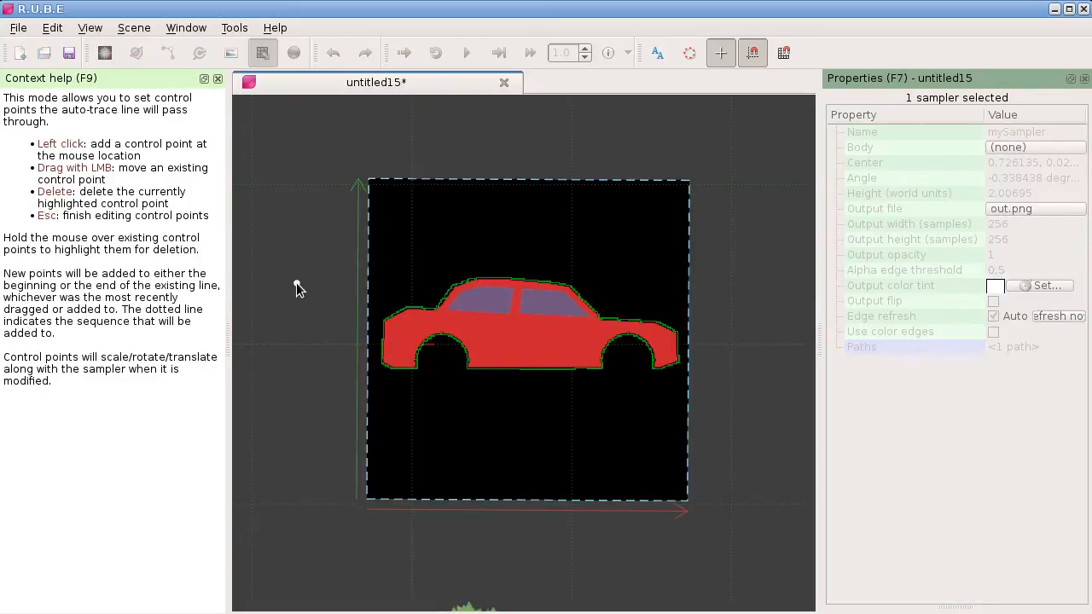
{"action": "scroll", "coordinate": [295, 288], "scroll_direction": "down", "scroll_amount": 5}
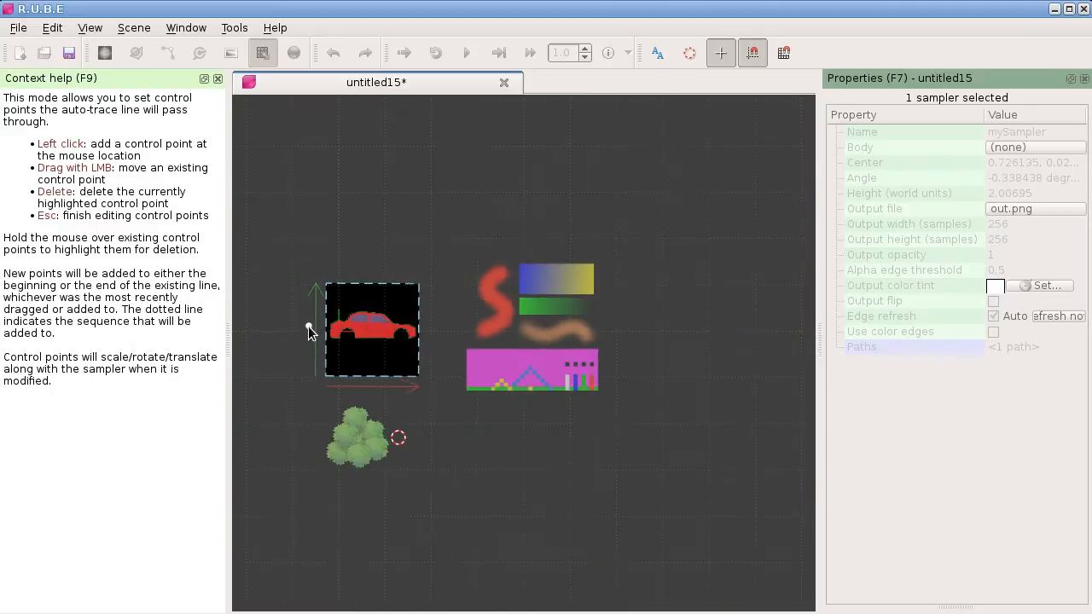
{"action": "scroll", "coordinate": [415, 359], "scroll_direction": "down", "scroll_amount": 3}
{"action": "scroll", "coordinate": [394, 367], "scroll_direction": "up", "scroll_amount": 5}
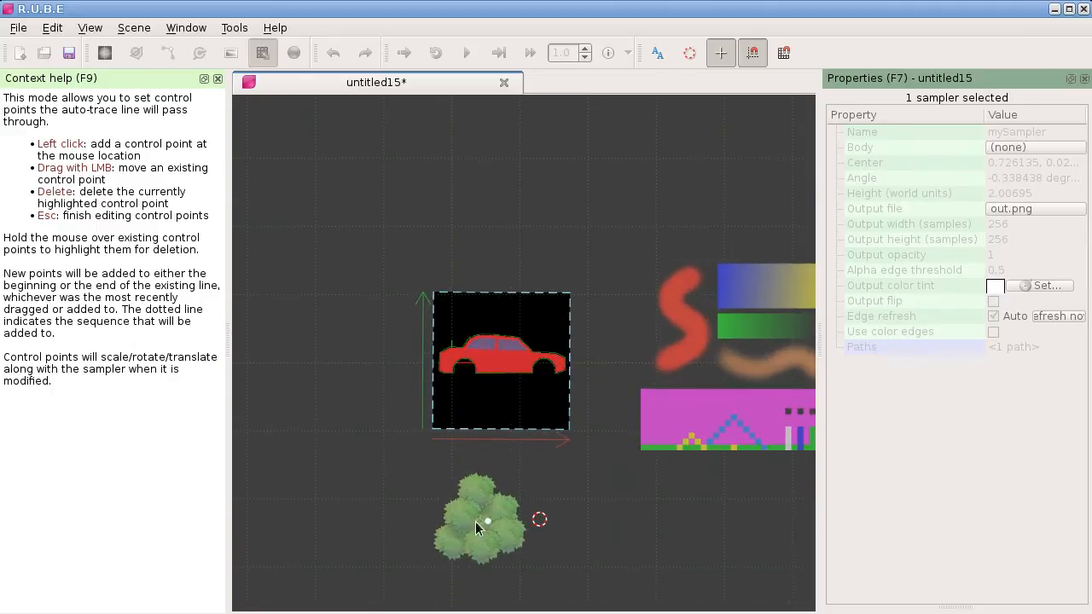
{"action": "scroll", "coordinate": [480, 358], "scroll_direction": "up", "scroll_amount": 4}
{"action": "scroll", "coordinate": [517, 370], "scroll_direction": "up", "scroll_amount": 2}
{"action": "scroll", "coordinate": [520, 353], "scroll_direction": "down", "scroll_amount": 1}
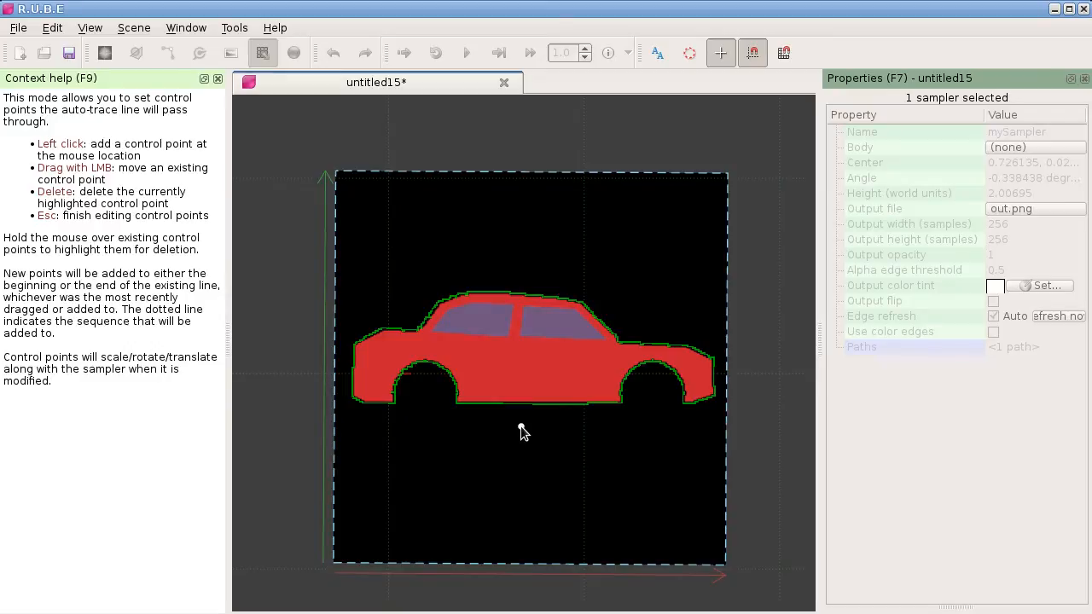
{"action": "key", "text": "Escape"}
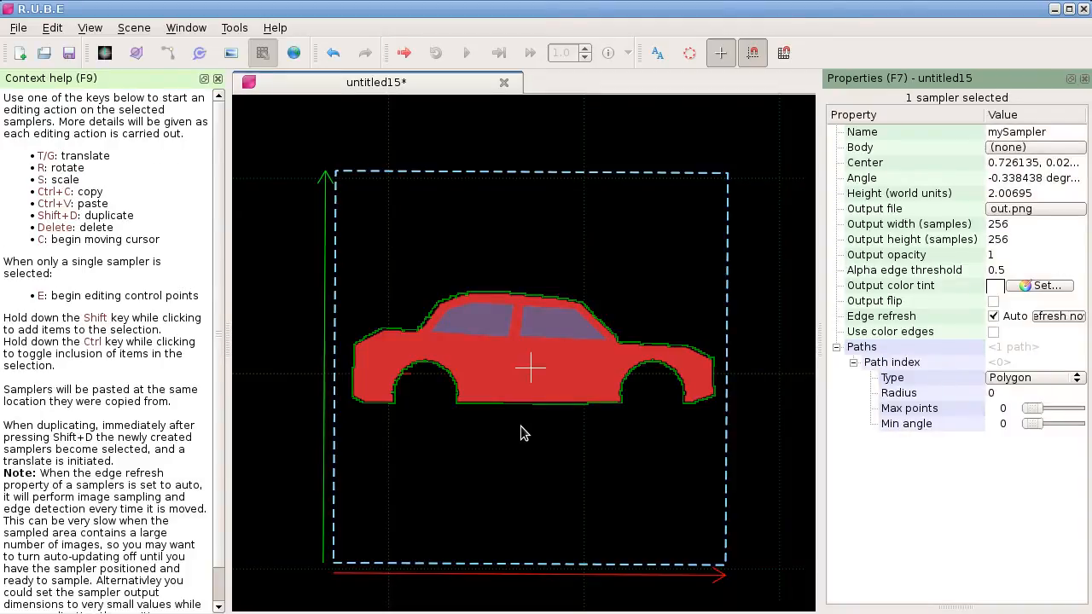
{"action": "scroll", "coordinate": [524, 434], "scroll_direction": "down", "scroll_amount": 2}
{"action": "scroll", "coordinate": [529, 437], "scroll_direction": "up", "scroll_amount": 1}
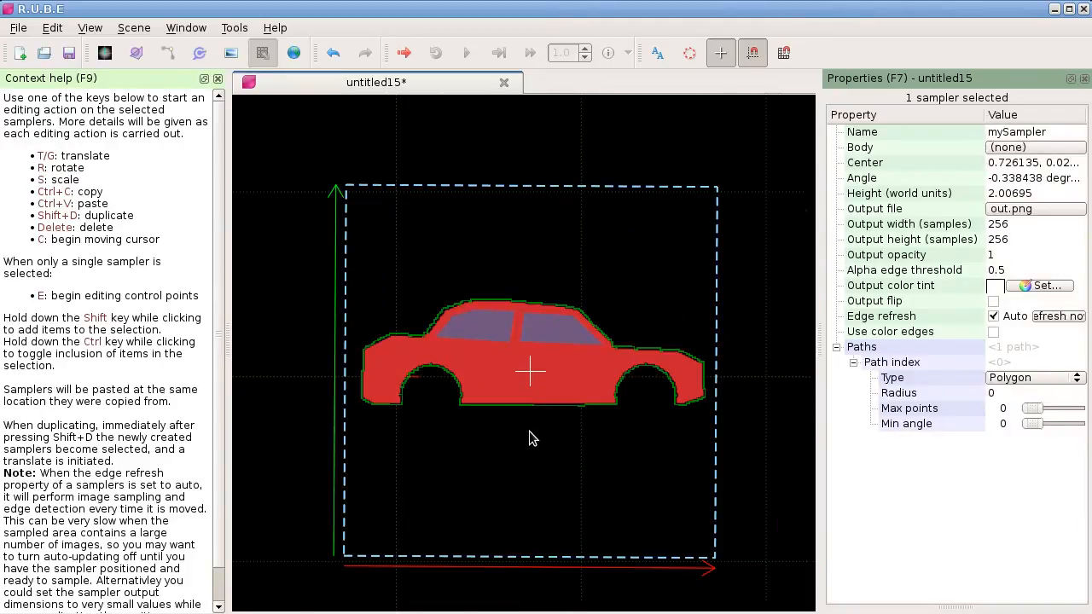
Enter the sampler's control point editing again and highlight the context help's list of control point actions.
{"action": "key", "text": "e"}
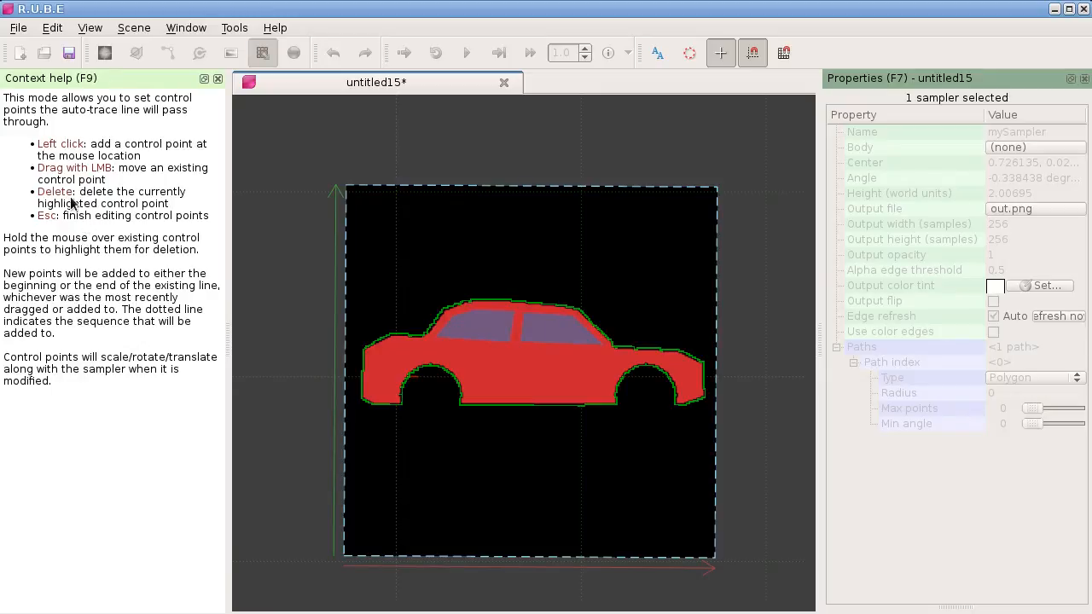
{"action": "left_click_drag", "start_coordinate": [39, 150], "coordinate": [127, 216]}
{"action": "left_click", "coordinate": [122, 229]}
{"action": "left_click_drag", "start_coordinate": [38, 144], "coordinate": [94, 220]}
{"action": "left_click", "coordinate": [91, 215]}
Hide the Properties panel to give the car and its traced outline more room in the editing view.
{"action": "scroll", "coordinate": [509, 318], "scroll_direction": "up", "scroll_amount": 2}
{"action": "left_click_drag", "start_coordinate": [510, 314], "coordinate": [544, 298]}
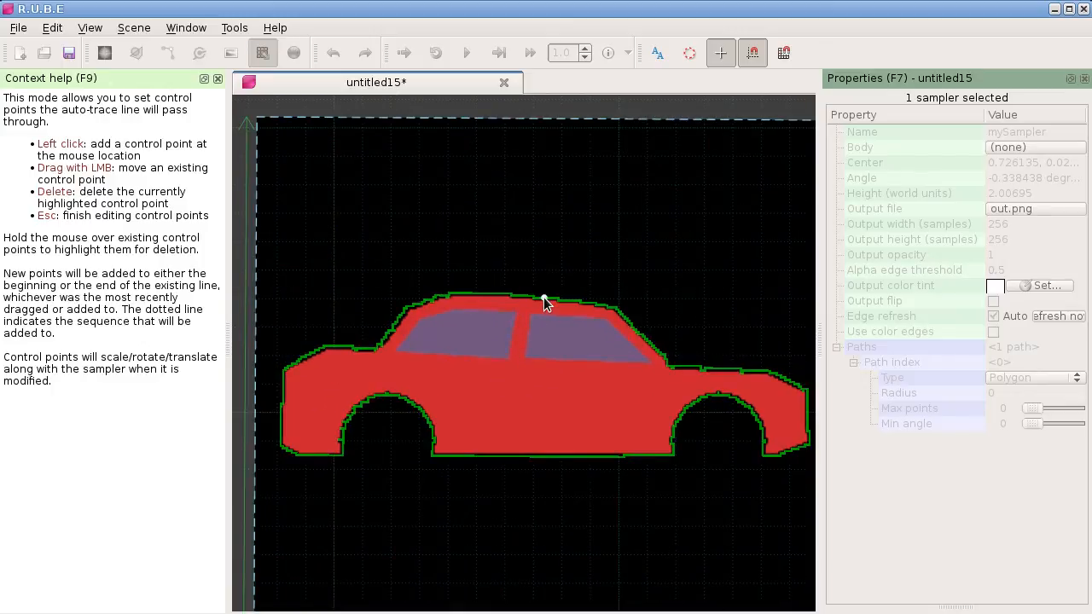
{"action": "key", "text": "F7"}
{"action": "scroll", "coordinate": [616, 347], "scroll_direction": "up", "scroll_amount": 3}
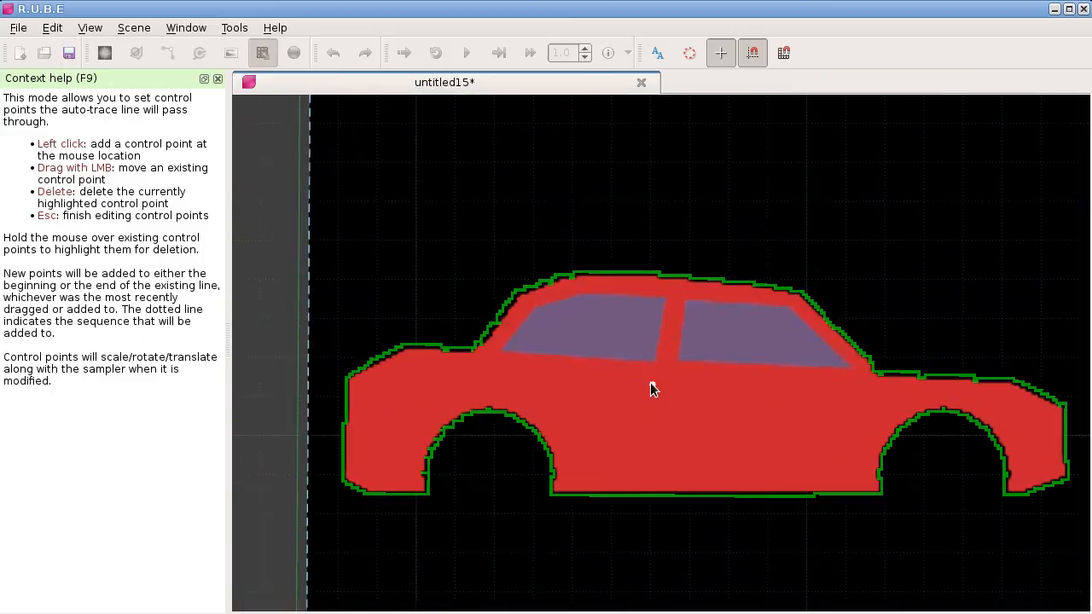
{"action": "right_click_drag", "start_coordinate": [647, 374], "coordinate": [621, 336]}
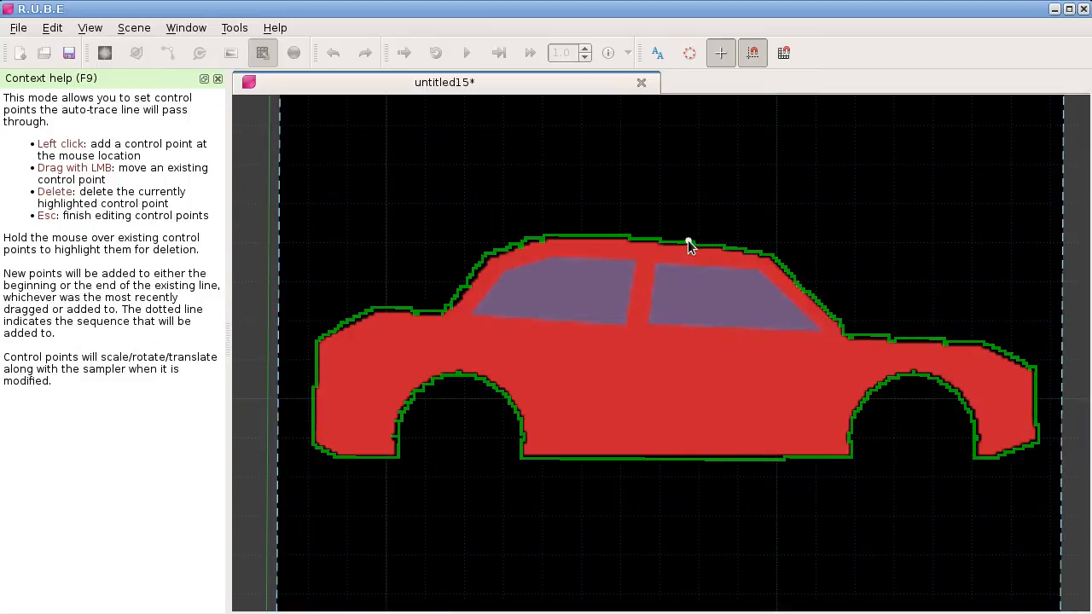
{"action": "right_click_drag", "start_coordinate": [677, 332], "coordinate": [662, 300]}
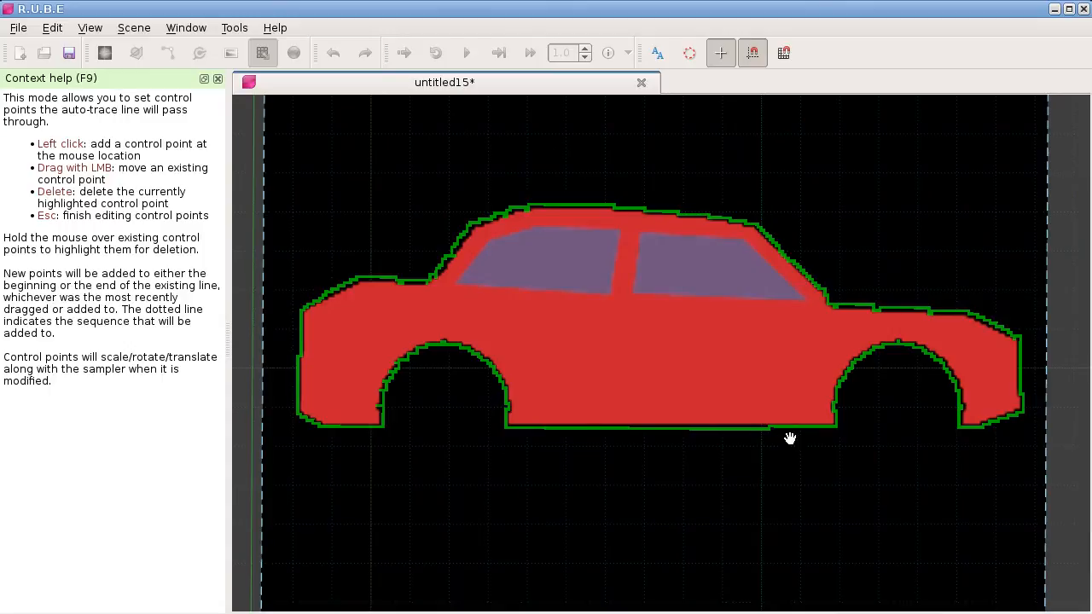
Delete the trial control point and place two control points just below the car's right wheel arch, one on each side.
{"action": "left_click", "coordinate": [789, 438]}
{"action": "key", "text": "Delete"}
{"action": "left_click_drag", "start_coordinate": [734, 497], "coordinate": [825, 444]}
{"action": "left_click", "coordinate": [974, 443]}
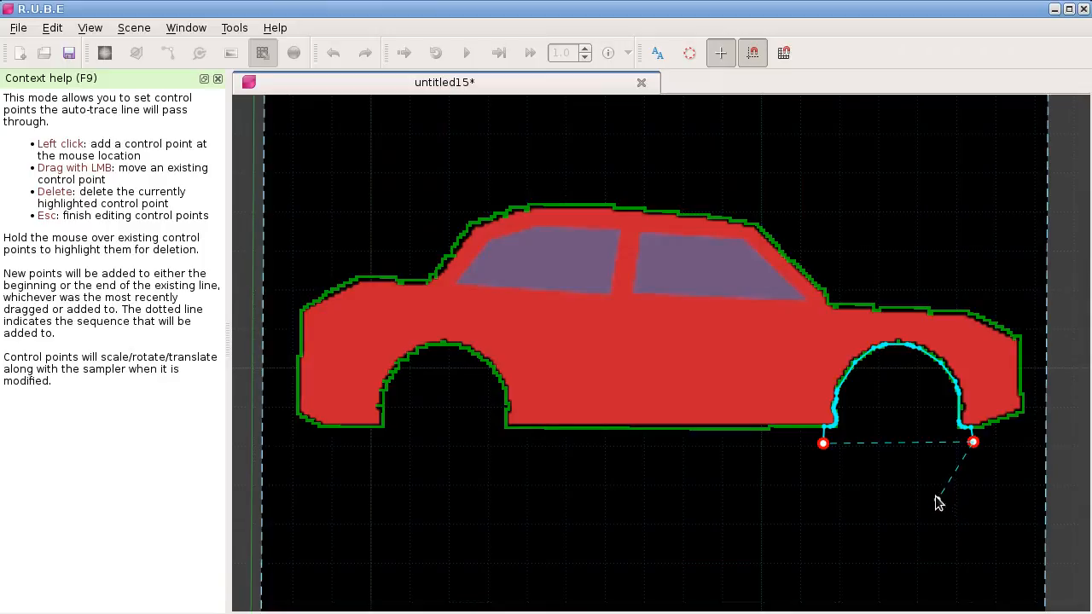
Examine closely how the auto-traced line between the two control points follows the right wheel arch.
{"action": "scroll", "coordinate": [939, 505], "scroll_direction": "up", "scroll_amount": 3}
{"action": "scroll", "coordinate": [768, 504], "scroll_direction": "up", "scroll_amount": 2}
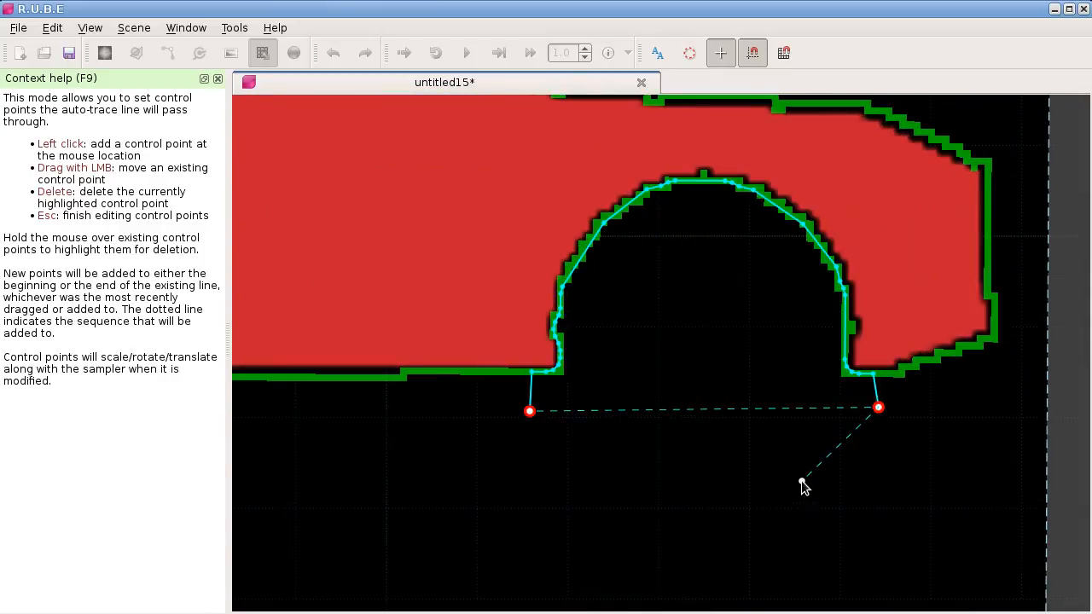
{"action": "scroll", "coordinate": [785, 491], "scroll_direction": "down", "scroll_amount": 2}
{"action": "scroll", "coordinate": [734, 525], "scroll_direction": "up", "scroll_amount": 2}
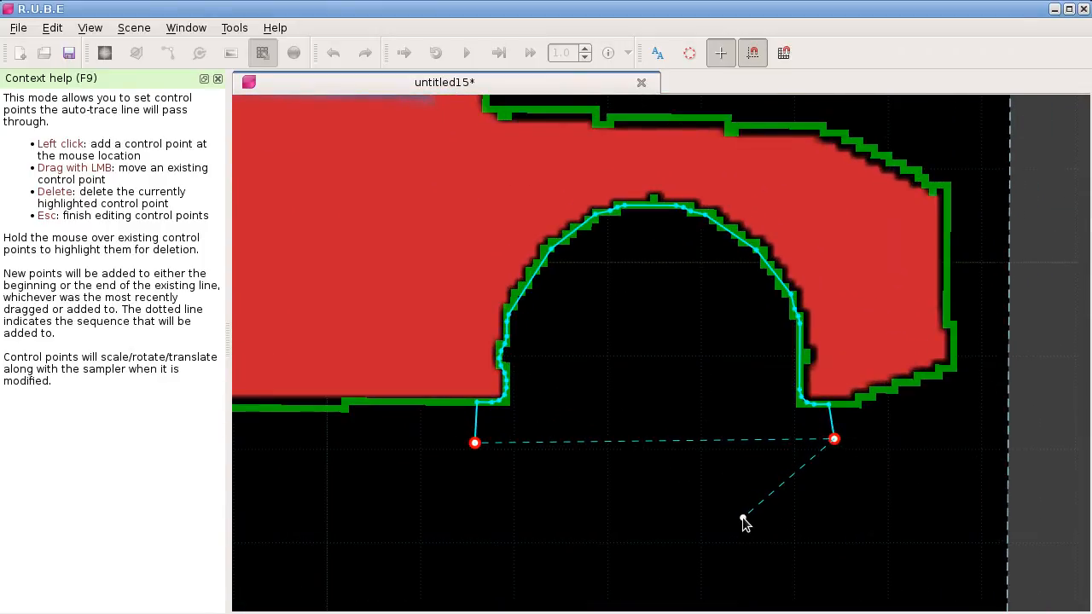
{"action": "scroll", "coordinate": [742, 517], "scroll_direction": "down", "scroll_amount": 2}
{"action": "scroll", "coordinate": [744, 518], "scroll_direction": "up", "scroll_amount": 3}
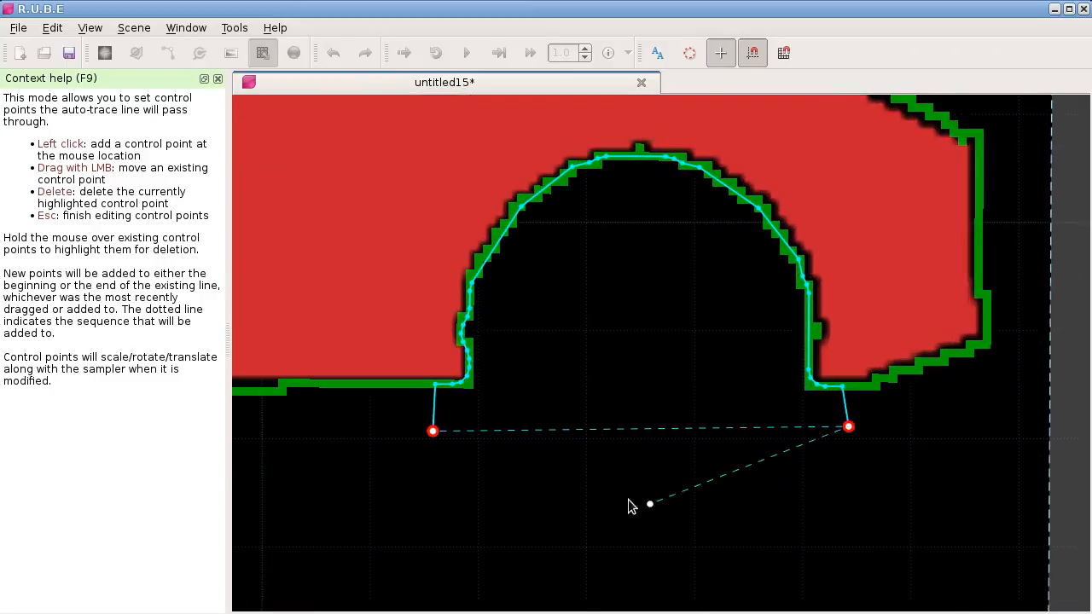
{"action": "right_click_drag", "start_coordinate": [648, 341], "coordinate": [625, 464]}
{"action": "scroll", "coordinate": [535, 466], "scroll_direction": "up", "scroll_amount": 4}
{"action": "scroll", "coordinate": [535, 465], "scroll_direction": "down", "scroll_amount": 2}
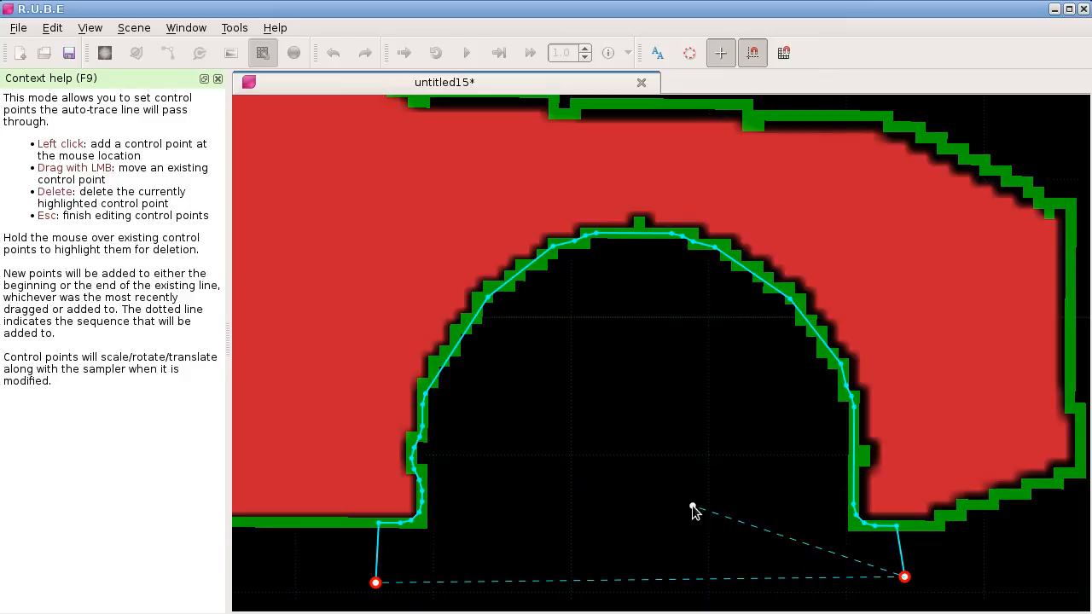
Move the right-hand control point into the car body beside the wheel arch to shorten the traced line.
{"action": "scroll", "coordinate": [695, 512], "scroll_direction": "down", "scroll_amount": 3}
{"action": "right_click_drag", "start_coordinate": [725, 469], "coordinate": [463, 476]}
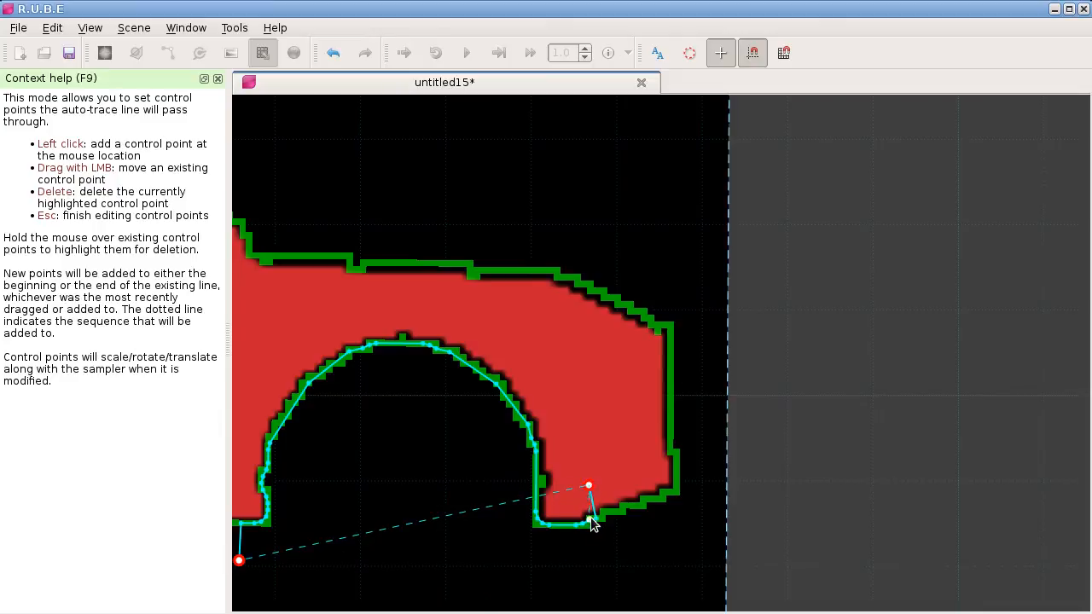
{"action": "left_click_drag", "start_coordinate": [589, 485], "coordinate": [570, 449]}
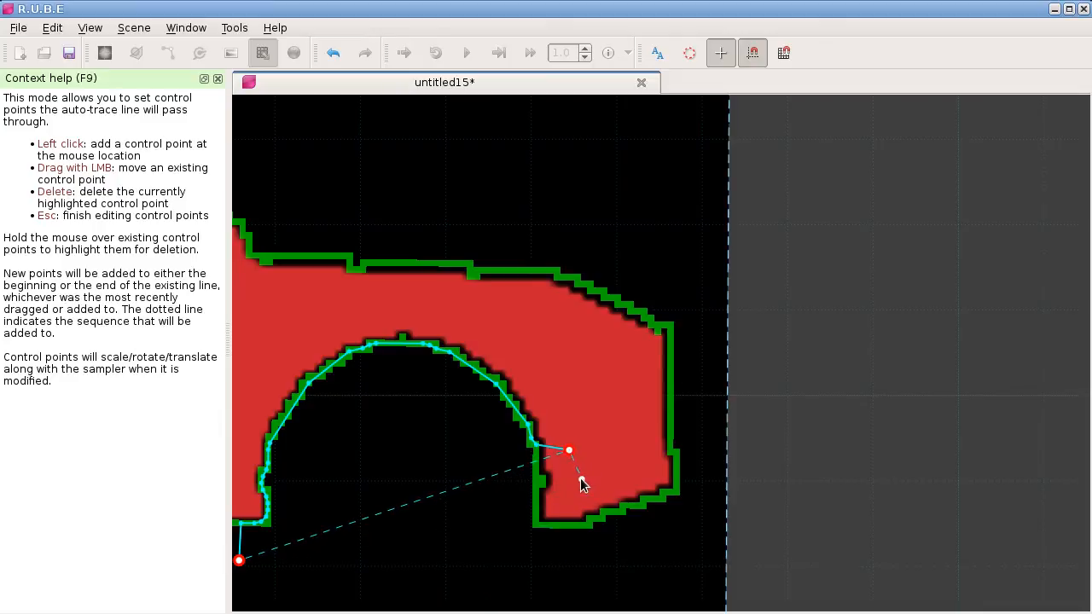
Move that end control point close to the car's right end so the trace continues around the lower corner.
{"action": "scroll", "coordinate": [444, 443], "scroll_direction": "up", "scroll_amount": 3}
{"action": "scroll", "coordinate": [670, 390], "scroll_direction": "down", "scroll_amount": 1}
{"action": "right_click_drag", "start_coordinate": [641, 387], "coordinate": [668, 342]}
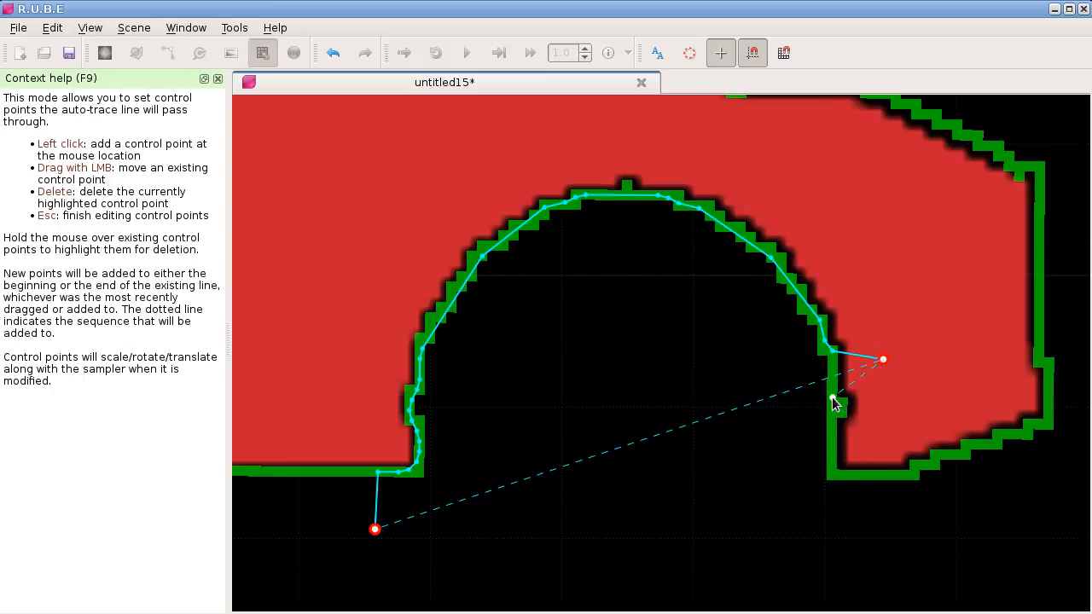
{"action": "mouse_move", "coordinate": [883, 359]}
{"action": "left_mouse_down"}
{"action": "mouse_move", "coordinate": [1019, 302]}
{"action": "mouse_move", "coordinate": [998, 293]}
{"action": "left_mouse_up"}
{"action": "left_click", "coordinate": [871, 462]}
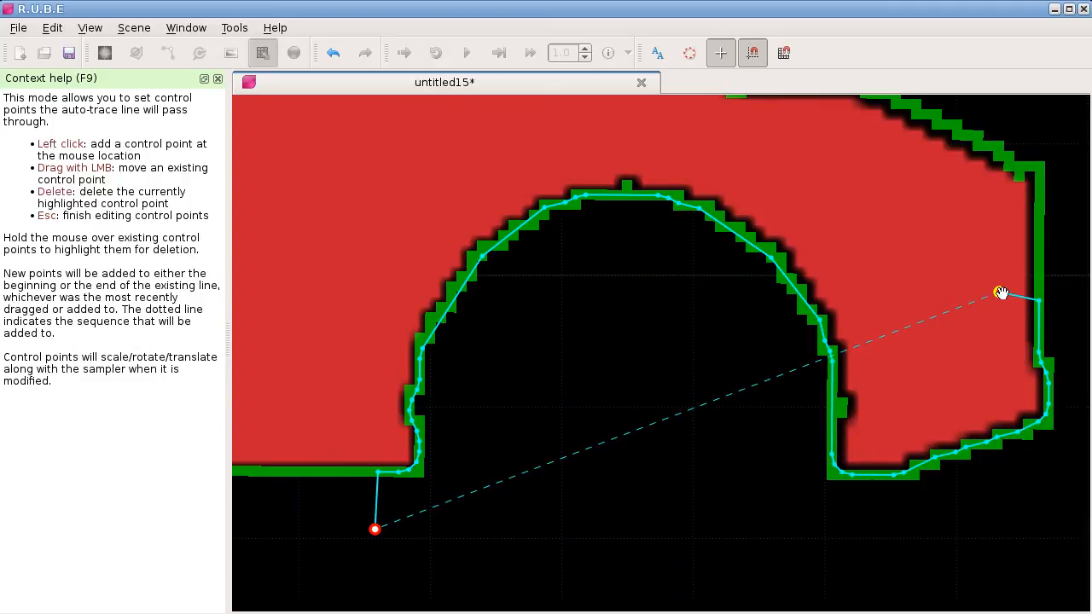
Move the end control point onto the right part of the roof, then farther along onto the car's lower left upper edge.
{"action": "scroll", "coordinate": [1001, 292], "scroll_direction": "down", "scroll_amount": 3}
{"action": "scroll", "coordinate": [657, 362], "scroll_direction": "down", "scroll_amount": 5}
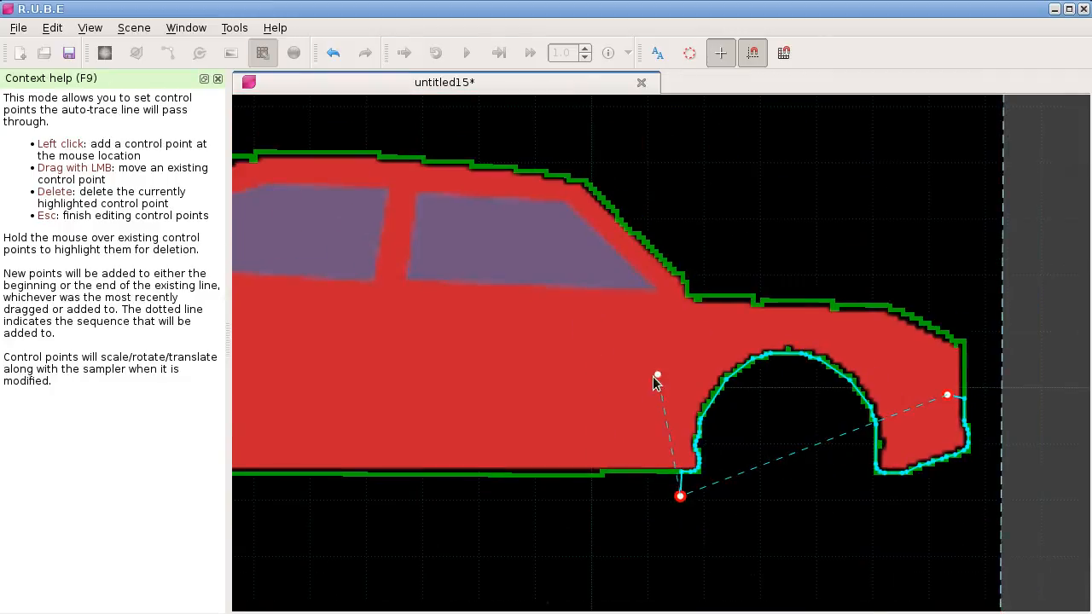
{"action": "right_click_drag", "start_coordinate": [575, 383], "coordinate": [632, 396]}
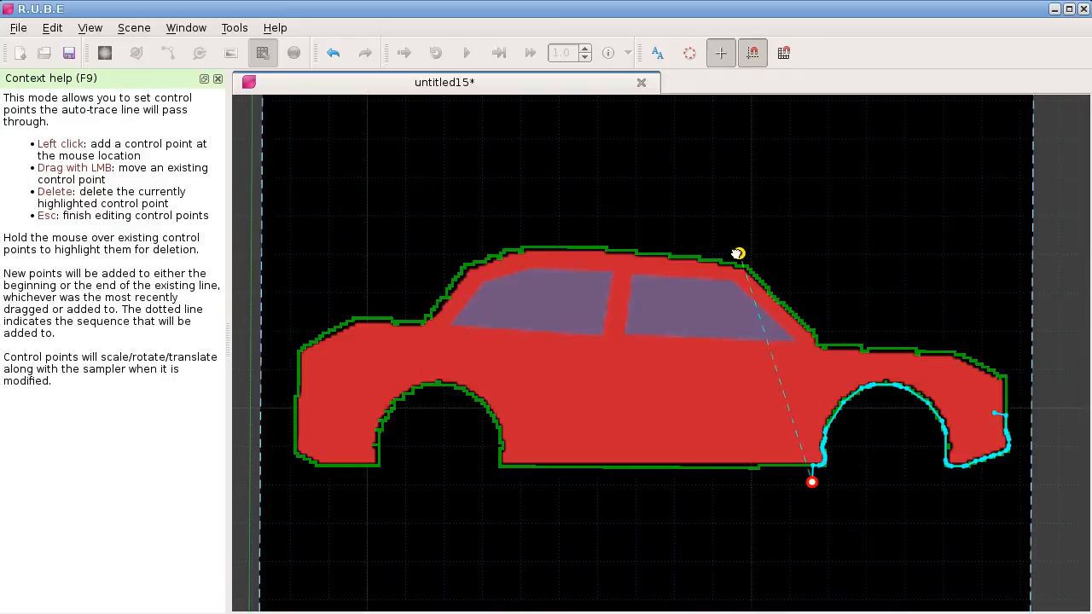
{"action": "left_click", "coordinate": [706, 259]}
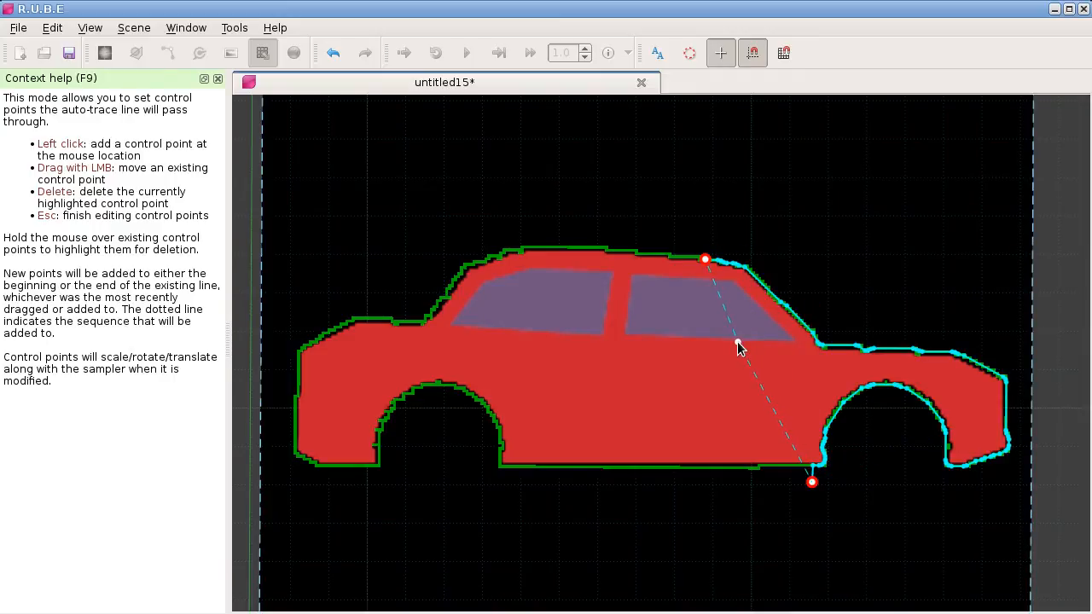
{"action": "left_click", "coordinate": [542, 249]}
{"action": "left_click_drag", "start_coordinate": [542, 250], "coordinate": [386, 320]}
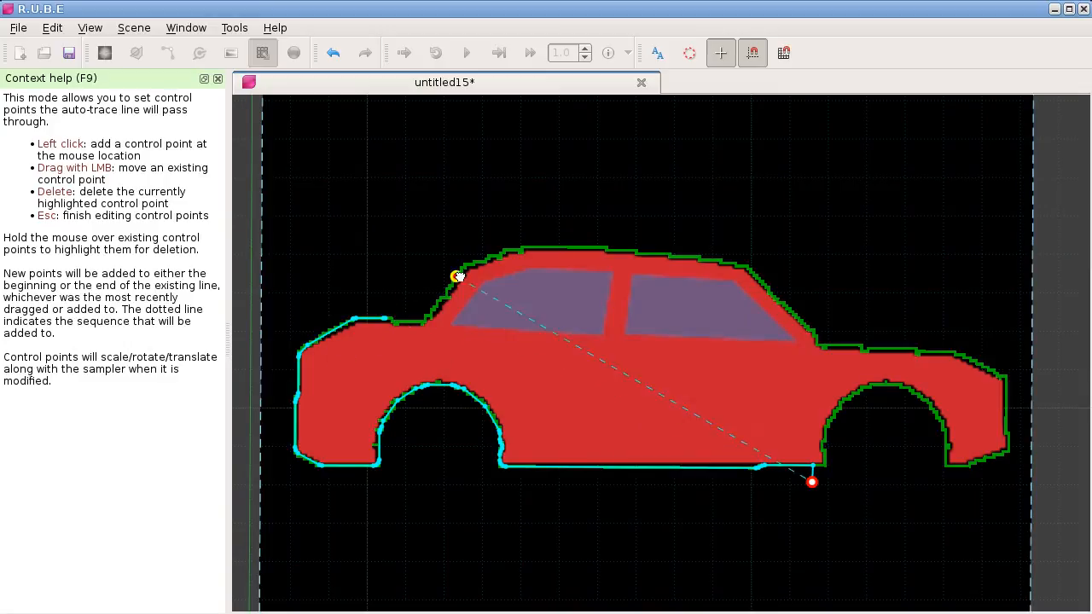
Position the end control point on the middle of the roof edge and the other one on the sill beside the right wheel arch.
{"action": "left_click", "coordinate": [541, 248]}
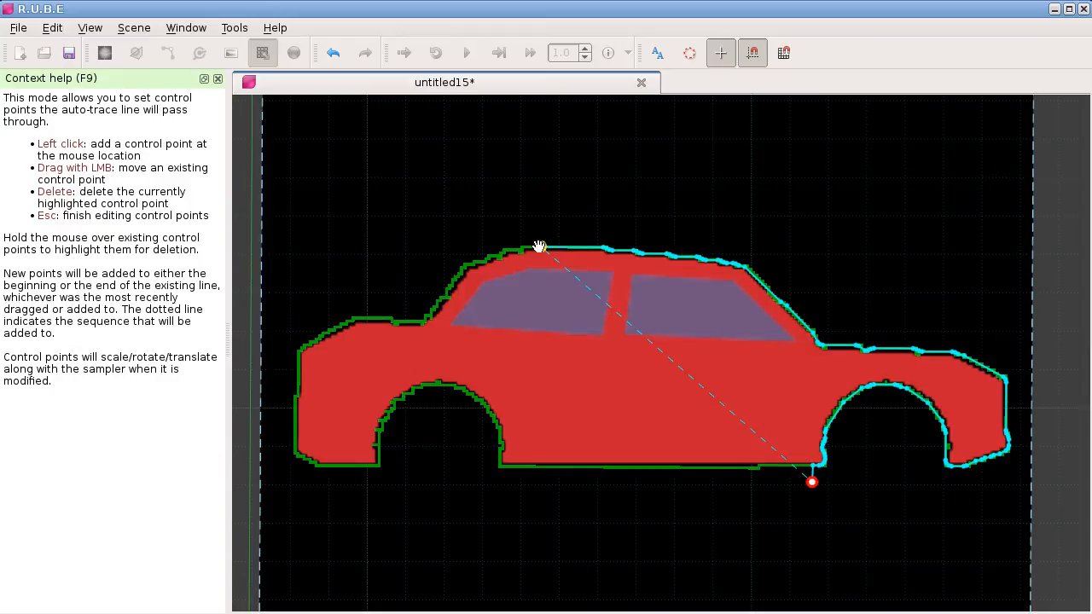
{"action": "mouse_move", "coordinate": [541, 248]}
{"action": "left_mouse_down"}
{"action": "mouse_move", "coordinate": [342, 339]}
{"action": "mouse_move", "coordinate": [298, 371]}
{"action": "mouse_move", "coordinate": [617, 236]}
{"action": "mouse_move", "coordinate": [595, 248]}
{"action": "left_mouse_up"}
{"action": "left_click_drag", "start_coordinate": [812, 477], "coordinate": [798, 466]}
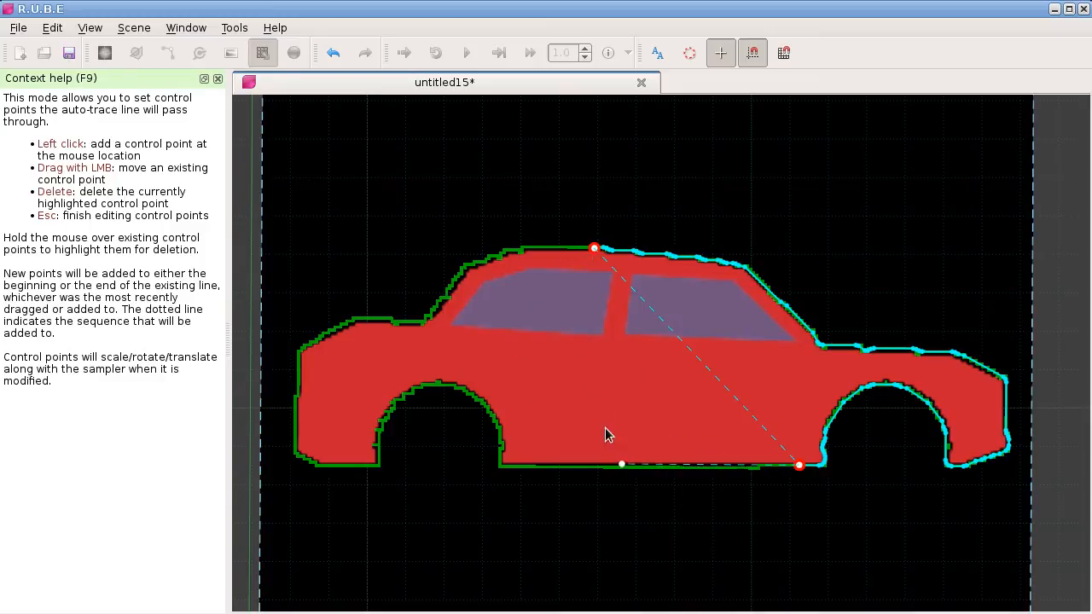
Add control points on the car's left end and on its underside just left of the left wheel arch.
{"action": "right_click_drag", "start_coordinate": [590, 391], "coordinate": [622, 370]}
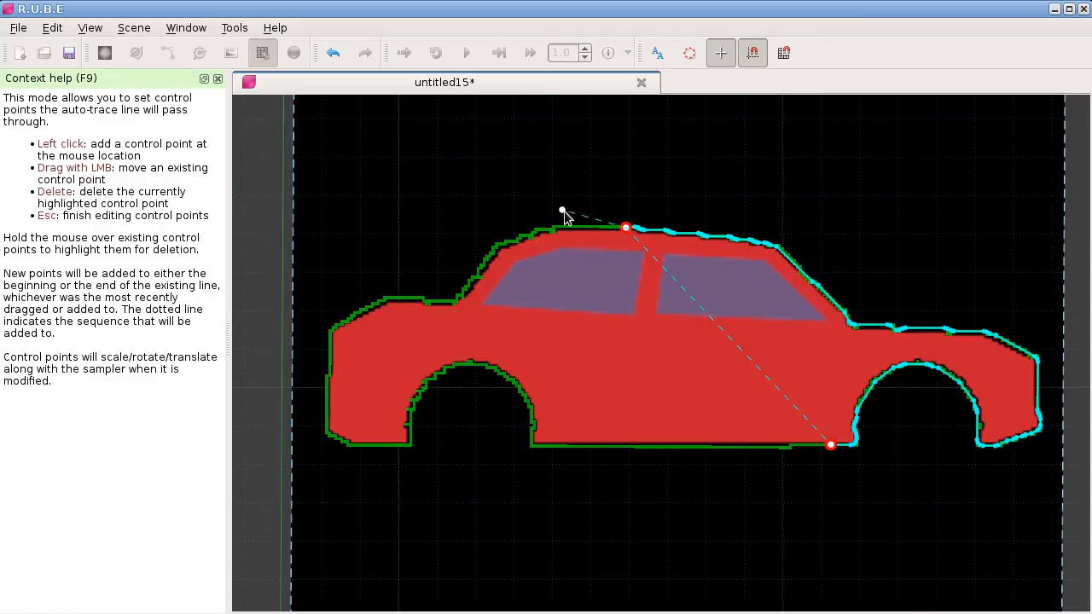
{"action": "right_click_drag", "start_coordinate": [568, 201], "coordinate": [569, 213]}
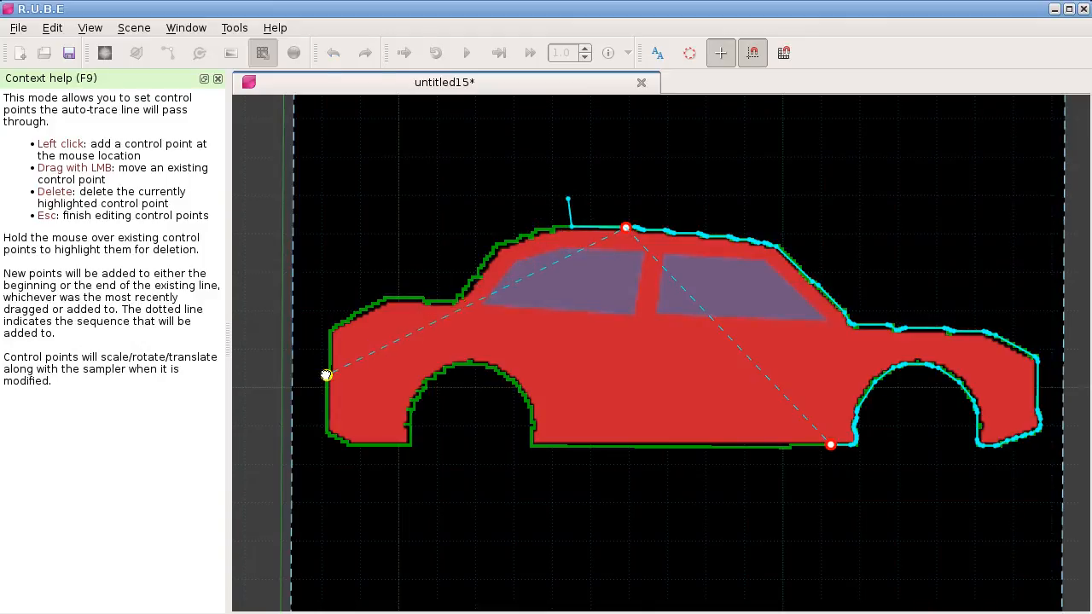
{"action": "left_click_drag", "start_coordinate": [328, 375], "coordinate": [327, 375]}
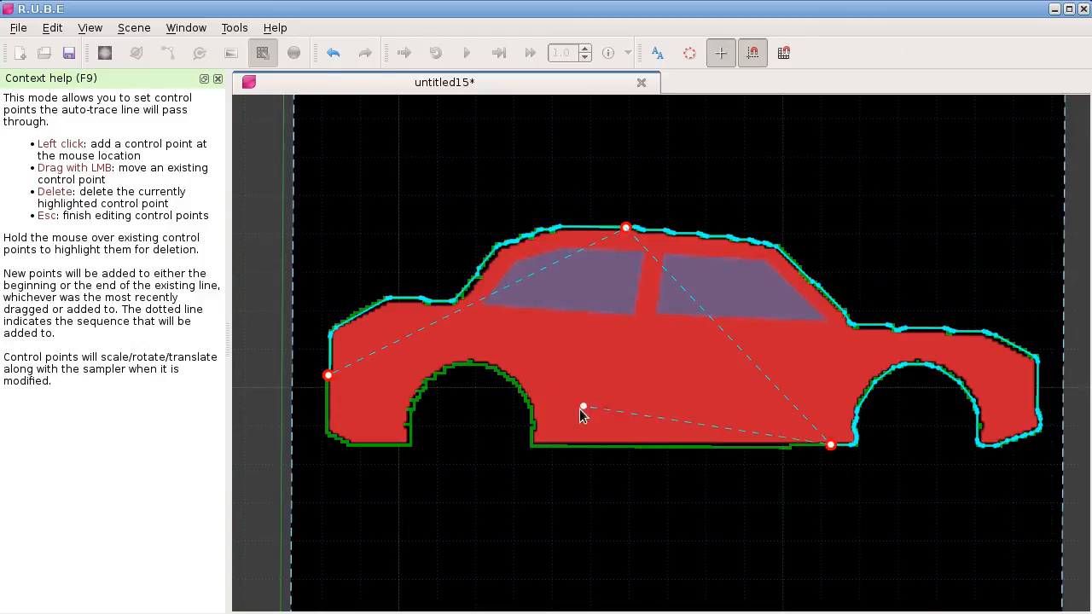
{"action": "left_click", "coordinate": [384, 445]}
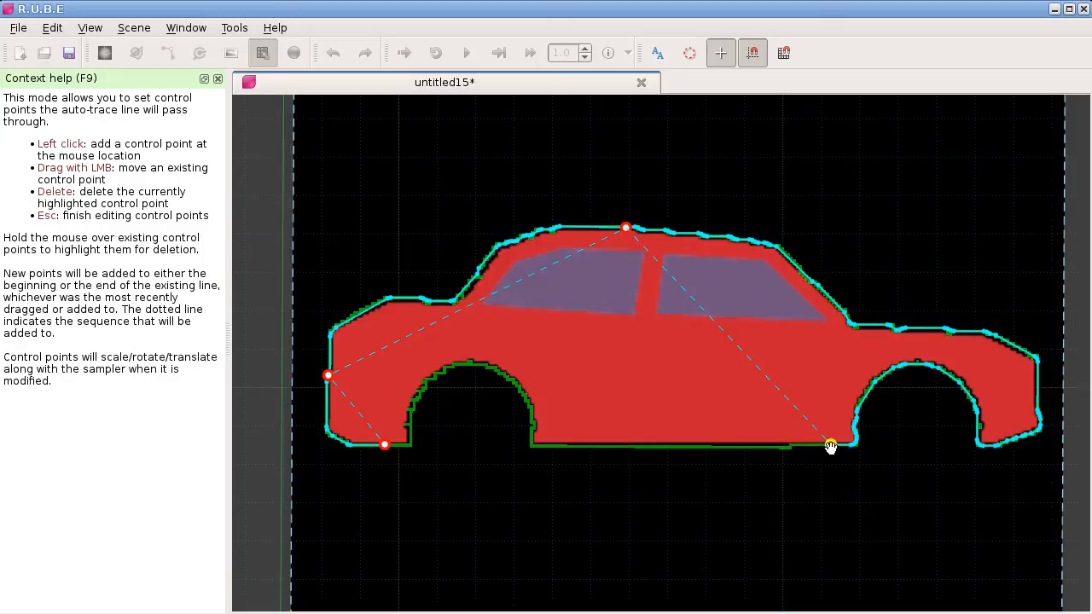
Add a control point just right of the left wheel arch and move it along the sill to the starting point.
{"action": "left_click", "coordinate": [567, 445]}
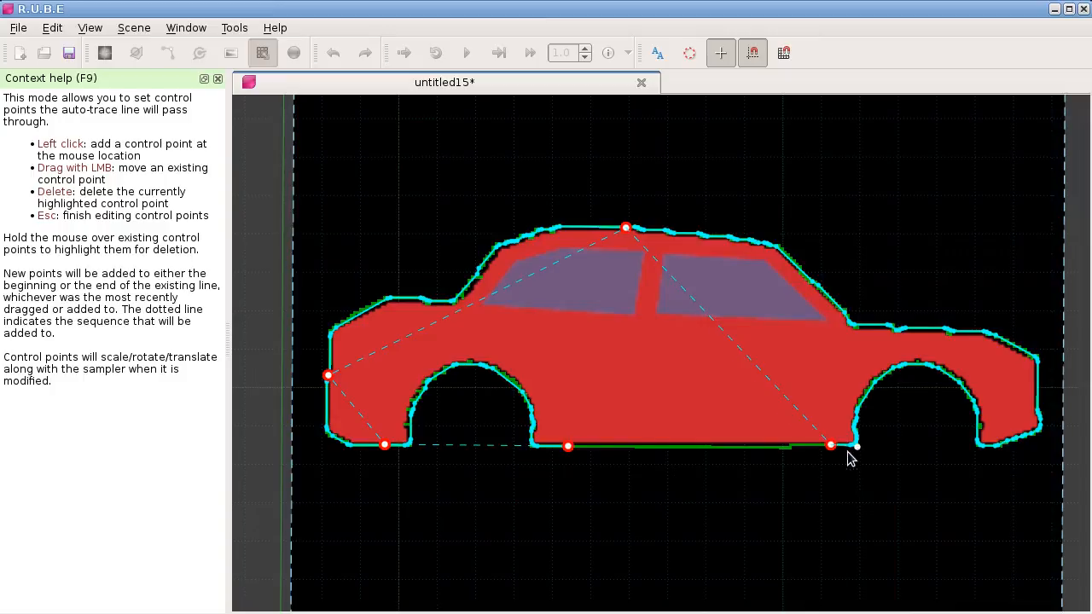
{"action": "scroll", "coordinate": [817, 469], "scroll_direction": "up", "scroll_amount": 2}
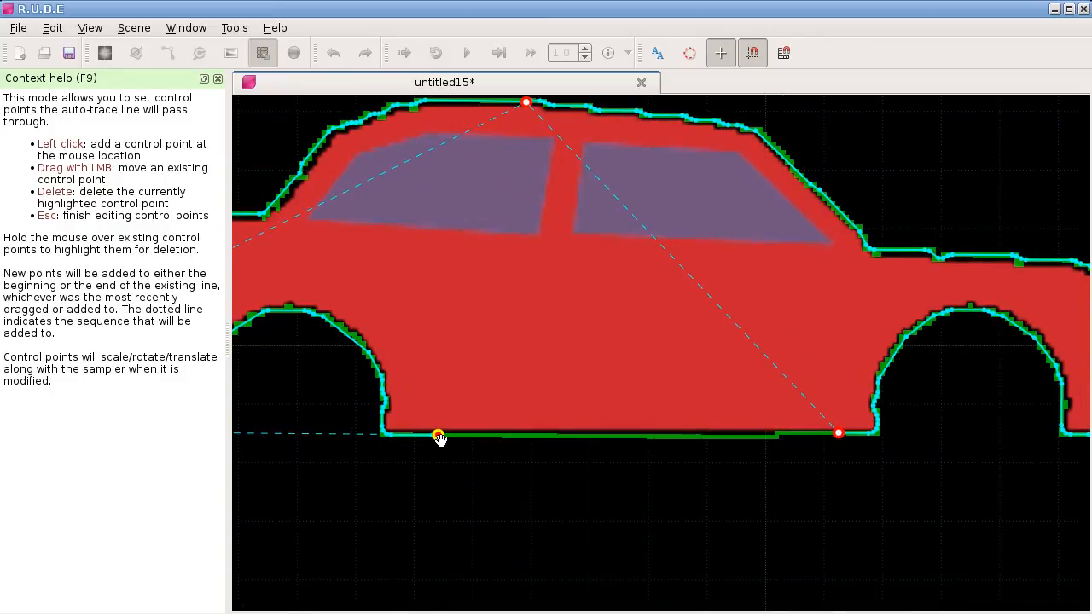
{"action": "left_click_drag", "start_coordinate": [438, 437], "coordinate": [837, 435]}
{"action": "scroll", "coordinate": [817, 491], "scroll_direction": "down", "scroll_amount": 2}
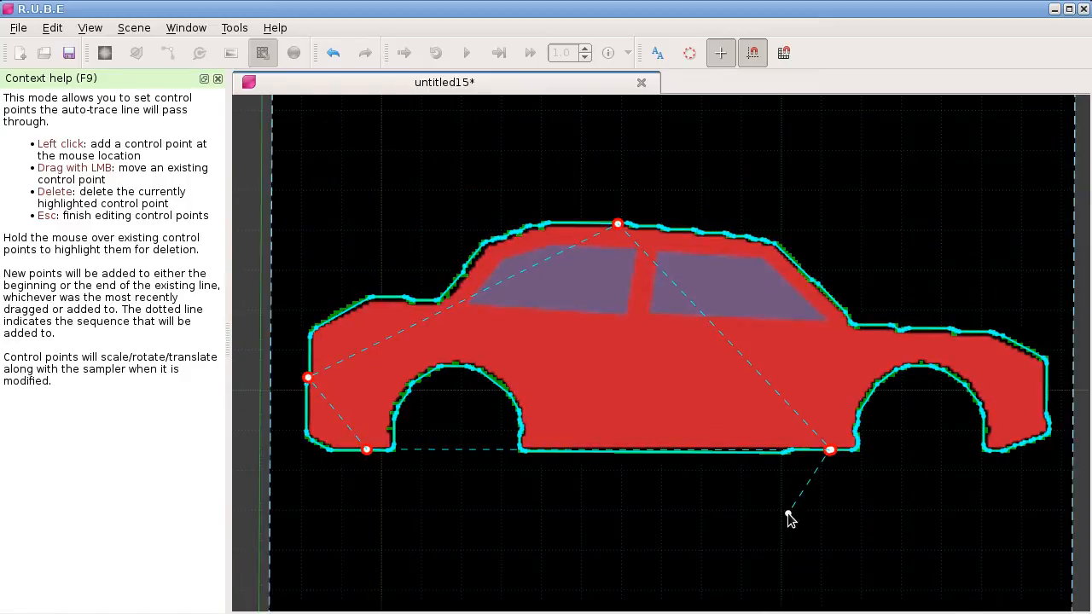
{"action": "scroll", "coordinate": [780, 509], "scroll_direction": "down", "scroll_amount": 2}
{"action": "right_click_drag", "start_coordinate": [692, 533], "coordinate": [611, 486]}
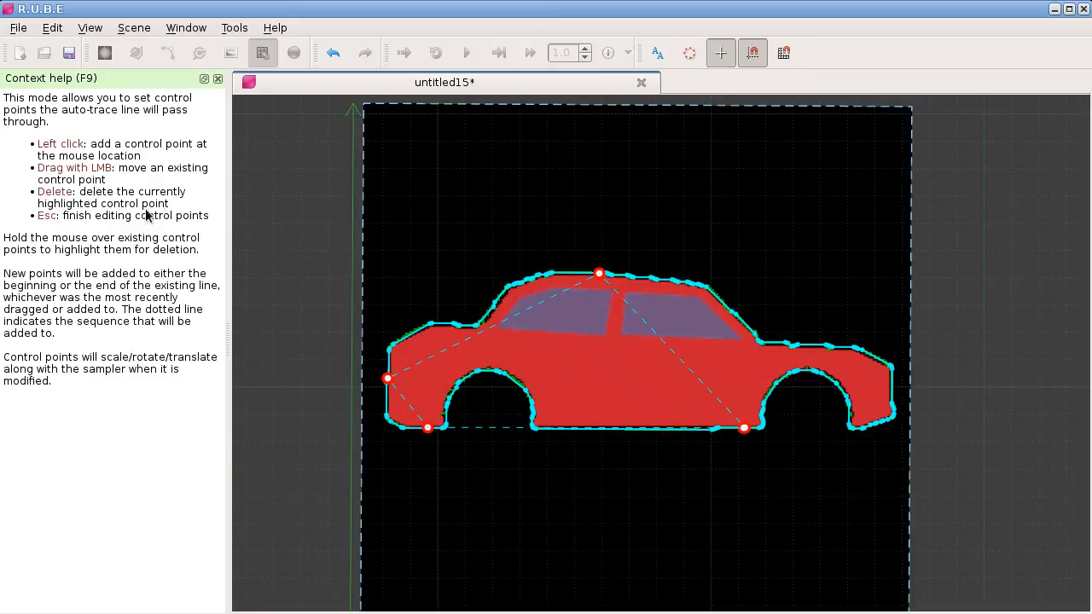
{"action": "right_click_drag", "start_coordinate": [600, 407], "coordinate": [601, 420]}
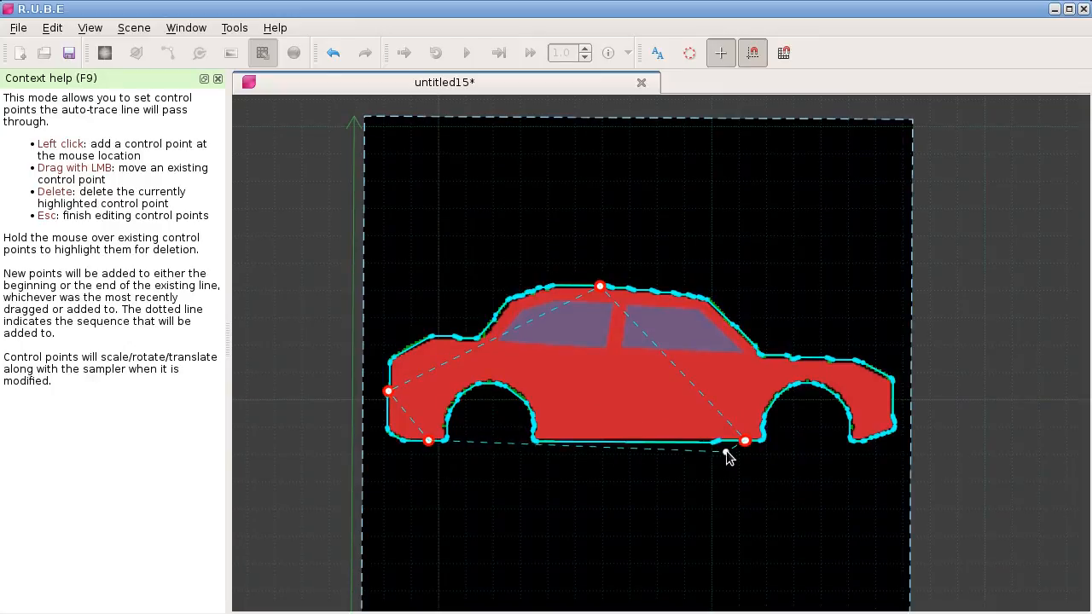
Delete the last control point beside the starting point on the sill.
{"action": "scroll", "coordinate": [743, 442], "scroll_direction": "up", "scroll_amount": 5}
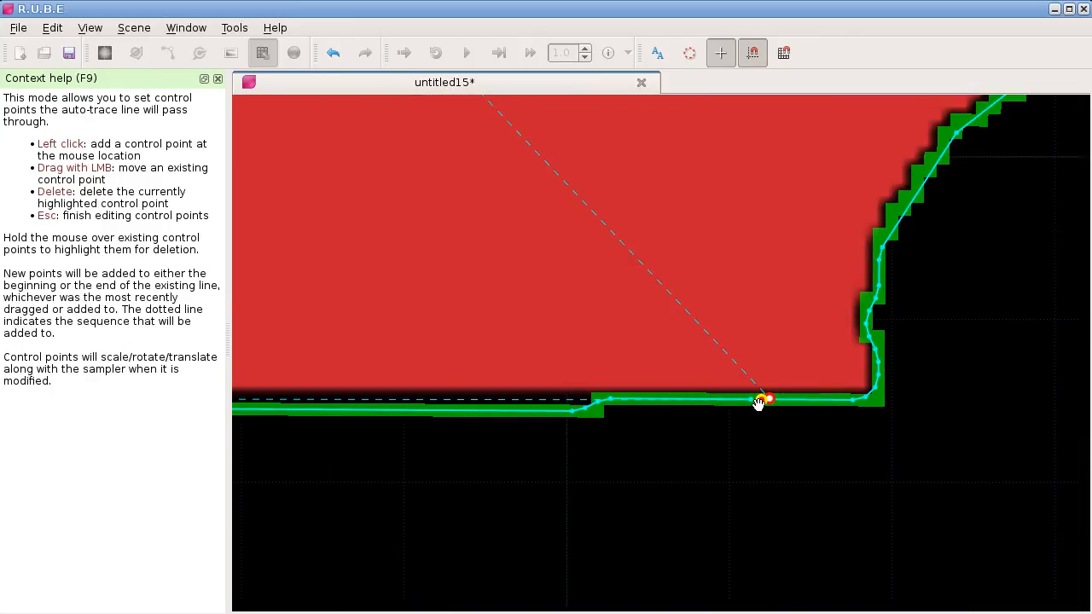
{"action": "left_click_drag", "start_coordinate": [700, 408], "coordinate": [640, 407]}
{"action": "key", "text": "Delete"}
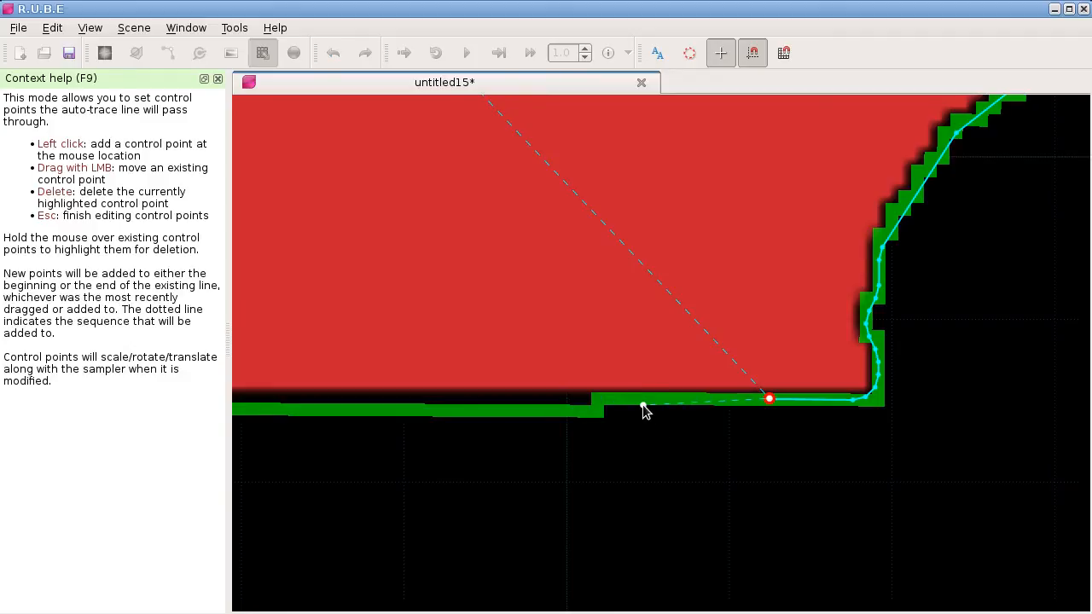
Add a control point below the left wheel arch and move it onto the starting point to close the traced outline.
{"action": "scroll", "coordinate": [643, 405], "scroll_direction": "down", "scroll_amount": 5}
{"action": "scroll", "coordinate": [482, 342], "scroll_direction": "down", "scroll_amount": 5}
{"action": "right_click_drag", "start_coordinate": [397, 334], "coordinate": [743, 390]}
{"action": "scroll", "coordinate": [743, 390], "scroll_direction": "down", "scroll_amount": 4}
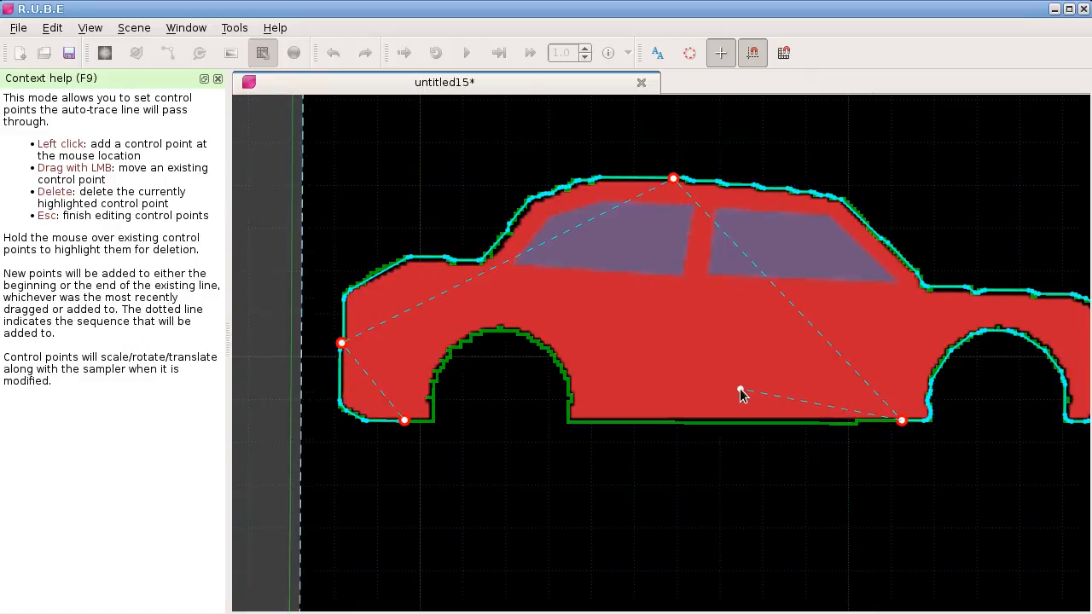
{"action": "left_click", "coordinate": [470, 424]}
{"action": "mouse_move", "coordinate": [470, 423]}
{"action": "left_mouse_down"}
{"action": "mouse_move", "coordinate": [925, 434]}
{"action": "mouse_move", "coordinate": [901, 421]}
{"action": "left_mouse_up"}
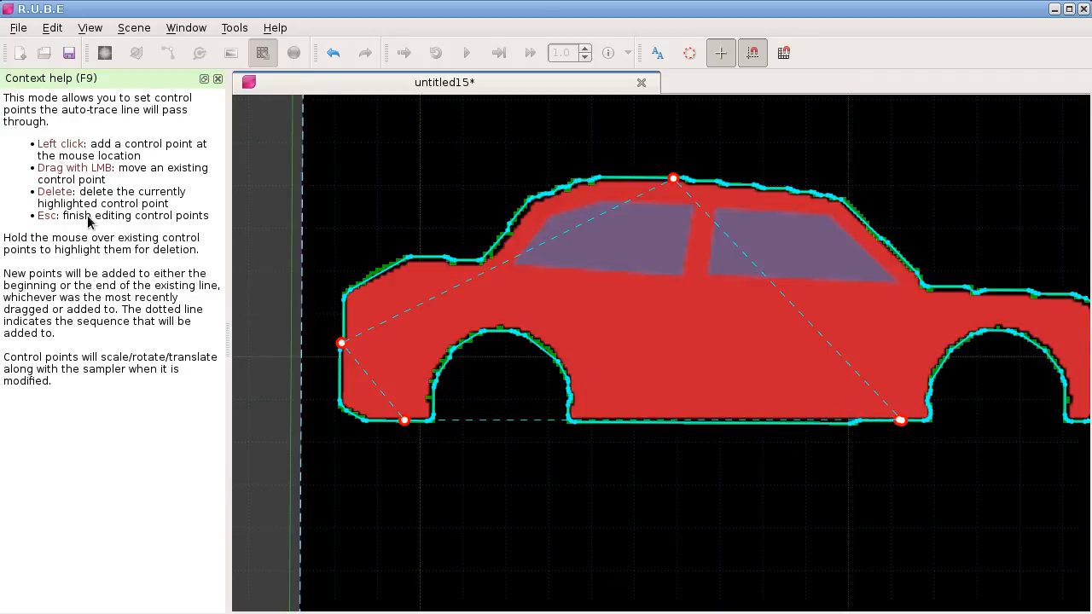
Hide the context help and finish editing the sampler's control points.
{"action": "key", "text": "F9"}
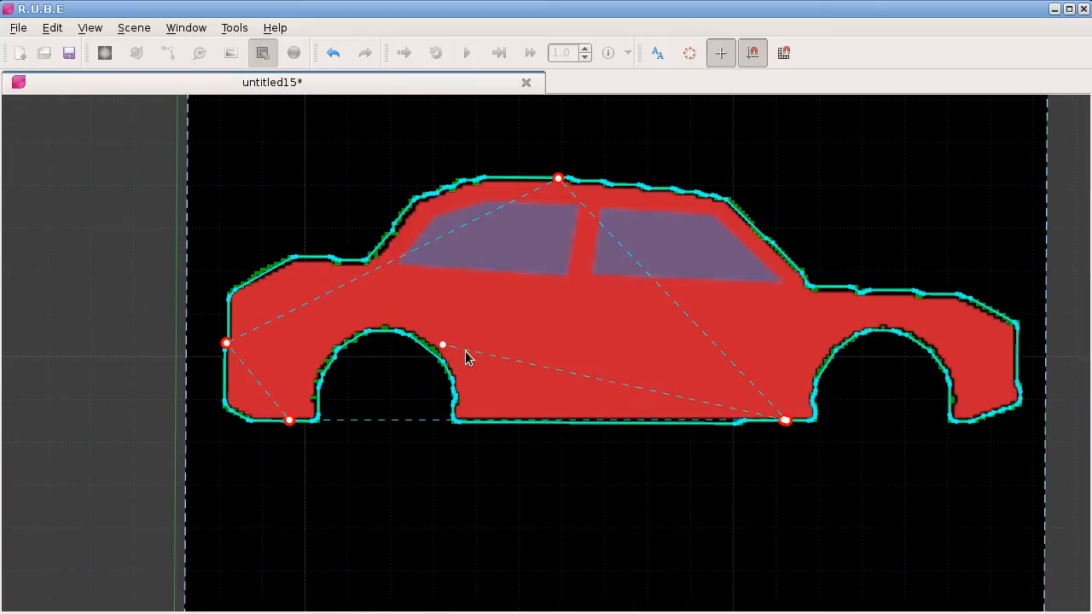
{"action": "scroll", "coordinate": [717, 455], "scroll_direction": "down", "scroll_amount": 1}
{"action": "scroll", "coordinate": [717, 454], "scroll_direction": "down", "scroll_amount": 1}
{"action": "right_click_drag", "start_coordinate": [692, 463], "coordinate": [652, 481]}
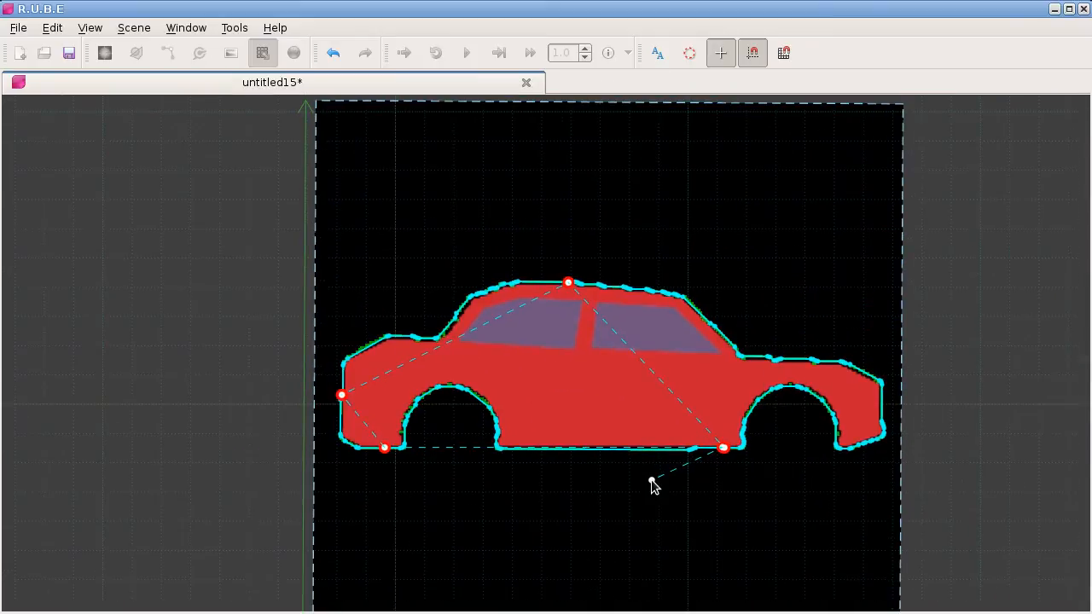
{"action": "key", "text": "Escape"}
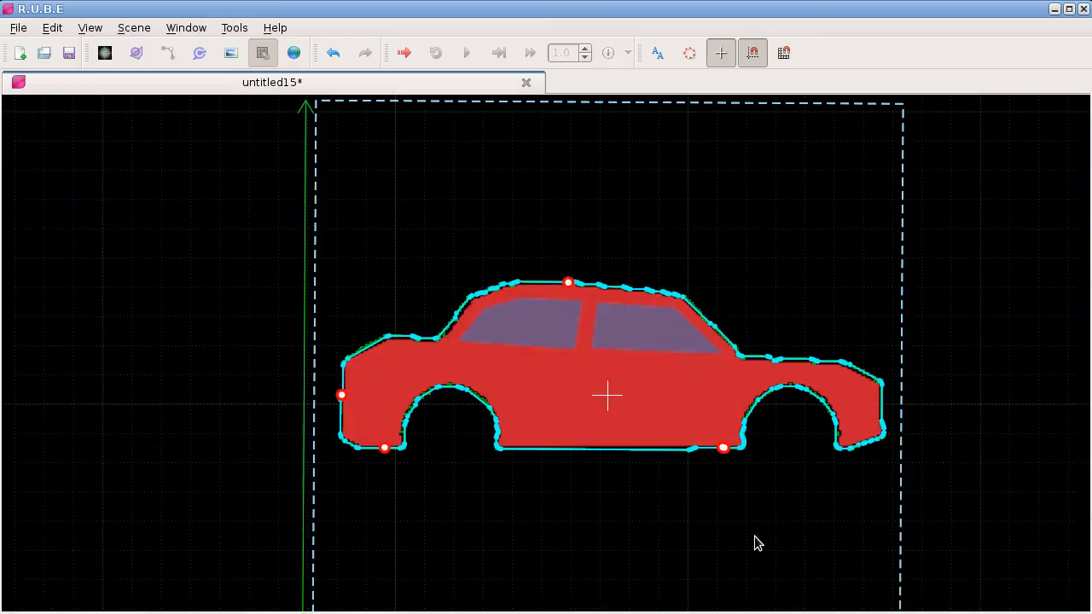
Move the sampler above the car and shift it around to test how the control points and trace react.
{"action": "key", "text": "t"}
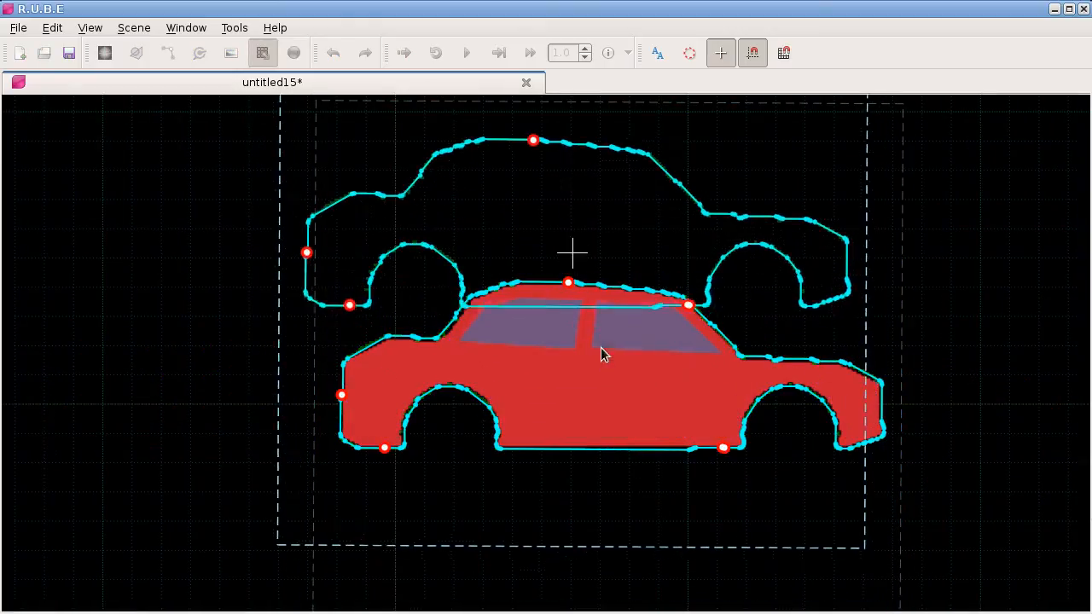
{"action": "scroll", "coordinate": [593, 323], "scroll_direction": "down", "scroll_amount": 4}
{"action": "right_click_drag", "start_coordinate": [584, 331], "coordinate": [548, 423]}
{"action": "key", "text": "t"}
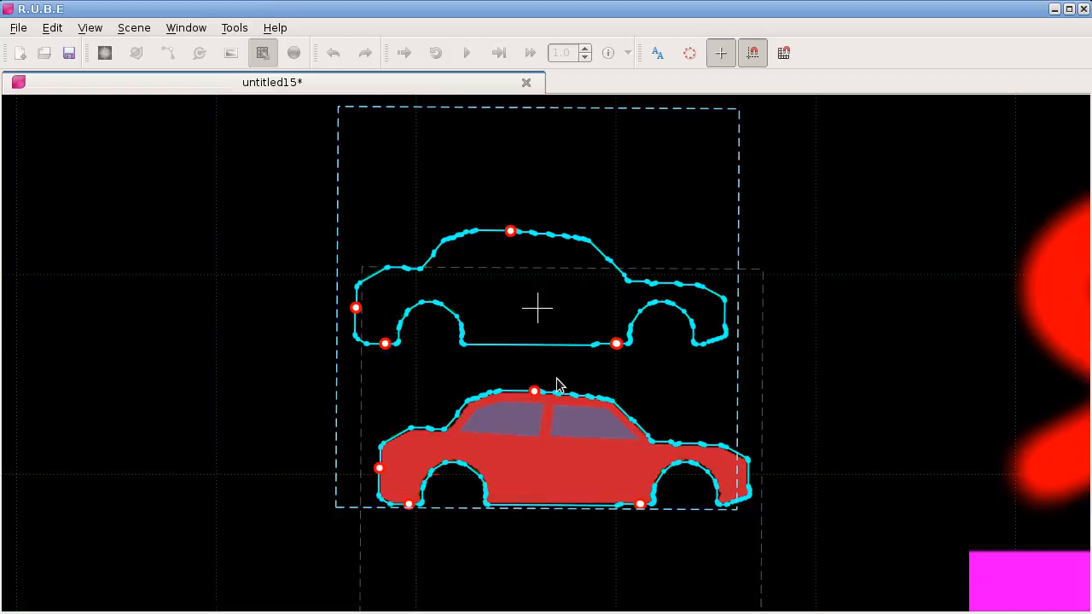
{"action": "mouse_move", "coordinate": [559, 389]}
{"action": "left_mouse_down"}
{"action": "mouse_move", "coordinate": [576, 380]}
{"action": "mouse_move", "coordinate": [561, 386]}
{"action": "left_mouse_up"}
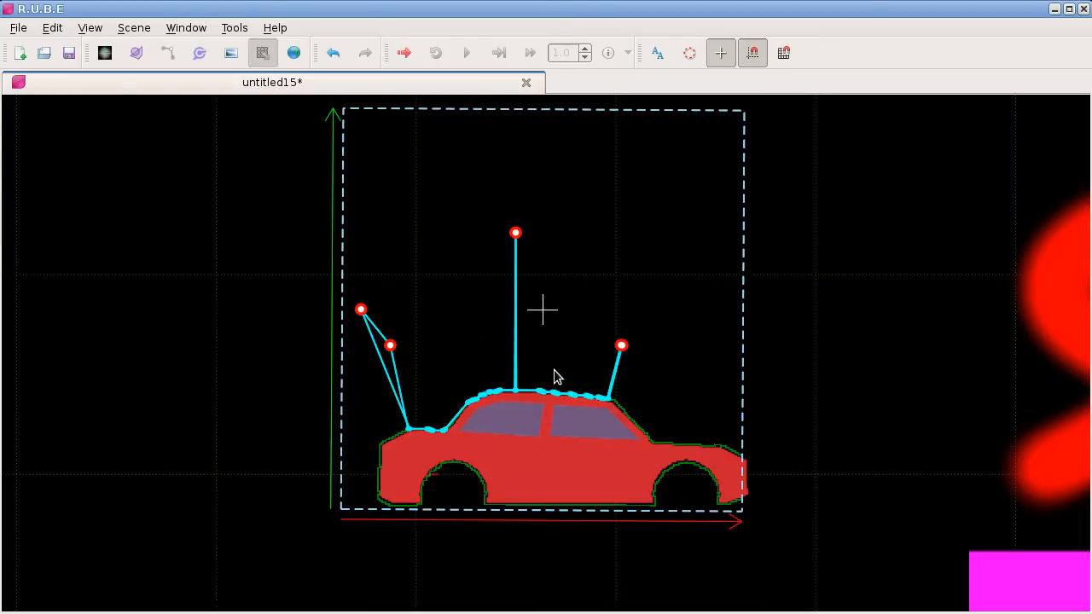
{"action": "left_click_drag", "start_coordinate": [555, 311], "coordinate": [626, 350]}
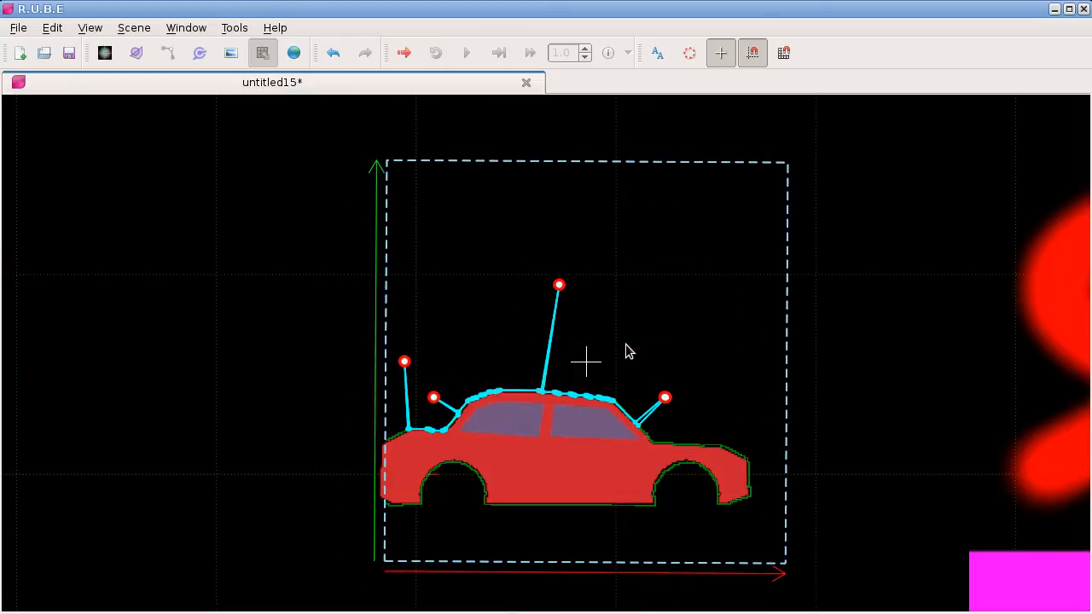
Undo the sampler moves so its control points sit on the car outline again.
{"action": "key", "text": "ctrl+z"}
{"action": "key", "text": "ctrl+z"}
{"action": "key", "text": "ctrl+z"}
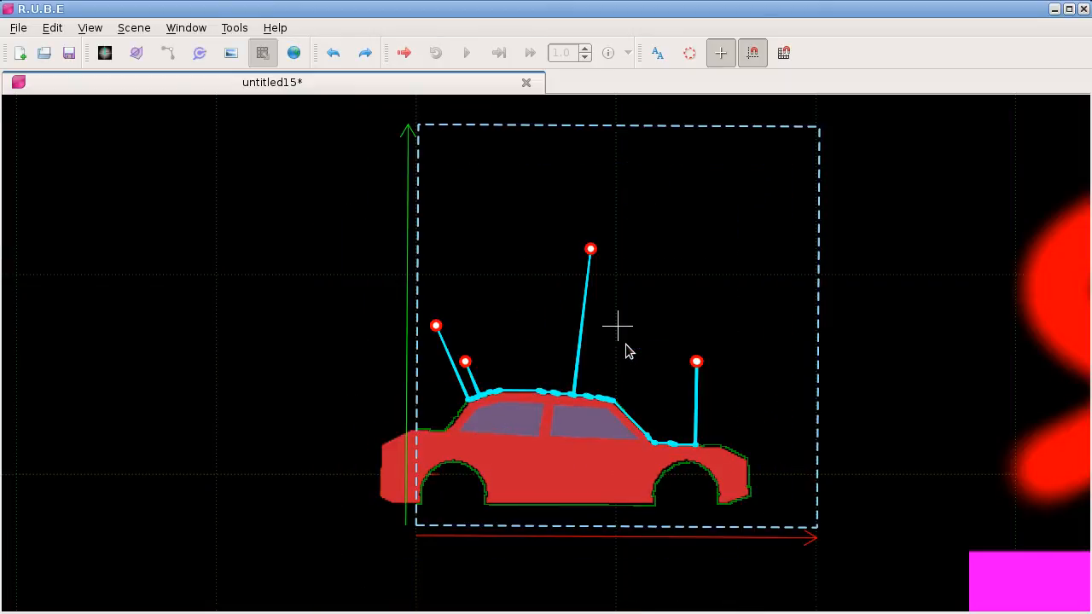
{"action": "key", "text": "ctrl+z"}
{"action": "key", "text": "ctrl+z"}
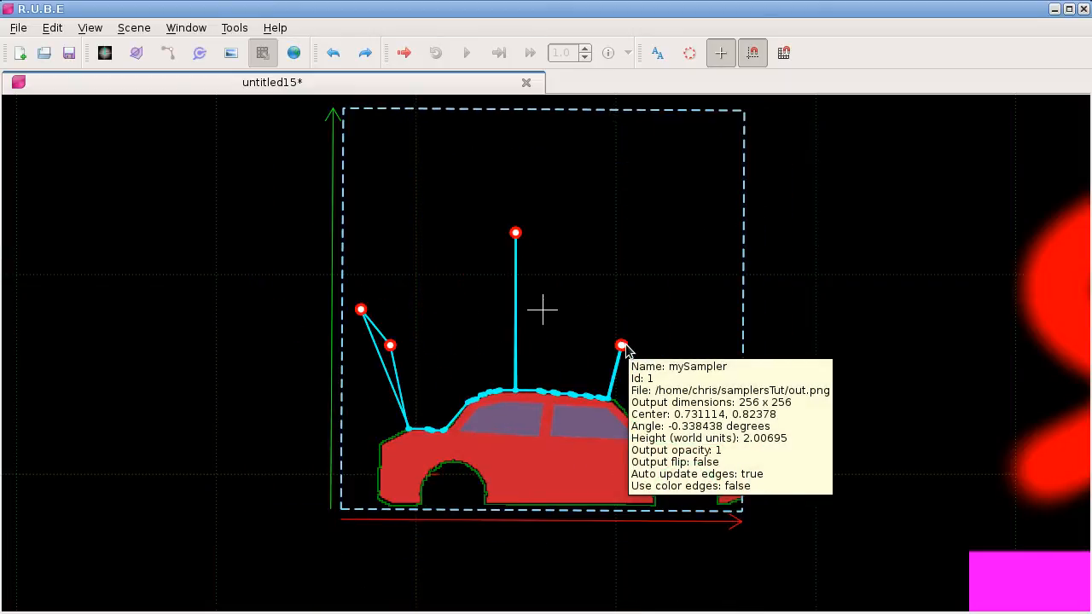
{"action": "key", "text": "ctrl+z"}
Show the properties of the selected sampler.
{"action": "right_click_drag", "start_coordinate": [578, 366], "coordinate": [463, 257]}
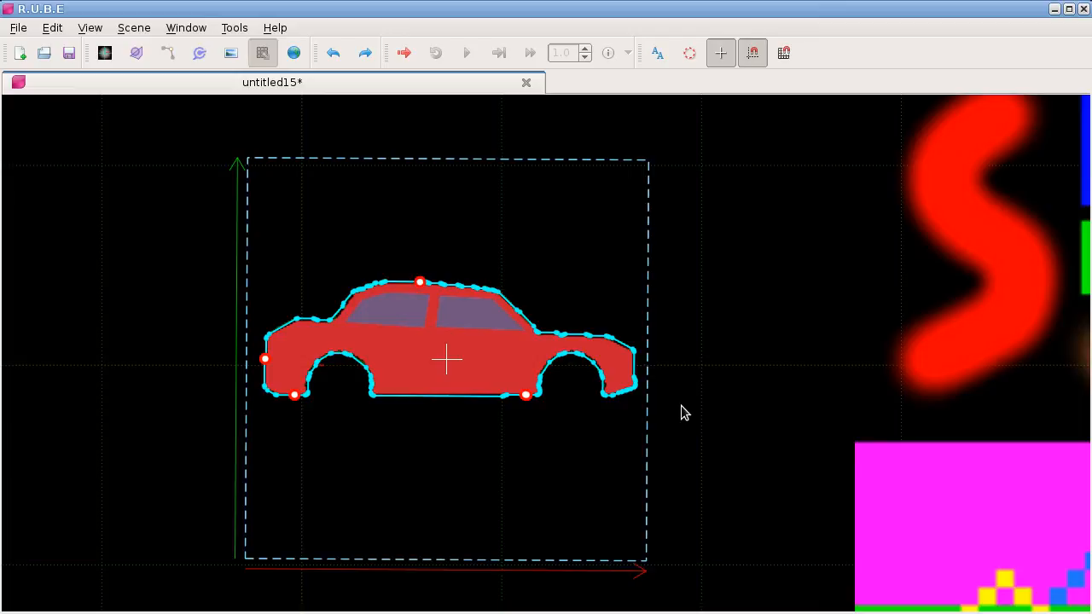
{"action": "key", "text": "F7"}
{"action": "right_click_drag", "start_coordinate": [385, 486], "coordinate": [501, 486]}
{"action": "scroll", "coordinate": [443, 458], "scroll_direction": "up", "scroll_amount": 1}
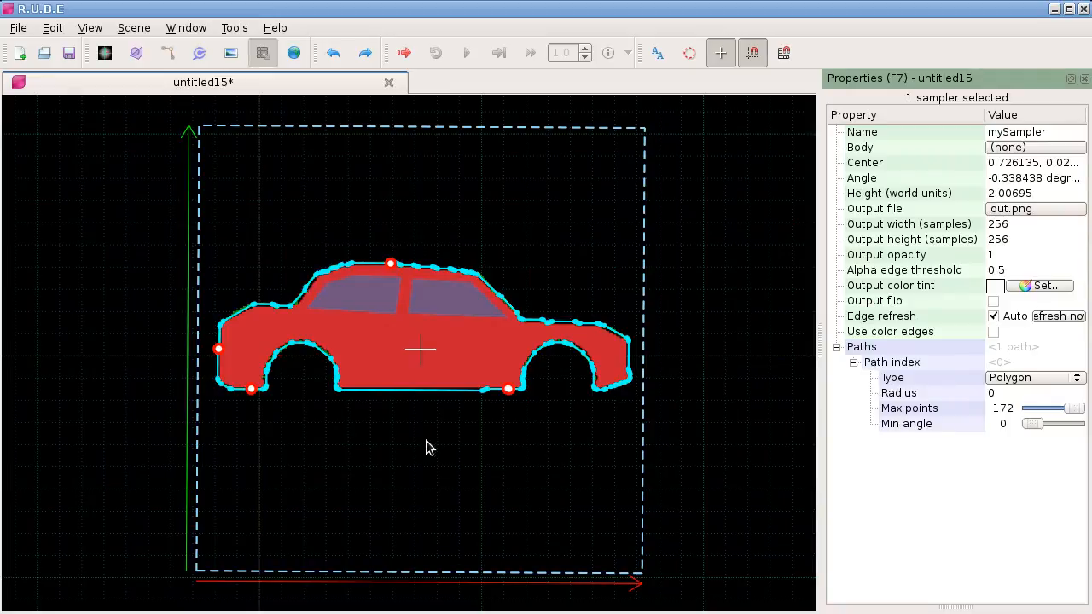
Add a body with a square fixture in the empty area to the left of the car.
{"action": "scroll", "coordinate": [426, 441], "scroll_direction": "down", "scroll_amount": 2}
{"action": "right_click_drag", "start_coordinate": [423, 443], "coordinate": [487, 431]}
{"action": "left_click", "coordinate": [120, 274]}
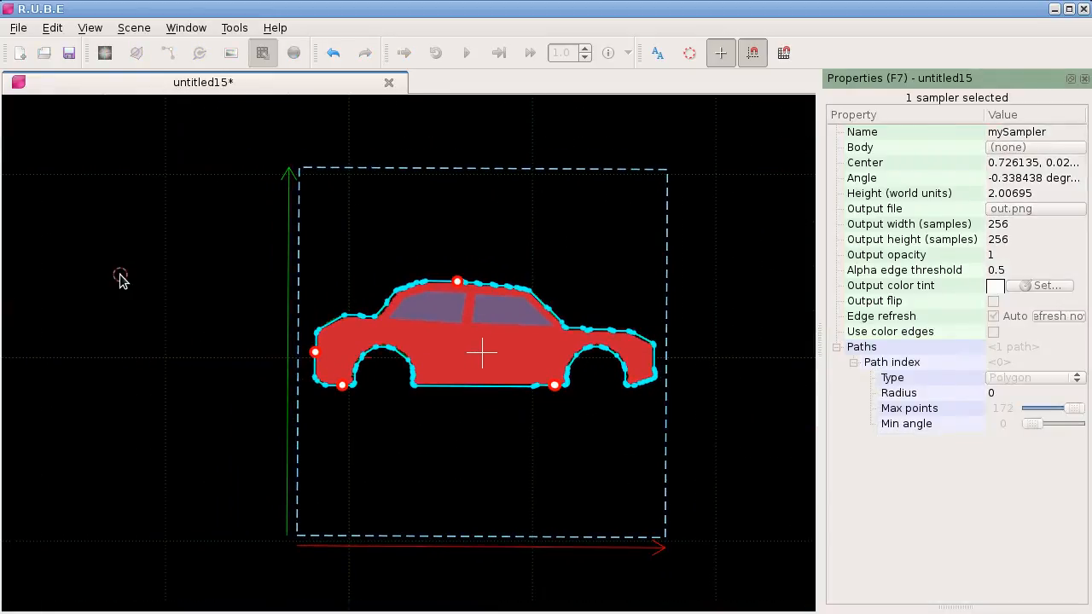
{"action": "right_click", "coordinate": [121, 274]}
{"action": "mouse_move", "coordinate": [172, 280]}
{"action": "mouse_move", "coordinate": [279, 282]}
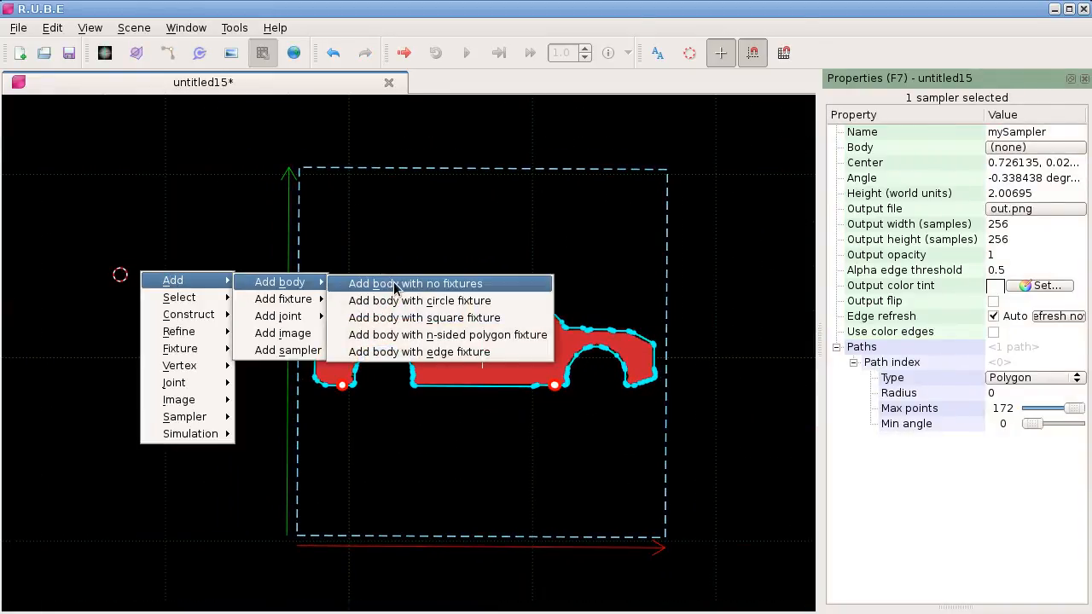
{"action": "left_click", "coordinate": [424, 318]}
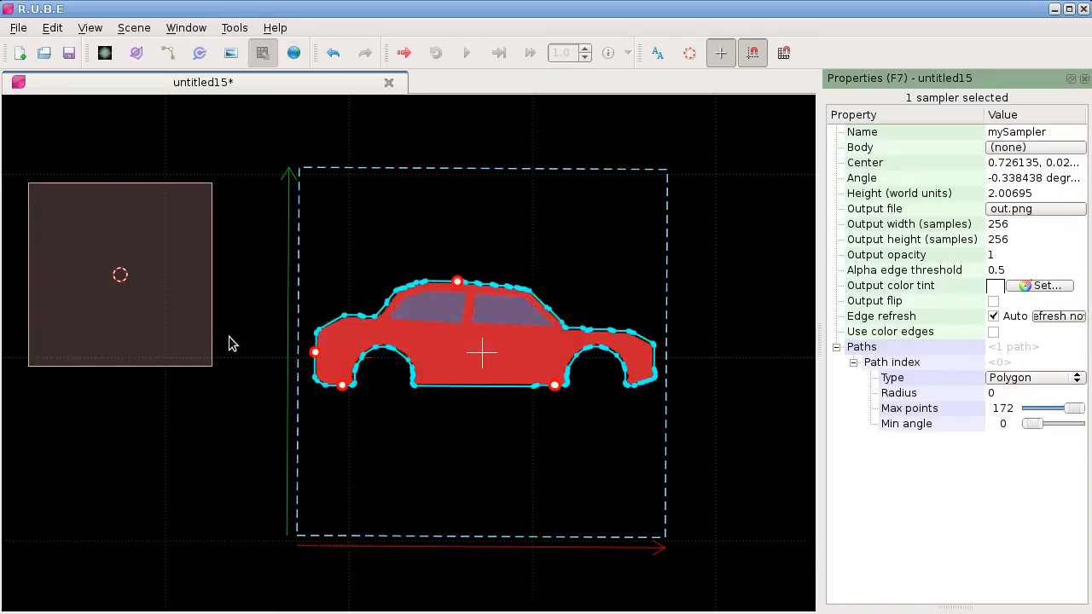
Select the carbody.png image and attach it to the new square body, body0.
{"action": "right_click_drag", "start_coordinate": [333, 464], "coordinate": [348, 461]}
{"action": "left_click", "coordinate": [470, 329]}
{"action": "left_click", "coordinate": [471, 328]}
{"action": "left_click", "coordinate": [1035, 147]}
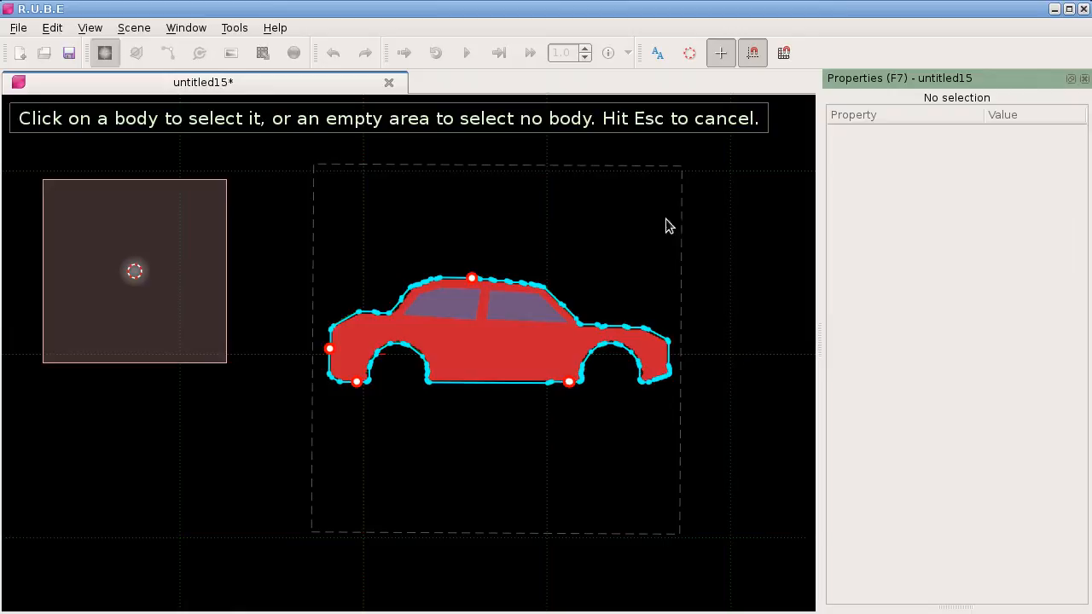
{"action": "left_click", "coordinate": [146, 273]}
{"action": "right_click_drag", "start_coordinate": [611, 232], "coordinate": [604, 240]}
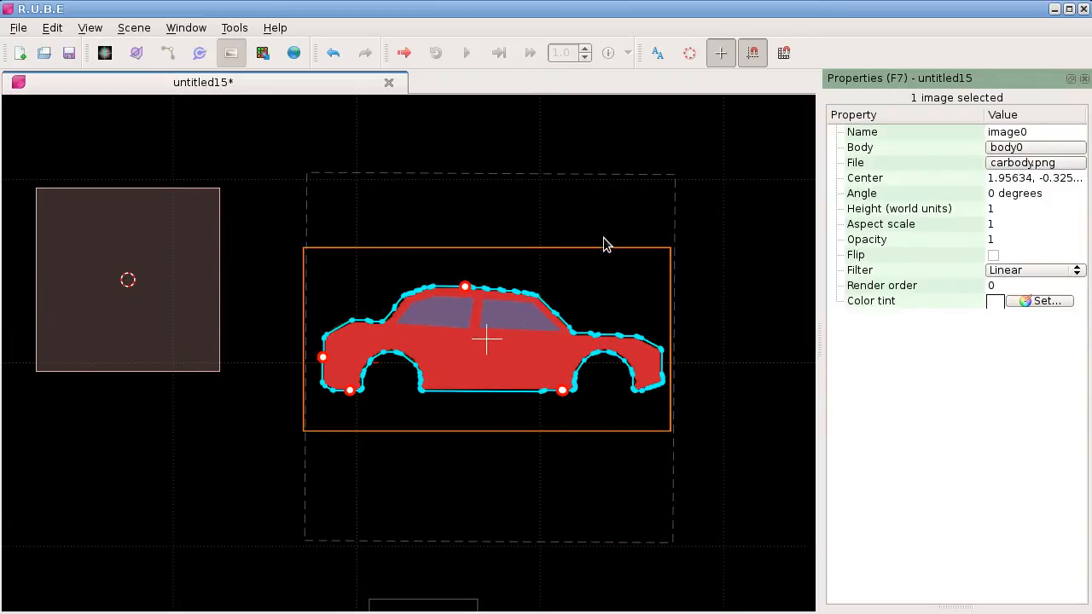
Select mySampler around the car and attach it to the square body, body0.
{"action": "left_click", "coordinate": [562, 211]}
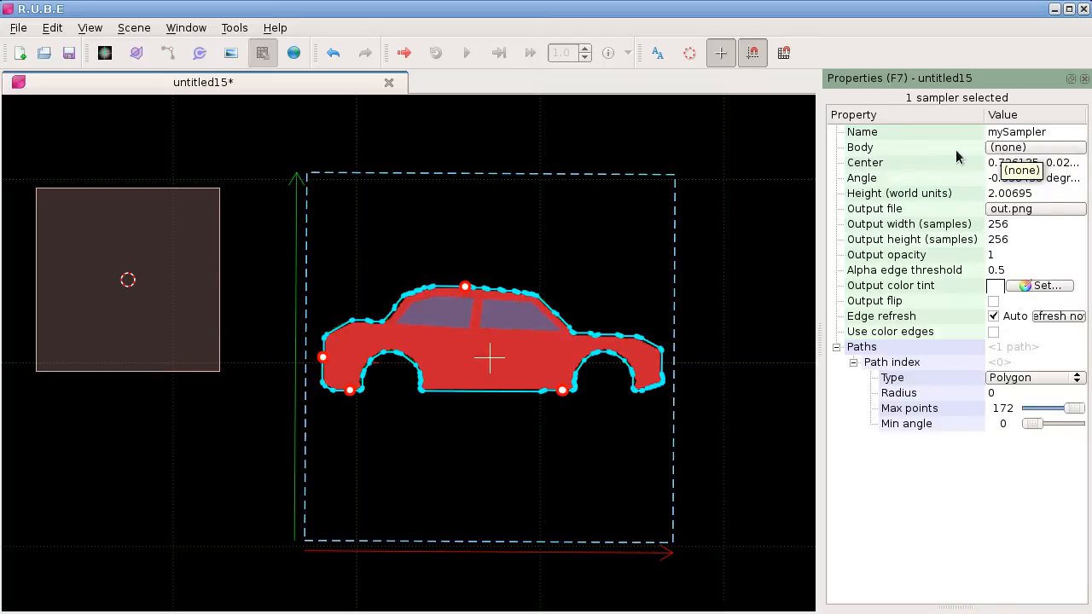
{"action": "left_click", "coordinate": [1007, 149]}
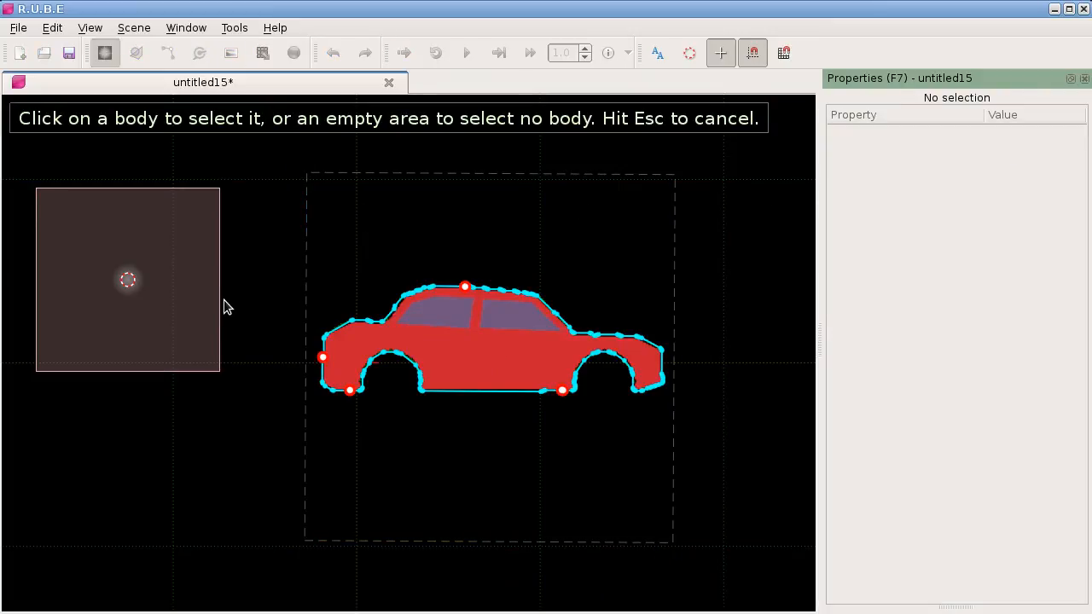
{"action": "left_click", "coordinate": [128, 284]}
{"action": "right_click_drag", "start_coordinate": [238, 308], "coordinate": [246, 297]}
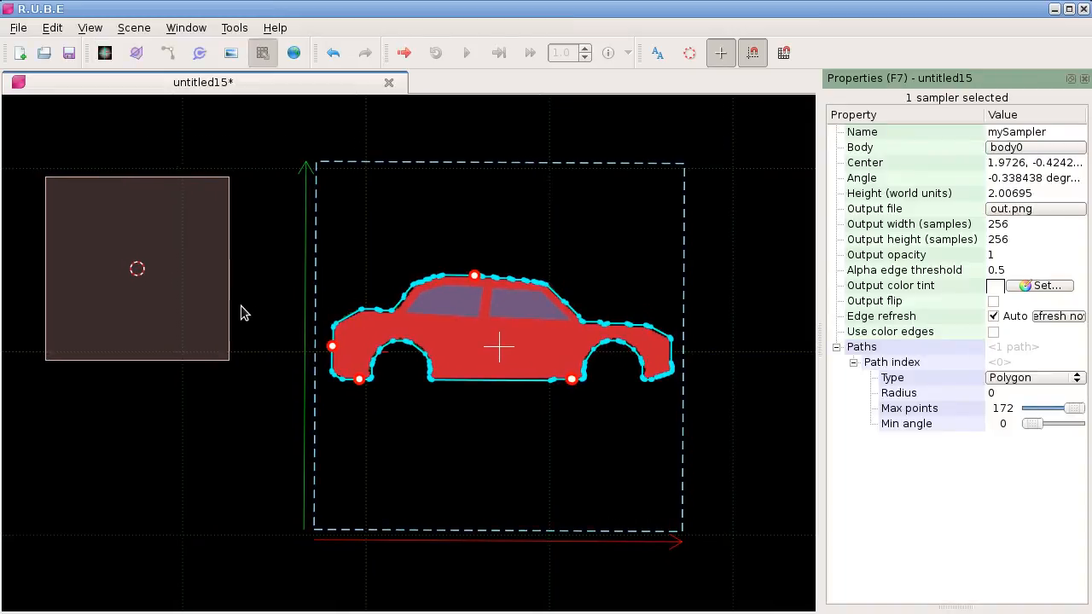
Select the square body, move it to about (-1.20, 0.24) and rotate it to about 7.9 degrees.
{"action": "key", "text": "b"}
{"action": "left_click", "coordinate": [129, 282]}
{"action": "key", "text": "t"}
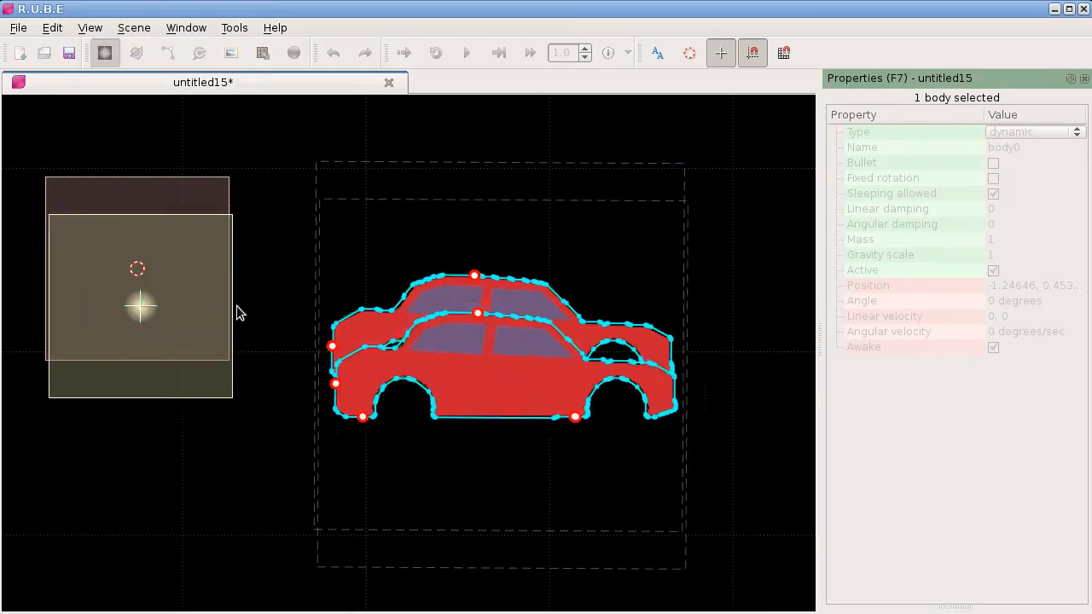
{"action": "left_click", "coordinate": [244, 310]}
{"action": "key", "text": "r"}
{"action": "left_click", "coordinate": [487, 206]}
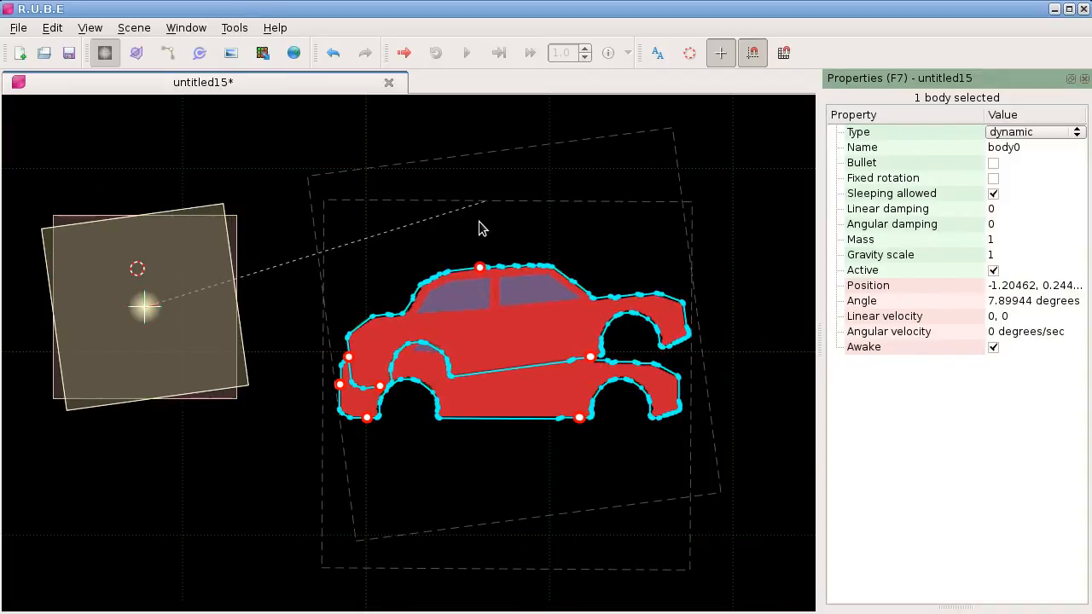
Scale body0 up, then shrink it to slightly less than its original size, together with its attached image and sampler.
{"action": "scroll", "coordinate": [481, 227], "scroll_direction": "down", "scroll_amount": 2}
{"action": "key", "text": "s"}
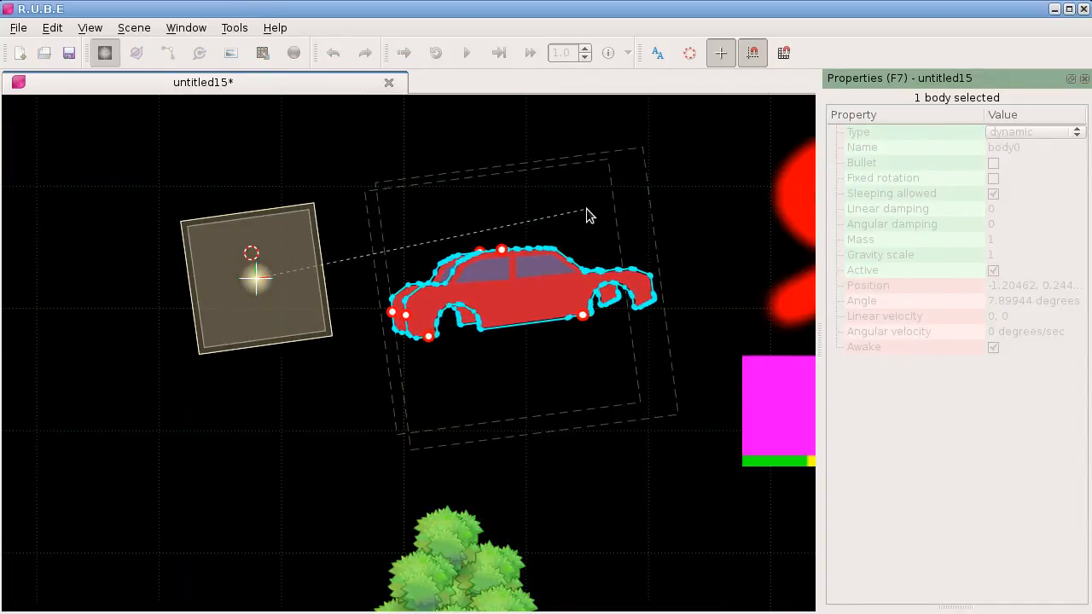
{"action": "left_click", "coordinate": [583, 210]}
{"action": "scroll", "coordinate": [559, 273], "scroll_direction": "up", "scroll_amount": 1}
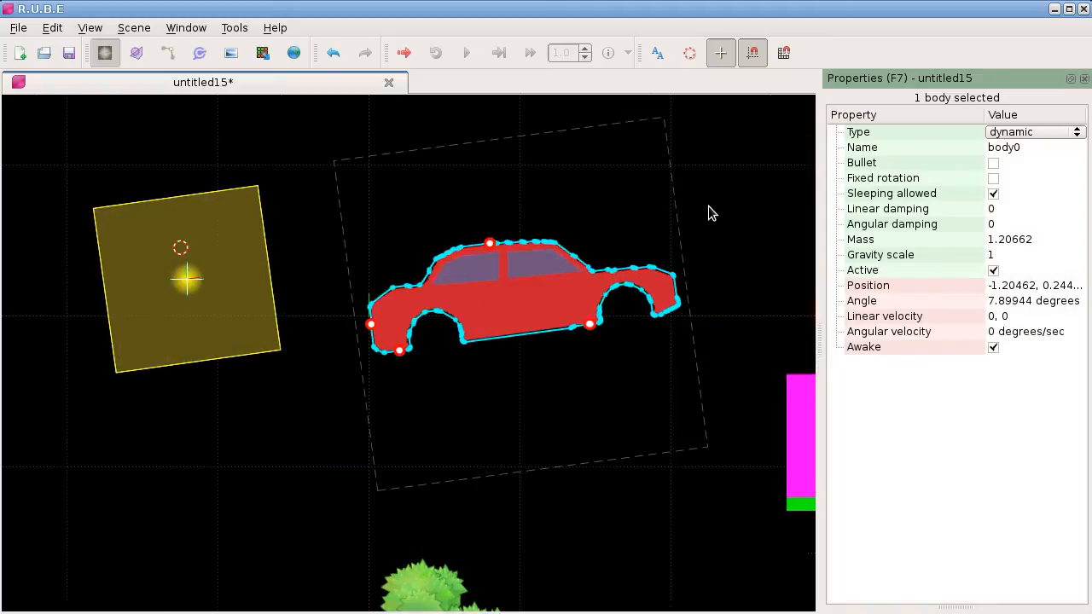
{"action": "key", "text": "s"}
{"action": "left_click", "coordinate": [452, 277]}
Rotate body0 to about 1.98 degrees and move it to about (-1.04, 0.21).
{"action": "scroll", "coordinate": [445, 281], "scroll_direction": "up", "scroll_amount": 1}
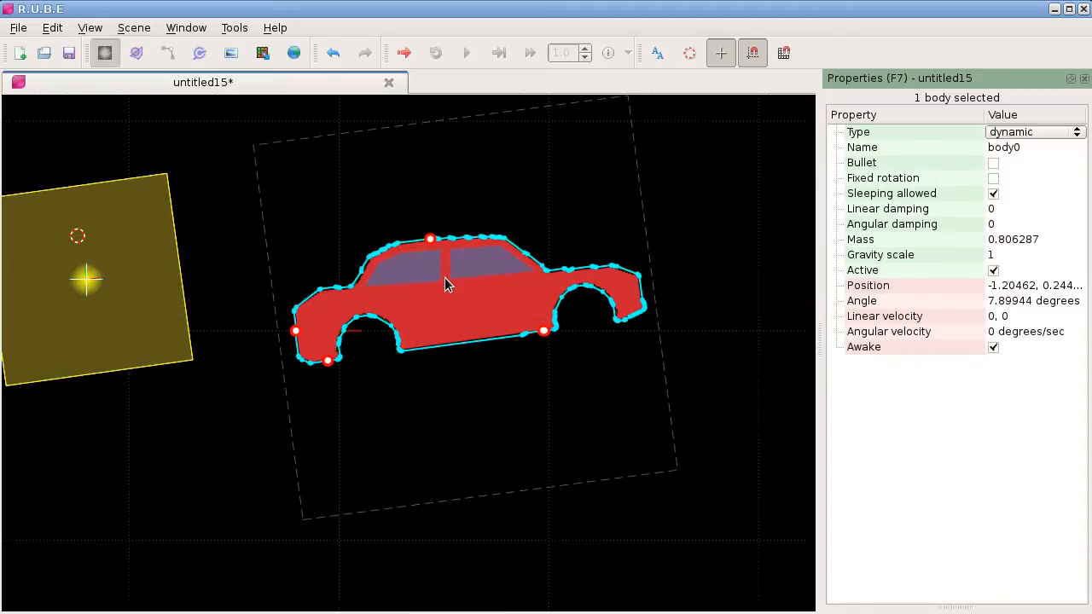
{"action": "key", "text": "r"}
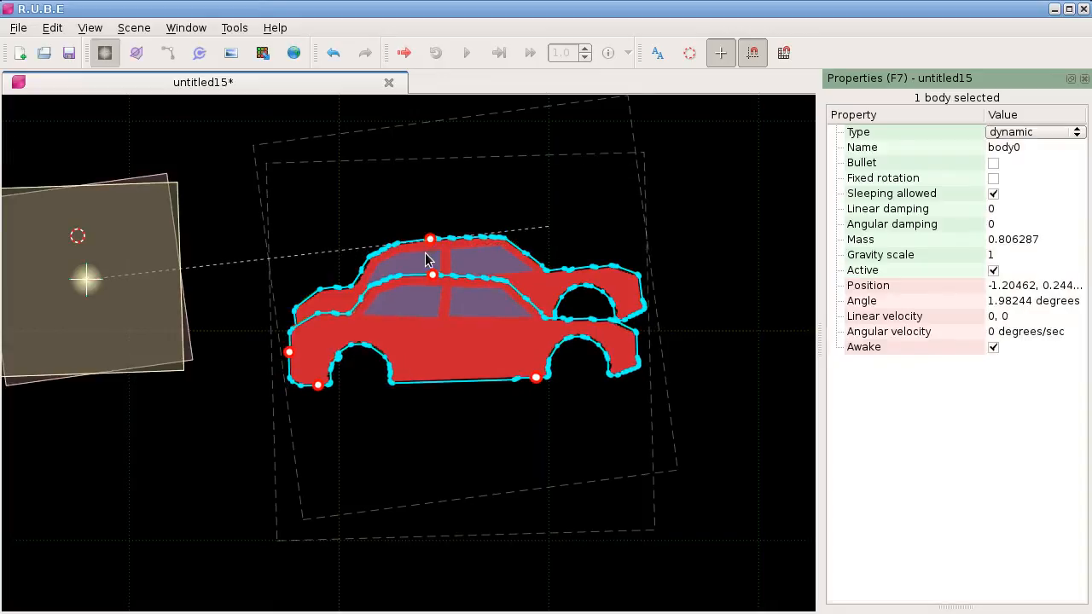
{"action": "left_click", "coordinate": [427, 252]}
{"action": "key", "text": "t"}
{"action": "left_click", "coordinate": [463, 259]}
Switch to sampler editing to show mySampler's properties, and widen the properties area.
{"action": "right_click_drag", "start_coordinate": [481, 436], "coordinate": [399, 437]}
{"action": "scroll", "coordinate": [400, 437], "scroll_direction": "up", "scroll_amount": 2}
{"action": "right_click_drag", "start_coordinate": [402, 483], "coordinate": [400, 484]}
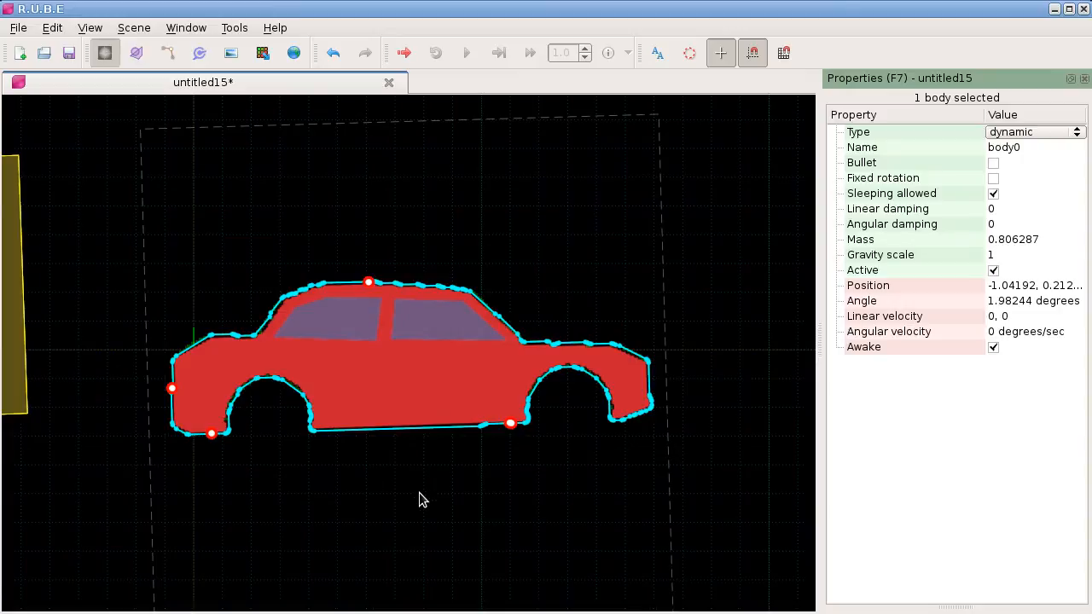
{"action": "key", "text": "m"}
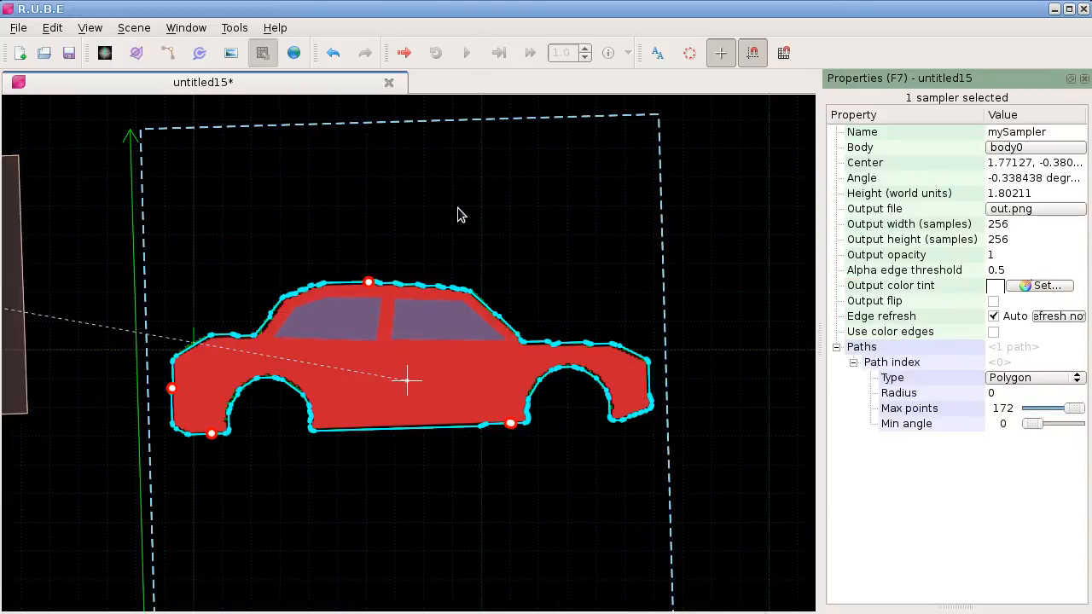
{"action": "scroll", "coordinate": [416, 245], "scroll_direction": "down", "scroll_amount": 1}
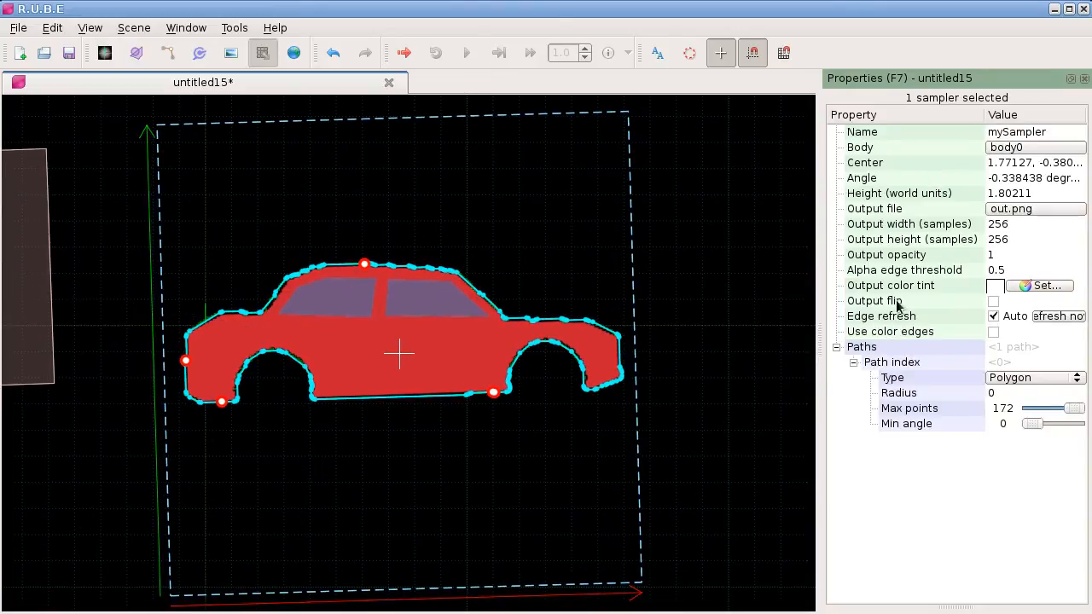
{"action": "left_click_drag", "start_coordinate": [820, 334], "coordinate": [787, 342]}
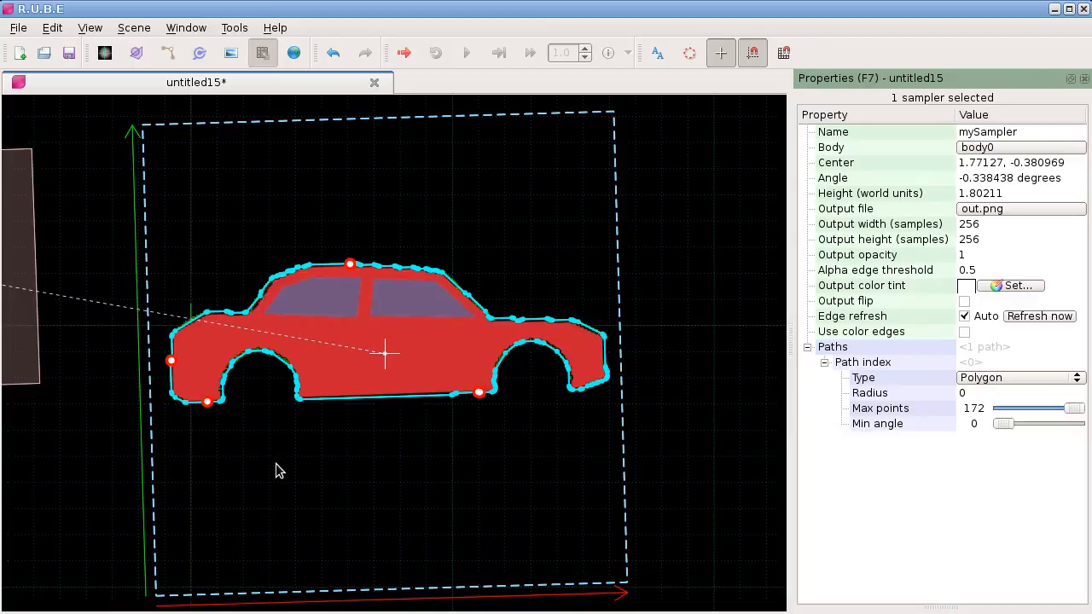
Examine the sampler's edge overlay around the wheel arch and view the sampler edge colors in the options.
{"action": "scroll", "coordinate": [298, 320], "scroll_direction": "up", "scroll_amount": 3}
{"action": "right_click_drag", "start_coordinate": [442, 337], "coordinate": [439, 345]}
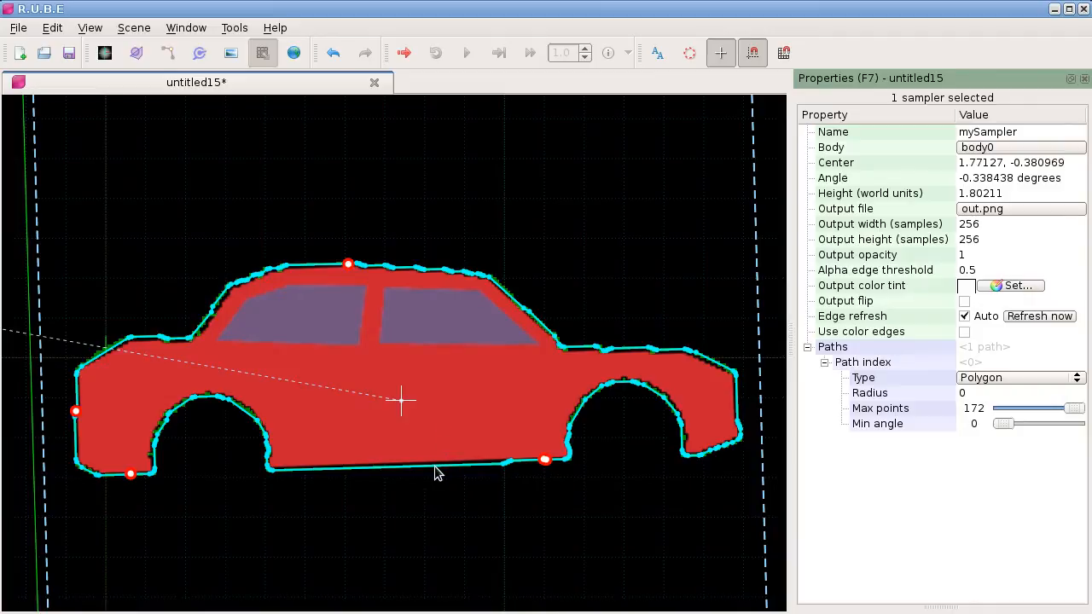
{"action": "scroll", "coordinate": [647, 408], "scroll_direction": "up", "scroll_amount": 5}
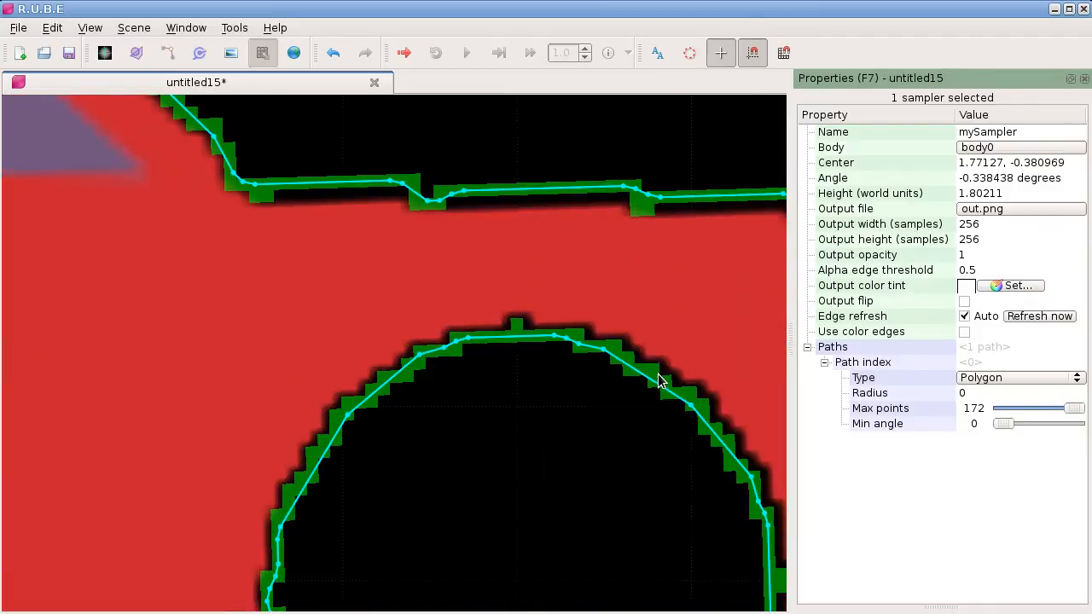
{"action": "scroll", "coordinate": [655, 381], "scroll_direction": "down", "scroll_amount": 3}
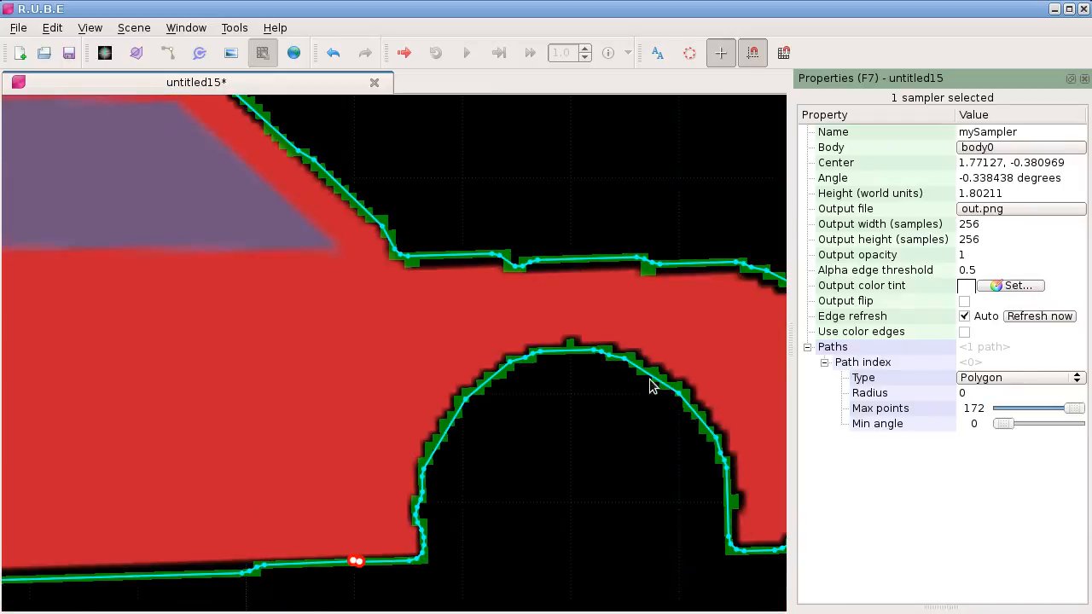
{"action": "left_click", "coordinate": [234, 28]}
{"action": "left_click", "coordinate": [259, 46]}
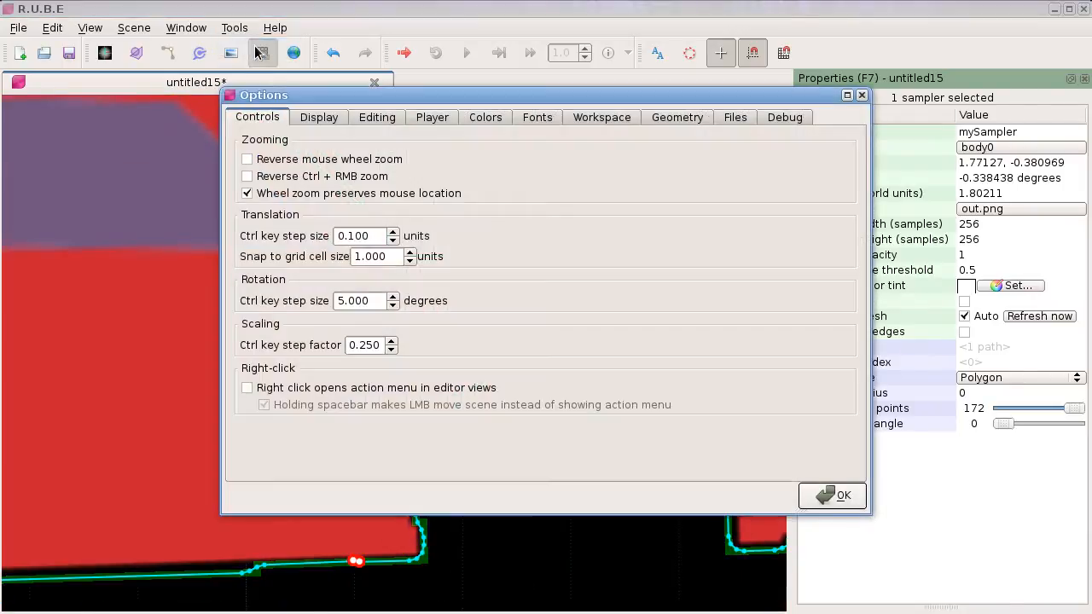
{"action": "left_click", "coordinate": [478, 117]}
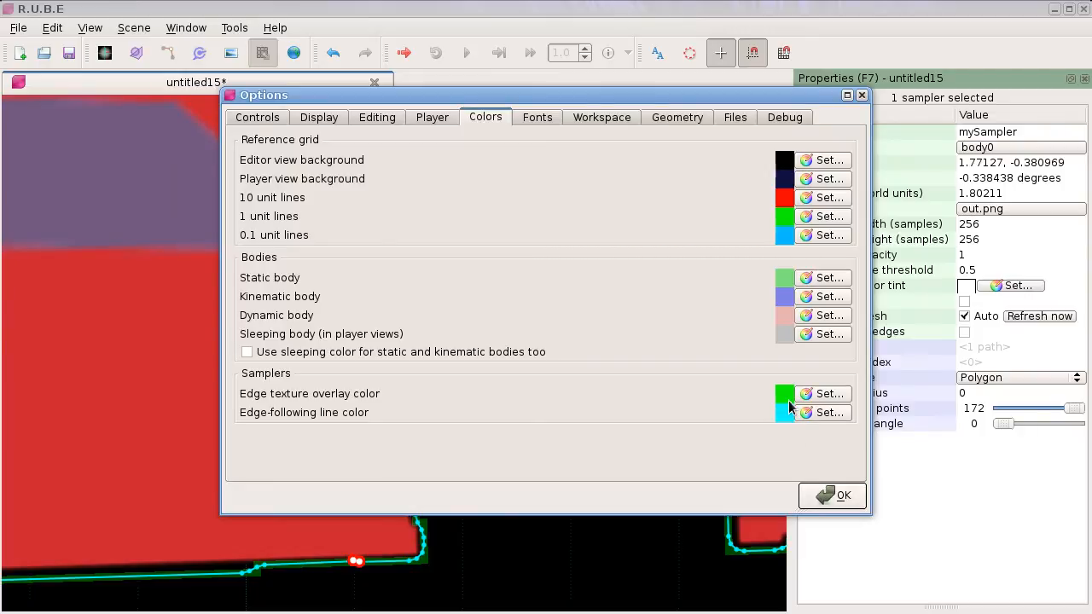
{"action": "left_click", "coordinate": [831, 496]}
{"action": "scroll", "coordinate": [577, 469], "scroll_direction": "down", "scroll_amount": 5}
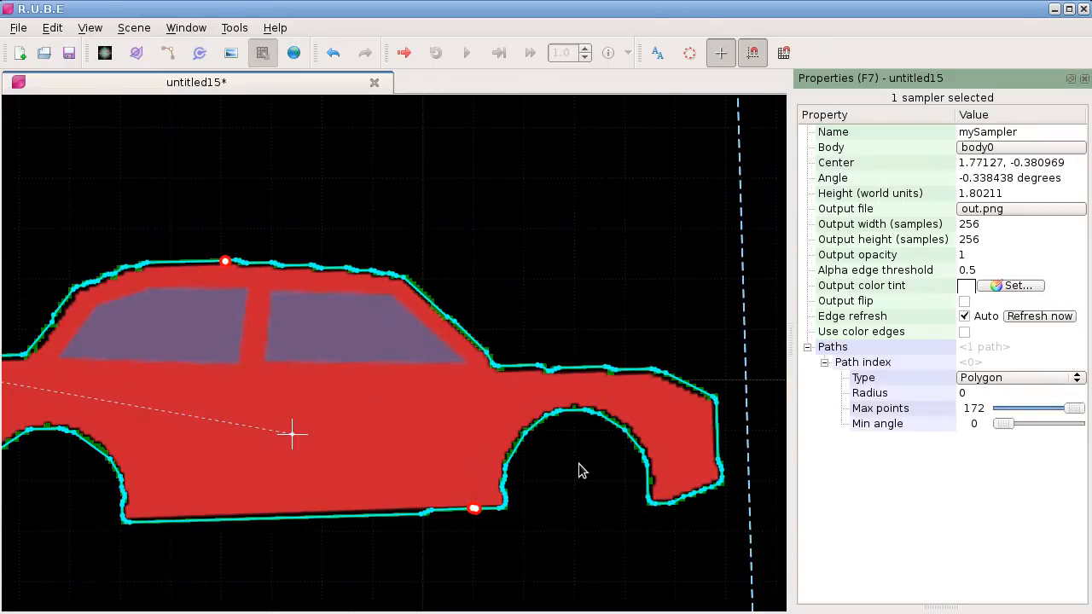
{"action": "scroll", "coordinate": [524, 390], "scroll_direction": "down", "scroll_amount": 3}
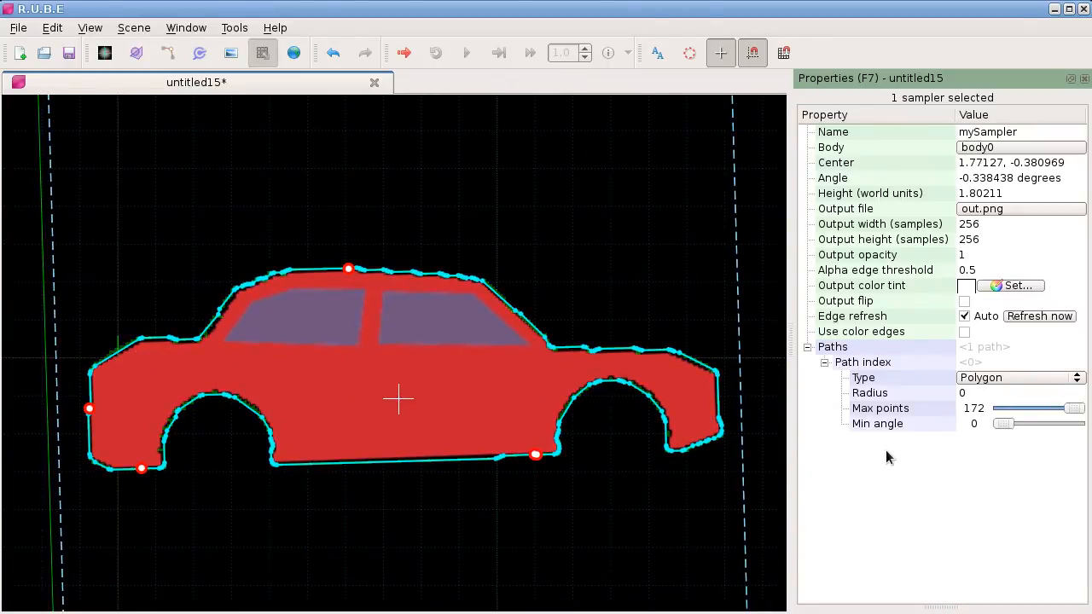
Review the sampler path's type choices, keeping Polygon, and widen the property value column.
{"action": "left_click", "coordinate": [982, 378]}
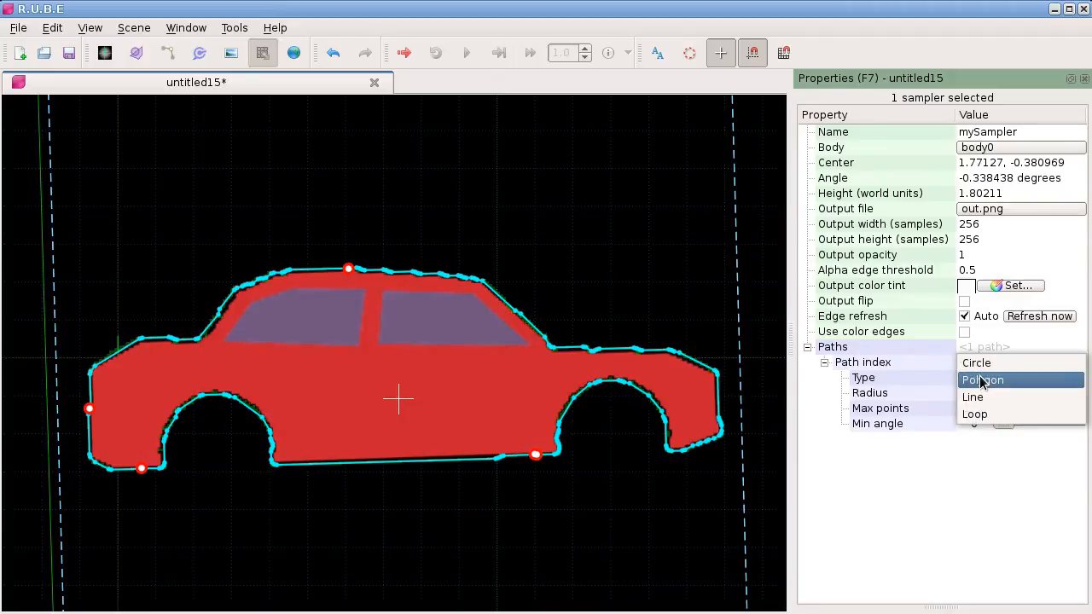
{"action": "left_click", "coordinate": [913, 467]}
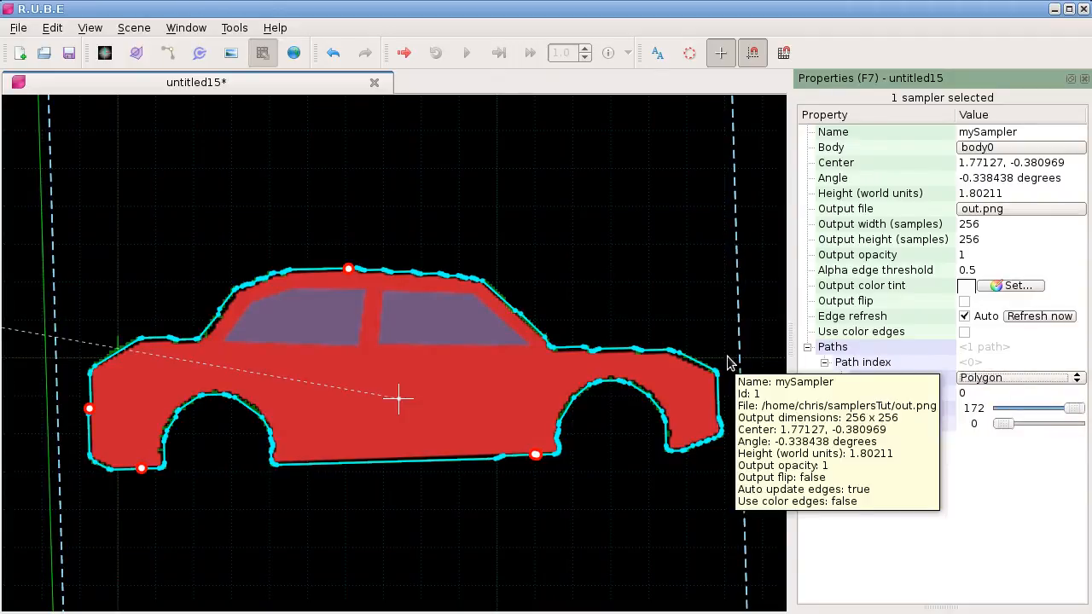
{"action": "right_click", "coordinate": [864, 495]}
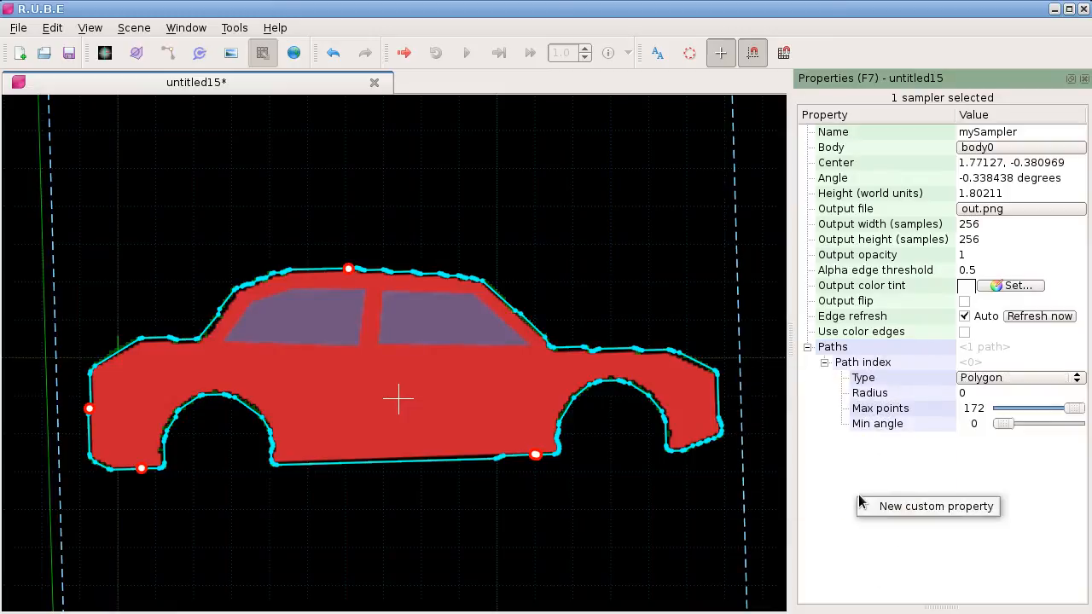
{"action": "left_click", "coordinate": [885, 473]}
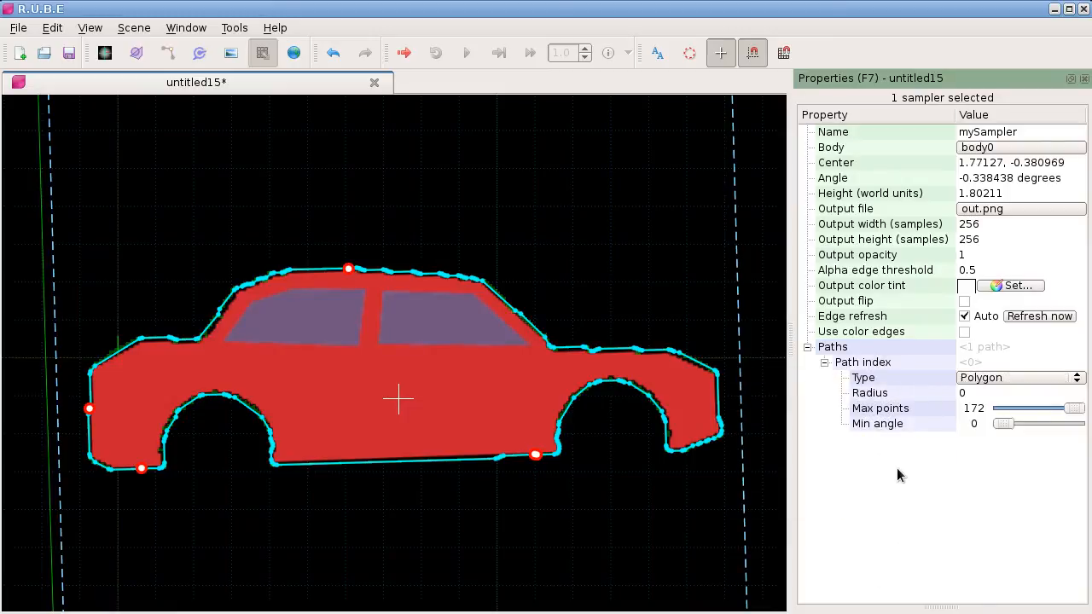
{"action": "left_click", "coordinate": [998, 380]}
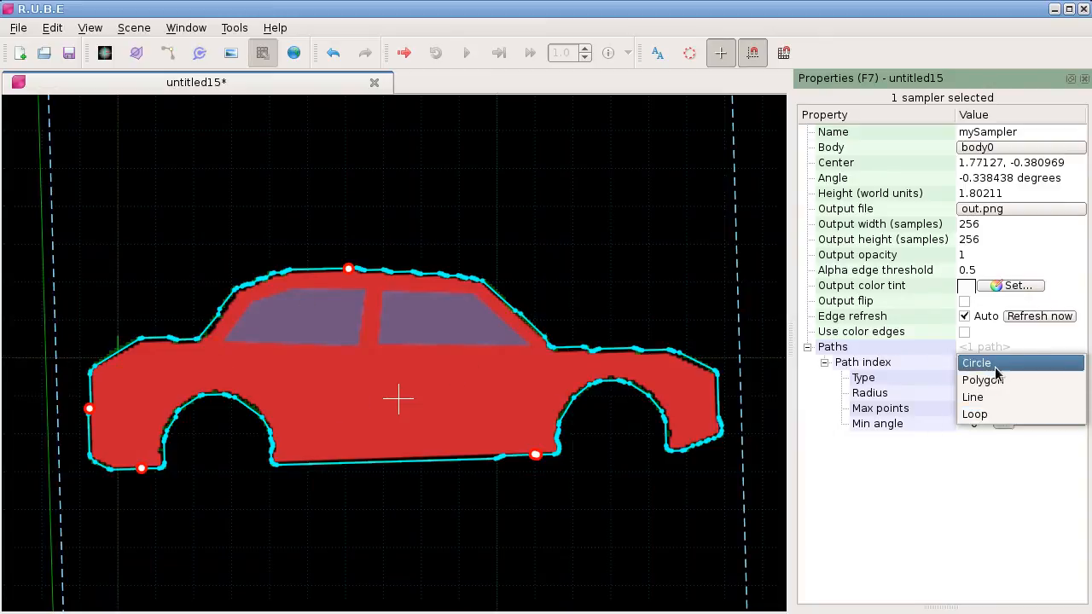
{"action": "left_click", "coordinate": [897, 460]}
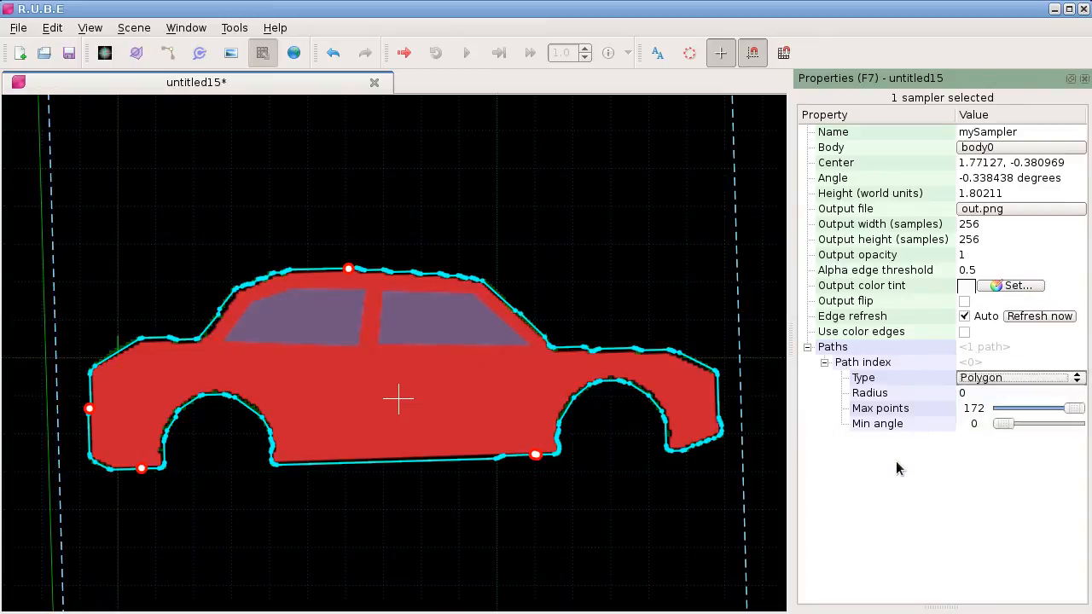
{"action": "left_click", "coordinate": [986, 379]}
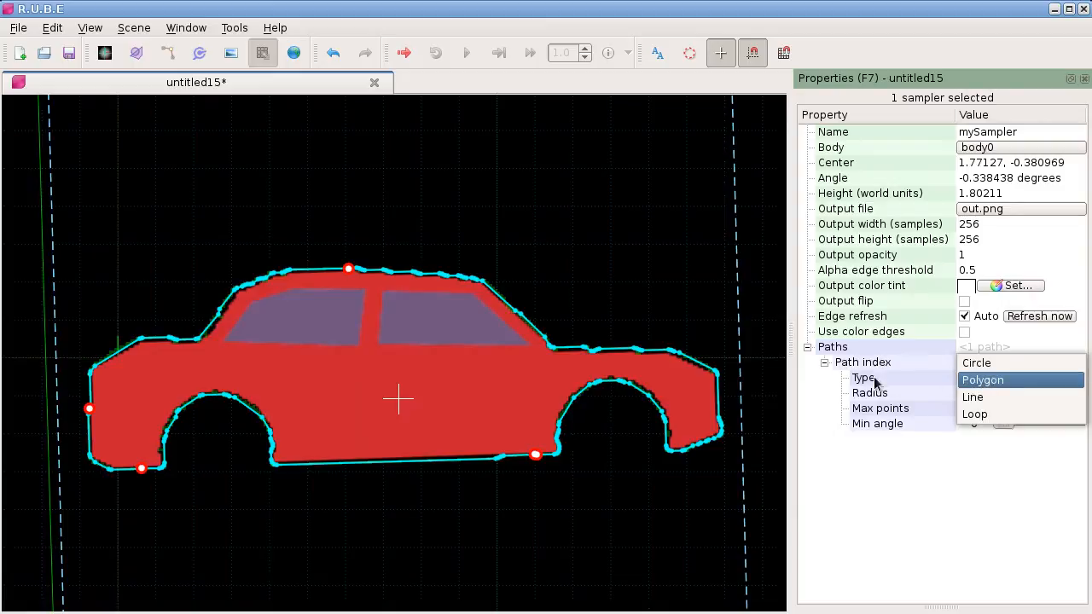
{"action": "left_click", "coordinate": [978, 380]}
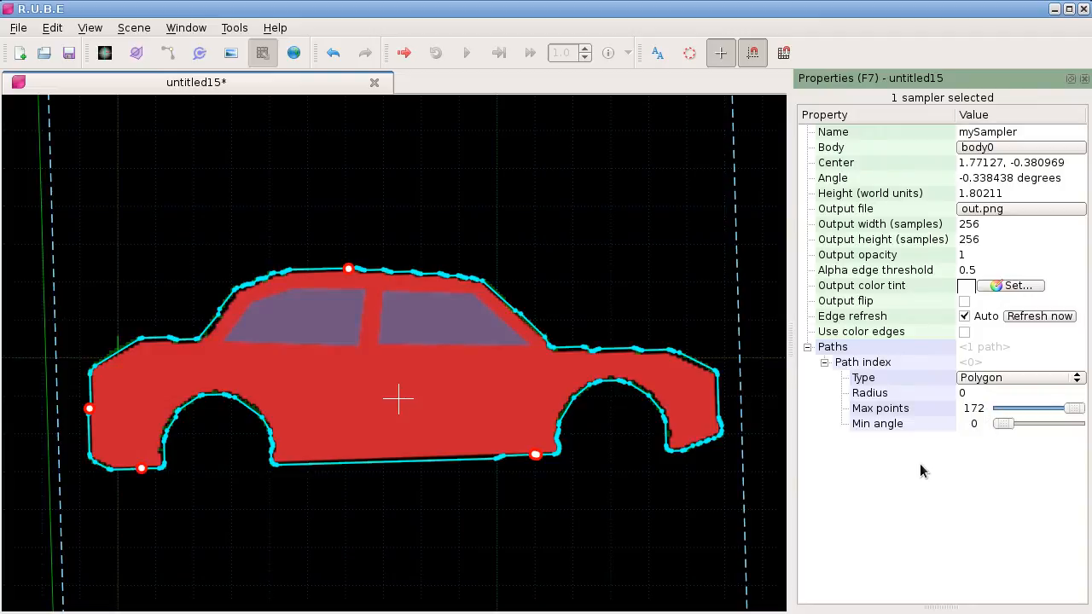
{"action": "left_click_drag", "start_coordinate": [955, 114], "coordinate": [922, 117]}
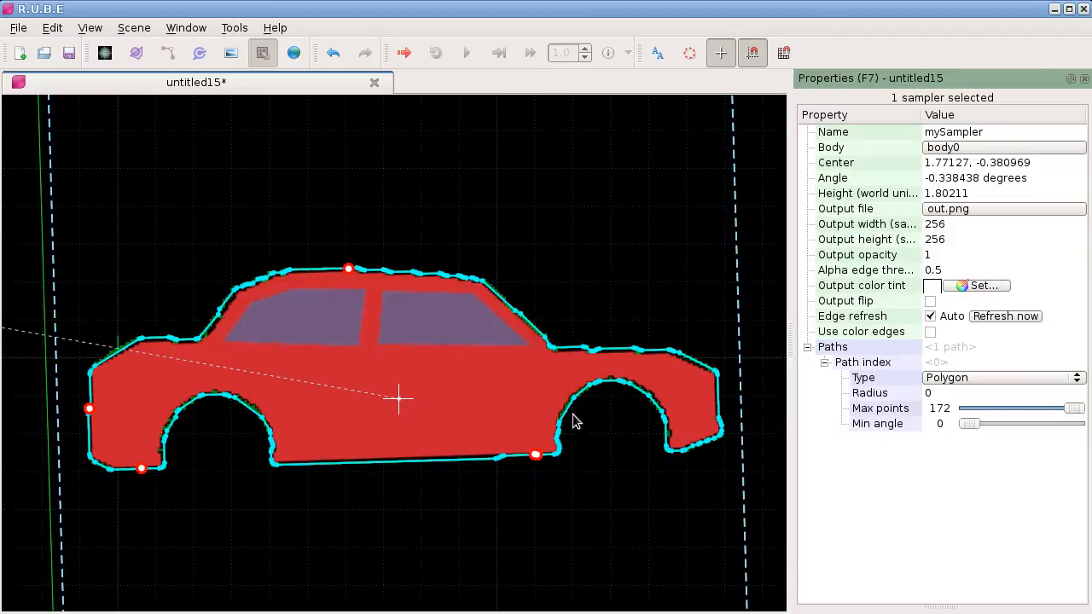
Examine how the edge-following line tracks the edge pixels along the car's roof, sloping window edge and lower body top.
{"action": "scroll", "coordinate": [416, 269], "scroll_direction": "up", "scroll_amount": 5}
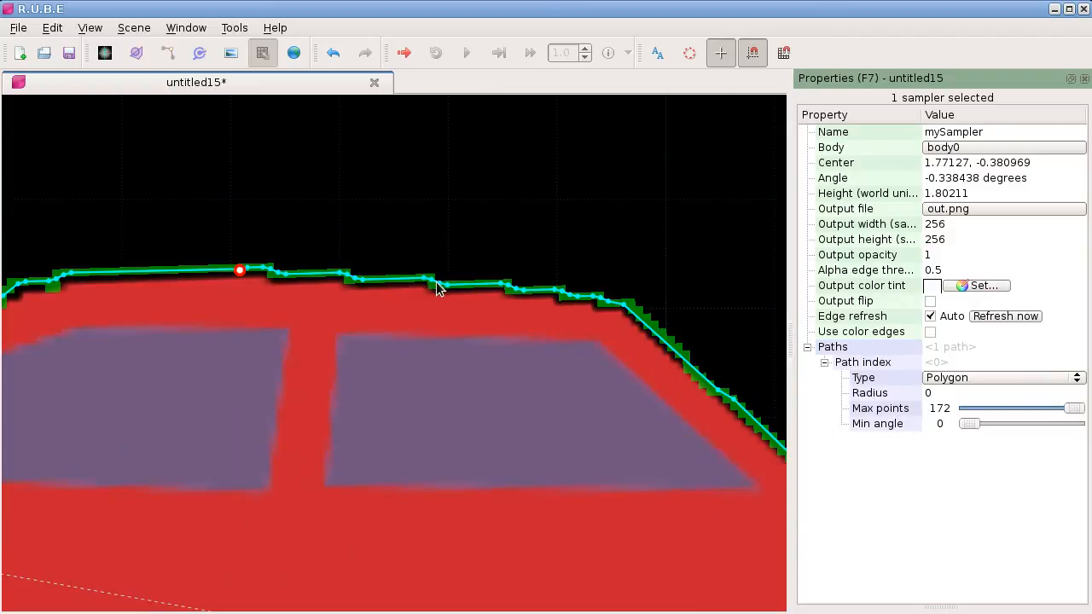
{"action": "right_click_drag", "start_coordinate": [675, 391], "coordinate": [422, 371]}
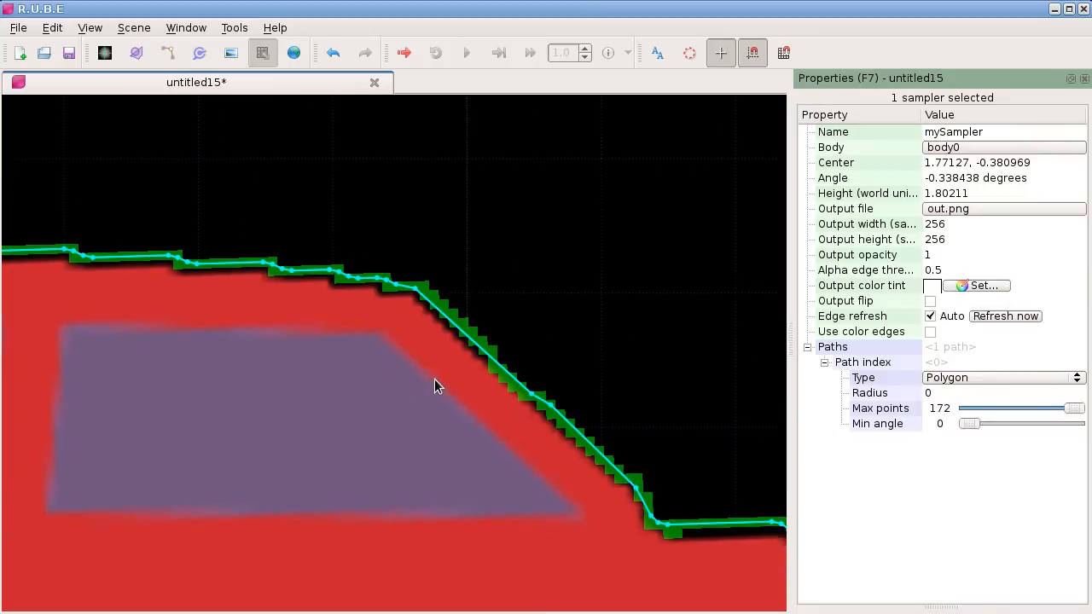
{"action": "scroll", "coordinate": [440, 307], "scroll_direction": "up", "scroll_amount": 4}
{"action": "right_click_drag", "start_coordinate": [302, 319], "coordinate": [371, 375]}
{"action": "scroll", "coordinate": [472, 344], "scroll_direction": "up", "scroll_amount": 3}
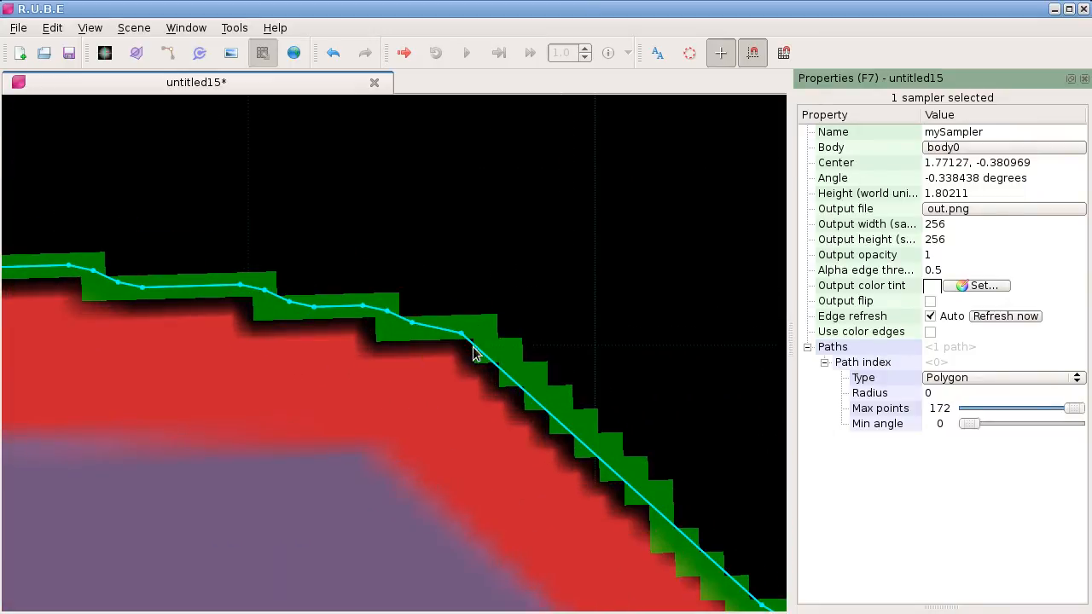
{"action": "right_click_drag", "start_coordinate": [471, 394], "coordinate": [315, 258]}
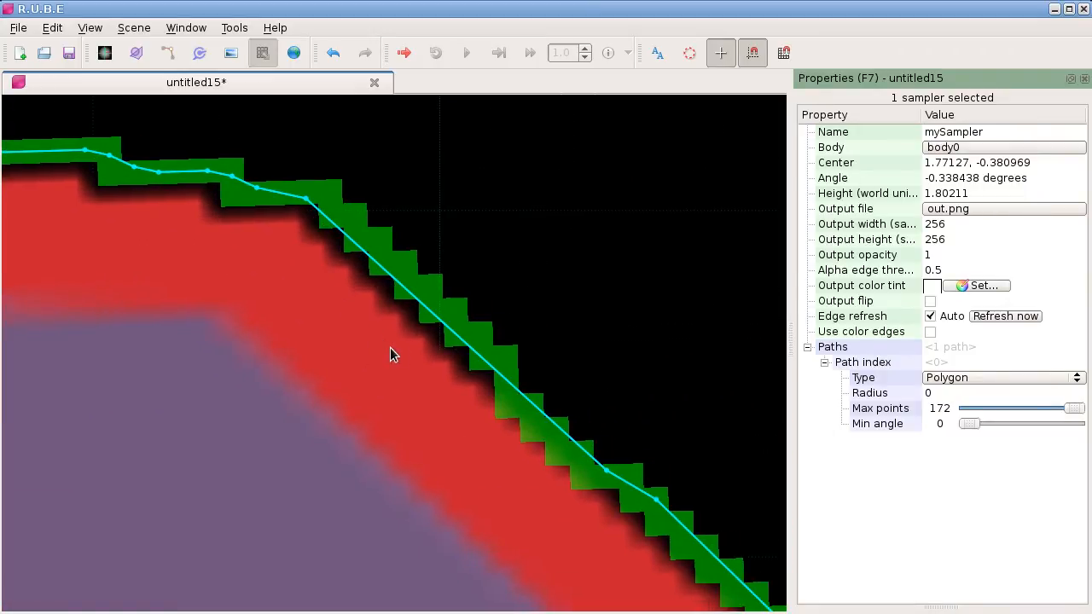
{"action": "right_click_drag", "start_coordinate": [472, 445], "coordinate": [229, 303]}
{"action": "scroll", "coordinate": [236, 294], "scroll_direction": "down", "scroll_amount": 4}
{"action": "right_click_drag", "start_coordinate": [317, 381], "coordinate": [313, 361]}
{"action": "right_click_drag", "start_coordinate": [566, 485], "coordinate": [444, 388]}
{"action": "scroll", "coordinate": [465, 396], "scroll_direction": "up", "scroll_amount": 3}
{"action": "right_click_drag", "start_coordinate": [582, 375], "coordinate": [328, 307]}
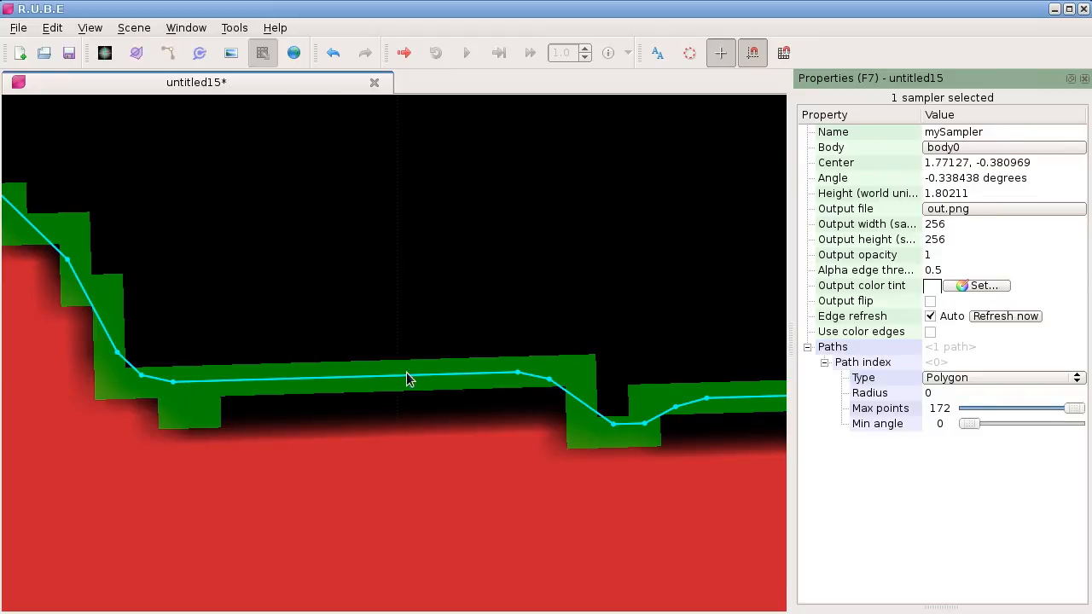
{"action": "middle_click_drag", "start_coordinate": [492, 365], "coordinate": [528, 360]}
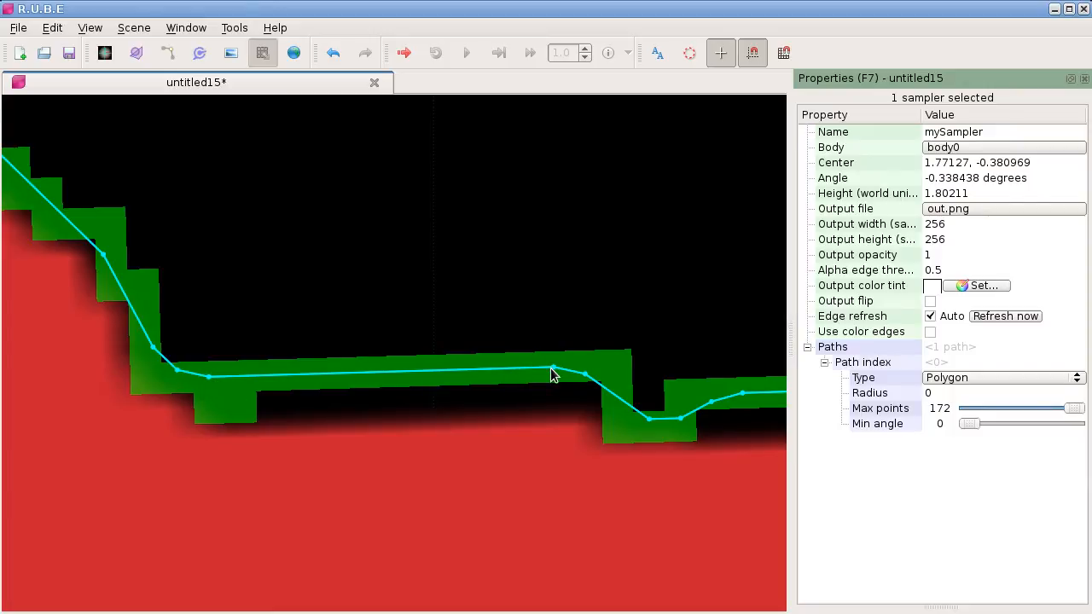
Examine how the edge-following line's points track the small pixel steps along the car body's top, in front of the sloping window edge.
{"action": "scroll", "coordinate": [551, 368], "scroll_direction": "down", "scroll_amount": 5}
{"action": "scroll", "coordinate": [482, 396], "scroll_direction": "up", "scroll_amount": 5}
{"action": "middle_click_drag", "start_coordinate": [545, 424], "coordinate": [316, 467]}
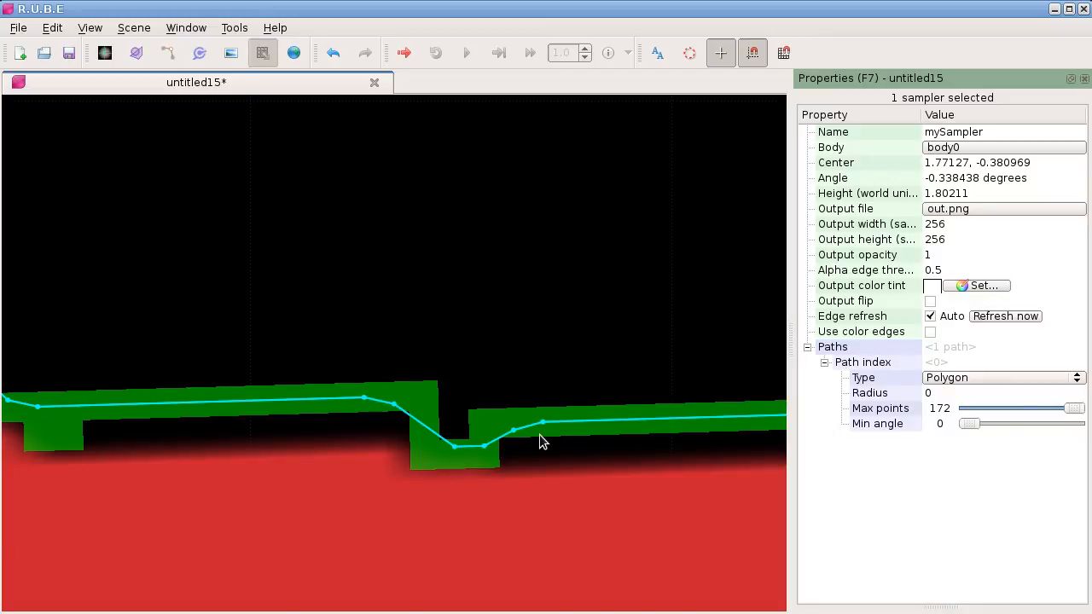
{"action": "scroll", "coordinate": [539, 435], "scroll_direction": "down", "scroll_amount": 3}
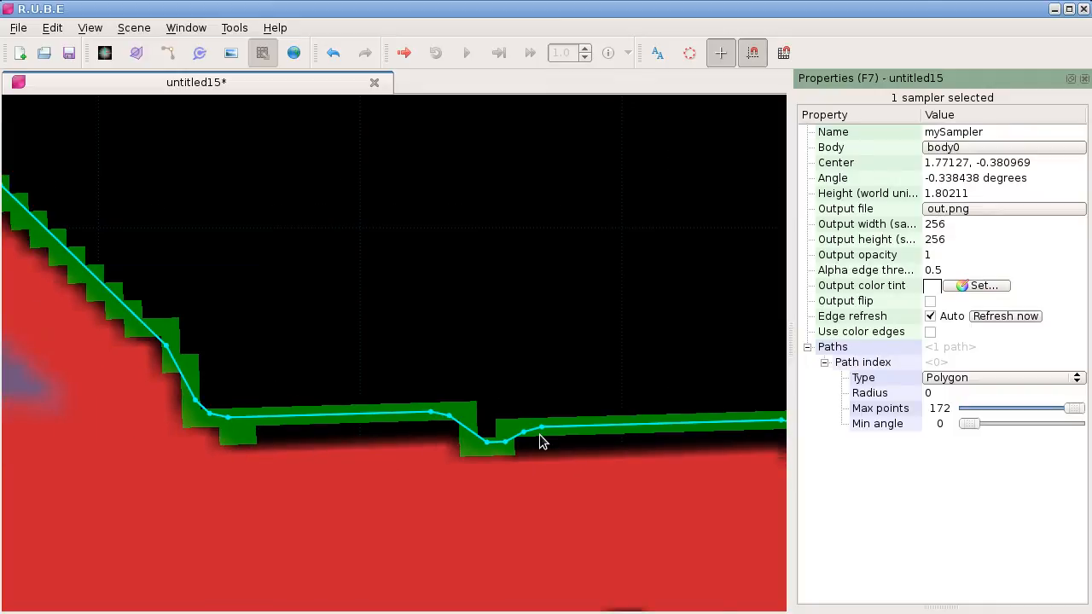
{"action": "scroll", "coordinate": [539, 435], "scroll_direction": "down", "scroll_amount": 5}
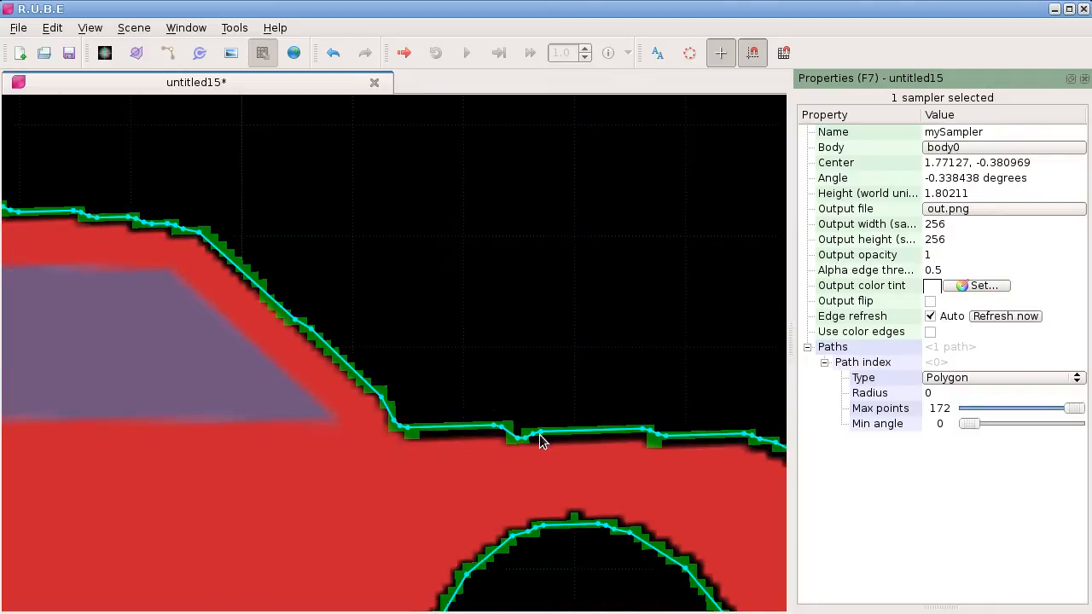
{"action": "scroll", "coordinate": [539, 434], "scroll_direction": "down", "scroll_amount": 3}
Inspect the closely spaced path points at each pixel step along the car's roof.
{"action": "right_click_drag", "start_coordinate": [276, 366], "coordinate": [424, 381]}
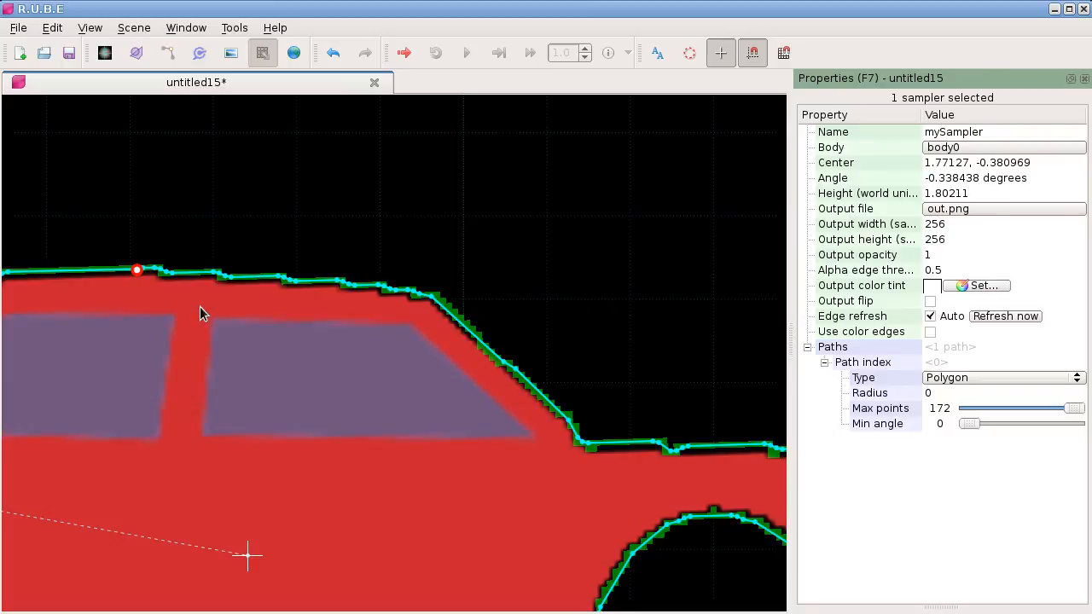
{"action": "right_click_drag", "start_coordinate": [205, 303], "coordinate": [328, 386]}
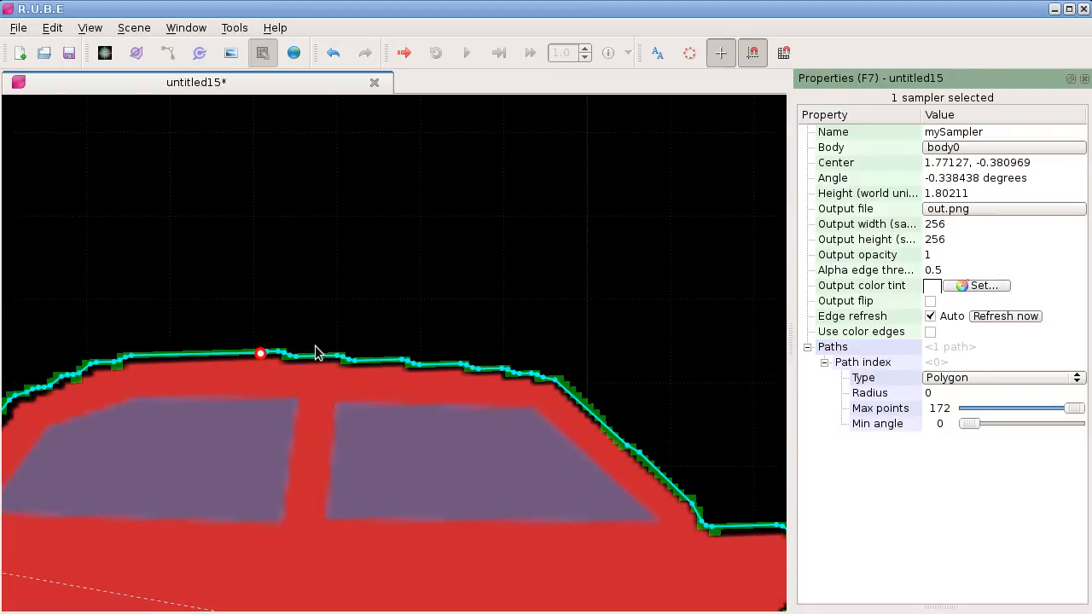
{"action": "scroll", "coordinate": [309, 317], "scroll_direction": "up", "scroll_amount": 3}
{"action": "scroll", "coordinate": [529, 430], "scroll_direction": "up", "scroll_amount": 2}
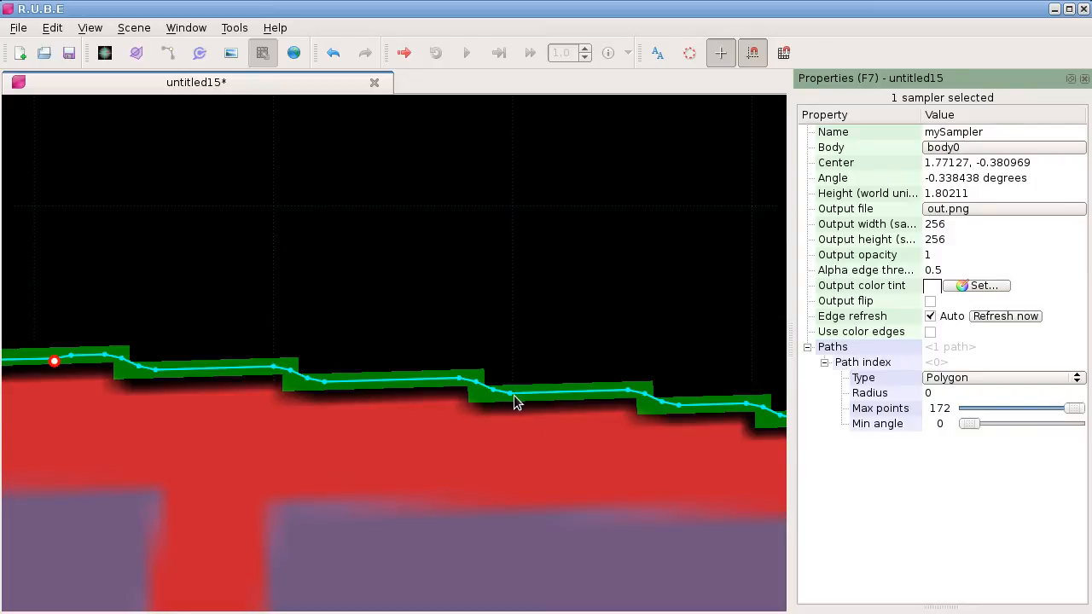
{"action": "scroll", "coordinate": [540, 402], "scroll_direction": "down", "scroll_amount": 2}
{"action": "right_click_drag", "start_coordinate": [557, 392], "coordinate": [473, 378]}
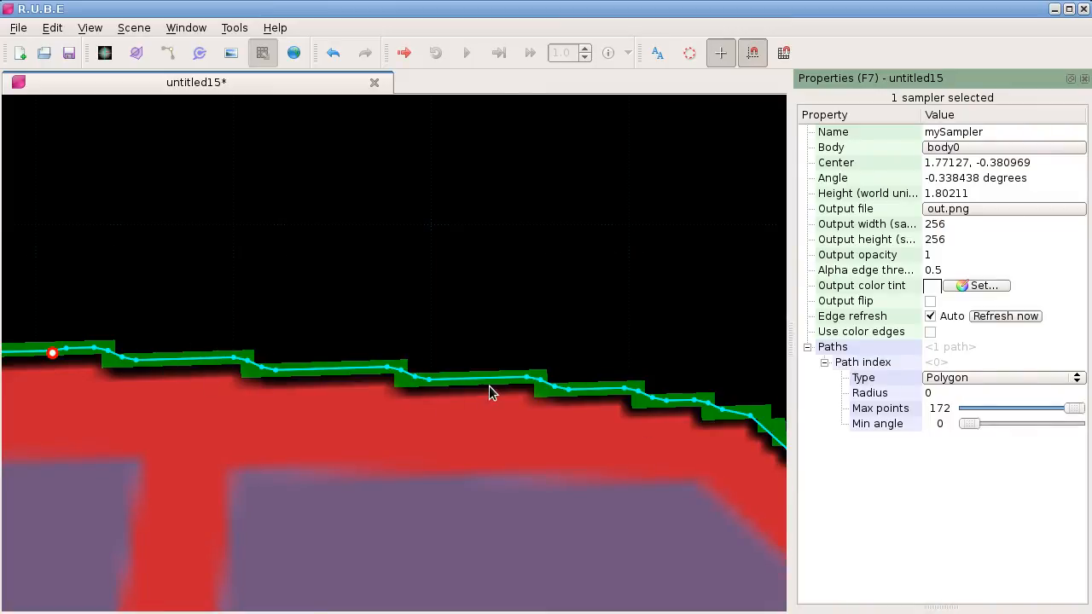
View the sampler path around the whole car outline.
{"action": "scroll", "coordinate": [489, 386], "scroll_direction": "down", "scroll_amount": 4}
{"action": "right_click_drag", "start_coordinate": [348, 448], "coordinate": [395, 339]}
{"action": "scroll", "coordinate": [395, 343], "scroll_direction": "down", "scroll_amount": 3}
{"action": "scroll", "coordinate": [398, 359], "scroll_direction": "down", "scroll_amount": 2}
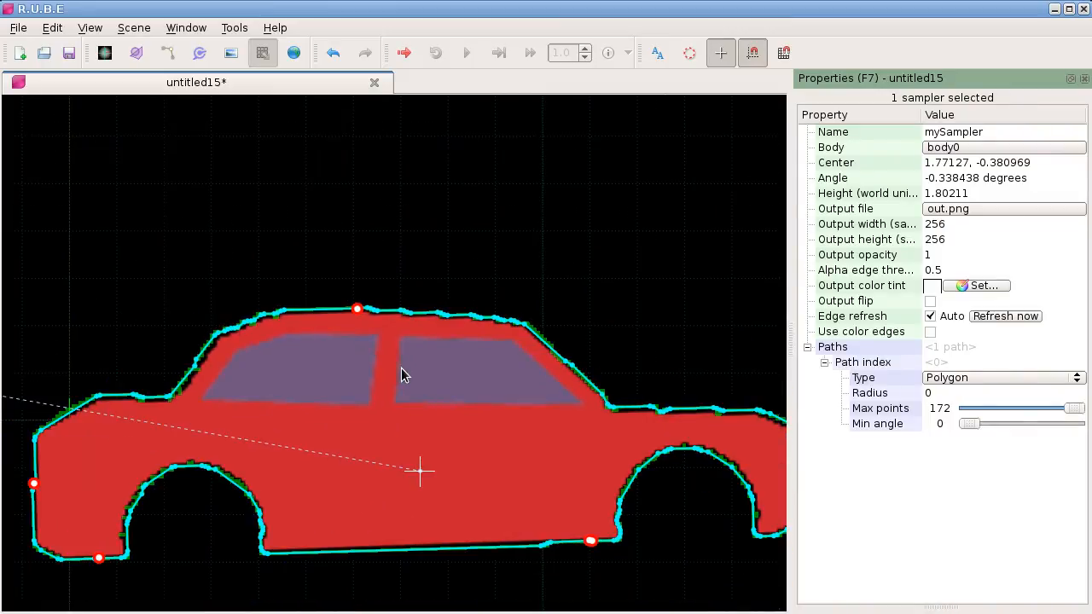
{"action": "scroll", "coordinate": [458, 399], "scroll_direction": "down", "scroll_amount": 3}
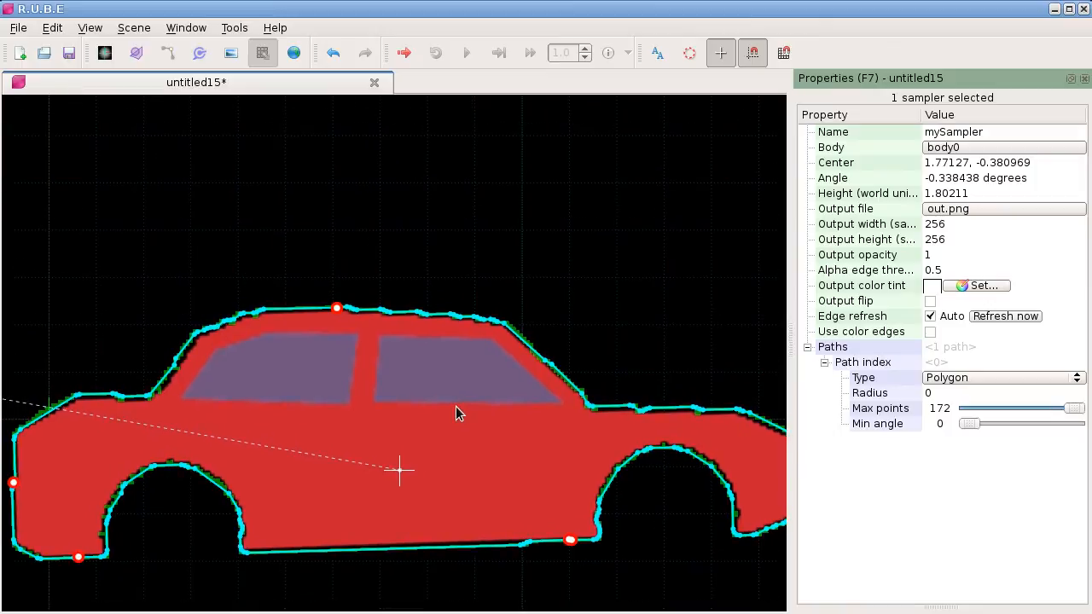
{"action": "right_click_drag", "start_coordinate": [453, 409], "coordinate": [442, 405]}
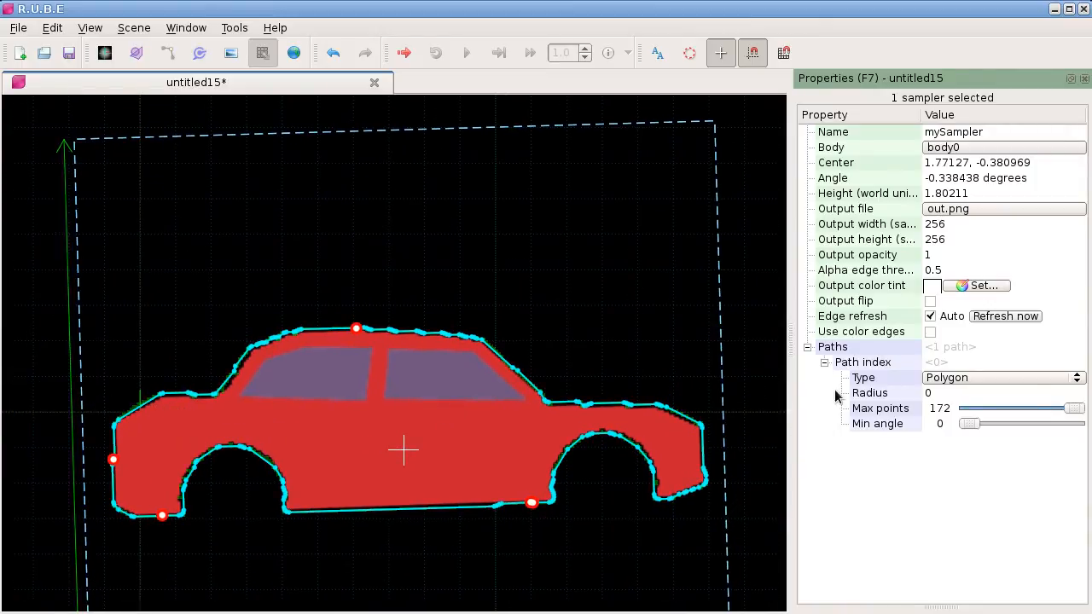
Reduce the sampler path's max points to 31 and view the simplified car outline.
{"action": "mouse_move", "coordinate": [1074, 410]}
{"action": "left_mouse_down"}
{"action": "mouse_move", "coordinate": [980, 410]}
{"action": "mouse_move", "coordinate": [990, 410]}
{"action": "left_mouse_up"}
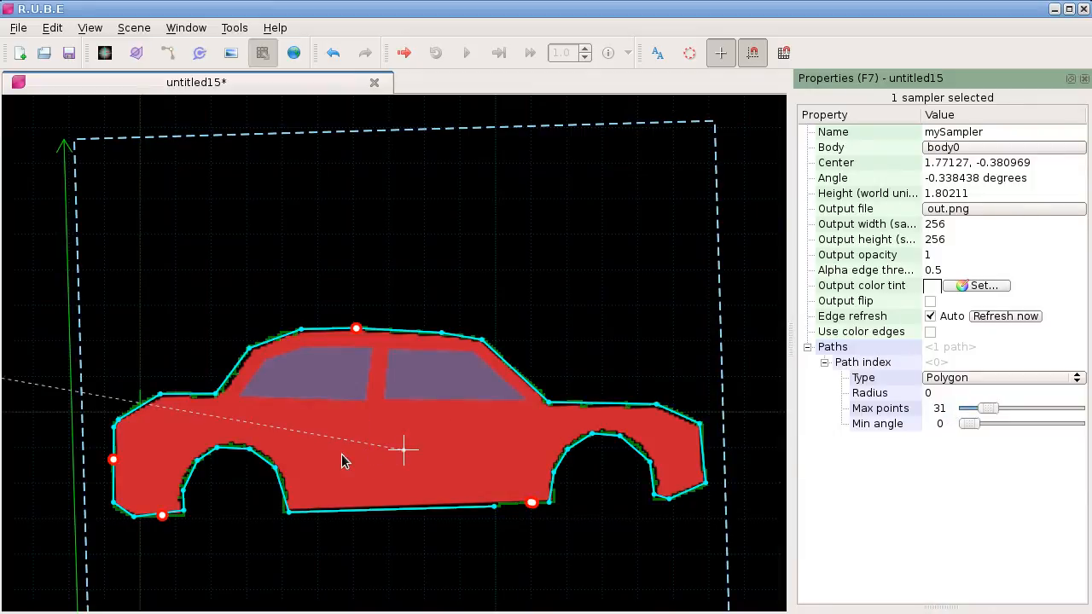
{"action": "scroll", "coordinate": [359, 422], "scroll_direction": "down", "scroll_amount": 3}
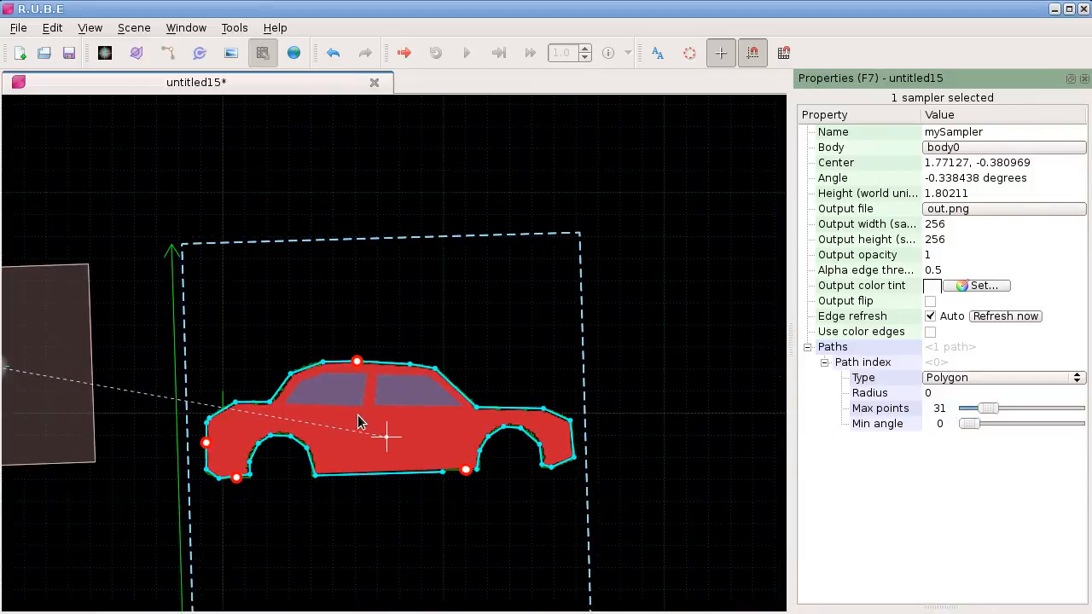
{"action": "scroll", "coordinate": [358, 422], "scroll_direction": "up", "scroll_amount": 4}
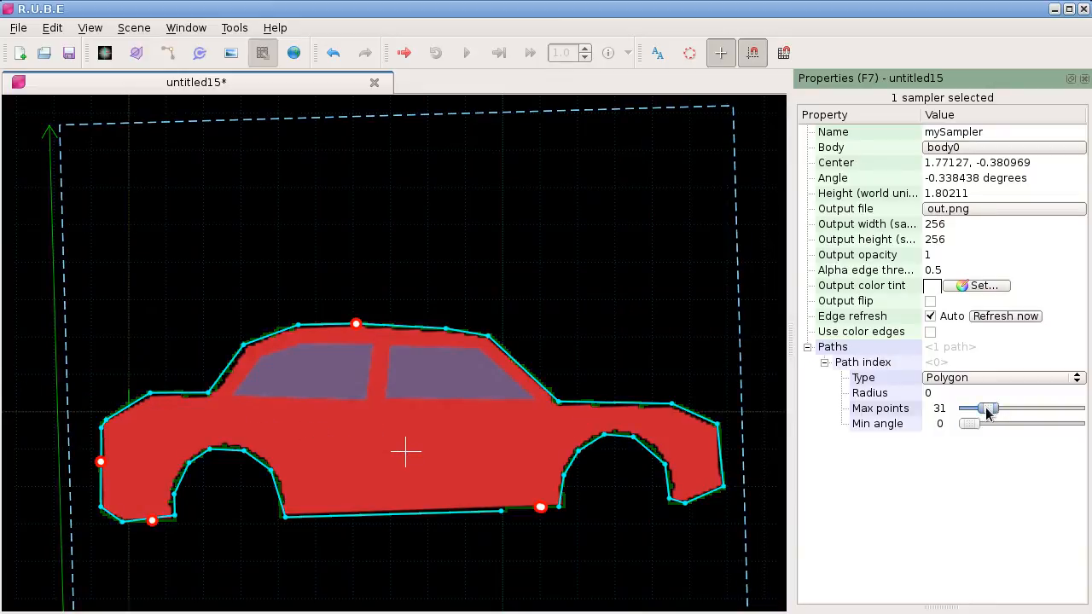
Widen the properties area for finer control and step the path's max points through 29 and 30 to 31.
{"action": "left_click_drag", "start_coordinate": [987, 409], "coordinate": [986, 410]}
{"action": "left_click_drag", "start_coordinate": [791, 336], "coordinate": [536, 327]}
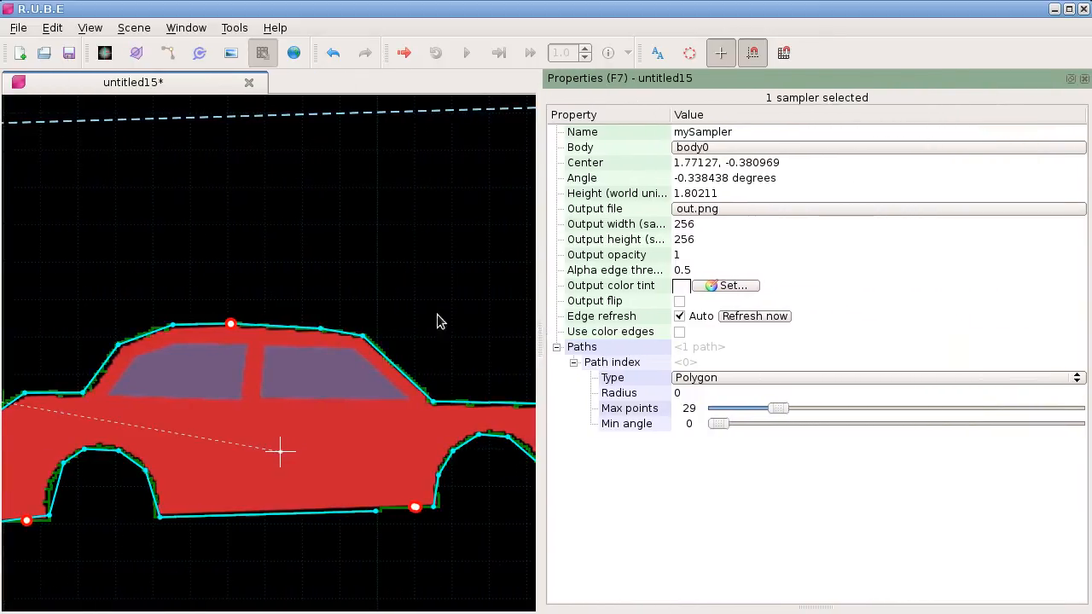
{"action": "right_click_drag", "start_coordinate": [301, 268], "coordinate": [396, 275]}
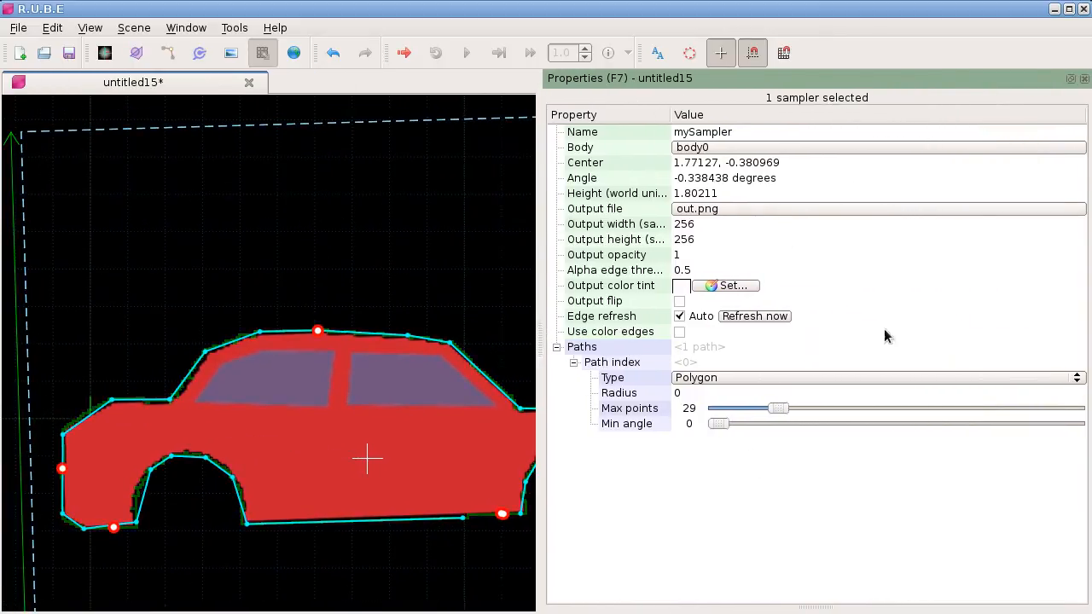
{"action": "left_click_drag", "start_coordinate": [777, 409], "coordinate": [778, 410]}
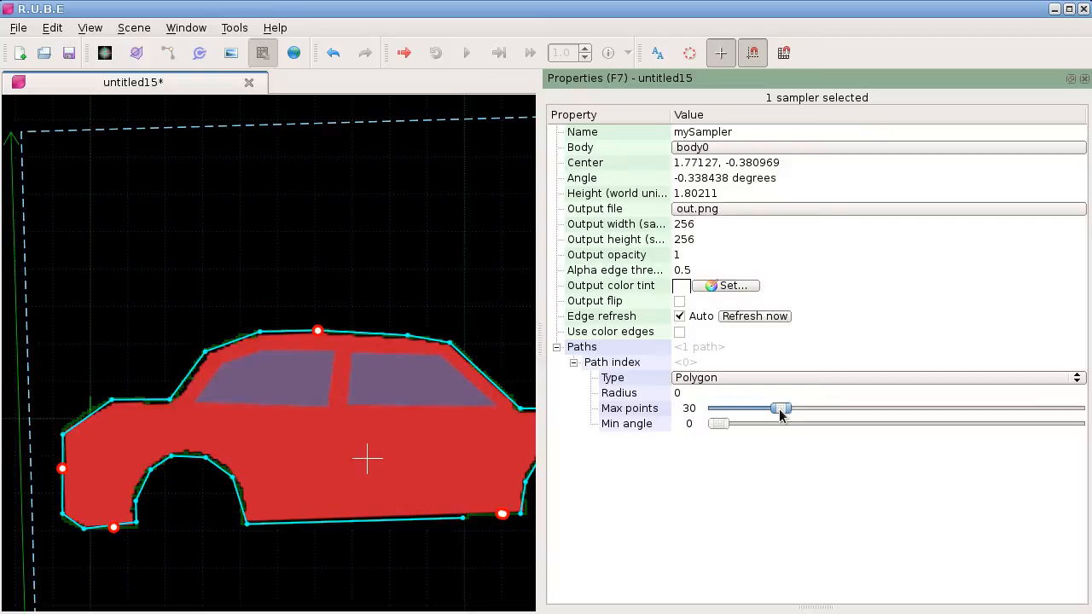
{"action": "left_click_drag", "start_coordinate": [780, 409], "coordinate": [783, 409]}
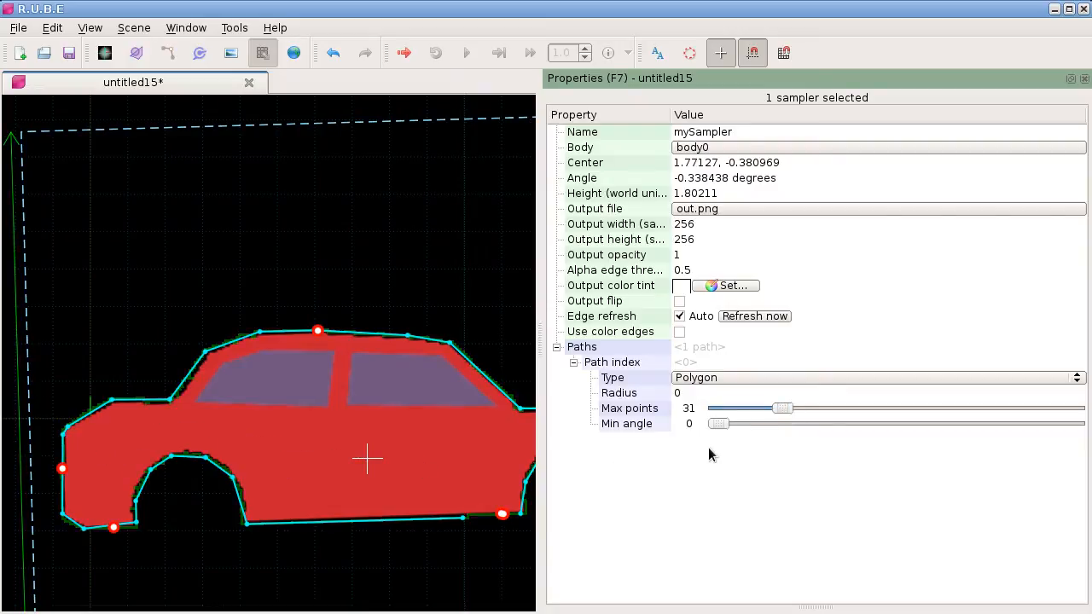
{"action": "left_click_drag", "start_coordinate": [784, 413], "coordinate": [782, 414]}
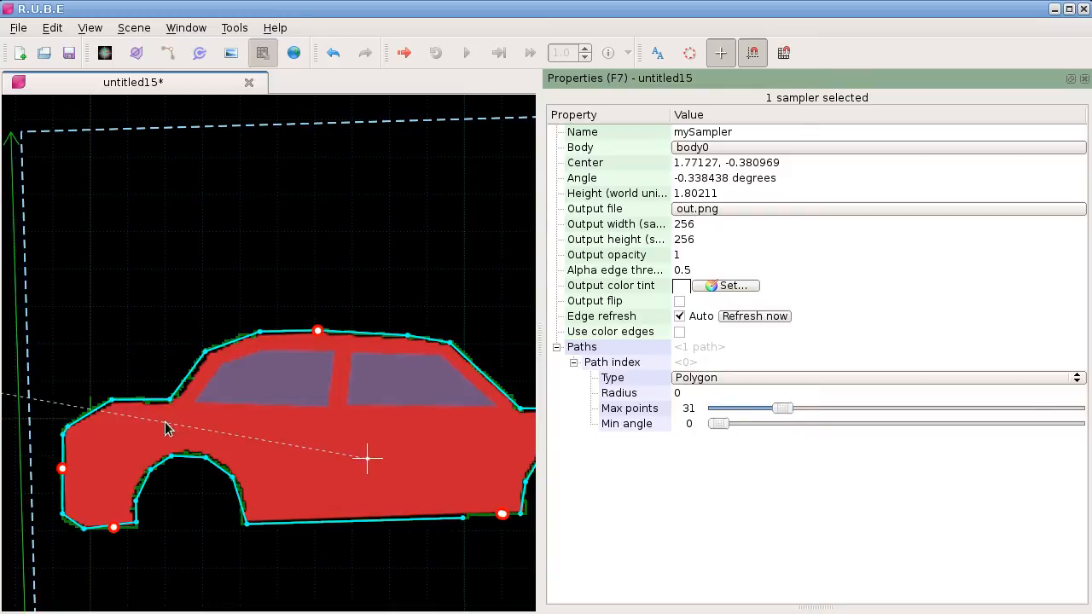
Examine how the simplified 31-point path fits the edge pixels around the car's upper corner and end profile.
{"action": "left_click_drag", "start_coordinate": [40, 378], "coordinate": [128, 459]}
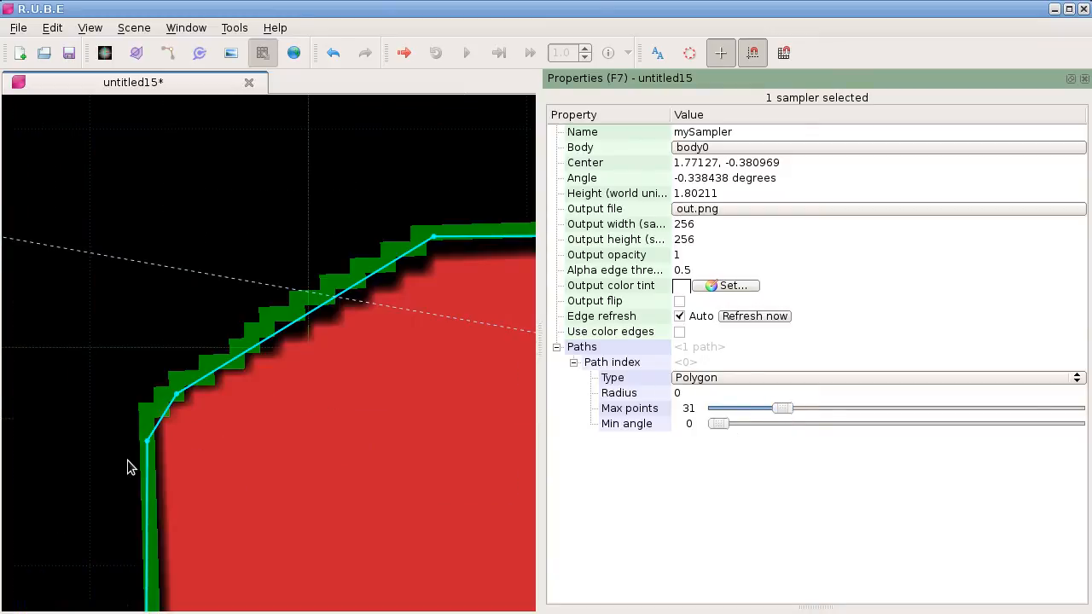
{"action": "right_click_drag", "start_coordinate": [377, 373], "coordinate": [339, 423]}
{"action": "scroll", "coordinate": [340, 422], "scroll_direction": "down", "scroll_amount": 1}
{"action": "scroll", "coordinate": [257, 446], "scroll_direction": "up", "scroll_amount": 1}
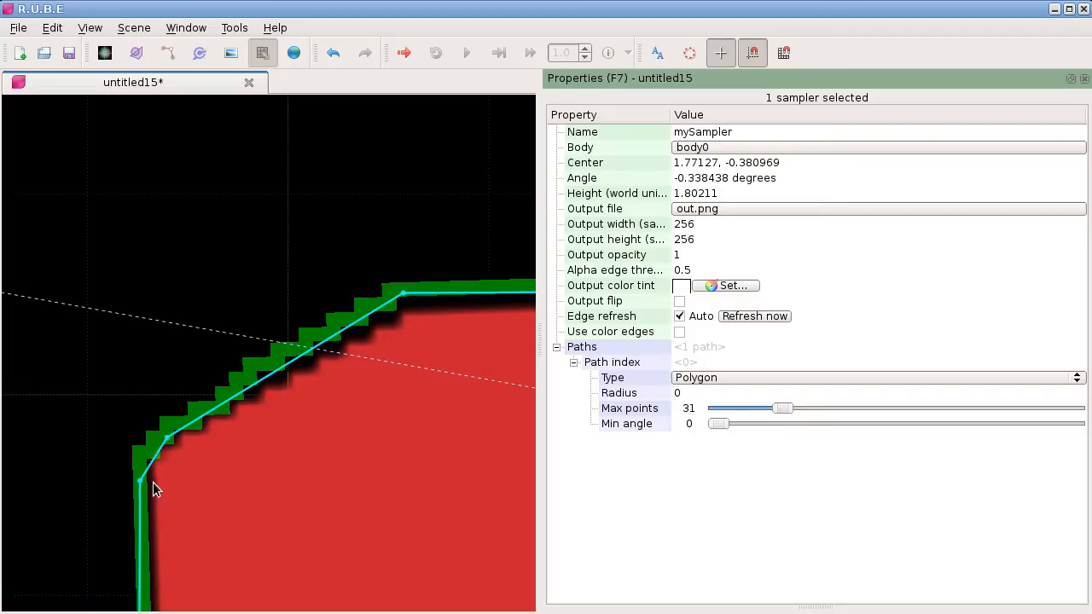
{"action": "scroll", "coordinate": [340, 323], "scroll_direction": "down", "scroll_amount": 1}
{"action": "scroll", "coordinate": [335, 338], "scroll_direction": "down", "scroll_amount": 1}
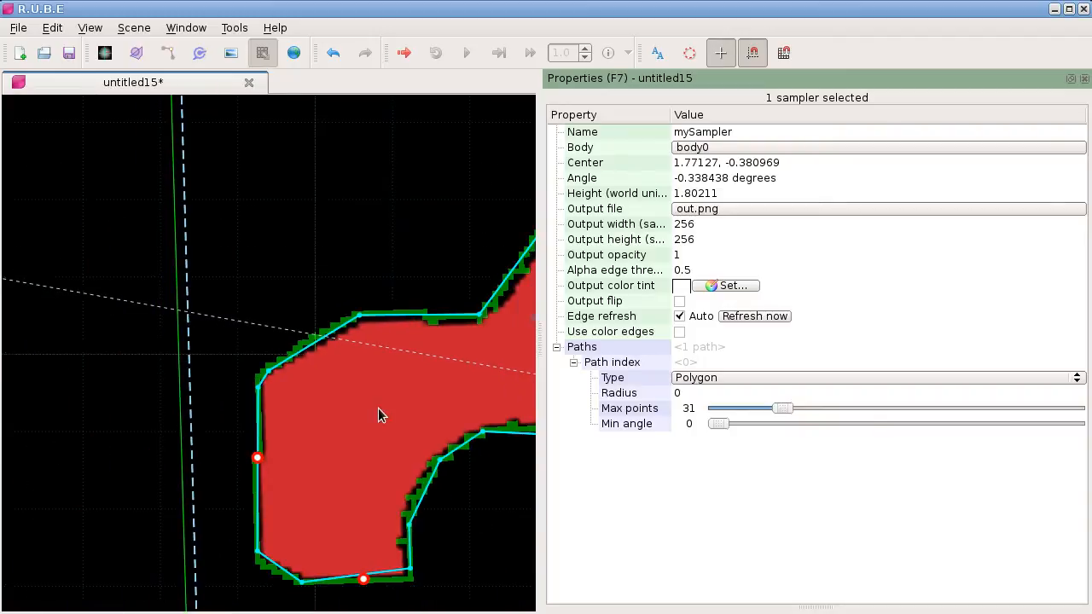
{"action": "scroll", "coordinate": [265, 423], "scroll_direction": "down", "scroll_amount": 2}
{"action": "scroll", "coordinate": [255, 487], "scroll_direction": "up", "scroll_amount": 3}
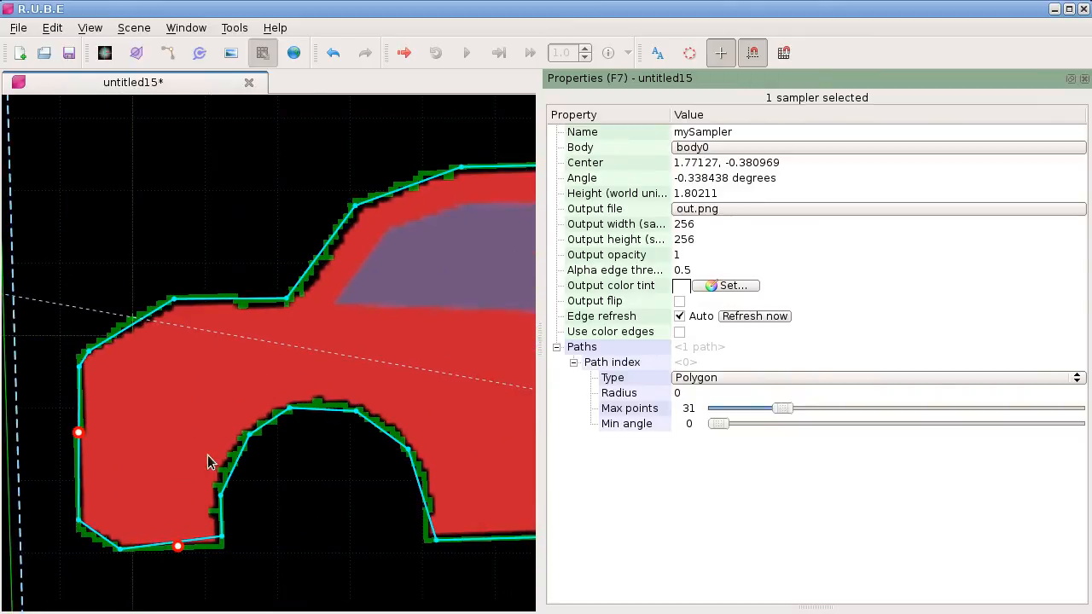
Inspect the simplified path around the wheel arches, roof and sloping window edge, and view the whole car.
{"action": "middle_click_drag", "start_coordinate": [315, 463], "coordinate": [171, 417]}
{"action": "middle_click_drag", "start_coordinate": [265, 305], "coordinate": [216, 485]}
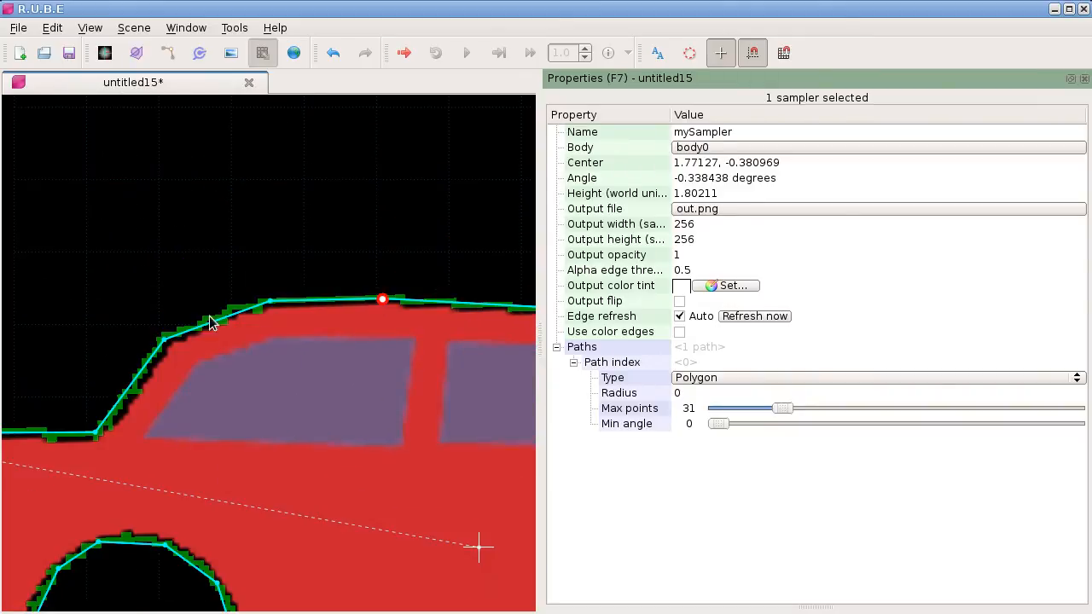
{"action": "middle_click_drag", "start_coordinate": [469, 245], "coordinate": [232, 195]}
{"action": "middle_click_drag", "start_coordinate": [410, 407], "coordinate": [235, 296]}
{"action": "scroll", "coordinate": [240, 317], "scroll_direction": "down", "scroll_amount": 5}
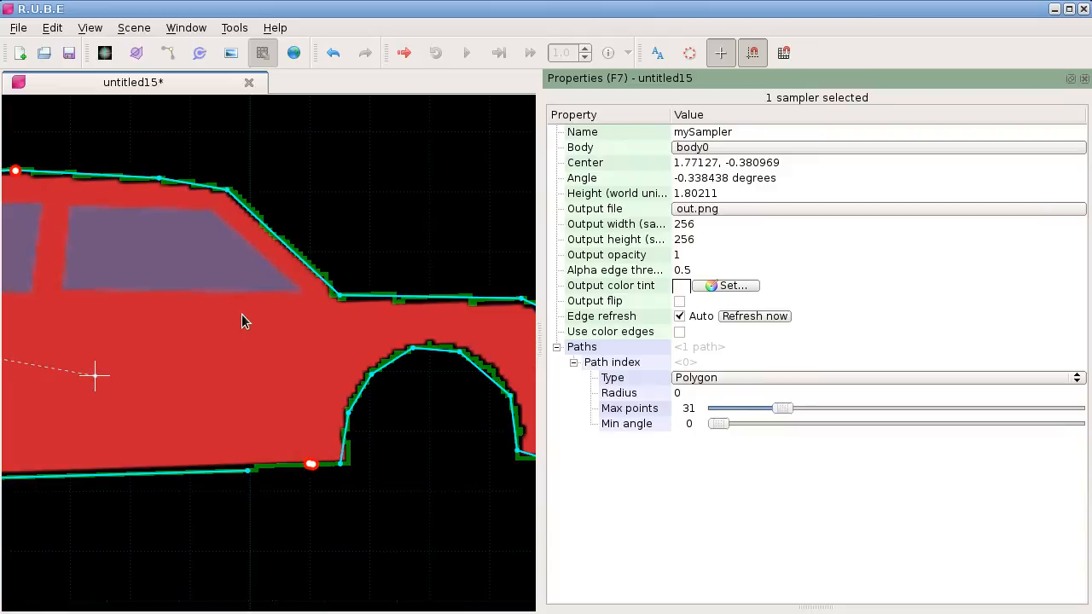
{"action": "scroll", "coordinate": [273, 341], "scroll_direction": "down", "scroll_amount": 4}
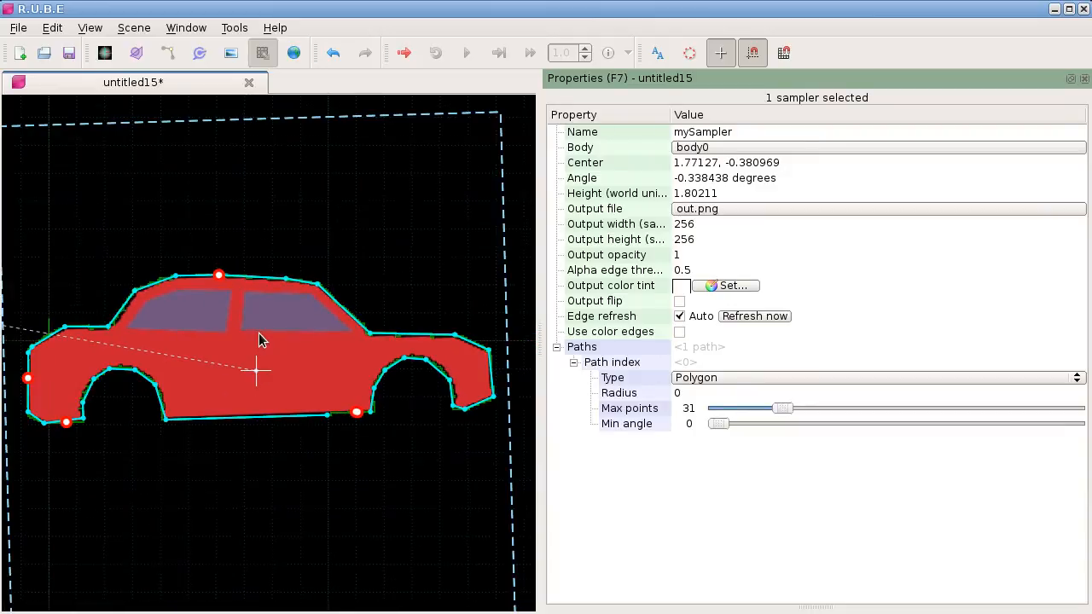
{"action": "middle_click_drag", "start_coordinate": [273, 347], "coordinate": [270, 354]}
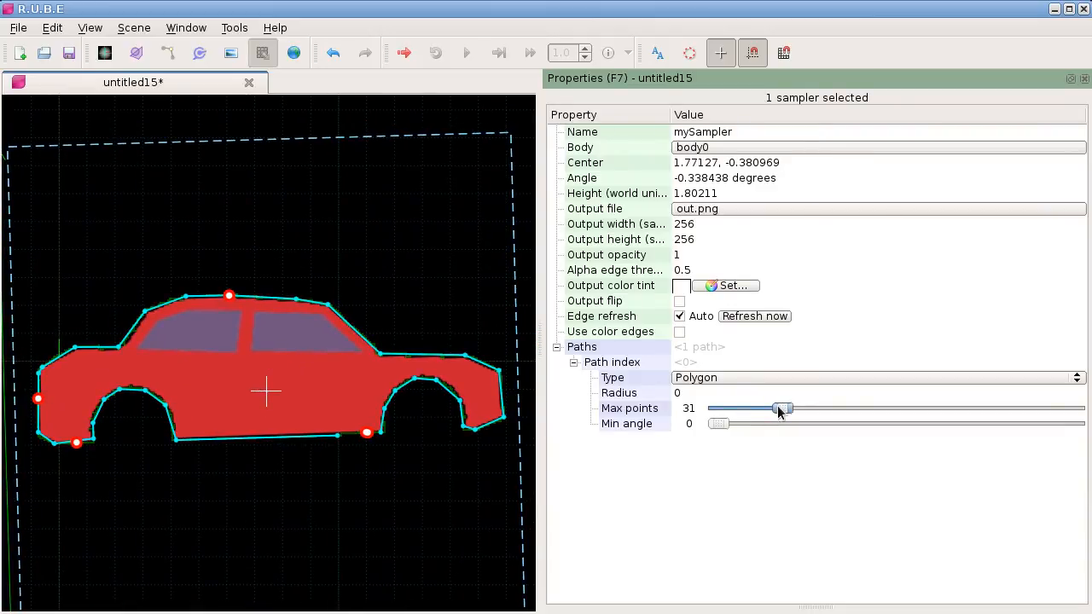
Raise the sampler path's max points to 172.
{"action": "mouse_move", "coordinate": [780, 411]}
{"action": "left_mouse_down"}
{"action": "mouse_move", "coordinate": [758, 412]}
{"action": "mouse_move", "coordinate": [780, 414]}
{"action": "left_mouse_up"}
{"action": "mouse_move", "coordinate": [780, 414]}
{"action": "left_mouse_down"}
{"action": "mouse_move", "coordinate": [1029, 424]}
{"action": "mouse_move", "coordinate": [1078, 413]}
{"action": "mouse_move", "coordinate": [949, 413]}
{"action": "mouse_move", "coordinate": [1085, 414]}
{"action": "left_mouse_up"}
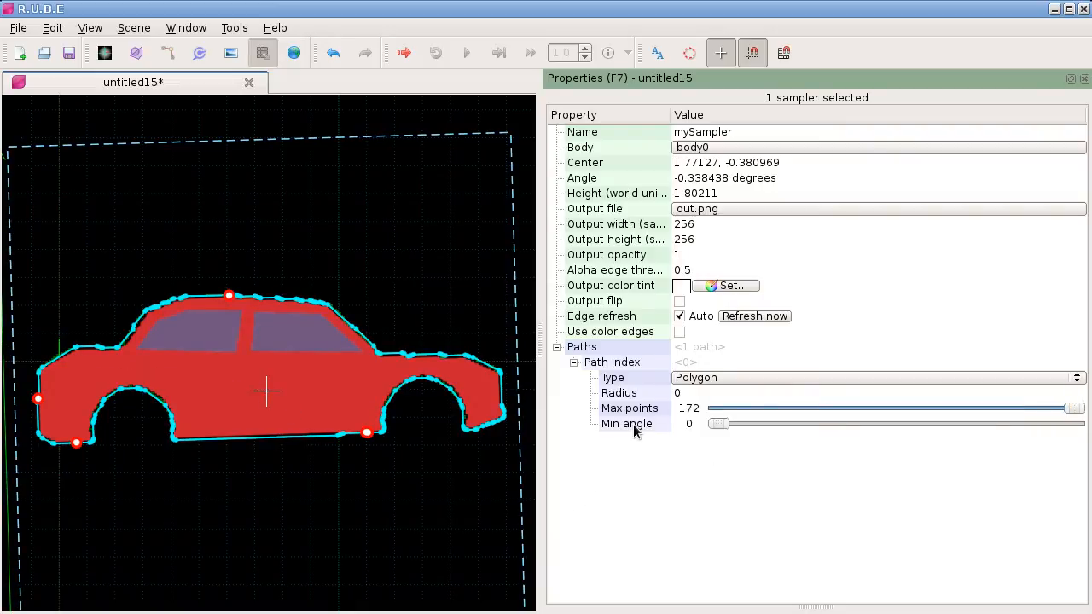
{"action": "mouse_move", "coordinate": [634, 431]}
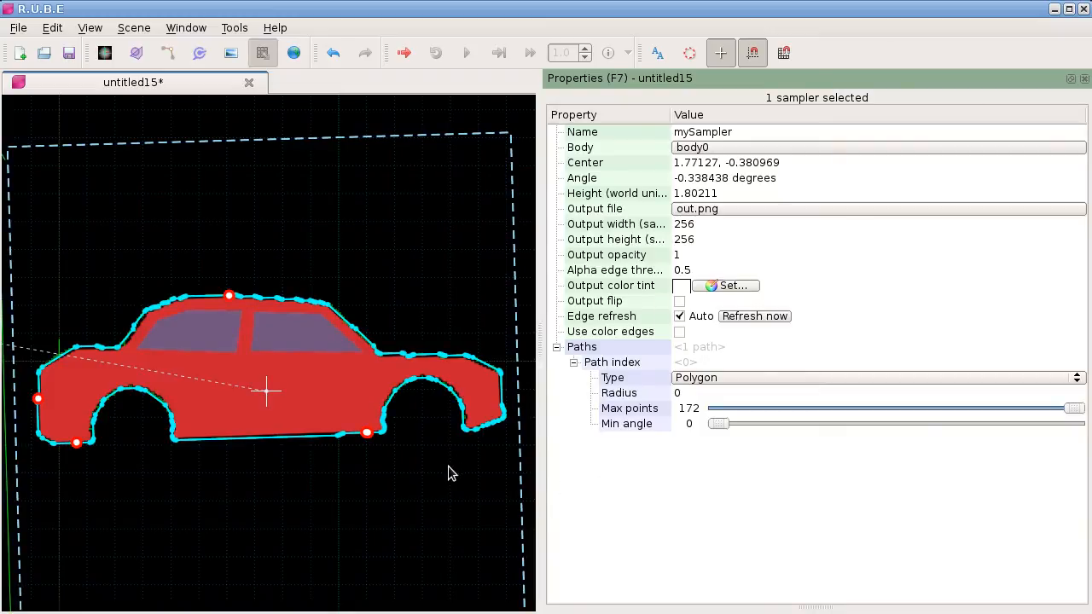
{"action": "mouse_move", "coordinate": [445, 478]}
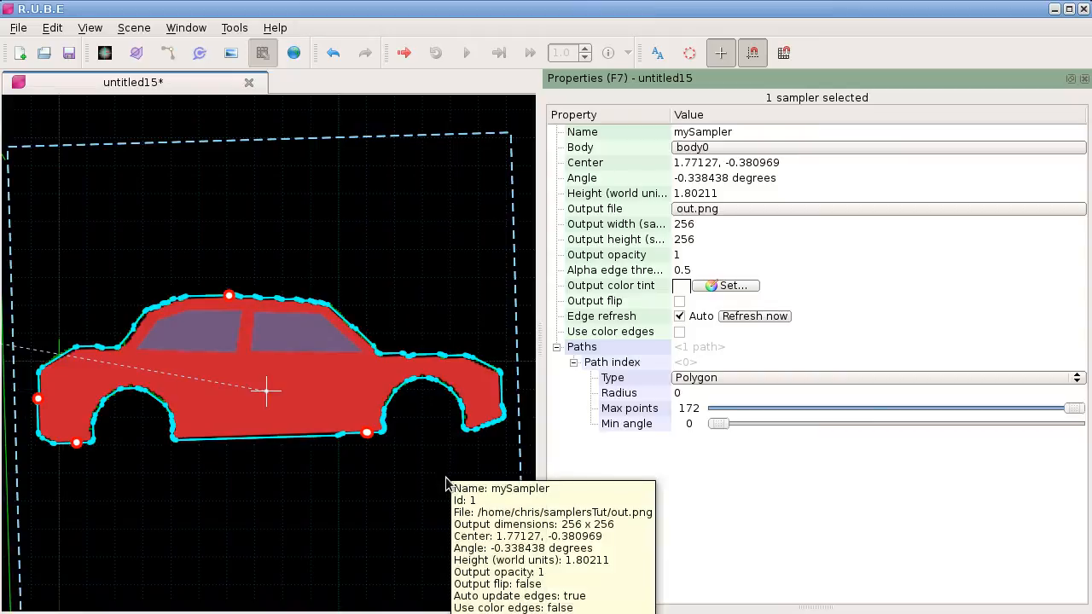
{"action": "right_click", "coordinate": [299, 478]}
{"action": "left_click", "coordinate": [255, 499]}
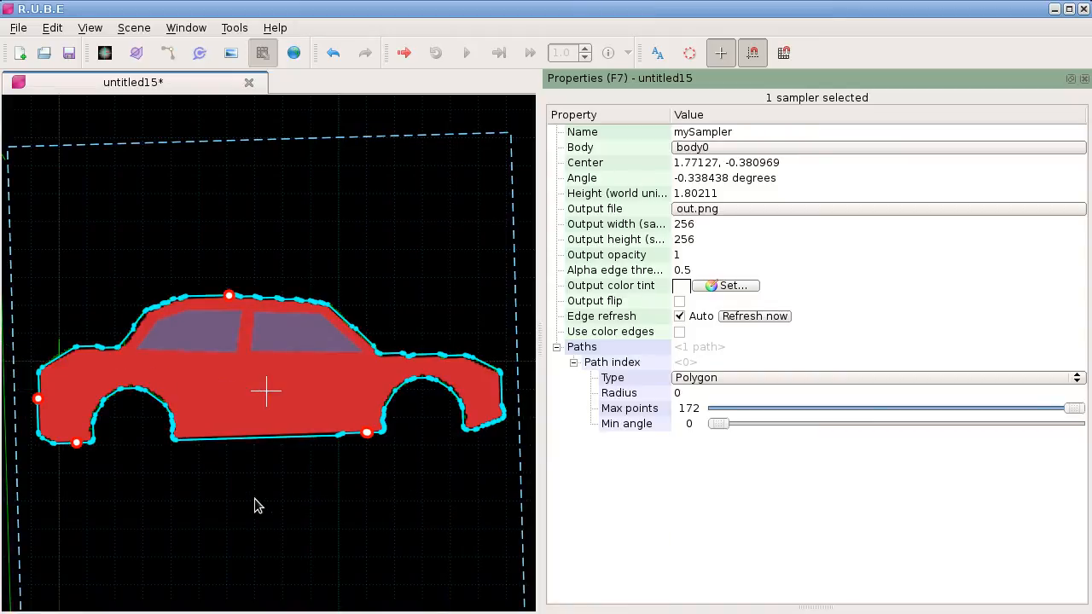
Lower the path's max points once more and return it to the maximum of 172.
{"action": "mouse_move", "coordinate": [1074, 413]}
{"action": "left_mouse_down"}
{"action": "mouse_move", "coordinate": [1014, 410]}
{"action": "mouse_move", "coordinate": [1075, 411]}
{"action": "left_mouse_up"}
{"action": "left_click_drag", "start_coordinate": [1072, 410], "coordinate": [947, 413]}
{"action": "left_click_drag", "start_coordinate": [777, 414], "coordinate": [1087, 411]}
Set the path's min angle to 14 and inspect the thinned-out points along the car's roof.
{"action": "left_click_drag", "start_coordinate": [725, 429], "coordinate": [772, 428]}
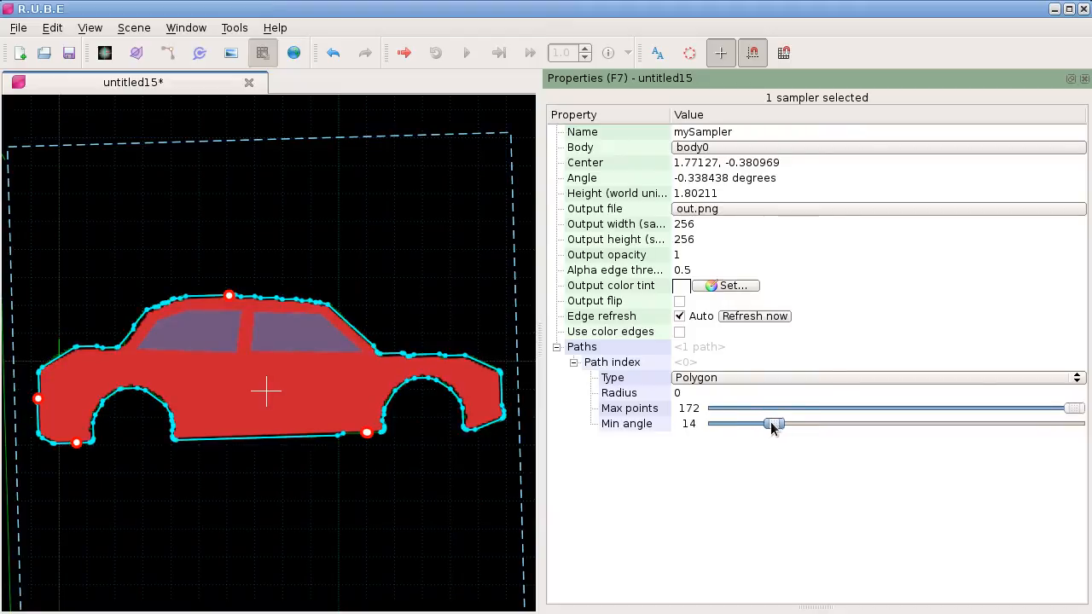
{"action": "scroll", "coordinate": [291, 294], "scroll_direction": "up", "scroll_amount": 6}
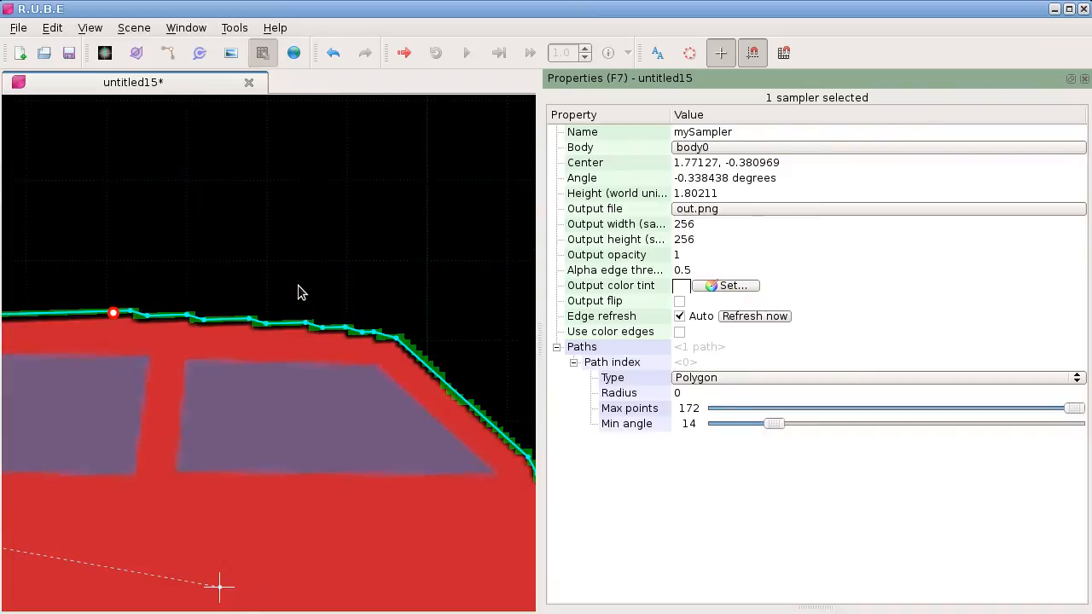
{"action": "scroll", "coordinate": [297, 286], "scroll_direction": "up", "scroll_amount": 1}
{"action": "scroll", "coordinate": [300, 281], "scroll_direction": "down", "scroll_amount": 2}
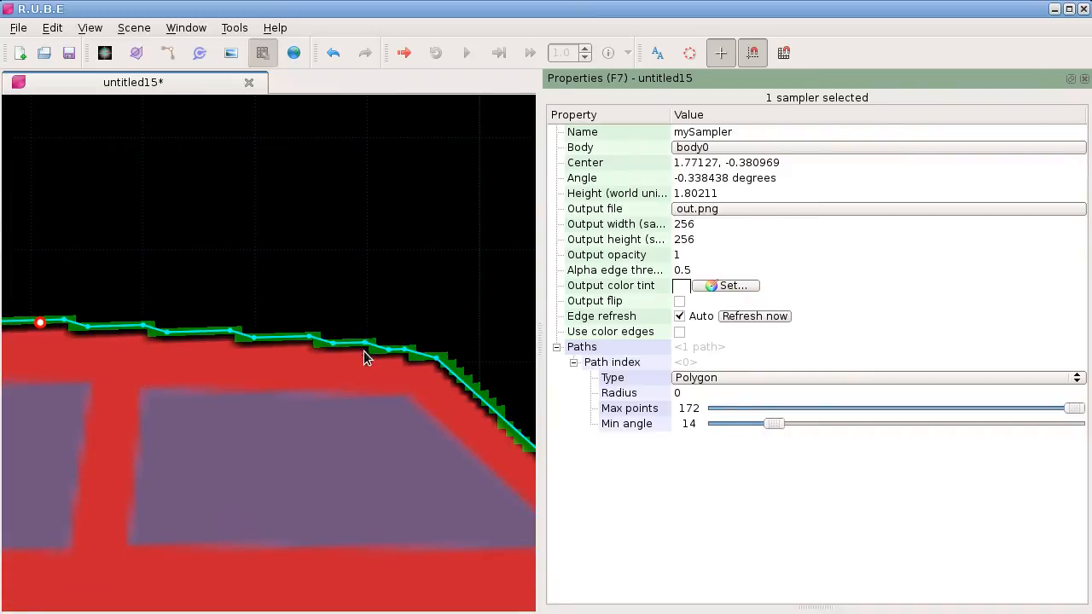
Raise the minimum angle of the mySampler polygon path to 18.
{"action": "left_click_drag", "start_coordinate": [770, 430], "coordinate": [771, 434]}
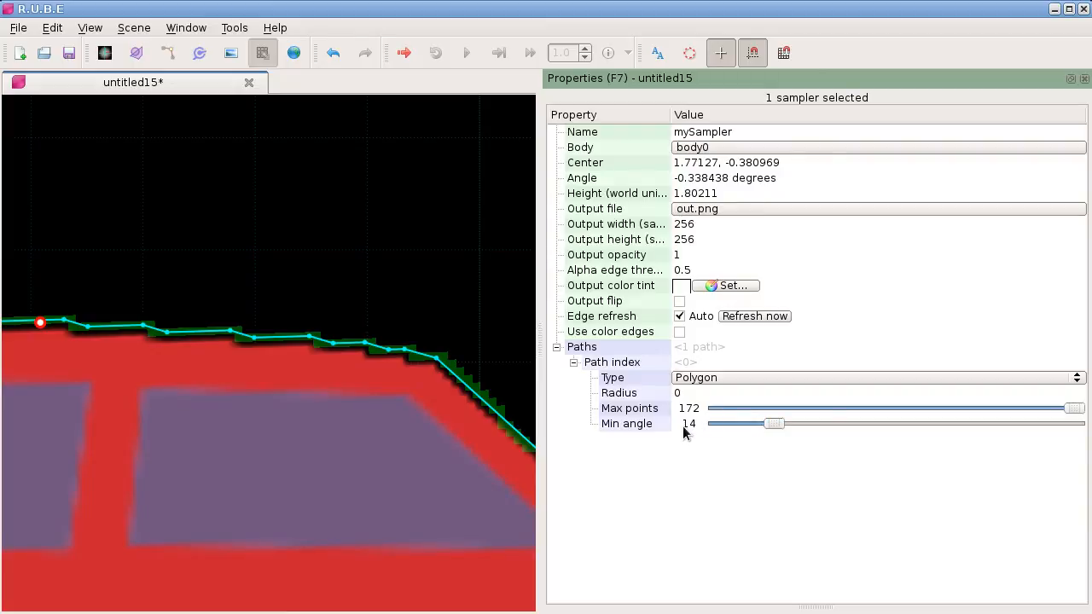
{"action": "mouse_move", "coordinate": [773, 426]}
{"action": "left_mouse_down"}
{"action": "mouse_move", "coordinate": [748, 430]}
{"action": "mouse_move", "coordinate": [791, 425]}
{"action": "left_mouse_up"}
{"action": "scroll", "coordinate": [261, 444], "scroll_direction": "down", "scroll_amount": 3}
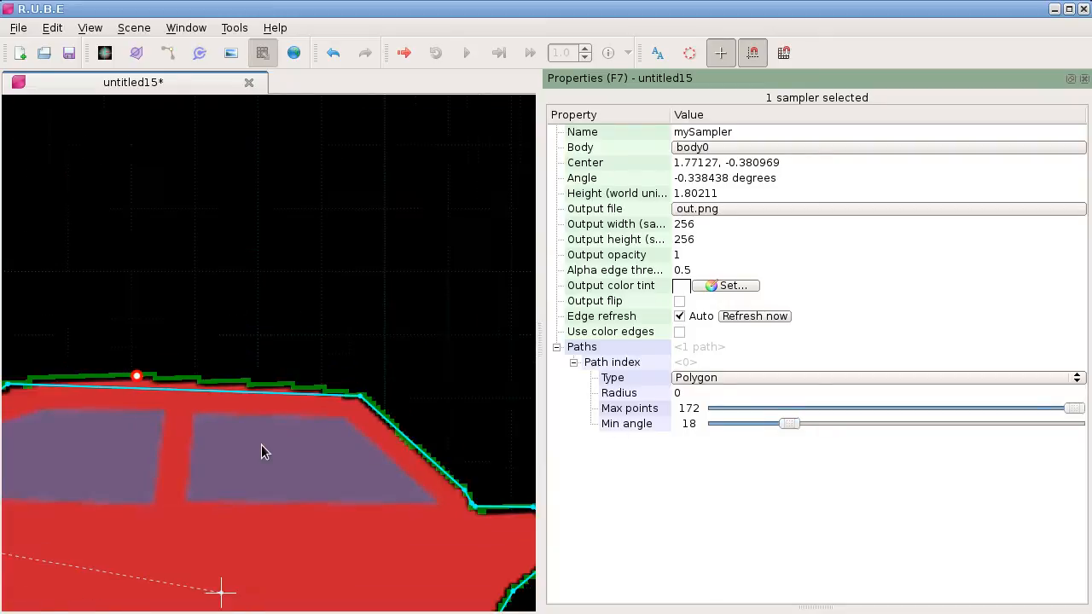
{"action": "scroll", "coordinate": [301, 390], "scroll_direction": "down", "scroll_amount": 3}
{"action": "right_click_drag", "start_coordinate": [286, 378], "coordinate": [227, 397]}
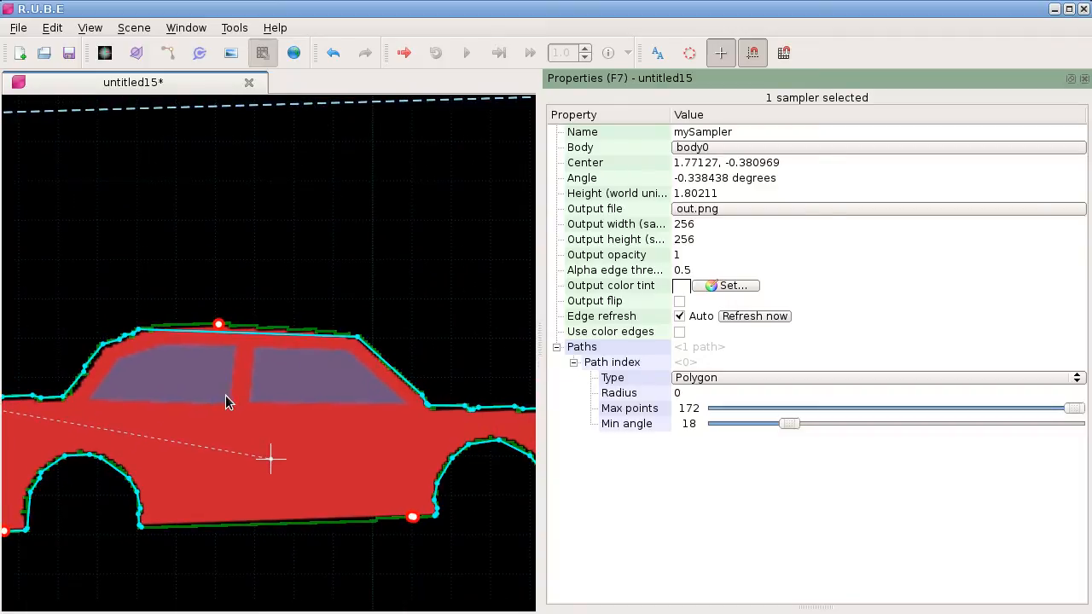
Lower the sampler path's minimum angle to 17, then to 13, checking the outline along the car roof.
{"action": "left_click_drag", "start_coordinate": [790, 426], "coordinate": [782, 425]}
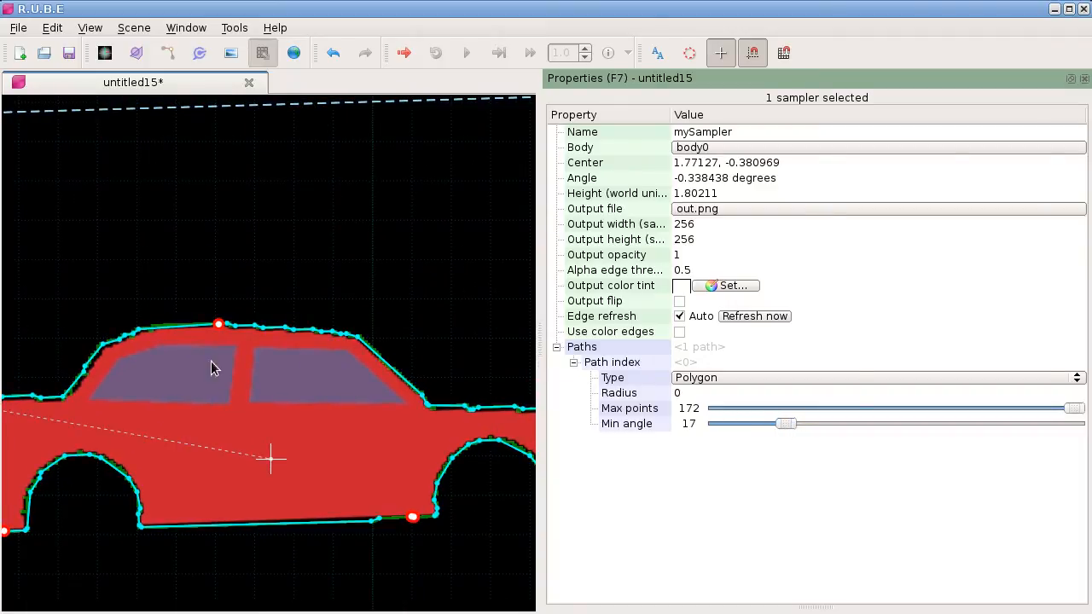
{"action": "scroll", "coordinate": [226, 333], "scroll_direction": "up", "scroll_amount": 2}
{"action": "scroll", "coordinate": [233, 299], "scroll_direction": "up", "scroll_amount": 1}
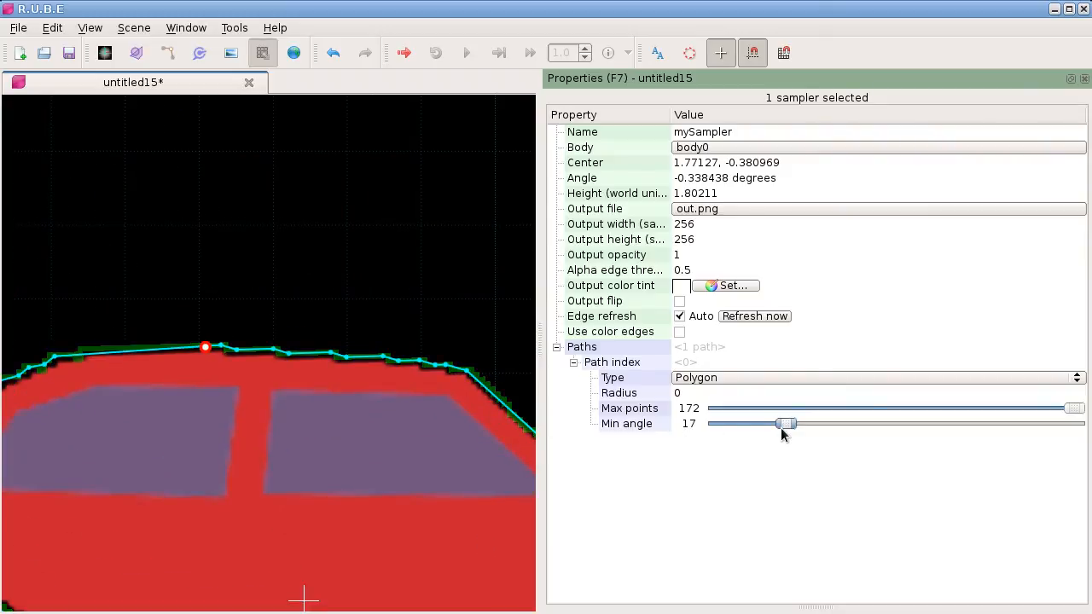
{"action": "mouse_move", "coordinate": [786, 425]}
{"action": "left_mouse_down"}
{"action": "mouse_move", "coordinate": [758, 426]}
{"action": "mouse_move", "coordinate": [770, 431]}
{"action": "left_mouse_up"}
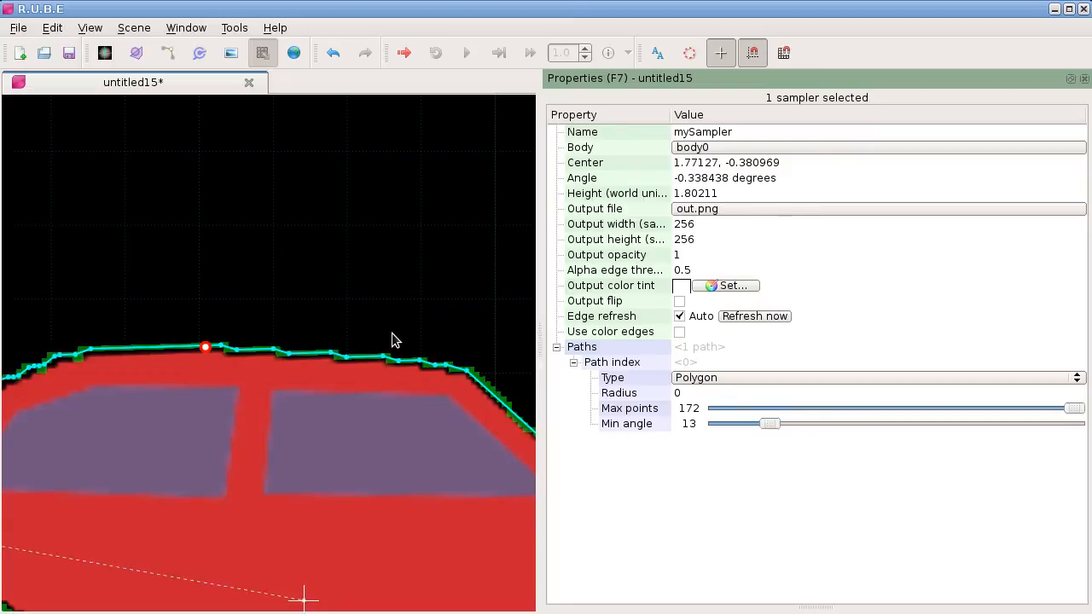
{"action": "scroll", "coordinate": [375, 358], "scroll_direction": "up", "scroll_amount": 2}
{"action": "right_click_drag", "start_coordinate": [370, 354], "coordinate": [344, 327]}
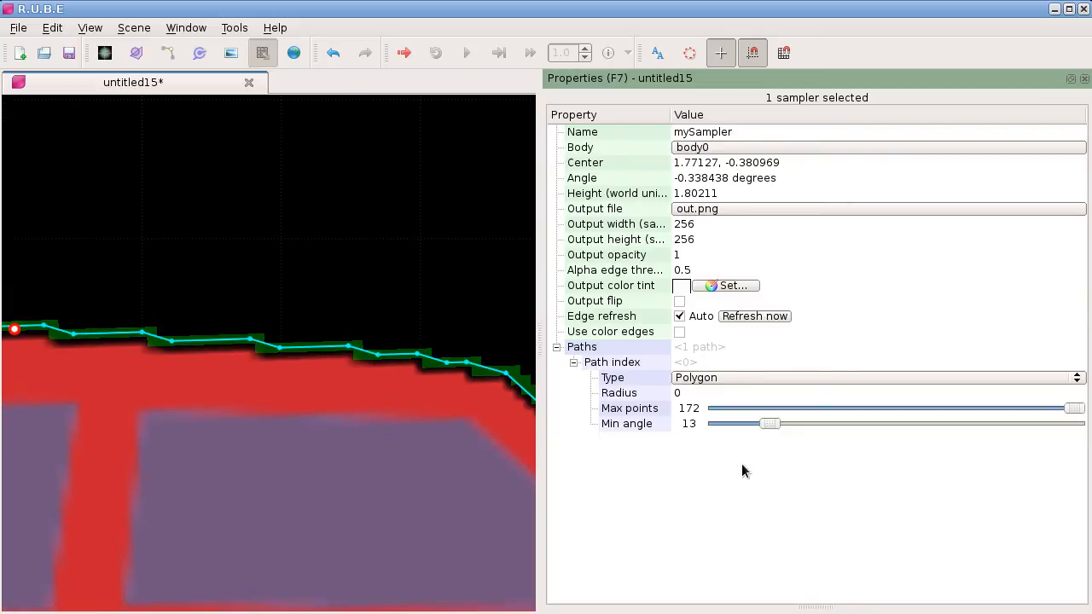
Set the sampler path's minimum angle to 0 and widen the scene view beside the properties.
{"action": "left_click_drag", "start_coordinate": [766, 429], "coordinate": [700, 436]}
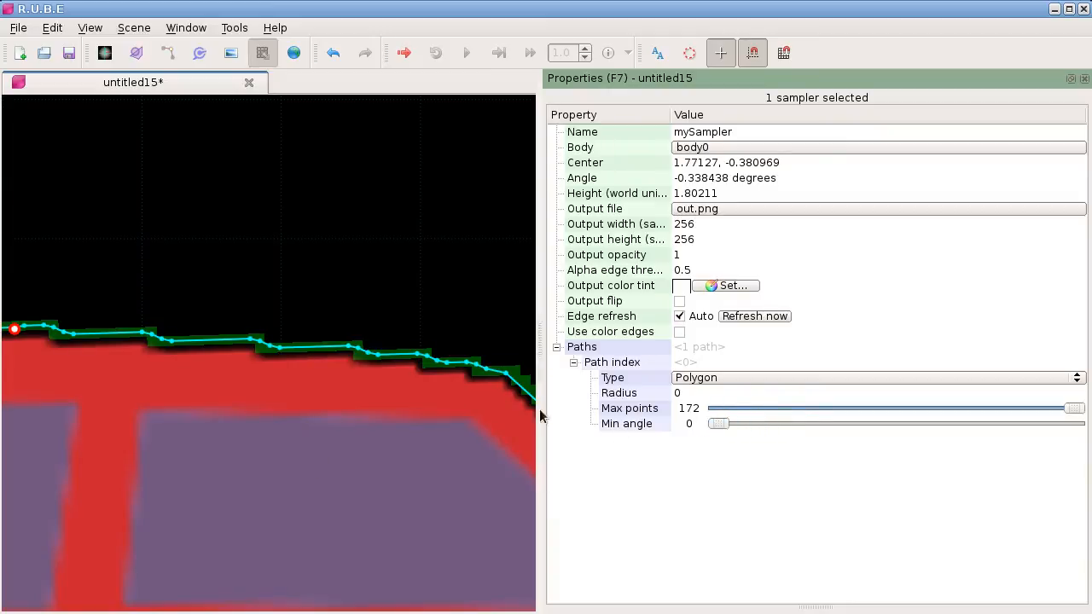
{"action": "mouse_move", "coordinate": [1072, 409]}
{"action": "left_mouse_down"}
{"action": "mouse_move", "coordinate": [1013, 415]}
{"action": "mouse_move", "coordinate": [1077, 413]}
{"action": "left_mouse_up"}
{"action": "left_click_drag", "start_coordinate": [540, 390], "coordinate": [689, 390]}
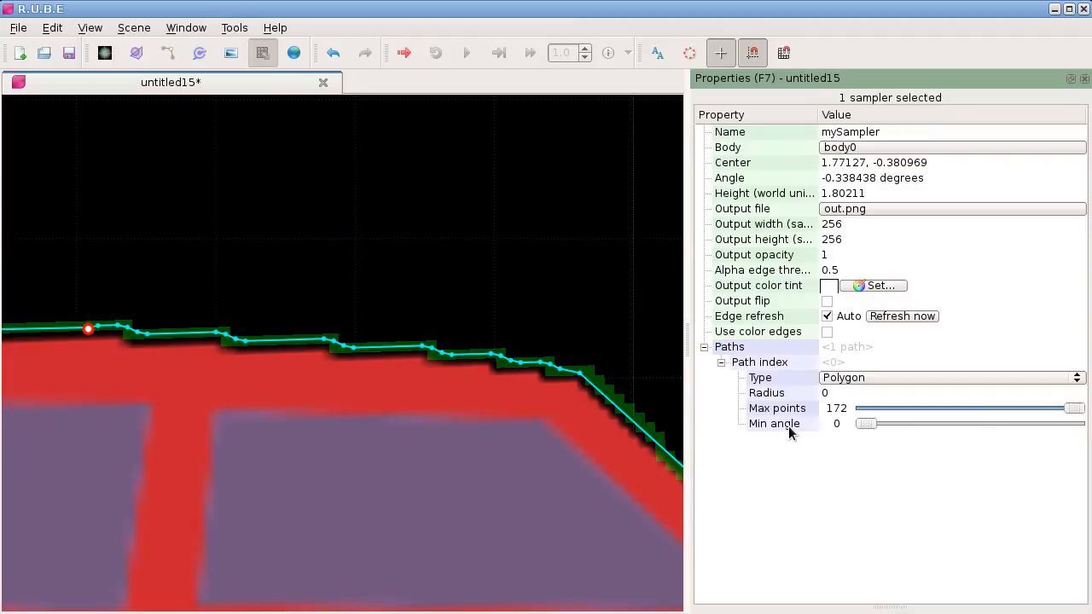
{"action": "mouse_move", "coordinate": [788, 429]}
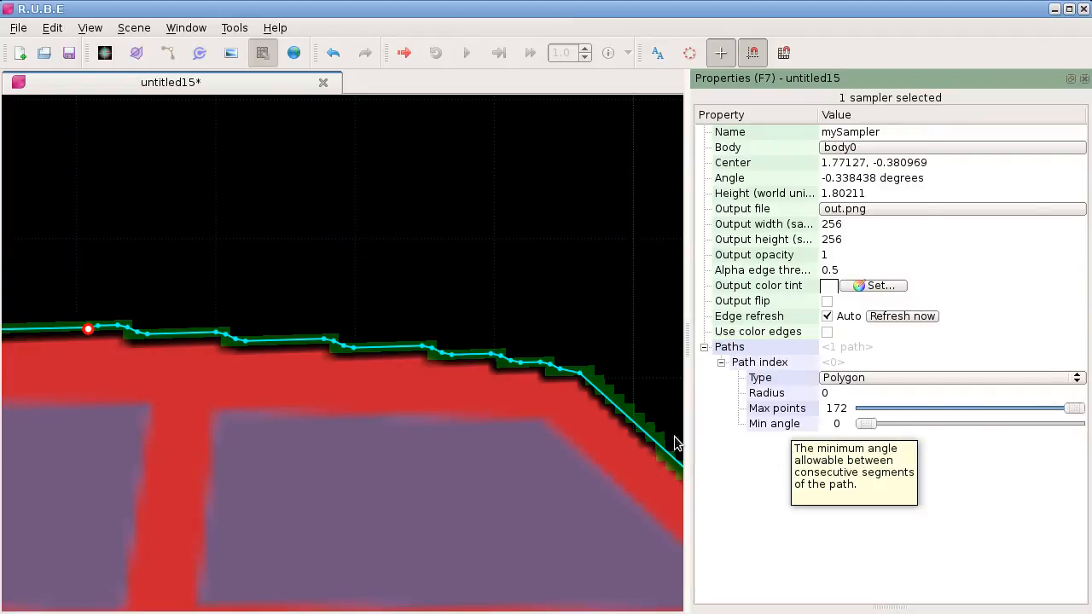
Reduce the maximum points of the sampler path around the car to 30.
{"action": "scroll", "coordinate": [505, 387], "scroll_direction": "down", "scroll_amount": 5}
{"action": "scroll", "coordinate": [432, 352], "scroll_direction": "down", "scroll_amount": 2}
{"action": "scroll", "coordinate": [434, 351], "scroll_direction": "up", "scroll_amount": 1}
{"action": "scroll", "coordinate": [433, 351], "scroll_direction": "down", "scroll_amount": 1}
{"action": "scroll", "coordinate": [391, 368], "scroll_direction": "up", "scroll_amount": 1}
{"action": "middle_click_drag", "start_coordinate": [390, 369], "coordinate": [405, 368]}
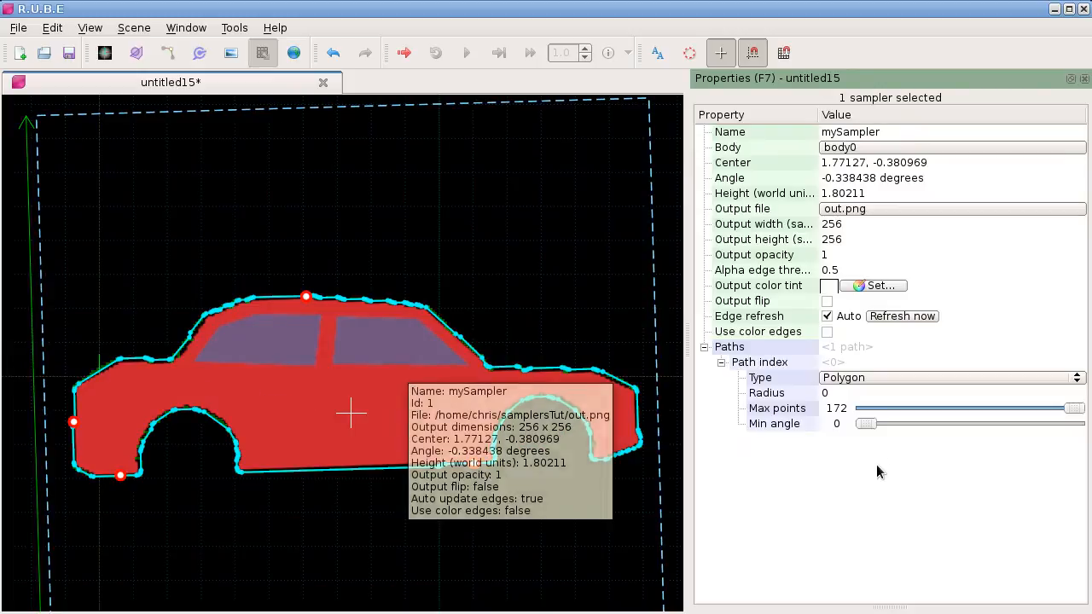
{"action": "left_click", "coordinate": [1030, 416]}
{"action": "left_click_drag", "start_coordinate": [1030, 414], "coordinate": [904, 411]}
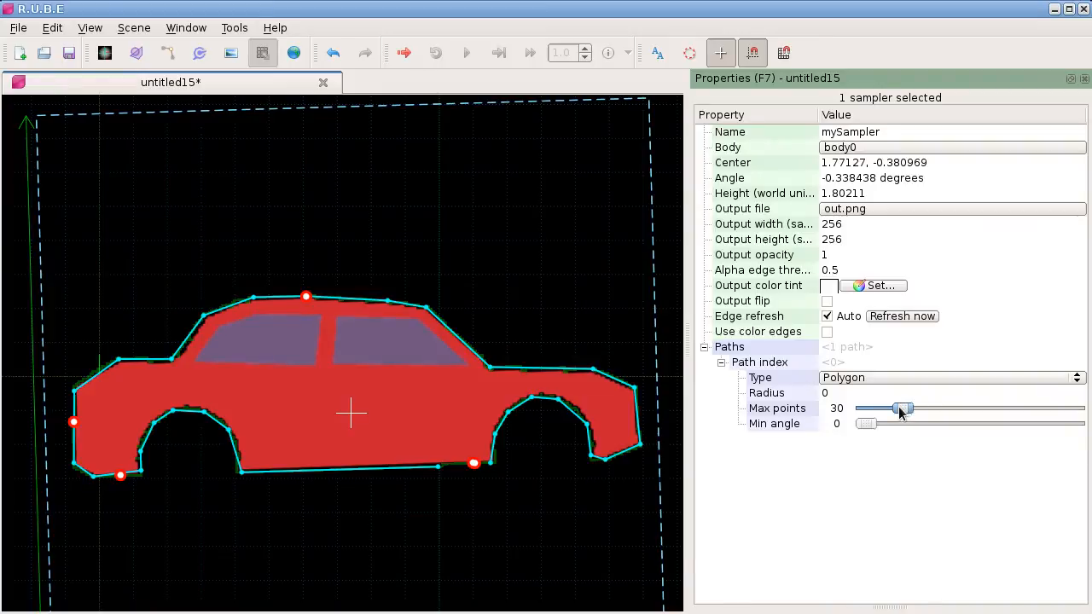
{"action": "scroll", "coordinate": [354, 410], "scroll_direction": "down", "scroll_amount": 3}
{"action": "scroll", "coordinate": [352, 405], "scroll_direction": "up", "scroll_amount": 3}
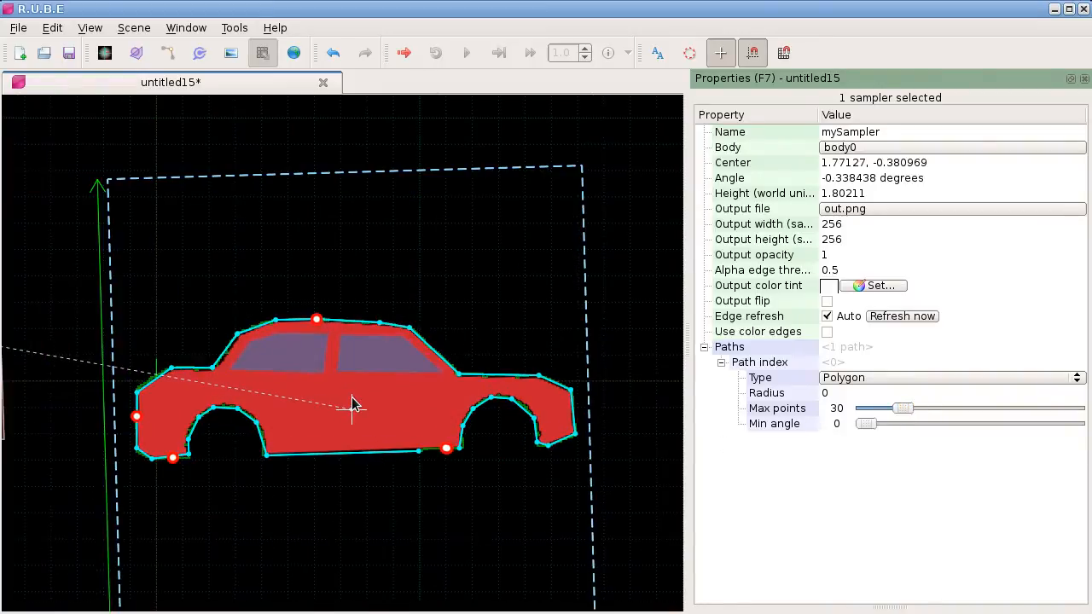
Find the command for creating a fixture from the selected car sampler.
{"action": "right_click", "coordinate": [395, 217]}
{"action": "mouse_move", "coordinate": [447, 332]}
{"action": "mouse_move", "coordinate": [450, 364]}
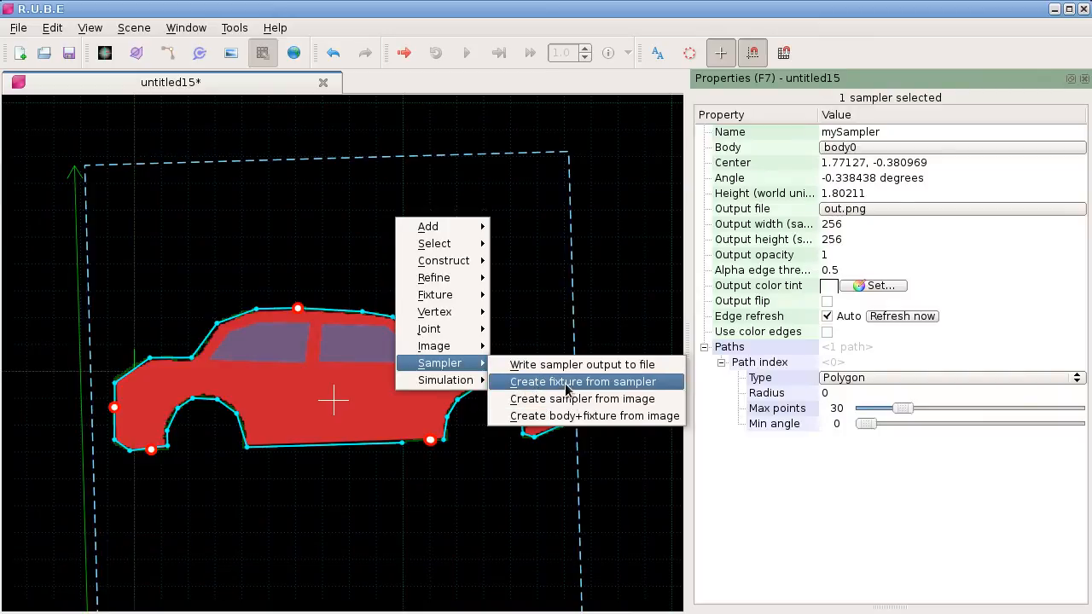
{"action": "left_click", "coordinate": [628, 387]}
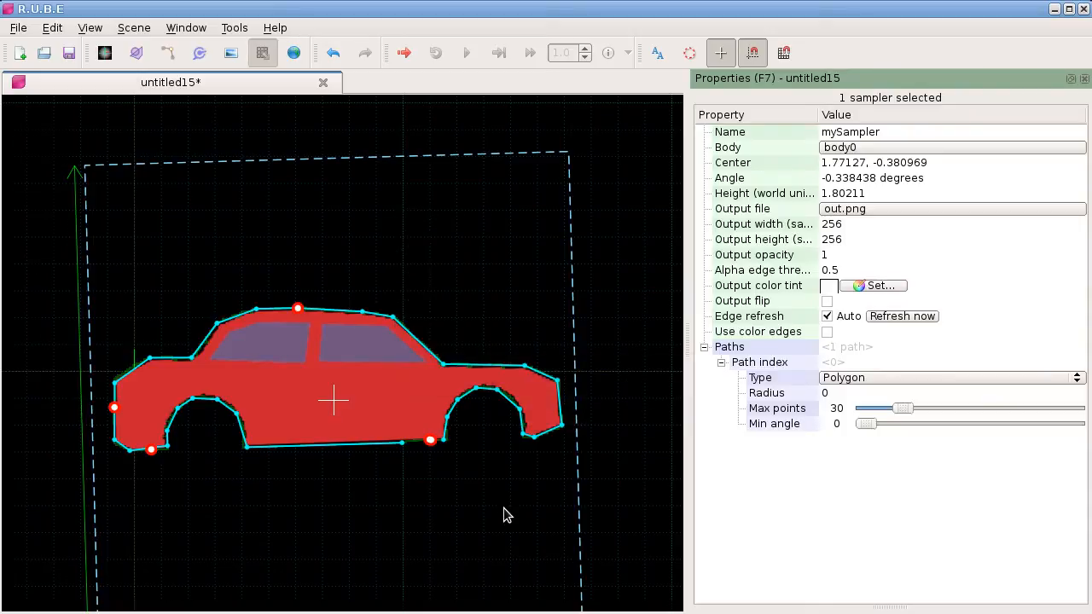
Clear the body selection and check whether a fixture can be created from the sampler without a selected body.
{"action": "scroll", "coordinate": [503, 508], "scroll_direction": "down", "scroll_amount": 2}
{"action": "right_click_drag", "start_coordinate": [342, 512], "coordinate": [384, 456]}
{"action": "right_click_drag", "start_coordinate": [239, 448], "coordinate": [223, 428]}
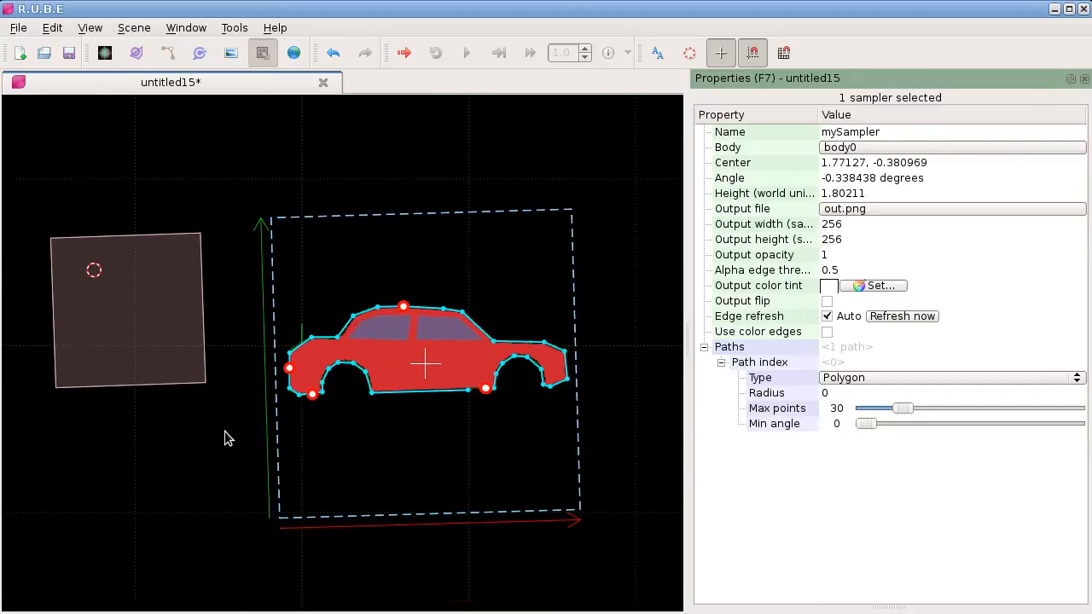
{"action": "key", "text": "b"}
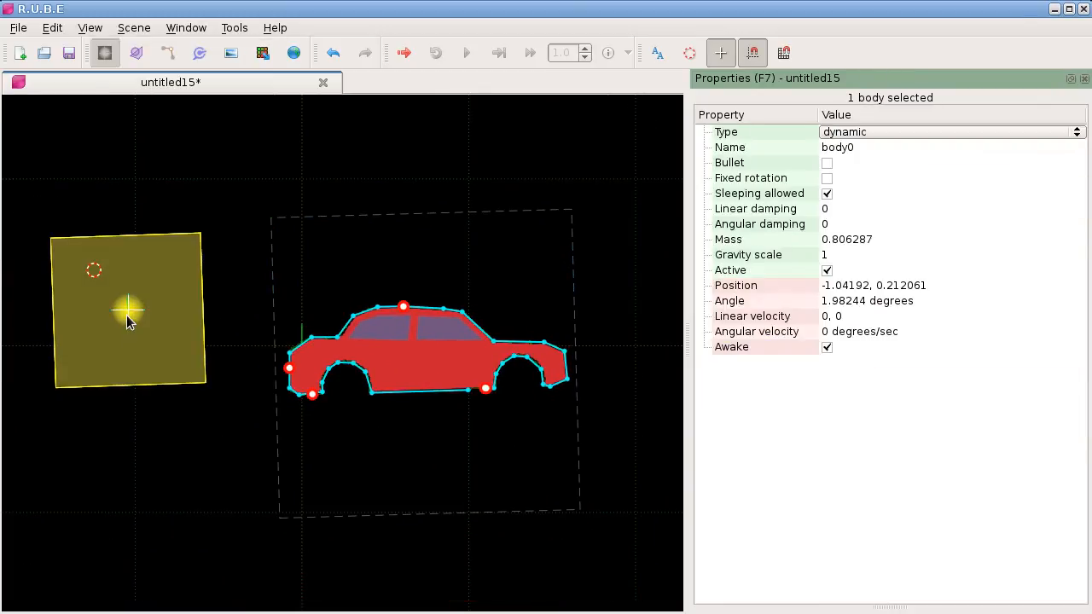
{"action": "left_click", "coordinate": [143, 432]}
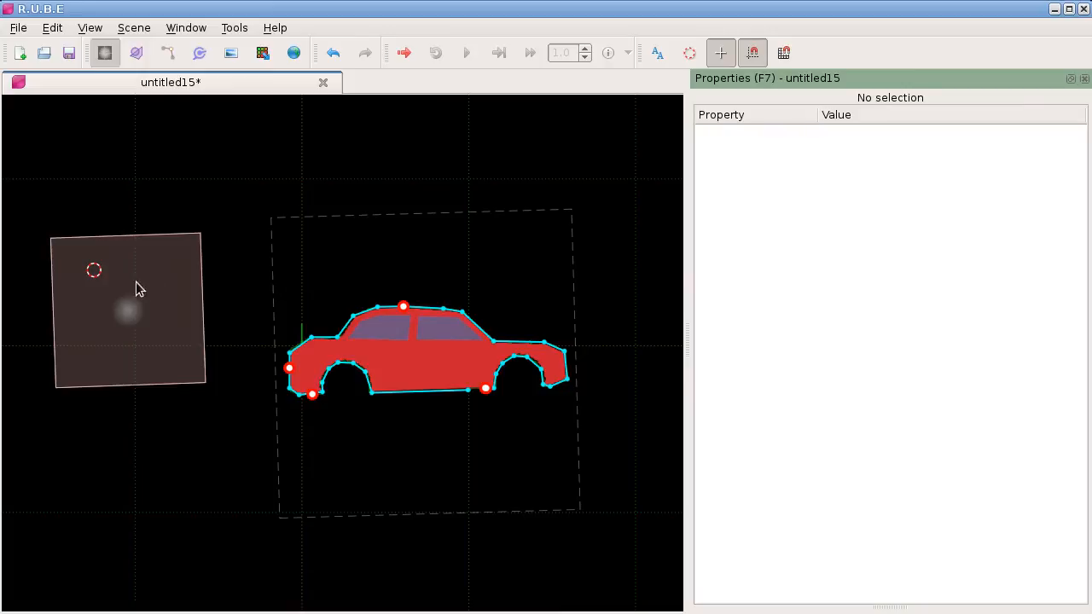
{"action": "right_click_drag", "start_coordinate": [224, 393], "coordinate": [170, 384]}
{"action": "right_click_drag", "start_coordinate": [346, 441], "coordinate": [290, 431]}
{"action": "scroll", "coordinate": [338, 443], "scroll_direction": "up", "scroll_amount": 1}
{"action": "right_click", "coordinate": [380, 218]}
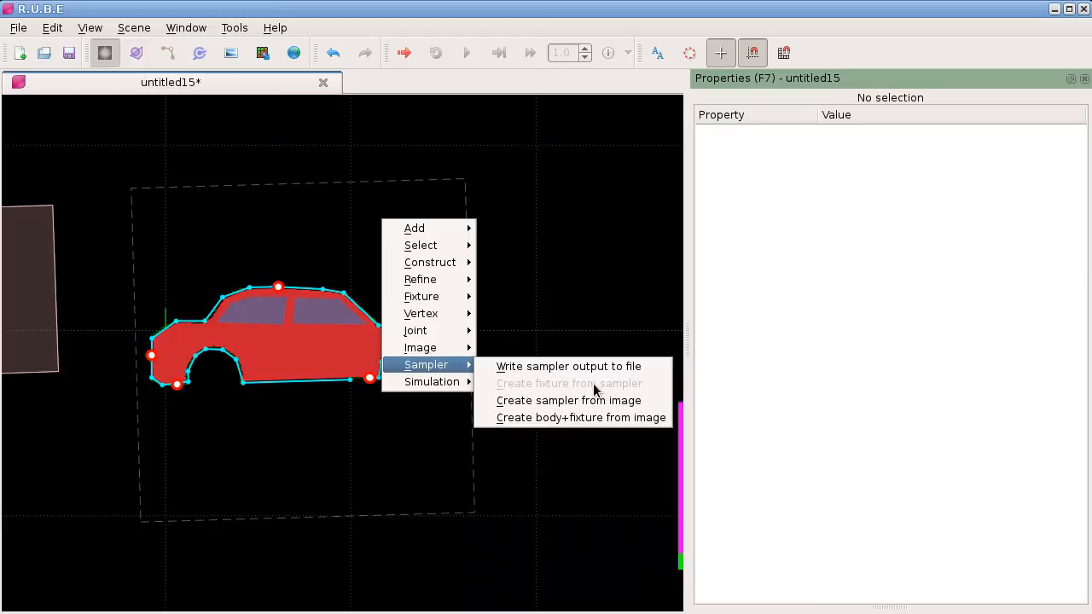
{"action": "key", "text": "Escape"}
{"action": "key", "text": "Escape"}
{"action": "right_click_drag", "start_coordinate": [339, 419], "coordinate": [313, 412]}
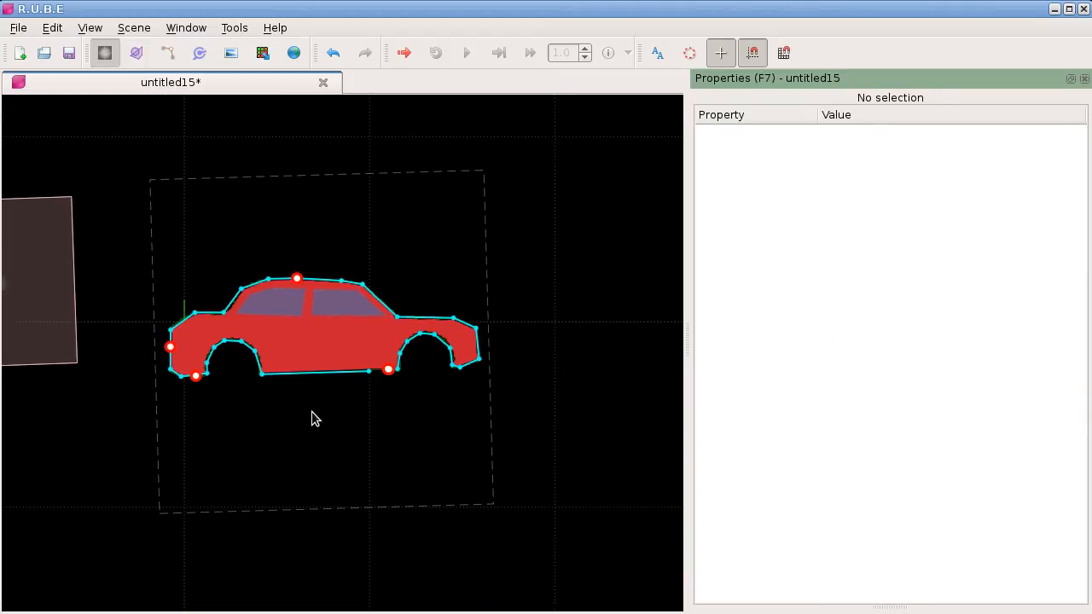
With the sampler deselected and only the square body selected, check whether creating a fixture from the sampler is available.
{"action": "key", "text": "m"}
{"action": "right_click_drag", "start_coordinate": [161, 420], "coordinate": [256, 400]}
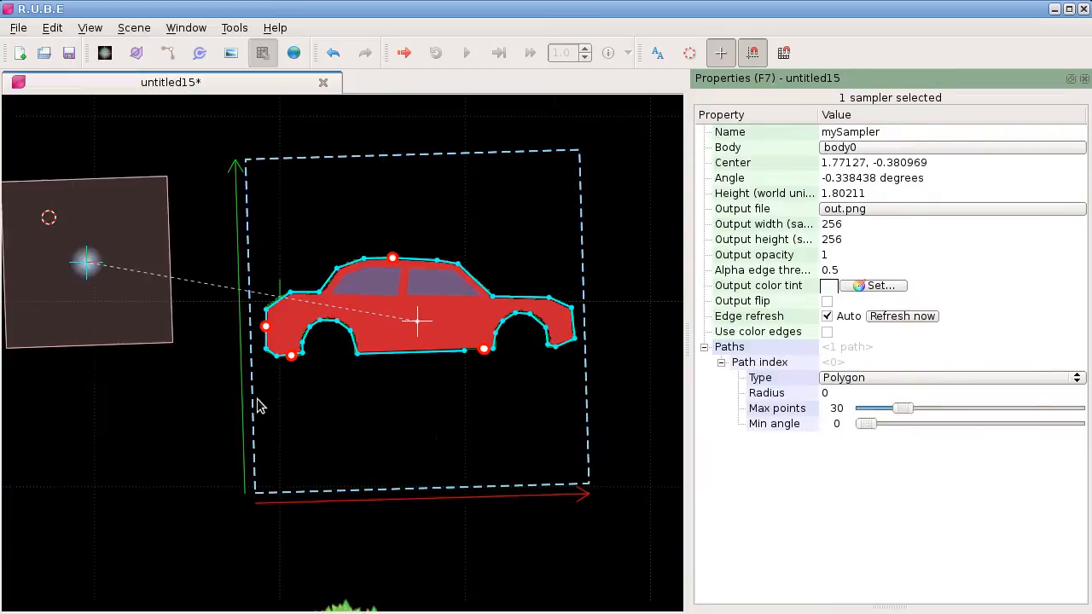
{"action": "left_click", "coordinate": [161, 403]}
{"action": "right_click", "coordinate": [181, 375]}
{"action": "mouse_move", "coordinate": [214, 385]}
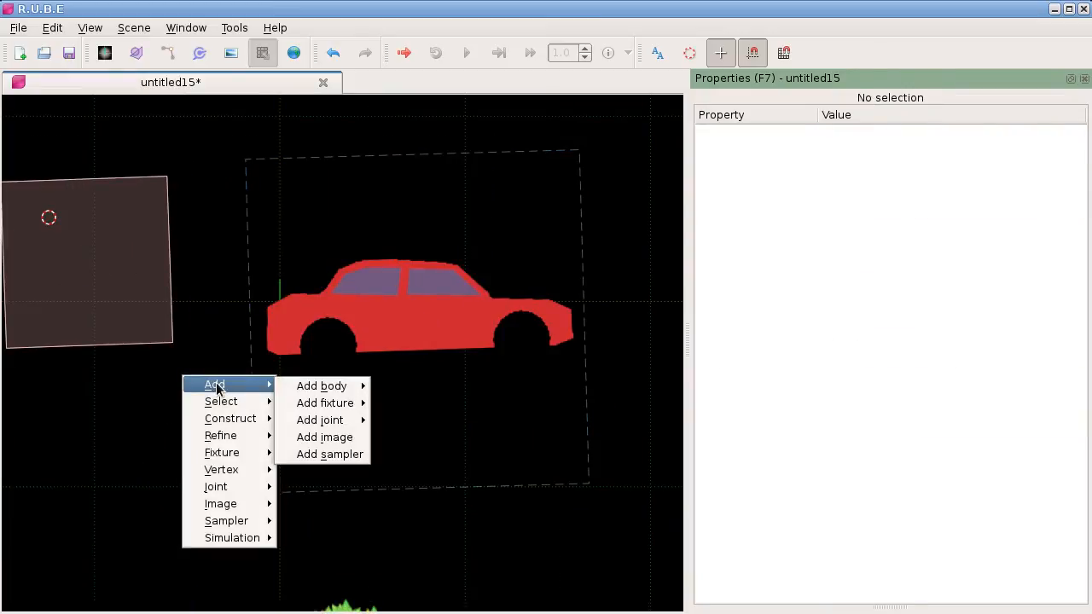
{"action": "left_click", "coordinate": [124, 386]}
{"action": "key", "text": "b"}
{"action": "left_click", "coordinate": [86, 263]}
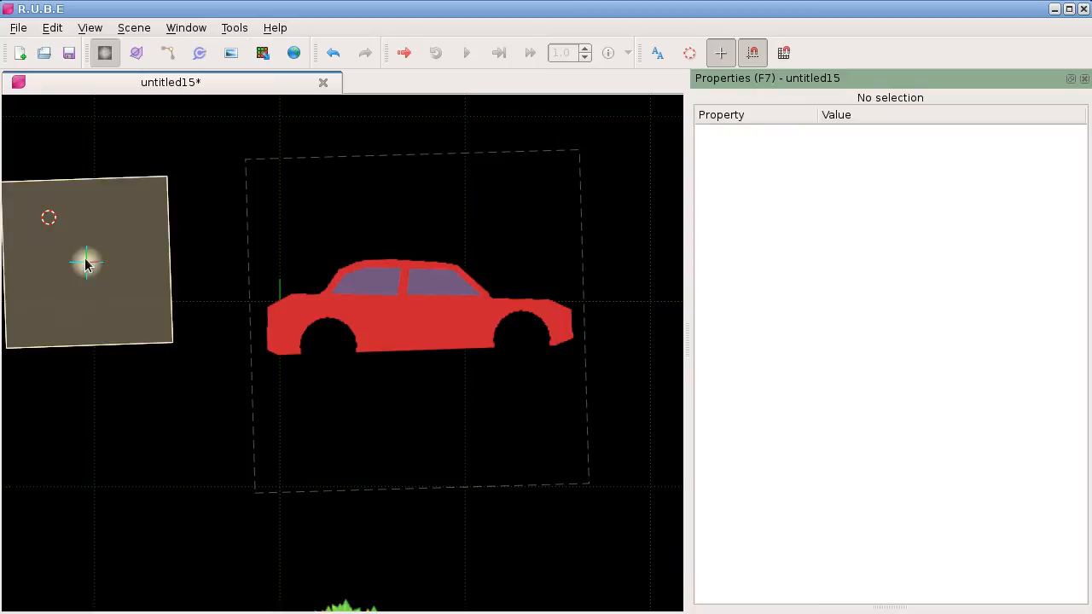
{"action": "right_click_drag", "start_coordinate": [233, 302], "coordinate": [201, 293]}
{"action": "mouse_move", "coordinate": [256, 431]}
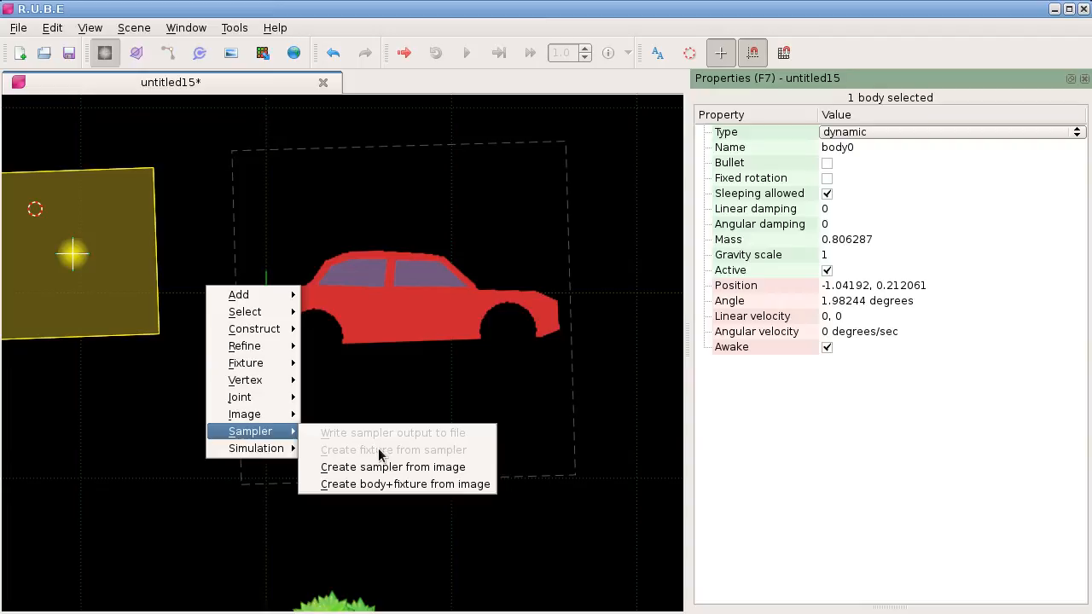
{"action": "key", "text": "Escape"}
{"action": "key", "text": "Escape"}
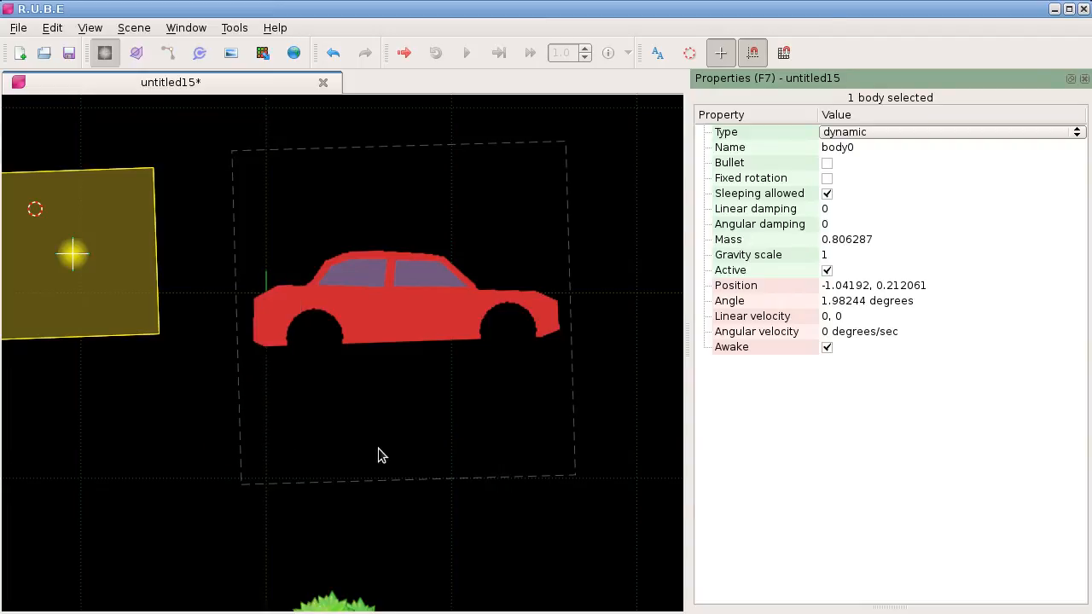
Add a circle body in the empty area above the car.
{"action": "scroll", "coordinate": [378, 448], "scroll_direction": "down", "scroll_amount": 2}
{"action": "right_click_drag", "start_coordinate": [384, 450], "coordinate": [453, 481]}
{"action": "scroll", "coordinate": [349, 458], "scroll_direction": "down", "scroll_amount": 1}
{"action": "right_click_drag", "start_coordinate": [329, 475], "coordinate": [334, 504]}
{"action": "right_click_drag", "start_coordinate": [313, 459], "coordinate": [298, 489]}
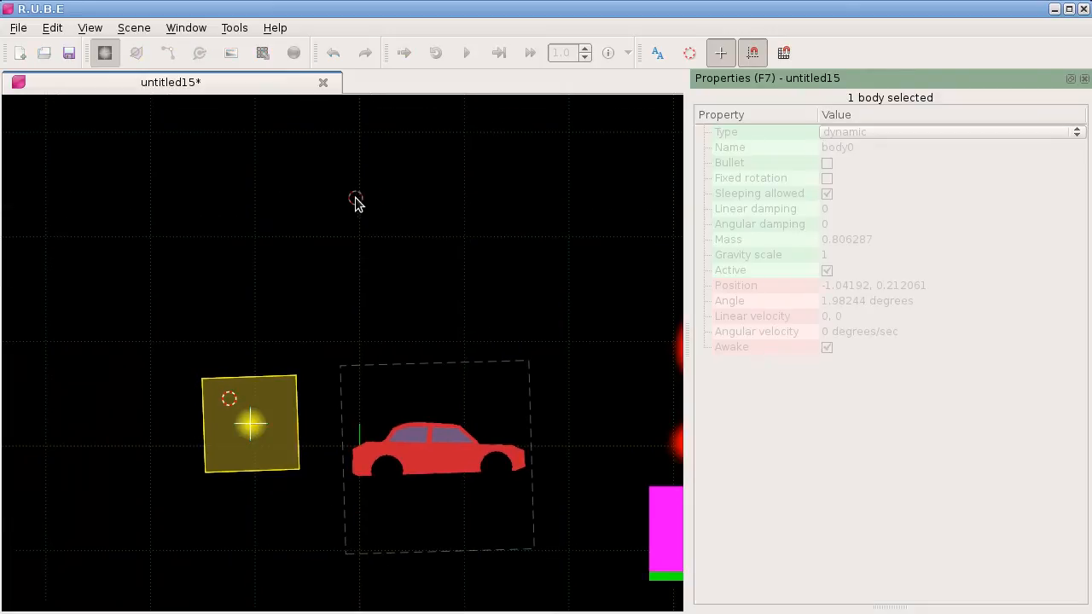
{"action": "key", "text": "space"}
{"action": "mouse_move", "coordinate": [519, 220]}
{"action": "left_click", "coordinate": [592, 235]}
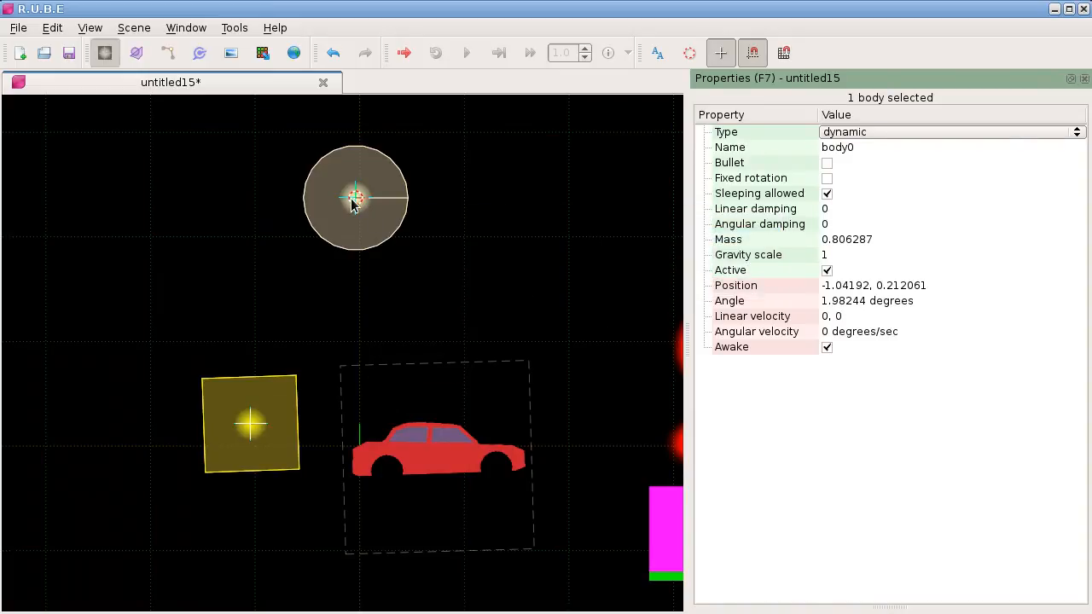
Select both the circle and square bodies plus the car sampler, and create fixtures from the sampler.
{"action": "left_click", "coordinate": [355, 201], "text": "shift"}
{"action": "right_click_drag", "start_coordinate": [364, 317], "coordinate": [300, 272]}
{"action": "scroll", "coordinate": [358, 341], "scroll_direction": "up", "scroll_amount": 2}
{"action": "right_click_drag", "start_coordinate": [374, 348], "coordinate": [367, 339]}
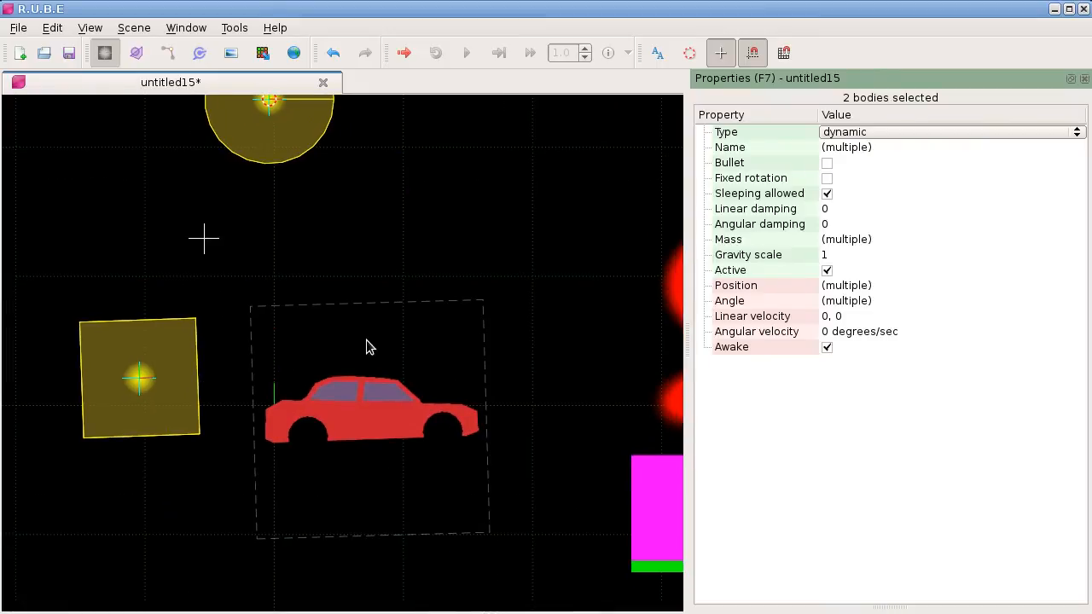
{"action": "key", "text": "m"}
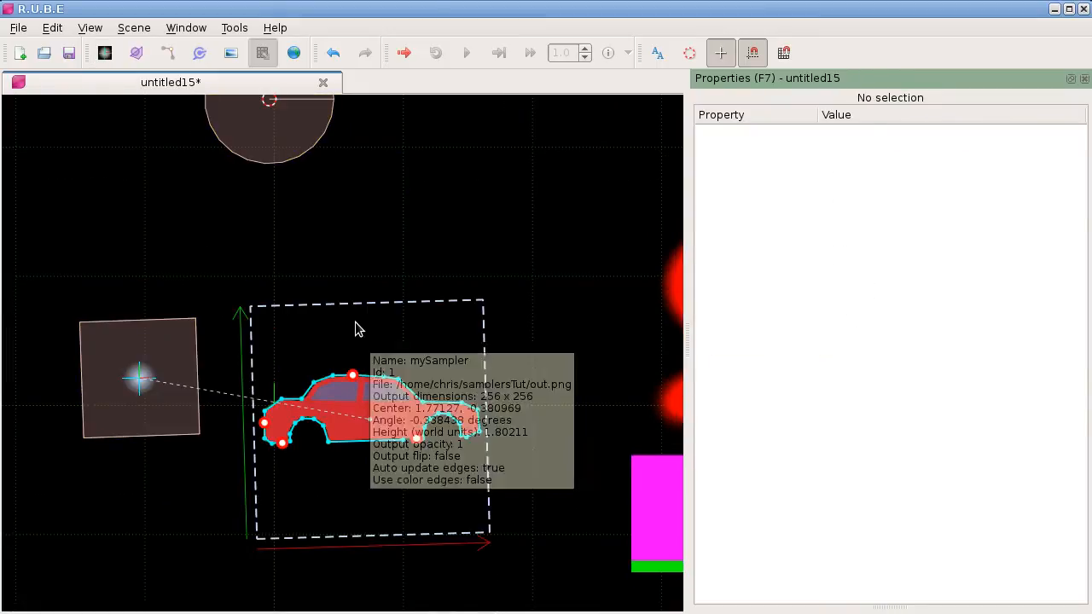
{"action": "left_click", "coordinate": [357, 326]}
{"action": "right_click_drag", "start_coordinate": [364, 251], "coordinate": [356, 244]}
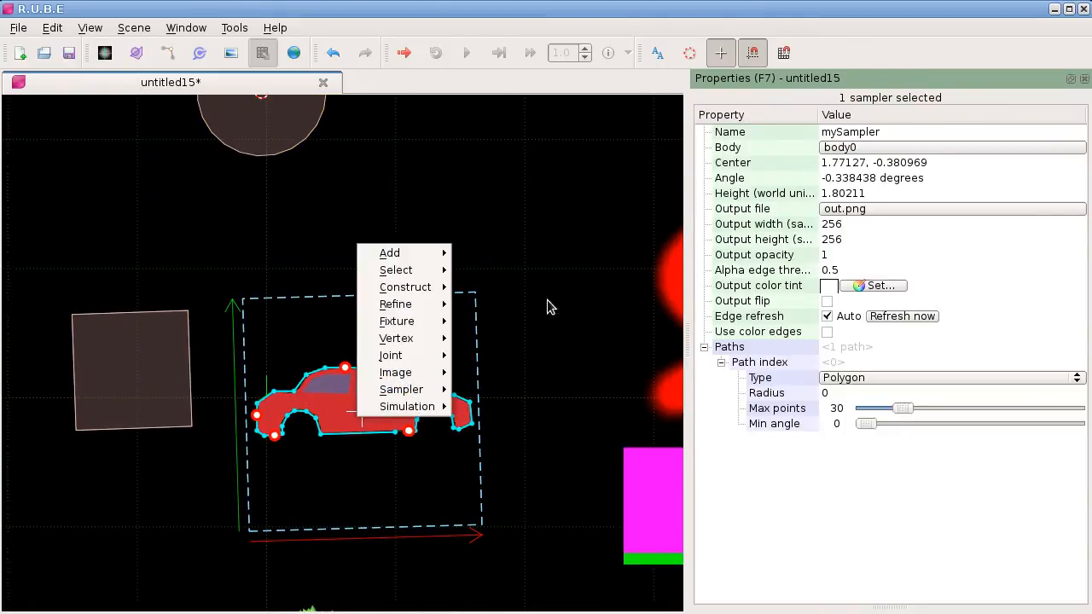
{"action": "mouse_move", "coordinate": [448, 391]}
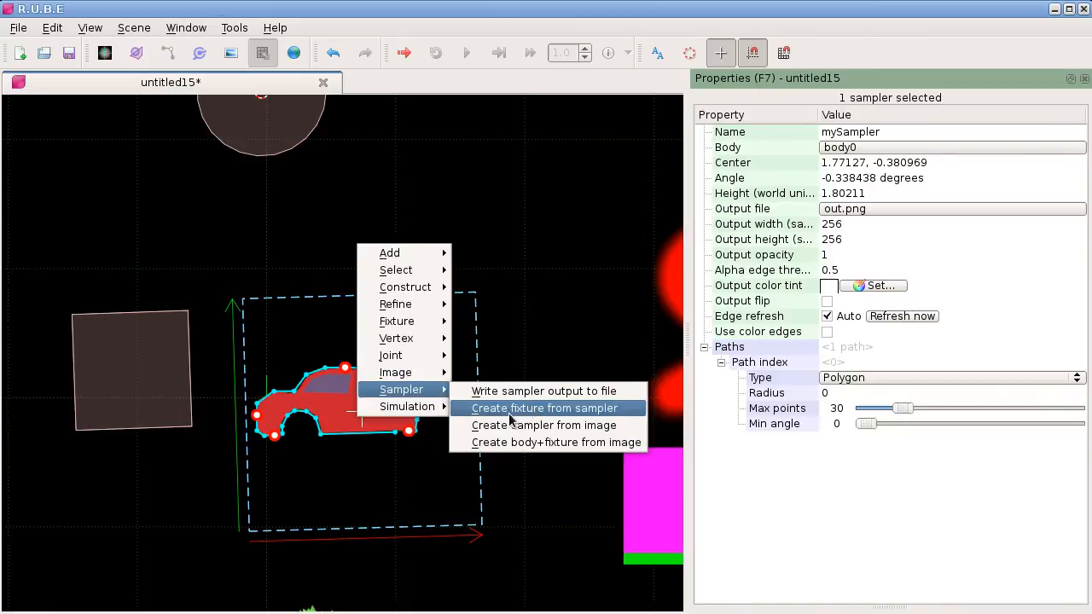
{"action": "left_click", "coordinate": [543, 410]}
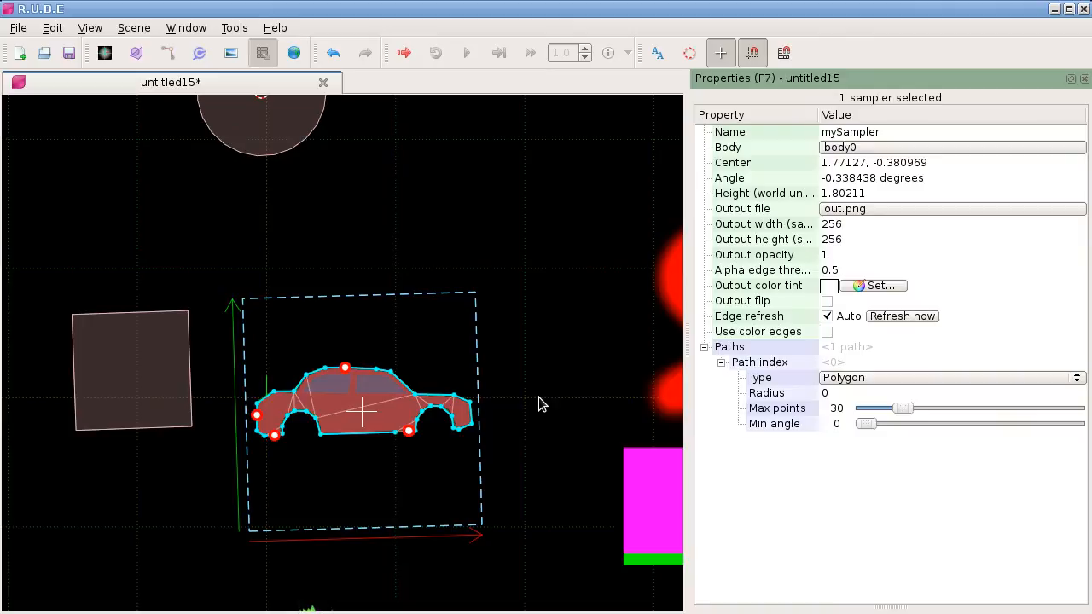
Select one of the new car-shaped fixtures and move it temporarily to inspect it, cancelling the move.
{"action": "scroll", "coordinate": [348, 412], "scroll_direction": "up", "scroll_amount": 4}
{"action": "key", "text": "f"}
{"action": "left_click", "coordinate": [363, 376]}
{"action": "key", "text": "t"}
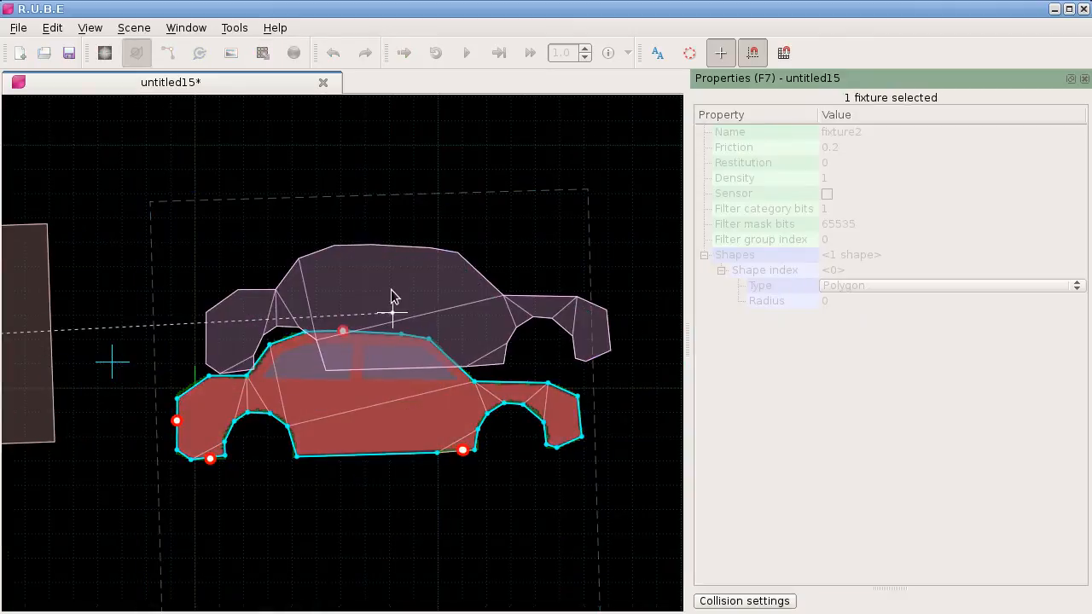
{"action": "key", "text": "Escape"}
{"action": "scroll", "coordinate": [393, 312], "scroll_direction": "down", "scroll_amount": 4}
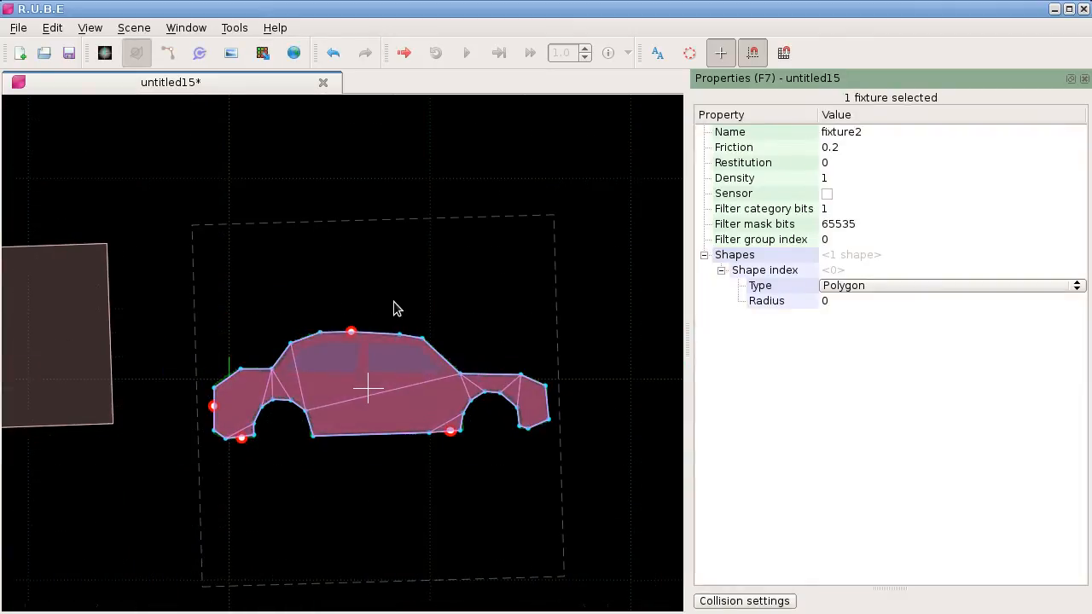
{"action": "right_click_drag", "start_coordinate": [395, 345], "coordinate": [387, 408]}
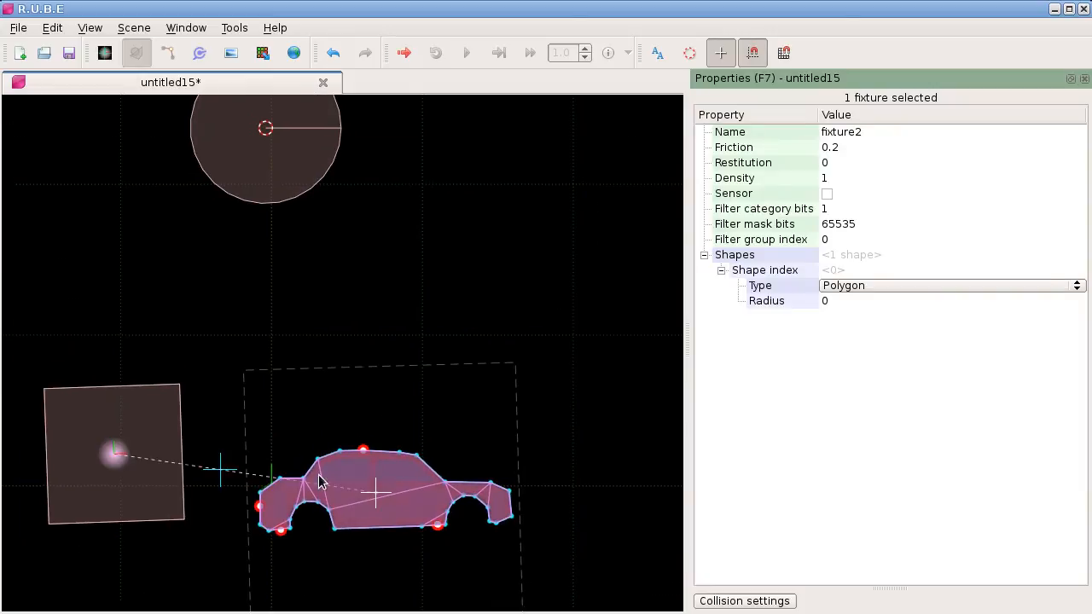
Move the circle body, and try moving the square body to see which one carries the car-shaped fixture, undoing the square's move.
{"action": "key", "text": "b"}
{"action": "left_click", "coordinate": [269, 138]}
{"action": "key", "text": "t"}
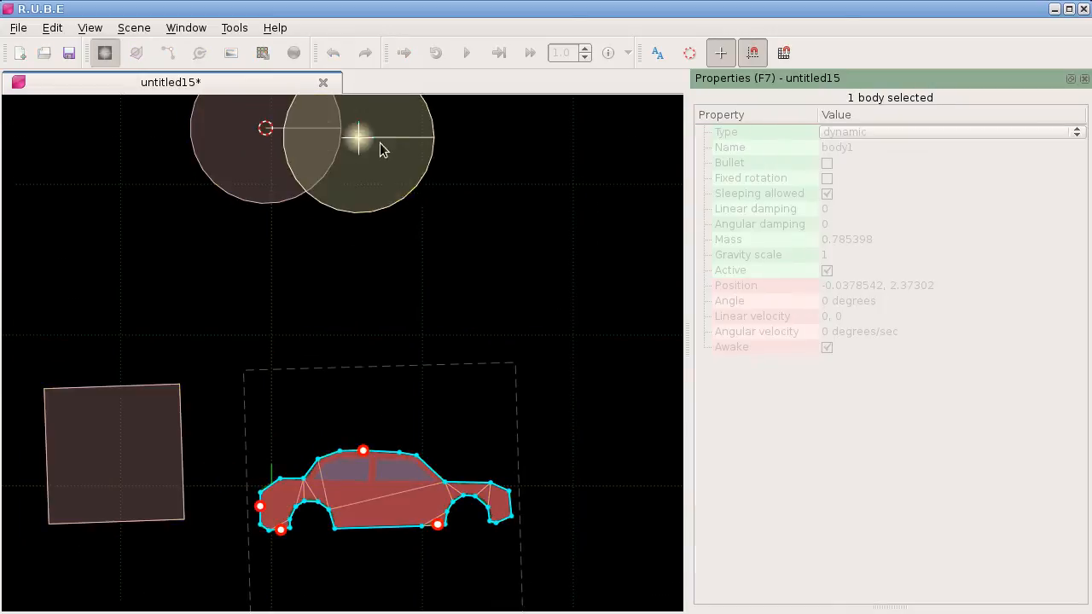
{"action": "scroll", "coordinate": [303, 242], "scroll_direction": "down", "scroll_amount": 3}
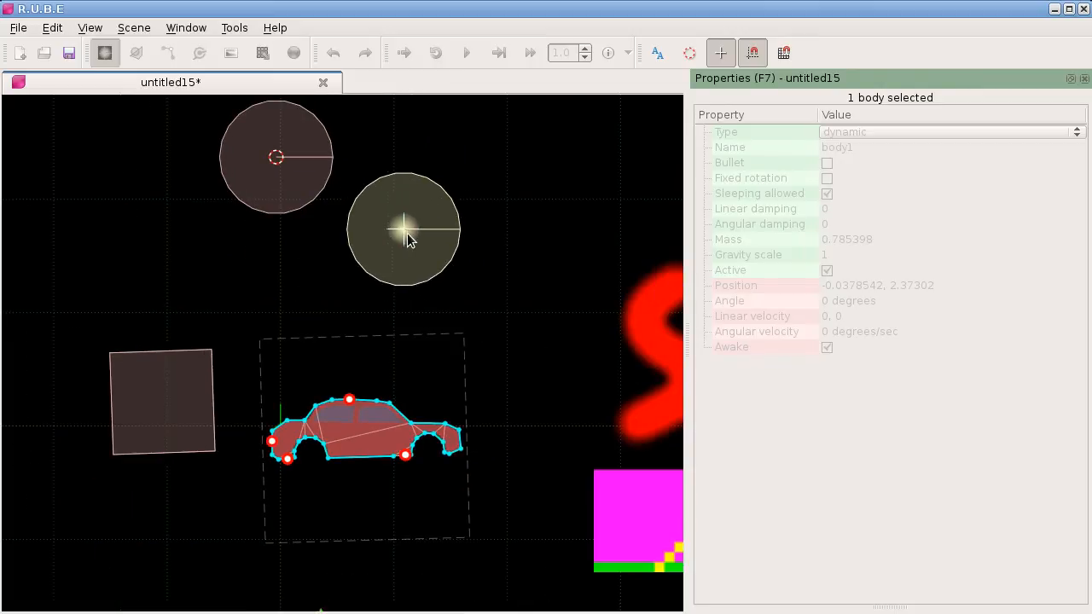
{"action": "left_click", "coordinate": [315, 182]}
{"action": "left_click_drag", "start_coordinate": [160, 409], "coordinate": [151, 341]}
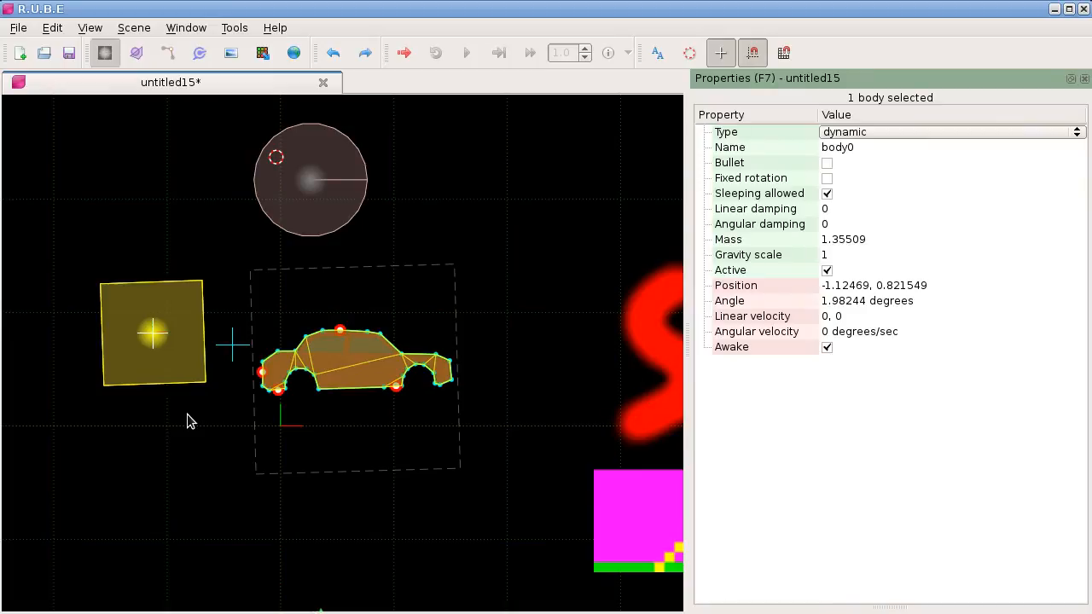
{"action": "key", "text": "ctrl+z"}
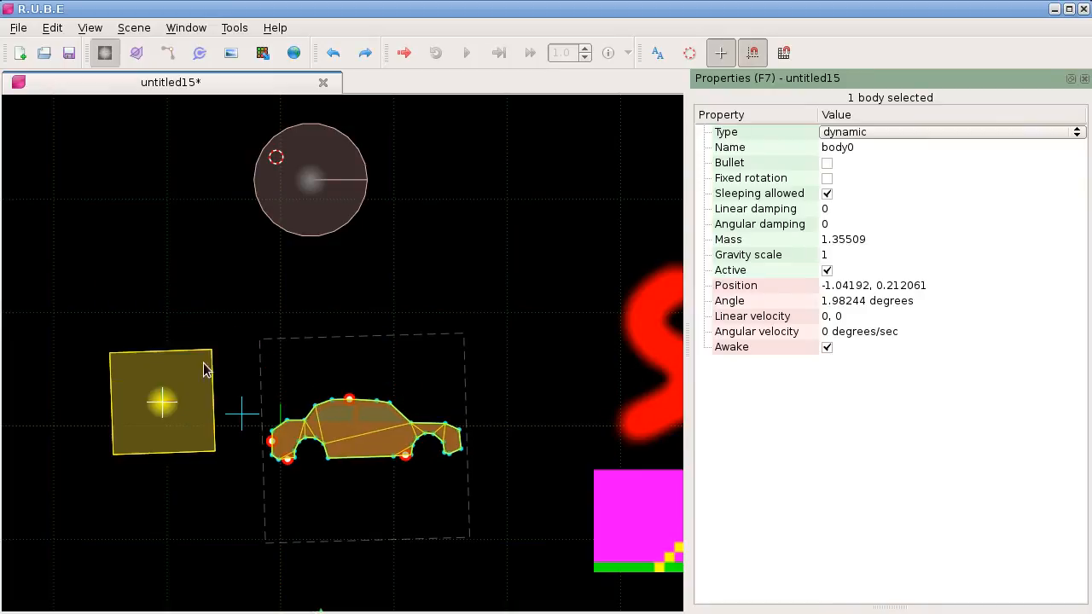
Shift the circle body around a few times in the empty area above the car.
{"action": "left_click", "coordinate": [309, 188]}
{"action": "key", "text": "t"}
{"action": "left_click", "coordinate": [434, 236]}
{"action": "key", "text": "t"}
{"action": "left_click", "coordinate": [371, 229]}
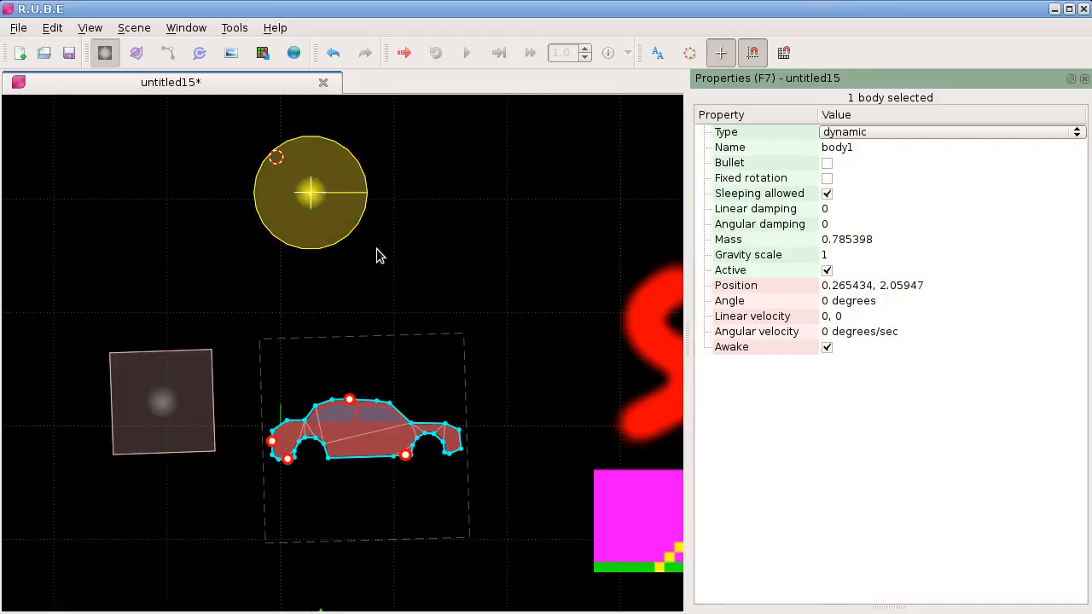
{"action": "key", "text": "t"}
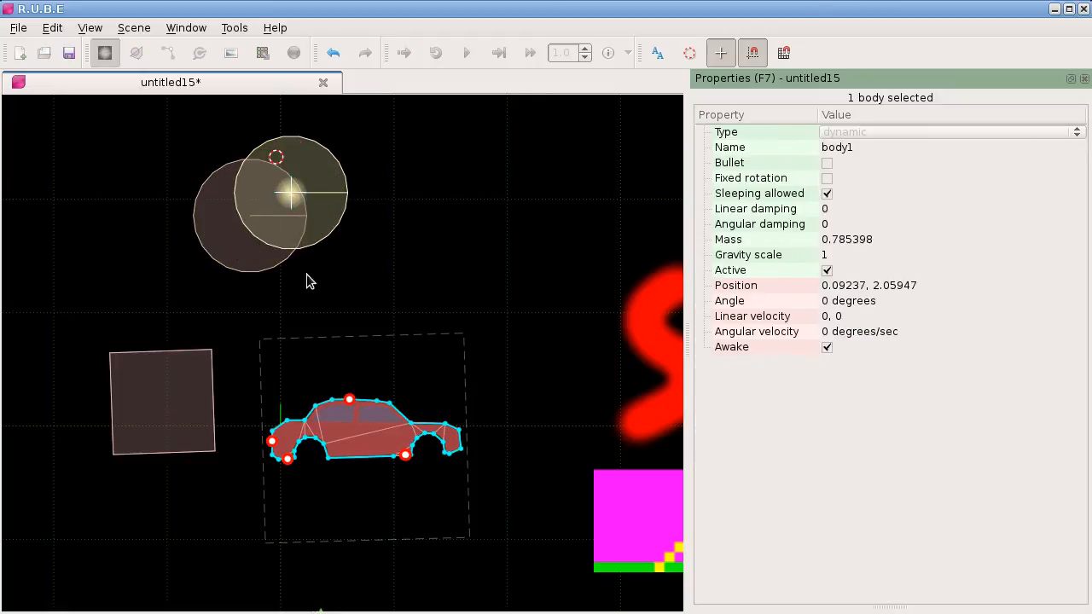
{"action": "left_click", "coordinate": [323, 214]}
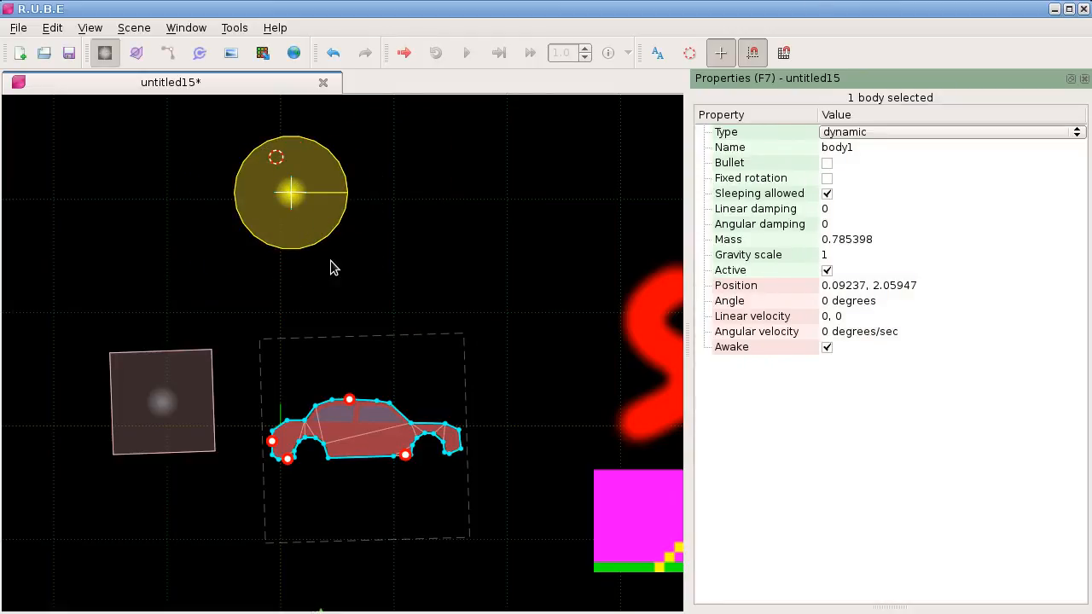
Delete the circle body together with its fixtures.
{"action": "key", "text": "Delete"}
{"action": "middle_click_drag", "start_coordinate": [344, 298], "coordinate": [409, 168]}
{"action": "scroll", "coordinate": [344, 196], "scroll_direction": "up", "scroll_amount": 3}
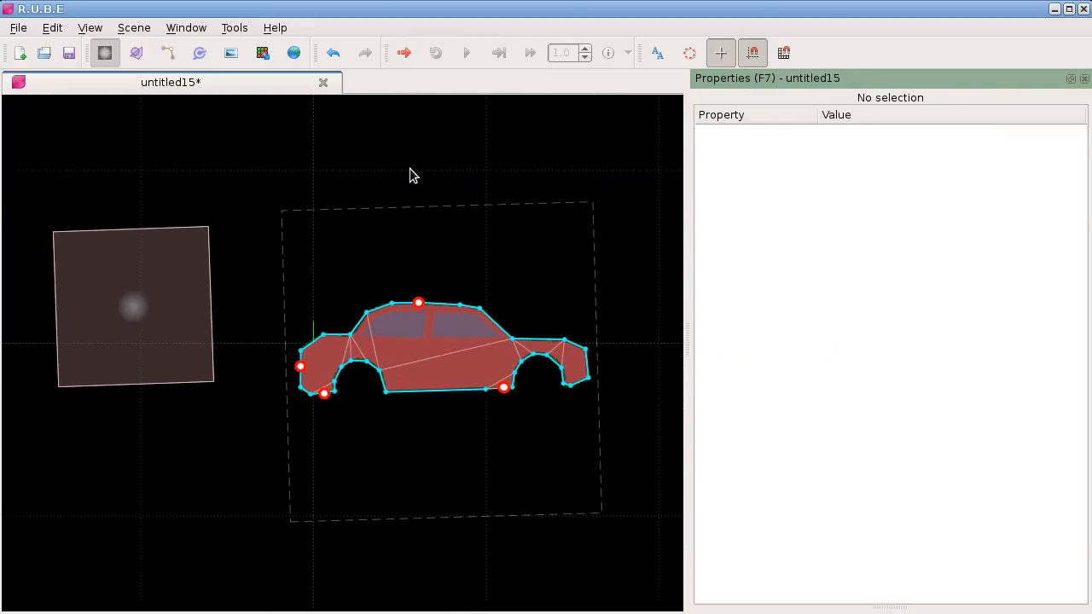
Select the car-shaped fixture and move it above the car sampler to compare their outlines, undoing the move.
{"action": "left_click", "coordinate": [443, 331]}
{"action": "scroll", "coordinate": [436, 332], "scroll_direction": "up", "scroll_amount": 2}
{"action": "left_click_drag", "start_coordinate": [436, 332], "coordinate": [405, 284]}
{"action": "scroll", "coordinate": [412, 264], "scroll_direction": "up", "scroll_amount": 3}
{"action": "middle_click_drag", "start_coordinate": [405, 284], "coordinate": [343, 410]}
{"action": "scroll", "coordinate": [344, 410], "scroll_direction": "down", "scroll_amount": 2}
{"action": "left_click_drag", "start_coordinate": [343, 411], "coordinate": [350, 228]}
{"action": "middle_click_drag", "start_coordinate": [444, 378], "coordinate": [397, 395]}
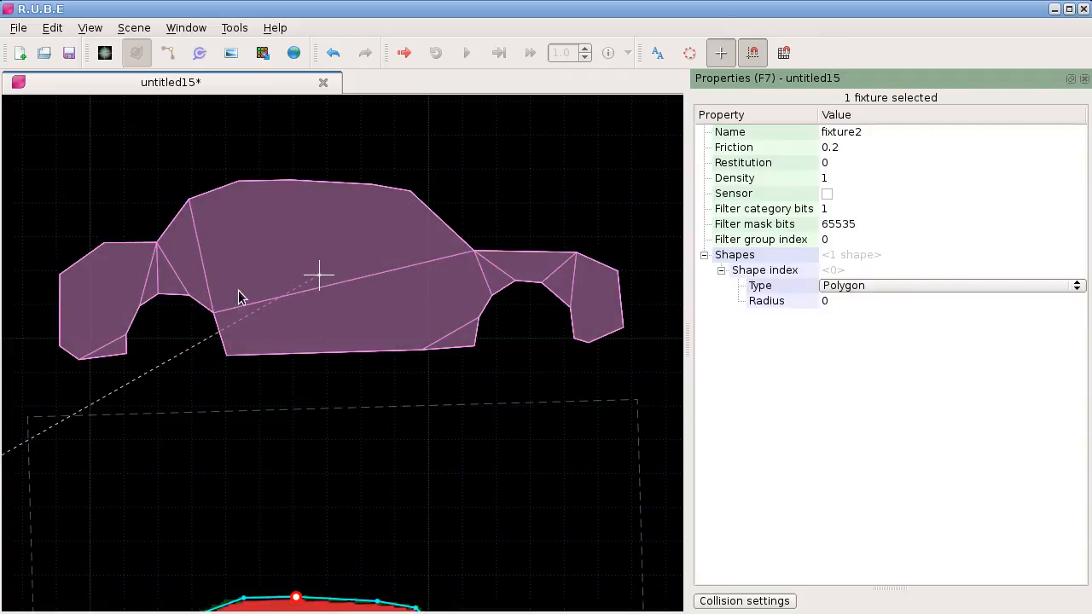
{"action": "scroll", "coordinate": [345, 341], "scroll_direction": "down", "scroll_amount": 3}
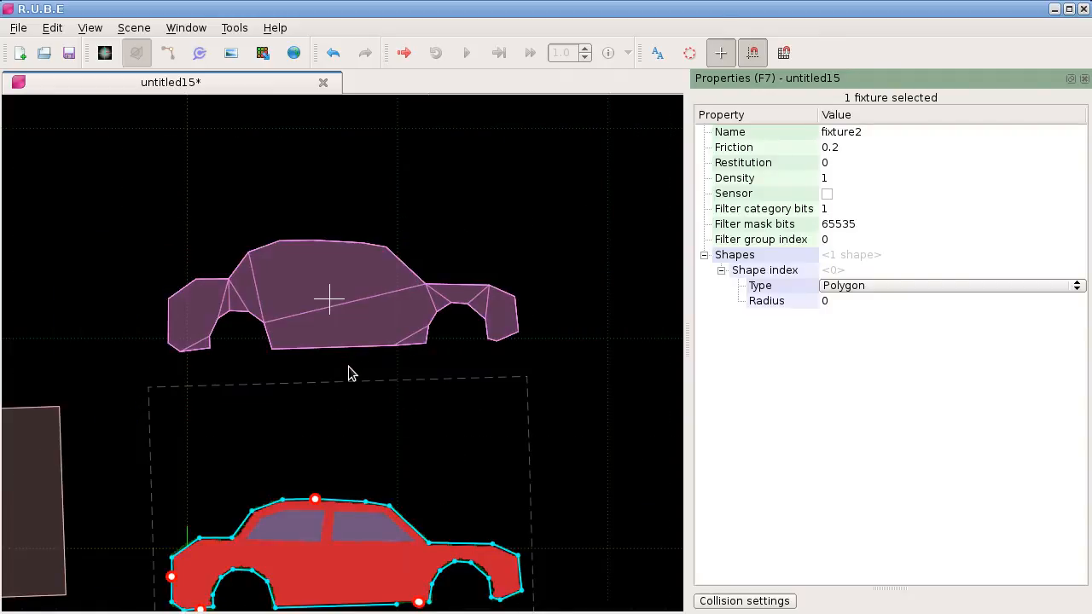
{"action": "right_click_drag", "start_coordinate": [348, 366], "coordinate": [357, 248]}
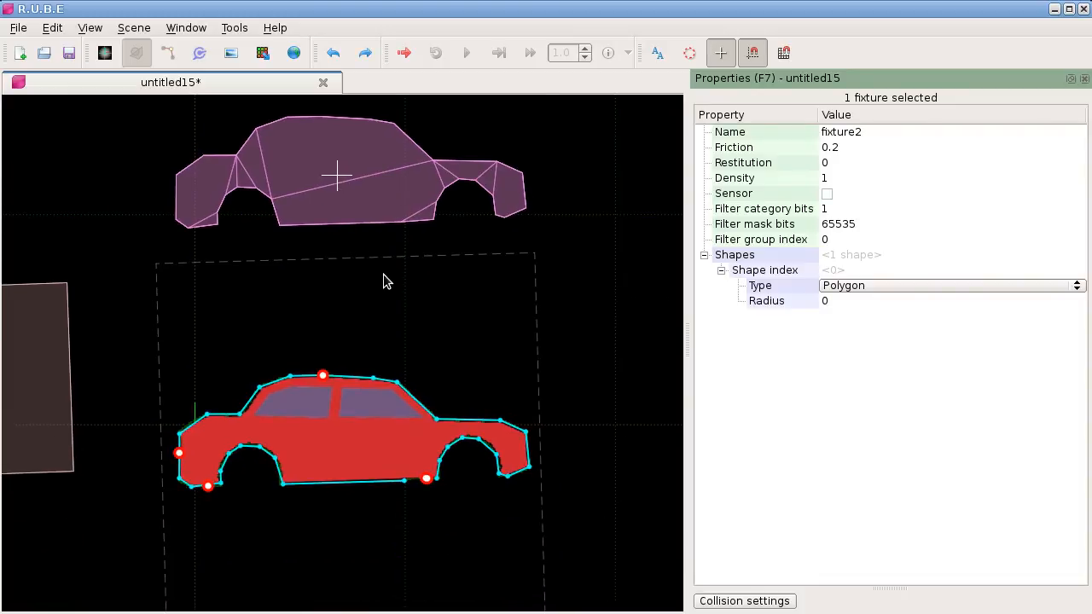
{"action": "key", "text": "ctrl+z"}
Open the scene in the simulator, maximize its view and adjust the debug display options.
{"action": "right_click_drag", "start_coordinate": [364, 295], "coordinate": [417, 237]}
{"action": "key", "text": "ctrl+r"}
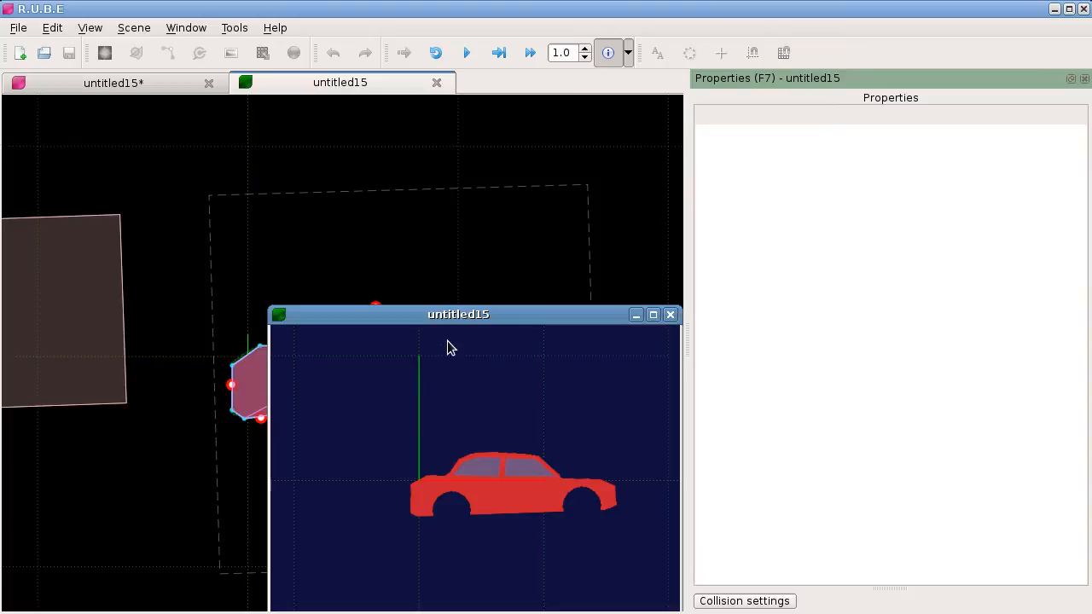
{"action": "double_click", "coordinate": [446, 312]}
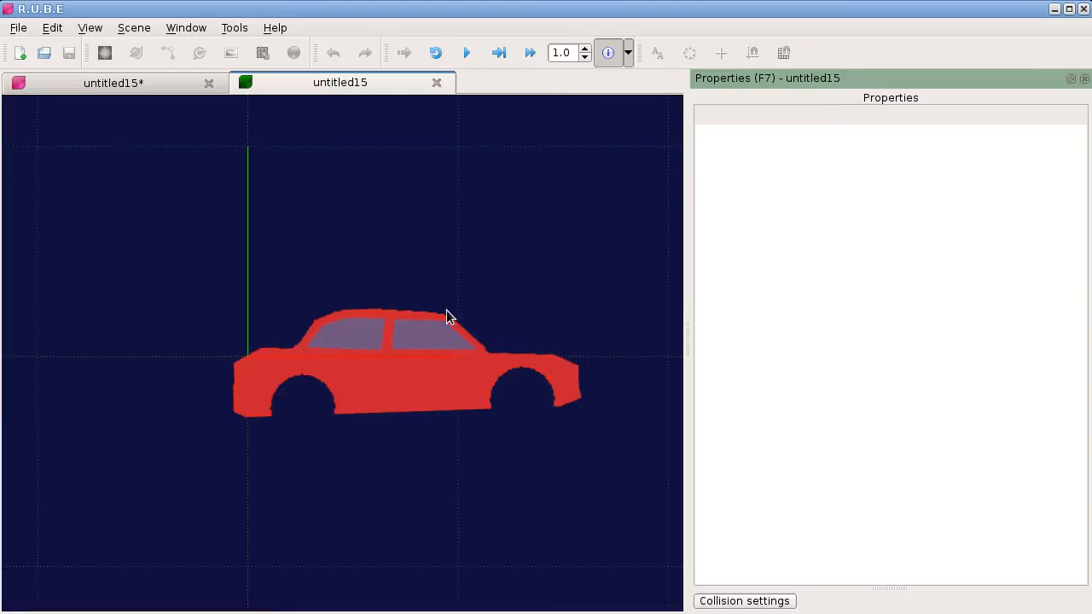
{"action": "left_click", "coordinate": [628, 54]}
{"action": "left_click", "coordinate": [629, 110]}
Run the simulation, pull the body around to check the car fixture, pause it and close the simulation.
{"action": "scroll", "coordinate": [462, 320], "scroll_direction": "down", "scroll_amount": 2}
{"action": "right_click_drag", "start_coordinate": [411, 380], "coordinate": [406, 316]}
{"action": "key", "text": "space"}
{"action": "left_click_drag", "start_coordinate": [415, 259], "coordinate": [381, 326]}
{"action": "scroll", "coordinate": [374, 307], "scroll_direction": "up", "scroll_amount": 2}
{"action": "key", "text": "space"}
{"action": "left_click", "coordinate": [435, 82]}
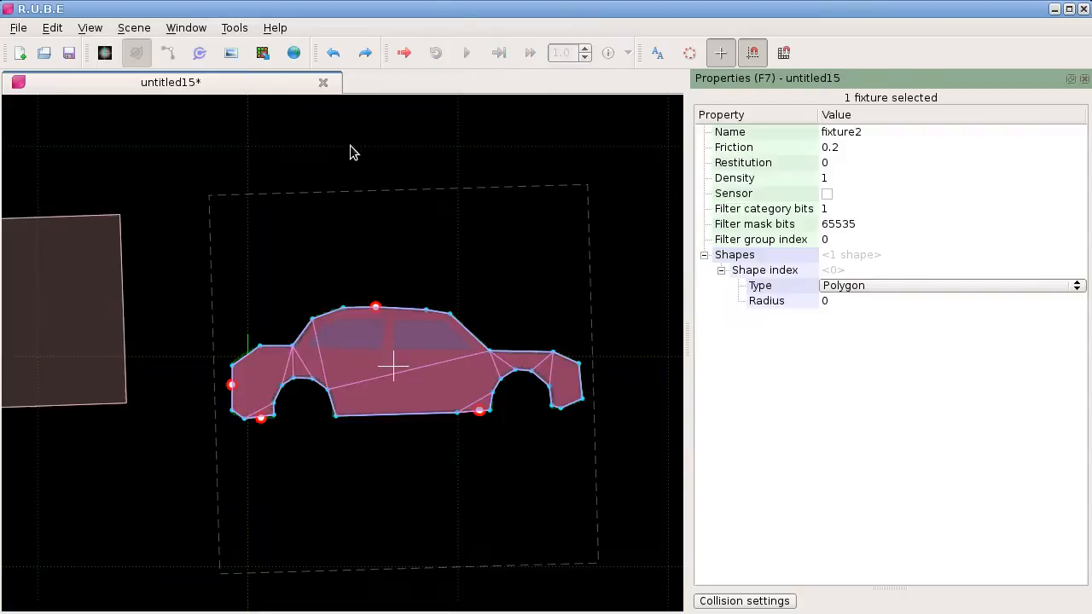
Review the sampler commands, including Create body+fixture from image, and examine how closely the fixture follows the car outline.
{"action": "right_click_drag", "start_coordinate": [309, 161], "coordinate": [282, 139]}
{"action": "right_click", "coordinate": [291, 136]}
{"action": "mouse_move", "coordinate": [332, 212]}
{"action": "mouse_move", "coordinate": [337, 282]}
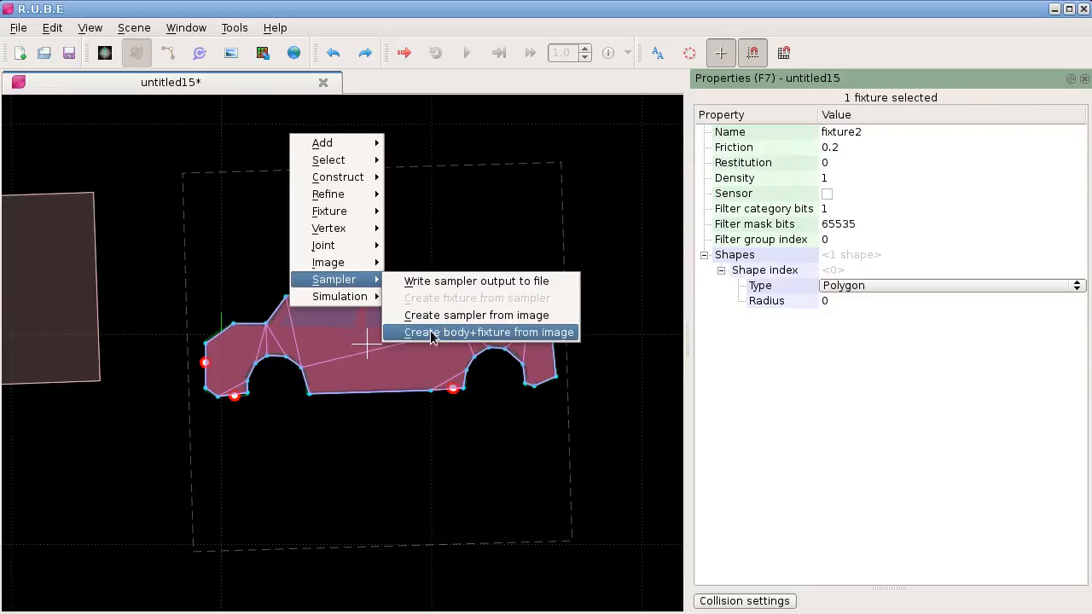
{"action": "left_click", "coordinate": [503, 332]}
{"action": "scroll", "coordinate": [424, 351], "scroll_direction": "down", "scroll_amount": 2}
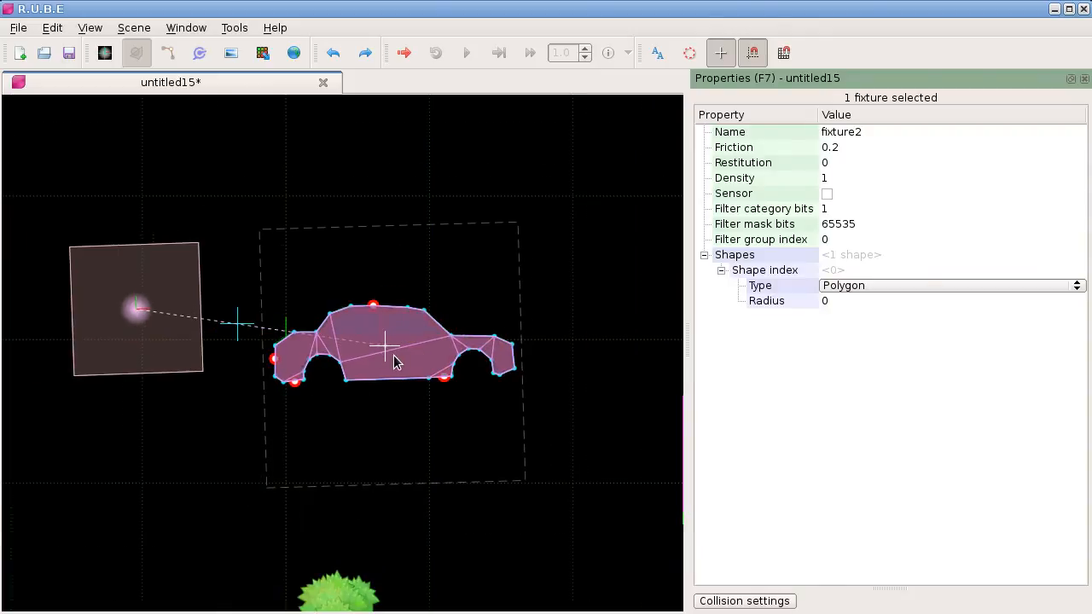
{"action": "scroll", "coordinate": [388, 345], "scroll_direction": "up", "scroll_amount": 3}
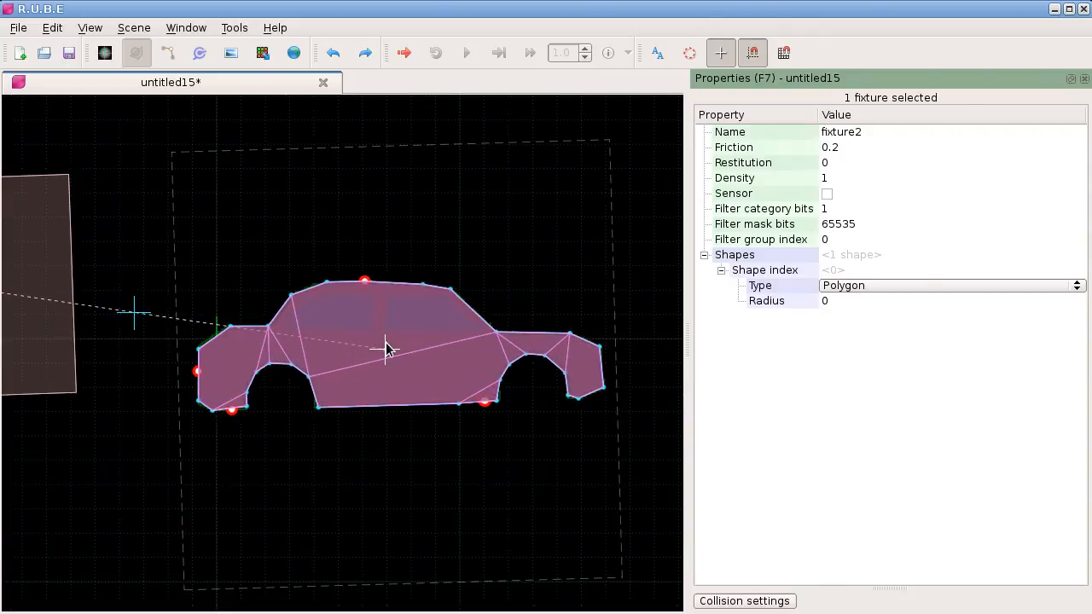
{"action": "scroll", "coordinate": [385, 349], "scroll_direction": "up", "scroll_amount": 1}
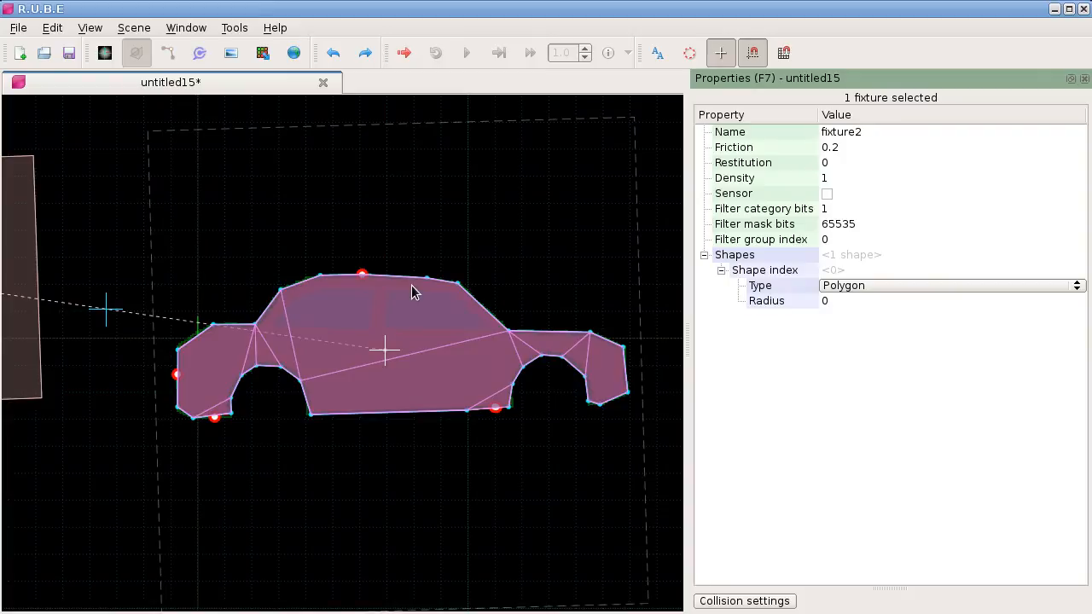
{"action": "scroll", "coordinate": [339, 276], "scroll_direction": "up", "scroll_amount": 2}
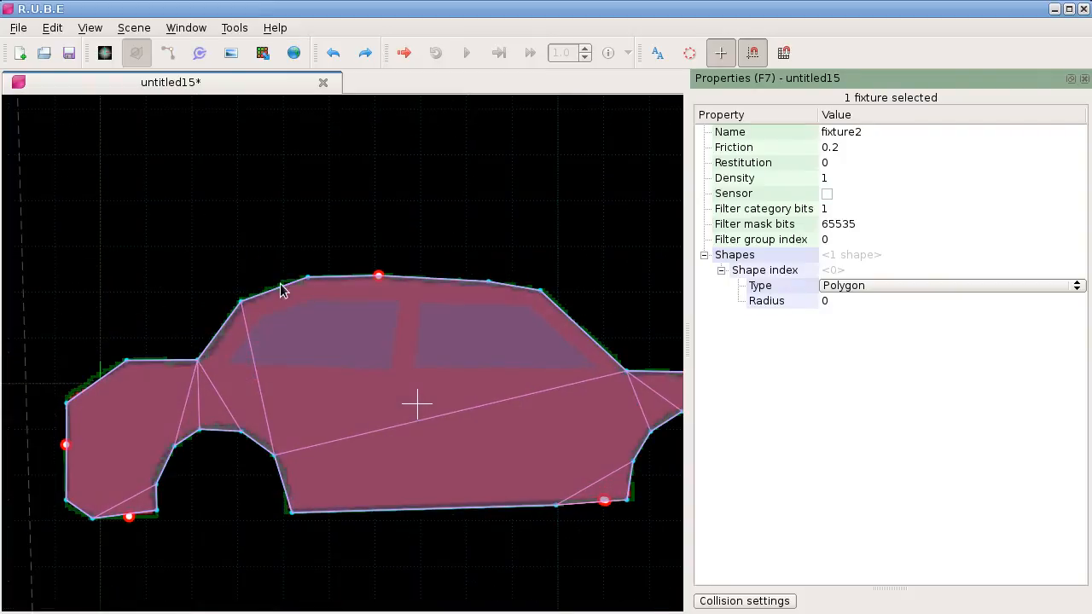
{"action": "scroll", "coordinate": [458, 313], "scroll_direction": "down", "scroll_amount": 3}
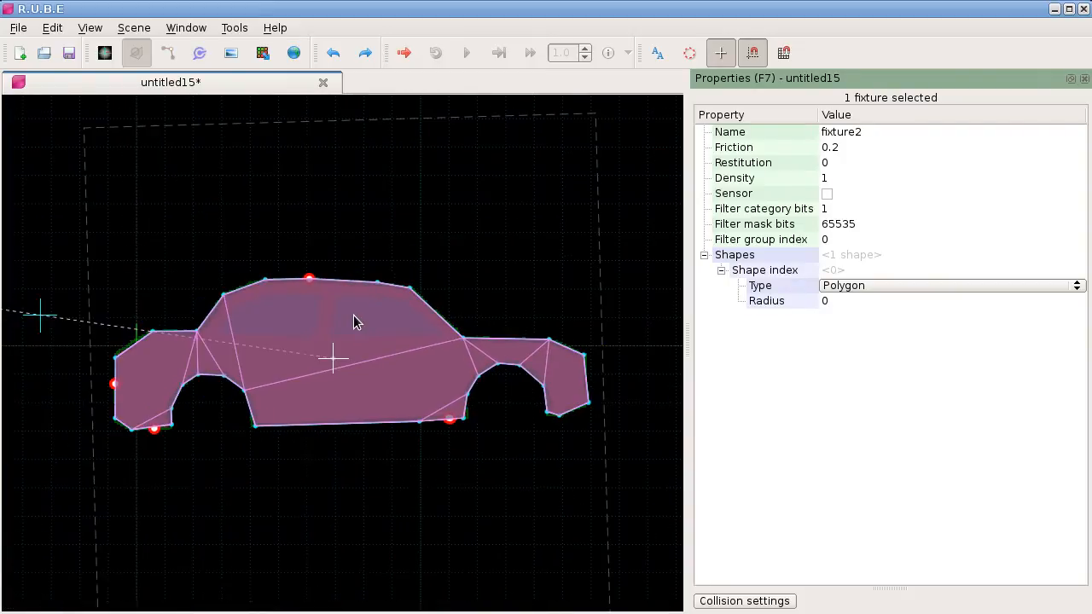
{"action": "right_click", "coordinate": [288, 227]}
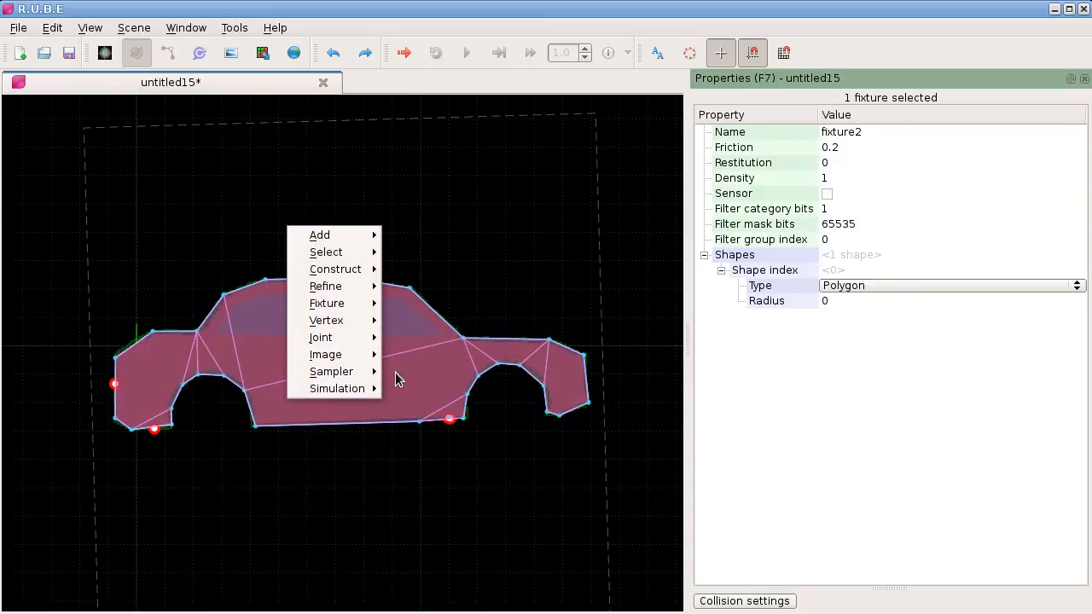
{"action": "mouse_move", "coordinate": [364, 376]}
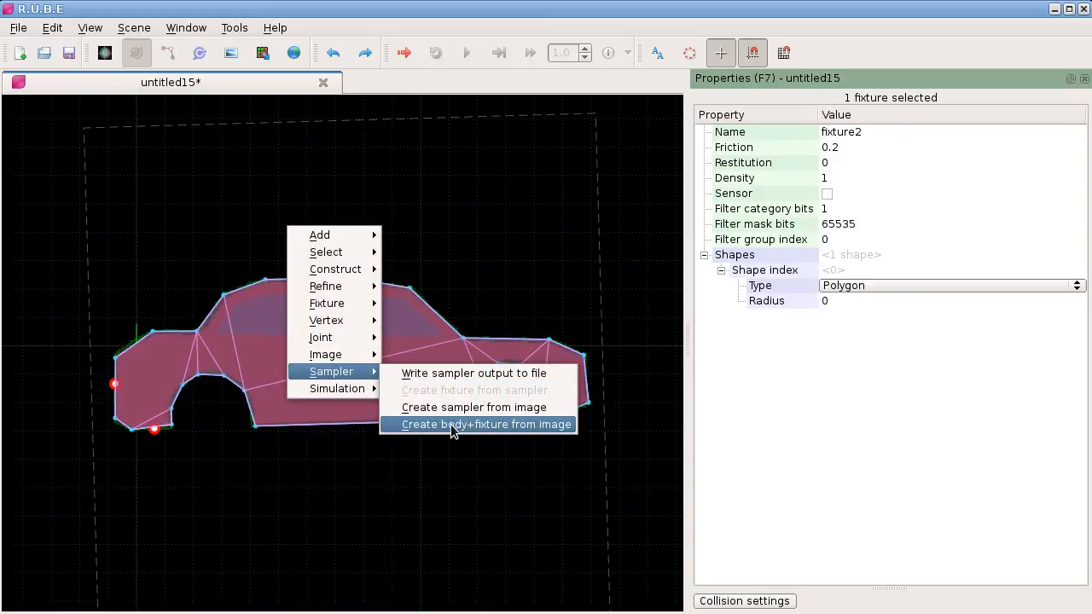
{"action": "left_click", "coordinate": [503, 424]}
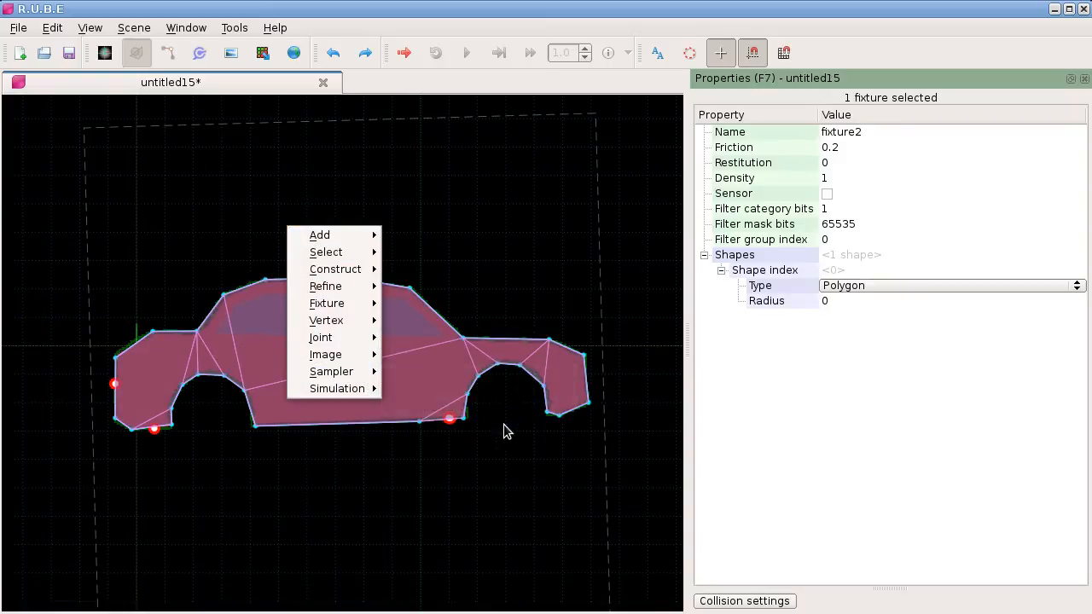
Select the mcclory.png terrain image, scale it to a height of about 3.04 and move its center to about -4.68, -0.87.
{"action": "scroll", "coordinate": [504, 424], "scroll_direction": "down", "scroll_amount": 3}
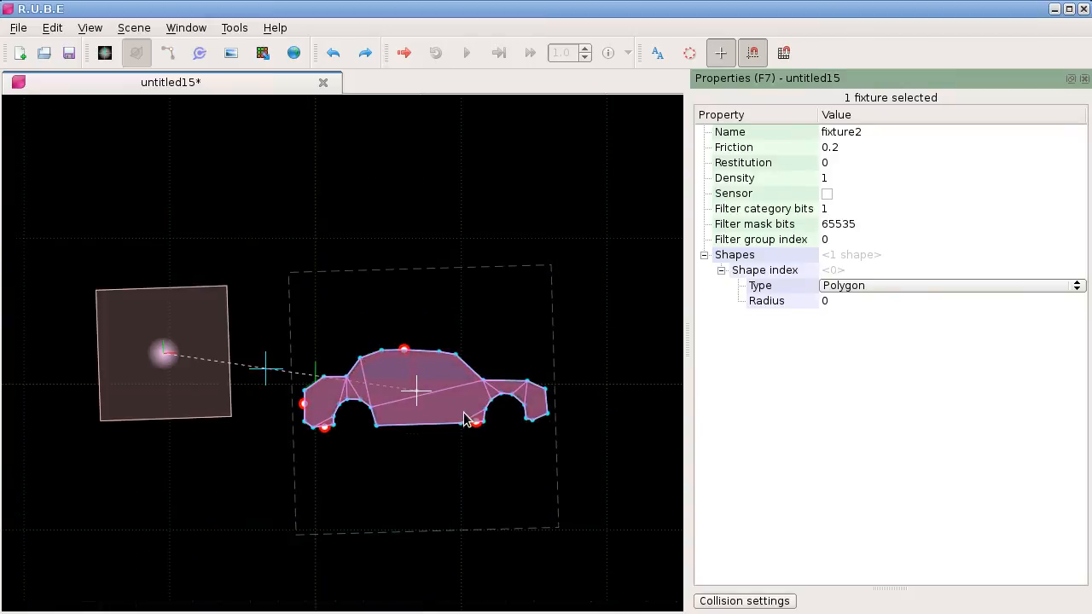
{"action": "scroll", "coordinate": [539, 367], "scroll_direction": "down", "scroll_amount": 2}
{"action": "left_click_drag", "start_coordinate": [1091, 282], "coordinate": [236, 474]}
{"action": "right_click_drag", "start_coordinate": [302, 480], "coordinate": [417, 386]}
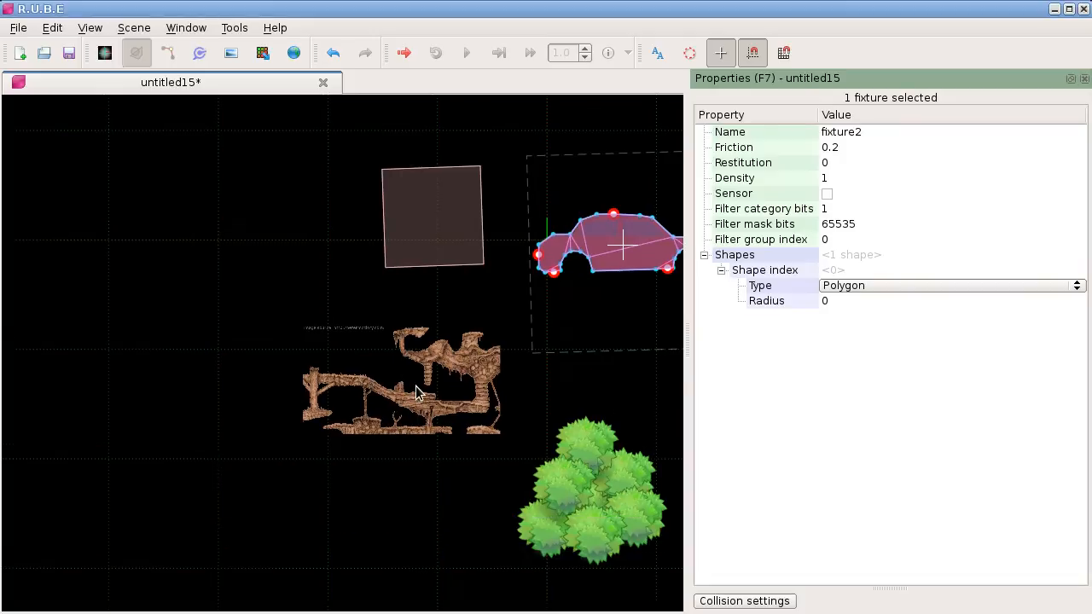
{"action": "key", "text": "i"}
{"action": "left_click", "coordinate": [409, 389]}
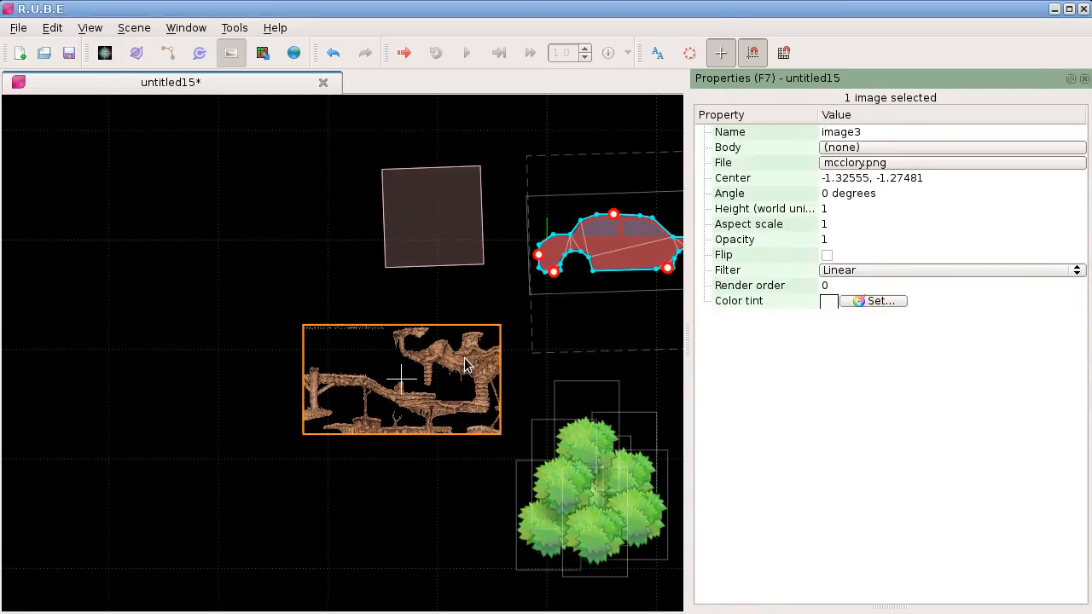
{"action": "key", "text": "s"}
{"action": "right_click_drag", "start_coordinate": [465, 385], "coordinate": [716, 349]}
{"action": "key", "text": "t"}
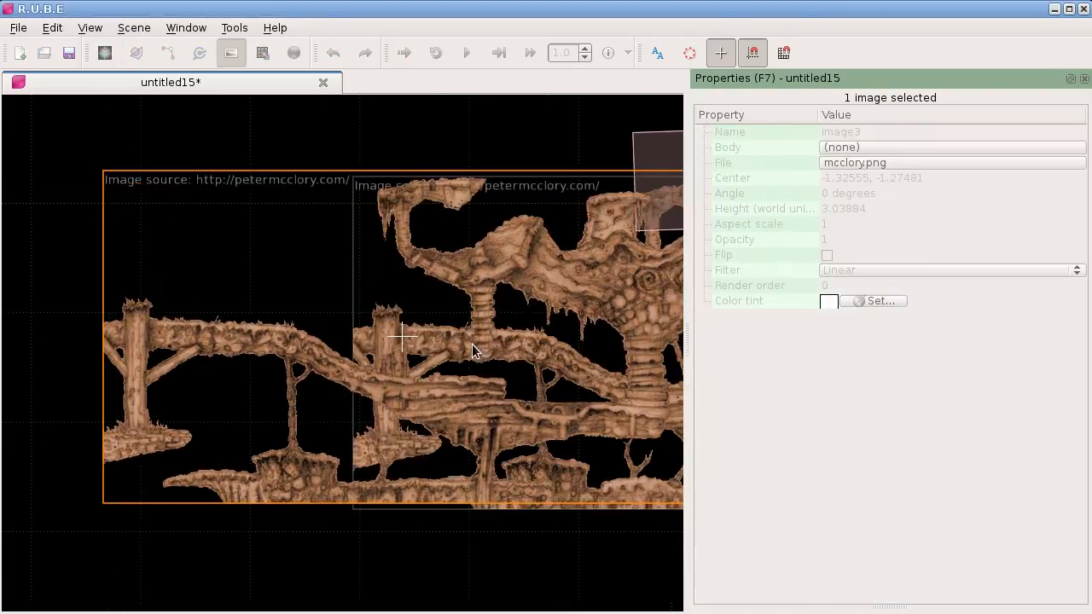
{"action": "left_click", "coordinate": [359, 309]}
{"action": "scroll", "coordinate": [202, 328], "scroll_direction": "down", "scroll_amount": 2}
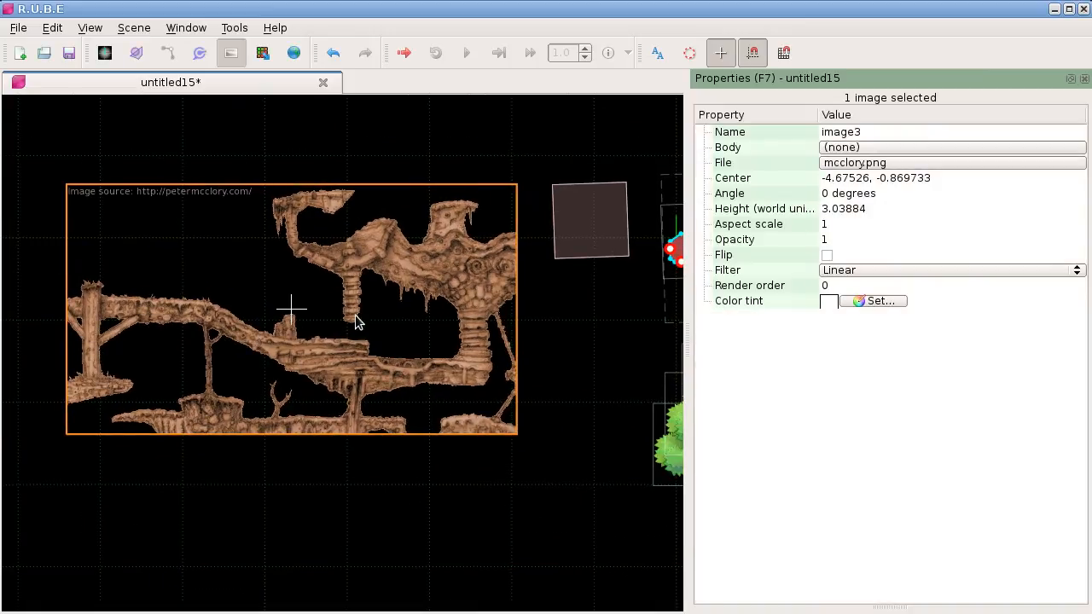
Enlarge the terrain image to a height of about 4.37 and move its center to about -6.03, -0.92.
{"action": "key", "text": "s"}
{"action": "left_click", "coordinate": [402, 314]}
{"action": "key", "text": "t"}
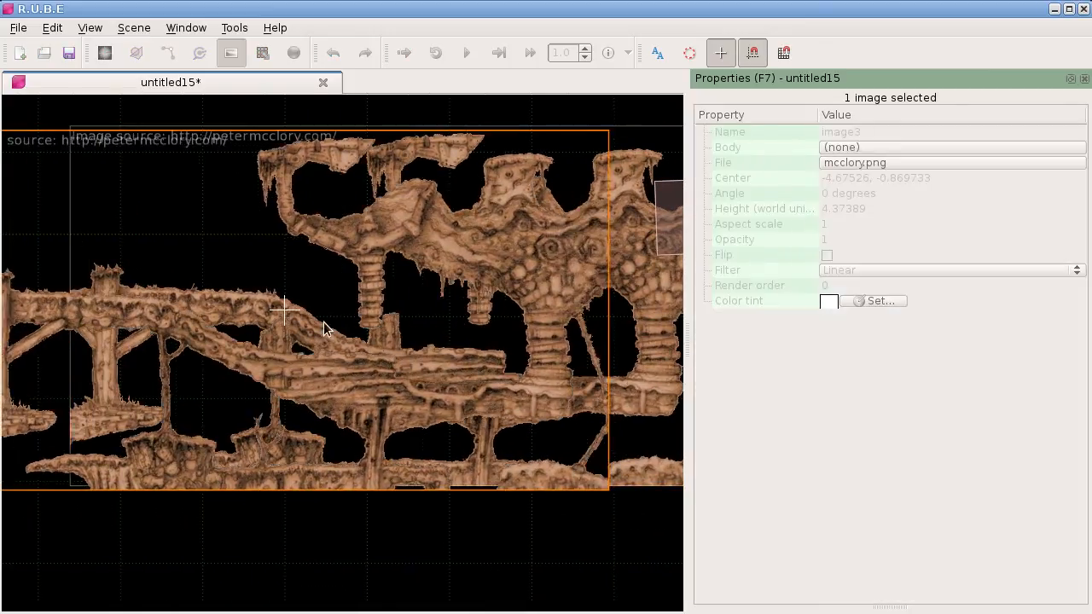
{"action": "left_click", "coordinate": [290, 317]}
{"action": "scroll", "coordinate": [329, 325], "scroll_direction": "down", "scroll_amount": 3}
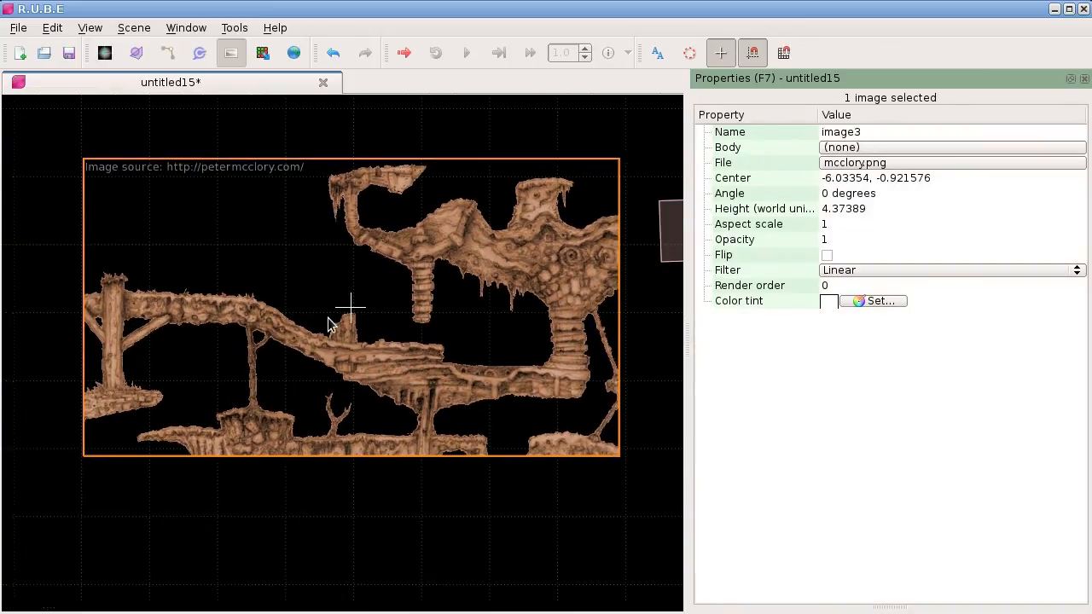
{"action": "right_click_drag", "start_coordinate": [298, 284], "coordinate": [288, 295]}
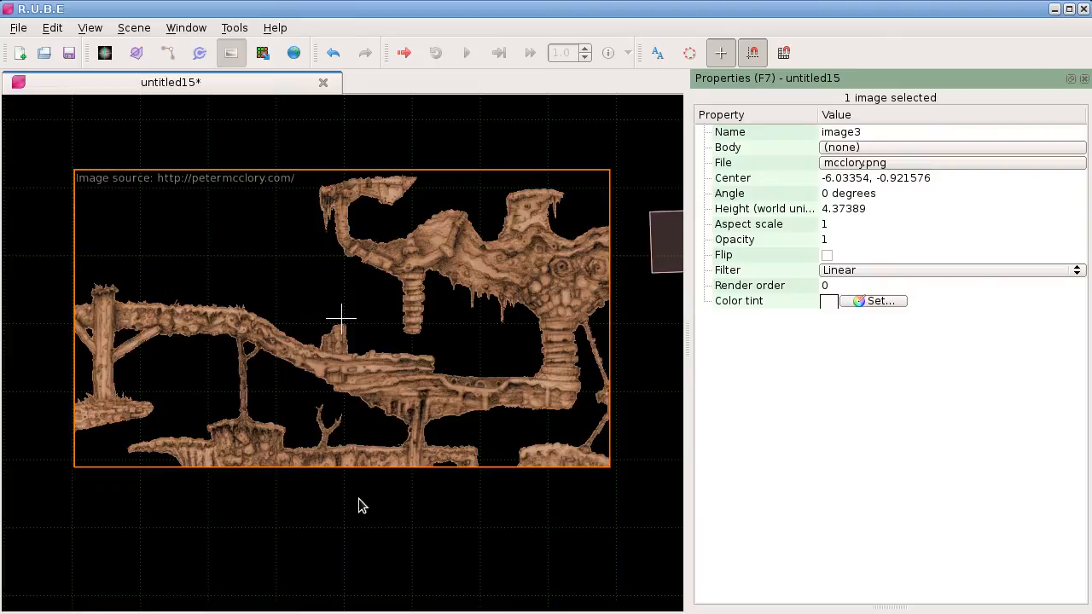
Scale the terrain image up to a height of about 5.79 and move its center to about -7.55, -0.79.
{"action": "scroll", "coordinate": [360, 497], "scroll_direction": "down", "scroll_amount": 1}
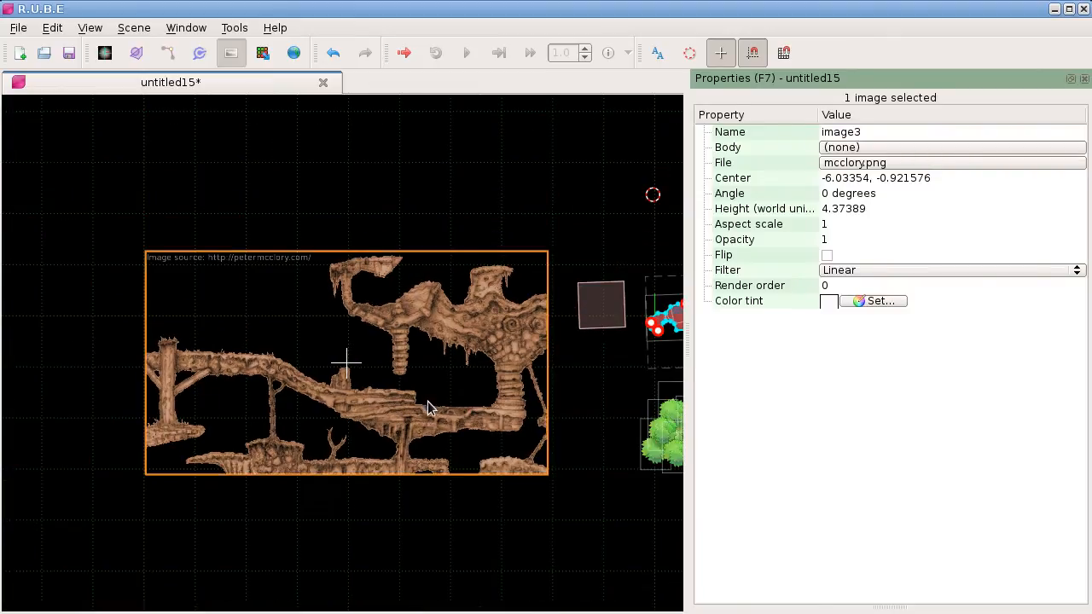
{"action": "key", "text": "s"}
{"action": "key", "text": "t"}
{"action": "right_click_drag", "start_coordinate": [418, 307], "coordinate": [488, 293]}
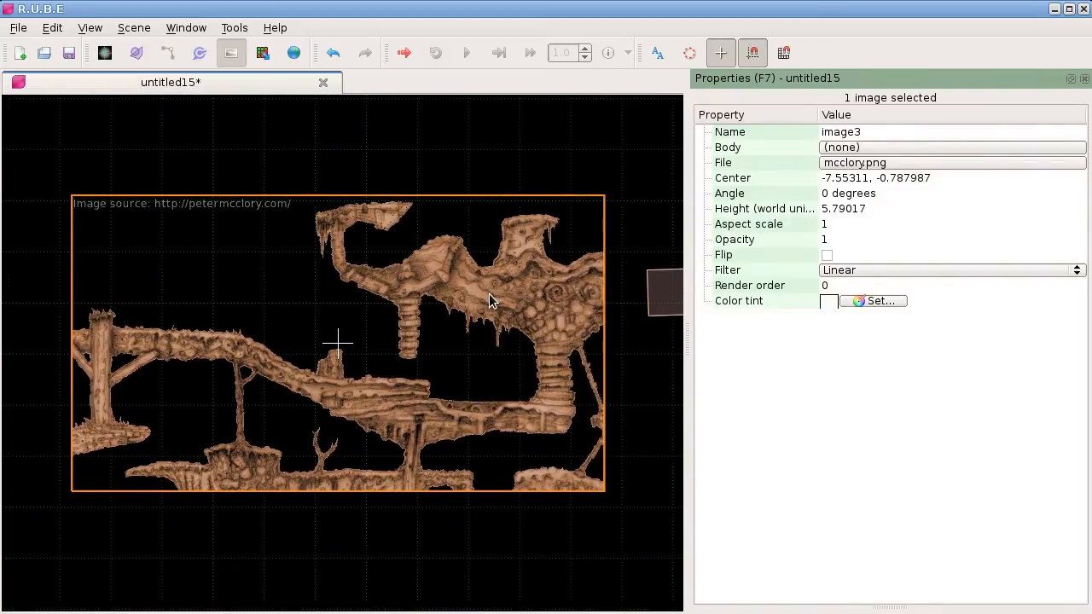
Create a sampler from the selected mcclory.png terrain image.
{"action": "right_click", "coordinate": [290, 262]}
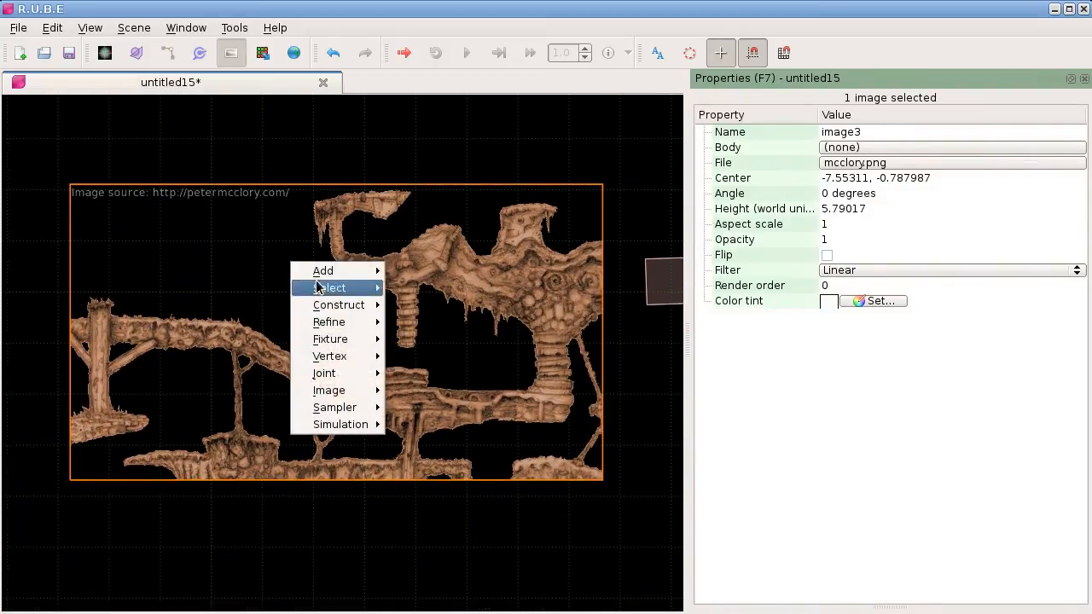
{"action": "mouse_move", "coordinate": [367, 410]}
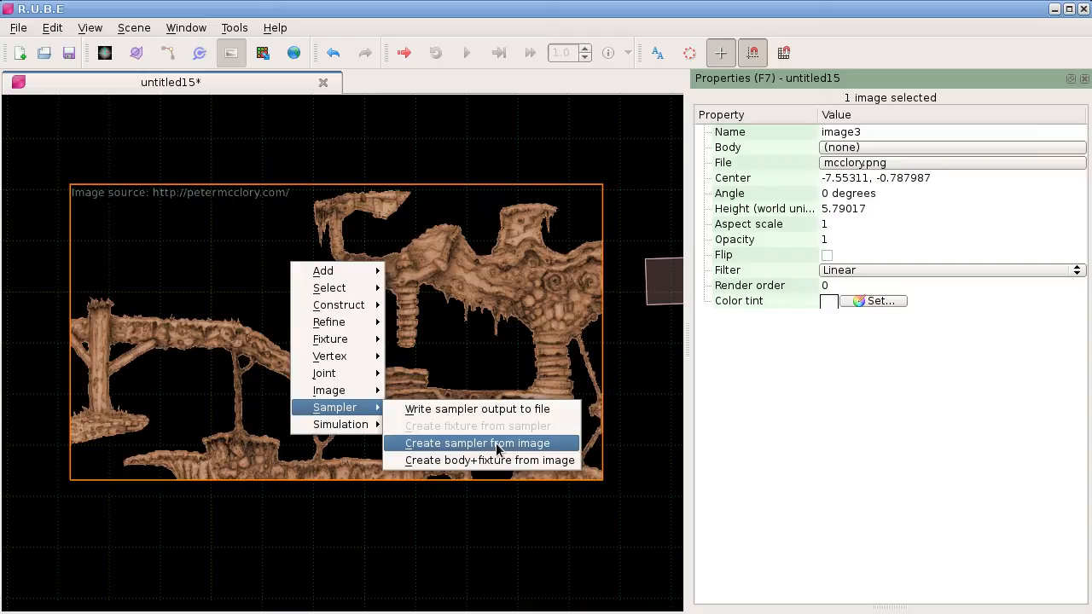
{"action": "mouse_move", "coordinate": [358, 273]}
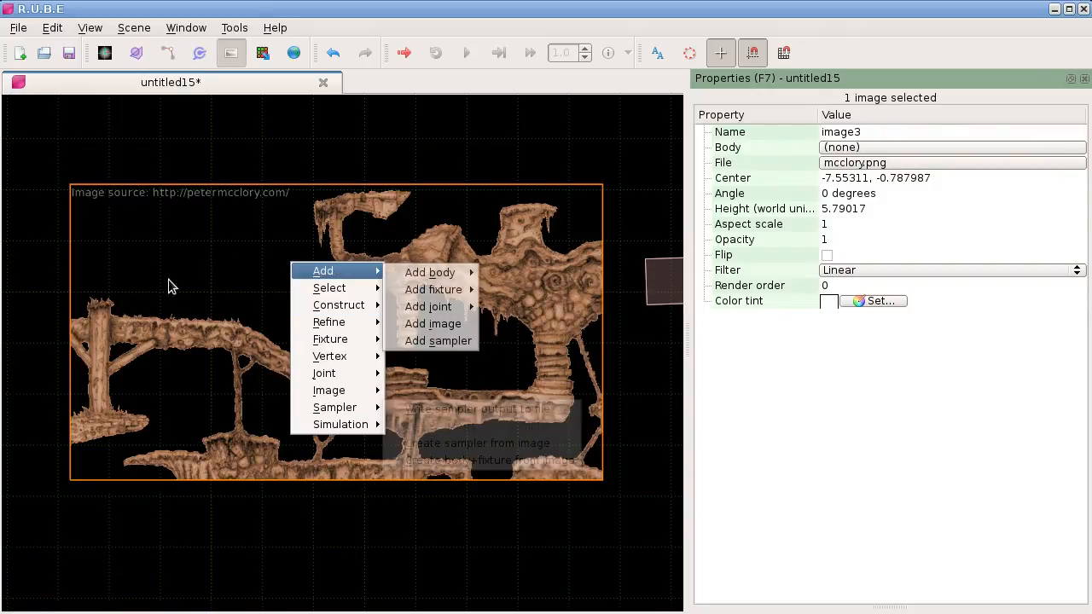
{"action": "left_click", "coordinate": [476, 442]}
Select the new sampler around the terrain image and refresh its detected edges.
{"action": "right_click_drag", "start_coordinate": [456, 423], "coordinate": [450, 423]}
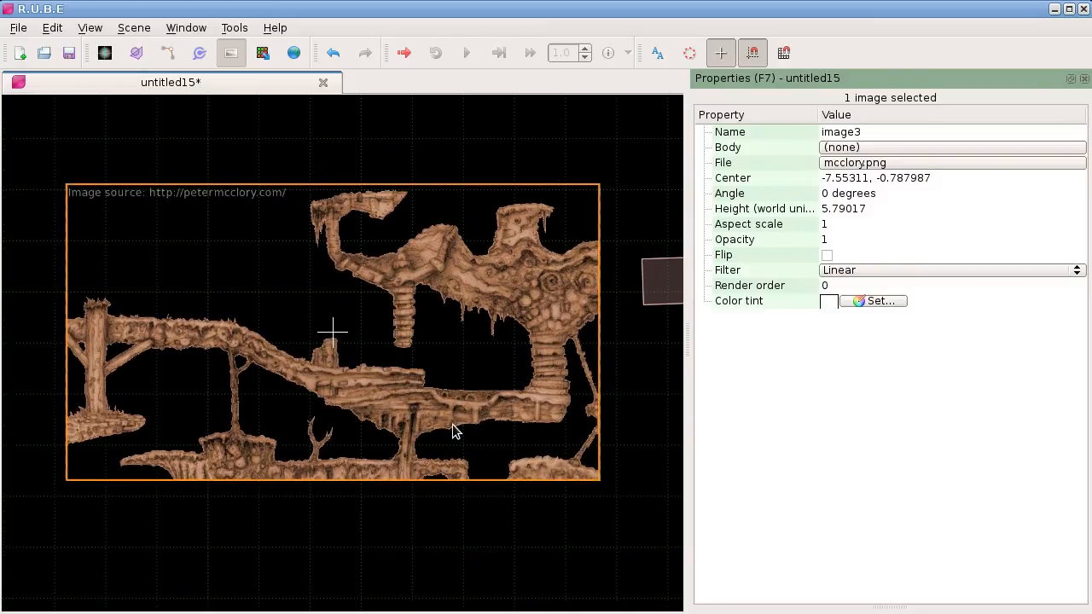
{"action": "key", "text": "p"}
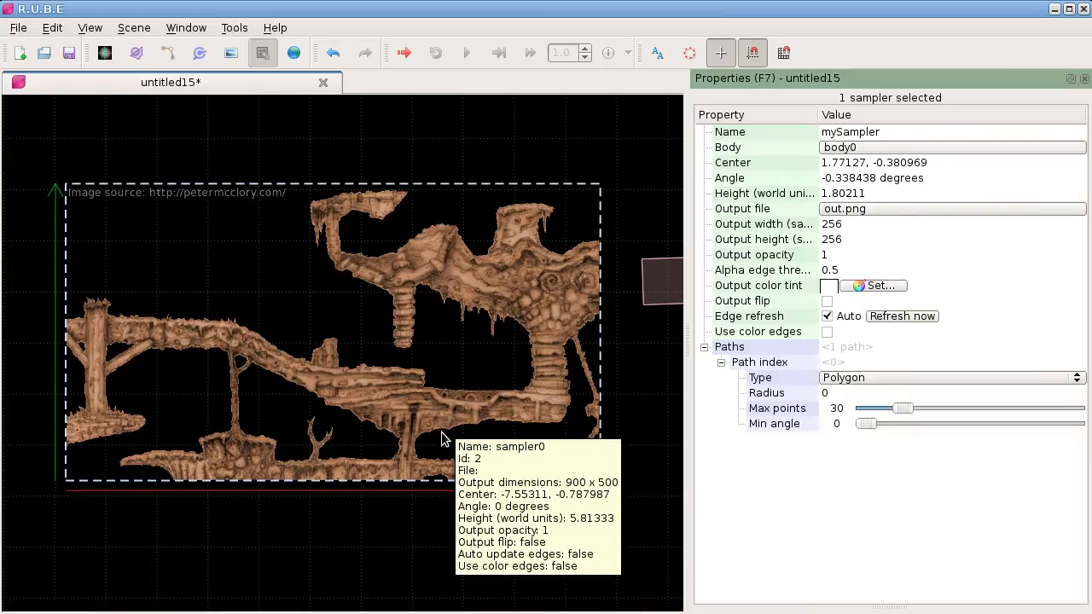
{"action": "left_click_drag", "start_coordinate": [331, 335], "coordinate": [226, 306]}
{"action": "key", "text": "Escape"}
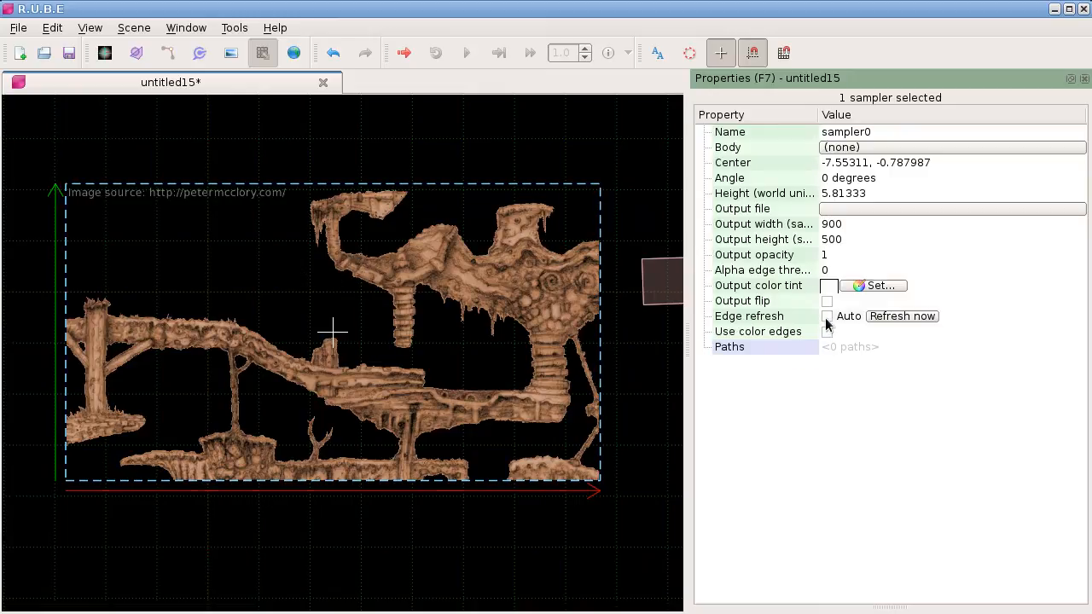
{"action": "left_click", "coordinate": [880, 315]}
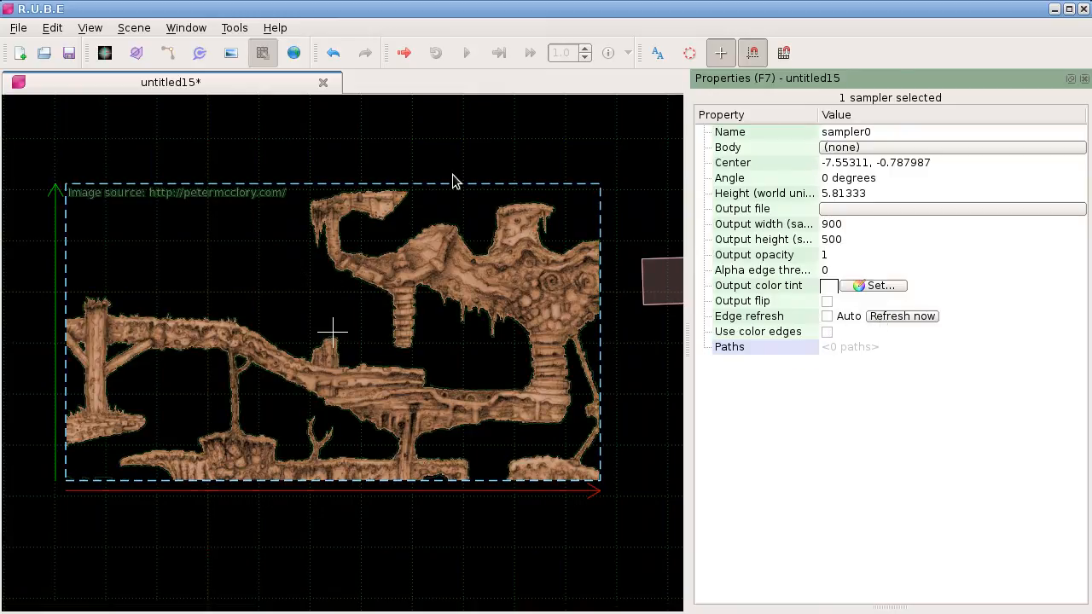
Examine how closely the detected edges follow the terrain and how they close along the image border inside the sampler.
{"action": "scroll", "coordinate": [491, 189], "scroll_direction": "up", "scroll_amount": 5}
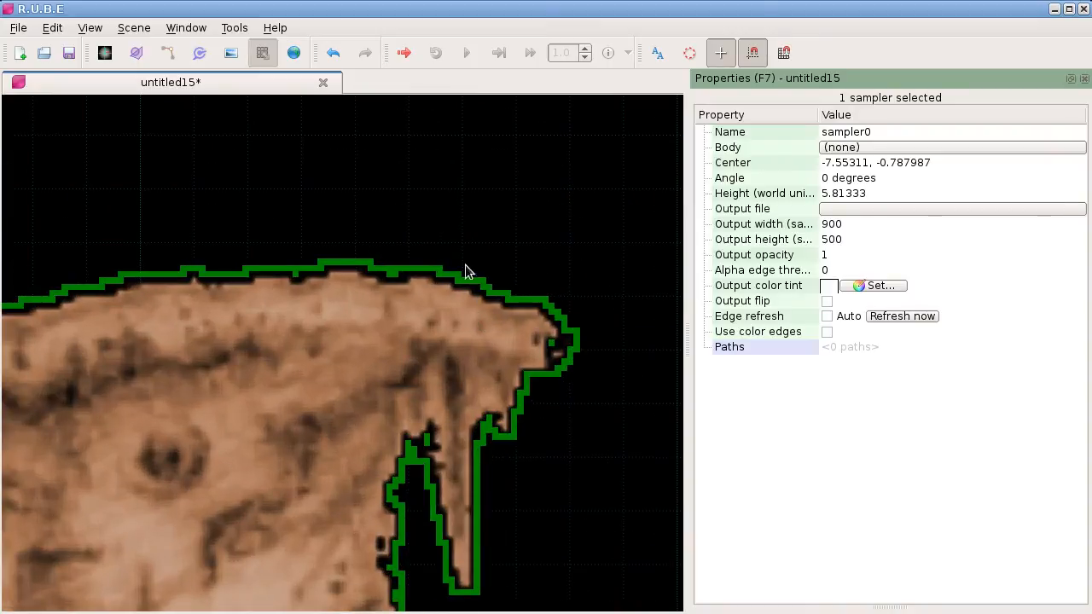
{"action": "scroll", "coordinate": [463, 278], "scroll_direction": "down", "scroll_amount": 2}
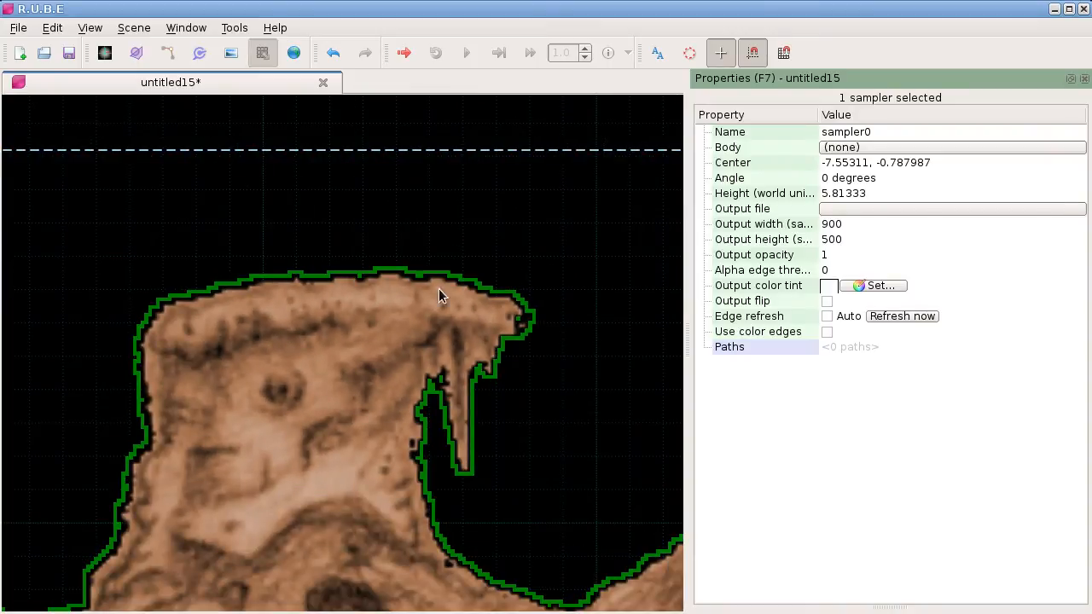
{"action": "scroll", "coordinate": [512, 214], "scroll_direction": "down", "scroll_amount": 3}
{"action": "scroll", "coordinate": [418, 270], "scroll_direction": "up", "scroll_amount": 2}
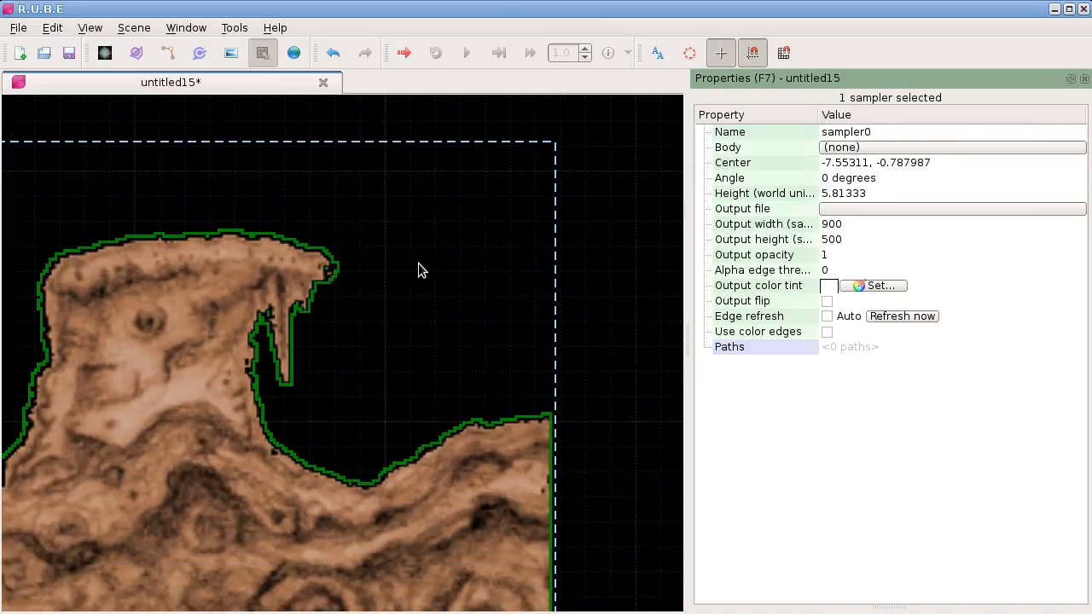
{"action": "scroll", "coordinate": [512, 476], "scroll_direction": "up", "scroll_amount": 6}
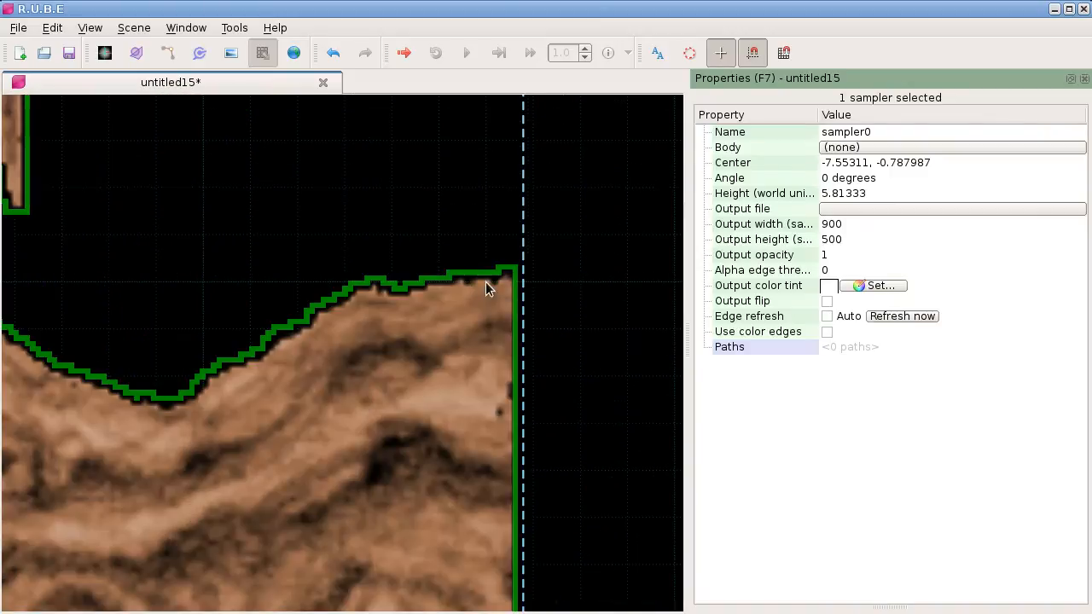
{"action": "scroll", "coordinate": [534, 295], "scroll_direction": "up", "scroll_amount": 2}
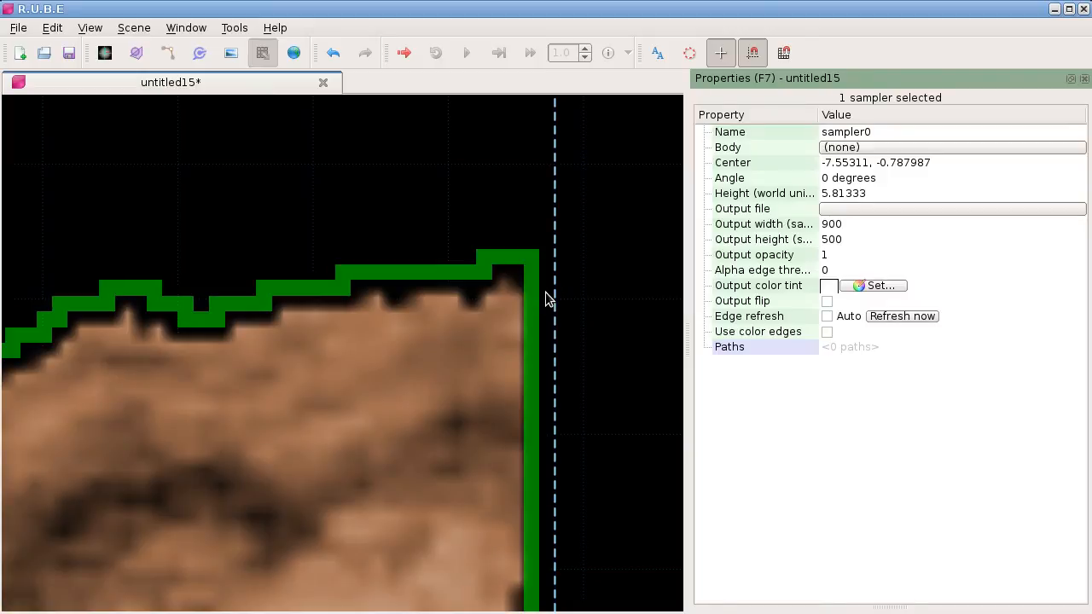
{"action": "scroll", "coordinate": [529, 307], "scroll_direction": "down", "scroll_amount": 3}
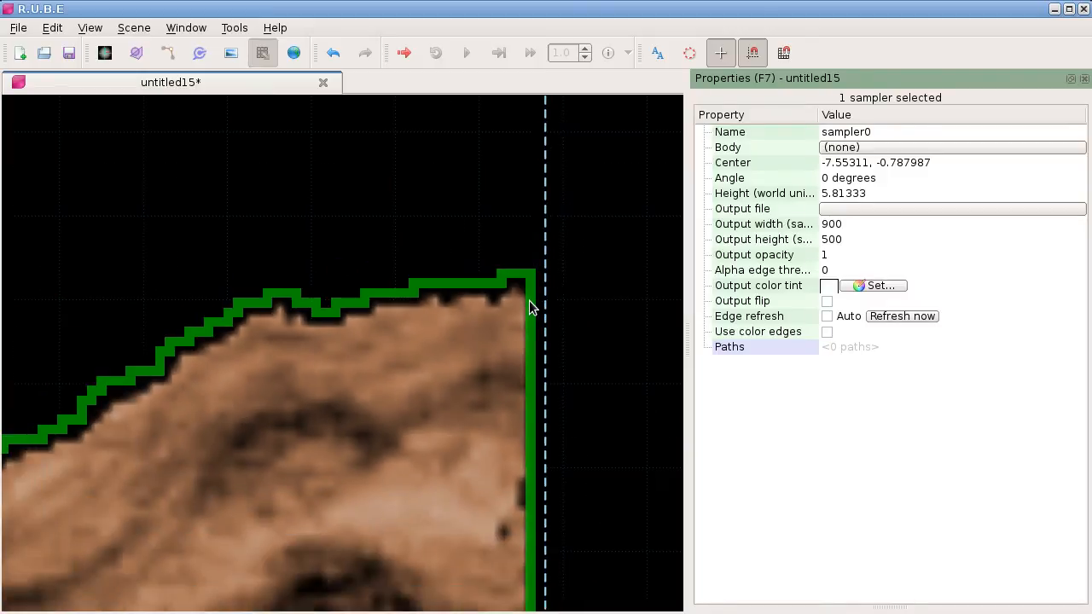
{"action": "scroll", "coordinate": [529, 302], "scroll_direction": "down", "scroll_amount": 1}
{"action": "scroll", "coordinate": [529, 307], "scroll_direction": "up", "scroll_amount": 2}
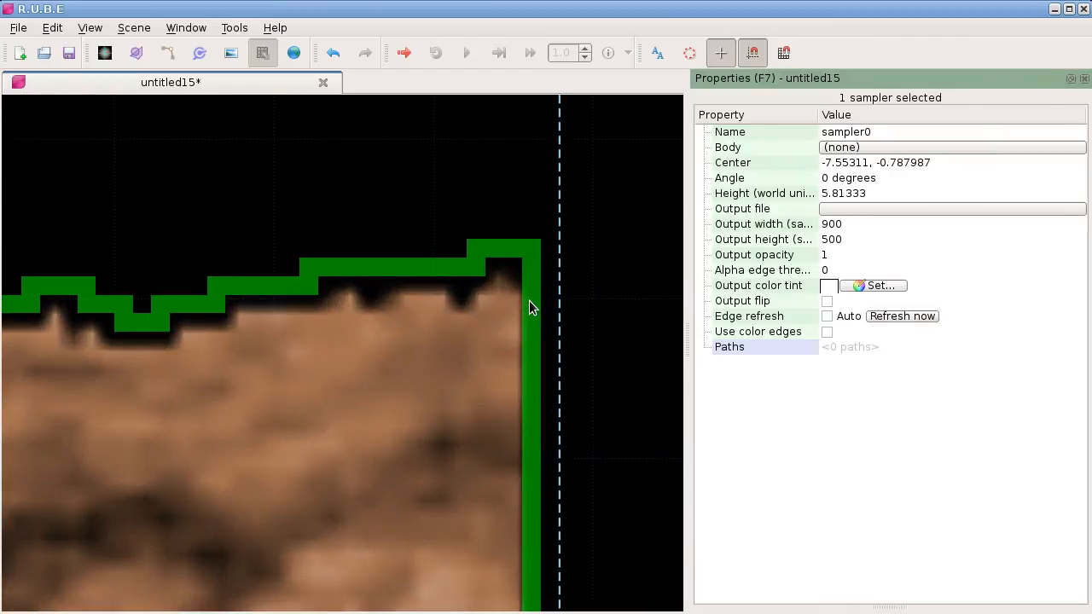
{"action": "scroll", "coordinate": [529, 324], "scroll_direction": "down", "scroll_amount": 2}
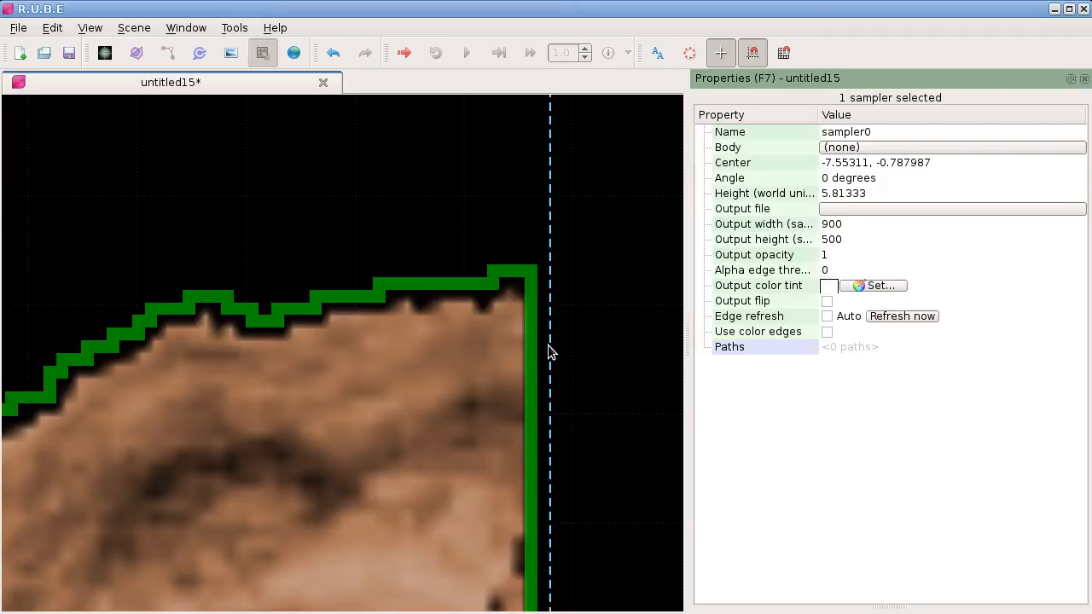
Try scaling the terrain sampler down to a height of about 5.78, refresh its edges and inspect the outline at the border.
{"action": "key", "text": "r"}
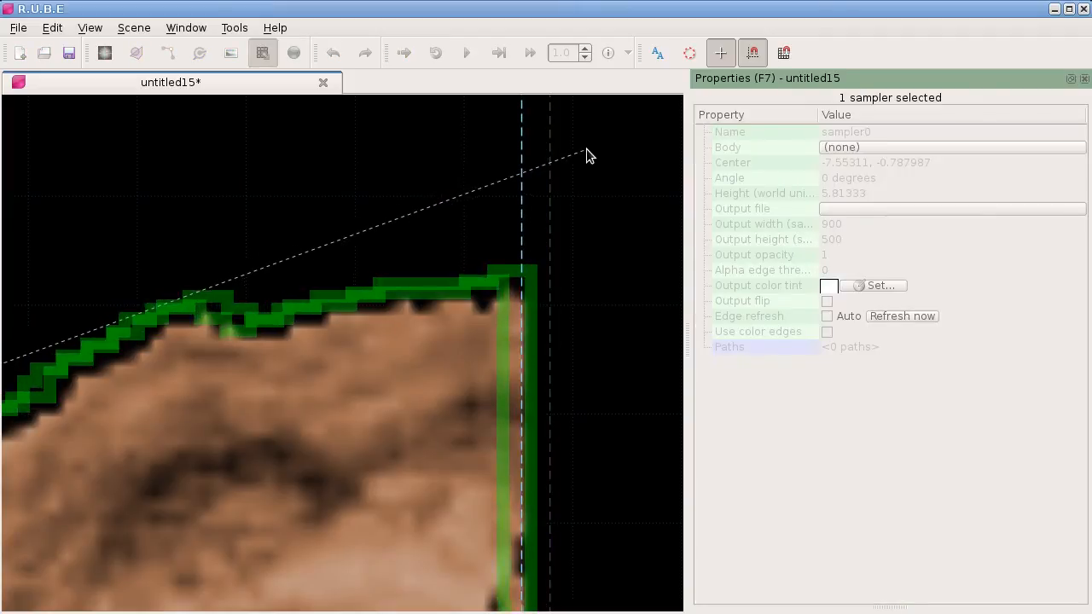
{"action": "left_click", "coordinate": [581, 152]}
{"action": "left_click", "coordinate": [881, 316]}
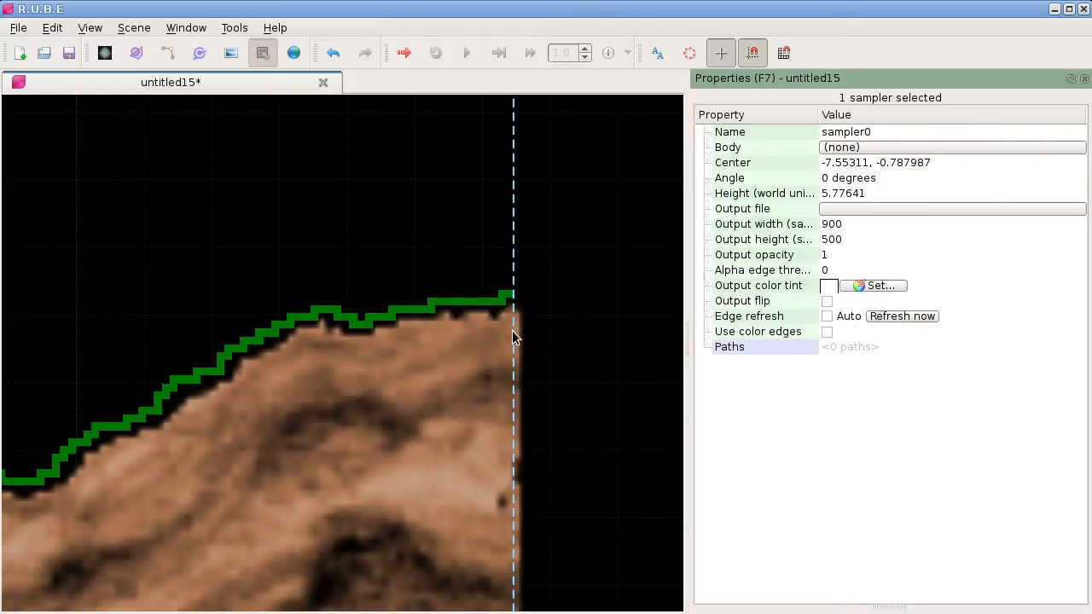
{"action": "scroll", "coordinate": [512, 337], "scroll_direction": "up", "scroll_amount": 1}
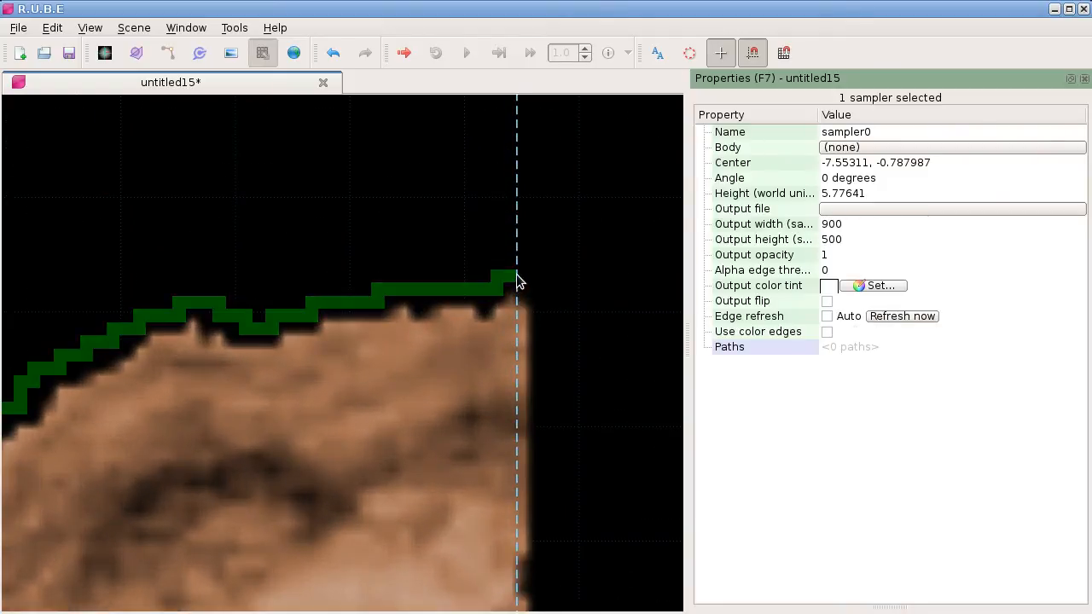
{"action": "scroll", "coordinate": [534, 320], "scroll_direction": "down", "scroll_amount": 1}
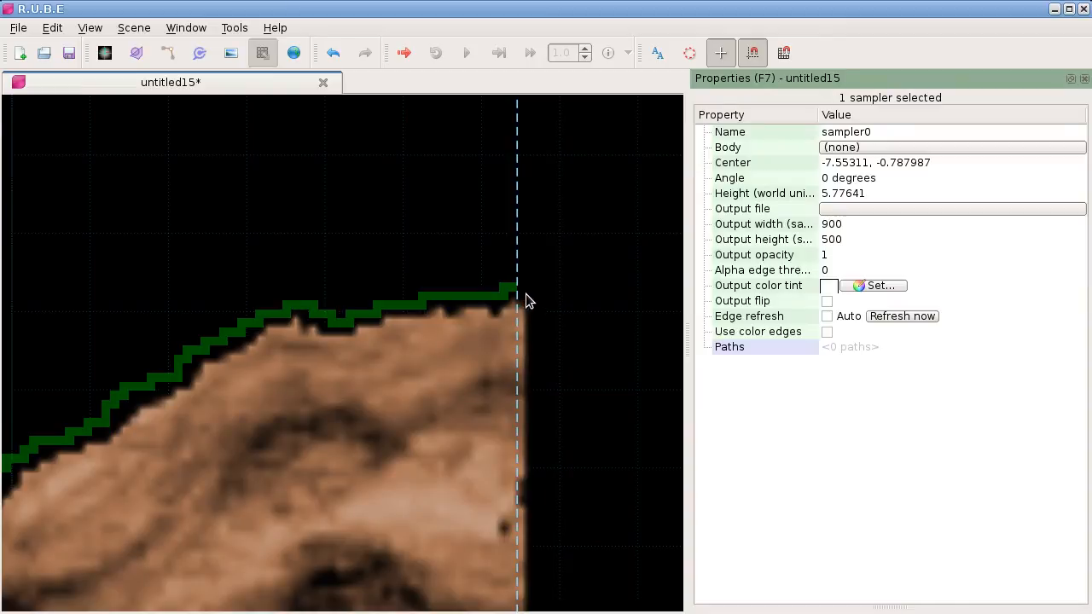
{"action": "scroll", "coordinate": [522, 312], "scroll_direction": "down", "scroll_amount": 5}
{"action": "right_click_drag", "start_coordinate": [482, 430], "coordinate": [460, 255]}
{"action": "scroll", "coordinate": [460, 255], "scroll_direction": "down", "scroll_amount": 4}
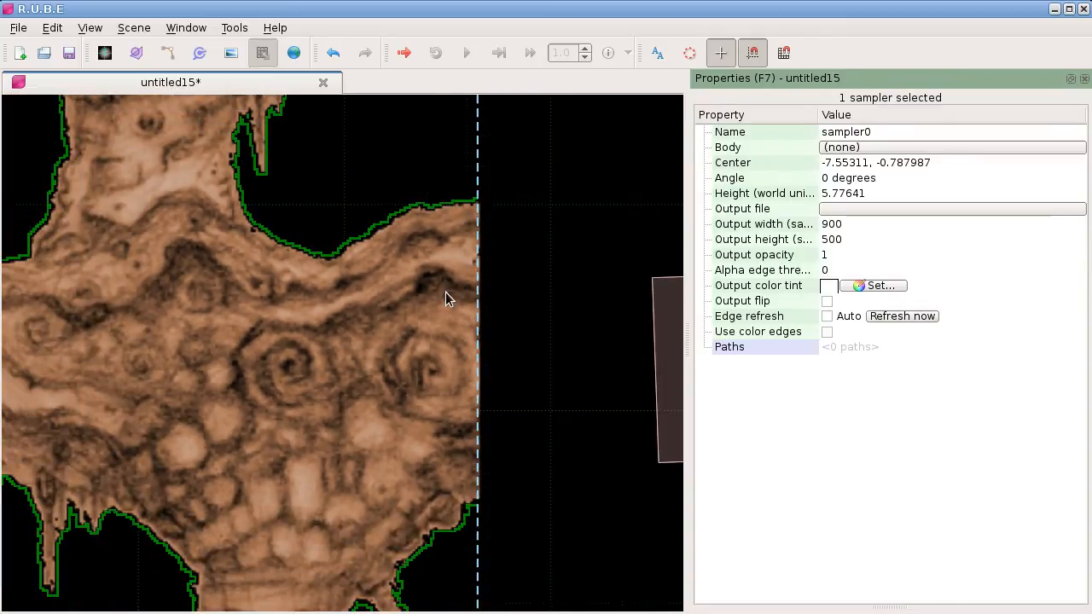
Undo the terrain sampler's scaling and turn on its automatic edge refresh.
{"action": "key", "text": "ctrl+z"}
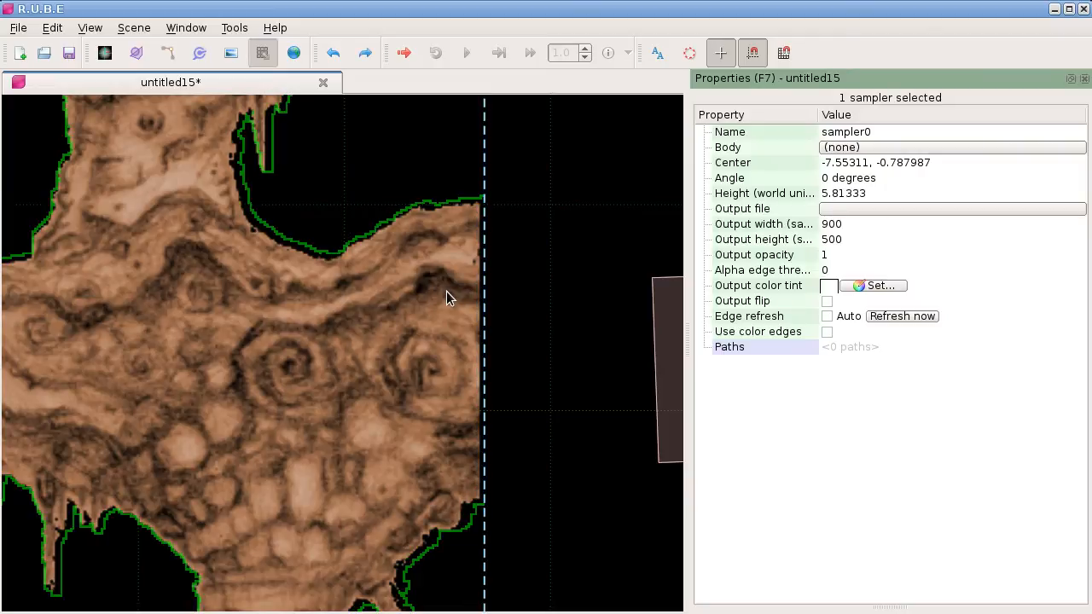
{"action": "left_click", "coordinate": [826, 314]}
{"action": "scroll", "coordinate": [263, 232], "scroll_direction": "up", "scroll_amount": 3}
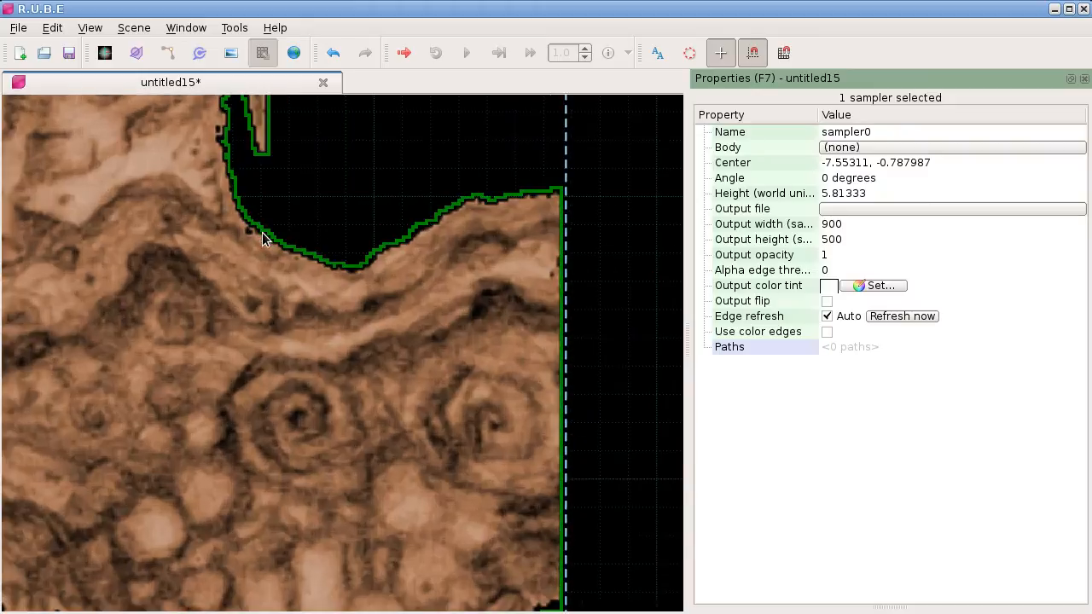
{"action": "scroll", "coordinate": [321, 253], "scroll_direction": "down", "scroll_amount": 6}
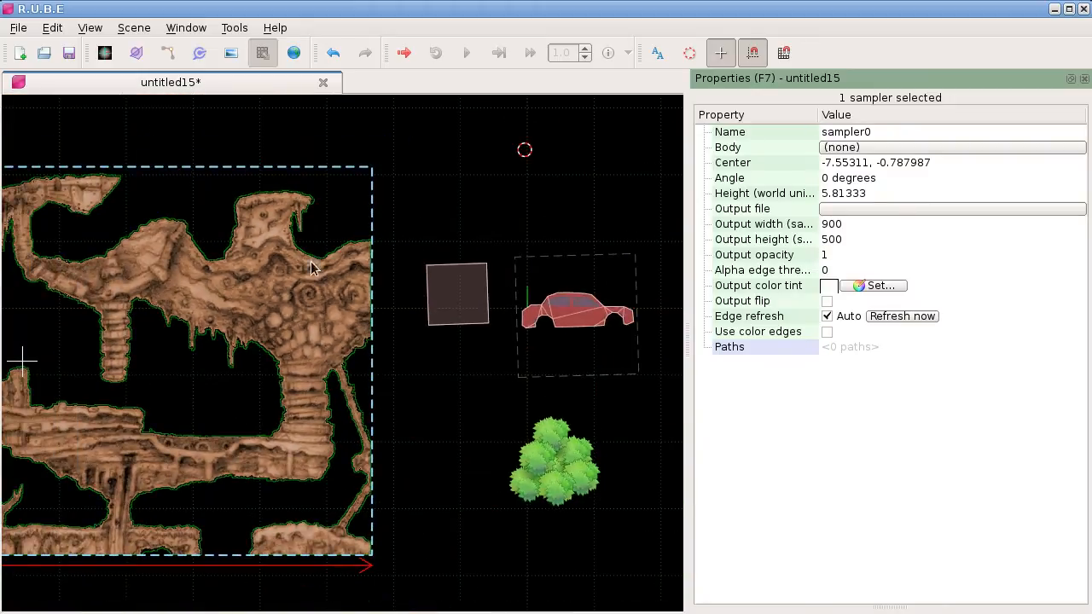
{"action": "middle_click_drag", "start_coordinate": [304, 278], "coordinate": [445, 283]}
{"action": "scroll", "coordinate": [390, 292], "scroll_direction": "down", "scroll_amount": 1}
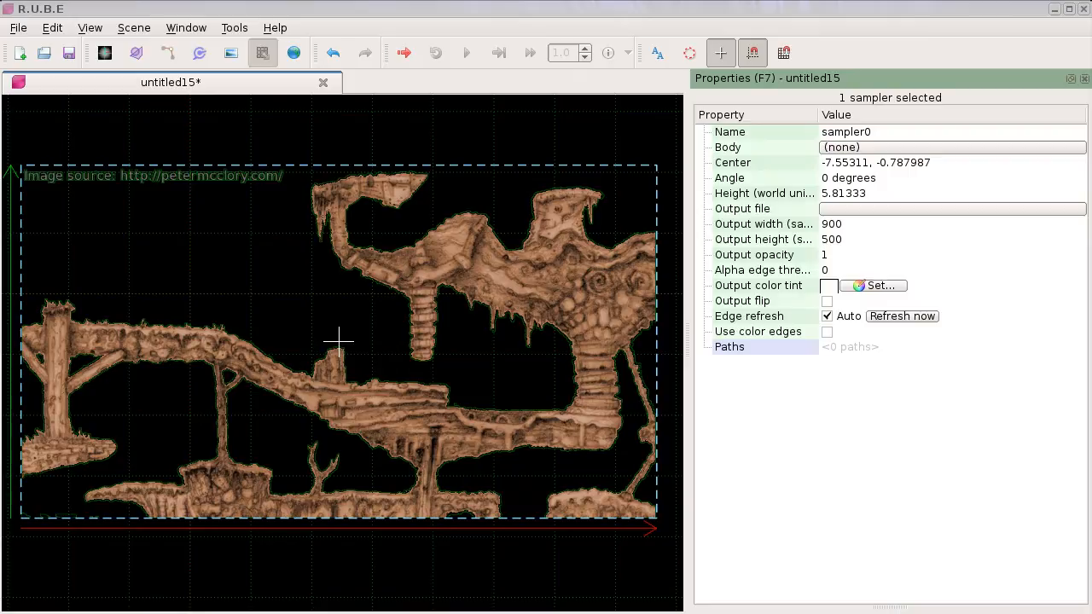
Add the gb.png image, centered at about -20.47, -0.17 beyond the terrain, and scale it to a height of about 10.33.
{"action": "left_click_drag", "start_coordinate": [339, 269], "coordinate": [191, 265]}
{"action": "scroll", "coordinate": [191, 265], "scroll_direction": "down", "scroll_amount": 2}
{"action": "right_click_drag", "start_coordinate": [202, 260], "coordinate": [520, 277]}
{"action": "key", "text": "i"}
{"action": "left_click", "coordinate": [232, 265]}
{"action": "key", "text": "t"}
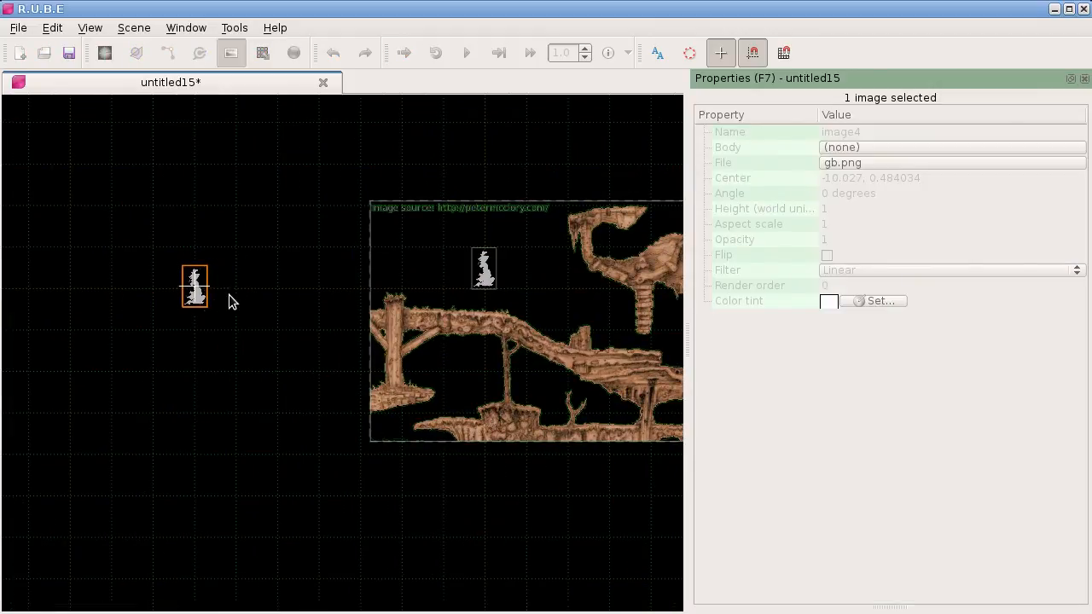
{"action": "right_click_drag", "start_coordinate": [199, 292], "coordinate": [456, 307]}
{"action": "key", "text": "s"}
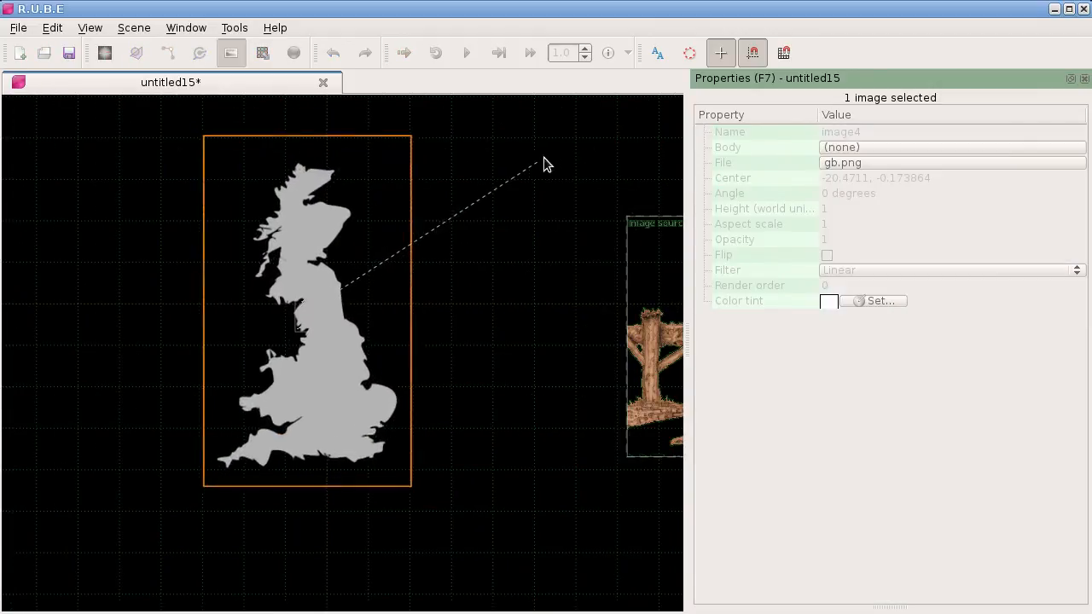
{"action": "left_click", "coordinate": [587, 121]}
{"action": "right_click_drag", "start_coordinate": [500, 162], "coordinate": [499, 187]}
Create a sampler from the selected gb.png image.
{"action": "right_click", "coordinate": [386, 203]}
{"action": "mouse_move", "coordinate": [418, 212]}
{"action": "mouse_move", "coordinate": [506, 213]}
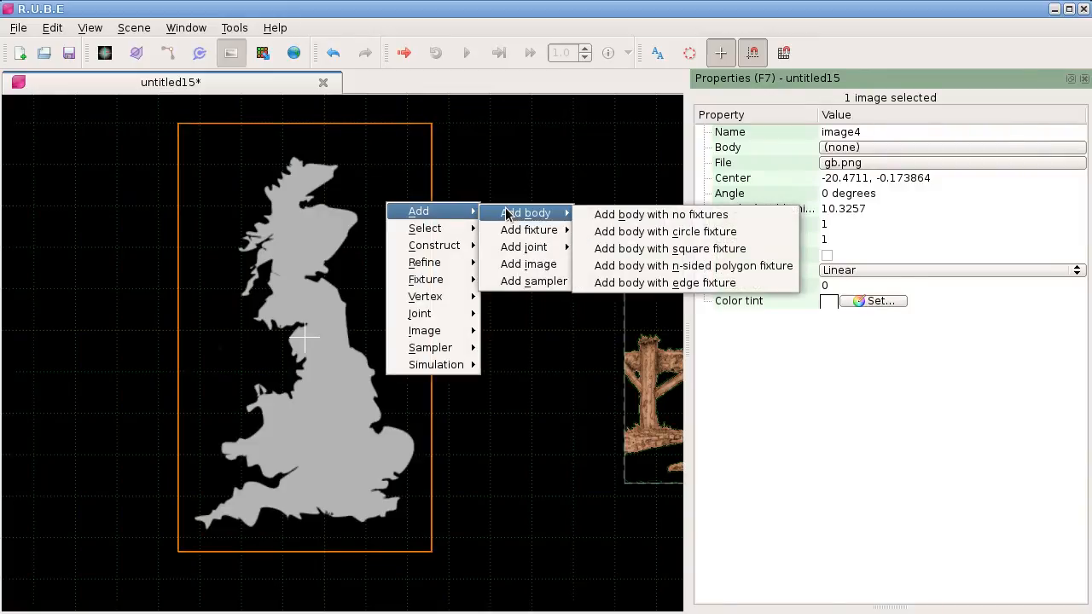
{"action": "mouse_move", "coordinate": [444, 348]}
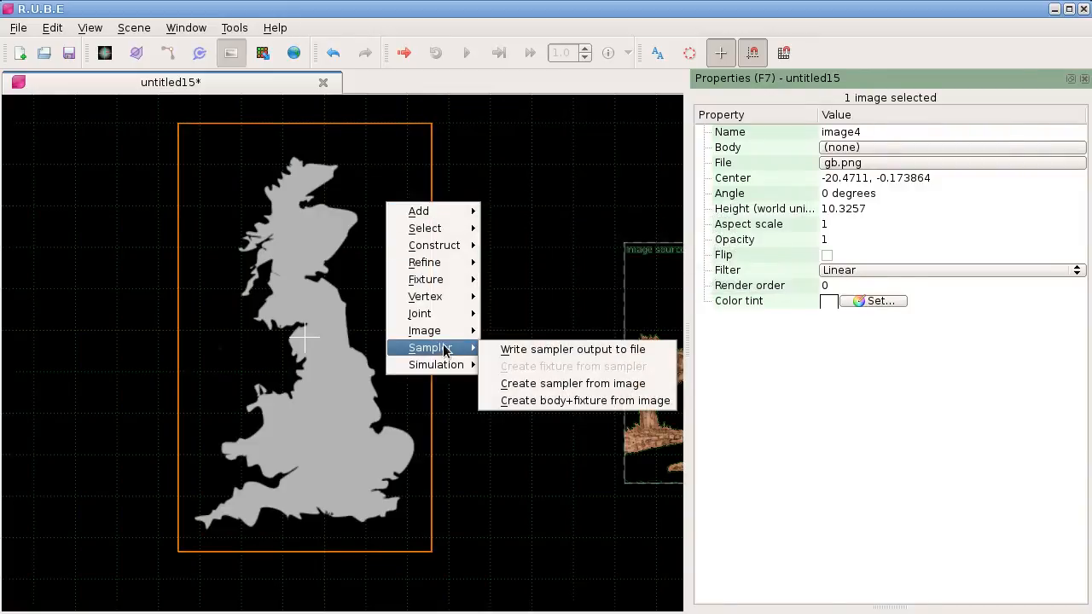
{"action": "left_click", "coordinate": [552, 384]}
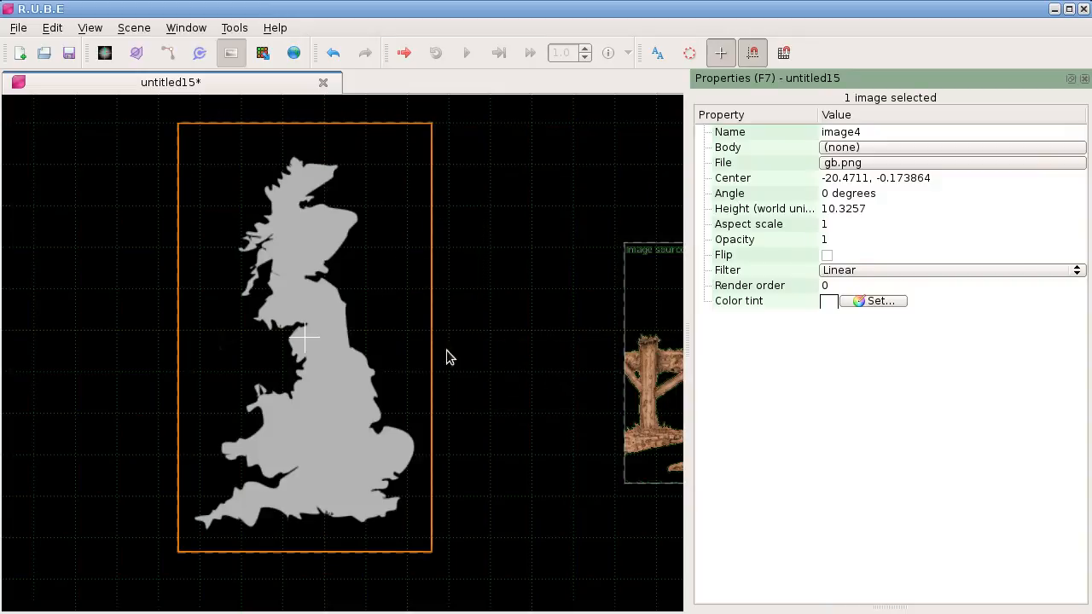
Select the sampler around the gb.png map and turn on its automatic edge refresh.
{"action": "right_click_drag", "start_coordinate": [392, 296], "coordinate": [385, 296]}
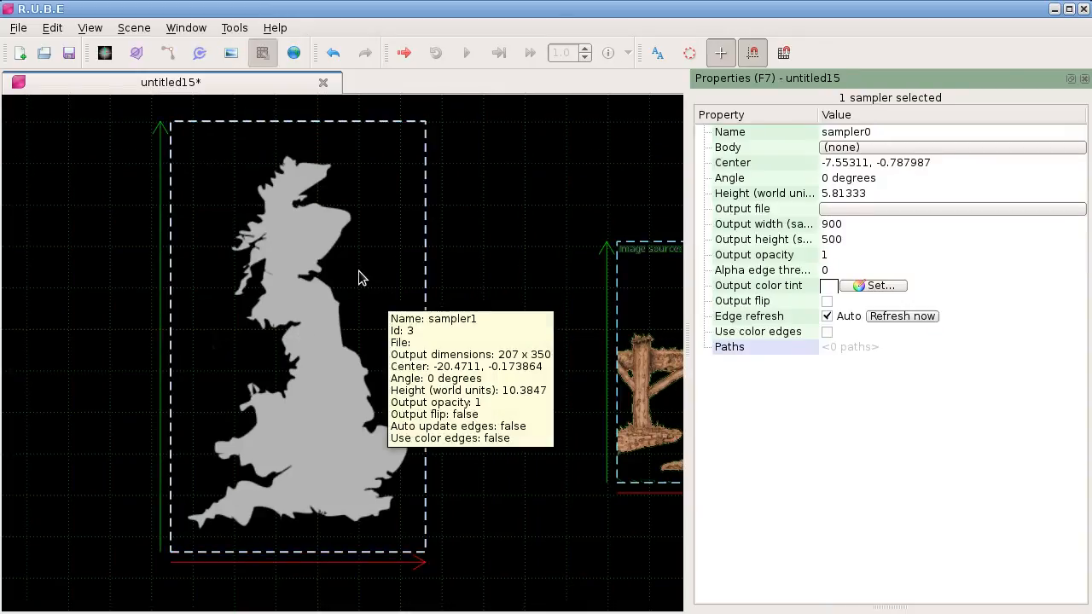
{"action": "left_click", "coordinate": [827, 317]}
{"action": "scroll", "coordinate": [401, 285], "scroll_direction": "up", "scroll_amount": 3}
{"action": "scroll", "coordinate": [401, 285], "scroll_direction": "down", "scroll_amount": 4}
{"action": "right_click_drag", "start_coordinate": [384, 324], "coordinate": [335, 294]}
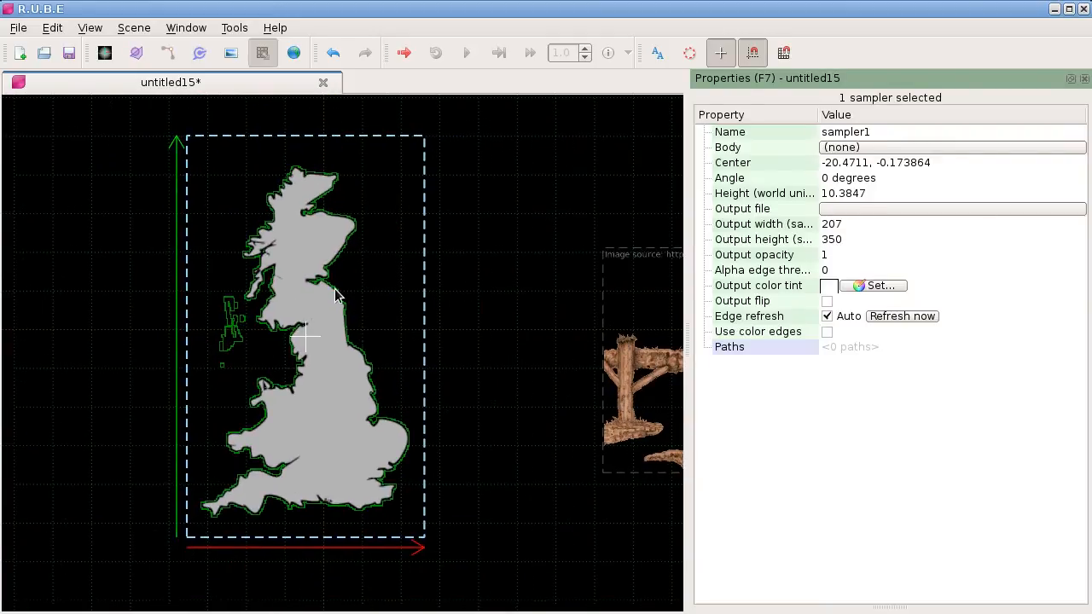
Scale the gb.png image, without its sampler, up to a height of about 24.6.
{"action": "key", "text": "s"}
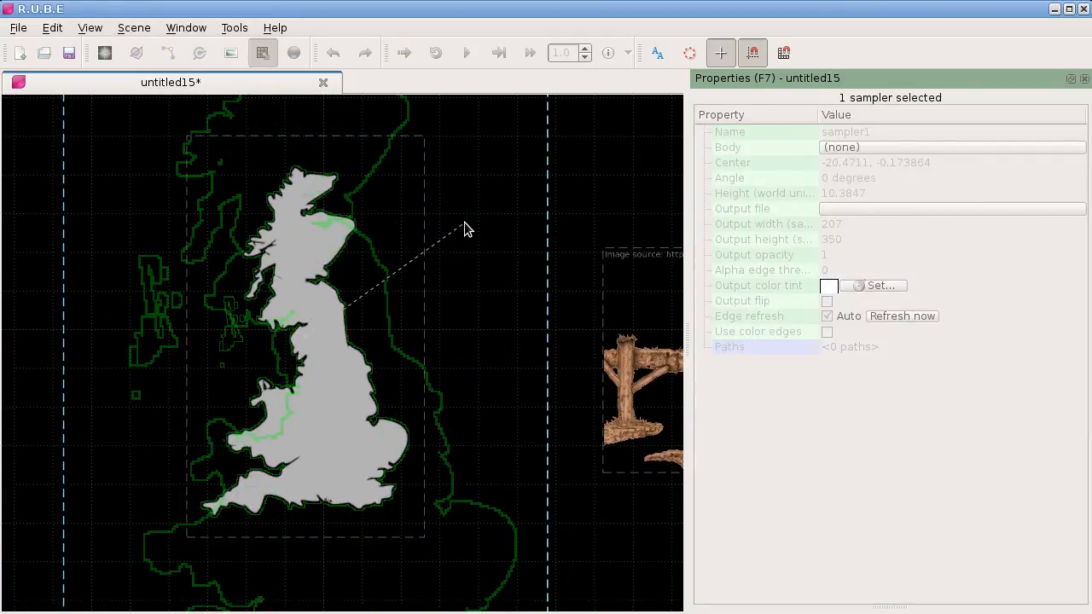
{"action": "key", "text": "Escape"}
{"action": "key", "text": "i"}
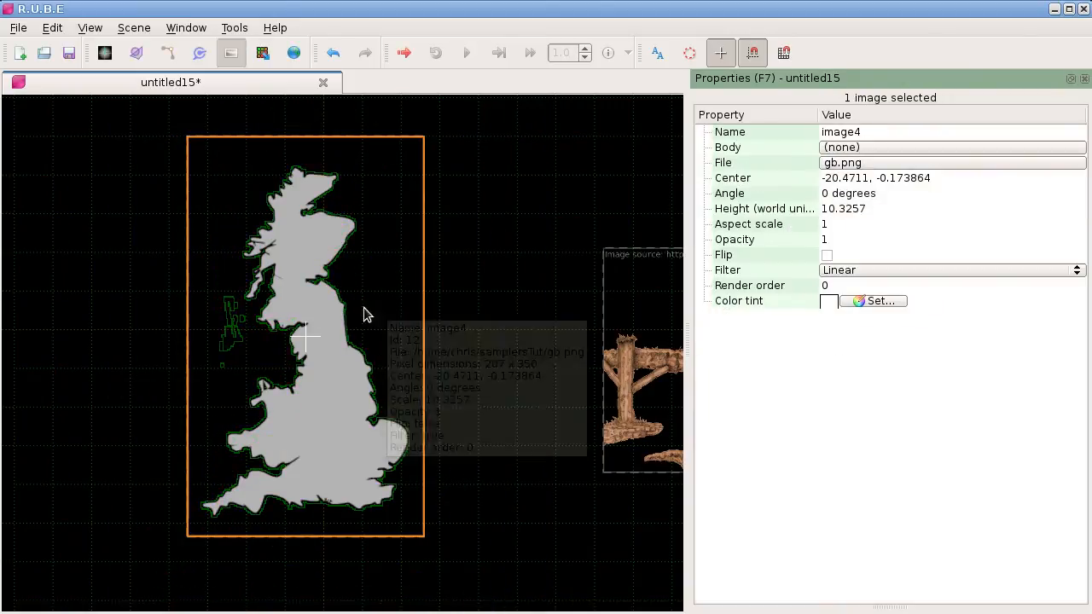
{"action": "key", "text": "s"}
{"action": "left_click", "coordinate": [444, 261]}
{"action": "scroll", "coordinate": [334, 305], "scroll_direction": "down", "scroll_amount": 3}
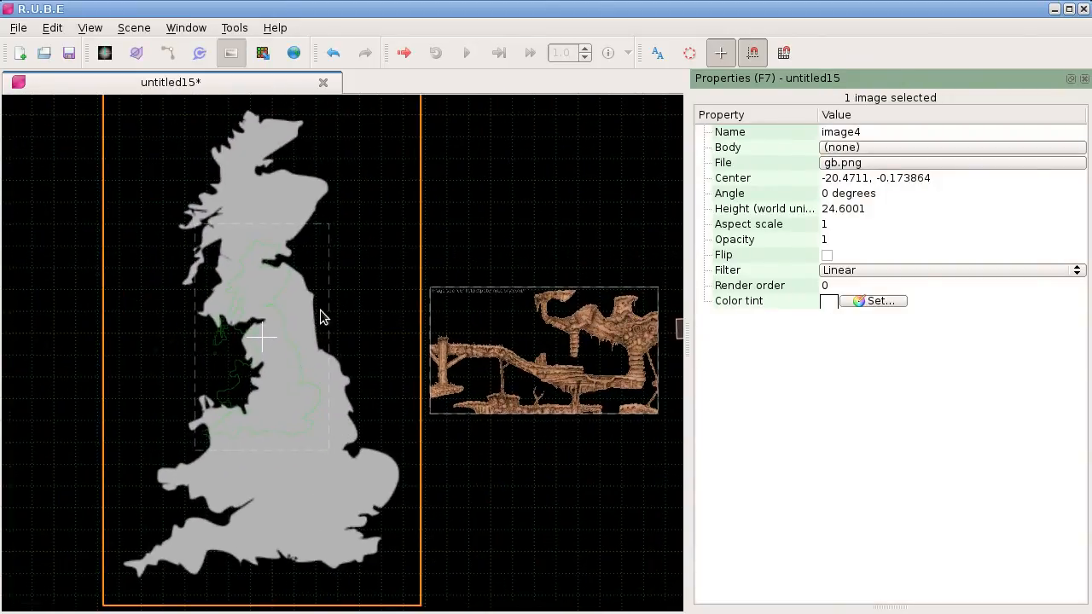
Delete the undersized sampler that lies inside the enlarged gb.png map.
{"action": "right_click_drag", "start_coordinate": [329, 296], "coordinate": [313, 296]}
{"action": "key", "text": "m"}
{"action": "left_click", "coordinate": [315, 269]}
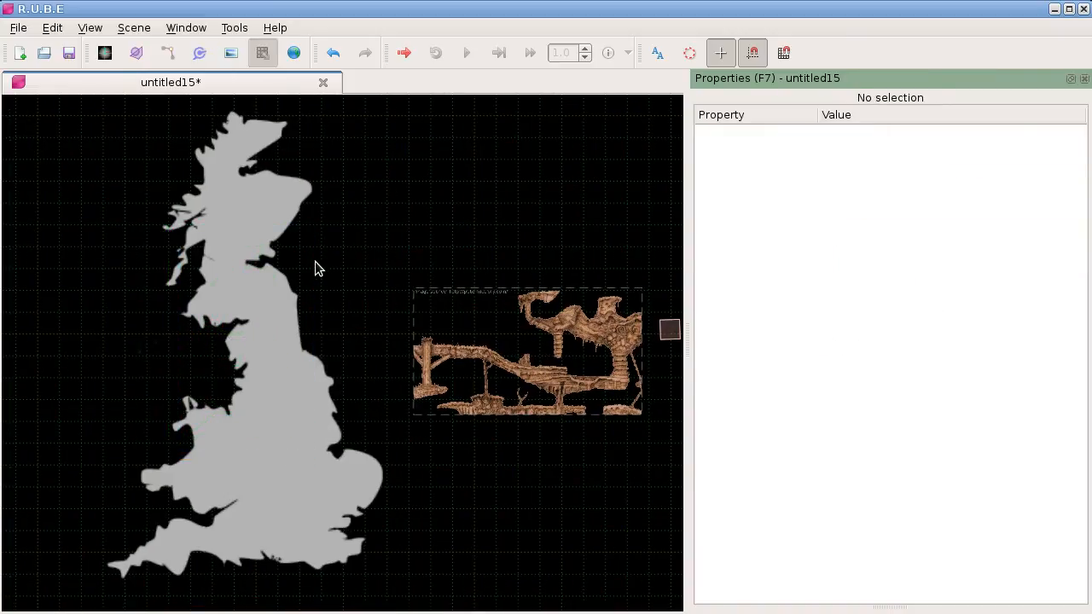
Create a new sampler from the enlarged gb.png image.
{"action": "key", "text": "i"}
{"action": "right_click", "coordinate": [264, 243]}
{"action": "mouse_move", "coordinate": [339, 388]}
{"action": "left_click", "coordinate": [406, 417]}
{"action": "scroll", "coordinate": [336, 301], "scroll_direction": "down", "scroll_amount": 5}
{"action": "right_click_drag", "start_coordinate": [337, 301], "coordinate": [340, 302]}
{"action": "scroll", "coordinate": [340, 304], "scroll_direction": "up", "scroll_amount": 1}
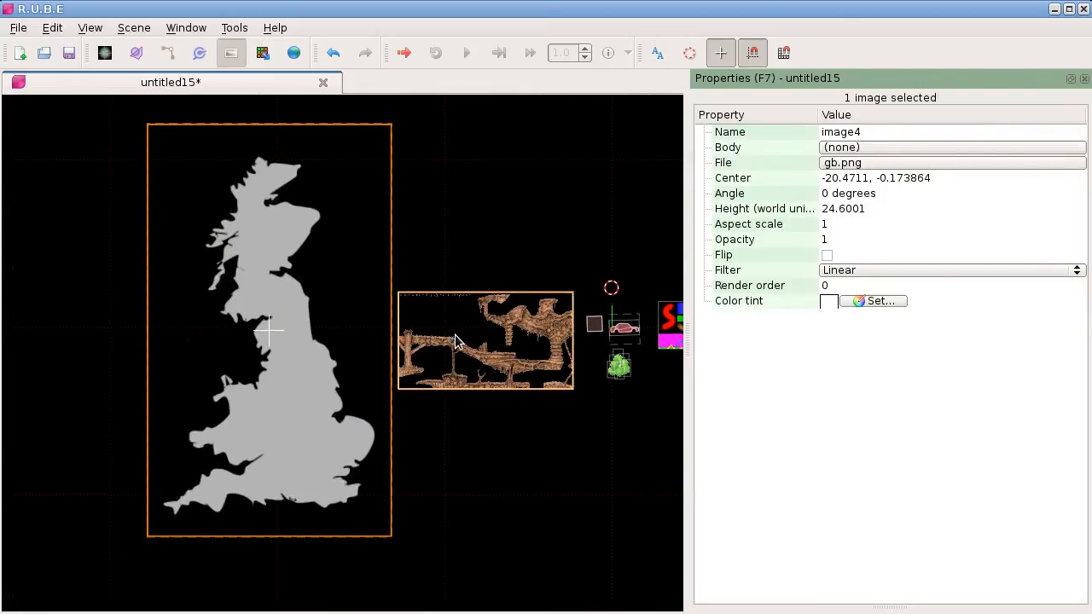
{"action": "scroll", "coordinate": [281, 293], "scroll_direction": "up", "scroll_amount": 1}
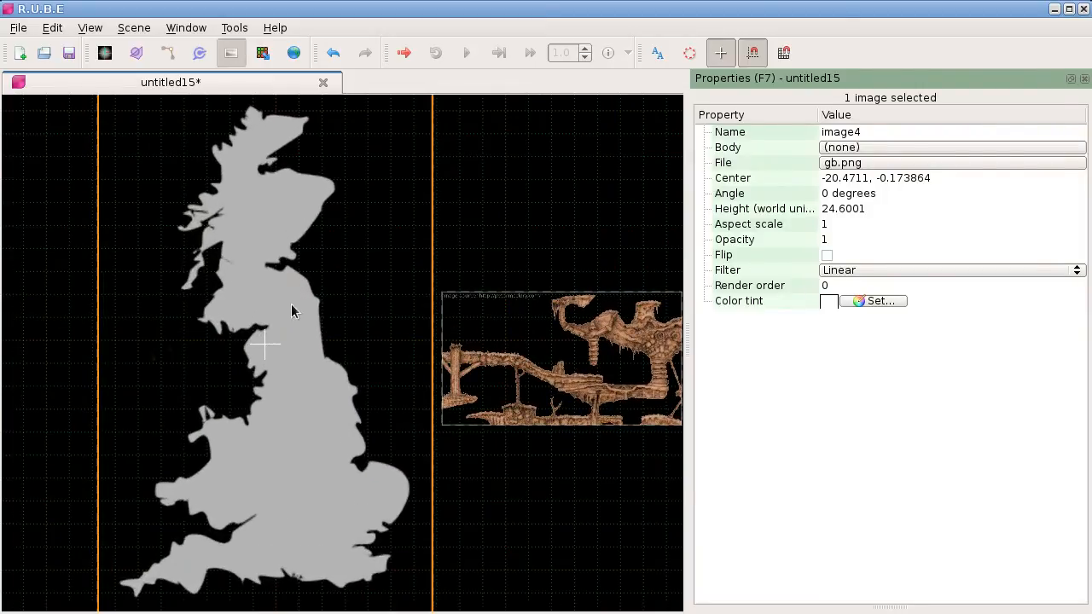
Select the new sampler around the gb.png map, turn on its automatic edge refresh and inspect the detected outline.
{"action": "key", "text": "m"}
{"action": "left_click", "coordinate": [243, 259]}
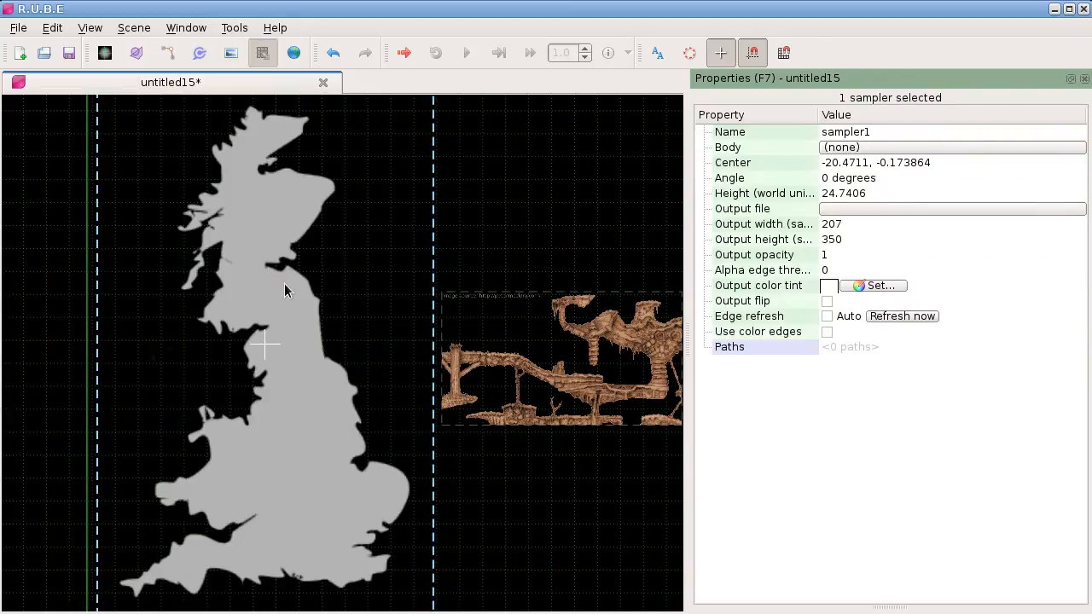
{"action": "scroll", "coordinate": [303, 179], "scroll_direction": "up", "scroll_amount": 5}
{"action": "scroll", "coordinate": [306, 179], "scroll_direction": "down", "scroll_amount": 2}
{"action": "scroll", "coordinate": [308, 179], "scroll_direction": "down", "scroll_amount": 4}
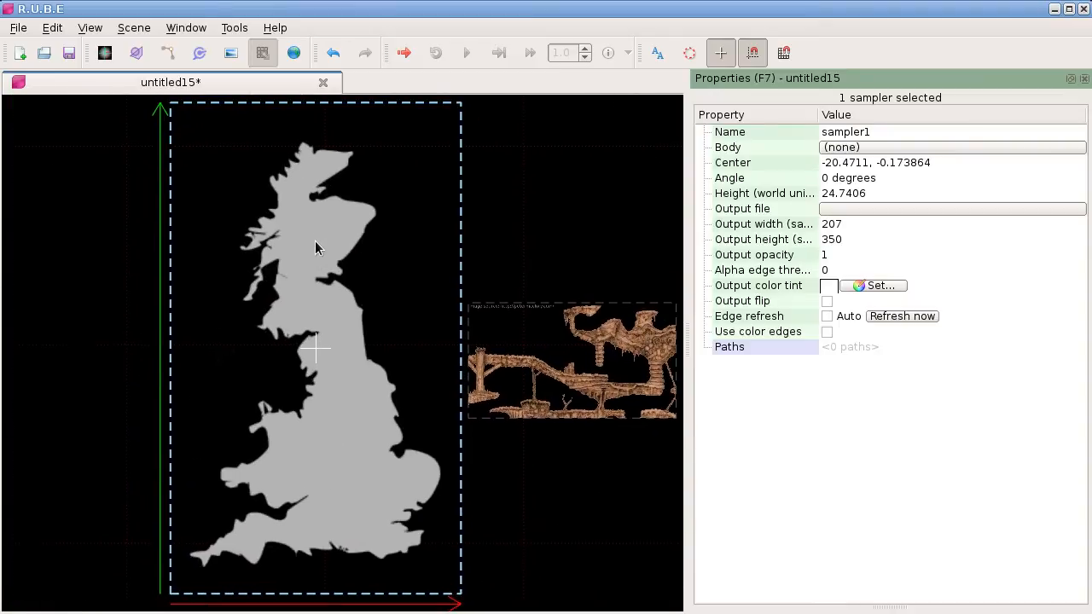
{"action": "left_click", "coordinate": [827, 316]}
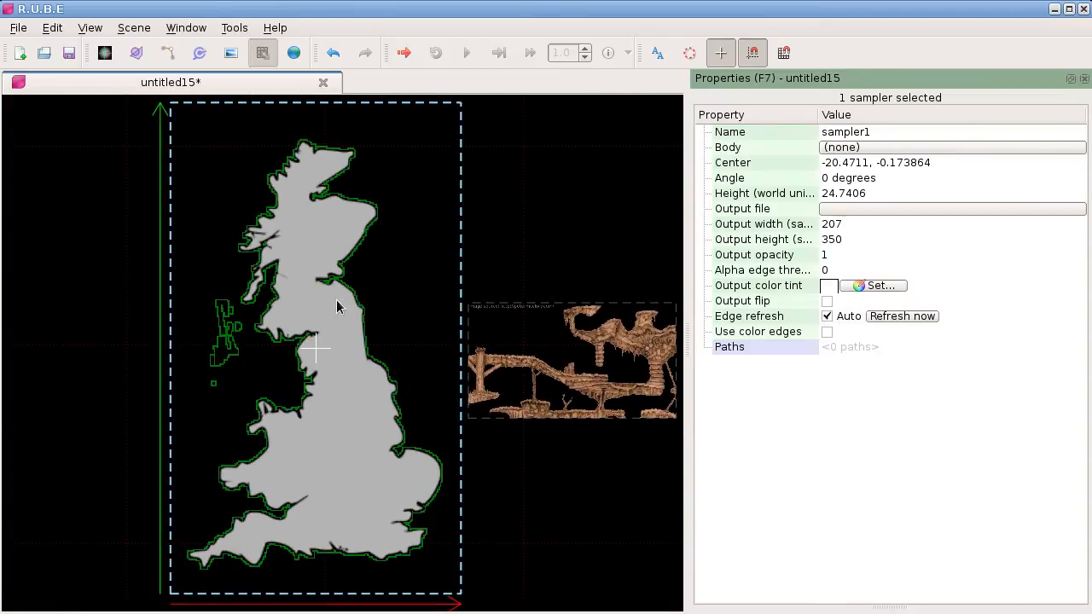
{"action": "scroll", "coordinate": [302, 240], "scroll_direction": "up", "scroll_amount": 3}
{"action": "scroll", "coordinate": [407, 268], "scroll_direction": "up", "scroll_amount": 3}
{"action": "scroll", "coordinate": [407, 269], "scroll_direction": "down", "scroll_amount": 2}
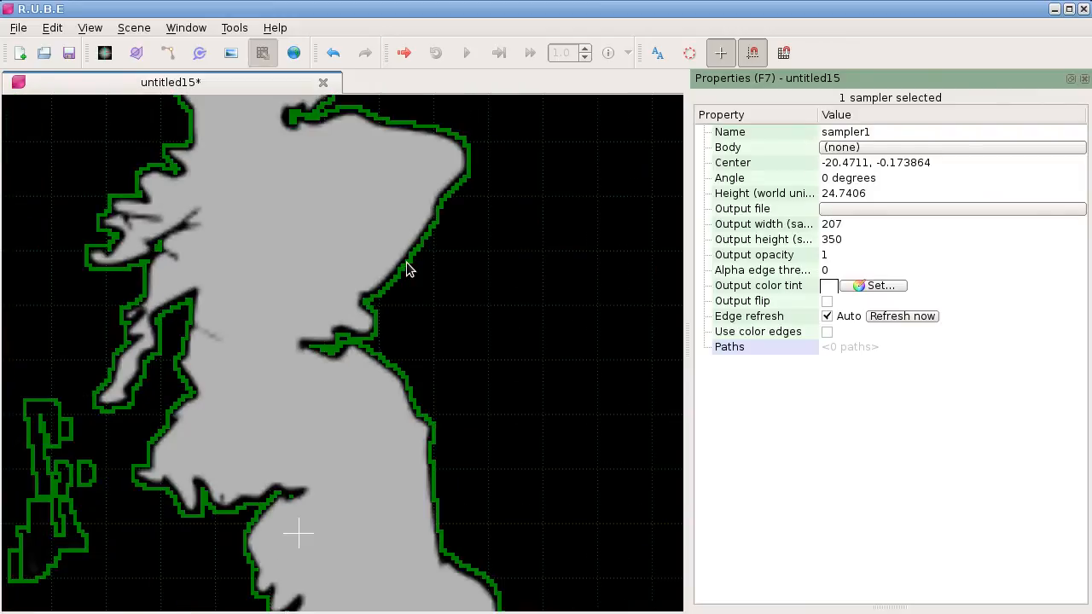
Start a sampler path on the map's south coast and trace it along the east coast to Scotland's northern tip.
{"action": "scroll", "coordinate": [407, 268], "scroll_direction": "down", "scroll_amount": 4}
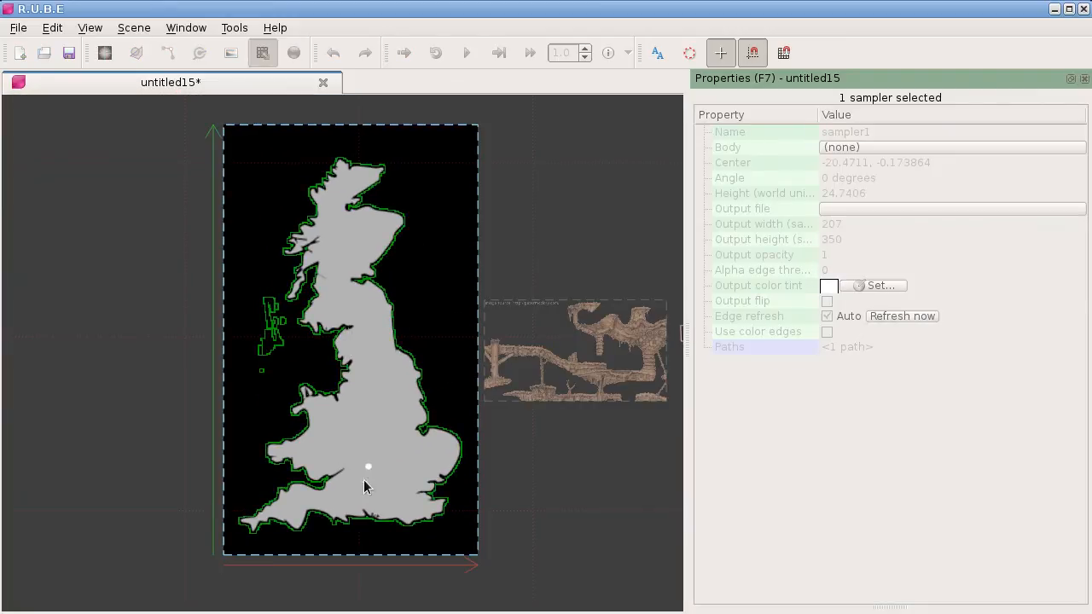
{"action": "scroll", "coordinate": [372, 450], "scroll_direction": "up", "scroll_amount": 5}
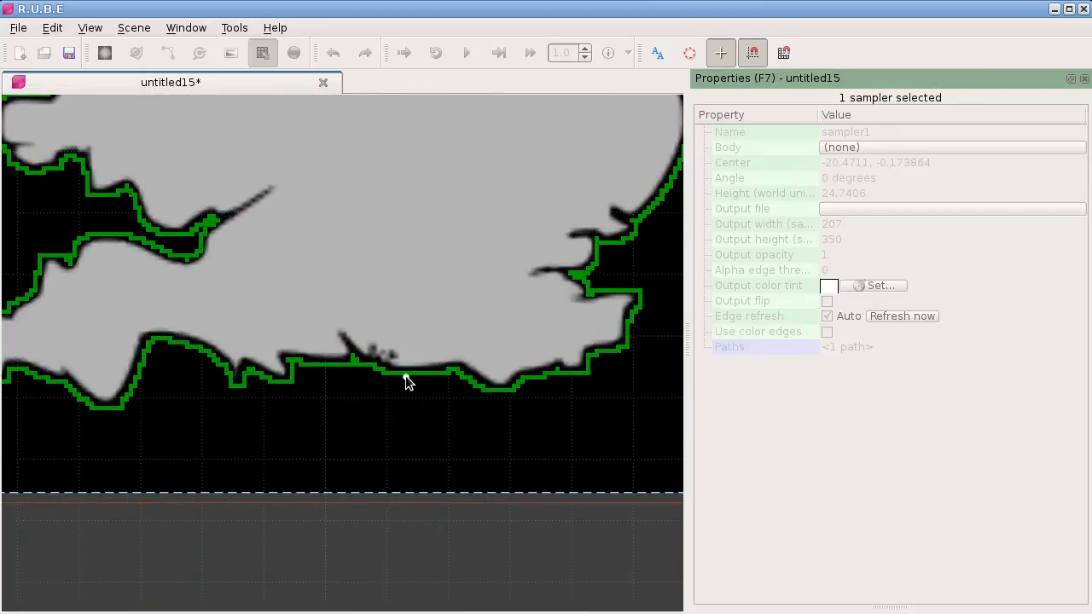
{"action": "left_click", "coordinate": [407, 373]}
{"action": "right_click_drag", "start_coordinate": [440, 148], "coordinate": [445, 406]}
{"action": "scroll", "coordinate": [444, 427], "scroll_direction": "down", "scroll_amount": 9}
{"action": "right_click_drag", "start_coordinate": [381, 158], "coordinate": [396, 267]}
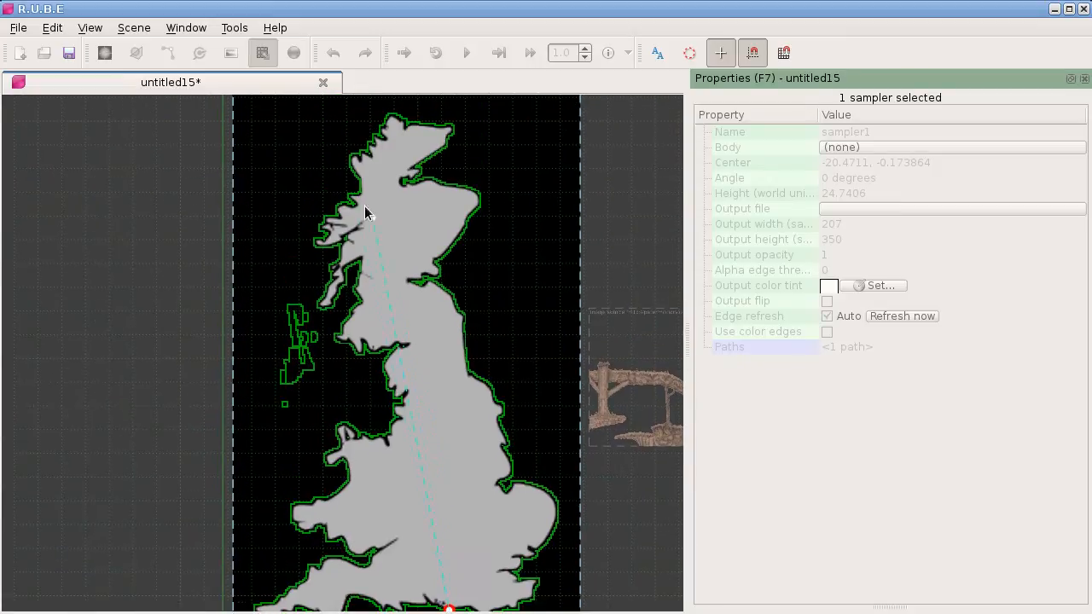
{"action": "scroll", "coordinate": [381, 141], "scroll_direction": "up", "scroll_amount": 4}
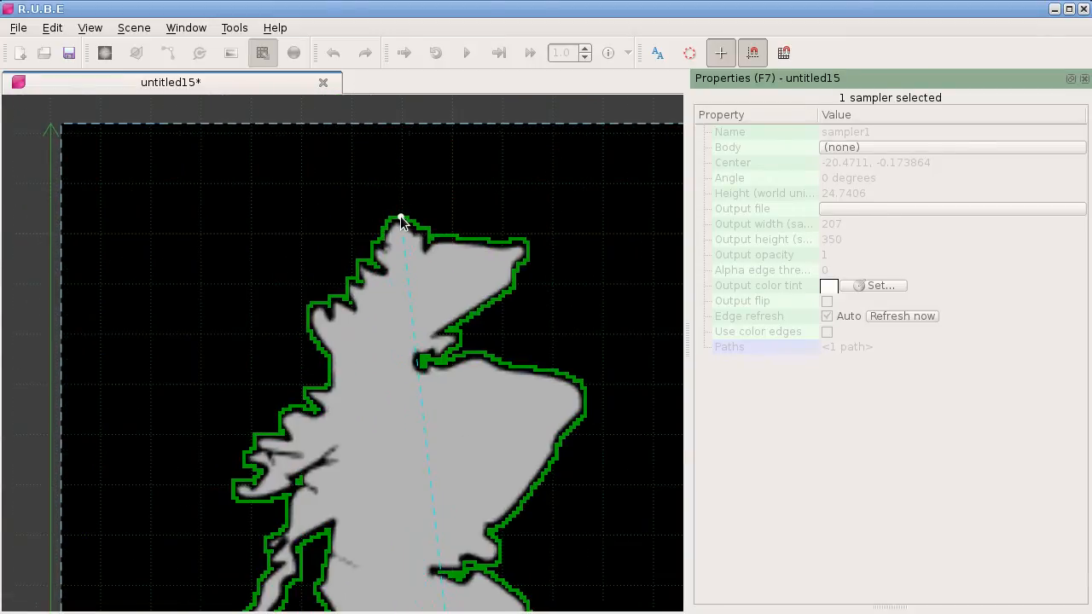
{"action": "left_click", "coordinate": [400, 218]}
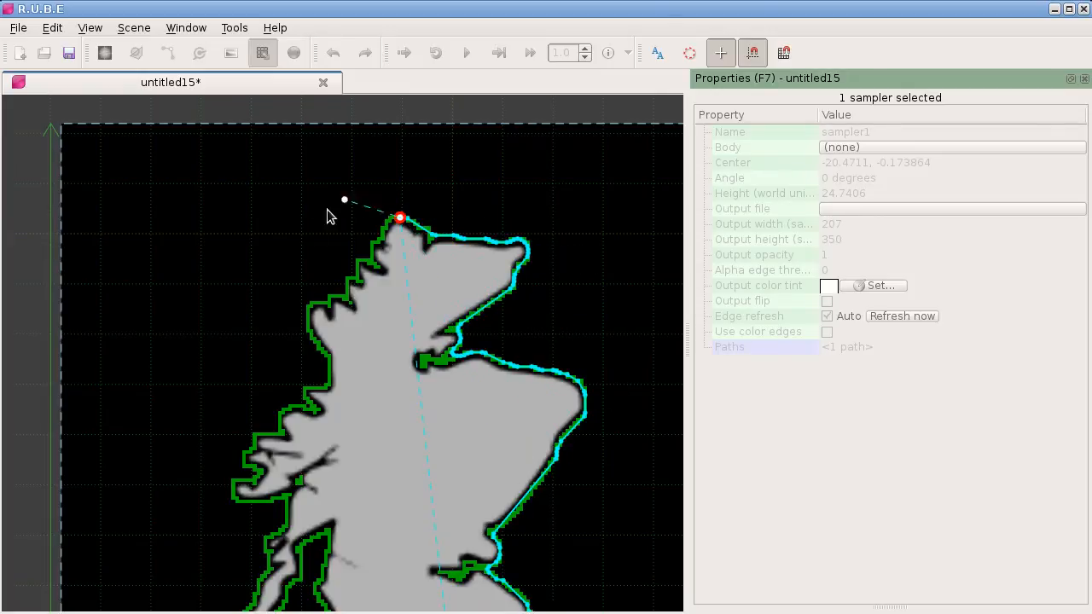
Extend the sampler path from the northern tip down the west coast to Scotland's southern shore.
{"action": "middle_click_drag", "start_coordinate": [320, 551], "coordinate": [433, 329]}
{"action": "scroll", "coordinate": [433, 333], "scroll_direction": "down", "scroll_amount": 5}
{"action": "middle_click_drag", "start_coordinate": [445, 454], "coordinate": [463, 287]}
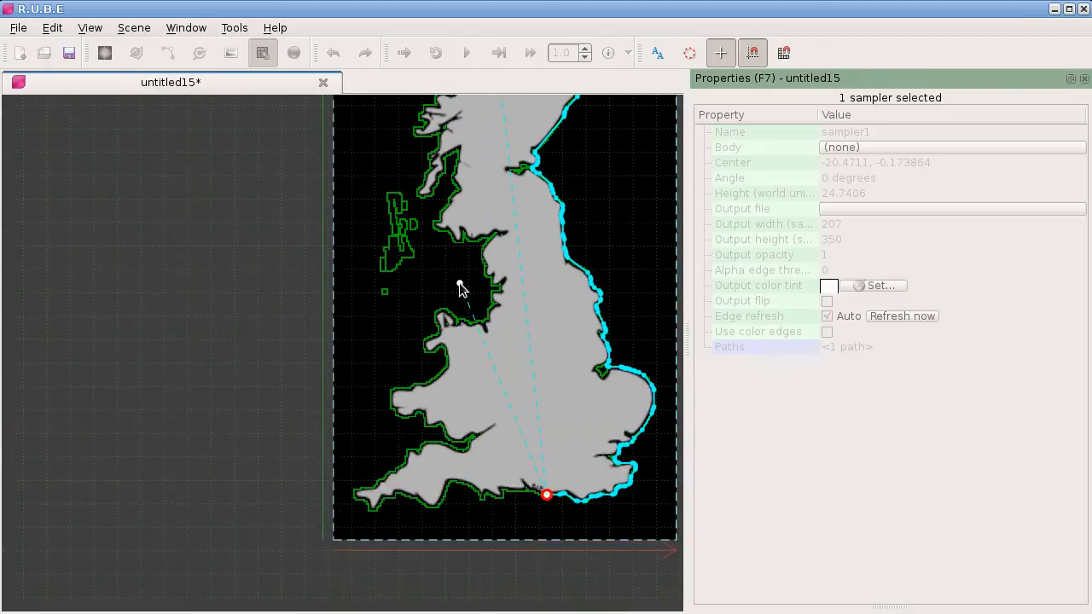
{"action": "scroll", "coordinate": [443, 299], "scroll_direction": "up", "scroll_amount": 3}
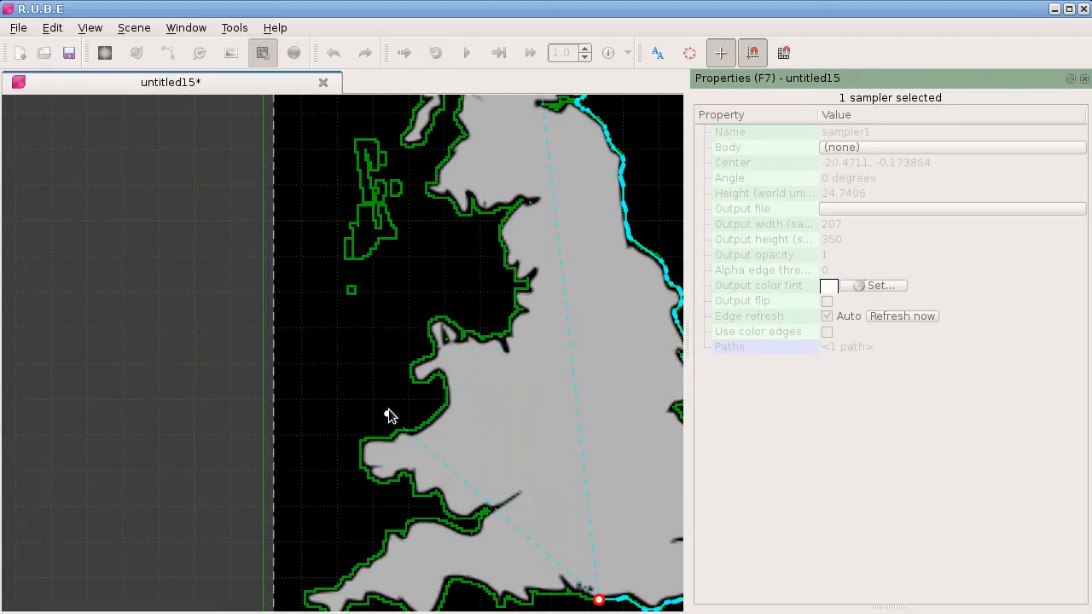
{"action": "scroll", "coordinate": [407, 369], "scroll_direction": "up", "scroll_amount": 2}
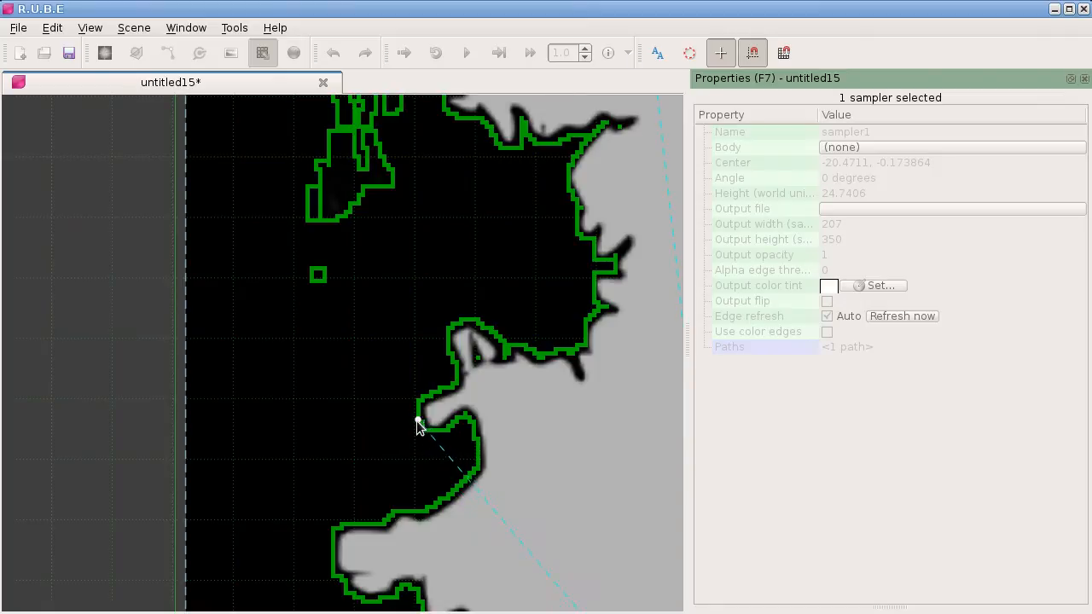
{"action": "right_click_drag", "start_coordinate": [427, 427], "coordinate": [374, 451]}
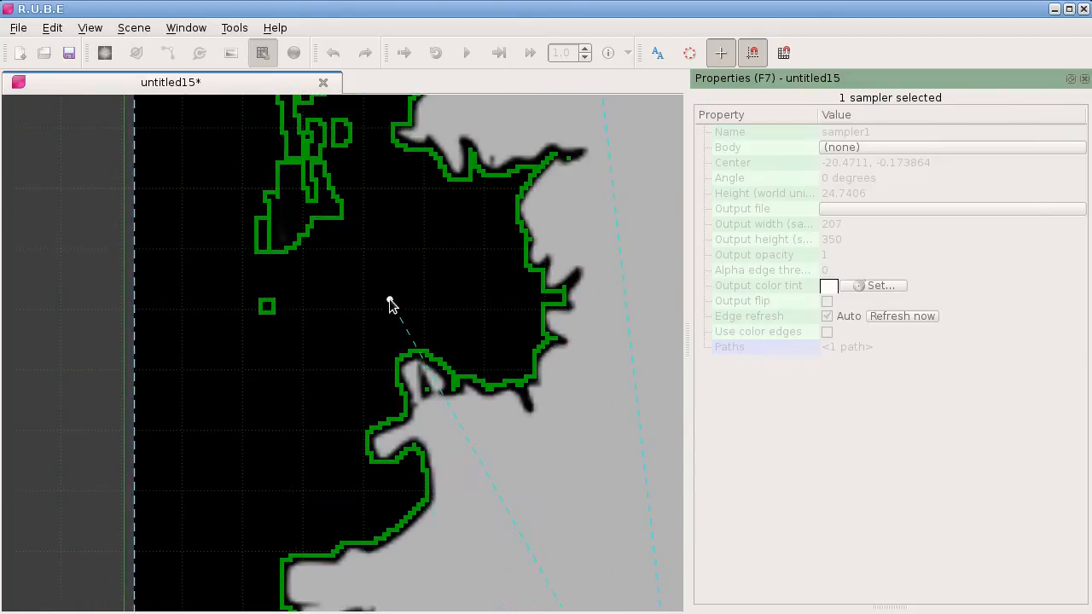
{"action": "left_click", "coordinate": [457, 178]}
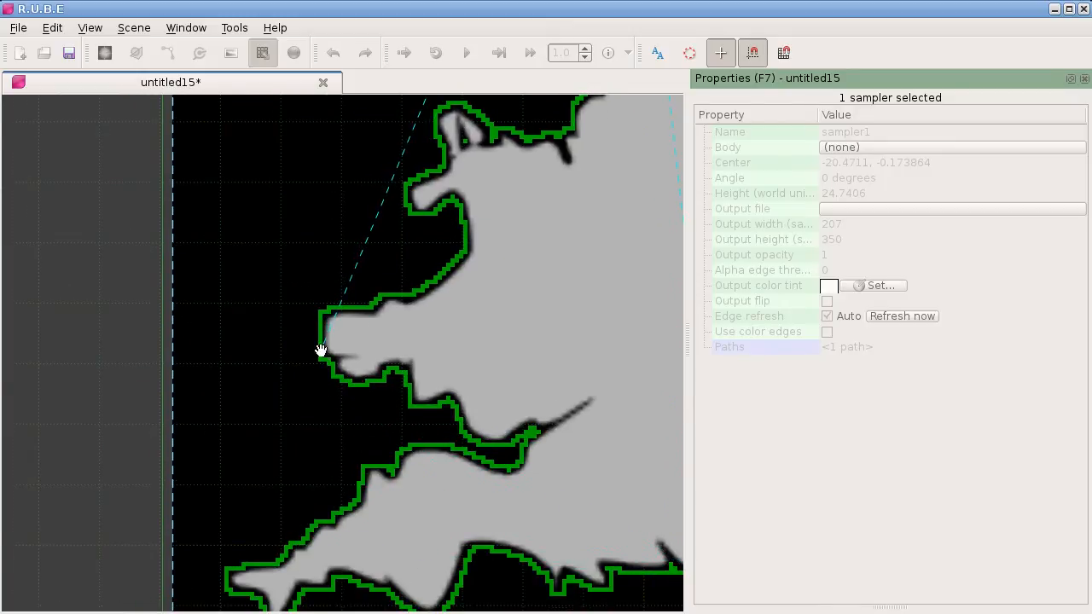
Continue the path to the western tip of Wales, close it at its south-coast starting point and finish path editing.
{"action": "left_click", "coordinate": [321, 350]}
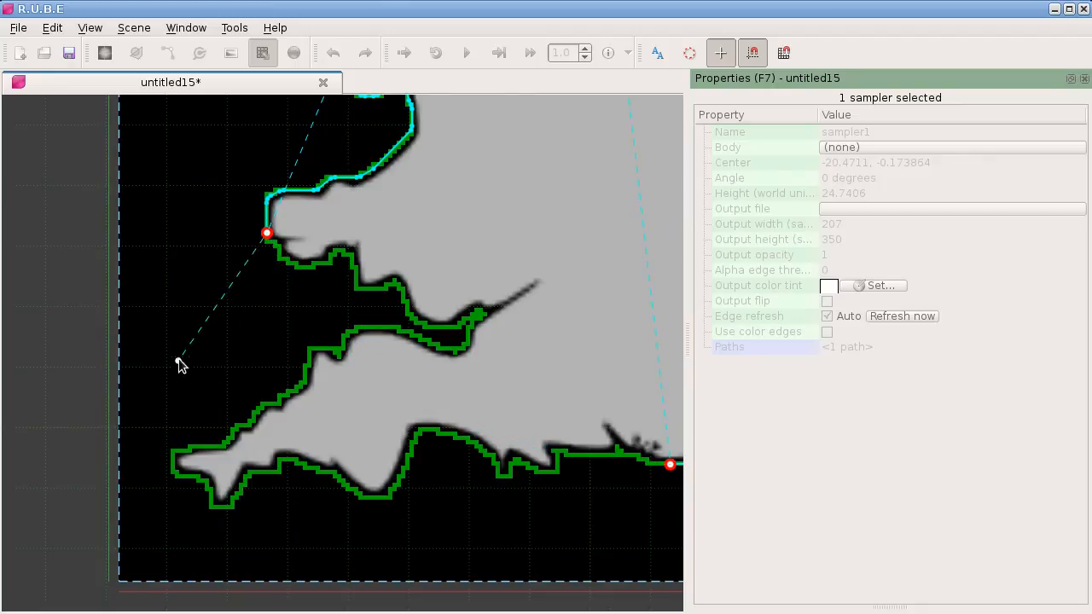
{"action": "left_click", "coordinate": [196, 344]}
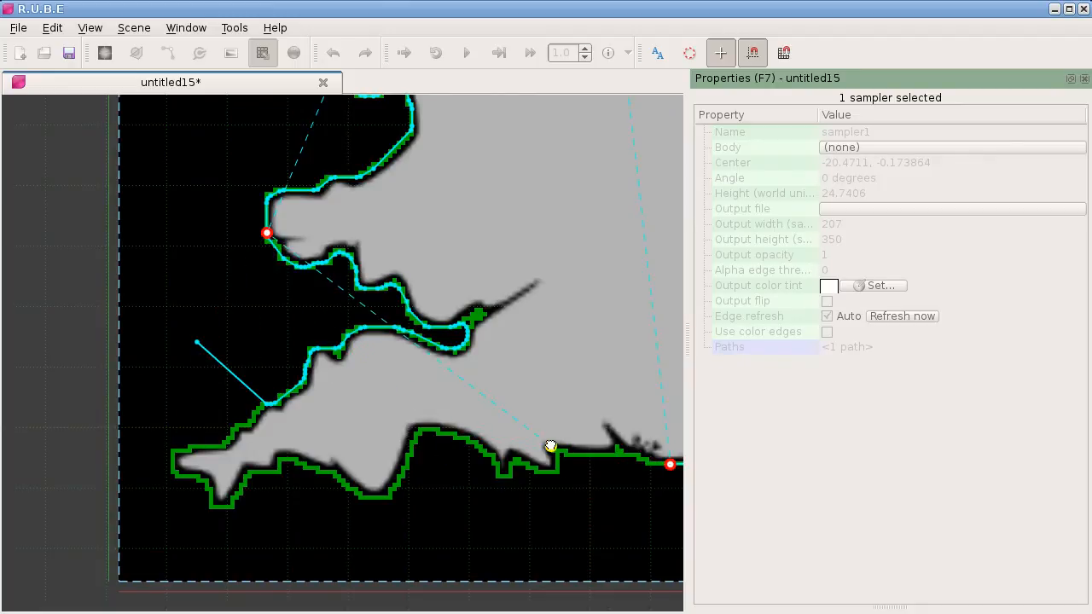
{"action": "left_click", "coordinate": [671, 463]}
{"action": "scroll", "coordinate": [274, 451], "scroll_direction": "down", "scroll_amount": 5}
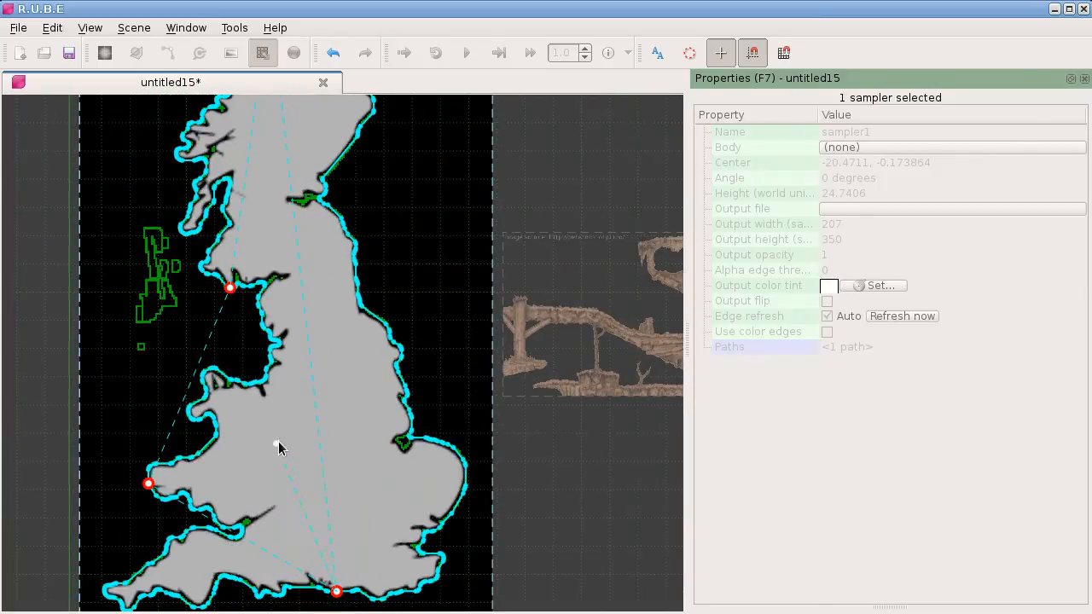
{"action": "scroll", "coordinate": [275, 451], "scroll_direction": "down", "scroll_amount": 2}
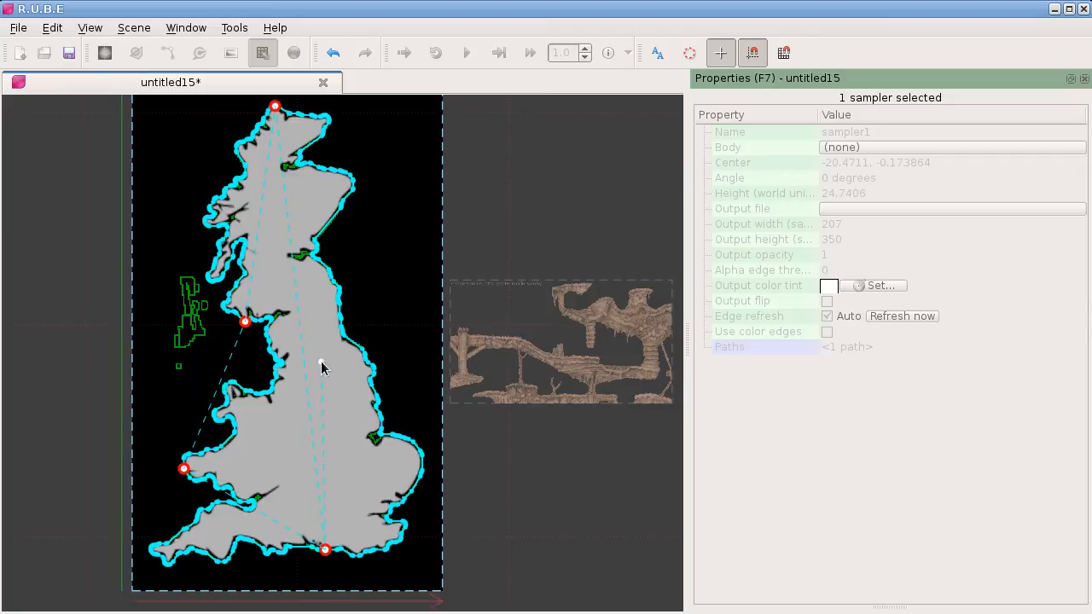
{"action": "key", "text": "Escape"}
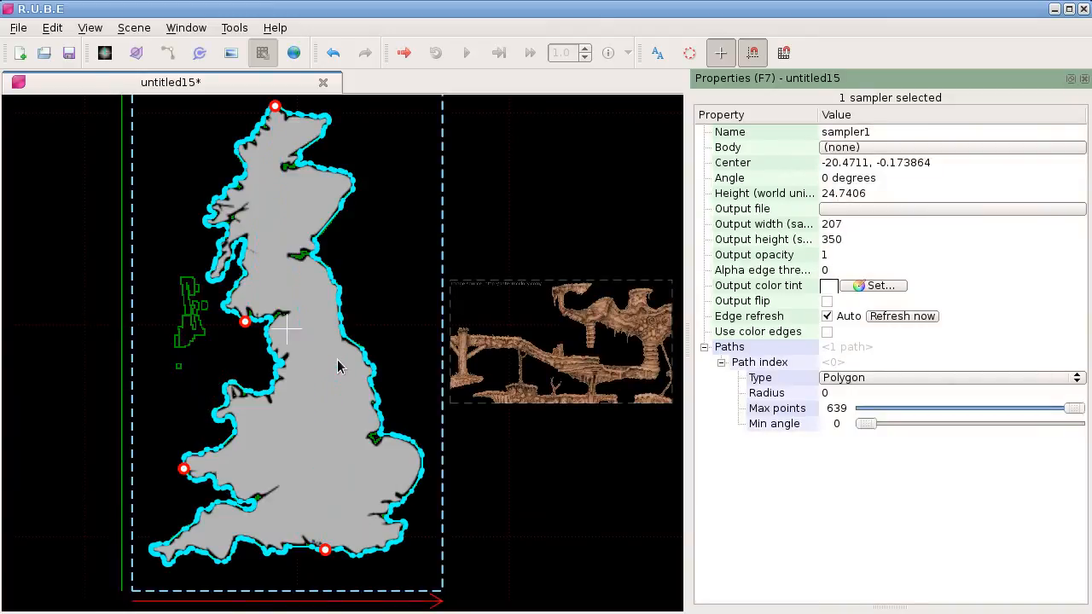
Reduce the sampler path's maximum points to 134 and inspect the simplified northern coastline.
{"action": "scroll", "coordinate": [337, 365], "scroll_direction": "down", "scroll_amount": 2}
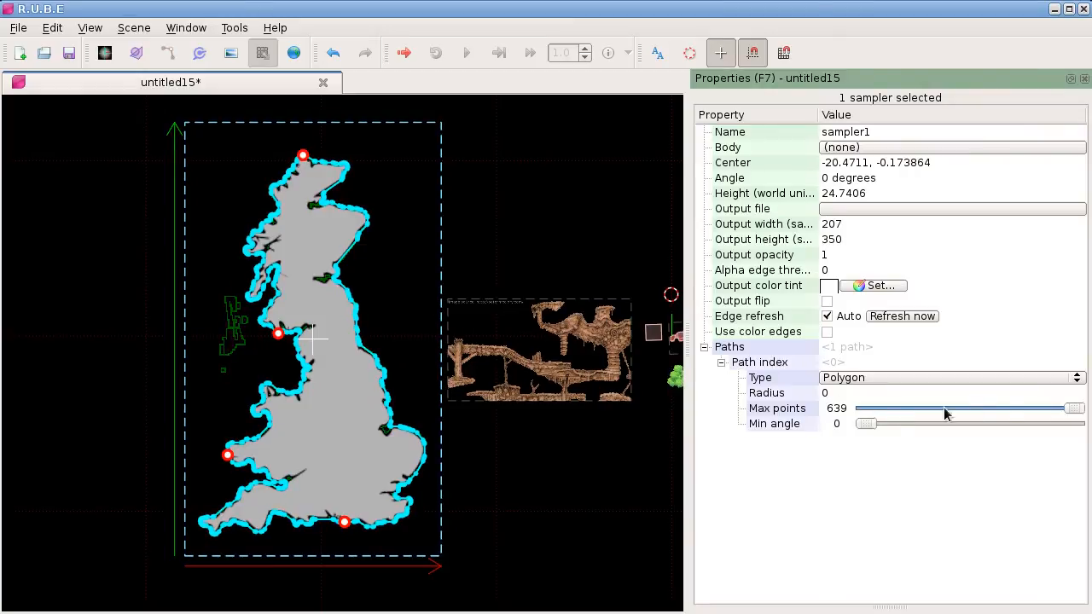
{"action": "left_click_drag", "start_coordinate": [1068, 409], "coordinate": [912, 415]}
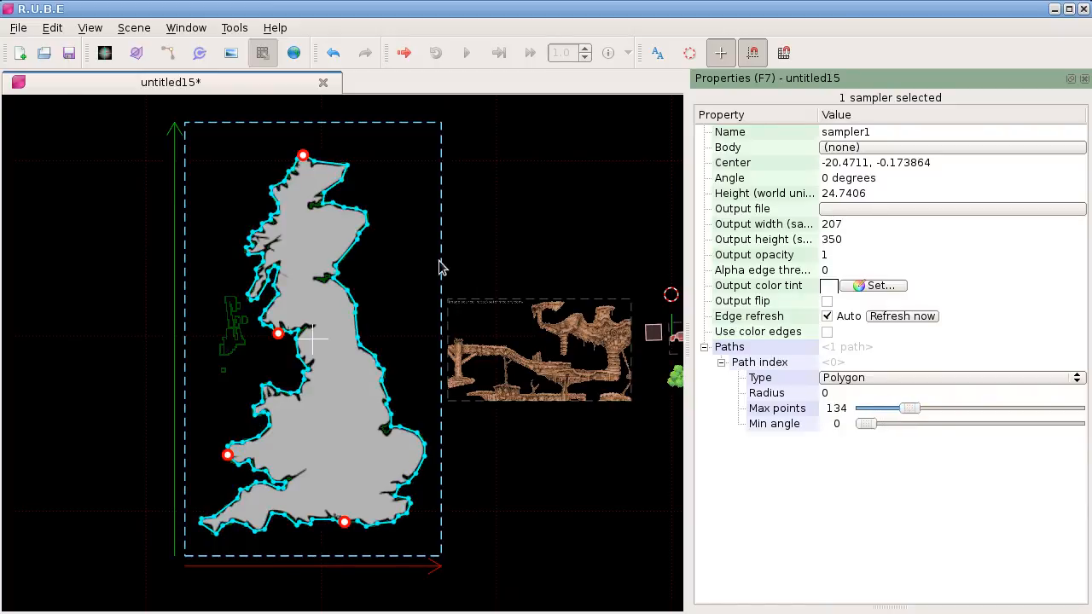
{"action": "scroll", "coordinate": [393, 234], "scroll_direction": "up", "scroll_amount": 9}
{"action": "right_click_drag", "start_coordinate": [197, 257], "coordinate": [287, 404]}
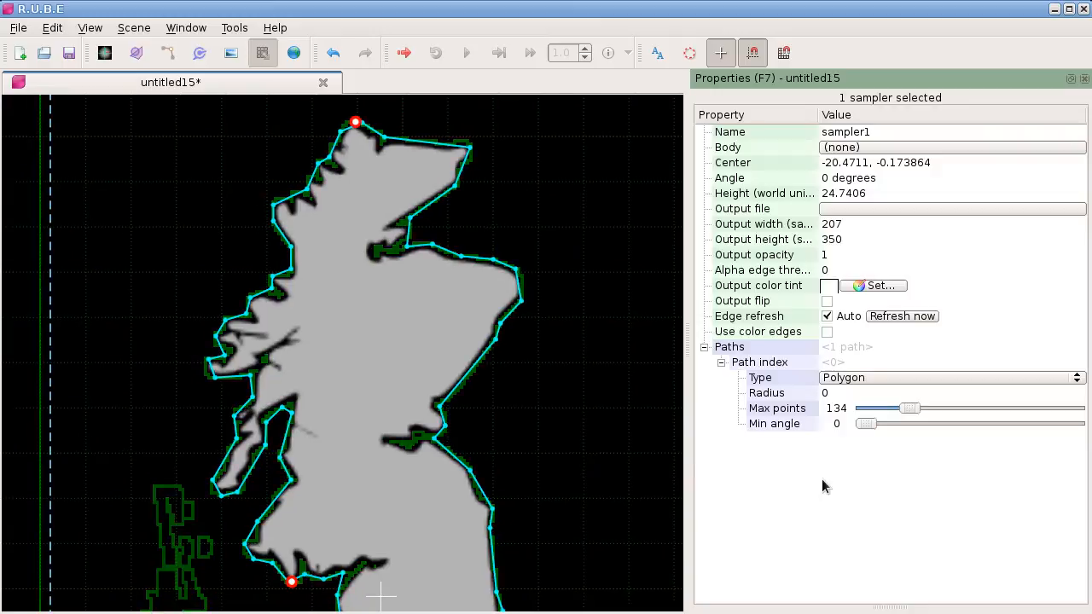
Raise the sampler path's maximum points to 236, checking the fit along the southern coastline.
{"action": "left_click_drag", "start_coordinate": [910, 409], "coordinate": [941, 414]}
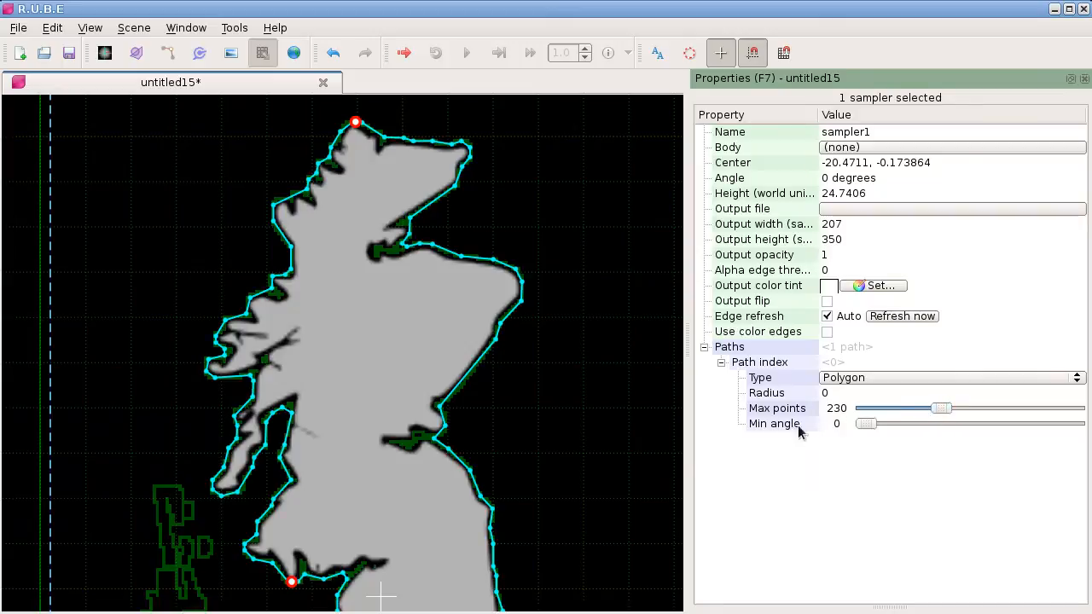
{"action": "right_click_drag", "start_coordinate": [591, 526], "coordinate": [599, 265]}
{"action": "right_click_drag", "start_coordinate": [564, 435], "coordinate": [472, 223]}
{"action": "right_click_drag", "start_coordinate": [399, 401], "coordinate": [437, 379]}
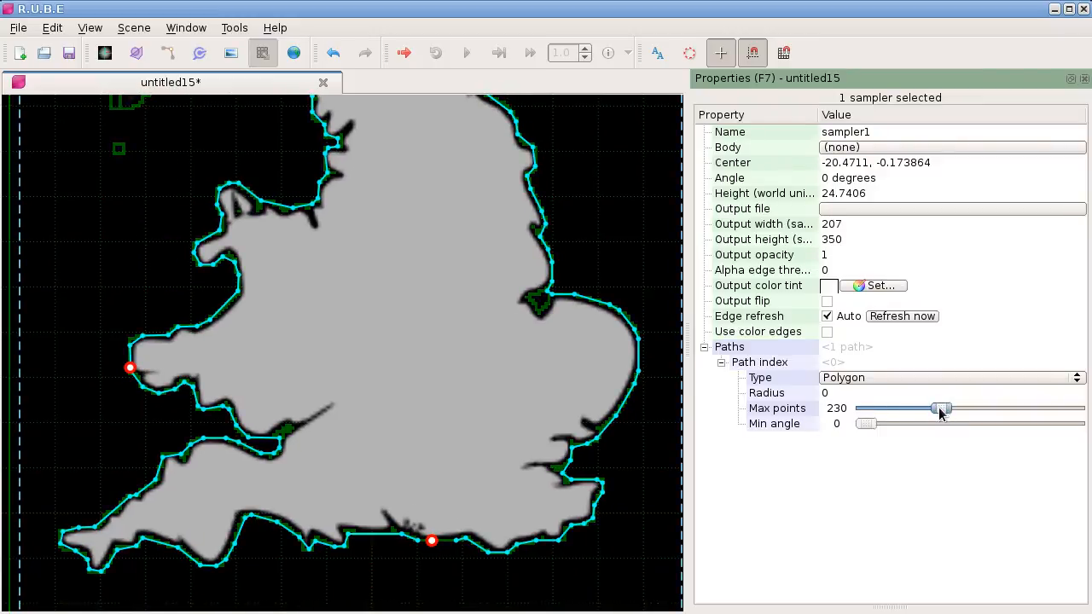
{"action": "left_click_drag", "start_coordinate": [941, 413], "coordinate": [942, 414]}
{"action": "scroll", "coordinate": [434, 288], "scroll_direction": "down", "scroll_amount": 2}
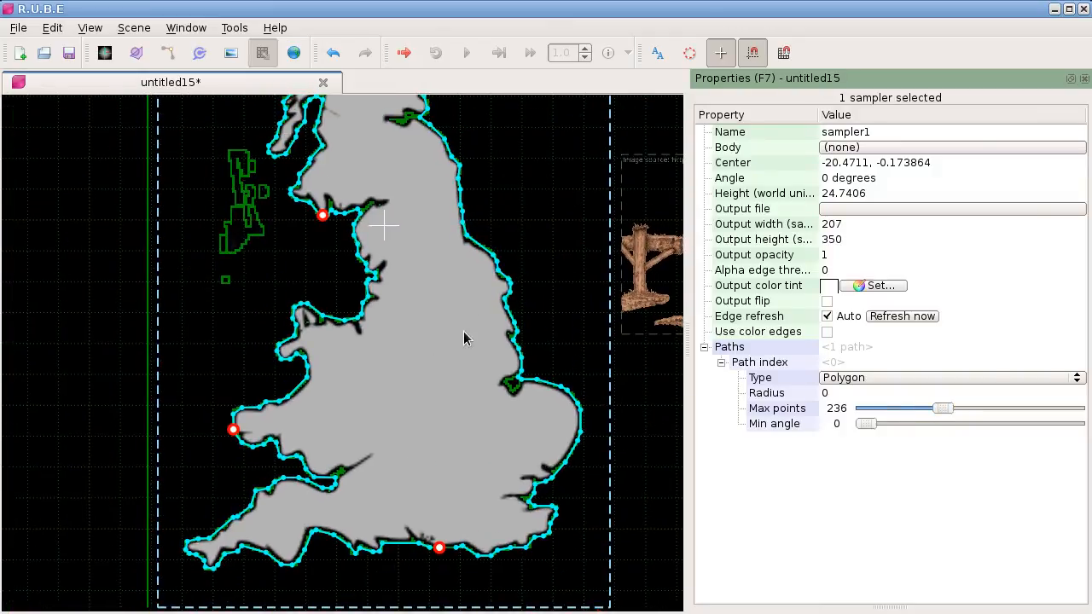
Add a body with no fixtures in the empty space to the left of the gb.png map.
{"action": "right_click_drag", "start_coordinate": [471, 233], "coordinate": [436, 218]}
{"action": "left_click", "coordinate": [365, 252]}
{"action": "scroll", "coordinate": [477, 278], "scroll_direction": "down", "scroll_amount": 5}
{"action": "right_click_drag", "start_coordinate": [478, 277], "coordinate": [313, 377]}
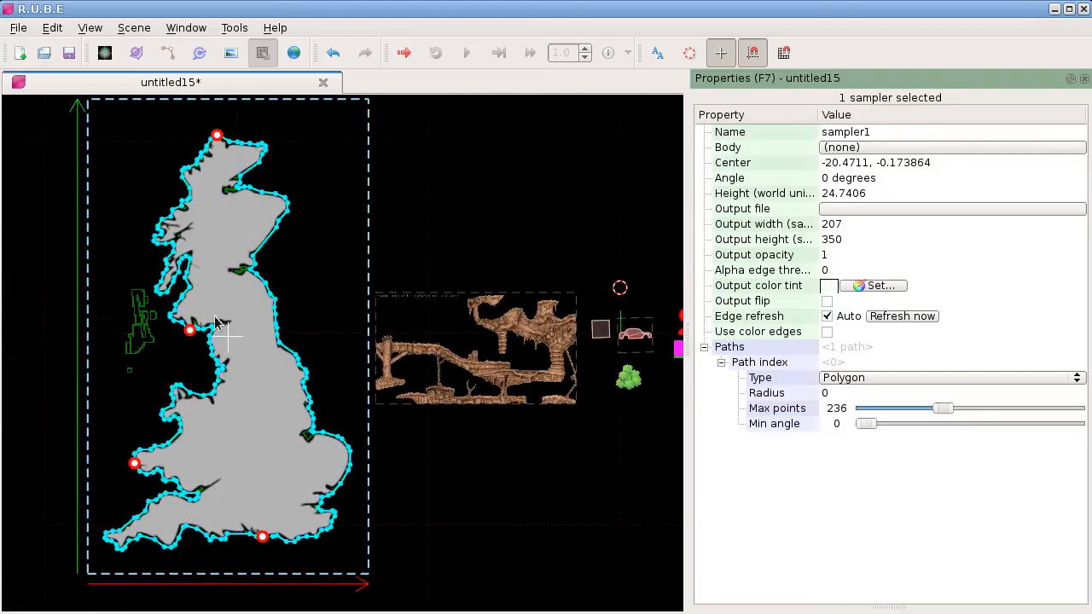
{"action": "right_click_drag", "start_coordinate": [210, 327], "coordinate": [444, 304]}
{"action": "right_click", "coordinate": [222, 253]}
{"action": "mouse_move", "coordinate": [266, 262]}
{"action": "mouse_move", "coordinate": [402, 263]}
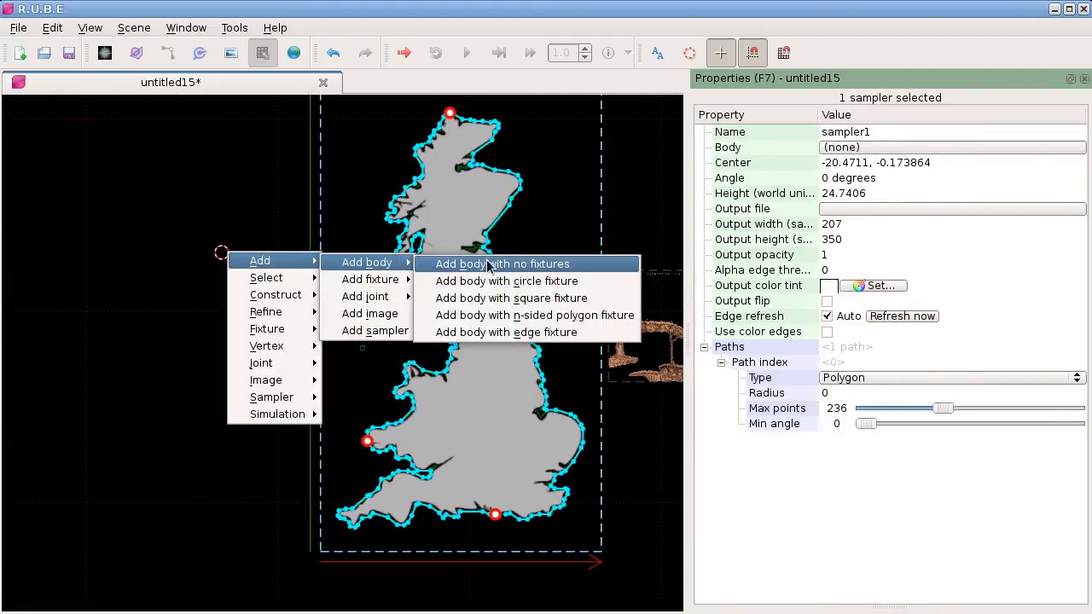
{"action": "left_click", "coordinate": [489, 265]}
{"action": "right_click_drag", "start_coordinate": [293, 302], "coordinate": [152, 284]}
Create a fixture from the map's sampler on the newly added body.
{"action": "left_click", "coordinate": [268, 291]}
{"action": "left_click", "coordinate": [206, 245]}
{"action": "right_click", "coordinate": [195, 196]}
{"action": "mouse_move", "coordinate": [273, 341]}
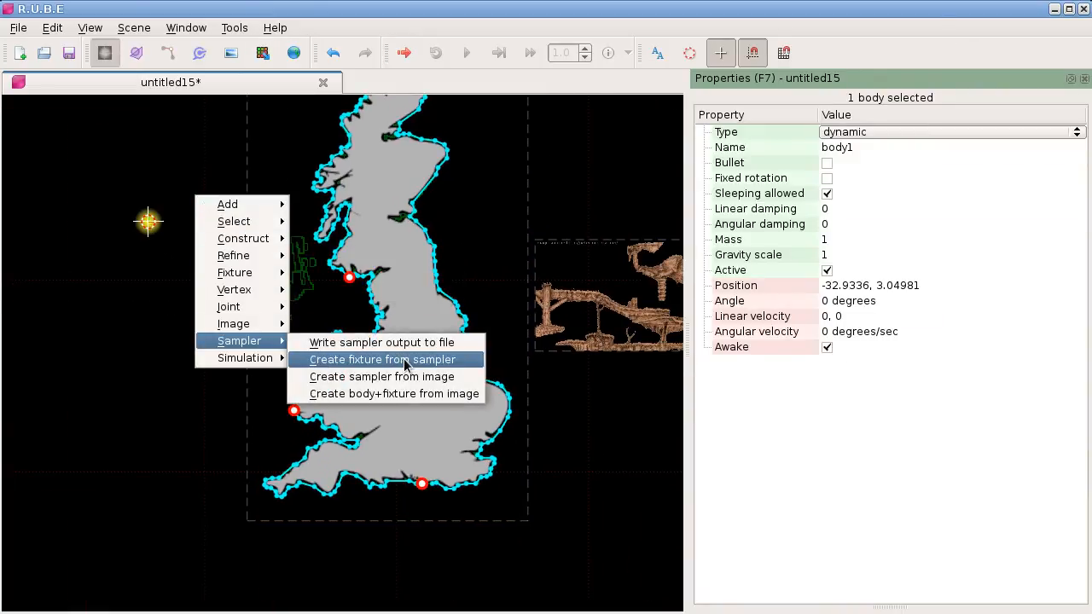
{"action": "left_click", "coordinate": [390, 361]}
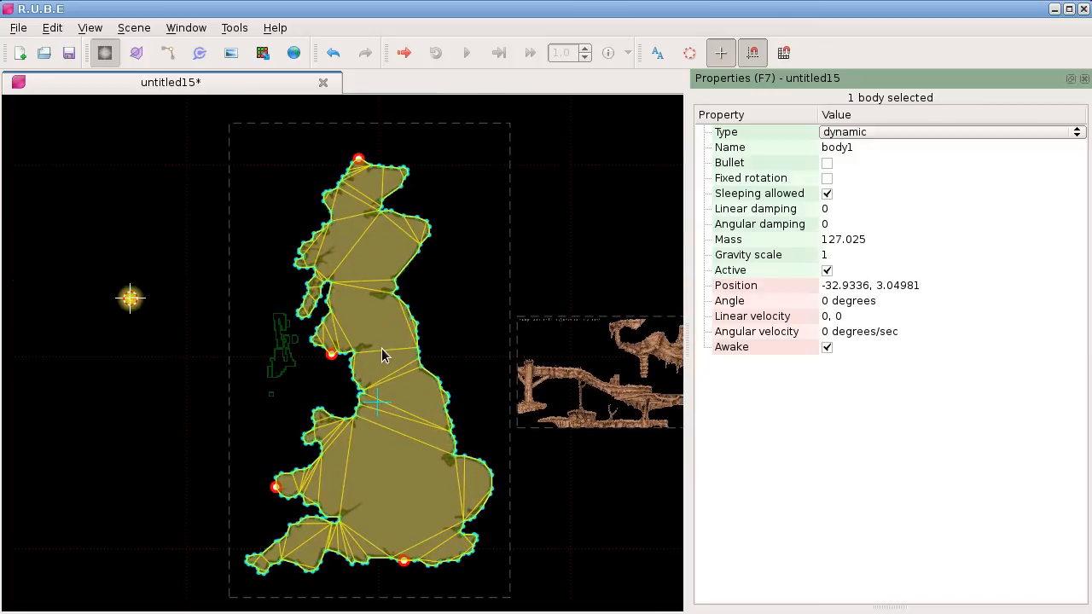
Shift the map fixture temporarily clear of the gb.png image to examine its polygon outline, and cancel the move.
{"action": "key", "text": "f"}
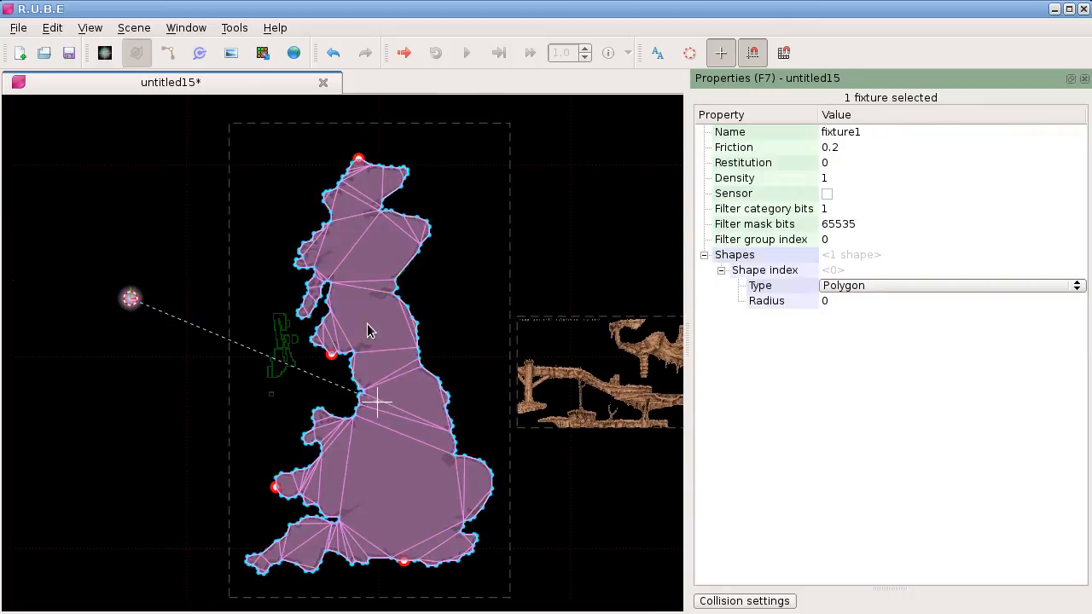
{"action": "key", "text": "t"}
{"action": "right_click_drag", "start_coordinate": [183, 303], "coordinate": [505, 338]}
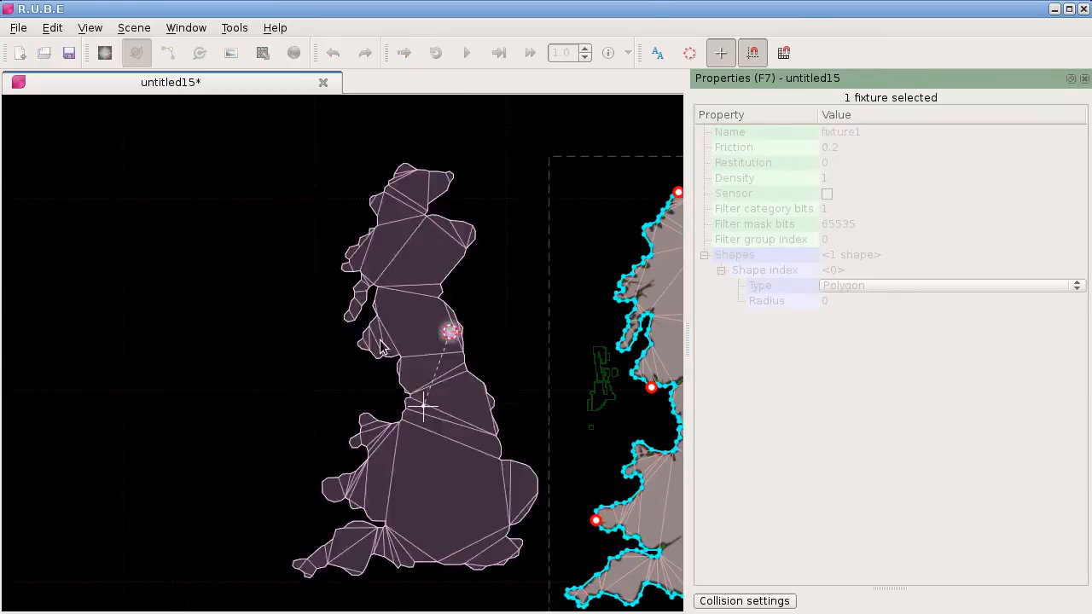
{"action": "scroll", "coordinate": [316, 324], "scroll_direction": "up", "scroll_amount": 3}
{"action": "scroll", "coordinate": [370, 439], "scroll_direction": "up", "scroll_amount": 2}
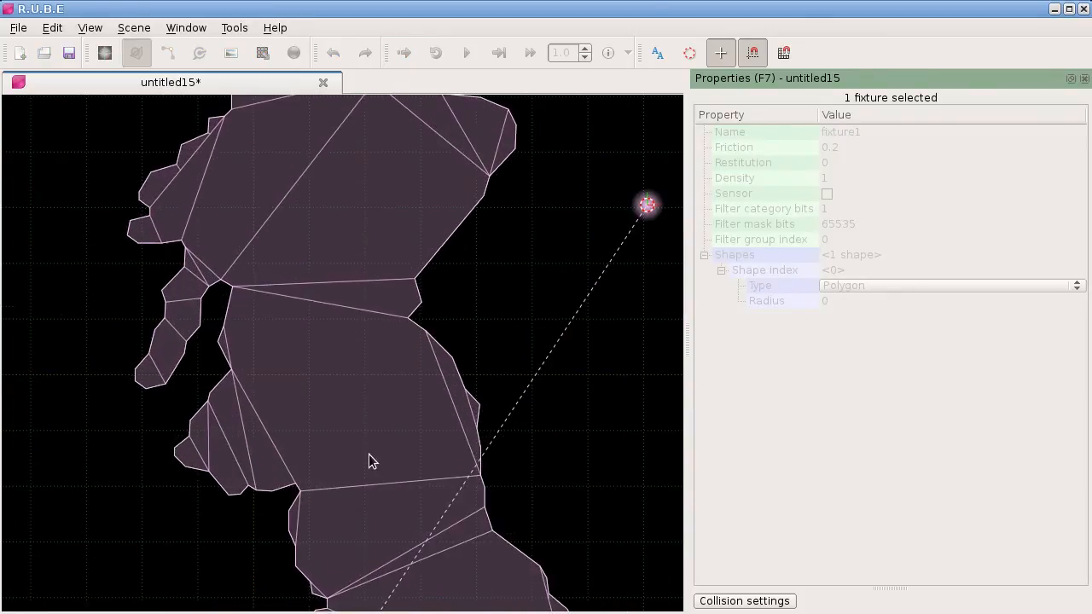
{"action": "scroll", "coordinate": [317, 235], "scroll_direction": "down", "scroll_amount": 5}
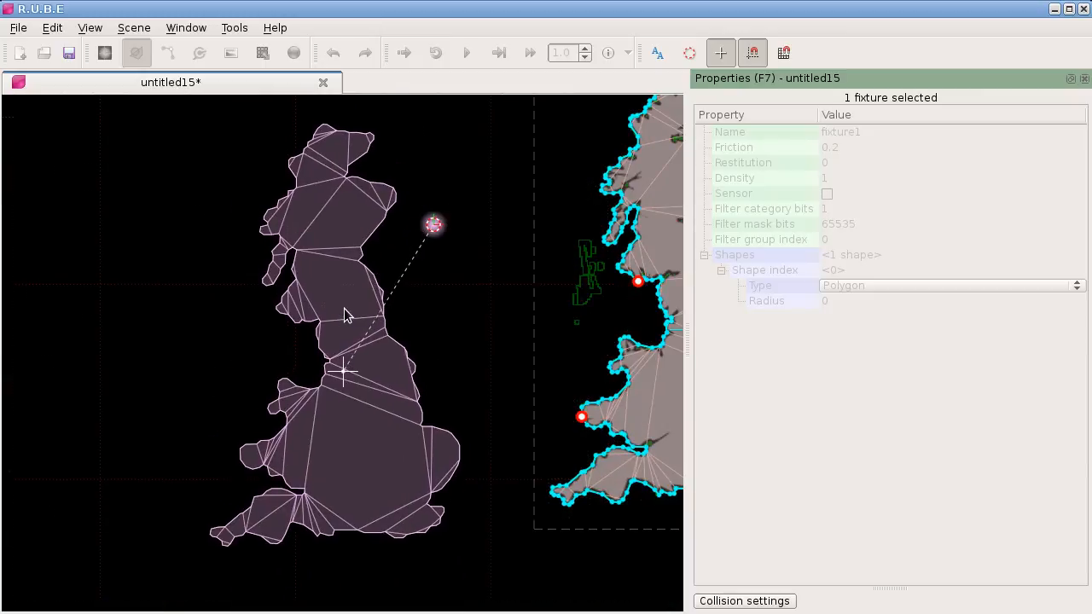
{"action": "key", "text": "Escape"}
{"action": "right_click_drag", "start_coordinate": [427, 345], "coordinate": [187, 392]}
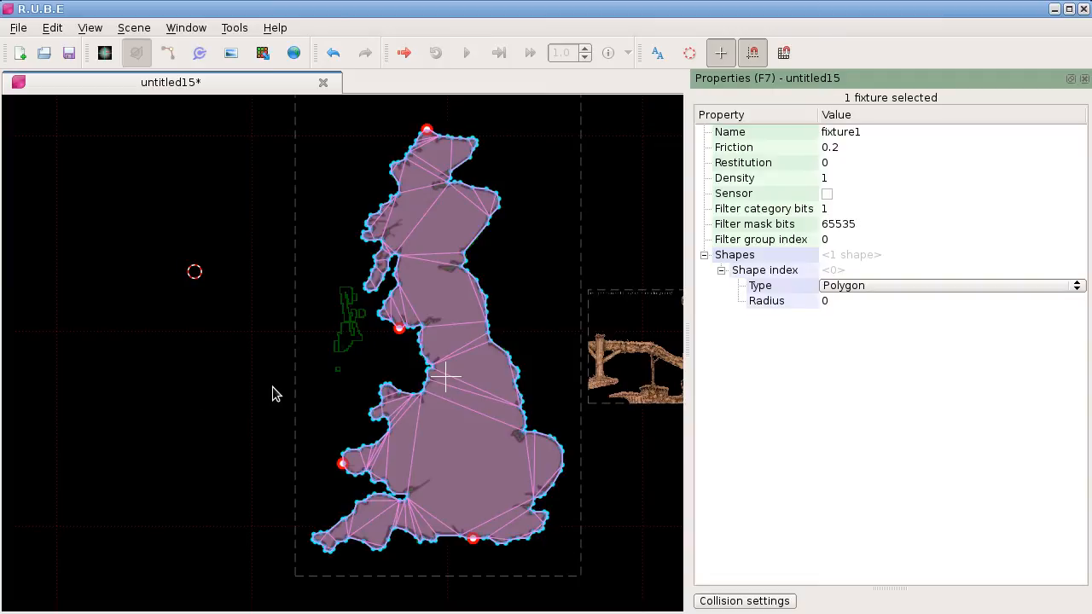
Examine the coloured gradient and pixel test images and the car fixture at the far side of the terrain image.
{"action": "right_click_drag", "start_coordinate": [273, 386], "coordinate": [230, 398]}
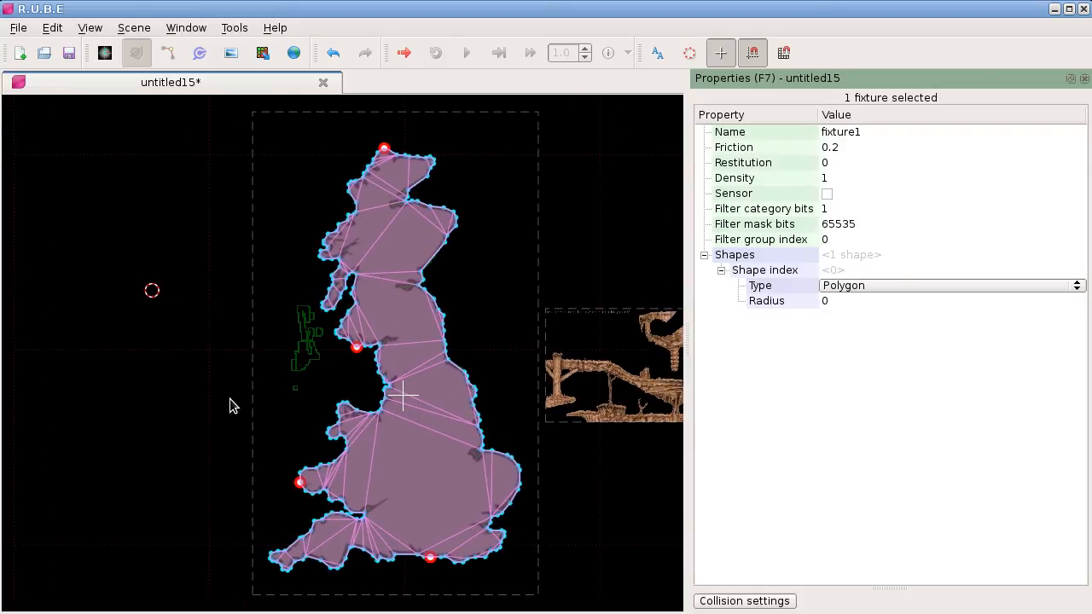
{"action": "scroll", "coordinate": [422, 375], "scroll_direction": "down", "scroll_amount": 2}
{"action": "right_click_drag", "start_coordinate": [647, 443], "coordinate": [433, 422]}
{"action": "scroll", "coordinate": [433, 422], "scroll_direction": "down", "scroll_amount": 1}
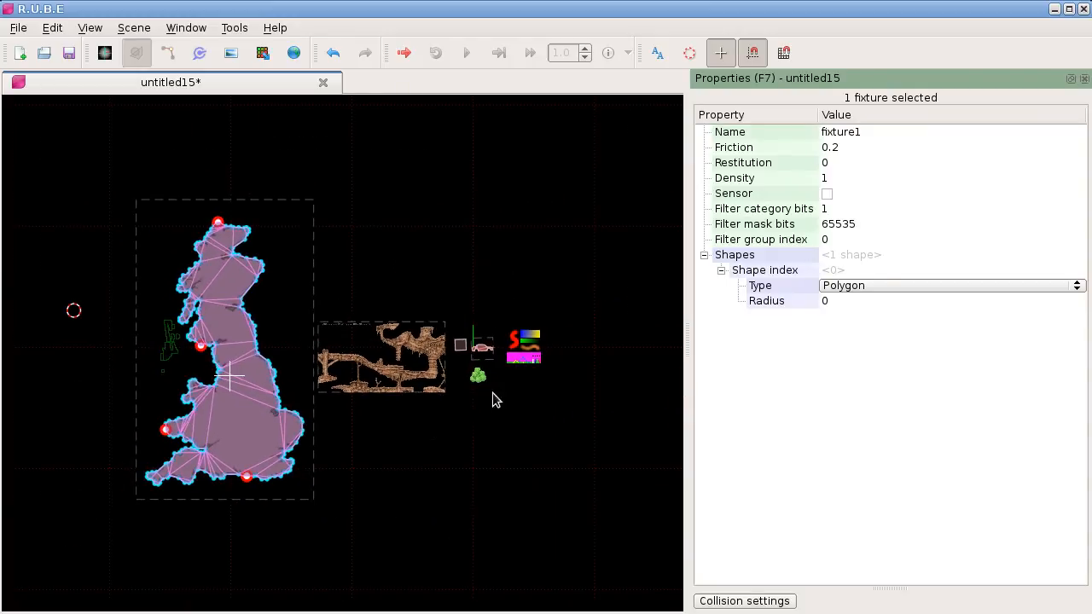
{"action": "scroll", "coordinate": [512, 376], "scroll_direction": "up", "scroll_amount": 3}
{"action": "scroll", "coordinate": [536, 356], "scroll_direction": "up", "scroll_amount": 3}
{"action": "right_click_drag", "start_coordinate": [536, 359], "coordinate": [485, 408]}
{"action": "scroll", "coordinate": [491, 388], "scroll_direction": "up", "scroll_amount": 3}
{"action": "scroll", "coordinate": [492, 388], "scroll_direction": "up", "scroll_amount": 3}
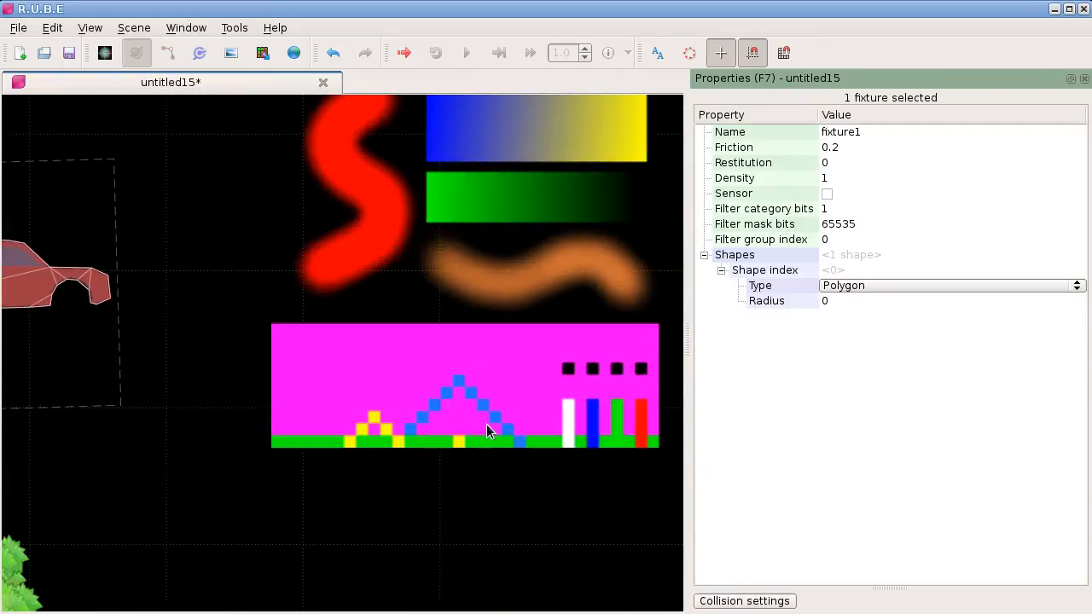
{"action": "scroll", "coordinate": [528, 438], "scroll_direction": "down", "scroll_amount": 5}
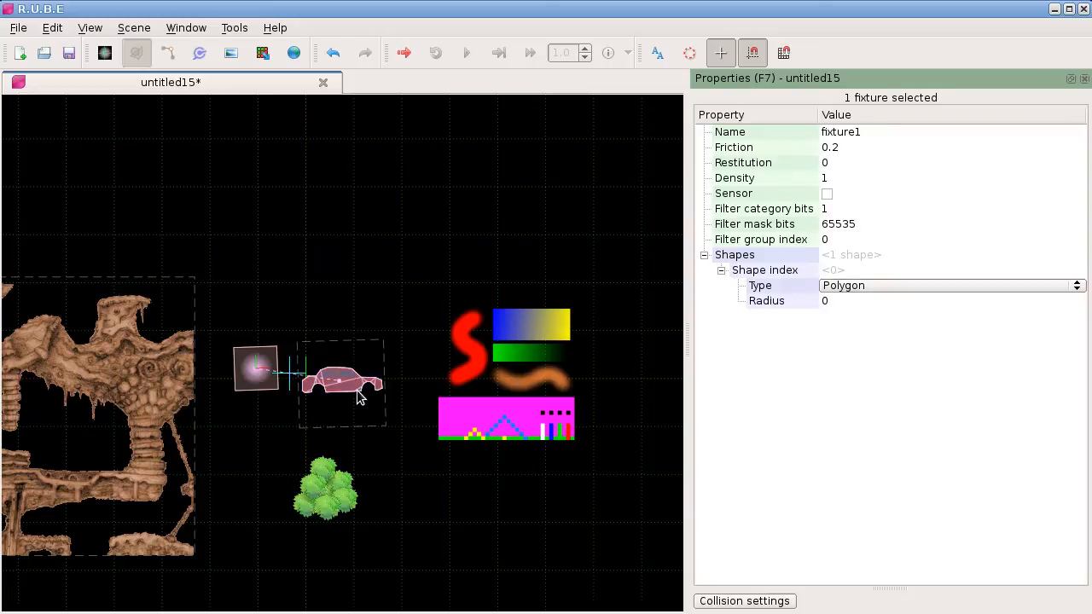
{"action": "scroll", "coordinate": [357, 396], "scroll_direction": "up", "scroll_amount": 4}
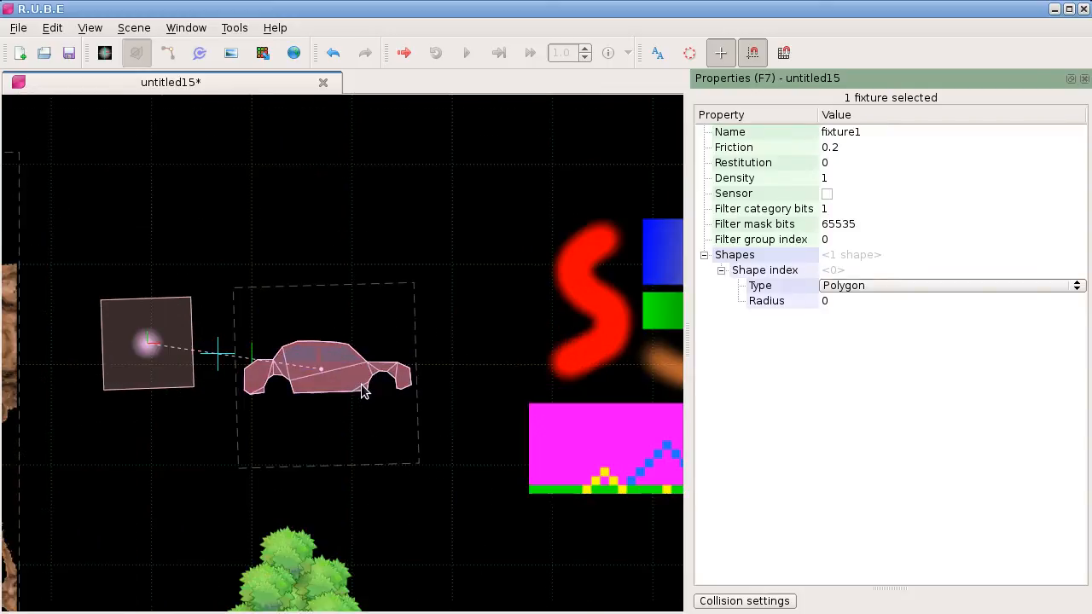
{"action": "scroll", "coordinate": [333, 360], "scroll_direction": "down", "scroll_amount": 2}
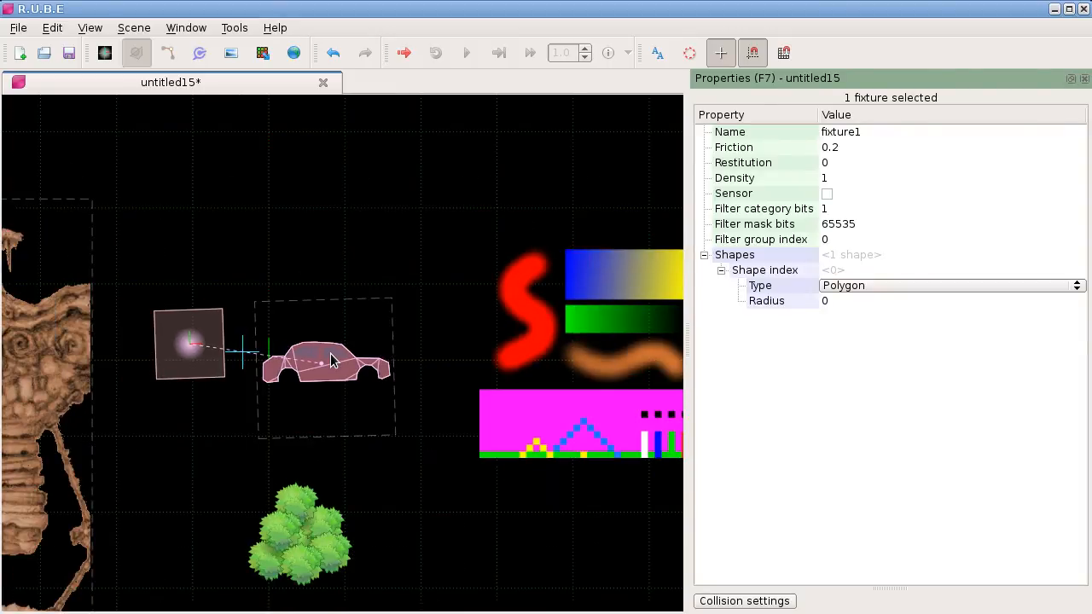
{"action": "right_click_drag", "start_coordinate": [427, 386], "coordinate": [382, 393]}
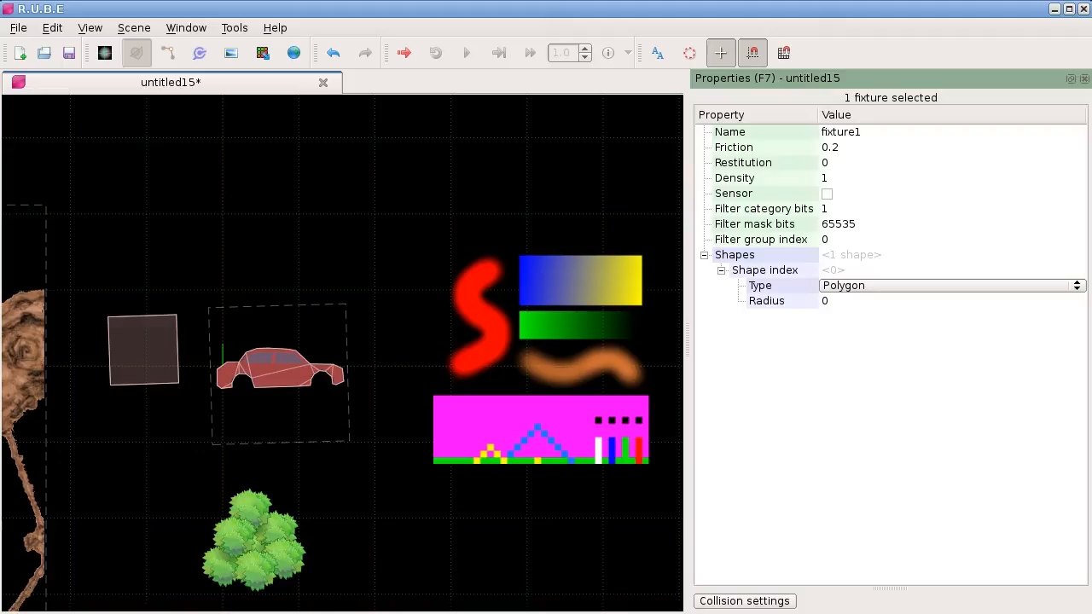
Add the motorbike image from the file manager to the empty space above the car.
{"action": "left_click_drag", "start_coordinate": [1091, 154], "coordinate": [290, 168]}
{"action": "scroll", "coordinate": [279, 146], "scroll_direction": "up", "scroll_amount": 6}
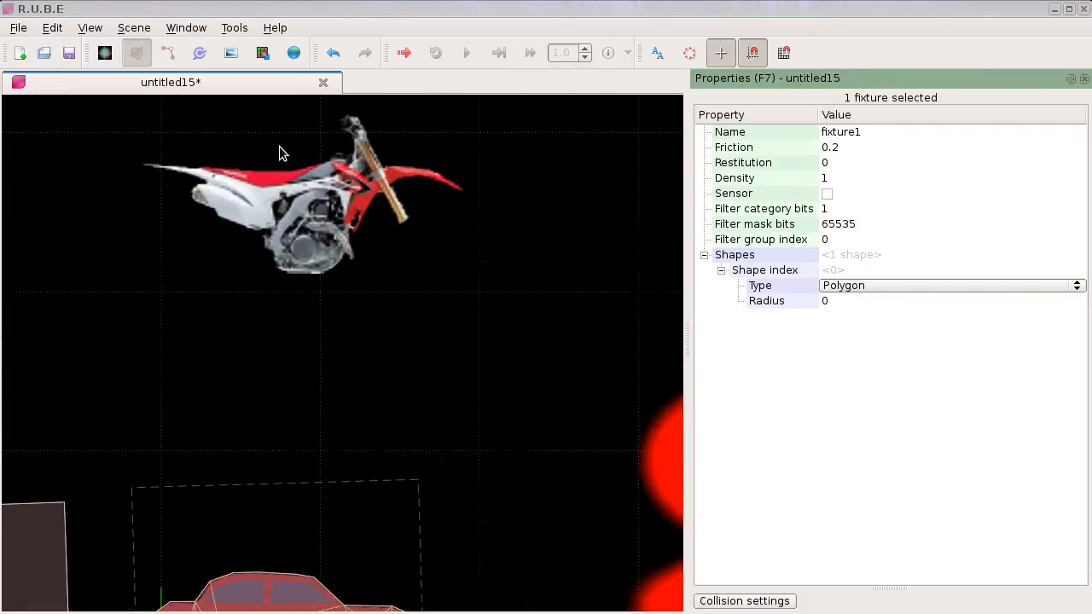
{"action": "scroll", "coordinate": [320, 225], "scroll_direction": "up", "scroll_amount": 2}
{"action": "right_click_drag", "start_coordinate": [374, 569], "coordinate": [366, 547]}
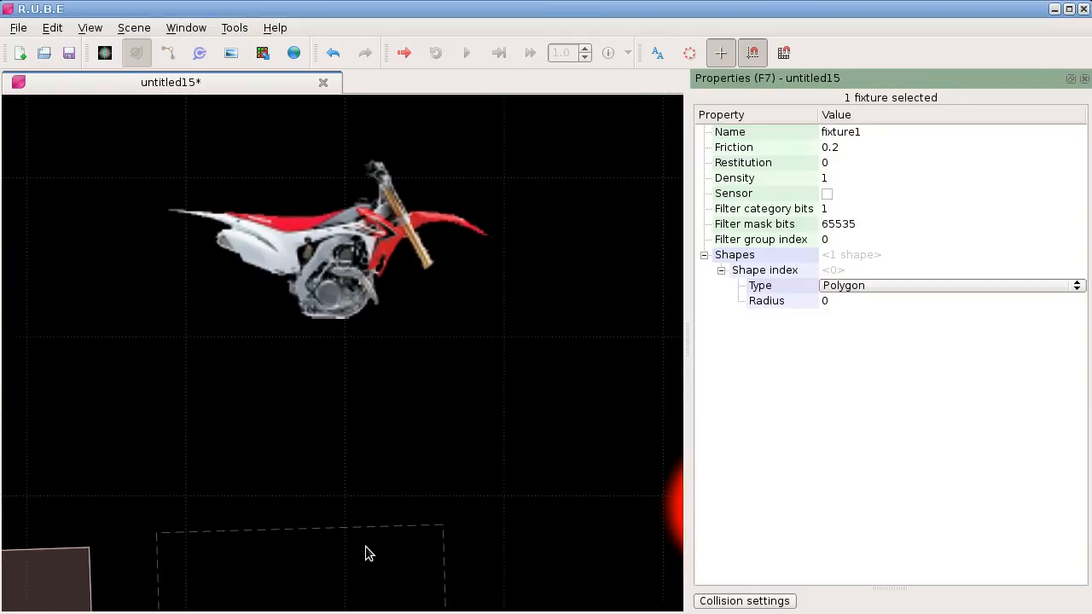
Move the car's sampler, mySampler, up over the motorbike image.
{"action": "key", "text": "m"}
{"action": "left_click", "coordinate": [365, 573]}
{"action": "left_click_drag", "start_coordinate": [364, 580], "coordinate": [401, 226]}
{"action": "right_click_drag", "start_coordinate": [354, 324], "coordinate": [371, 413]}
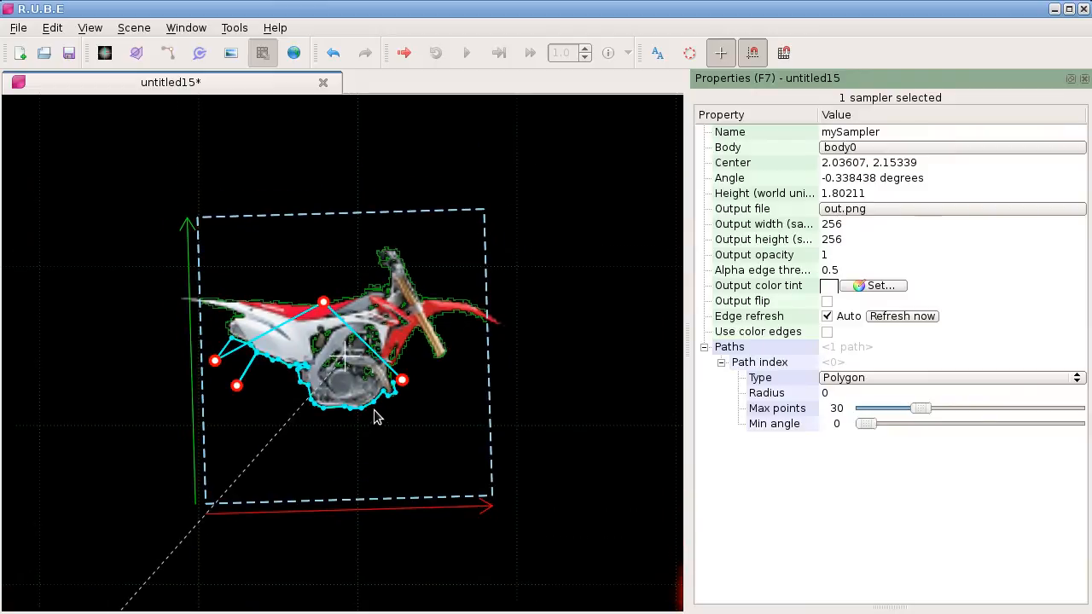
Delete all the control points of the sampler's path and leave vertex editing.
{"action": "scroll", "coordinate": [371, 412], "scroll_direction": "up", "scroll_amount": 3}
{"action": "key", "text": "Tab"}
{"action": "left_click", "coordinate": [294, 236]}
{"action": "key", "text": "Delete"}
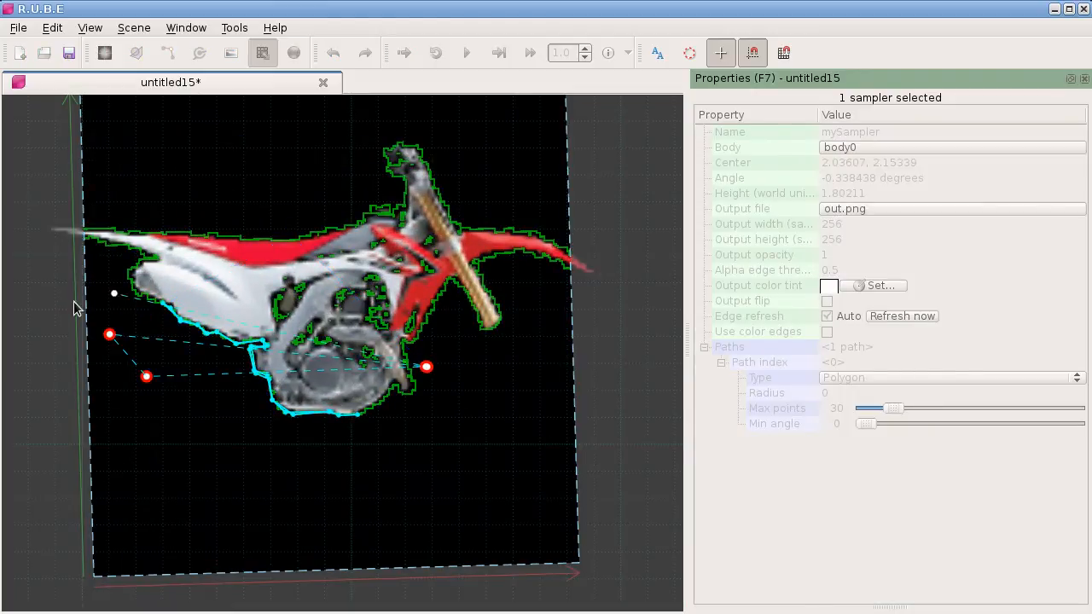
{"action": "left_click", "coordinate": [110, 334]}
{"action": "key", "text": "Delete"}
{"action": "left_click", "coordinate": [147, 374]}
{"action": "key", "text": "Delete"}
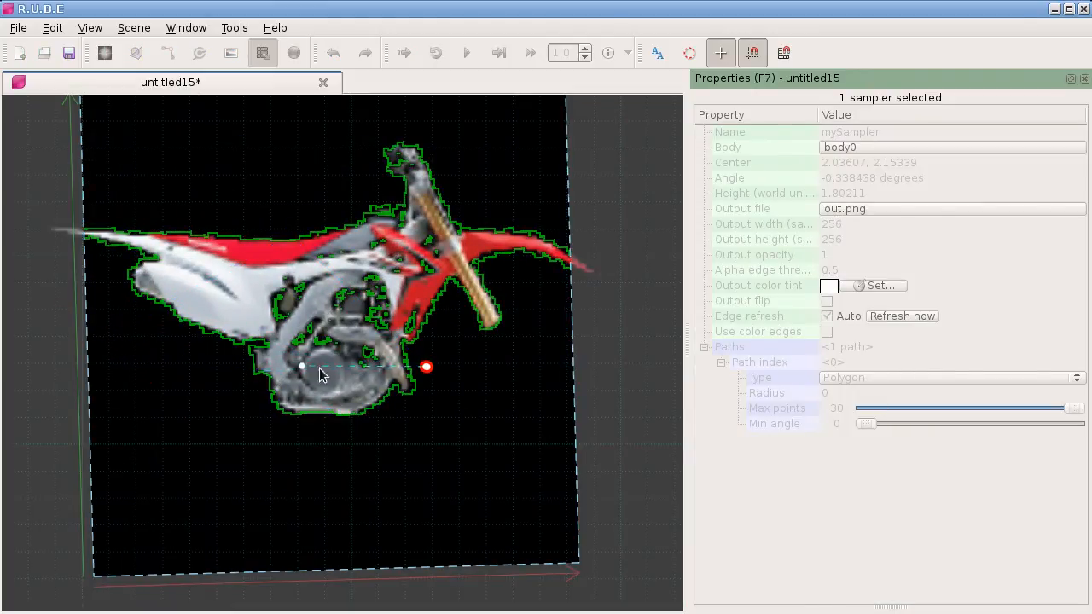
{"action": "left_click", "coordinate": [427, 367]}
{"action": "key", "text": "Delete"}
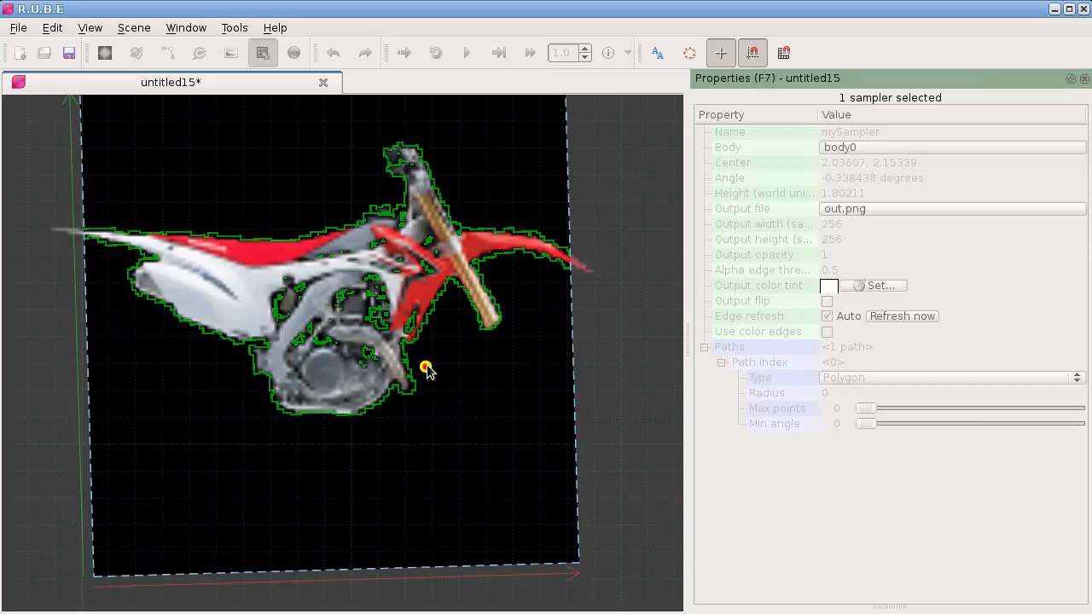
{"action": "right_click_drag", "start_coordinate": [427, 368], "coordinate": [430, 431]}
{"action": "key", "text": "Escape"}
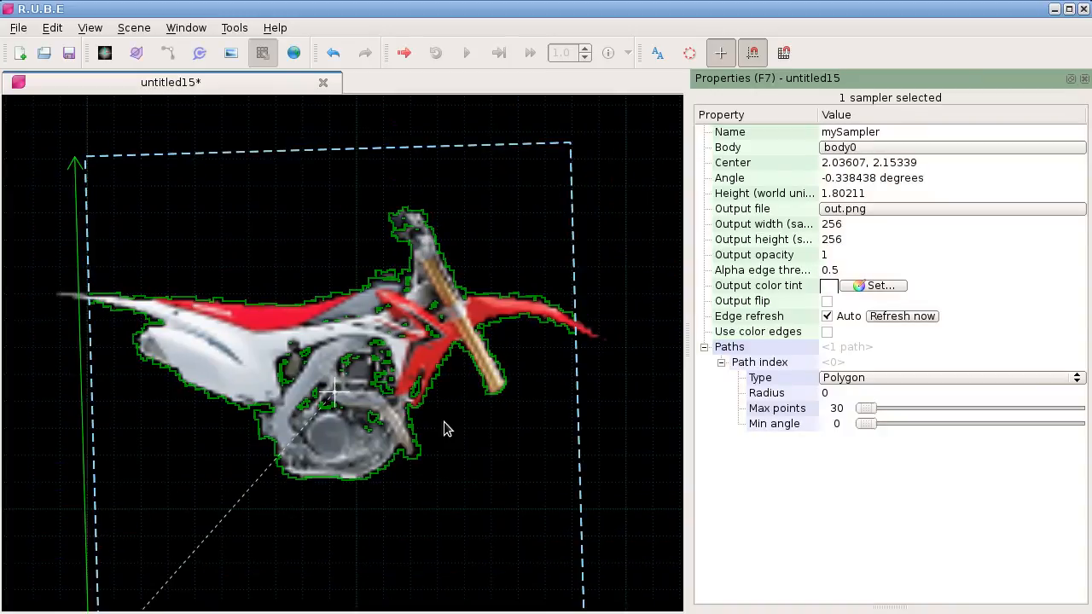
Move the sampler to centre 2.01532, 2.28485 and enlarge its height to 2.61154 so it encloses the whole motorbike.
{"action": "scroll", "coordinate": [429, 416], "scroll_direction": "down", "scroll_amount": 3}
{"action": "key", "text": "t"}
{"action": "key", "text": "s"}
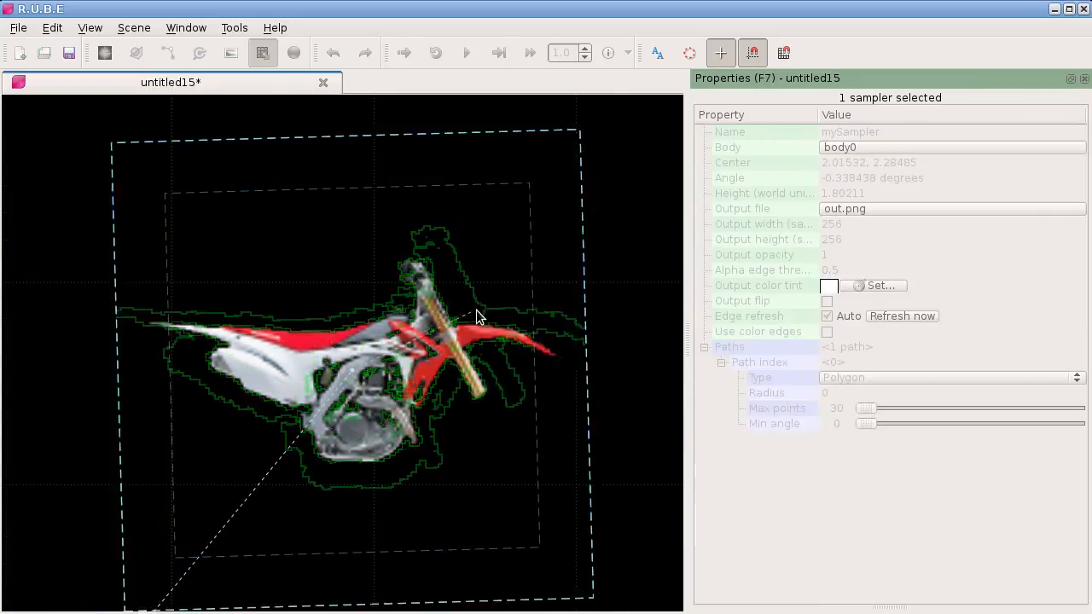
Enable color edges for the motorbike sampler.
{"action": "scroll", "coordinate": [358, 392], "scroll_direction": "up", "scroll_amount": 3}
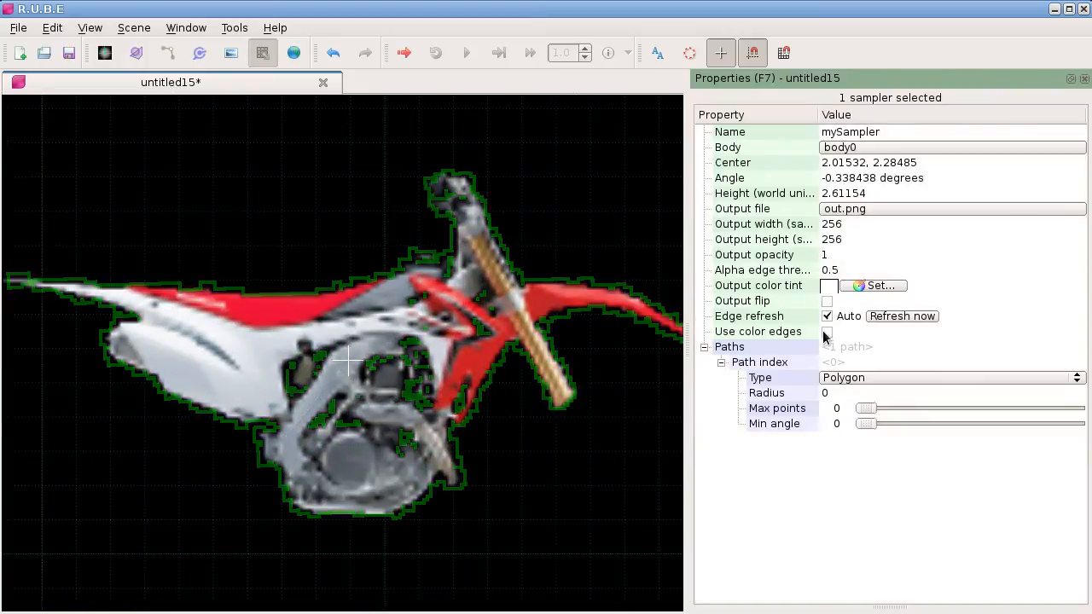
{"action": "scroll", "coordinate": [401, 395], "scroll_direction": "down", "scroll_amount": 3}
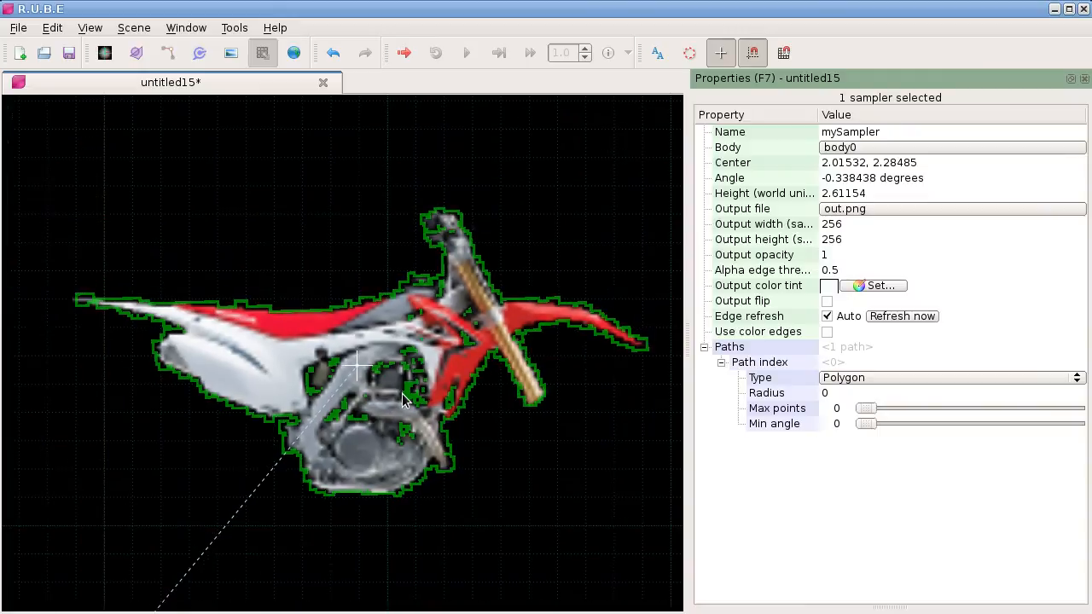
{"action": "left_click", "coordinate": [827, 331]}
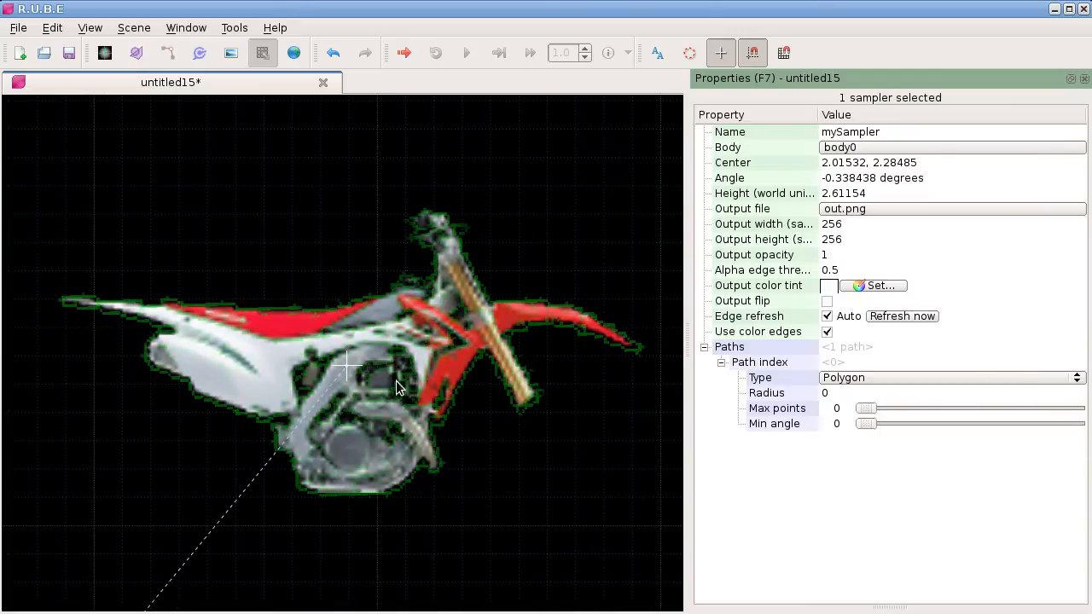
Shift the sampler temporarily above the motorbike to examine the color edges apart from the image, and cancel the move.
{"action": "key", "text": "t"}
{"action": "right_click_drag", "start_coordinate": [372, 260], "coordinate": [394, 370]}
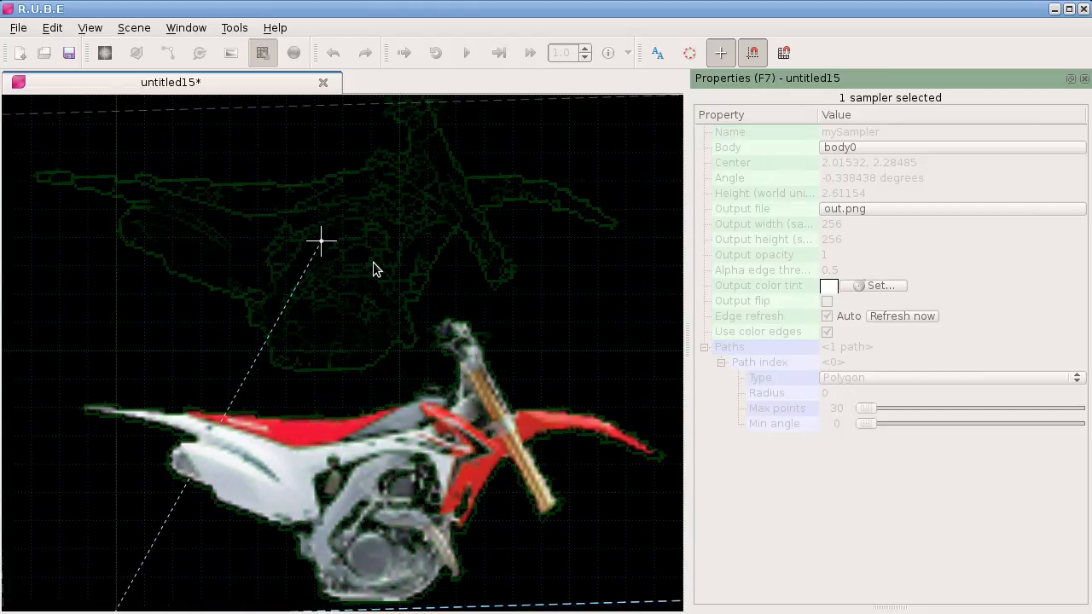
{"action": "scroll", "coordinate": [371, 264], "scroll_direction": "down", "scroll_amount": 1}
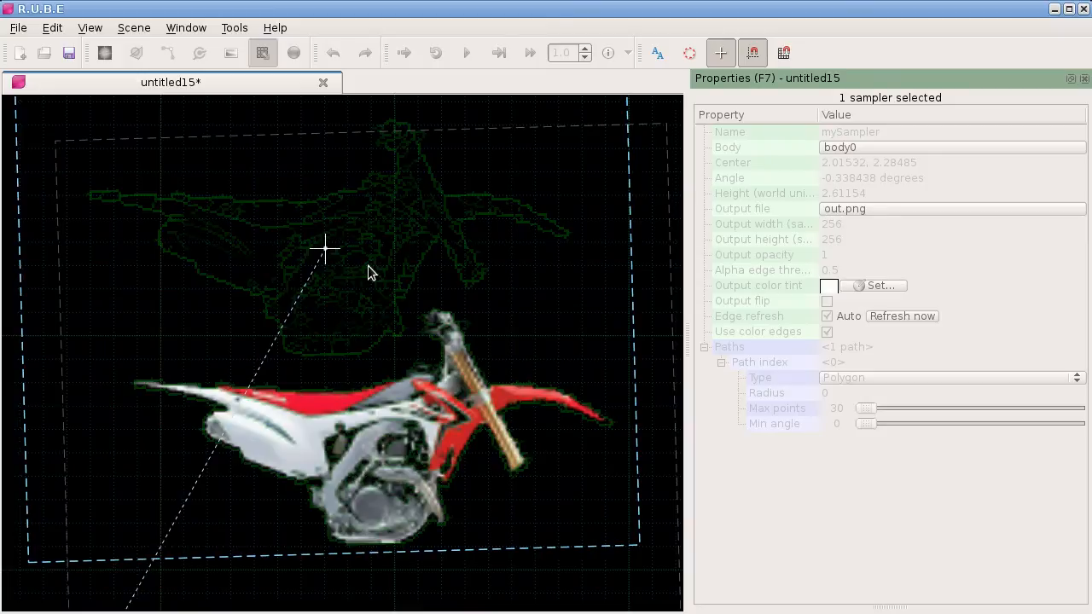
{"action": "scroll", "coordinate": [368, 271], "scroll_direction": "up", "scroll_amount": 3}
{"action": "right_click_drag", "start_coordinate": [381, 245], "coordinate": [381, 247]}
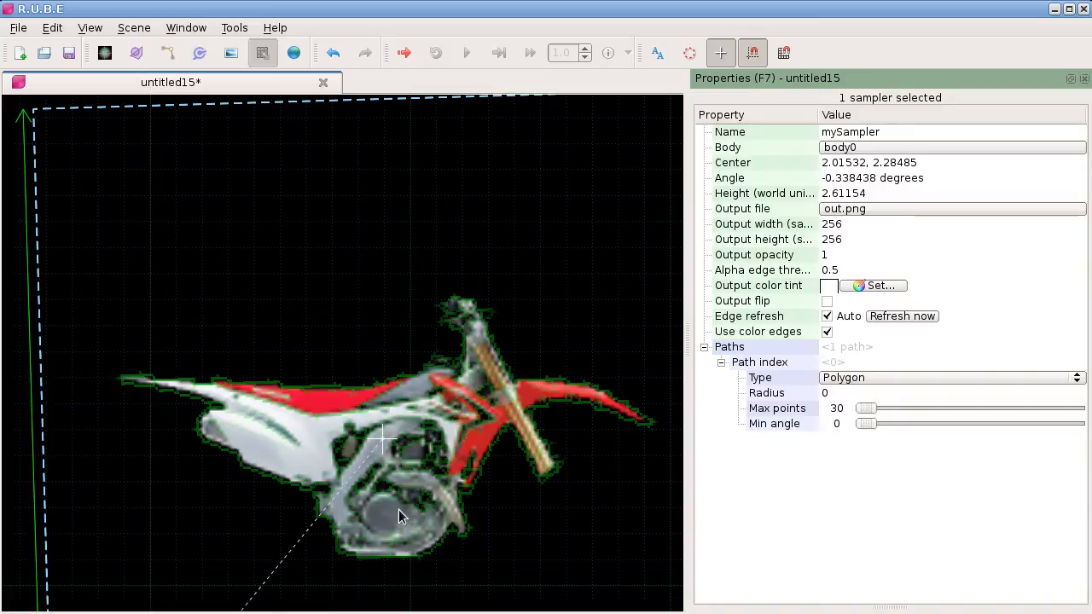
Examine the color edges at close range with the sampler temporarily shifted below the rear fairing, and cancel the move.
{"action": "left_click_drag", "start_coordinate": [435, 516], "coordinate": [230, 537]}
{"action": "scroll", "coordinate": [236, 534], "scroll_direction": "up", "scroll_amount": 6}
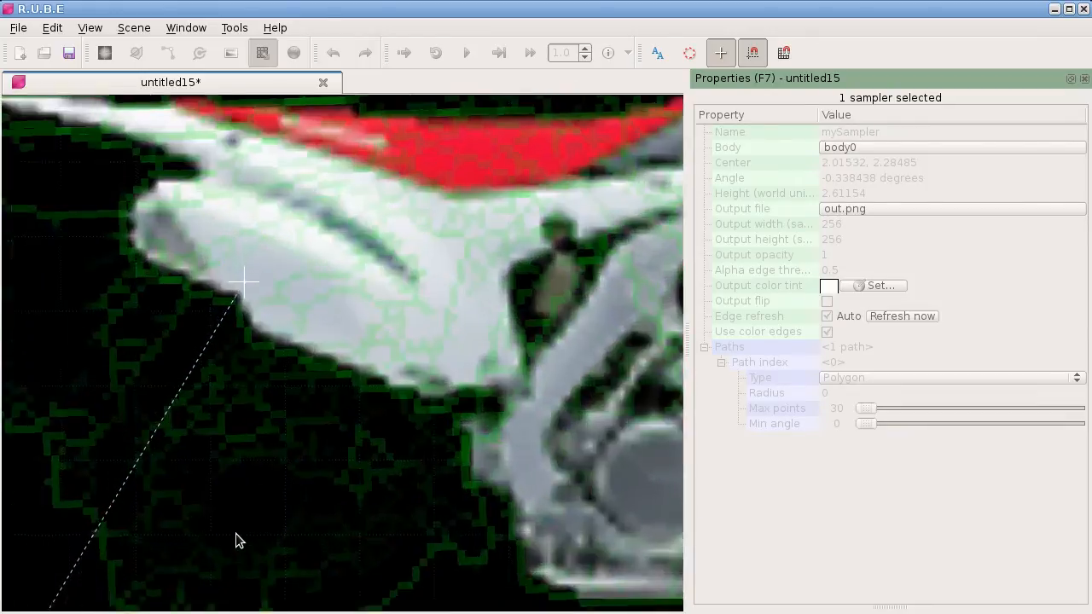
{"action": "left_click_drag", "start_coordinate": [255, 470], "coordinate": [279, 518]}
{"action": "scroll", "coordinate": [280, 513], "scroll_direction": "down", "scroll_amount": 5}
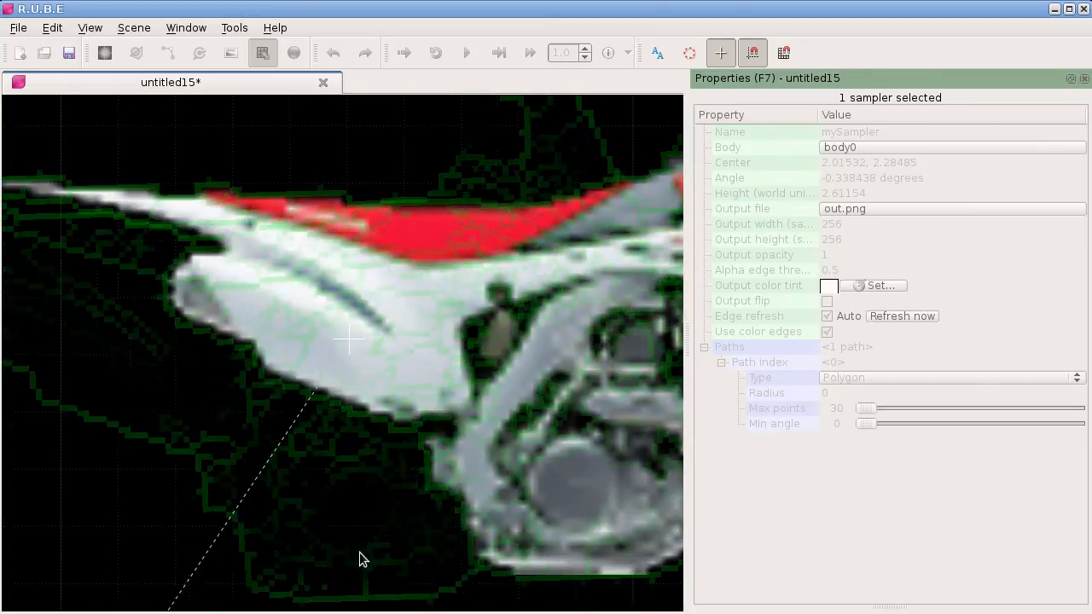
{"action": "key", "text": "Escape"}
Examine the detected edges around the seat and fairing, both over the image and with the sampler temporarily shifted above it.
{"action": "right_click_drag", "start_coordinate": [433, 313], "coordinate": [469, 428]}
{"action": "scroll", "coordinate": [453, 419], "scroll_direction": "up", "scroll_amount": 3}
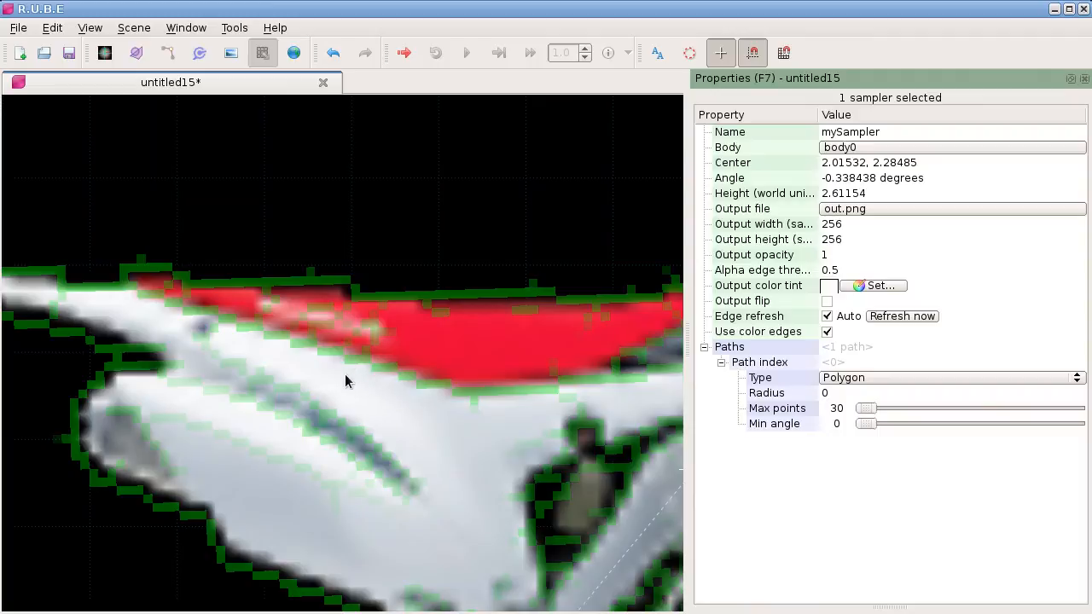
{"action": "key", "text": "m"}
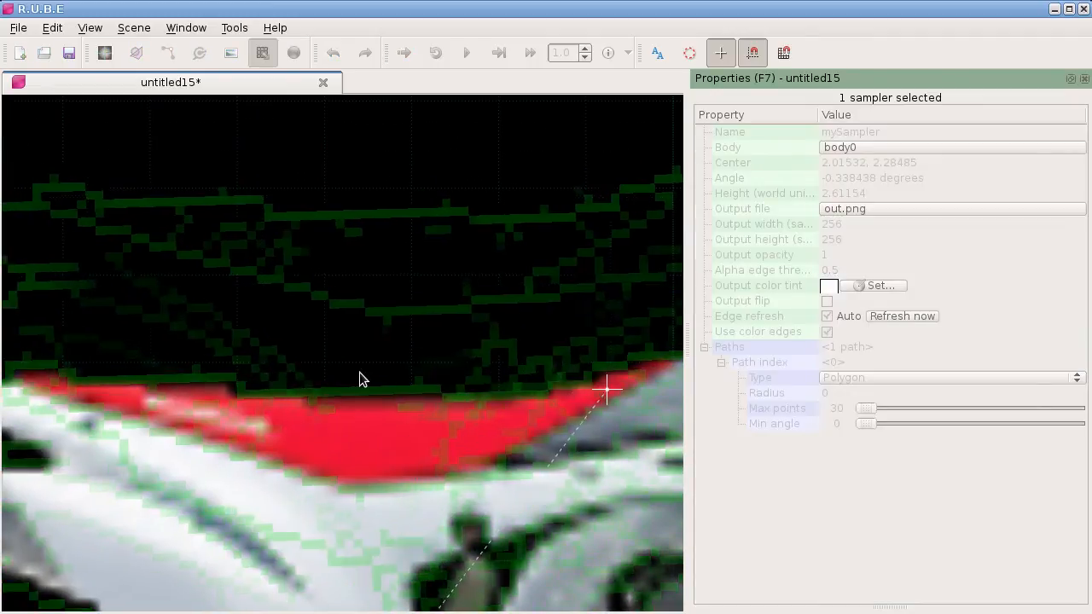
{"action": "scroll", "coordinate": [407, 314], "scroll_direction": "down", "scroll_amount": 3}
{"action": "right_click_drag", "start_coordinate": [443, 201], "coordinate": [405, 358]}
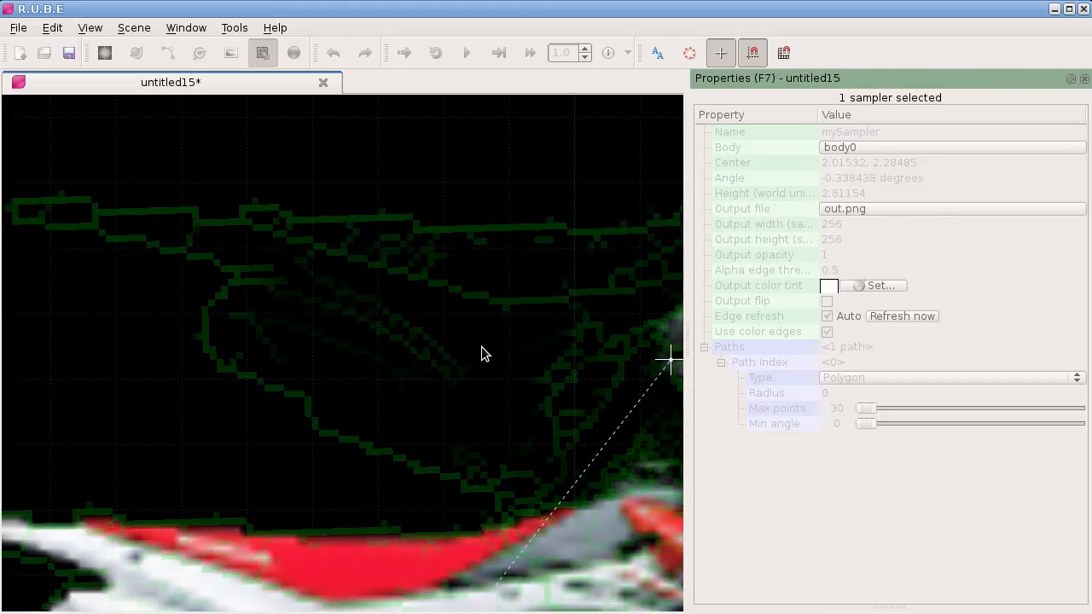
{"action": "scroll", "coordinate": [469, 352], "scroll_direction": "down", "scroll_amount": 1}
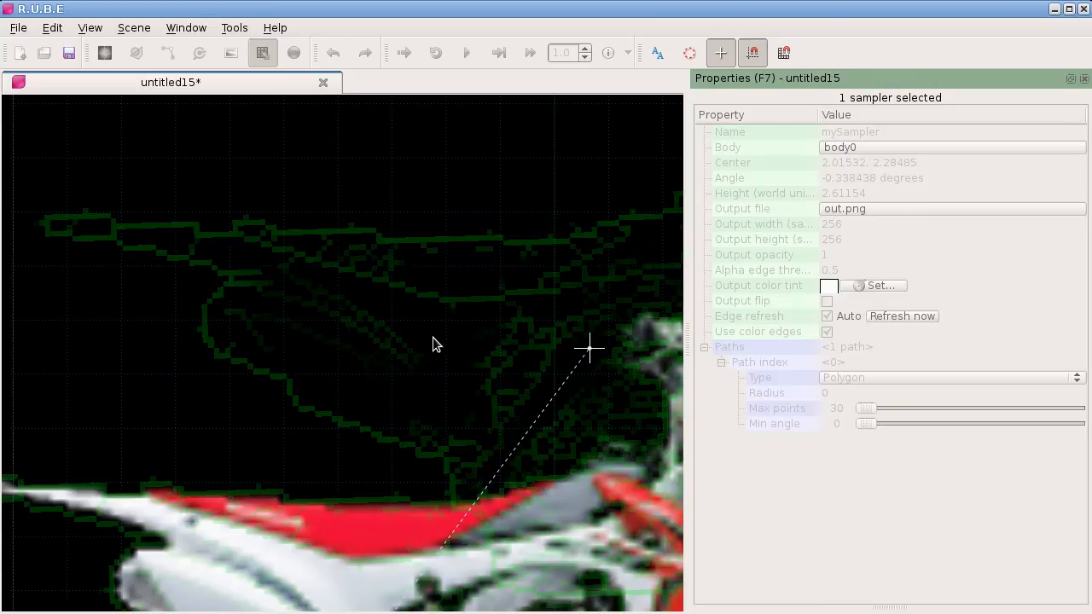
{"action": "key", "text": "Escape"}
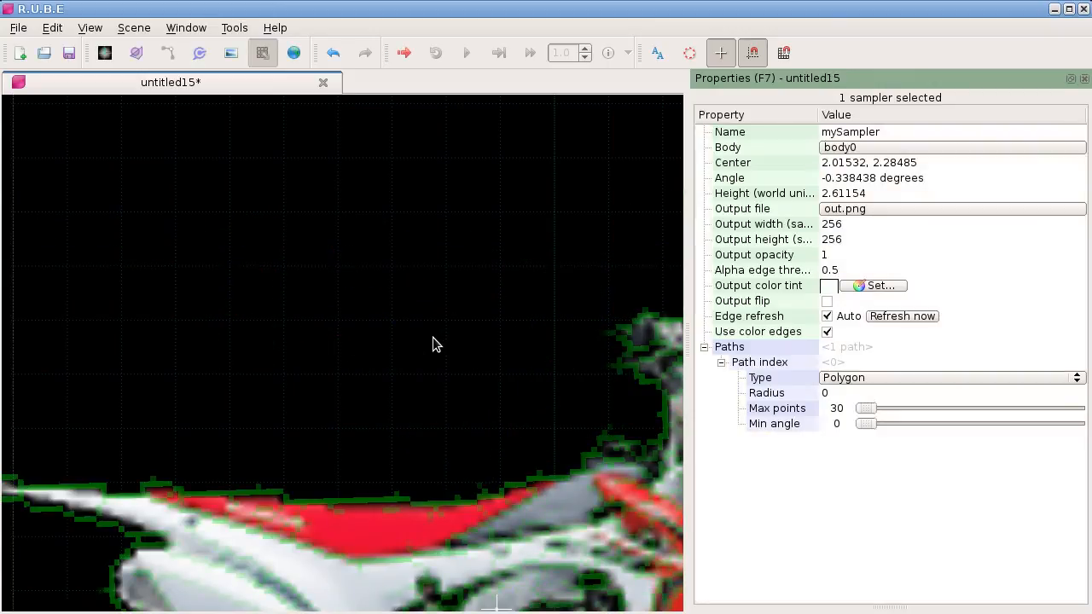
{"action": "right_click_drag", "start_coordinate": [401, 397], "coordinate": [451, 214]}
{"action": "scroll", "coordinate": [307, 298], "scroll_direction": "down", "scroll_amount": 5}
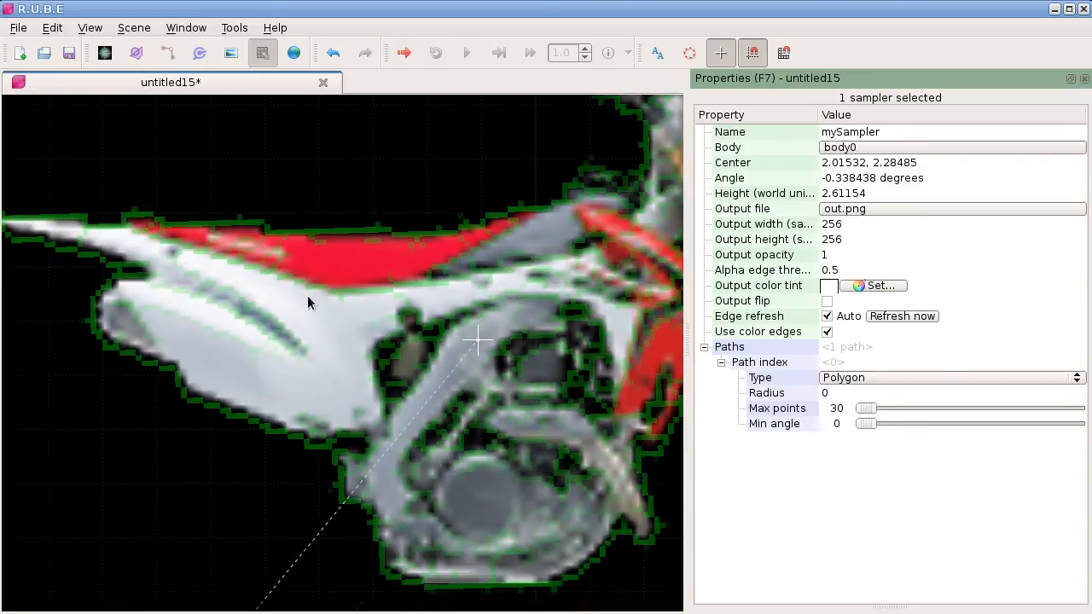
{"action": "scroll", "coordinate": [307, 312], "scroll_direction": "down", "scroll_amount": 3}
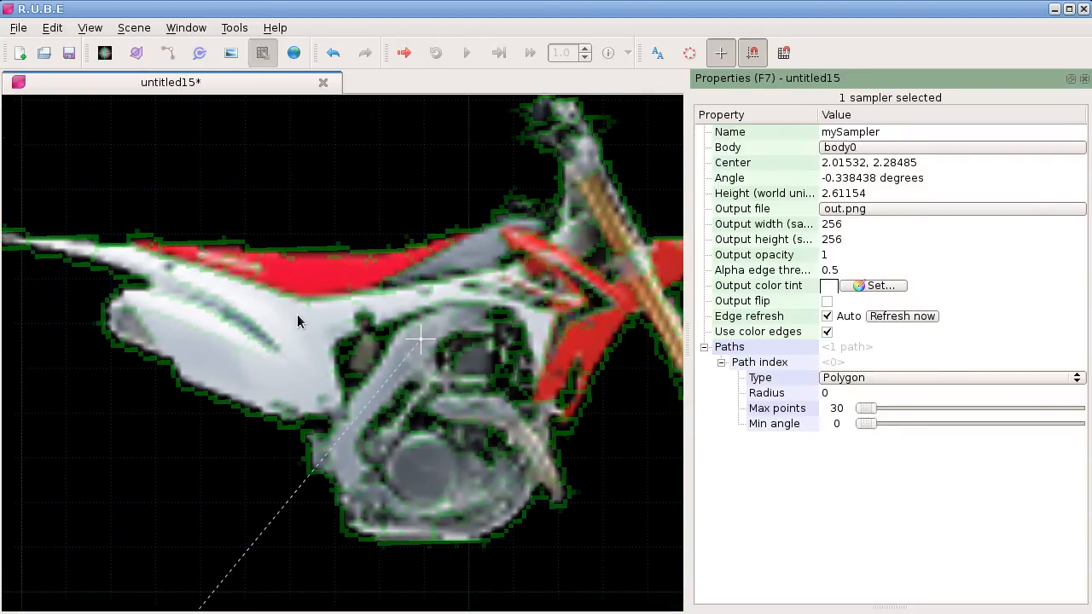
Examine the color edges around the motorbike, and switch to the browser to show the Google Maps driving route from Waikanae to Wellington.
{"action": "scroll", "coordinate": [317, 312], "scroll_direction": "up", "scroll_amount": 1}
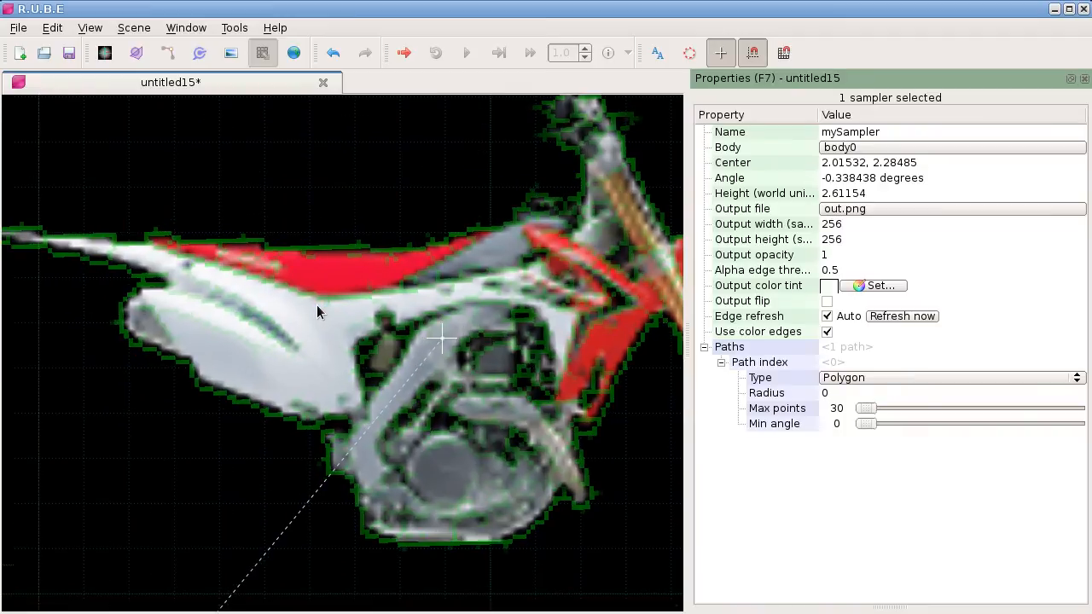
{"action": "scroll", "coordinate": [318, 306], "scroll_direction": "down", "scroll_amount": 2}
{"action": "right_click_drag", "start_coordinate": [345, 333], "coordinate": [297, 340]}
{"action": "scroll", "coordinate": [309, 342], "scroll_direction": "down", "scroll_amount": 1}
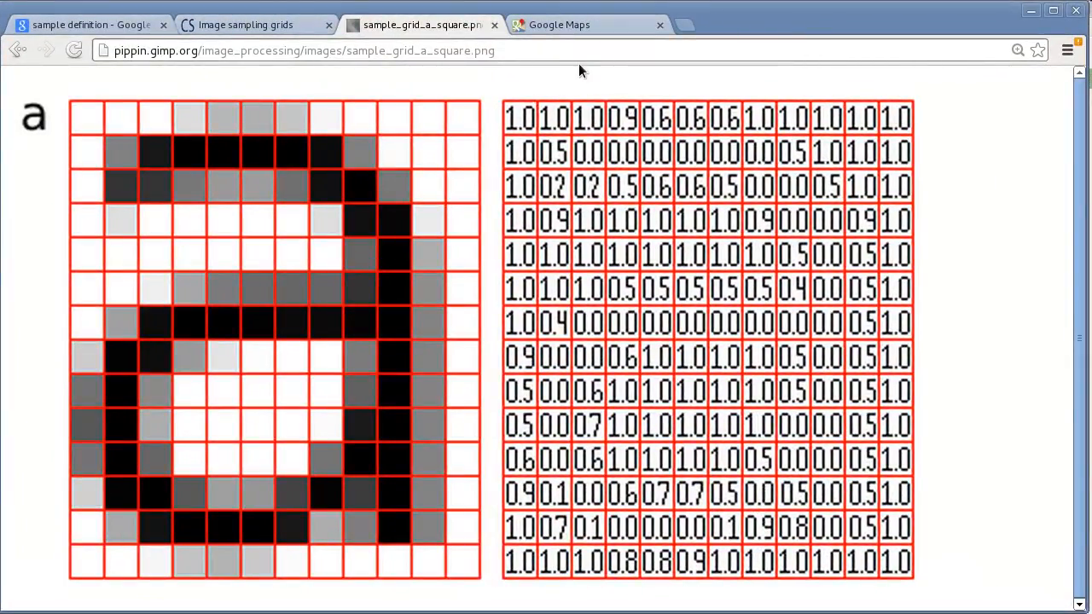
{"action": "left_click", "coordinate": [601, 26]}
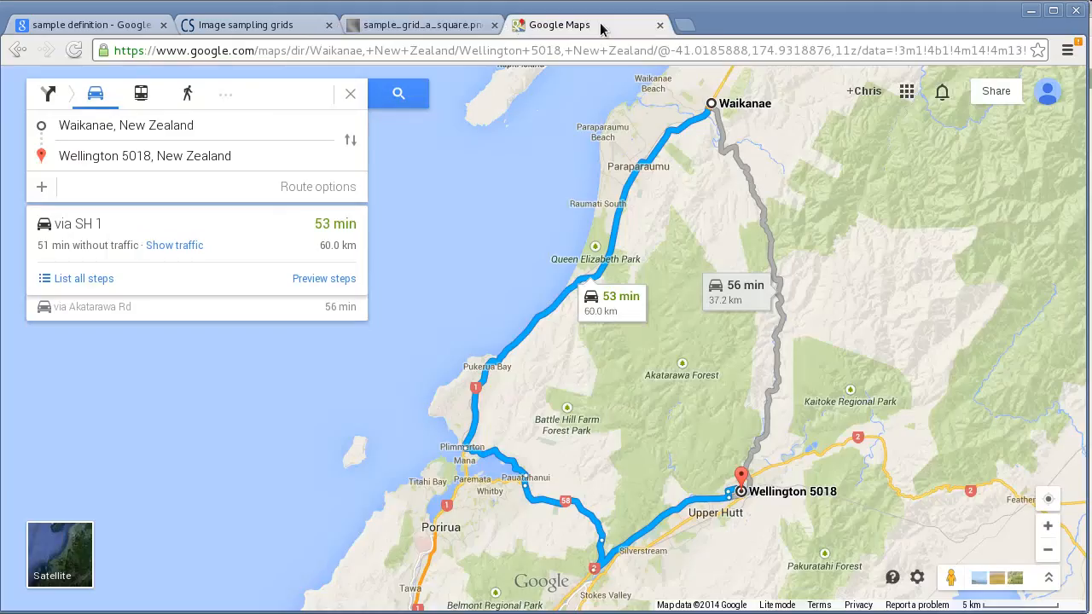
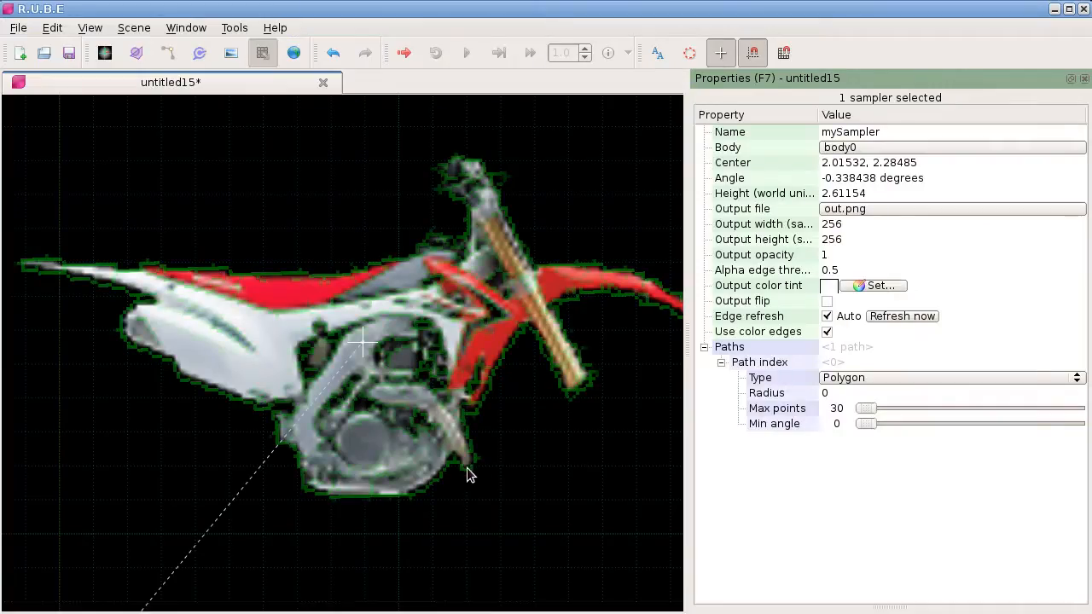
Examine the color edges again with the sampler temporarily shifted above the motorbike, and cancel the move.
{"action": "scroll", "coordinate": [471, 470], "scroll_direction": "down", "scroll_amount": 2}
{"action": "right_click_drag", "start_coordinate": [389, 452], "coordinate": [512, 434]}
{"action": "left_click_drag", "start_coordinate": [447, 329], "coordinate": [393, 184]}
{"action": "scroll", "coordinate": [426, 206], "scroll_direction": "up", "scroll_amount": 4}
{"action": "right_click_drag", "start_coordinate": [393, 185], "coordinate": [419, 217]}
{"action": "left_click_drag", "start_coordinate": [419, 217], "coordinate": [439, 355]}
{"action": "scroll", "coordinate": [439, 355], "scroll_direction": "down", "scroll_amount": 1}
{"action": "key", "text": "Escape"}
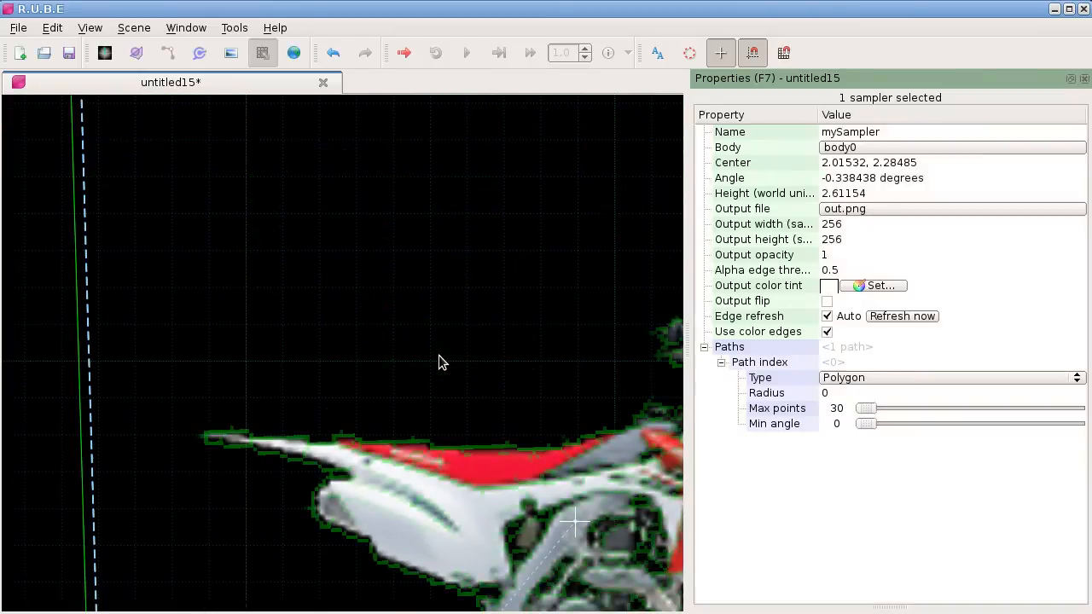
Edit the motorbike sampler's vertices and place one path point at the rear fender's tip and a second on the engine.
{"action": "scroll", "coordinate": [467, 350], "scroll_direction": "down", "scroll_amount": 3}
{"action": "right_click_drag", "start_coordinate": [476, 359], "coordinate": [398, 317]}
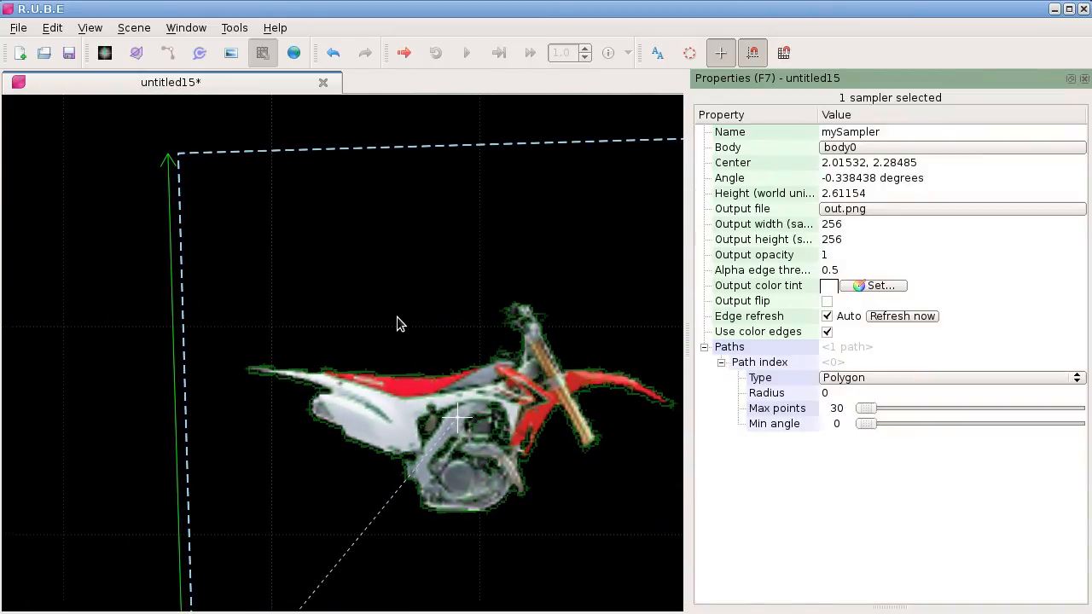
{"action": "scroll", "coordinate": [464, 393], "scroll_direction": "up", "scroll_amount": 2}
{"action": "right_click_drag", "start_coordinate": [464, 394], "coordinate": [380, 339]}
{"action": "key", "text": "e"}
{"action": "scroll", "coordinate": [304, 351], "scroll_direction": "up", "scroll_amount": 2}
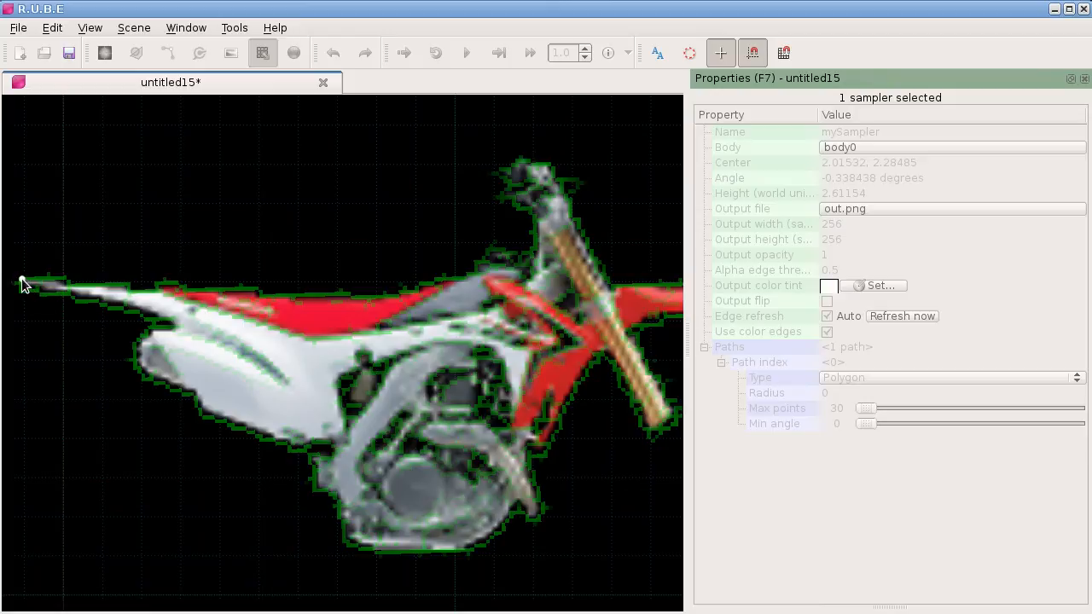
{"action": "left_click", "coordinate": [439, 422]}
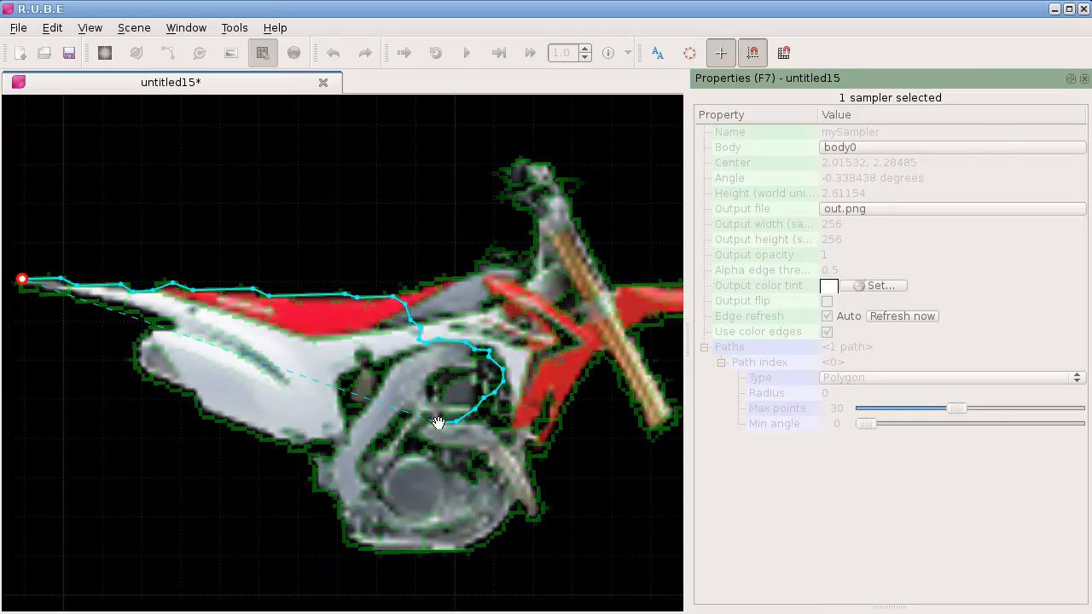
{"action": "left_click", "coordinate": [438, 422]}
Examine how the traced path between the two points follows the seat's upper edge and the engine outline.
{"action": "scroll", "coordinate": [358, 305], "scroll_direction": "up", "scroll_amount": 3}
{"action": "scroll", "coordinate": [367, 324], "scroll_direction": "down", "scroll_amount": 2}
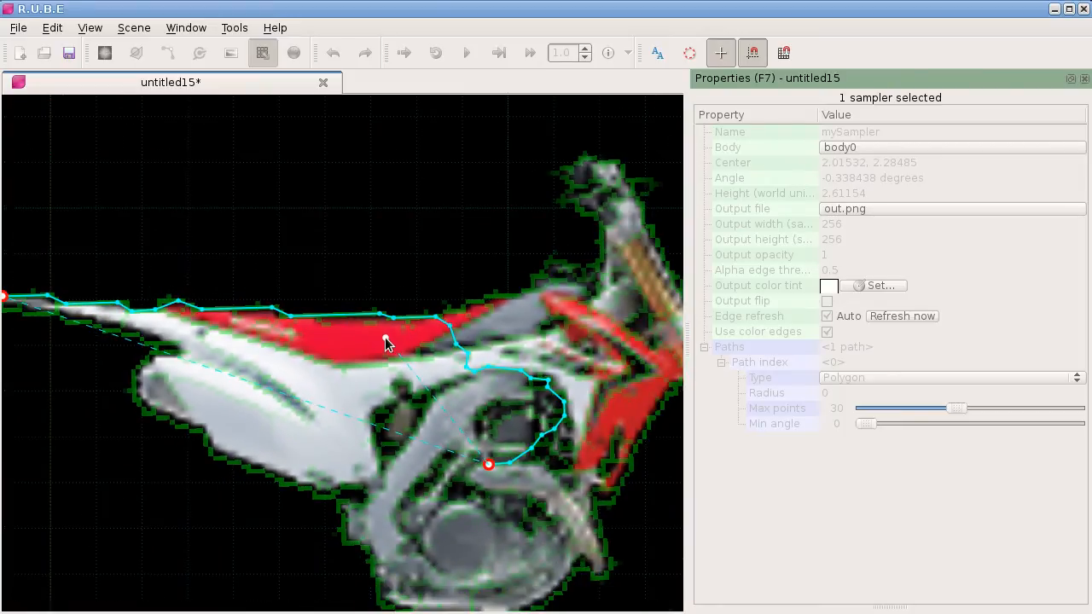
{"action": "scroll", "coordinate": [385, 338], "scroll_direction": "up", "scroll_amount": 2}
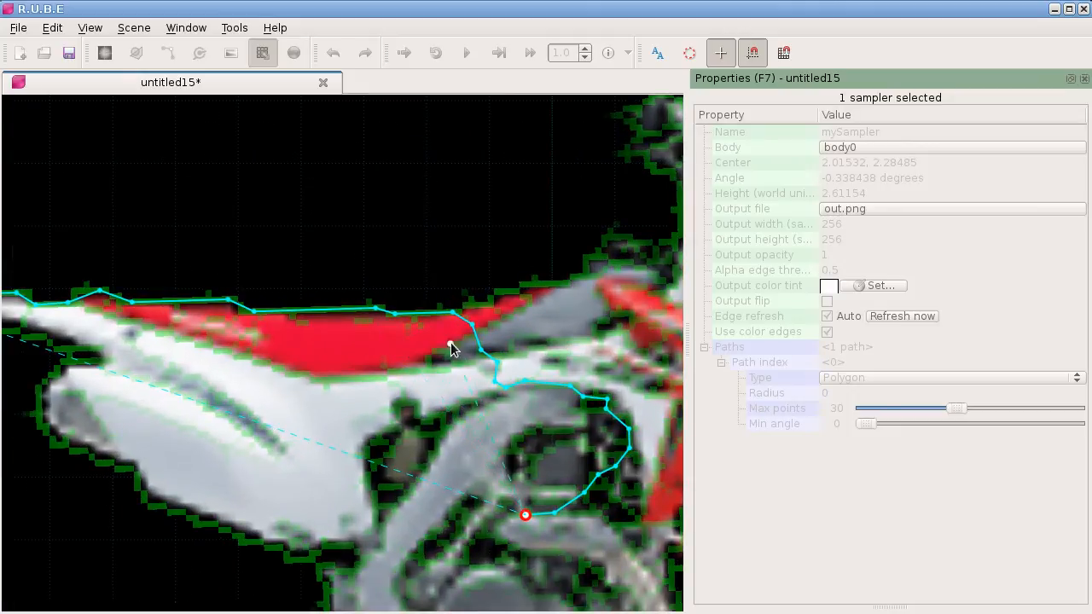
{"action": "left_click_drag", "start_coordinate": [467, 325], "coordinate": [431, 314]}
{"action": "scroll", "coordinate": [365, 315], "scroll_direction": "down", "scroll_amount": 2}
{"action": "scroll", "coordinate": [512, 388], "scroll_direction": "up", "scroll_amount": 2}
{"action": "scroll", "coordinate": [512, 403], "scroll_direction": "down", "scroll_amount": 2}
{"action": "scroll", "coordinate": [410, 388], "scroll_direction": "up", "scroll_amount": 2}
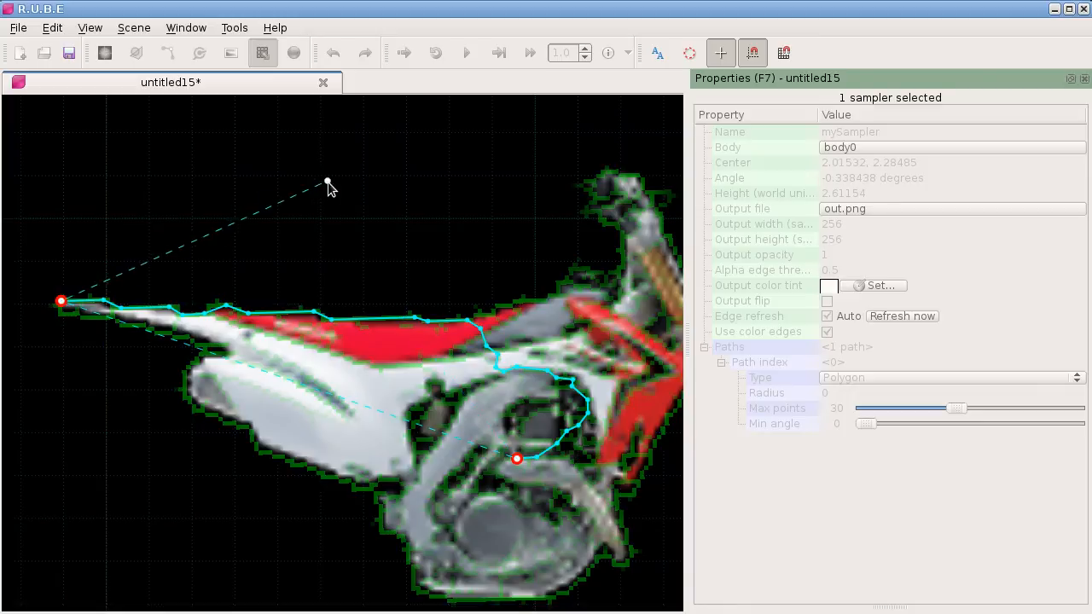
Add three more path points in the empty area above the motorbike's seat and finish editing the vertices.
{"action": "right_click_drag", "start_coordinate": [325, 182], "coordinate": [487, 307]}
{"action": "left_click", "coordinate": [269, 201]}
{"action": "left_click", "coordinate": [577, 185]}
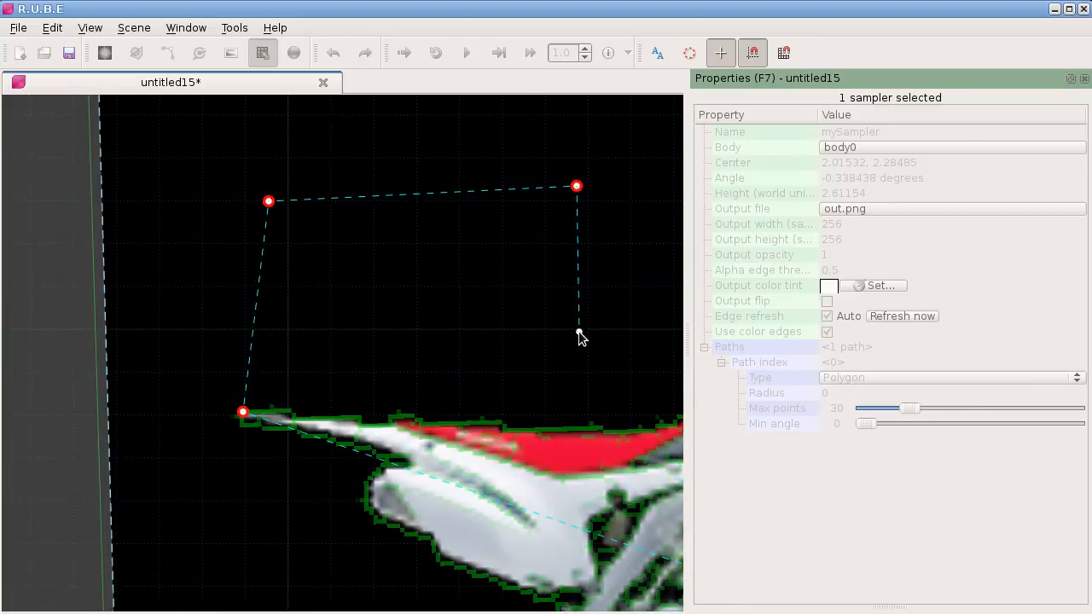
{"action": "scroll", "coordinate": [579, 331], "scroll_direction": "down", "scroll_amount": 2}
{"action": "left_click", "coordinate": [620, 352]}
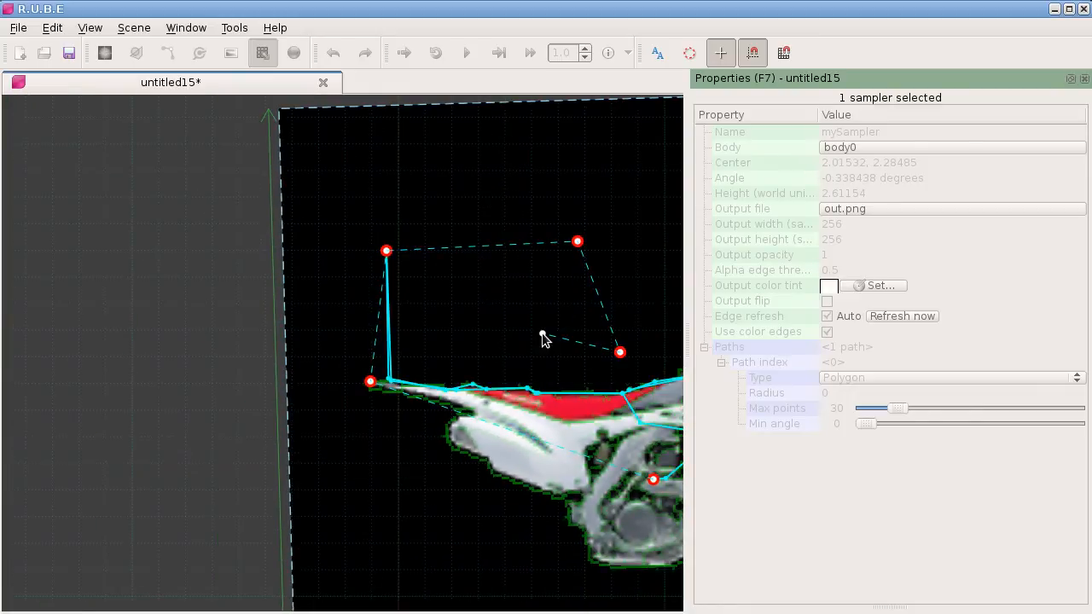
{"action": "key", "text": "Return"}
{"action": "scroll", "coordinate": [502, 300], "scroll_direction": "down", "scroll_amount": 1}
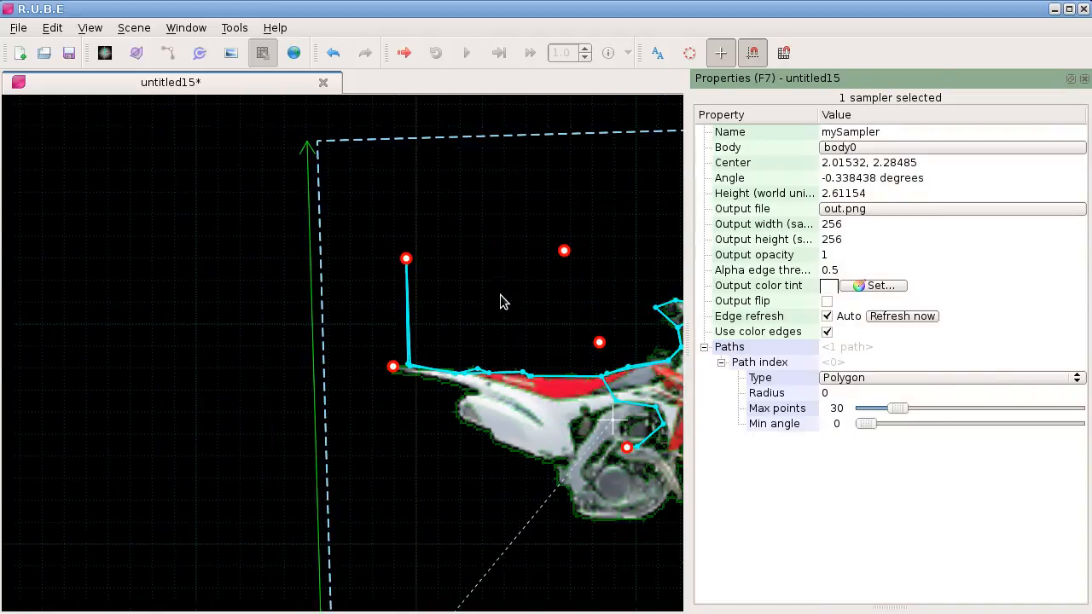
Add a new sampler in the empty area above and to the left of the motorbike sampler.
{"action": "right_click_drag", "start_coordinate": [461, 301], "coordinate": [336, 305]}
{"action": "scroll", "coordinate": [363, 310], "scroll_direction": "up", "scroll_amount": 4}
{"action": "scroll", "coordinate": [377, 314], "scroll_direction": "down", "scroll_amount": 7}
{"action": "right_click_drag", "start_coordinate": [219, 305], "coordinate": [461, 404]}
{"action": "right_click_drag", "start_coordinate": [297, 226], "coordinate": [405, 365]}
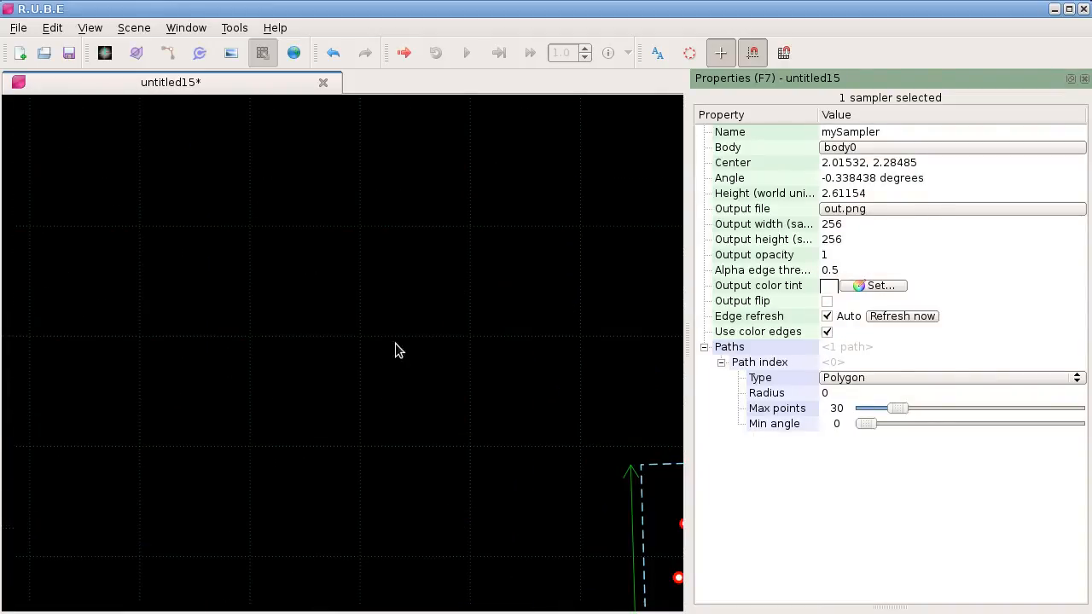
{"action": "right_click", "coordinate": [306, 214]}
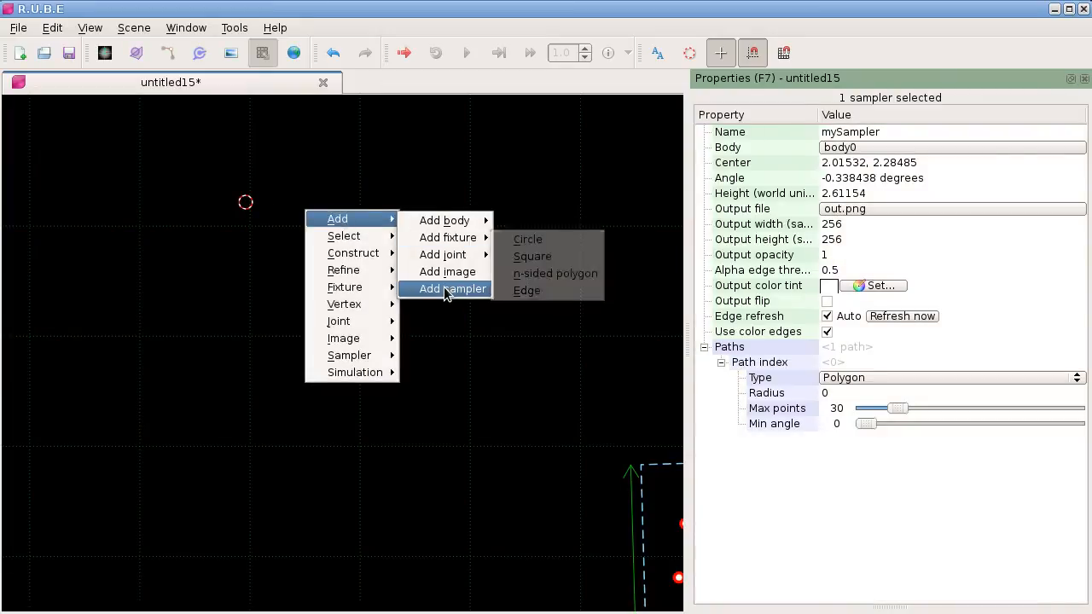
{"action": "left_click", "coordinate": [451, 288]}
{"action": "left_click", "coordinate": [301, 219]}
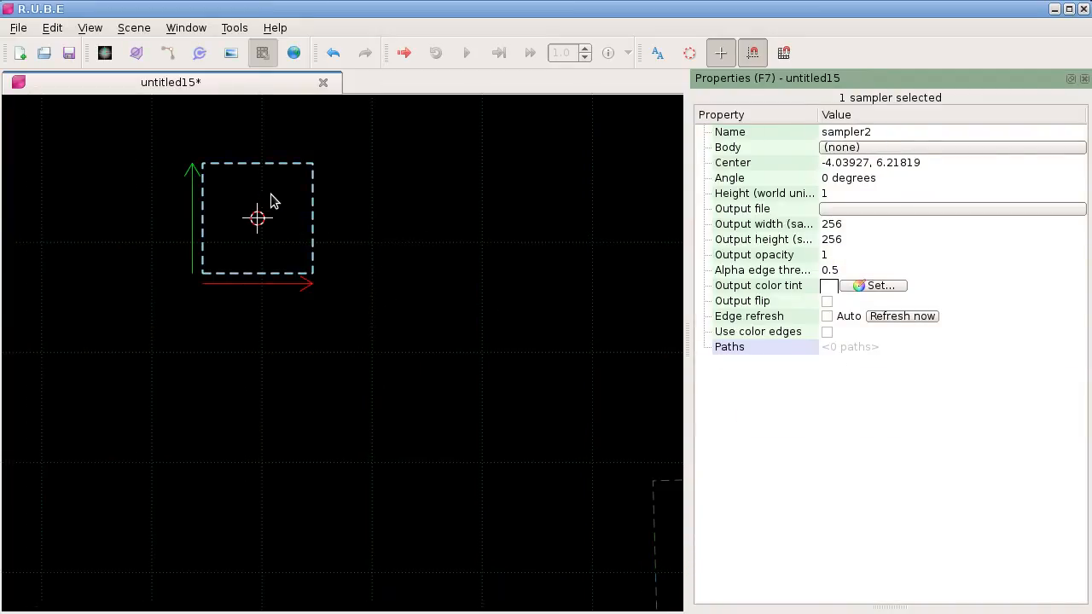
Draw a three-point path inside the new sampler and leave vertex editing.
{"action": "scroll", "coordinate": [254, 207], "scroll_direction": "up", "scroll_amount": 3}
{"action": "key", "text": "Tab"}
{"action": "left_click", "coordinate": [210, 186]}
{"action": "left_click", "coordinate": [316, 188]}
{"action": "left_click", "coordinate": [220, 254]}
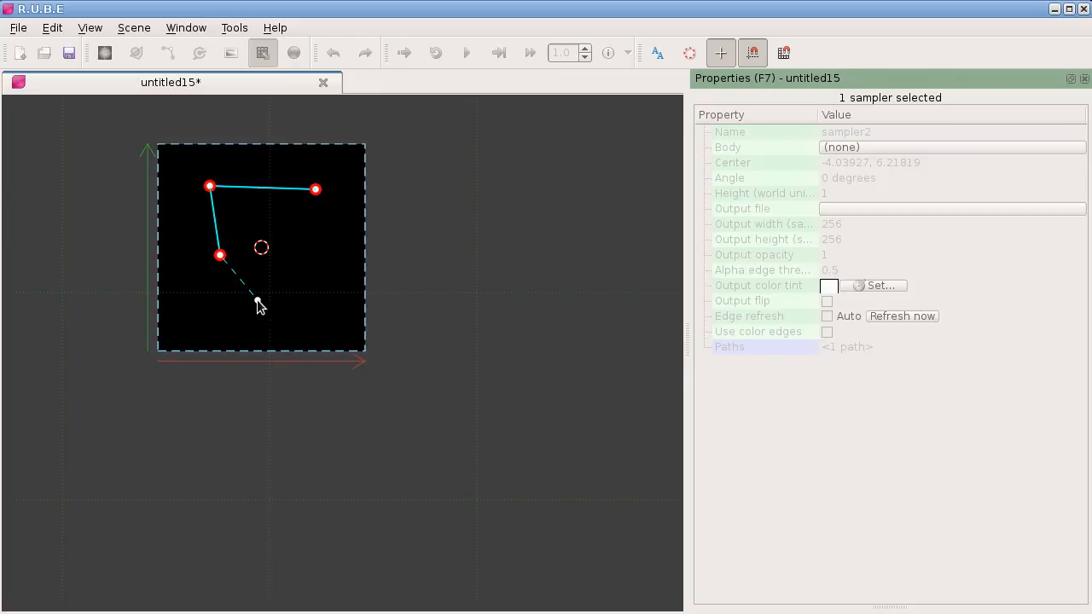
{"action": "key", "text": "Tab"}
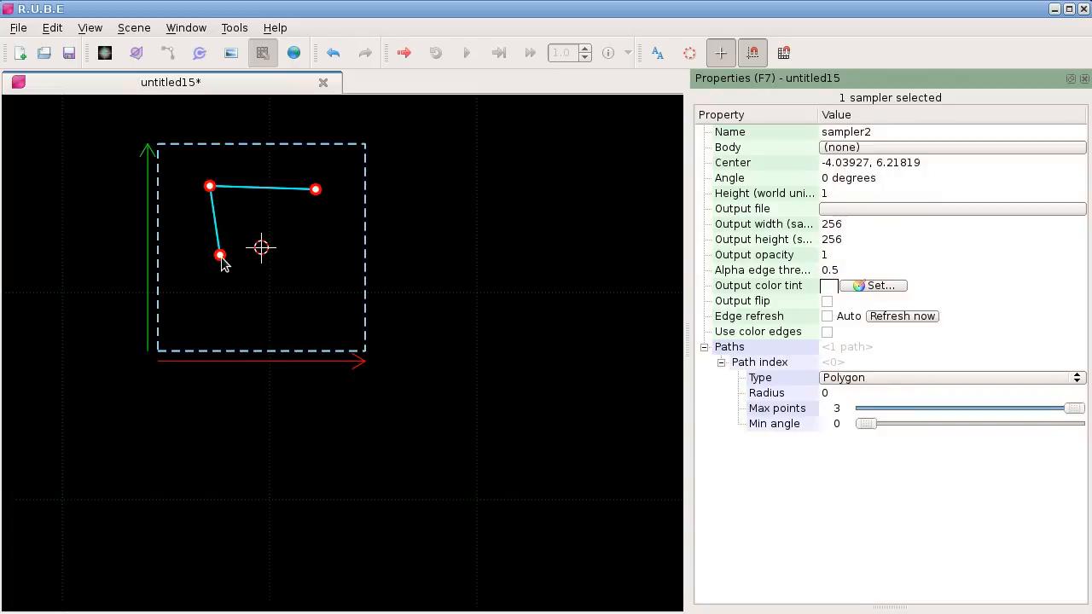
Resume editing the new sampler's vertices, remove the lowest point, and extend the path with four points down and around the sampler.
{"action": "key", "text": "Tab"}
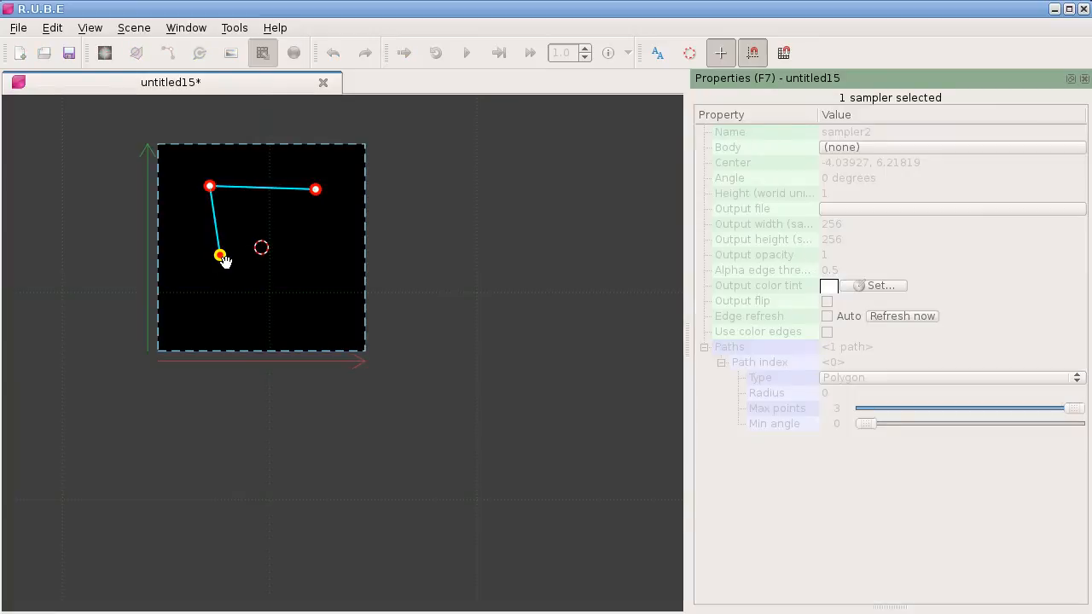
{"action": "double_click", "coordinate": [223, 259]}
{"action": "left_click", "coordinate": [337, 236]}
{"action": "left_click", "coordinate": [324, 301]}
{"action": "left_click", "coordinate": [245, 316]}
{"action": "left_click", "coordinate": [192, 298]}
{"action": "scroll", "coordinate": [158, 245], "scroll_direction": "up", "scroll_amount": 3}
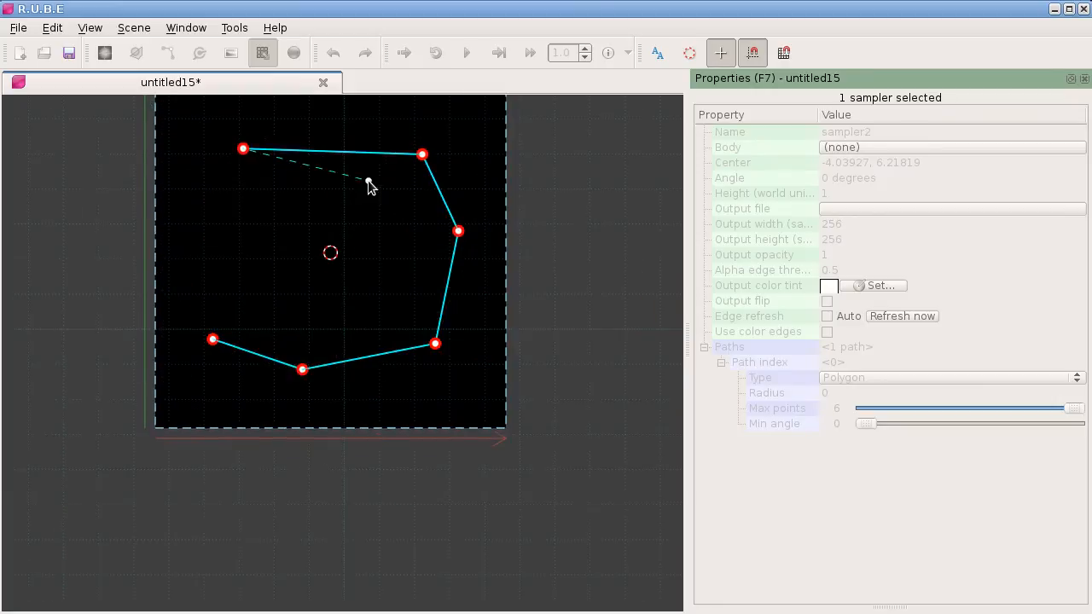
Insert four points between existing vertices along the upper and right-hand stretches of the new sampler's path.
{"action": "scroll", "coordinate": [215, 269], "scroll_direction": "up", "scroll_amount": 2}
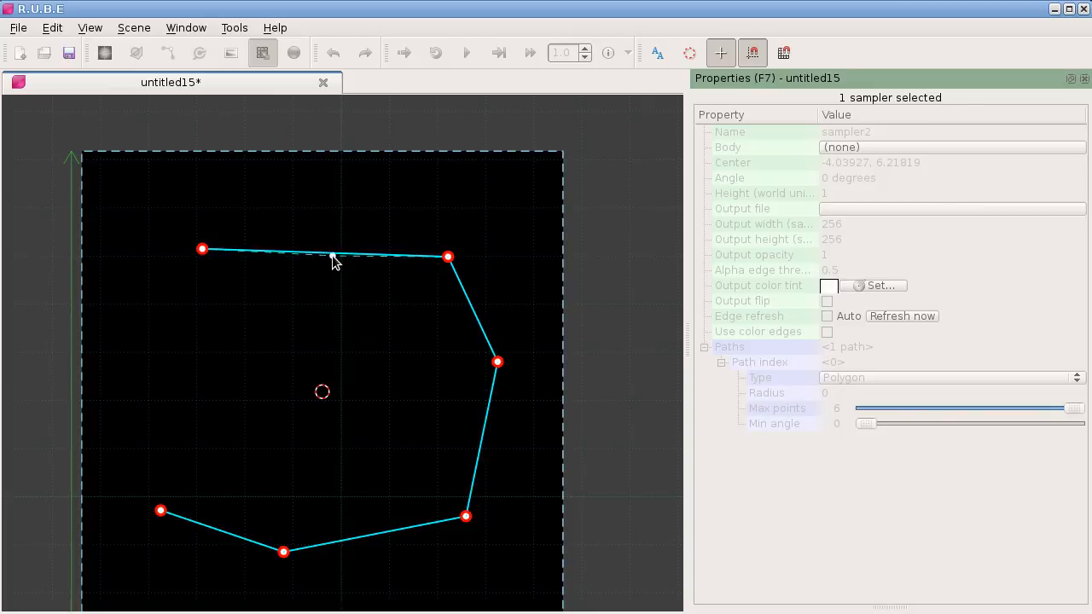
{"action": "left_click", "coordinate": [326, 211]}
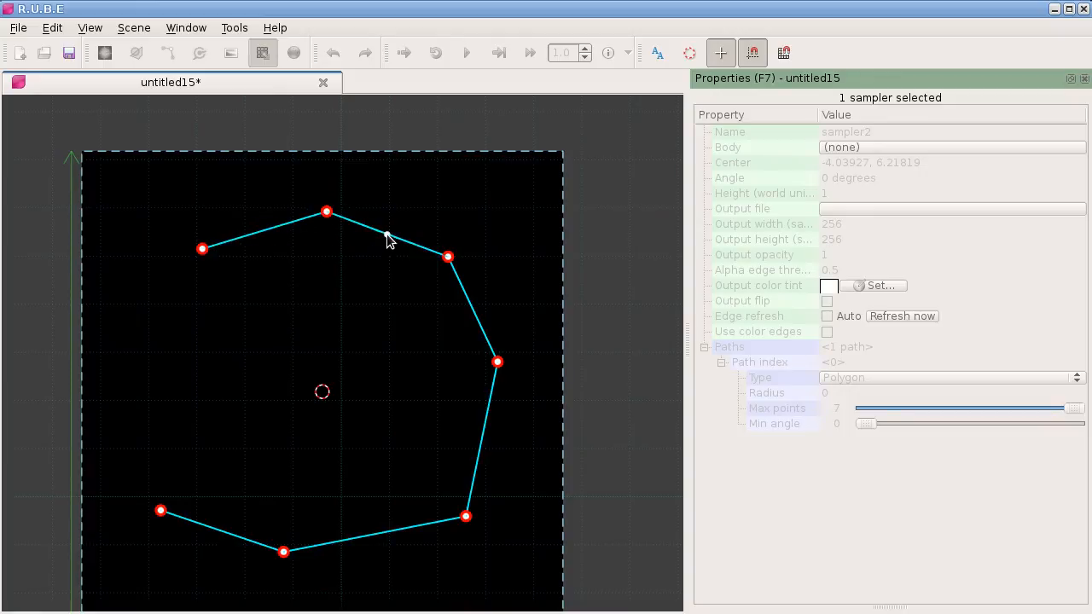
{"action": "left_click", "coordinate": [349, 292]}
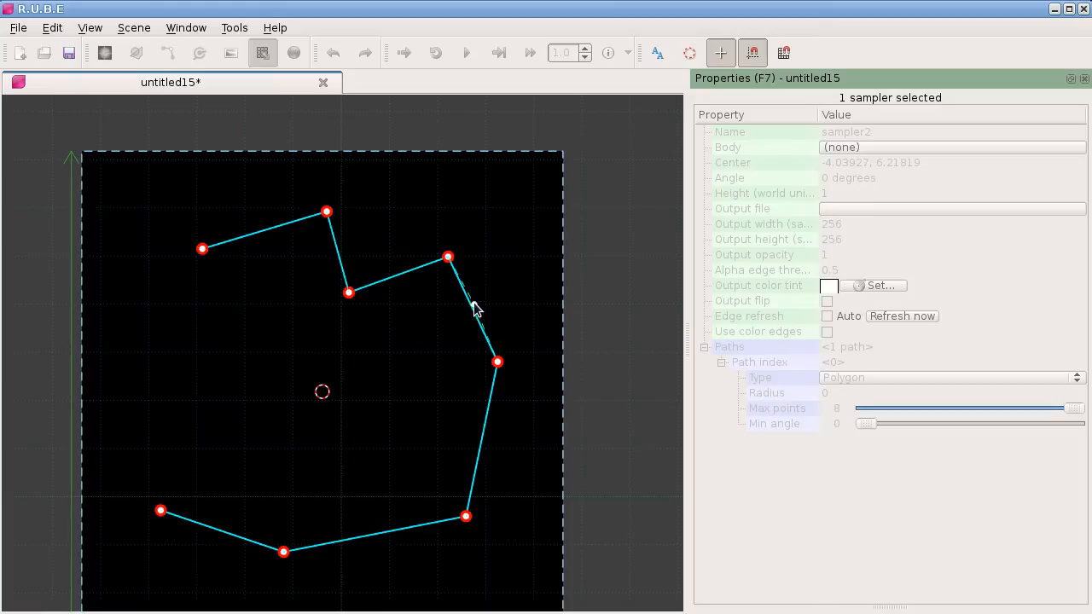
{"action": "left_click", "coordinate": [513, 280]}
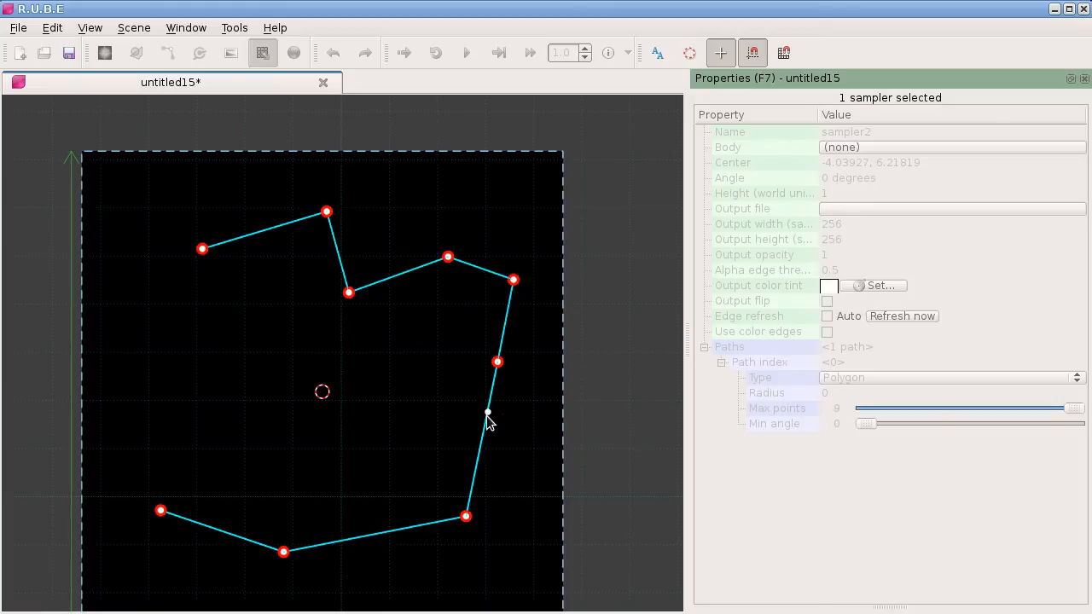
{"action": "left_click", "coordinate": [432, 430]}
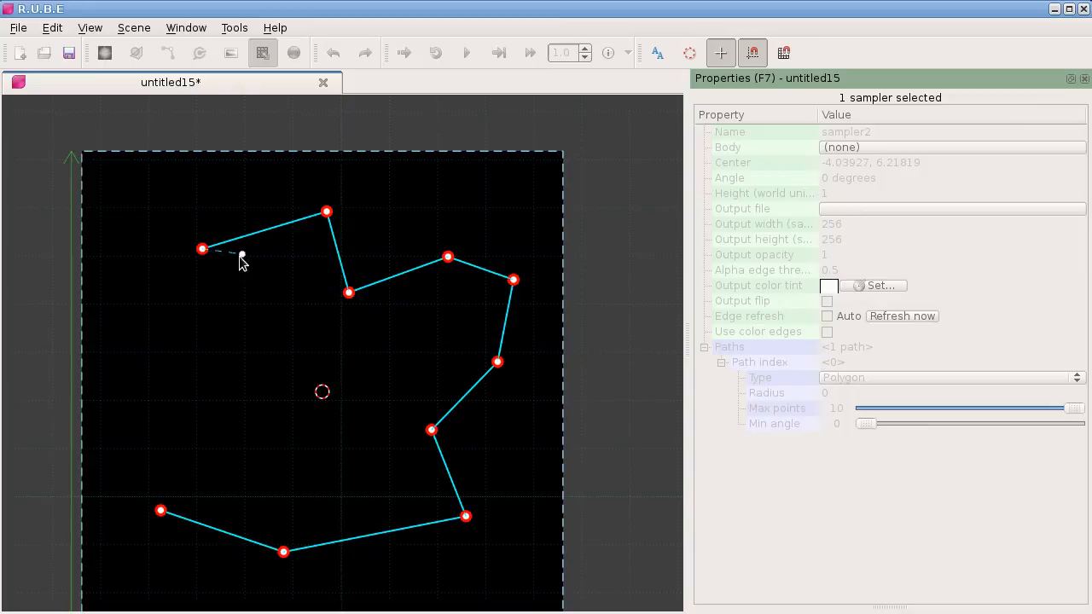
Add further zigzag points along the path's lower and left sides until it has 14 points, and finish editing the vertices.
{"action": "left_click_drag", "start_coordinate": [378, 535], "coordinate": [359, 479]}
{"action": "scroll", "coordinate": [431, 537], "scroll_direction": "down", "scroll_amount": 2}
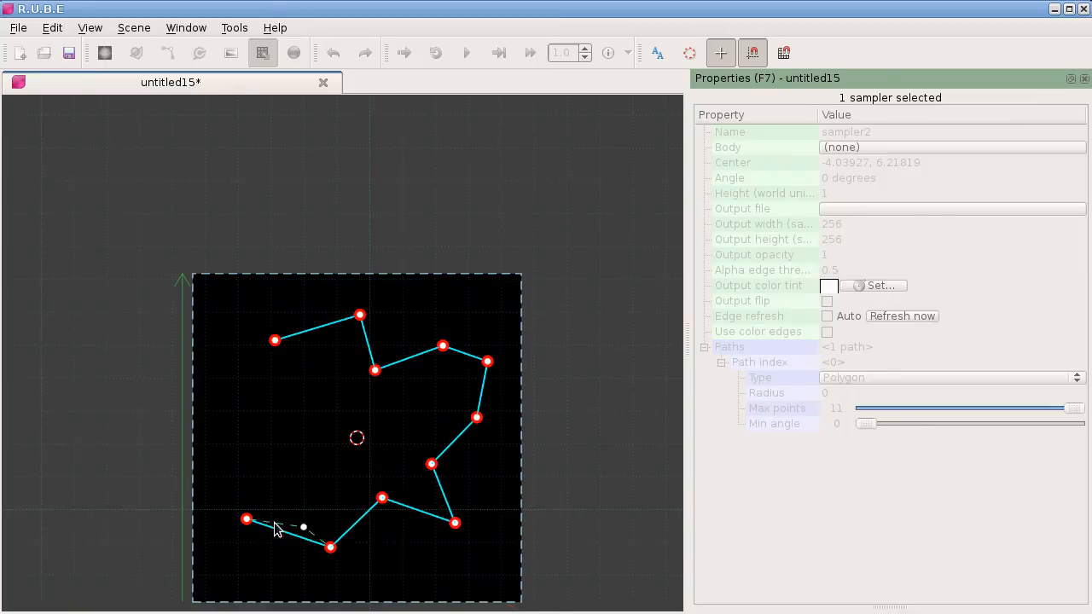
{"action": "left_click", "coordinate": [297, 494]}
{"action": "left_click", "coordinate": [218, 445]}
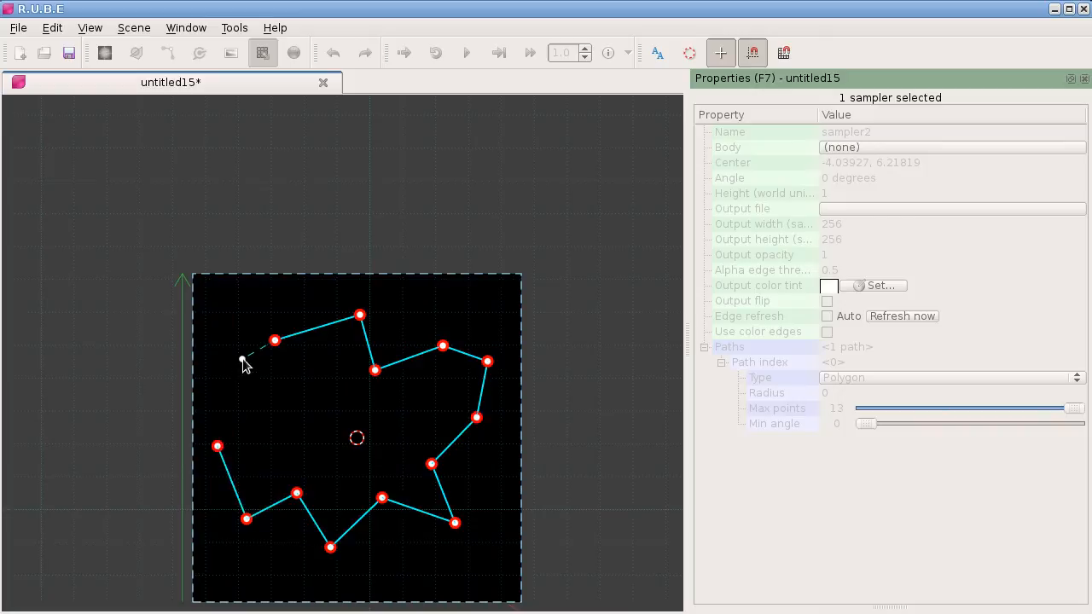
{"action": "scroll", "coordinate": [326, 431], "scroll_direction": "down", "scroll_amount": 5}
{"action": "key", "text": "Escape"}
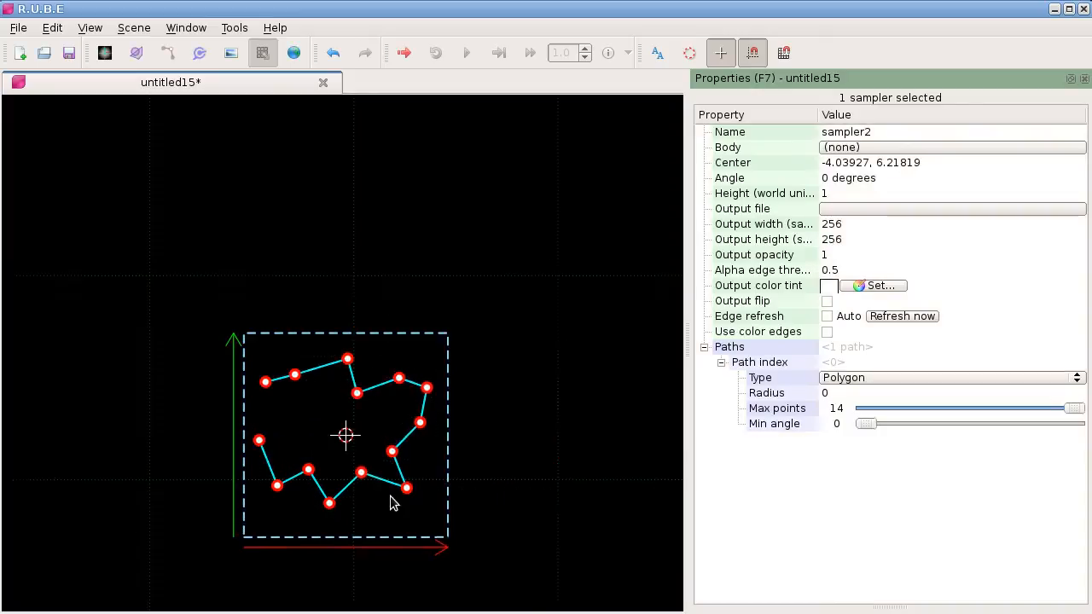
Select the motorbike sampler again and edit its vertices with the path reduced to the fender-tip and engine points.
{"action": "right_click_drag", "start_coordinate": [390, 497], "coordinate": [302, 268]}
{"action": "scroll", "coordinate": [331, 379], "scroll_direction": "down", "scroll_amount": 5}
{"action": "right_click_drag", "start_coordinate": [385, 440], "coordinate": [282, 275]}
{"action": "right_click_drag", "start_coordinate": [443, 435], "coordinate": [295, 407]}
{"action": "scroll", "coordinate": [419, 427], "scroll_direction": "up", "scroll_amount": 6}
{"action": "scroll", "coordinate": [466, 345], "scroll_direction": "up", "scroll_amount": 1}
{"action": "right_click_drag", "start_coordinate": [478, 289], "coordinate": [416, 356]}
{"action": "scroll", "coordinate": [415, 356], "scroll_direction": "up", "scroll_amount": 1}
{"action": "right_click_drag", "start_coordinate": [224, 235], "coordinate": [192, 229]}
{"action": "key", "text": "v"}
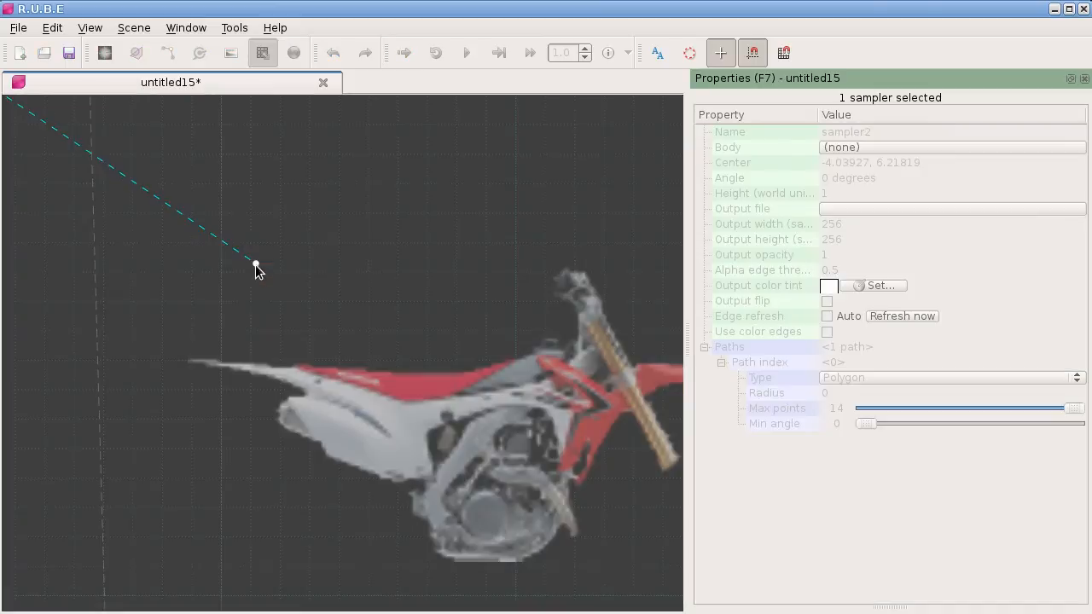
{"action": "key", "text": "Escape"}
{"action": "right_click_drag", "start_coordinate": [316, 309], "coordinate": [300, 321]}
{"action": "left_click", "coordinate": [275, 288]}
{"action": "key", "text": "v"}
{"action": "mouse_move", "coordinate": [192, 227]}
{"action": "left_mouse_down"}
{"action": "mouse_move", "coordinate": [449, 228]}
{"action": "mouse_move", "coordinate": [449, 339]}
{"action": "left_mouse_up"}
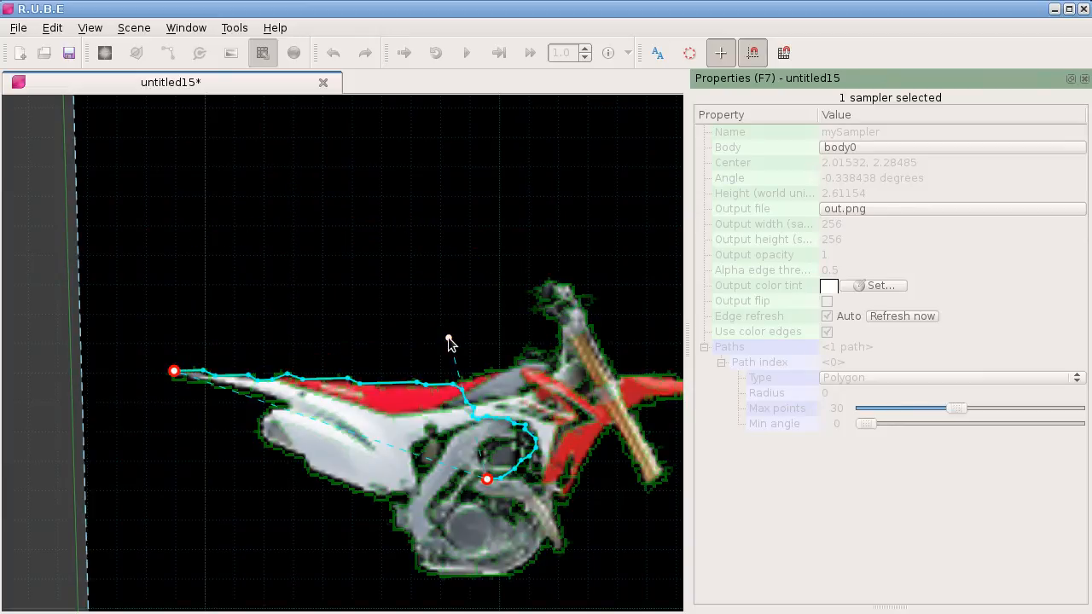
Examine the two-point path along the seat and around the engine at close range.
{"action": "scroll", "coordinate": [379, 407], "scroll_direction": "up", "scroll_amount": 2}
{"action": "scroll", "coordinate": [382, 408], "scroll_direction": "down", "scroll_amount": 1}
{"action": "mouse_move", "coordinate": [388, 408]}
{"action": "right_mouse_down"}
{"action": "mouse_move", "coordinate": [383, 381]}
{"action": "mouse_move", "coordinate": [376, 394]}
{"action": "right_mouse_up"}
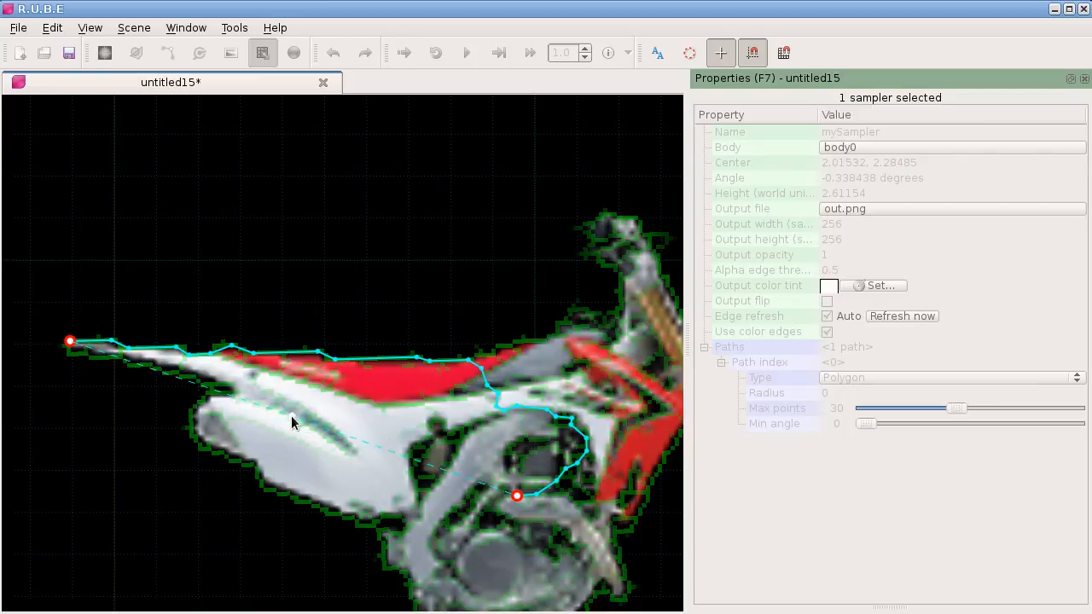
{"action": "scroll", "coordinate": [328, 393], "scroll_direction": "up", "scroll_amount": 1}
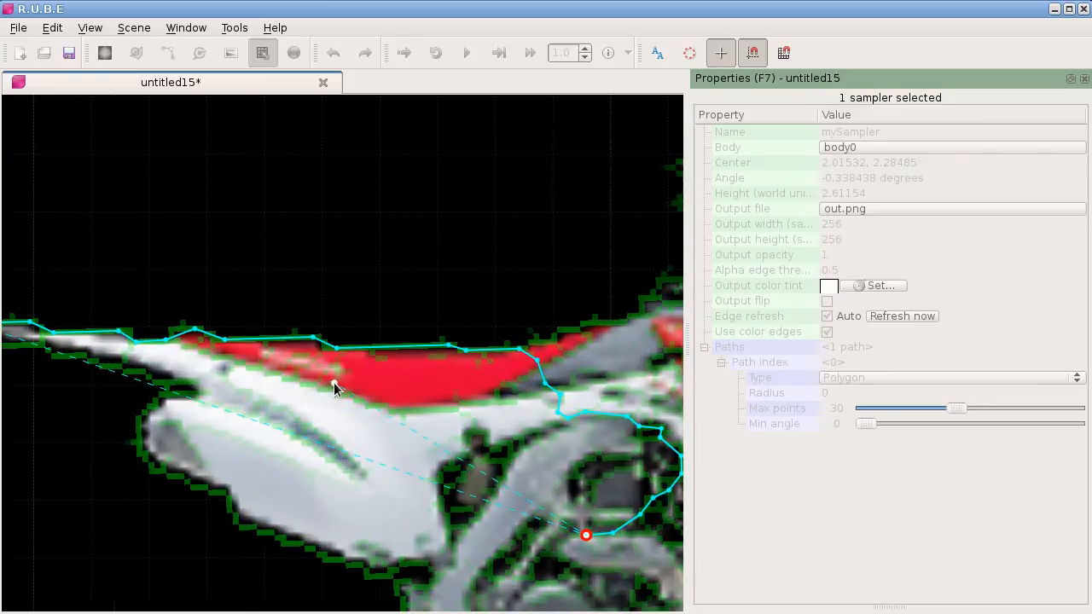
{"action": "scroll", "coordinate": [332, 382], "scroll_direction": "down", "scroll_amount": 1}
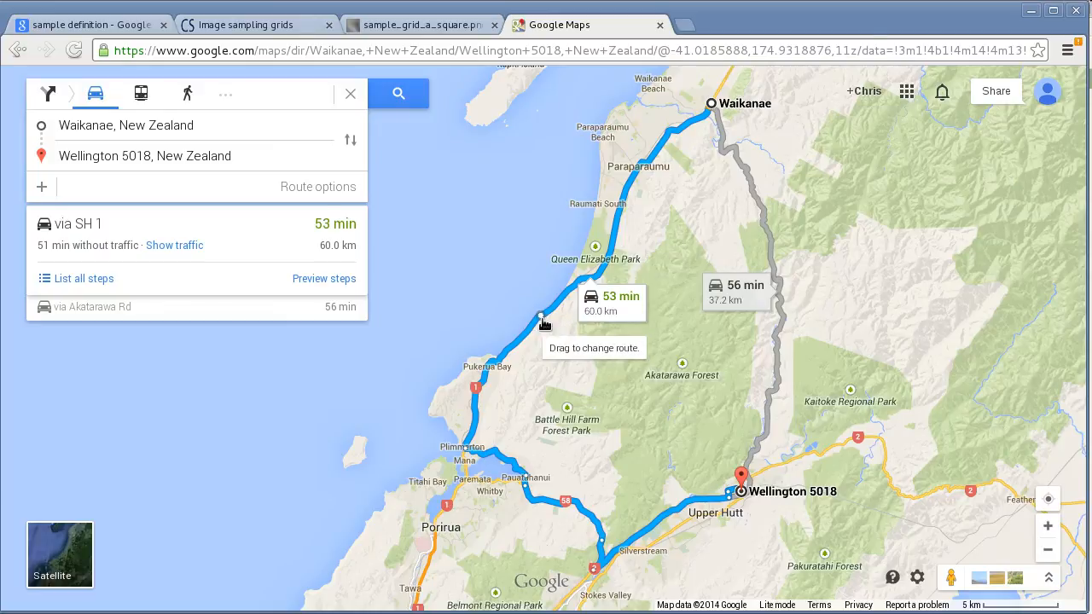
Switch to the browser and explore the Waikanae to Wellington driving route in Google Maps as a comparison.
{"action": "right_click", "coordinate": [674, 239]}
{"action": "scroll", "coordinate": [751, 215], "scroll_direction": "down", "scroll_amount": 1}
{"action": "scroll", "coordinate": [766, 191], "scroll_direction": "up", "scroll_amount": 3}
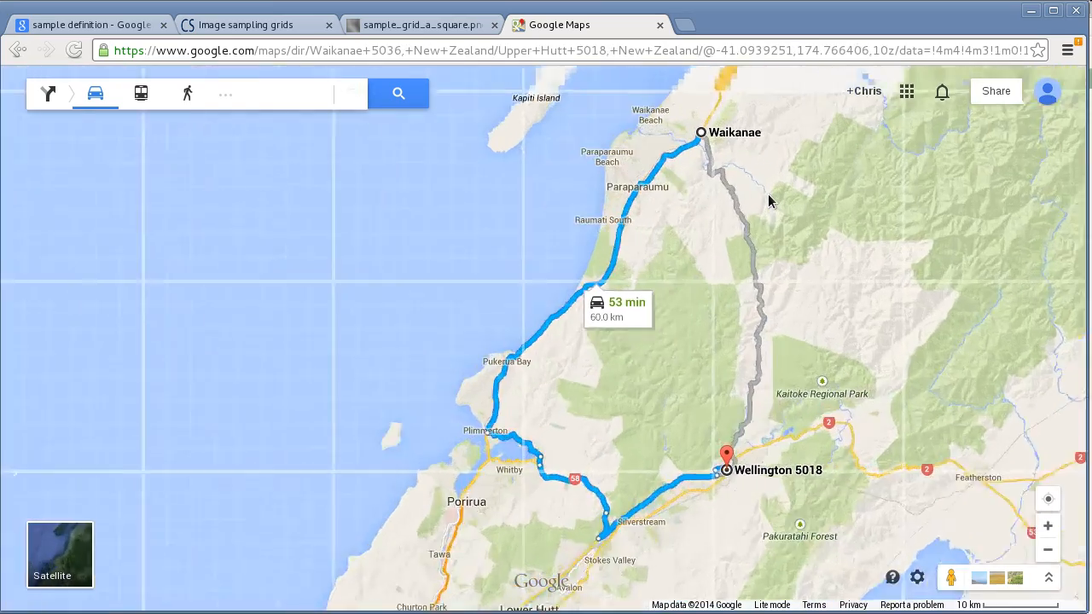
Reroute the Waikanae to Wellington drive through Mazengarb Rd and Raumati Beach, removing the intermediate waypoint on Kapiti Rd.
{"action": "scroll", "coordinate": [739, 236], "scroll_direction": "down", "scroll_amount": 3}
{"action": "scroll", "coordinate": [743, 232], "scroll_direction": "down", "scroll_amount": 1}
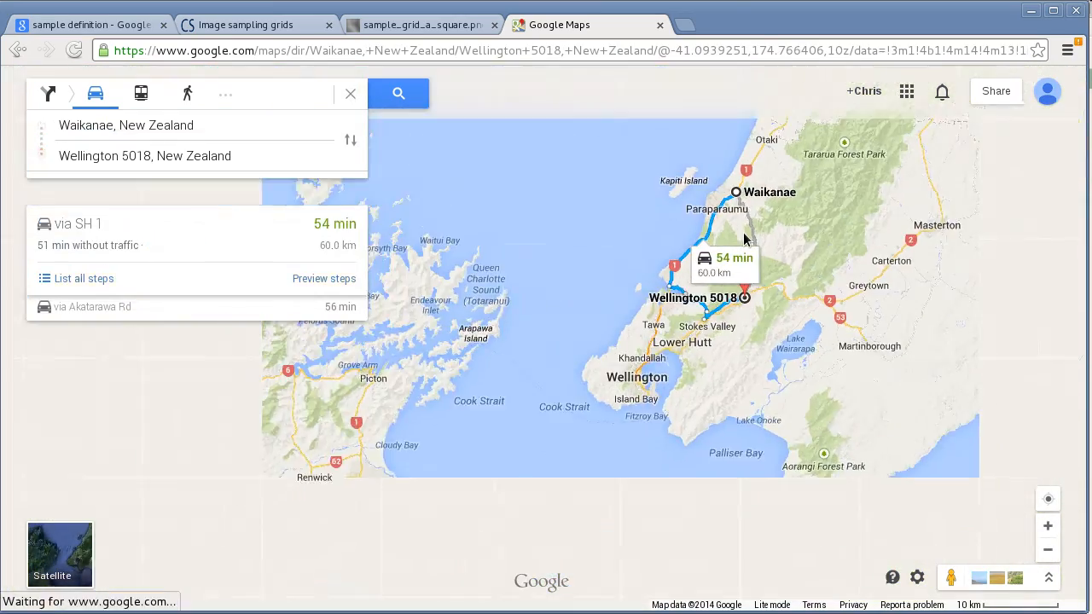
{"action": "scroll", "coordinate": [751, 227], "scroll_direction": "up", "scroll_amount": 3}
{"action": "scroll", "coordinate": [753, 225], "scroll_direction": "up", "scroll_amount": 4}
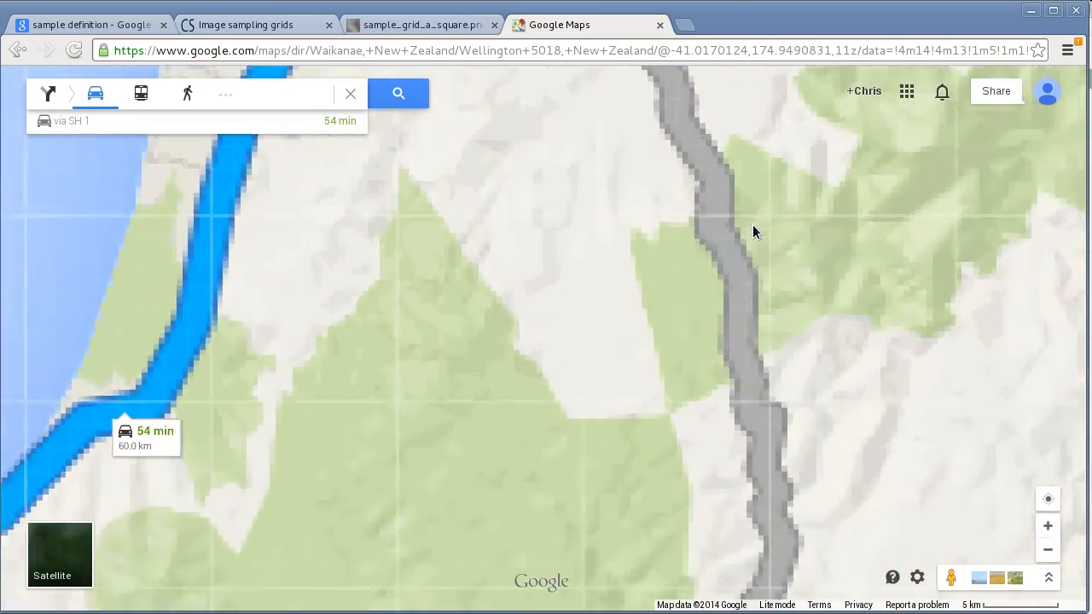
{"action": "scroll", "coordinate": [722, 243], "scroll_direction": "down", "scroll_amount": 1}
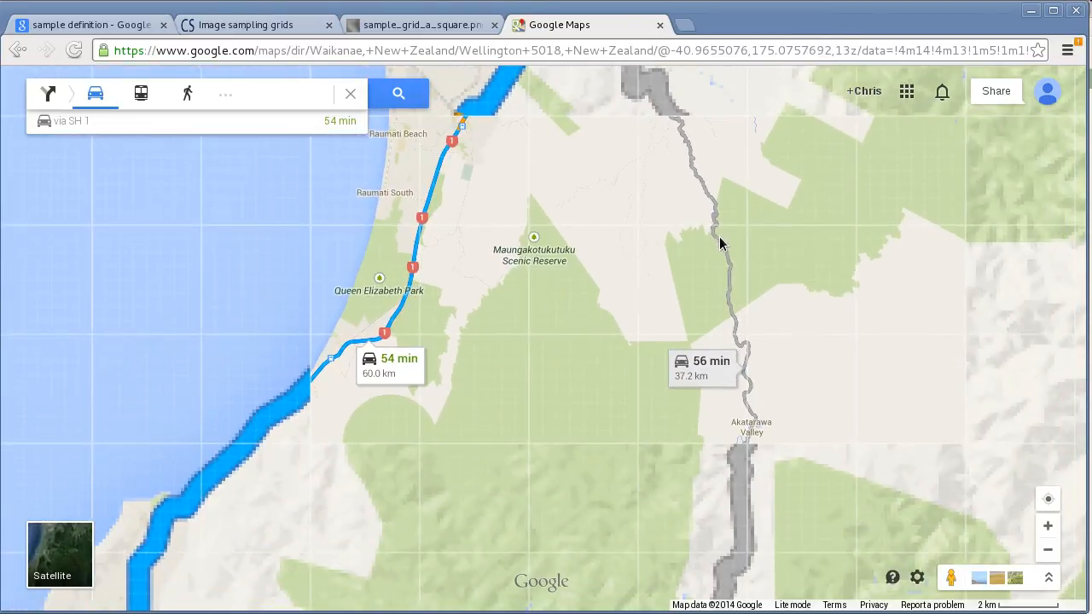
{"action": "left_click_drag", "start_coordinate": [674, 168], "coordinate": [722, 317]}
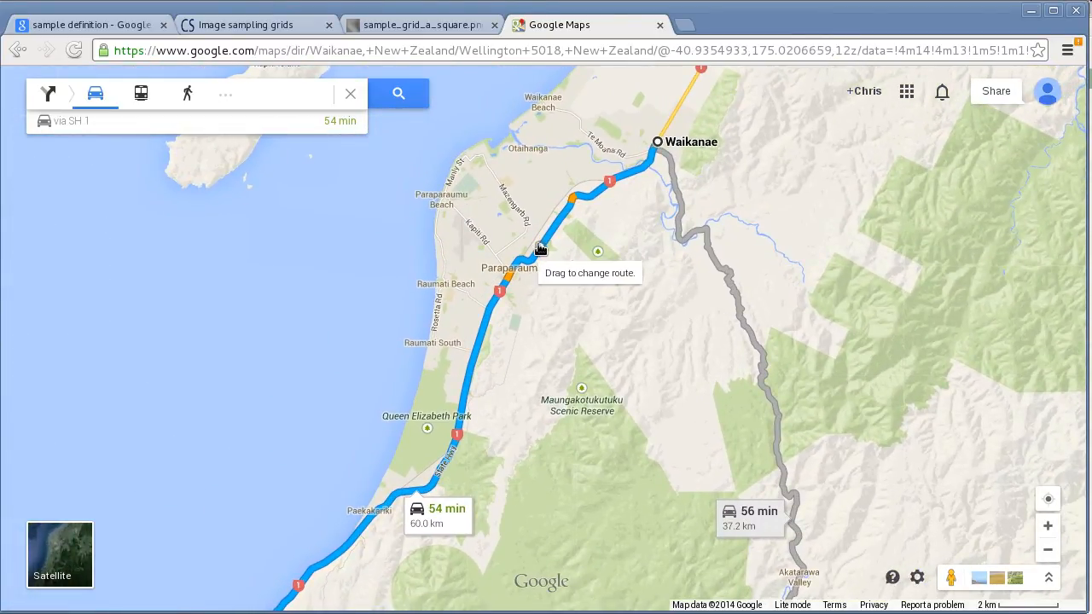
{"action": "left_click_drag", "start_coordinate": [544, 246], "coordinate": [461, 214]}
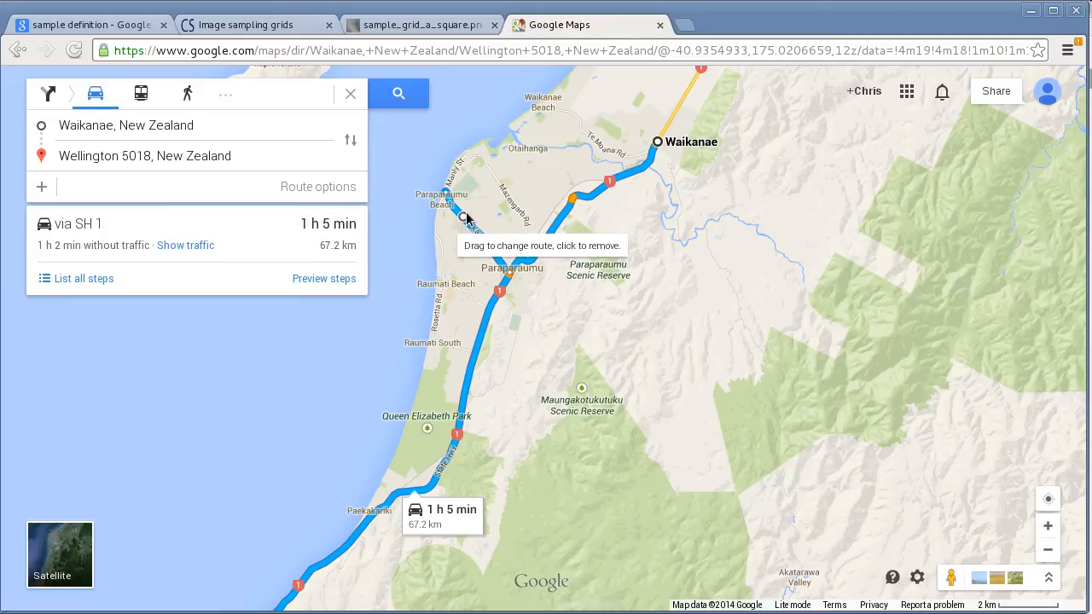
{"action": "left_click_drag", "start_coordinate": [466, 221], "coordinate": [491, 175]}
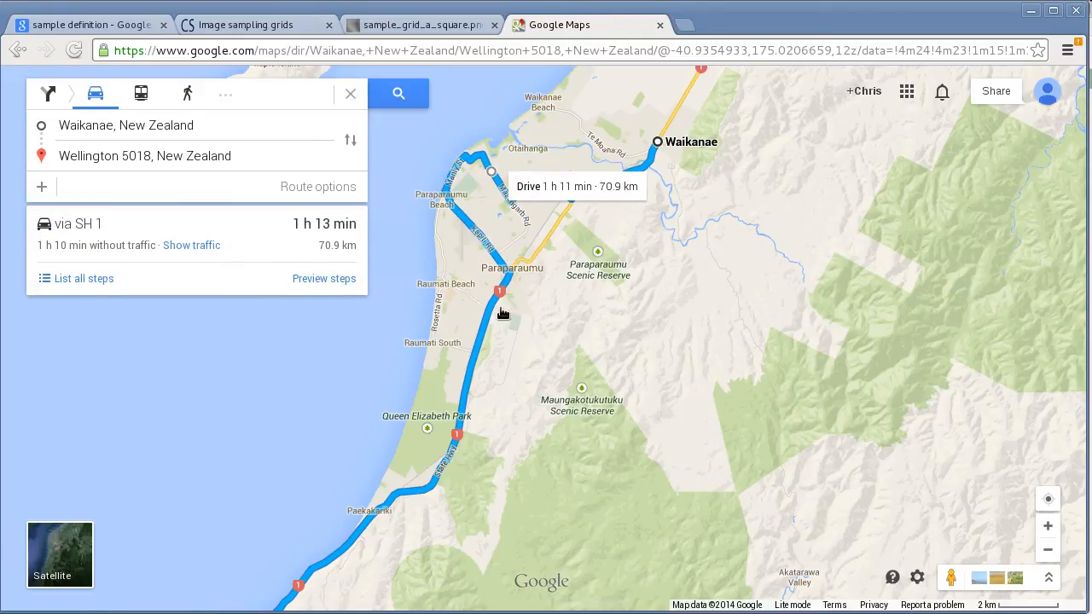
{"action": "left_click_drag", "start_coordinate": [492, 320], "coordinate": [442, 320]}
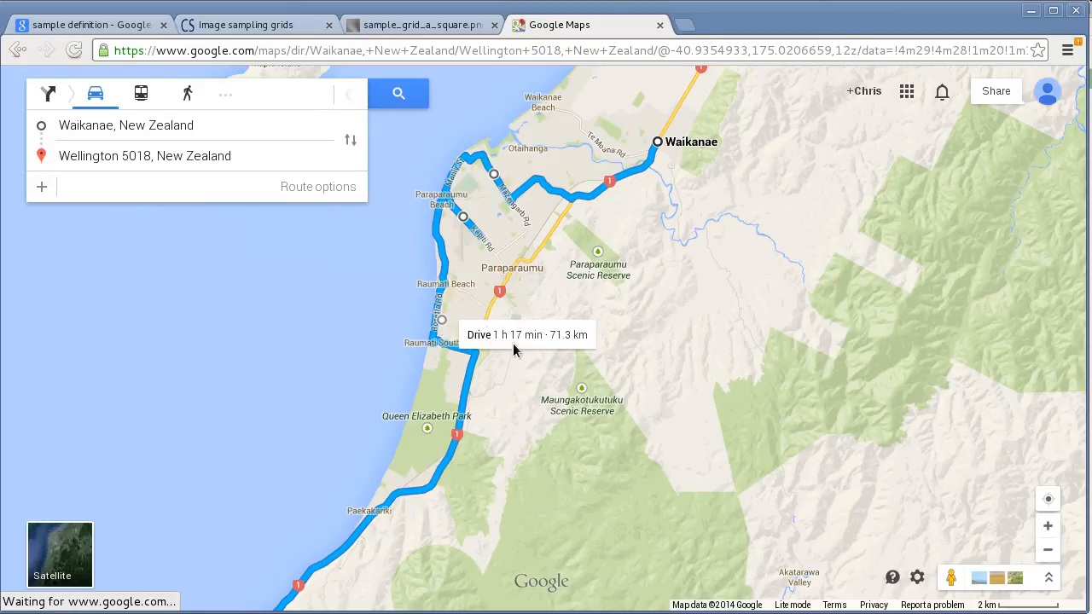
{"action": "left_click", "coordinate": [462, 220]}
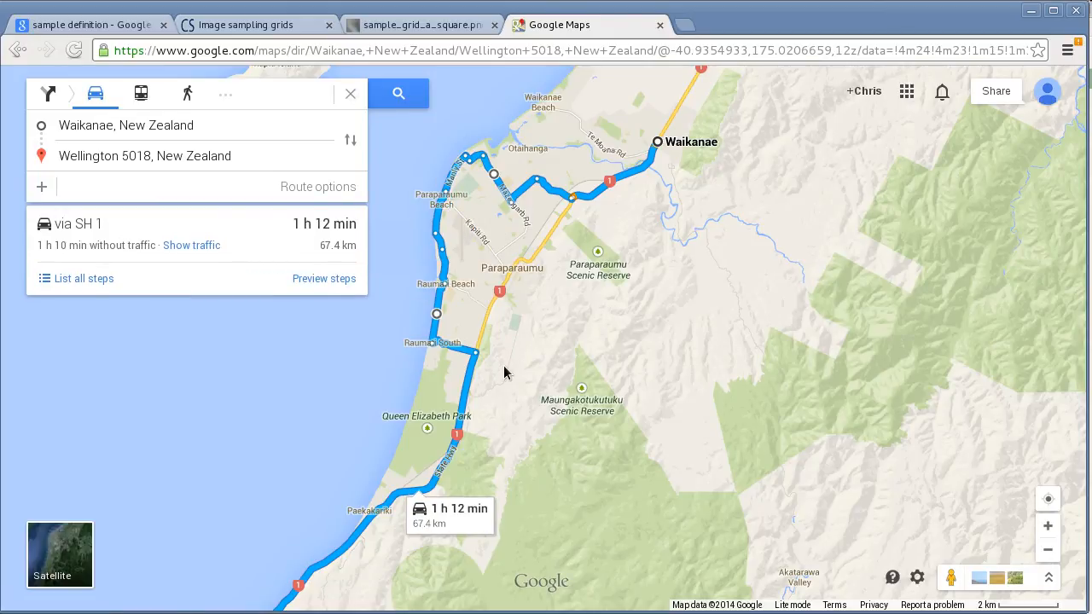
Switch back to R.U.B.E and add a path point on the boundary between the red seat and the white side panel.
{"action": "right_click", "coordinate": [567, 285]}
{"action": "left_click", "coordinate": [553, 318]}
{"action": "right_click", "coordinate": [553, 318]}
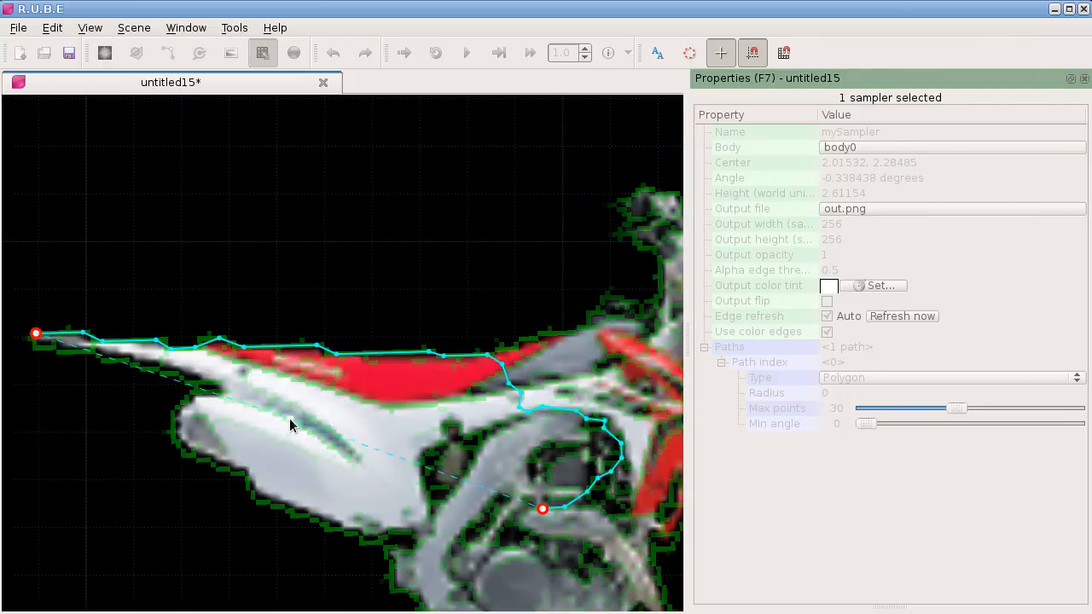
{"action": "left_click", "coordinate": [341, 392]}
{"action": "scroll", "coordinate": [227, 358], "scroll_direction": "up", "scroll_amount": 2}
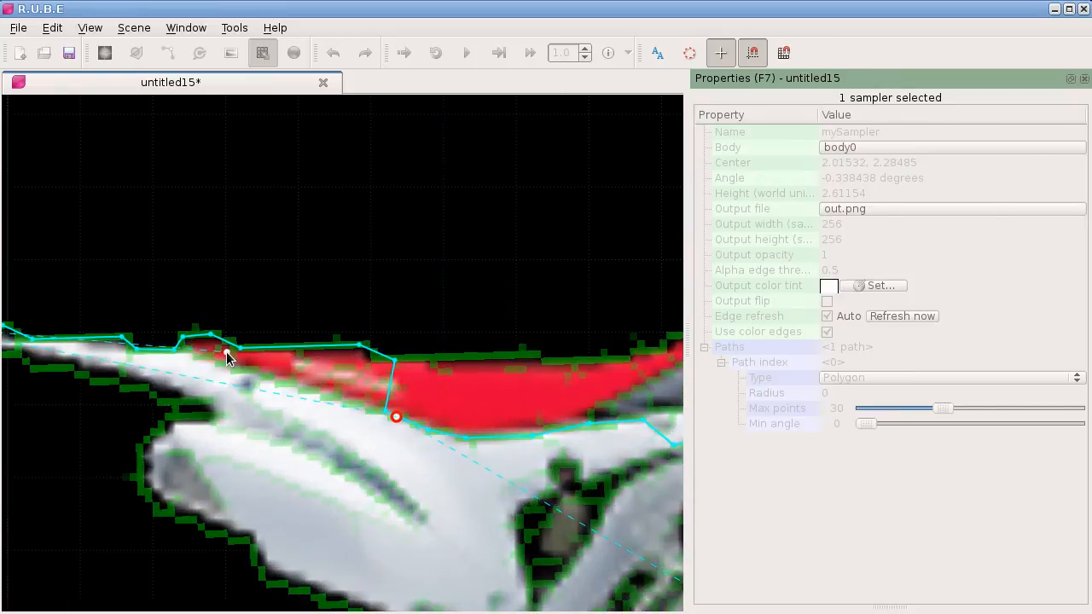
Add two more path points along the red seat's lower edge, one at its rear end and one midway to the existing seat point.
{"action": "scroll", "coordinate": [332, 414], "scroll_direction": "down", "scroll_amount": 1}
{"action": "scroll", "coordinate": [458, 385], "scroll_direction": "down", "scroll_amount": 1}
{"action": "scroll", "coordinate": [217, 335], "scroll_direction": "up", "scroll_amount": 3}
{"action": "right_click_drag", "start_coordinate": [217, 335], "coordinate": [478, 389]}
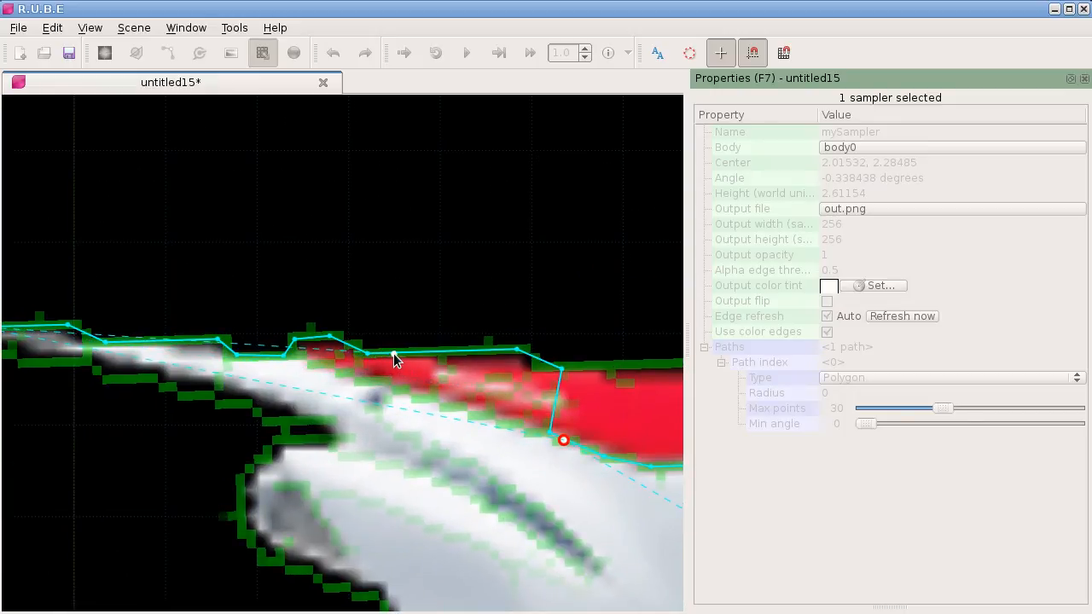
{"action": "left_click", "coordinate": [298, 184]}
{"action": "left_click", "coordinate": [299, 184]}
{"action": "left_click_drag", "start_coordinate": [337, 363], "coordinate": [326, 369]}
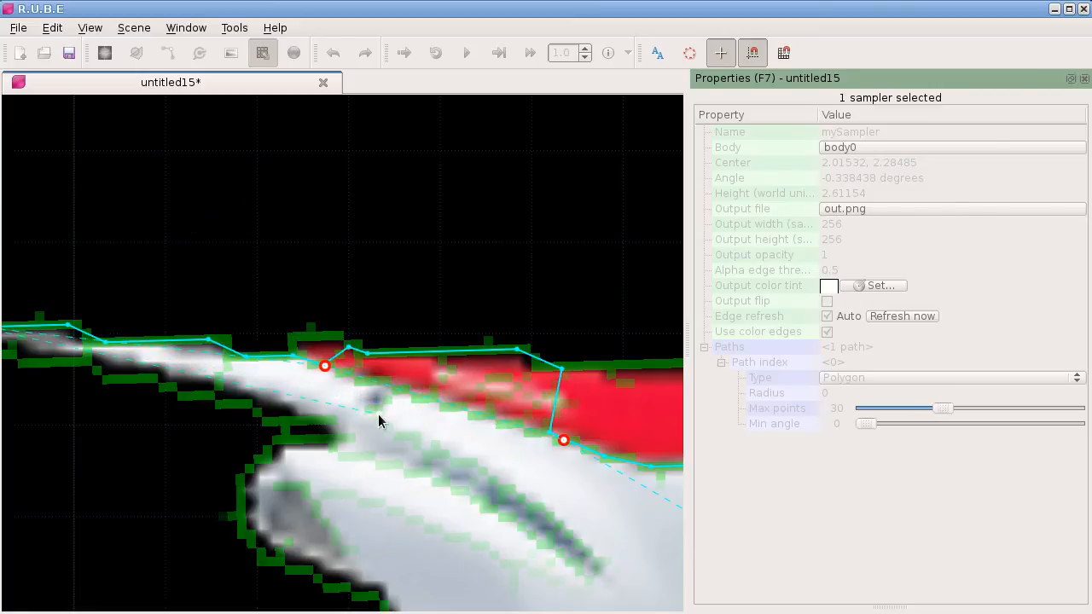
{"action": "left_click", "coordinate": [437, 396]}
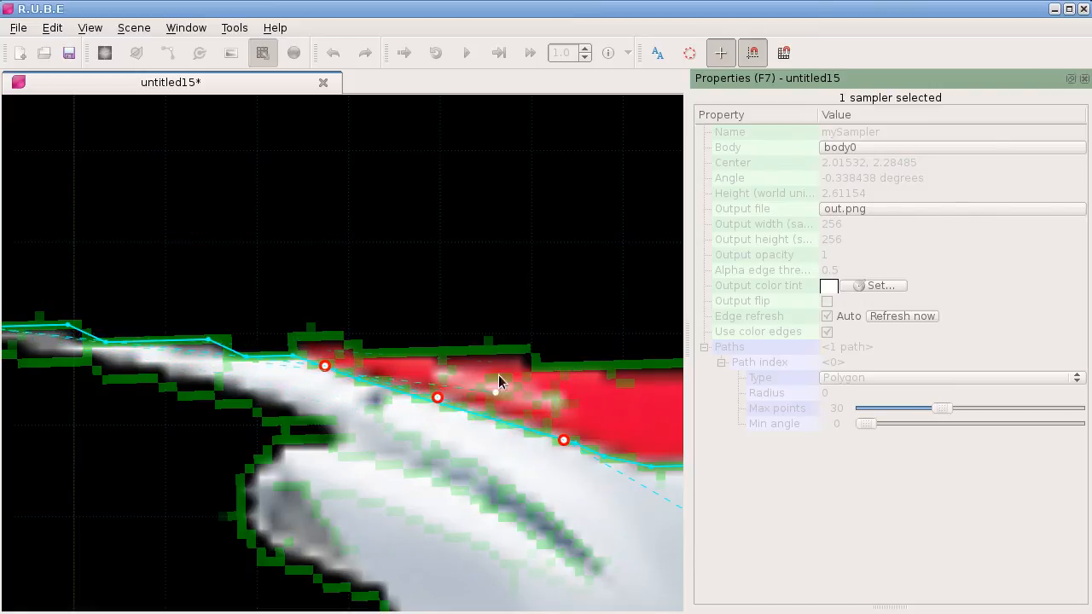
Examine the five-point path along the seat's lower edge and around the engine, and finish editing the vertices.
{"action": "scroll", "coordinate": [501, 363], "scroll_direction": "down", "scroll_amount": 1}
{"action": "scroll", "coordinate": [501, 362], "scroll_direction": "down", "scroll_amount": 2}
{"action": "middle_click_drag", "start_coordinate": [495, 352], "coordinate": [315, 291]}
{"action": "scroll", "coordinate": [315, 291], "scroll_direction": "down", "scroll_amount": 4}
{"action": "scroll", "coordinate": [315, 291], "scroll_direction": "up", "scroll_amount": 4}
{"action": "scroll", "coordinate": [315, 291], "scroll_direction": "up", "scroll_amount": 1}
{"action": "scroll", "coordinate": [315, 291], "scroll_direction": "down", "scroll_amount": 3}
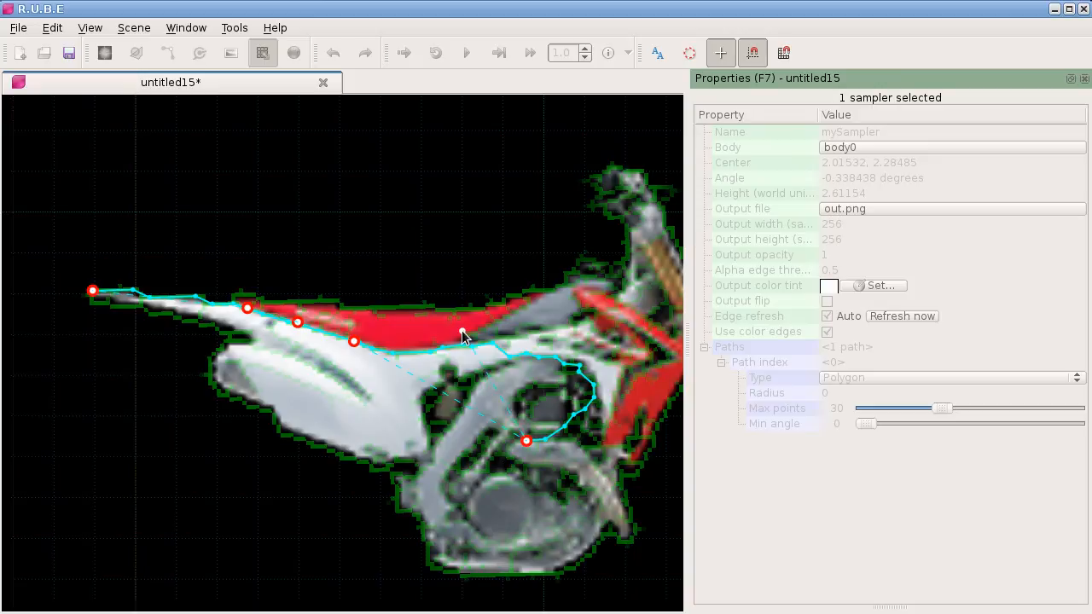
{"action": "scroll", "coordinate": [462, 334], "scroll_direction": "down", "scroll_amount": 1}
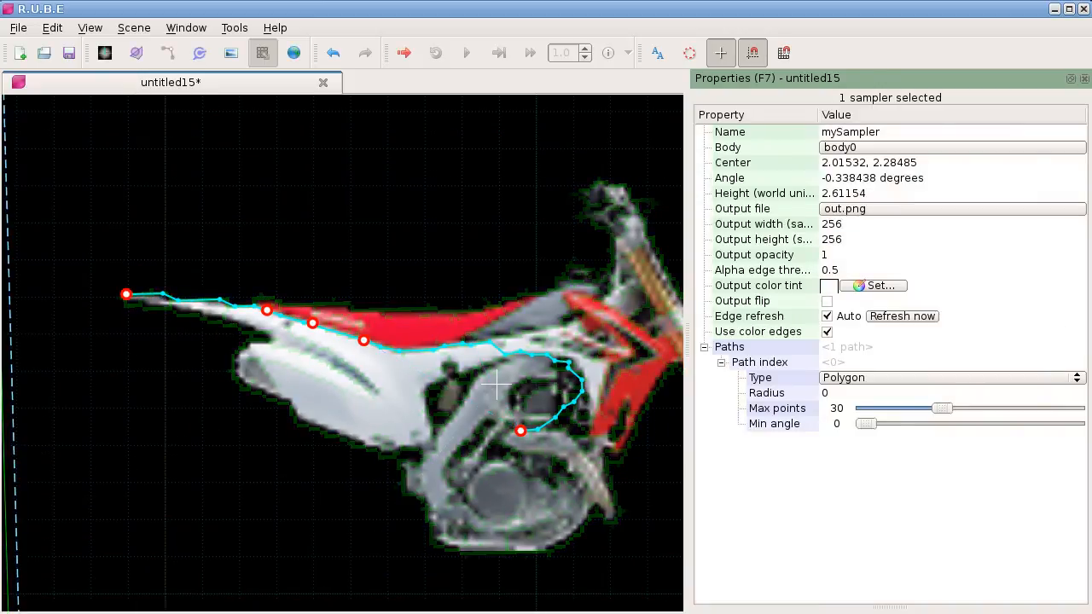
Bring the fallout-mini-game.png image into the scene near the motorbike.
{"action": "left_click_drag", "start_coordinate": [1091, 273], "coordinate": [350, 209]}
{"action": "scroll", "coordinate": [350, 209], "scroll_direction": "down", "scroll_amount": 5}
{"action": "right_click_drag", "start_coordinate": [350, 209], "coordinate": [579, 316]}
{"action": "left_click", "coordinate": [517, 333]}
{"action": "left_click", "coordinate": [524, 327]}
Move the fallout image over the small sampler away from the motorbike and scale it to a height of about 4.32.
{"action": "key", "text": "t"}
{"action": "right_click_drag", "start_coordinate": [144, 283], "coordinate": [439, 300]}
{"action": "scroll", "coordinate": [277, 283], "scroll_direction": "down", "scroll_amount": 3}
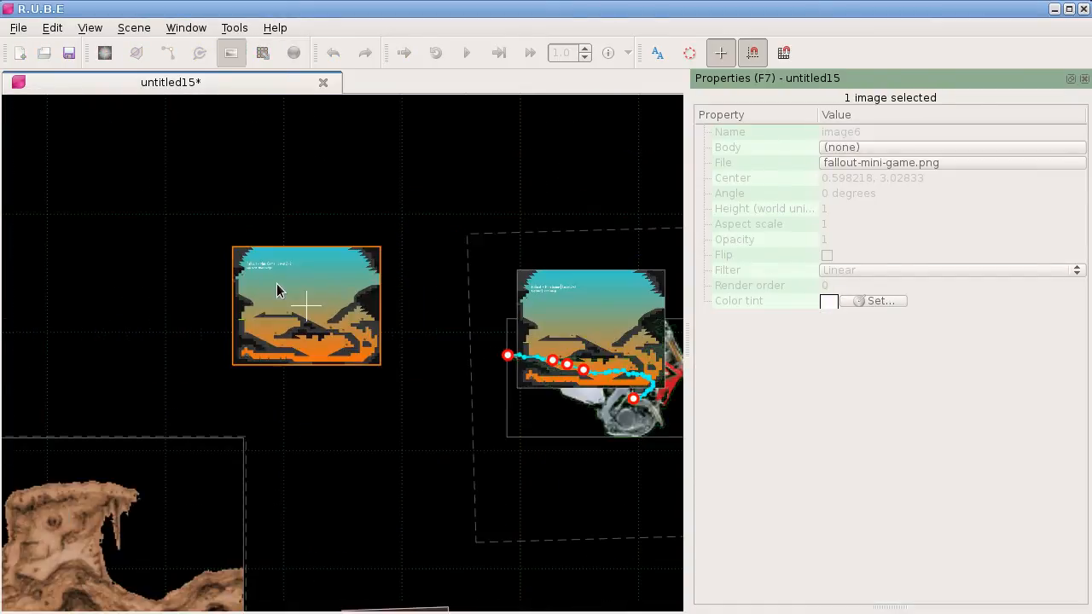
{"action": "scroll", "coordinate": [276, 283], "scroll_direction": "down", "scroll_amount": 5}
{"action": "right_click_drag", "start_coordinate": [258, 254], "coordinate": [363, 318]}
{"action": "right_click_drag", "start_coordinate": [175, 297], "coordinate": [435, 367]}
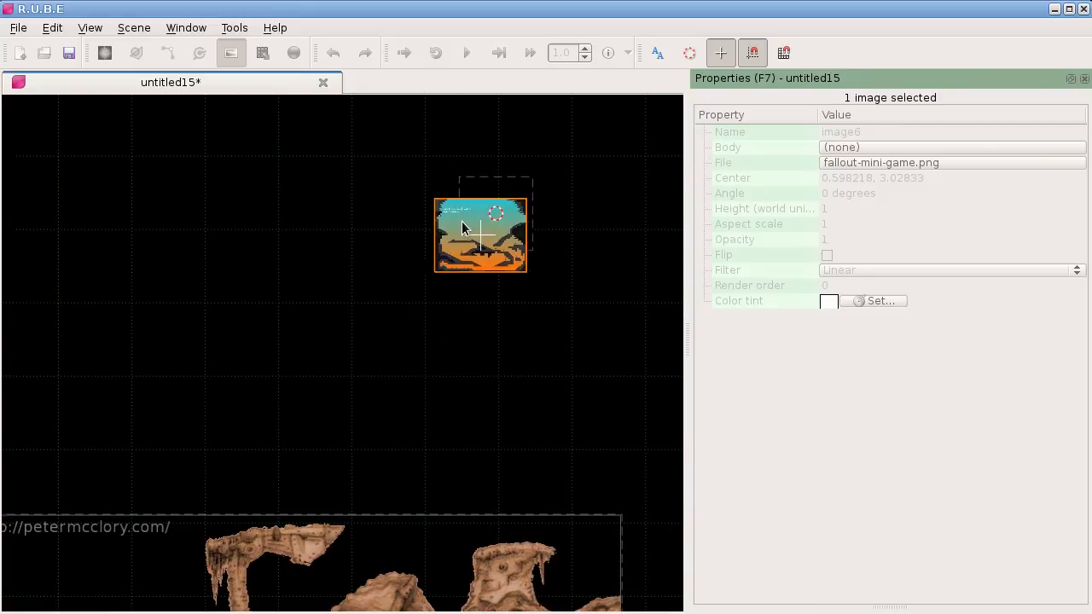
{"action": "left_click", "coordinate": [477, 195]}
{"action": "key", "text": "s"}
{"action": "left_click", "coordinate": [625, 172]}
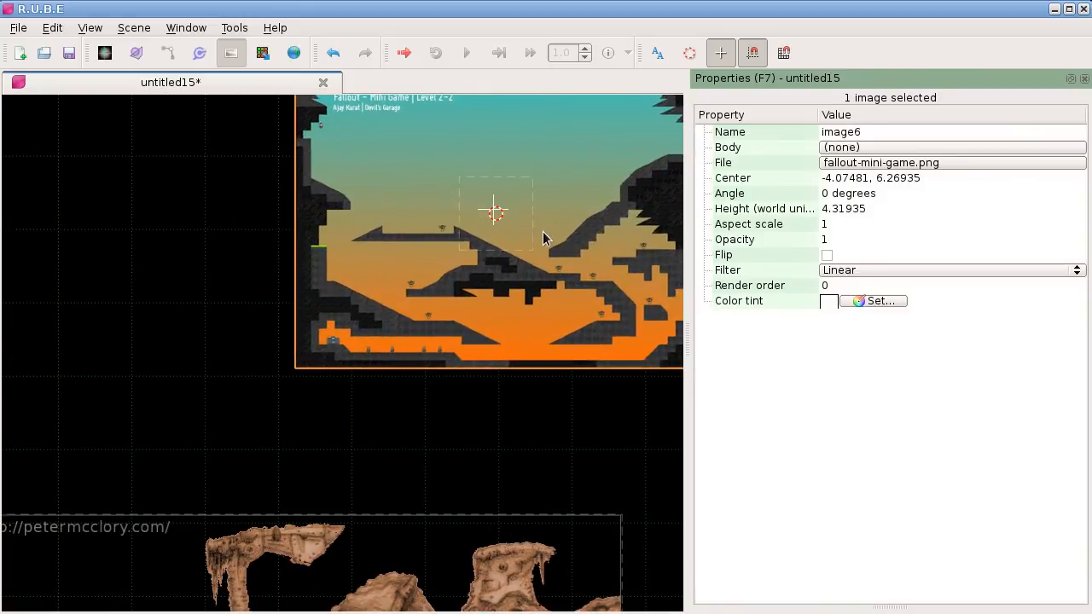
Select the 14-point sampler over the fallout image and scale it to a height of about 4.9.
{"action": "right_click_drag", "start_coordinate": [543, 232], "coordinate": [438, 336]}
{"action": "key", "text": "m"}
{"action": "left_click", "coordinate": [409, 297]}
{"action": "key", "text": "s"}
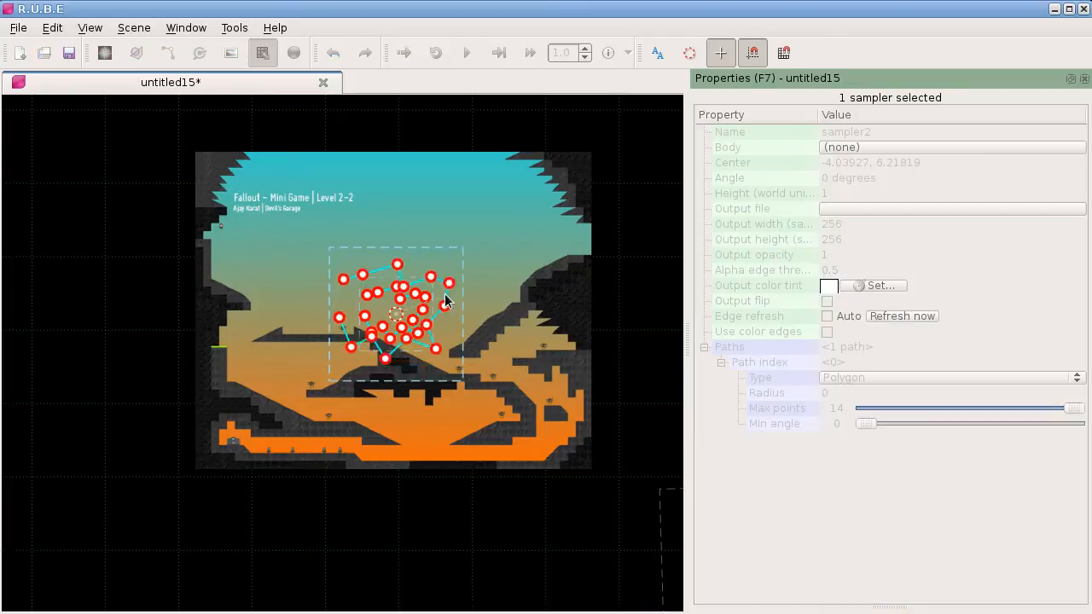
{"action": "left_click", "coordinate": [524, 275]}
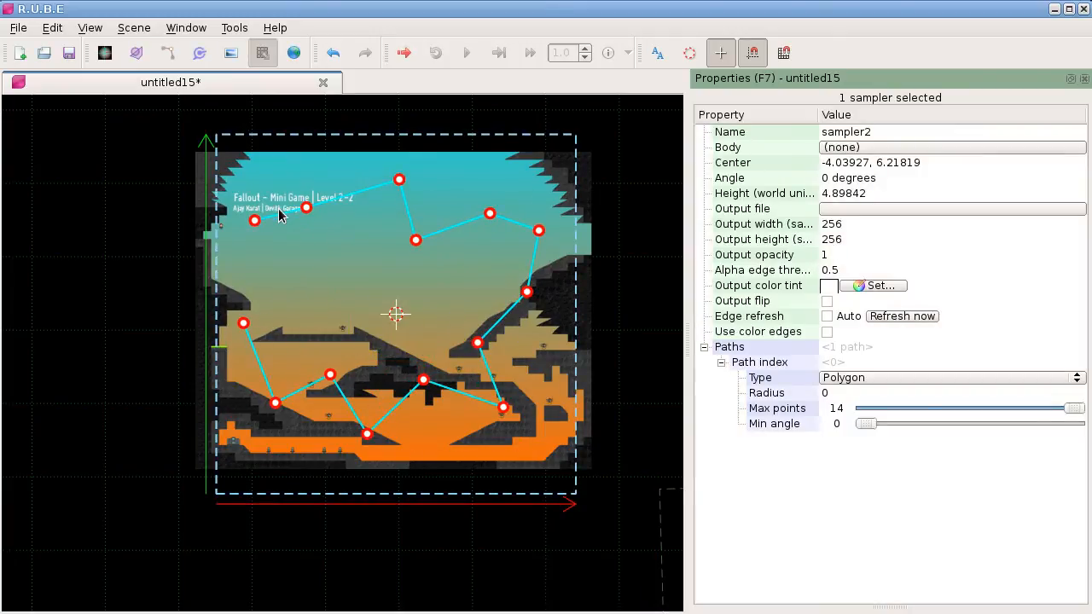
Edit the sampler's vertices and remove the nine upper and right-hand path points, keeping the five lower-left ones.
{"action": "right_click_drag", "start_coordinate": [331, 308], "coordinate": [353, 313]}
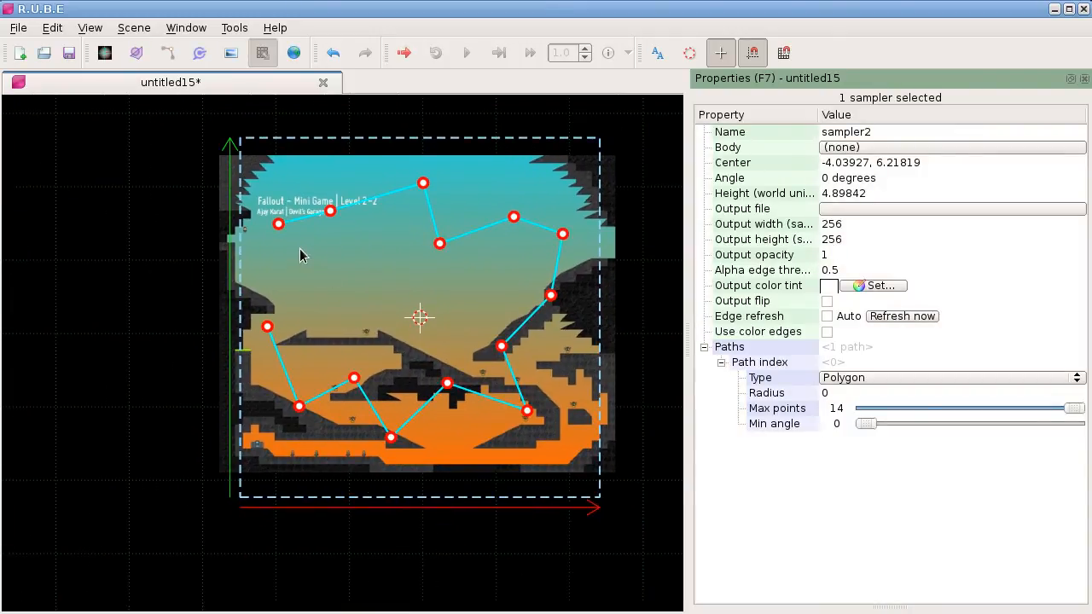
{"action": "right_click", "coordinate": [301, 250]}
{"action": "left_click", "coordinate": [293, 250]}
{"action": "key", "text": "e"}
{"action": "left_click", "coordinate": [278, 224]}
{"action": "left_click", "coordinate": [331, 212]}
{"action": "left_click", "coordinate": [423, 183]}
{"action": "left_click", "coordinate": [439, 243]}
{"action": "left_click", "coordinate": [514, 217]}
{"action": "left_click", "coordinate": [563, 234]}
{"action": "left_click", "coordinate": [550, 296]}
{"action": "left_click", "coordinate": [501, 346]}
{"action": "left_click", "coordinate": [527, 409]}
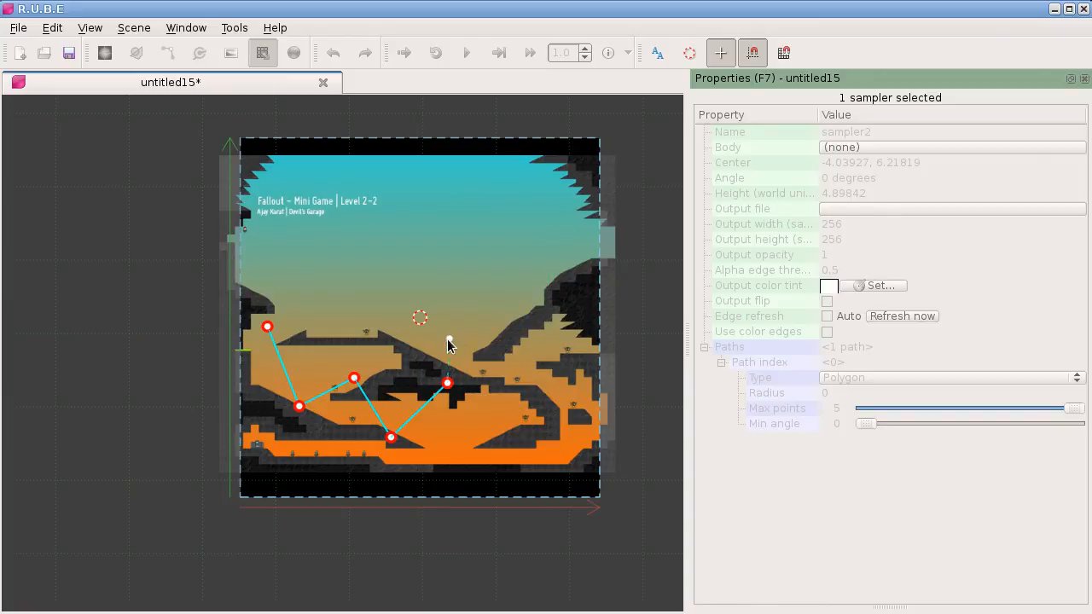
Finish editing the vertices and turn on automatic edge refresh for the sampler.
{"action": "key", "text": "Tab"}
{"action": "left_click", "coordinate": [827, 316]}
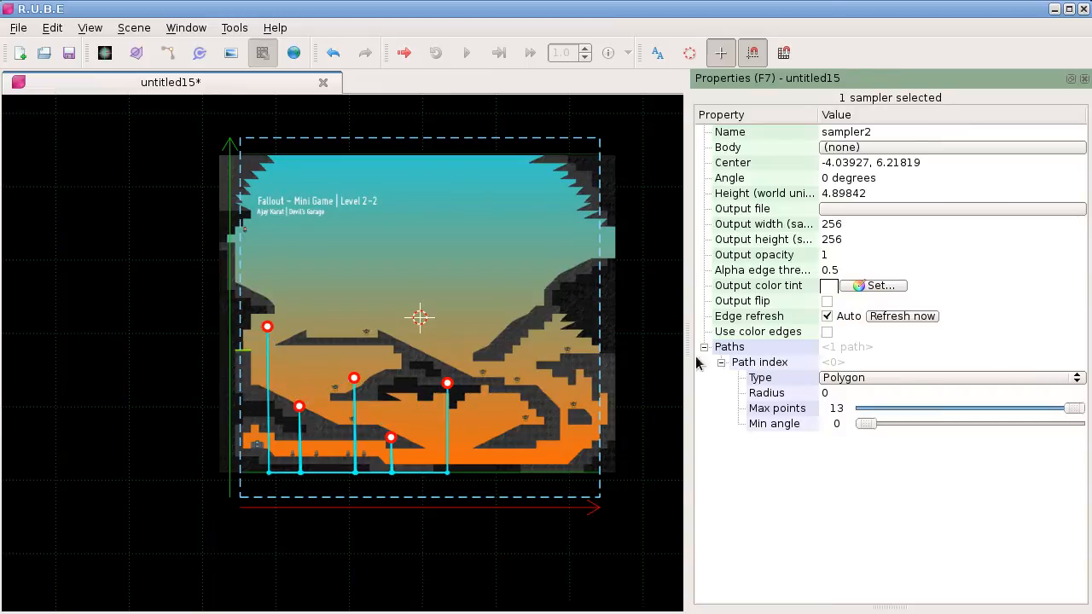
{"action": "scroll", "coordinate": [349, 343], "scroll_direction": "up", "scroll_amount": 4}
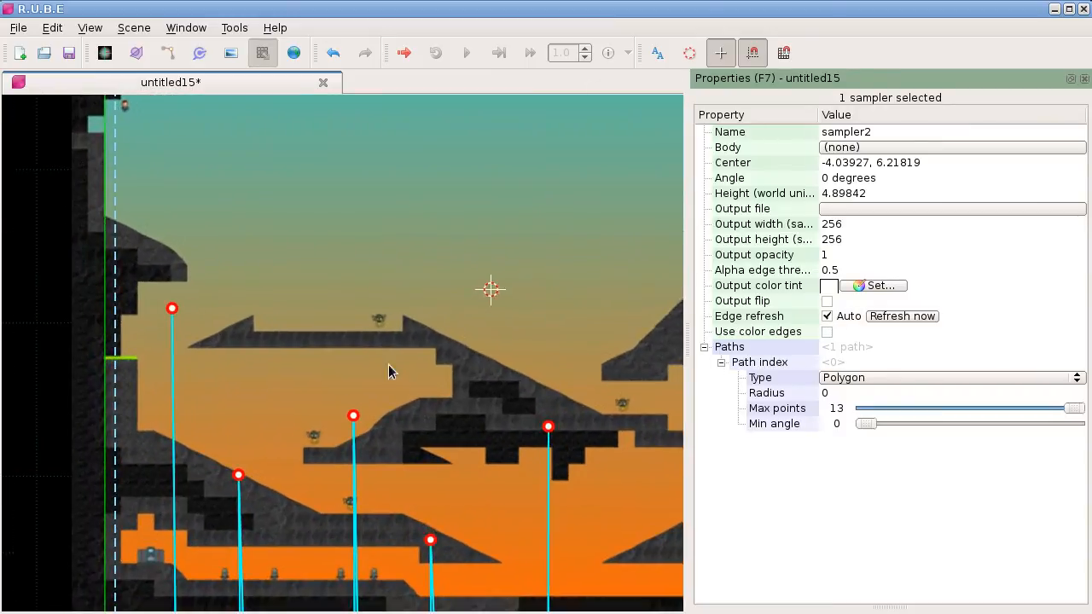
Examine the level image's title text and terrain, and how the path runs along the image's bottom edge.
{"action": "scroll", "coordinate": [321, 335], "scroll_direction": "down", "scroll_amount": 1}
{"action": "right_click_drag", "start_coordinate": [218, 127], "coordinate": [266, 334]}
{"action": "scroll", "coordinate": [264, 329], "scroll_direction": "up", "scroll_amount": 6}
{"action": "scroll", "coordinate": [235, 239], "scroll_direction": "up", "scroll_amount": 5}
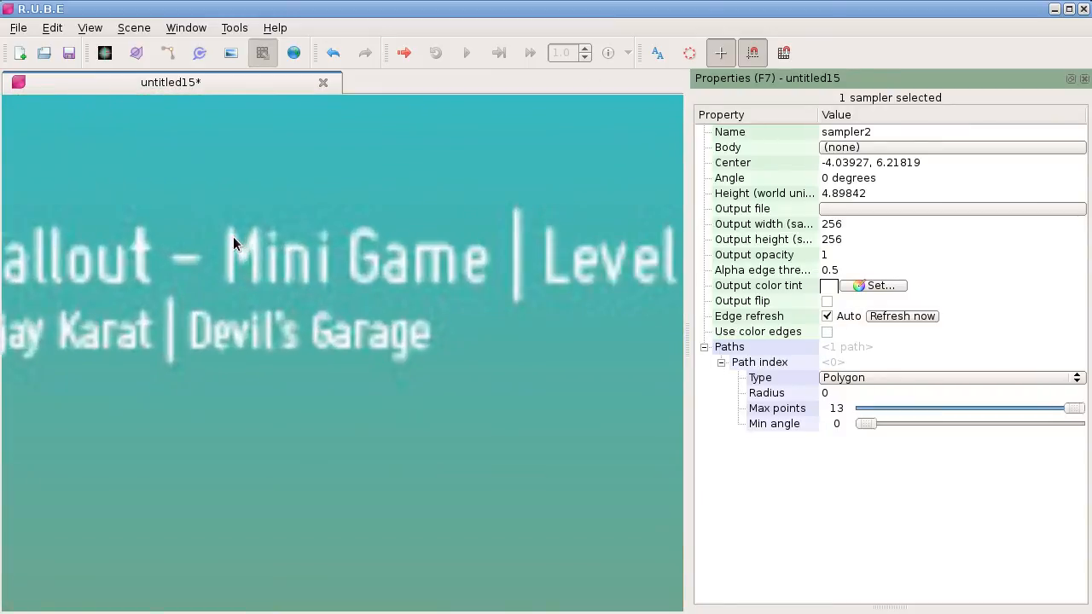
{"action": "scroll", "coordinate": [233, 236], "scroll_direction": "down", "scroll_amount": 4}
{"action": "scroll", "coordinate": [230, 240], "scroll_direction": "up", "scroll_amount": 2}
{"action": "scroll", "coordinate": [227, 241], "scroll_direction": "down", "scroll_amount": 6}
{"action": "right_click_drag", "start_coordinate": [367, 421], "coordinate": [331, 253]}
{"action": "scroll", "coordinate": [332, 254], "scroll_direction": "down", "scroll_amount": 1}
{"action": "right_click_drag", "start_coordinate": [345, 321], "coordinate": [307, 314]}
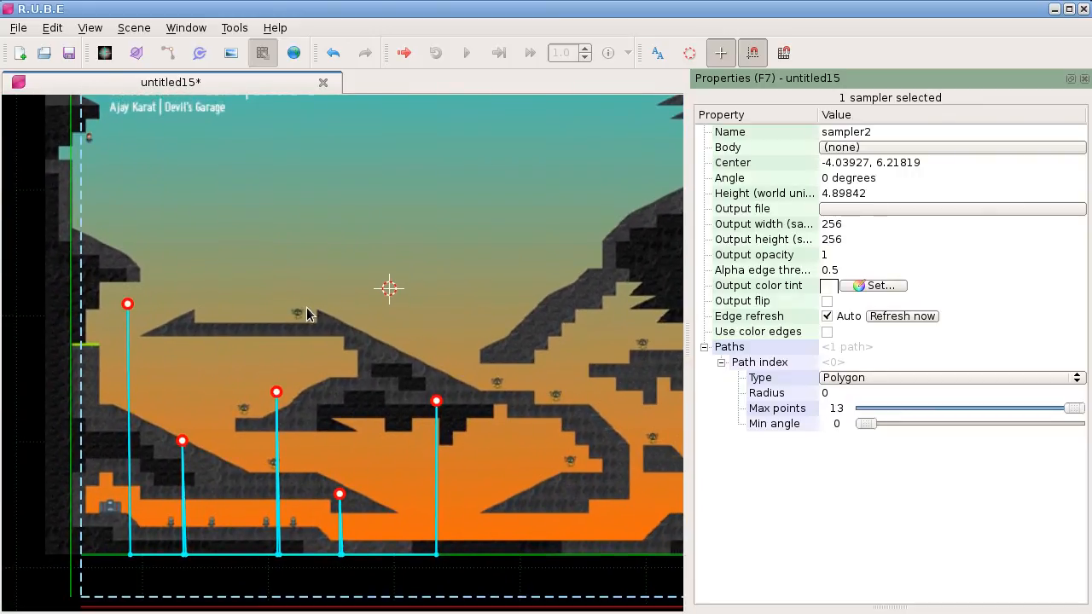
{"action": "right_click_drag", "start_coordinate": [356, 246], "coordinate": [335, 222]}
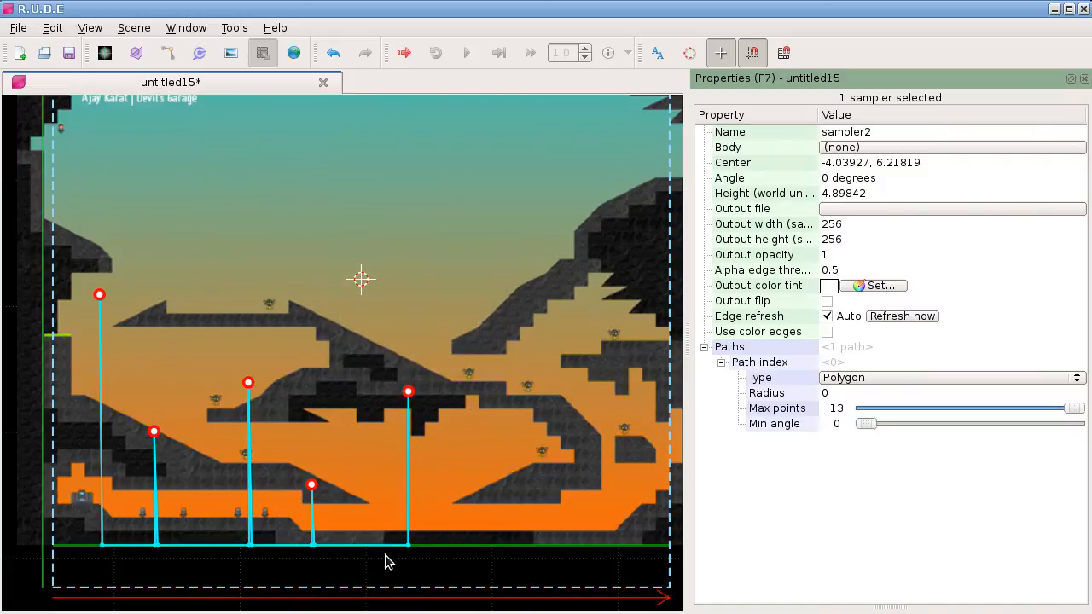
{"action": "scroll", "coordinate": [342, 473], "scroll_direction": "down", "scroll_amount": 2}
{"action": "right_click_drag", "start_coordinate": [335, 405], "coordinate": [329, 449]}
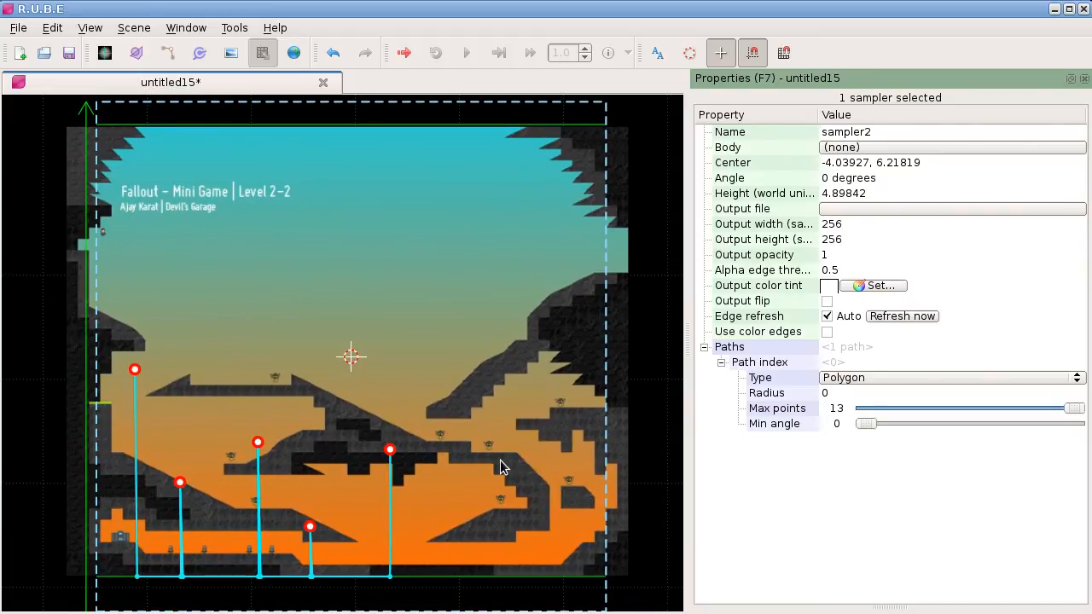
{"action": "scroll", "coordinate": [350, 376], "scroll_direction": "down", "scroll_amount": 2}
{"action": "right_click_drag", "start_coordinate": [328, 324], "coordinate": [534, 327]}
{"action": "key", "text": "shift+d"}
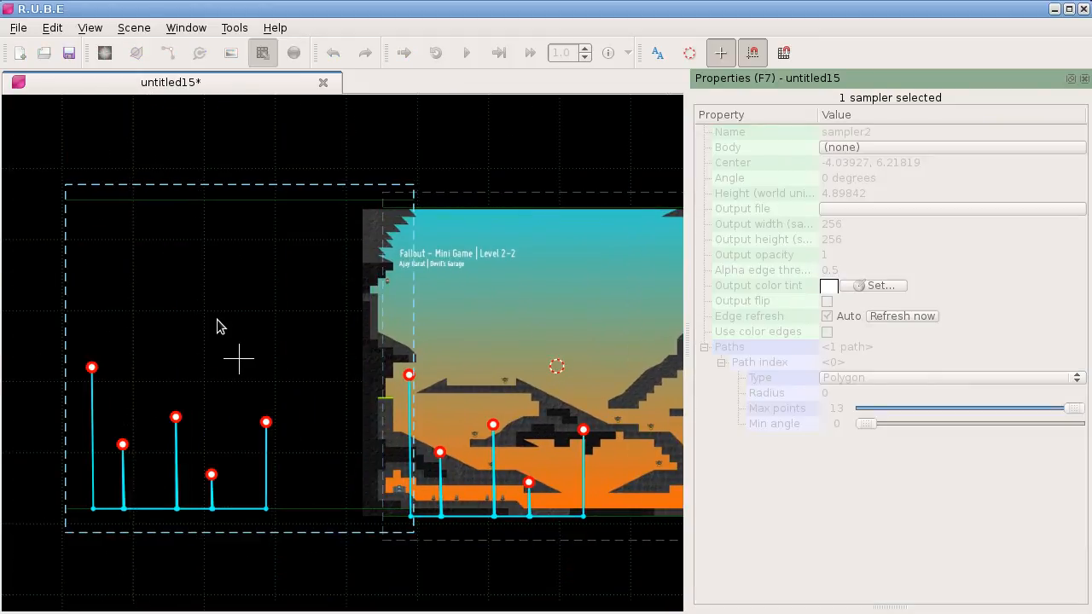
{"action": "right_click_drag", "start_coordinate": [207, 317], "coordinate": [297, 350]}
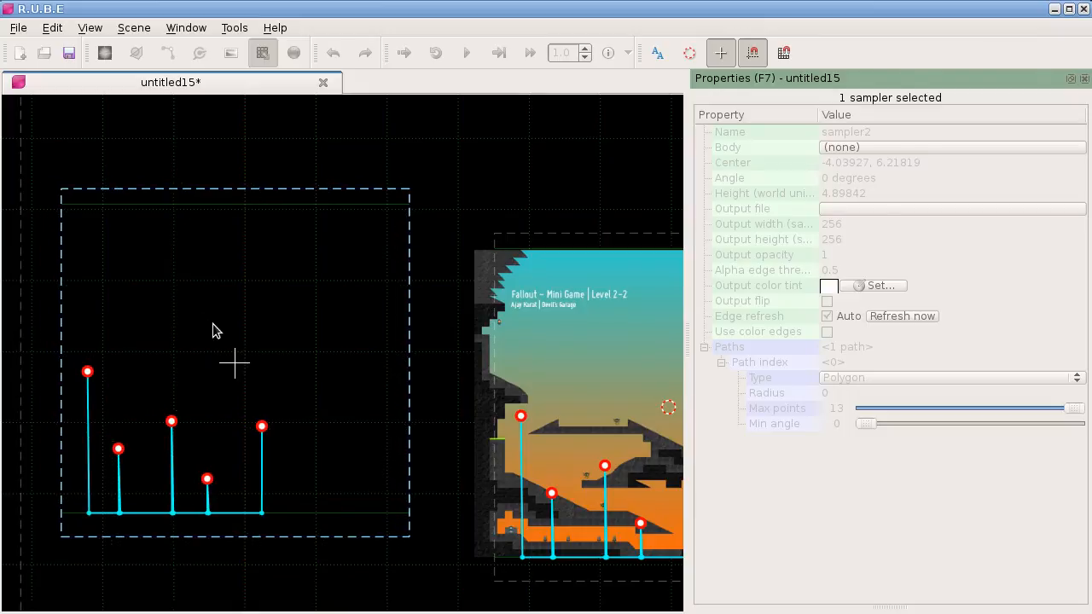
{"action": "left_click_drag", "start_coordinate": [213, 331], "coordinate": [241, 337]}
{"action": "key", "text": "Escape"}
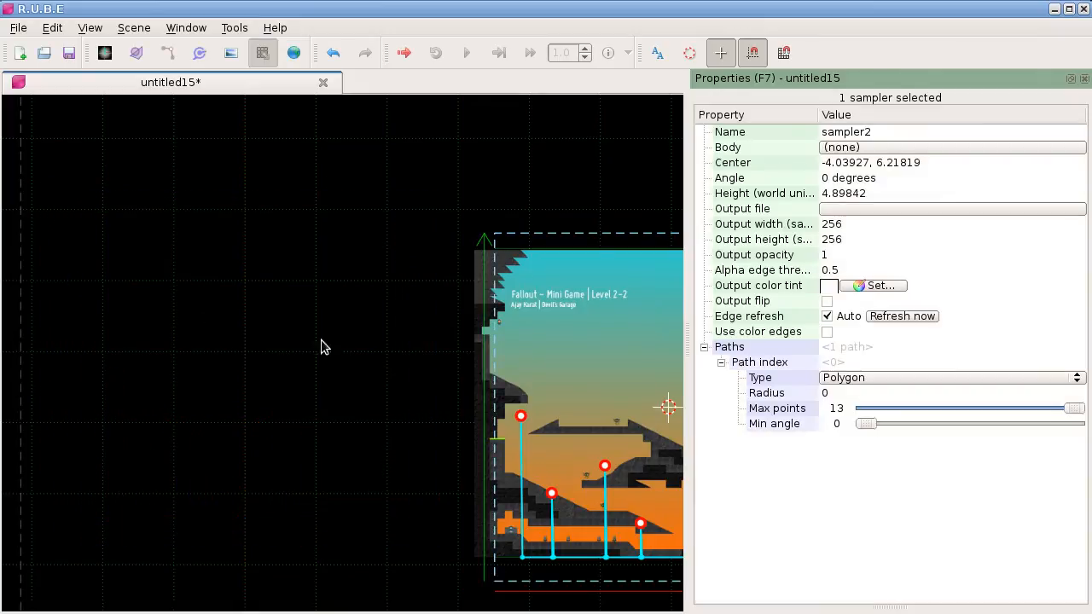
Enable color edges for the sampler and inspect its path along the cave's left wall and slope up to the floating point.
{"action": "right_click_drag", "start_coordinate": [363, 337], "coordinate": [146, 303]}
{"action": "scroll", "coordinate": [403, 436], "scroll_direction": "up", "scroll_amount": 3}
{"action": "right_click_drag", "start_coordinate": [387, 405], "coordinate": [351, 333]}
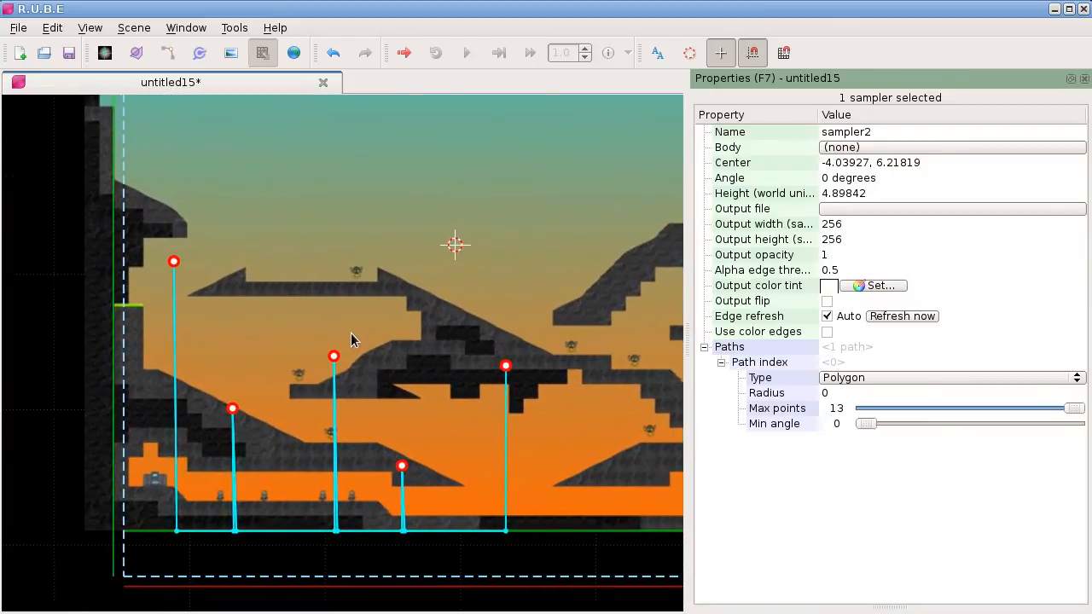
{"action": "left_click", "coordinate": [827, 332]}
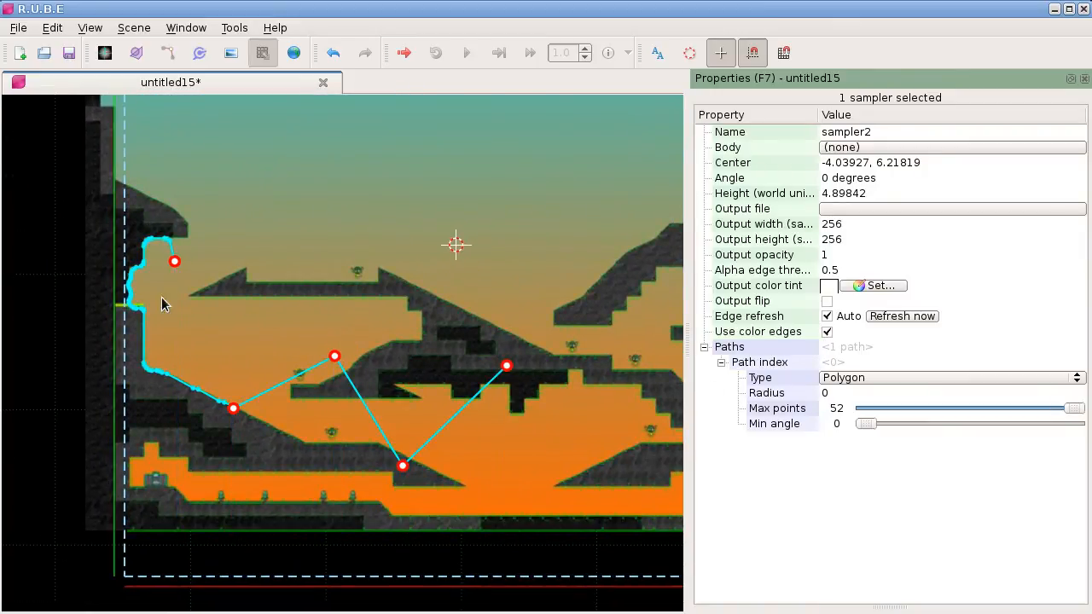
{"action": "scroll", "coordinate": [150, 256], "scroll_direction": "up", "scroll_amount": 3}
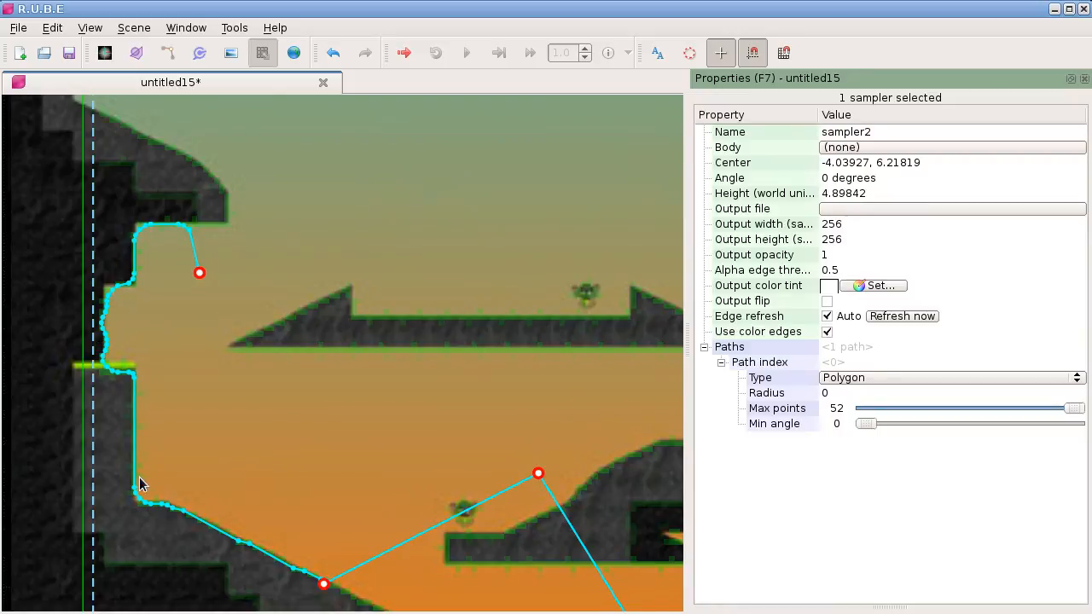
{"action": "right_click_drag", "start_coordinate": [272, 575], "coordinate": [217, 449]}
{"action": "scroll", "coordinate": [489, 331], "scroll_direction": "down", "scroll_amount": 3}
{"action": "right_click_drag", "start_coordinate": [488, 338], "coordinate": [432, 299]}
{"action": "scroll", "coordinate": [419, 288], "scroll_direction": "up", "scroll_amount": 3}
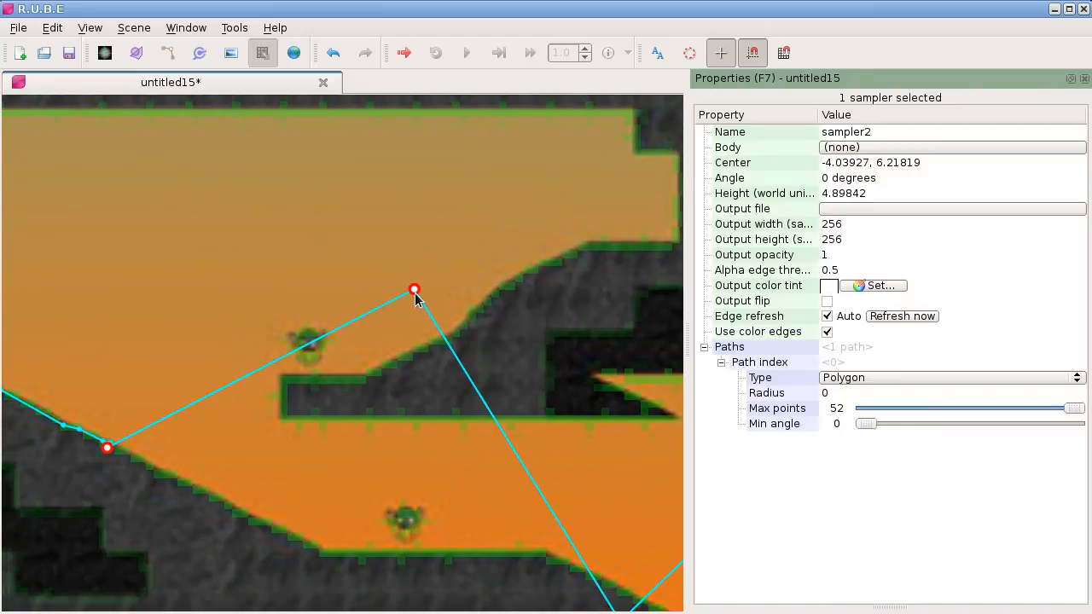
Move the floating path point down onto the flat ledge surface at the foot of the slope, just below the small creature.
{"action": "scroll", "coordinate": [421, 303], "scroll_direction": "down", "scroll_amount": 1}
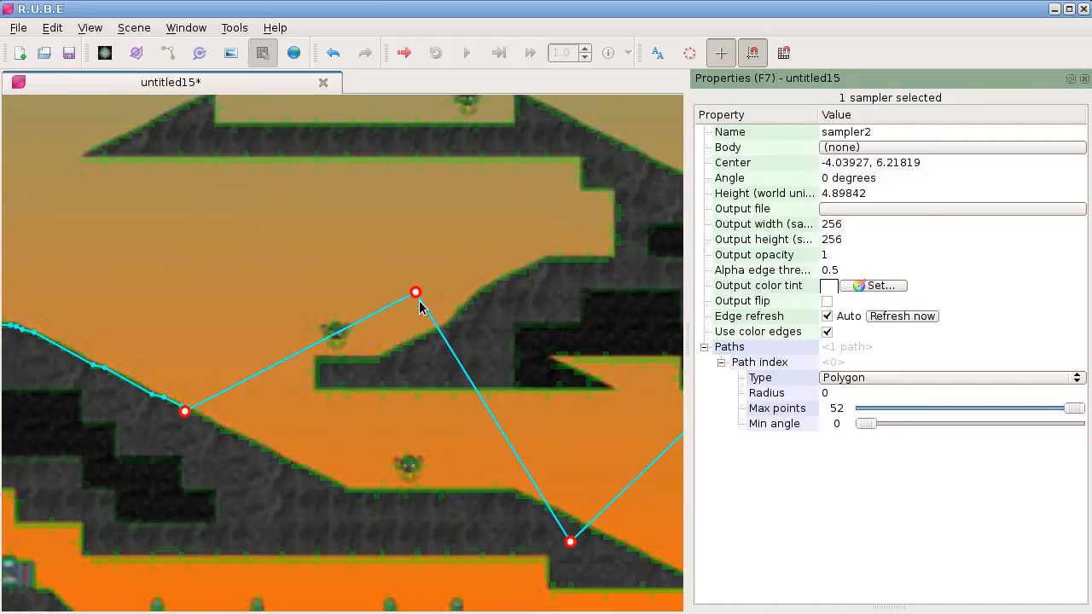
{"action": "scroll", "coordinate": [419, 306], "scroll_direction": "down", "scroll_amount": 3}
{"action": "scroll", "coordinate": [419, 305], "scroll_direction": "up", "scroll_amount": 3}
{"action": "left_click_drag", "start_coordinate": [427, 303], "coordinate": [403, 489]}
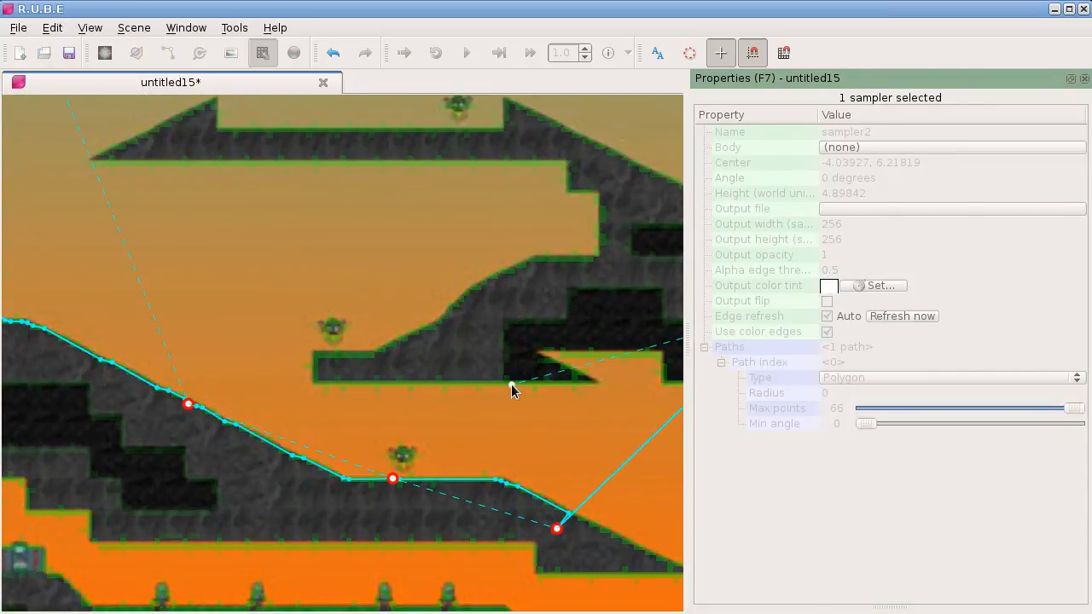
Move the last path point down onto the cave floor, to the right of the pointed rock ledge.
{"action": "right_click_drag", "start_coordinate": [509, 391], "coordinate": [190, 276]}
{"action": "mouse_move", "coordinate": [429, 195]}
{"action": "left_mouse_down"}
{"action": "mouse_move", "coordinate": [183, 510]}
{"action": "mouse_move", "coordinate": [151, 497]}
{"action": "left_mouse_up"}
{"action": "mouse_move", "coordinate": [151, 497]}
{"action": "right_mouse_down"}
{"action": "mouse_move", "coordinate": [397, 447]}
{"action": "mouse_move", "coordinate": [488, 480]}
{"action": "mouse_move", "coordinate": [354, 463]}
{"action": "right_mouse_up"}
{"action": "scroll", "coordinate": [488, 481], "scroll_direction": "down", "scroll_amount": 2}
{"action": "right_click_drag", "start_coordinate": [427, 504], "coordinate": [108, 423]}
{"action": "left_click_drag", "start_coordinate": [108, 423], "coordinate": [531, 440]}
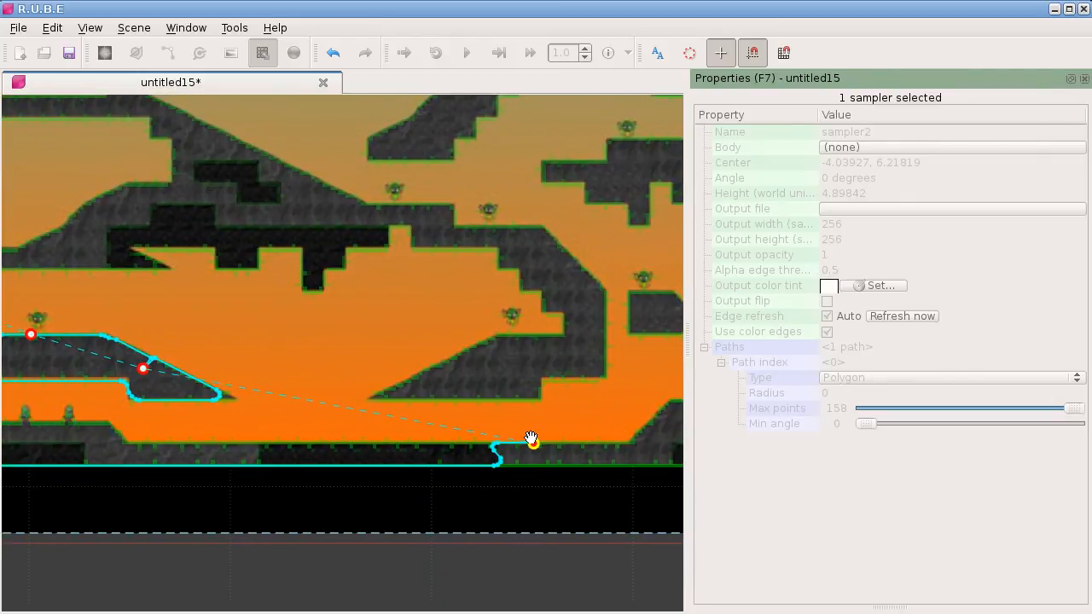
Insert a path point on the cave floor below the ledge's tip and inspect where the path cuts through the floor rock.
{"action": "key", "text": "v"}
{"action": "left_click", "coordinate": [208, 443]}
{"action": "scroll", "coordinate": [111, 419], "scroll_direction": "up", "scroll_amount": 3}
{"action": "scroll", "coordinate": [382, 421], "scroll_direction": "up", "scroll_amount": 5}
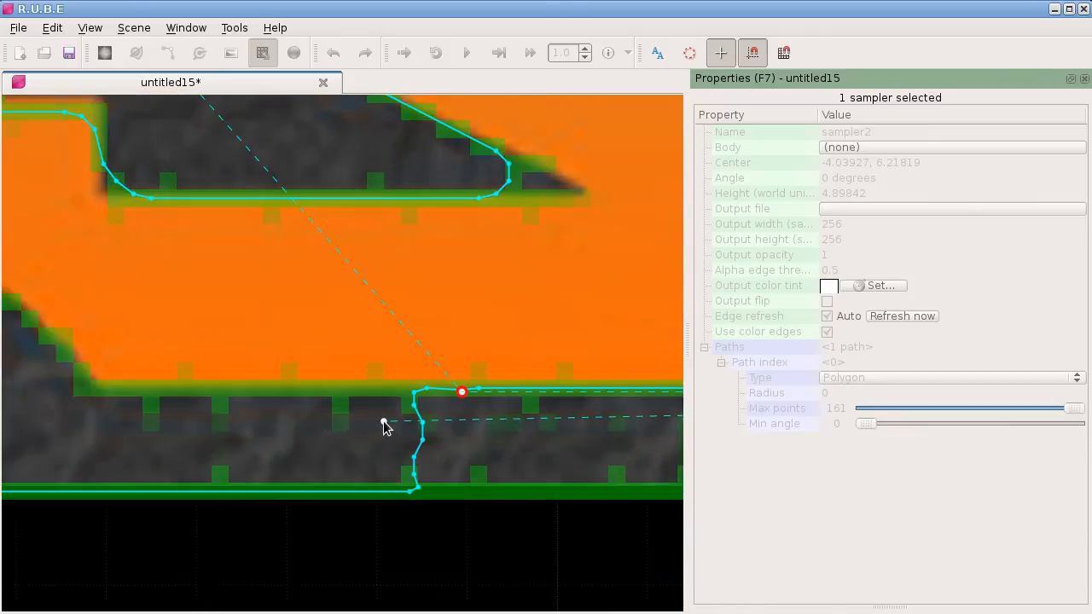
{"action": "scroll", "coordinate": [435, 449], "scroll_direction": "up", "scroll_amount": 3}
{"action": "scroll", "coordinate": [440, 456], "scroll_direction": "down", "scroll_amount": 1}
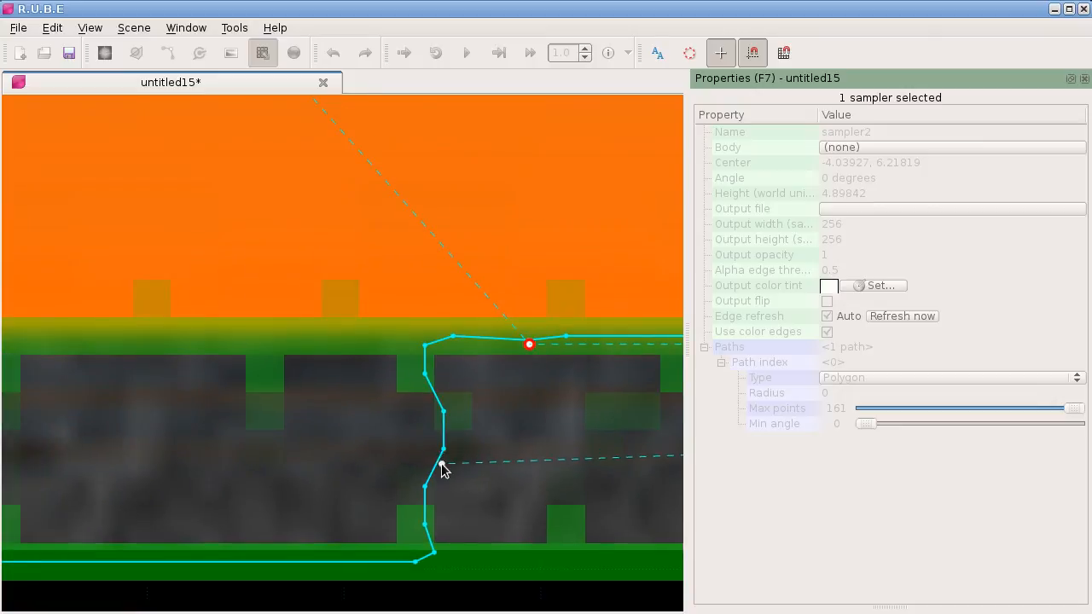
{"action": "scroll", "coordinate": [442, 461], "scroll_direction": "down", "scroll_amount": 2}
{"action": "scroll", "coordinate": [431, 469], "scroll_direction": "down", "scroll_amount": 2}
{"action": "scroll", "coordinate": [423, 463], "scroll_direction": "down", "scroll_amount": 3}
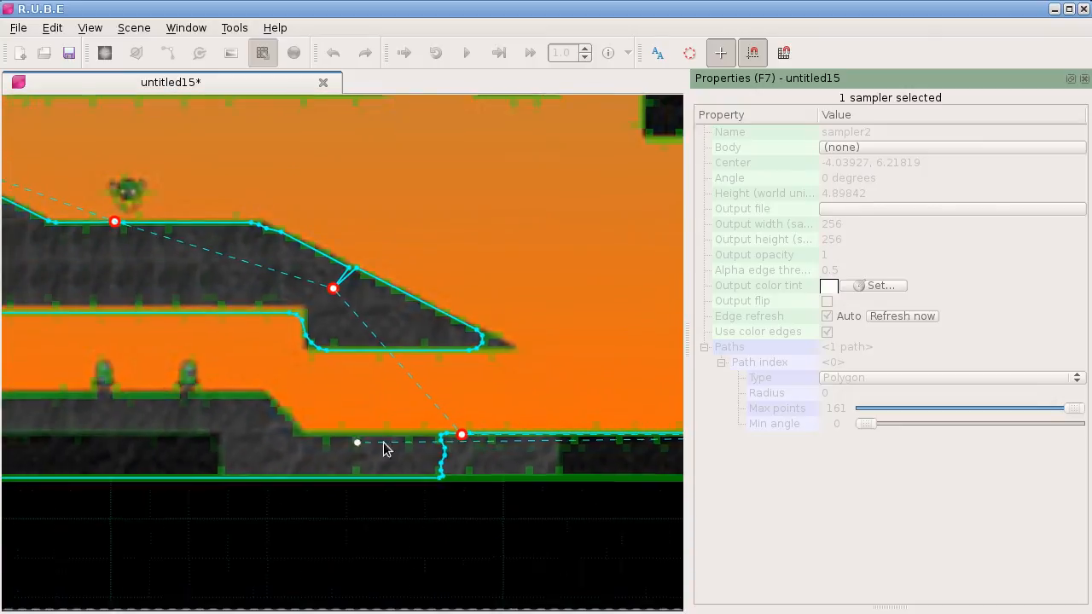
Insert another path point on the raised lower floor, just before it slopes down to the cave floor.
{"action": "scroll", "coordinate": [342, 446], "scroll_direction": "up", "scroll_amount": 1}
{"action": "left_click_drag", "start_coordinate": [540, 402], "coordinate": [435, 424]}
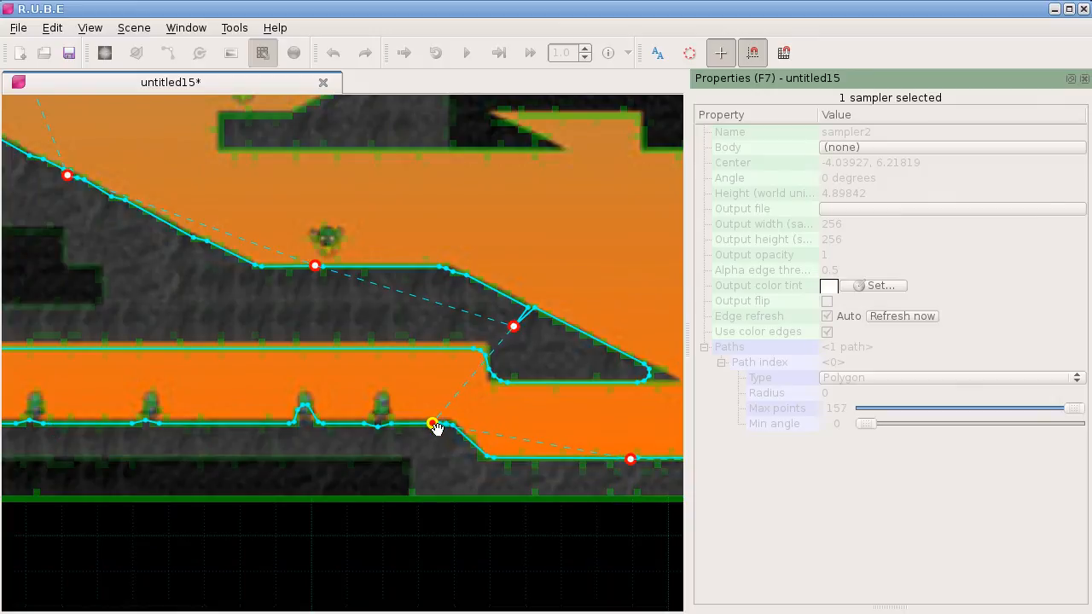
{"action": "scroll", "coordinate": [437, 429], "scroll_direction": "down", "scroll_amount": 4}
{"action": "right_click_drag", "start_coordinate": [555, 435], "coordinate": [320, 464]}
{"action": "scroll", "coordinate": [321, 463], "scroll_direction": "down", "scroll_amount": 2}
{"action": "right_click_drag", "start_coordinate": [294, 412], "coordinate": [416, 456]}
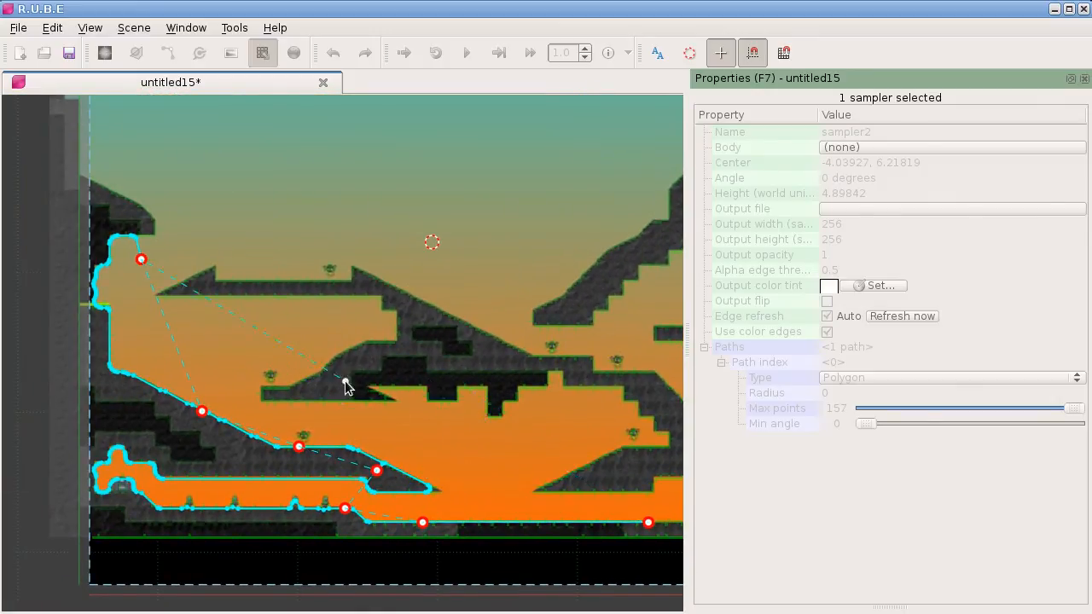
Examine the path around its first point, under the upper-left overhang and down the cave's left wall, and finish editing the vertices.
{"action": "scroll", "coordinate": [86, 231], "scroll_direction": "up", "scroll_amount": 3}
{"action": "scroll", "coordinate": [124, 239], "scroll_direction": "up", "scroll_amount": 2}
{"action": "scroll", "coordinate": [226, 248], "scroll_direction": "down", "scroll_amount": 3}
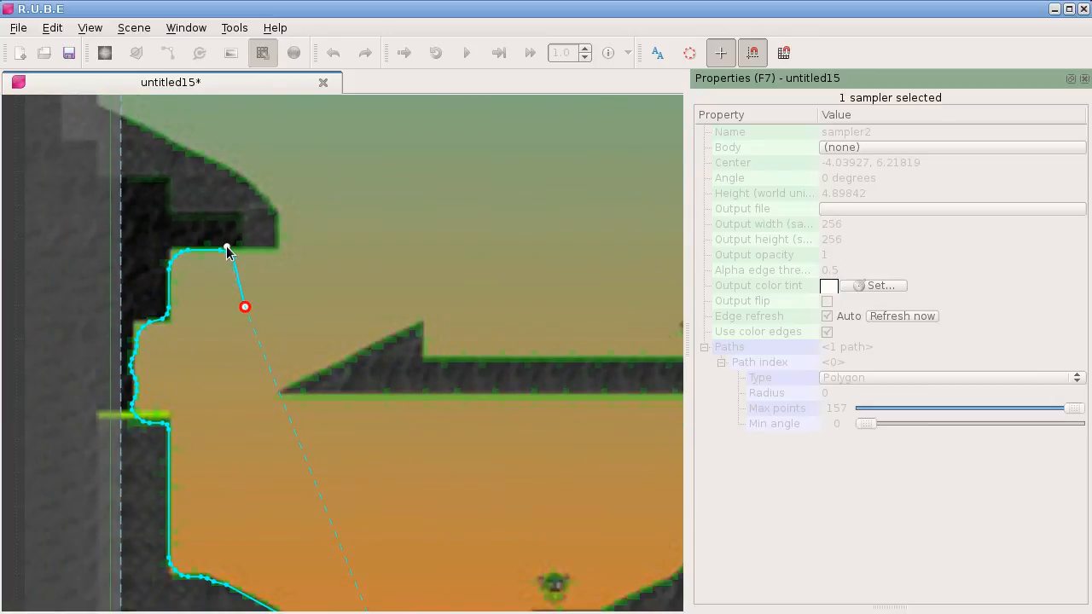
{"action": "scroll", "coordinate": [466, 404], "scroll_direction": "up", "scroll_amount": 2}
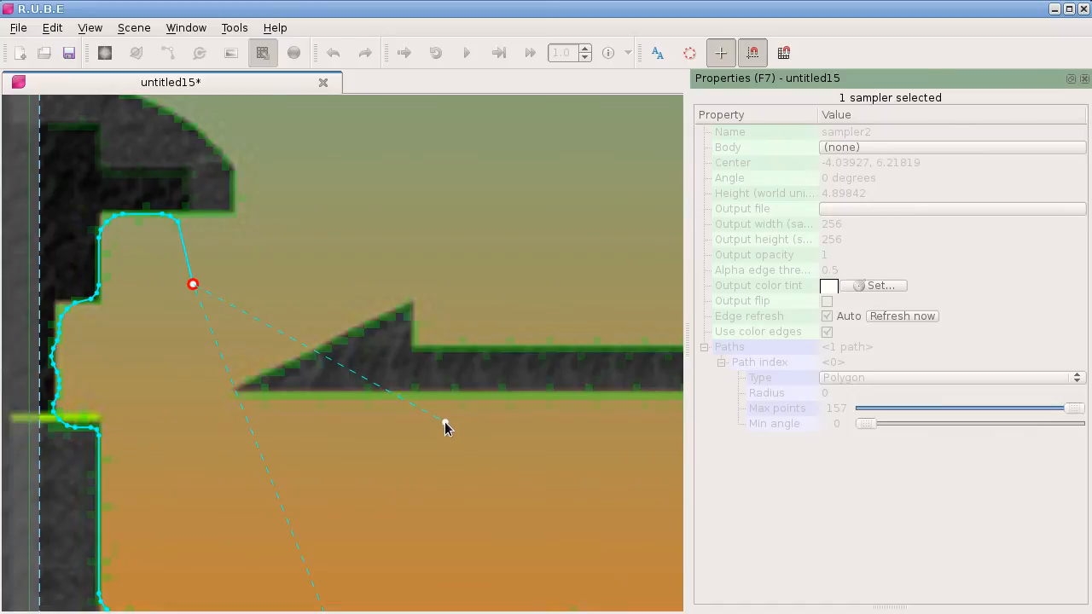
{"action": "scroll", "coordinate": [444, 421], "scroll_direction": "down", "scroll_amount": 1}
{"action": "scroll", "coordinate": [444, 421], "scroll_direction": "down", "scroll_amount": 1}
{"action": "right_click_drag", "start_coordinate": [509, 462], "coordinate": [388, 398]}
{"action": "scroll", "coordinate": [387, 398], "scroll_direction": "down", "scroll_amount": 2}
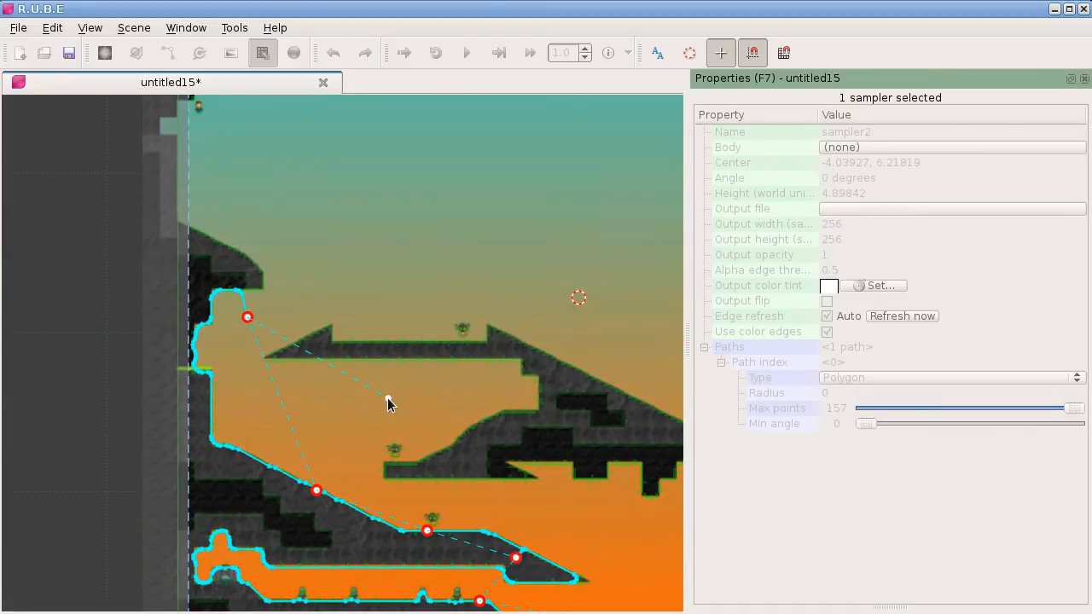
{"action": "scroll", "coordinate": [387, 398], "scroll_direction": "down", "scroll_amount": 1}
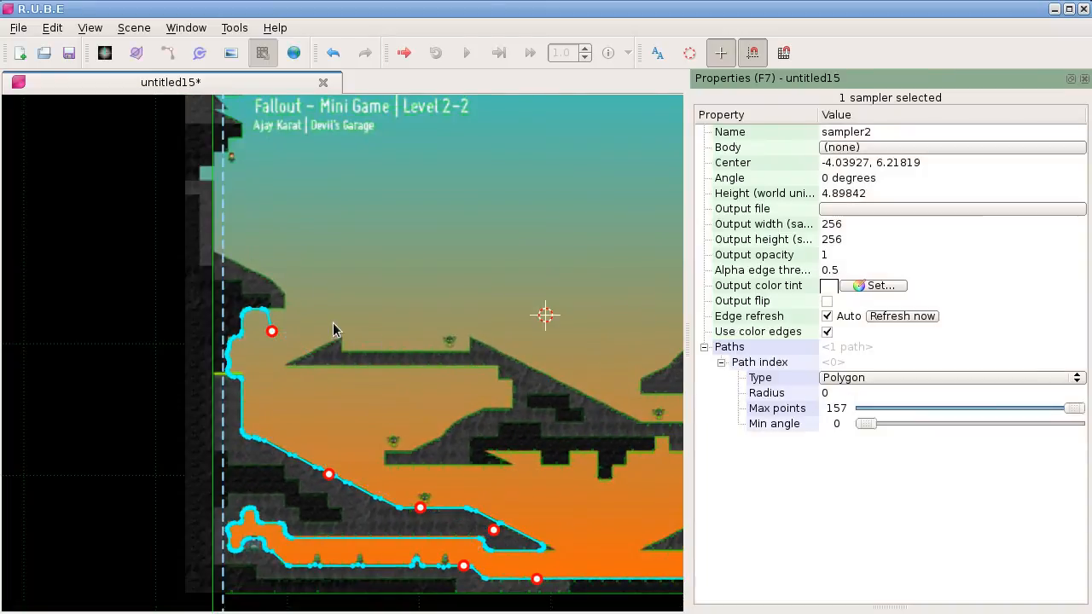
Add the braid4.png image in the empty area to the left of the level image.
{"action": "right_click_drag", "start_coordinate": [191, 305], "coordinate": [649, 341]}
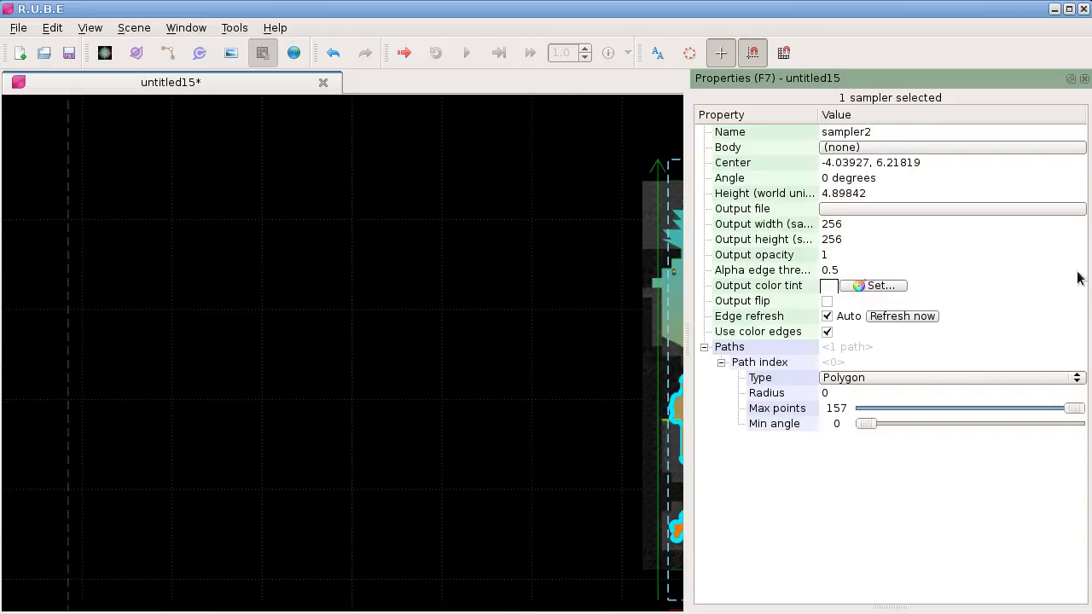
{"action": "left_click_drag", "start_coordinate": [510, 328], "coordinate": [480, 327]}
{"action": "right_click_drag", "start_coordinate": [519, 331], "coordinate": [434, 335]}
{"action": "key", "text": "i"}
{"action": "left_click", "coordinate": [392, 333]}
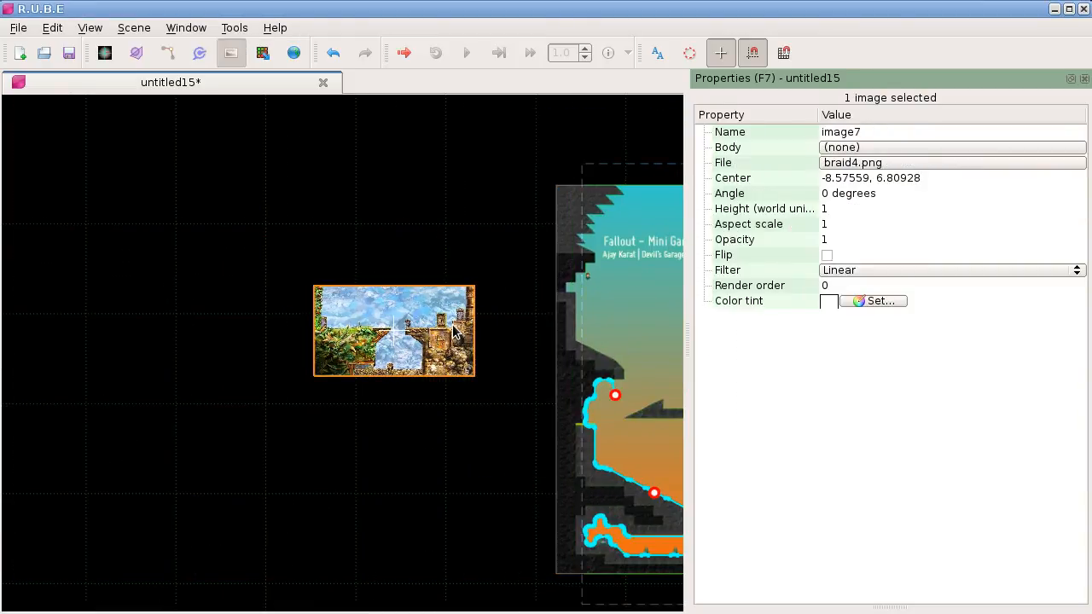
Move the braid4.png image to center -10.0355, 6.57228 and scale it to a height of 3.0274.
{"action": "key", "text": "t"}
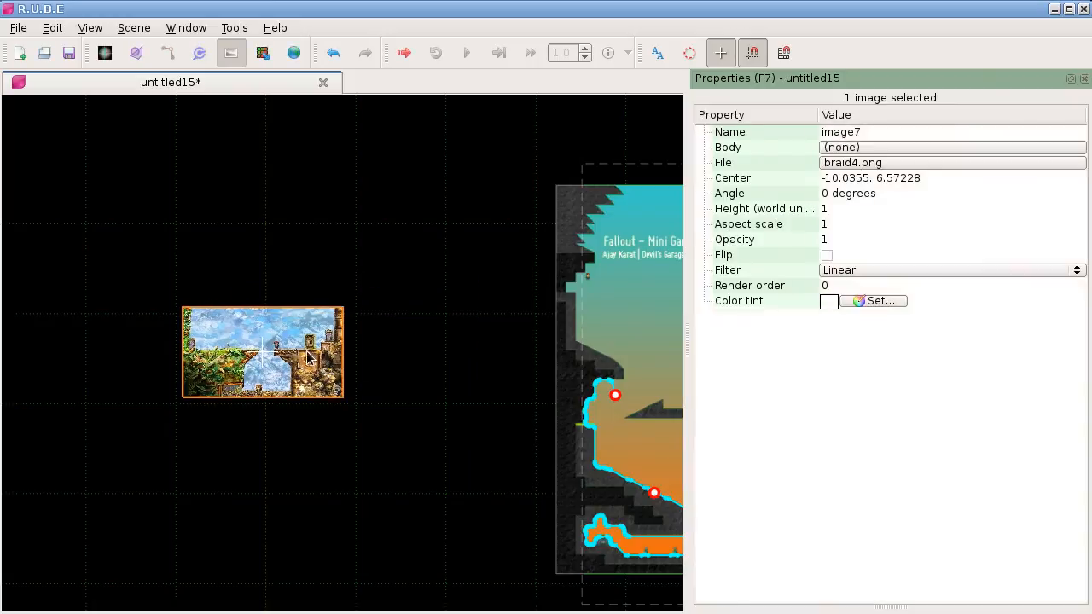
{"action": "key", "text": "s"}
{"action": "scroll", "coordinate": [433, 293], "scroll_direction": "down", "scroll_amount": 3}
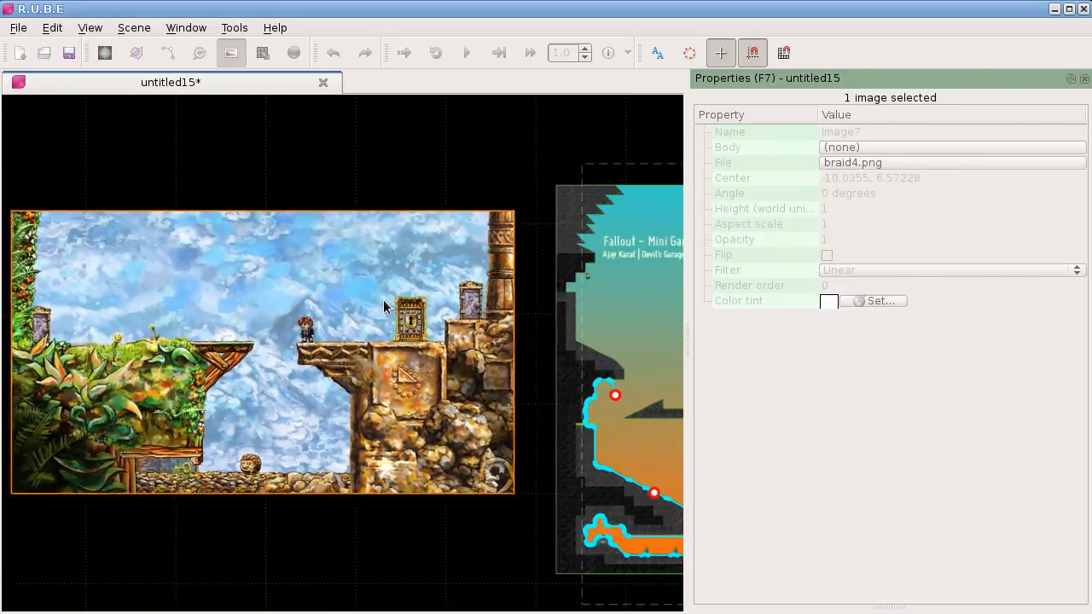
{"action": "scroll", "coordinate": [99, 324], "scroll_direction": "up", "scroll_amount": 2}
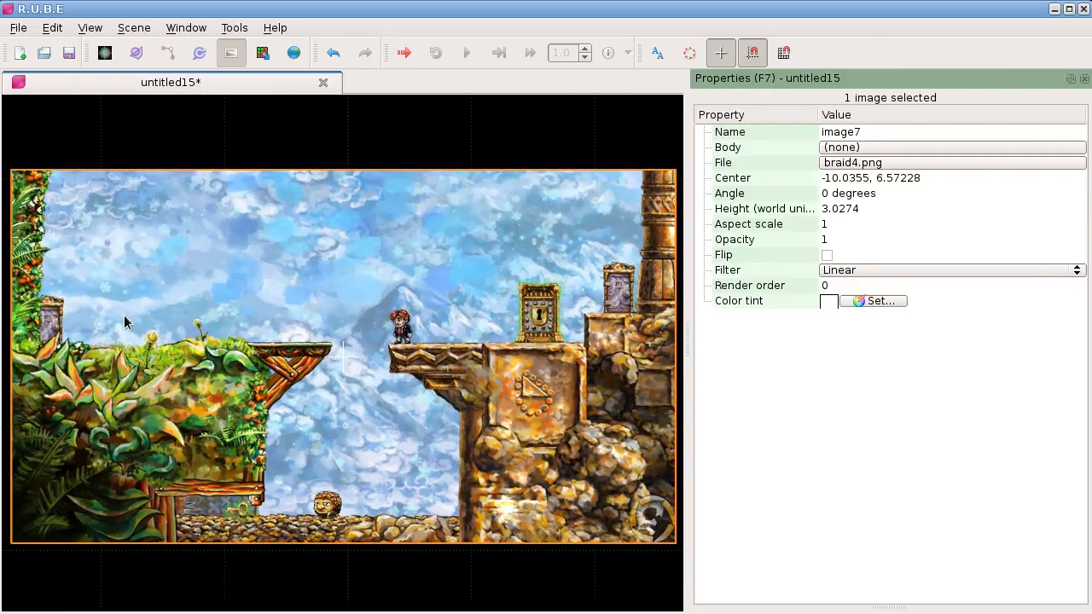
Examine the platform edges, foliage and painted sky in the braid4.png image, and compare it with the traced level image.
{"action": "scroll", "coordinate": [323, 345], "scroll_direction": "up", "scroll_amount": 4}
{"action": "scroll", "coordinate": [314, 358], "scroll_direction": "up", "scroll_amount": 1}
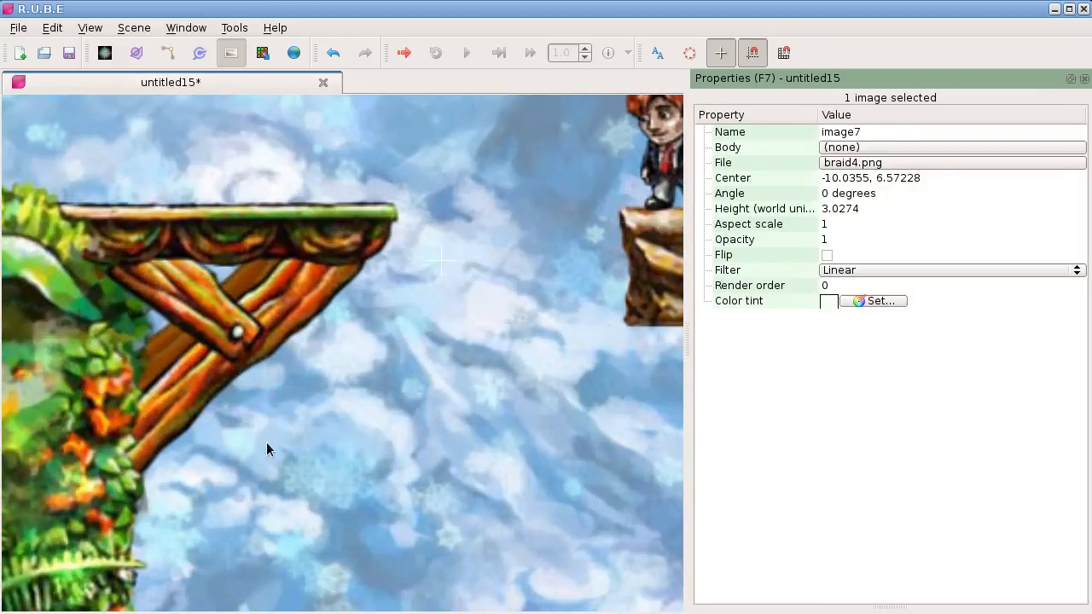
{"action": "scroll", "coordinate": [262, 475], "scroll_direction": "down", "scroll_amount": 8}
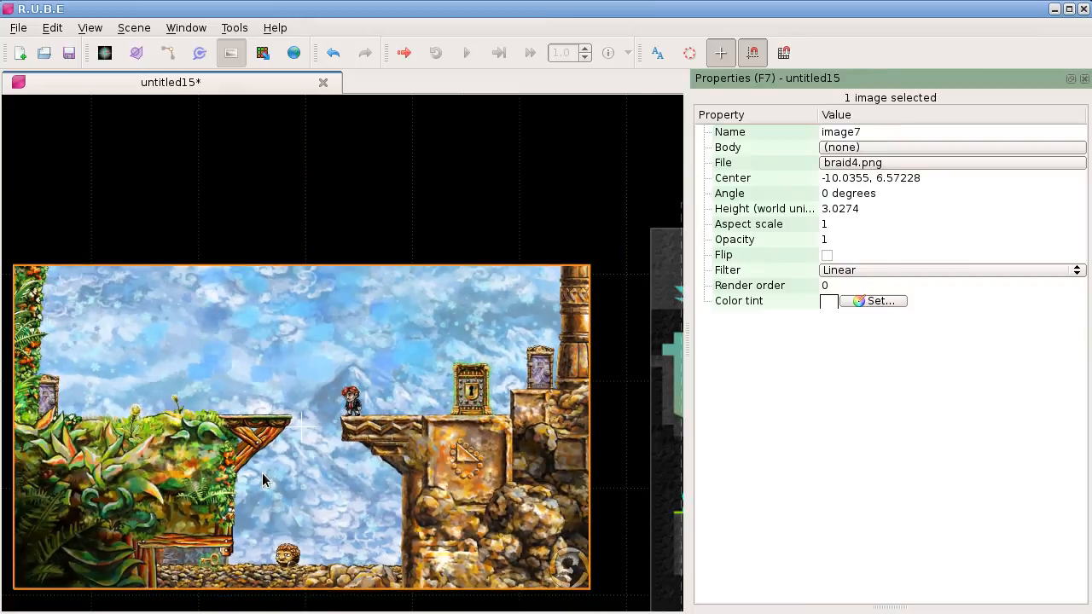
{"action": "right_click_drag", "start_coordinate": [262, 472], "coordinate": [287, 419]}
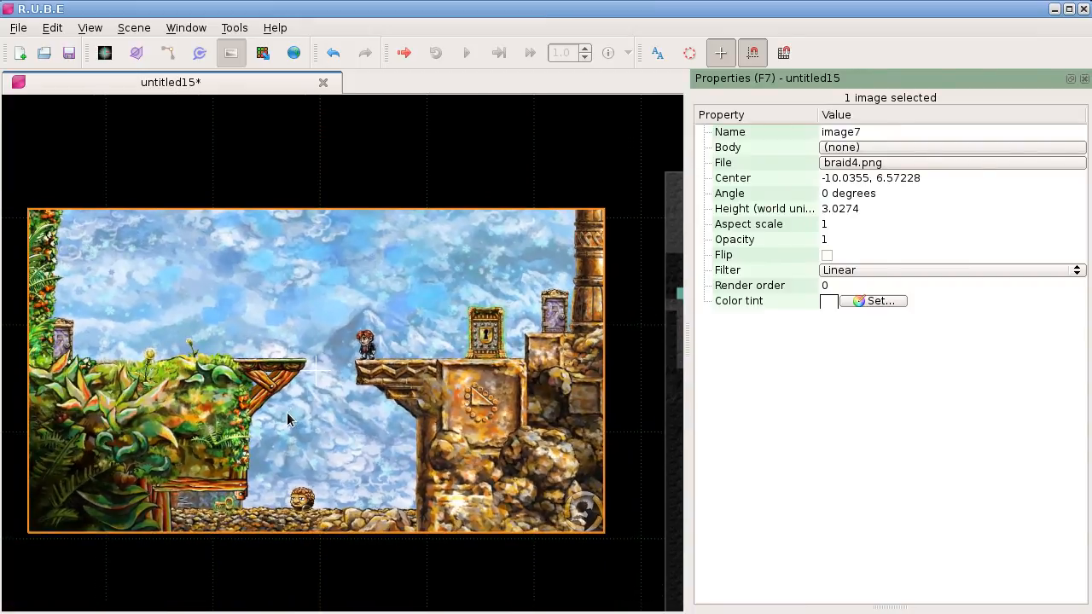
{"action": "right_click_drag", "start_coordinate": [501, 404], "coordinate": [199, 398]}
{"action": "right_click_drag", "start_coordinate": [448, 407], "coordinate": [536, 395]}
{"action": "scroll", "coordinate": [244, 370], "scroll_direction": "down", "scroll_amount": 7}
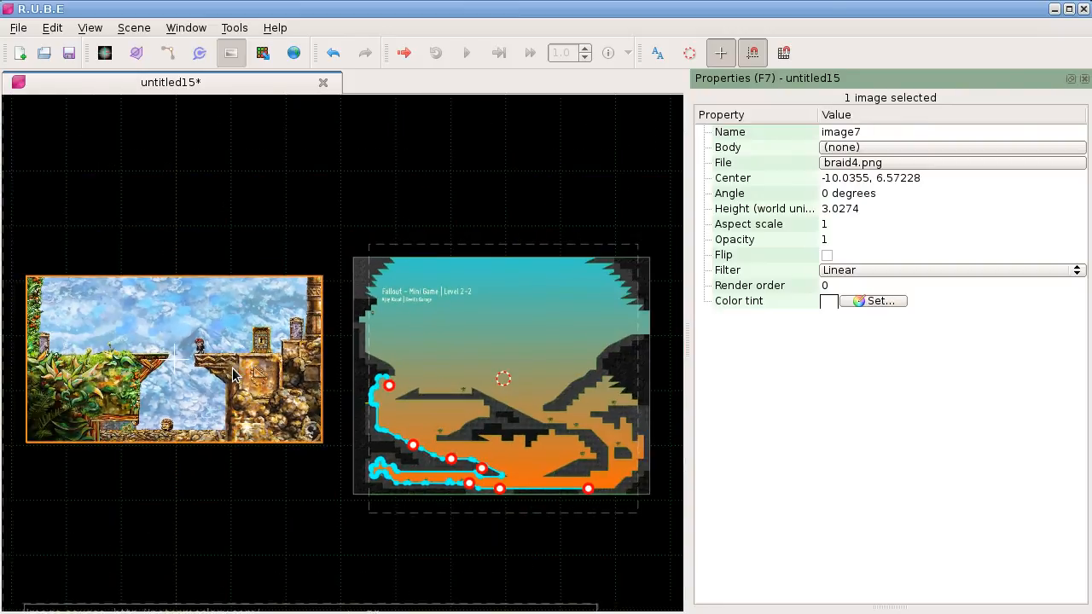
Open the help on editing samplers and go through its subtopics, from the basics to creating fixtures automatically.
{"action": "key", "text": "F1"}
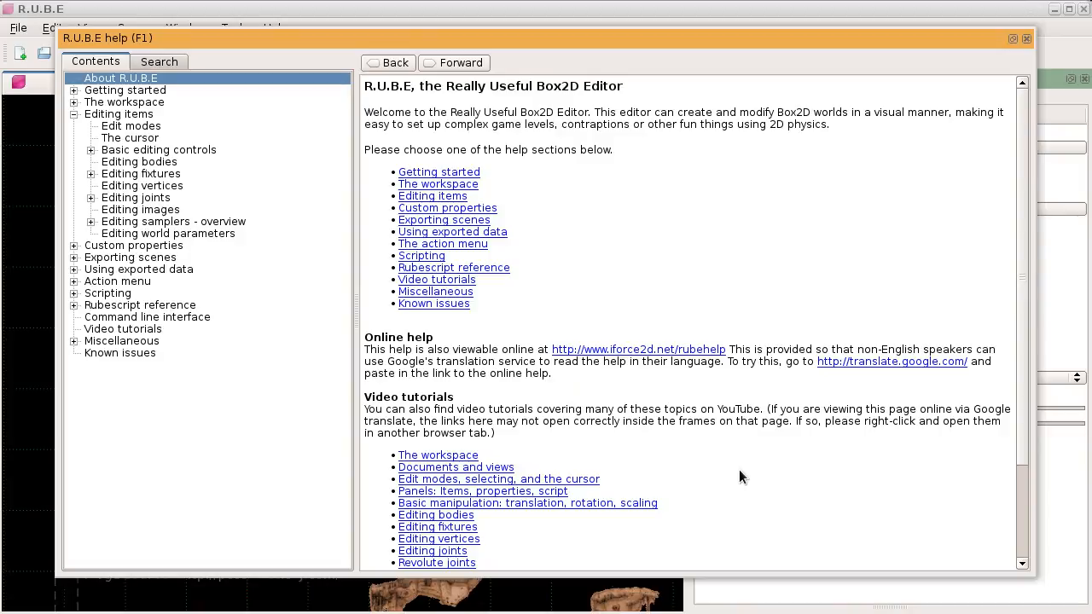
{"action": "left_click", "coordinate": [141, 221]}
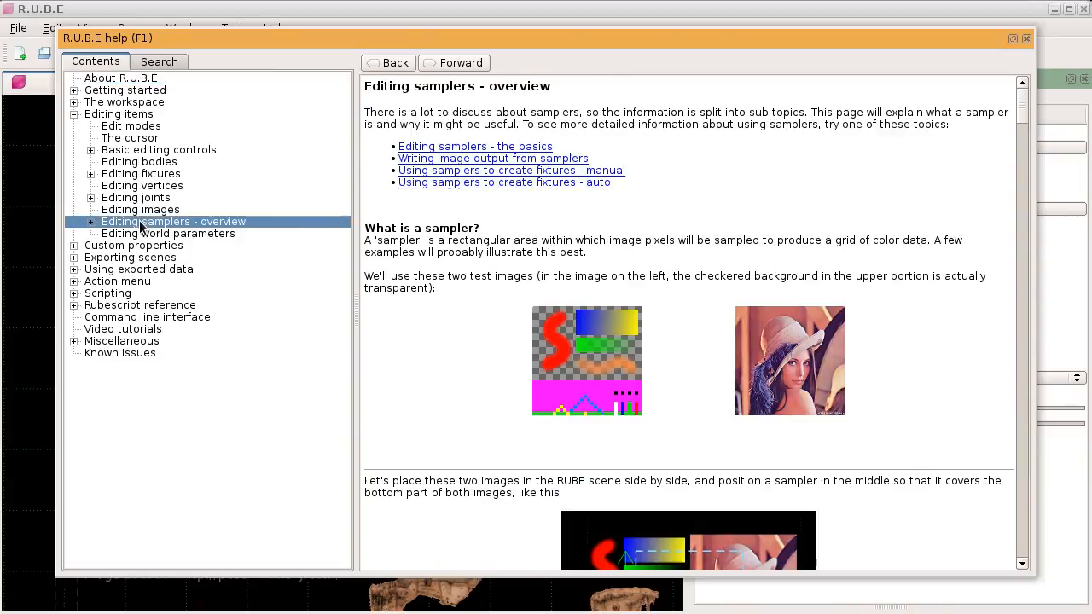
{"action": "left_click", "coordinate": [91, 222]}
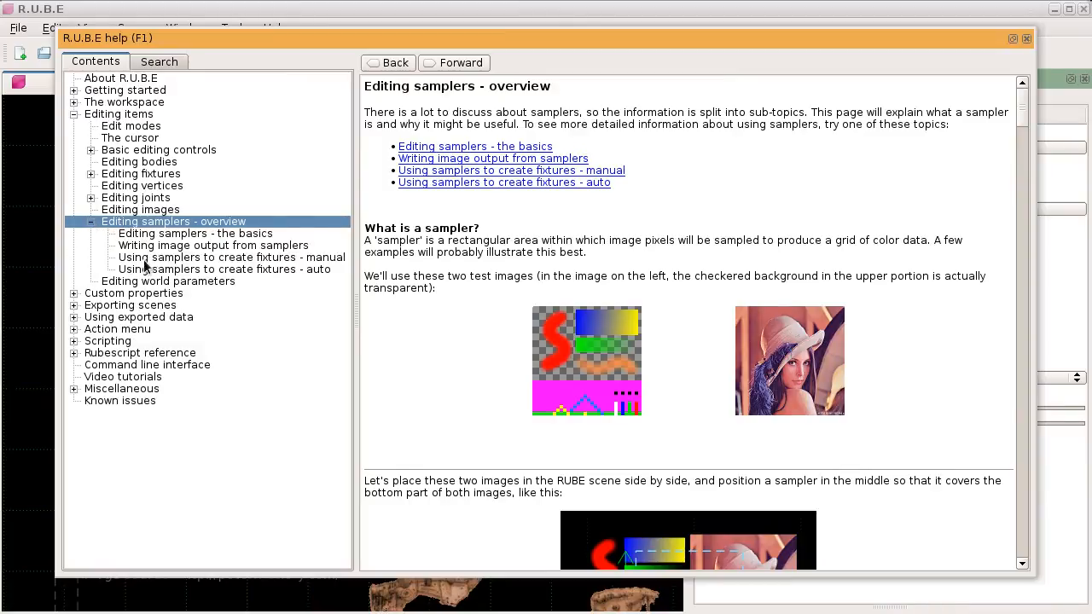
{"action": "left_click", "coordinate": [166, 235]}
{"action": "key", "text": "Down"}
{"action": "key", "text": "Down"}
{"action": "key", "text": "Down"}
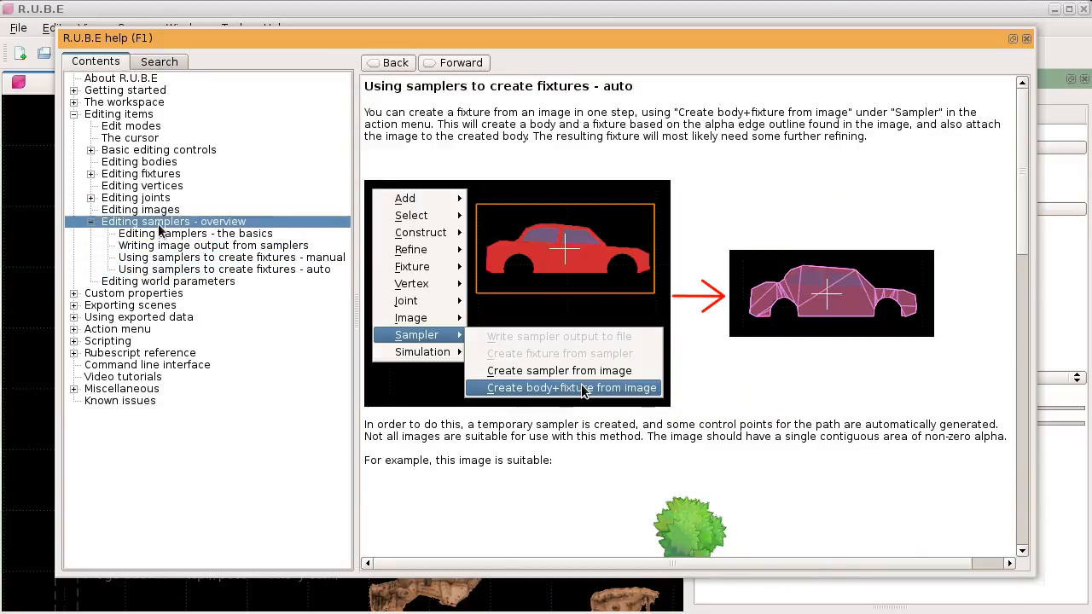
Read the samplers overview help page down to its end and return to its beginning.
{"action": "left_click", "coordinate": [159, 224]}
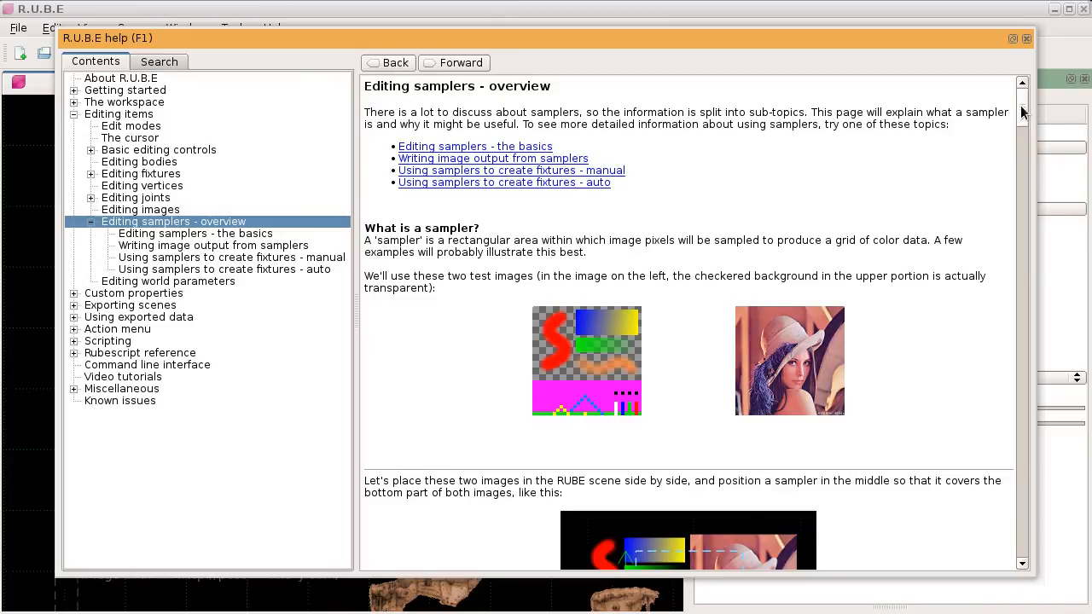
{"action": "mouse_move", "coordinate": [1024, 112]}
{"action": "left_mouse_down"}
{"action": "mouse_move", "coordinate": [1000, 228]}
{"action": "mouse_move", "coordinate": [991, 549]}
{"action": "left_mouse_up"}
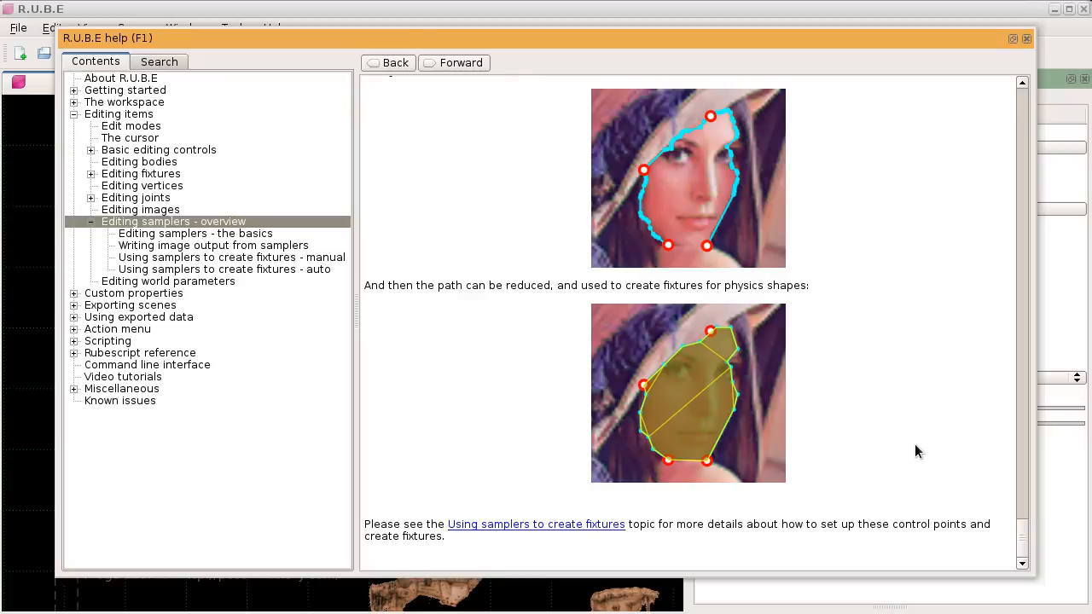
{"action": "left_click_drag", "start_coordinate": [1024, 540], "coordinate": [975, 142]}
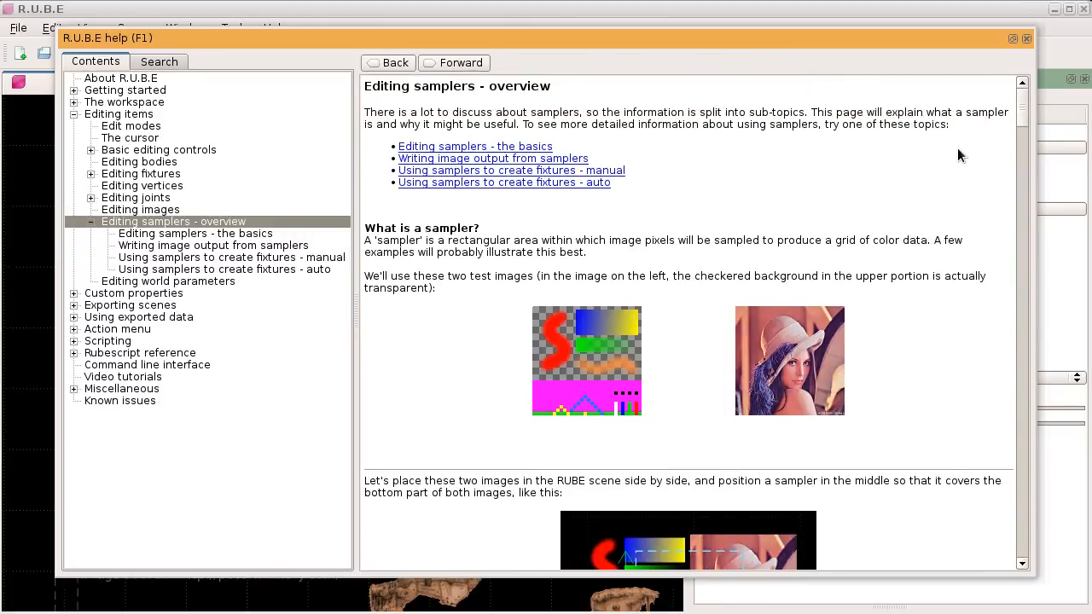